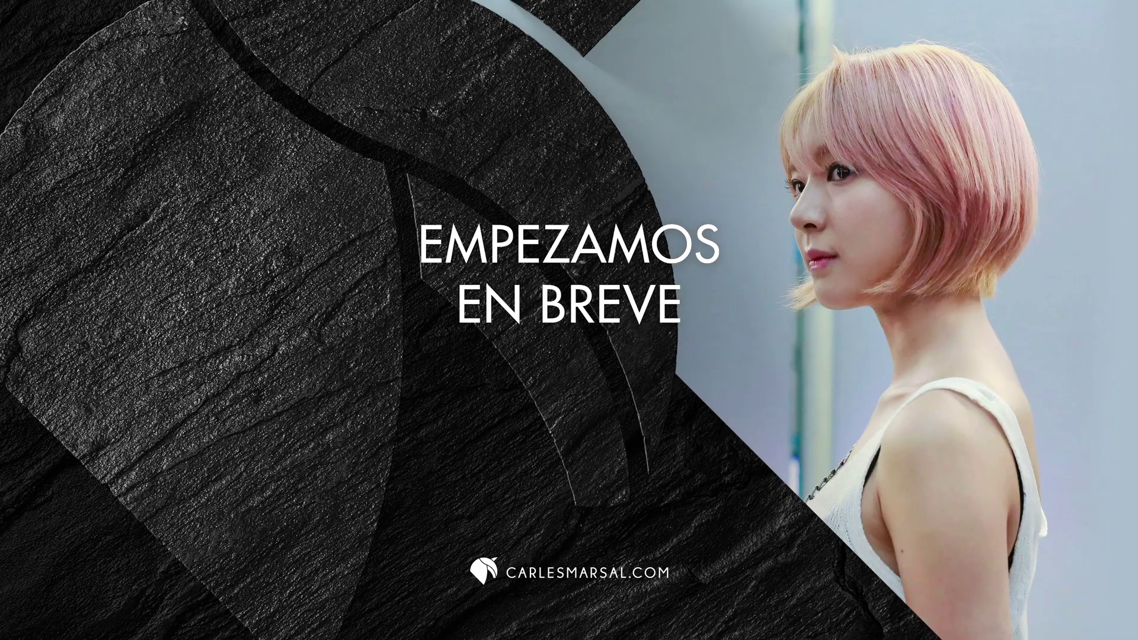
Step: Paint flat white over the woman's shoulder and arm with the hard brush
mouse_move(908, 415)
mouse_down()
mouse_move(889, 533)
mouse_move(973, 538)
mouse_up()
drag(842, 504, 902, 379)
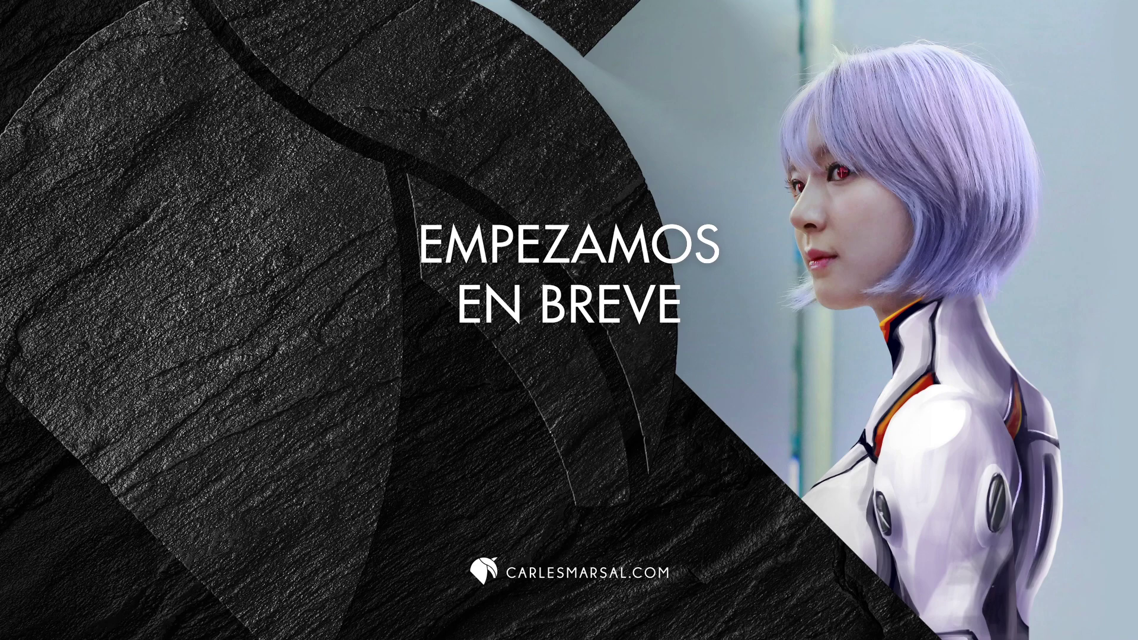
click(926, 383)
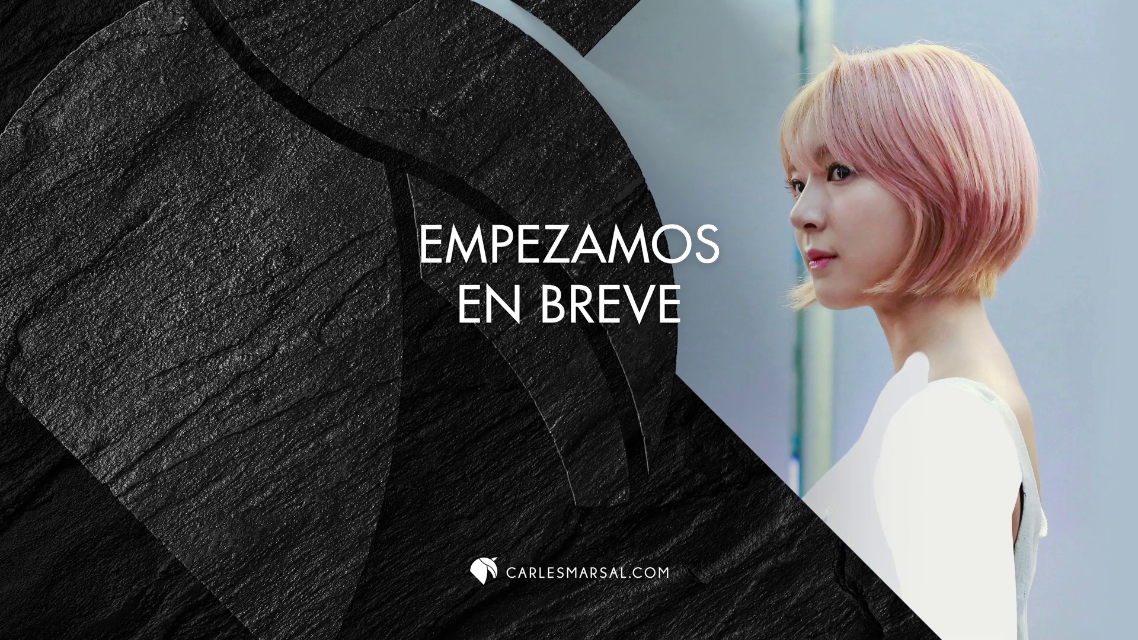
Step: Paint white up the neck to the hairline and along the arm edge, then shade it in lavender
drag(936, 332, 1020, 533)
mouse_move(1032, 593)
mouse_down()
mouse_move(890, 290)
mouse_move(955, 329)
mouse_up()
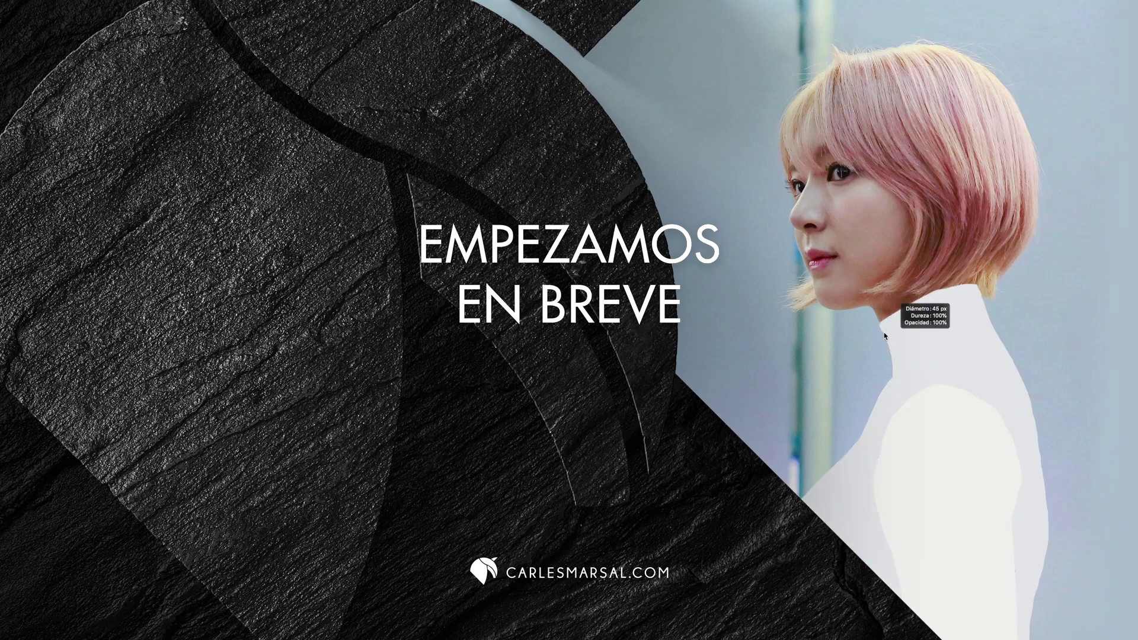
drag(1034, 400, 1023, 602)
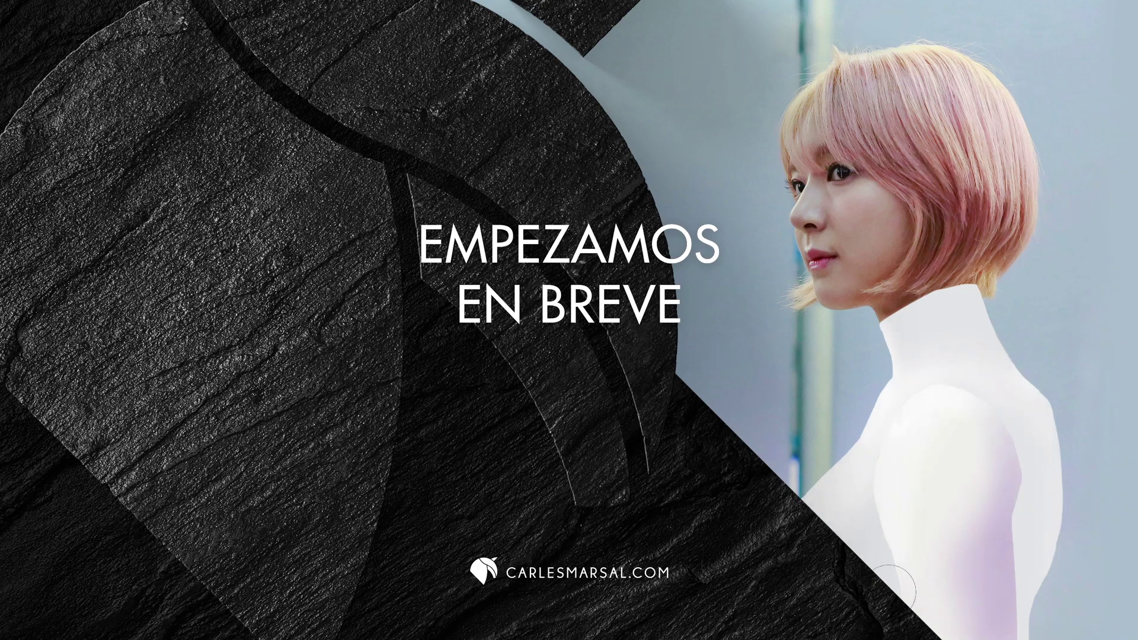
mouse_move(907, 290)
mouse_down()
mouse_move(1023, 593)
mouse_move(961, 320)
mouse_up()
mouse_move(866, 415)
mouse_down()
mouse_move(1020, 593)
mouse_move(1023, 441)
mouse_up()
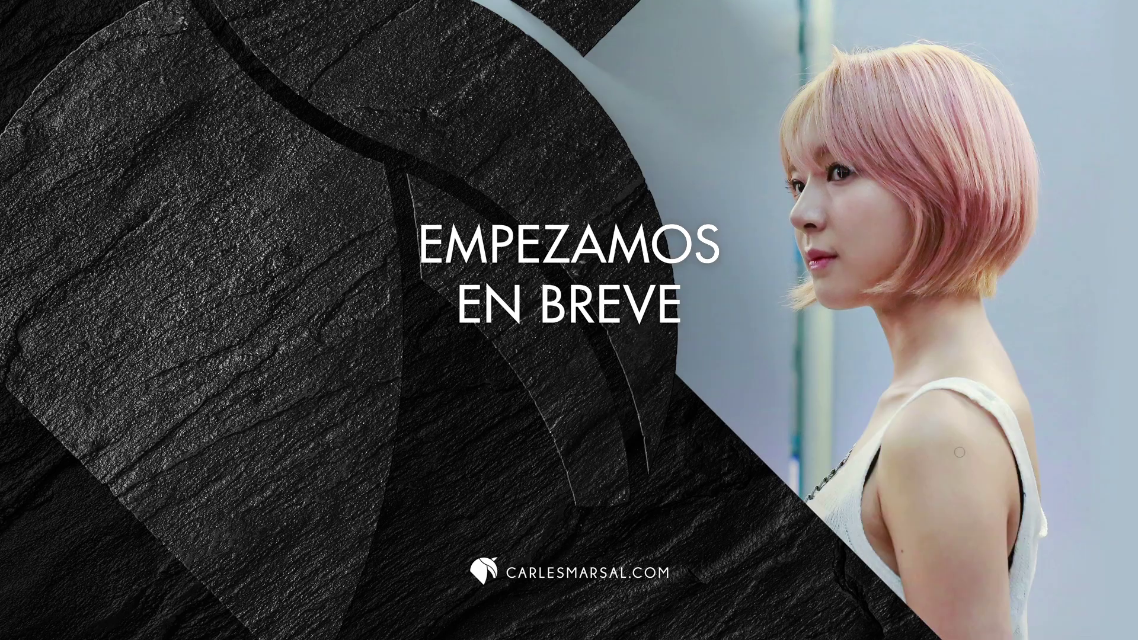
Step: Block in the arm, torso and neck with flat white and grey down the back edge
drag(960, 452, 1000, 466)
drag(831, 592, 907, 368)
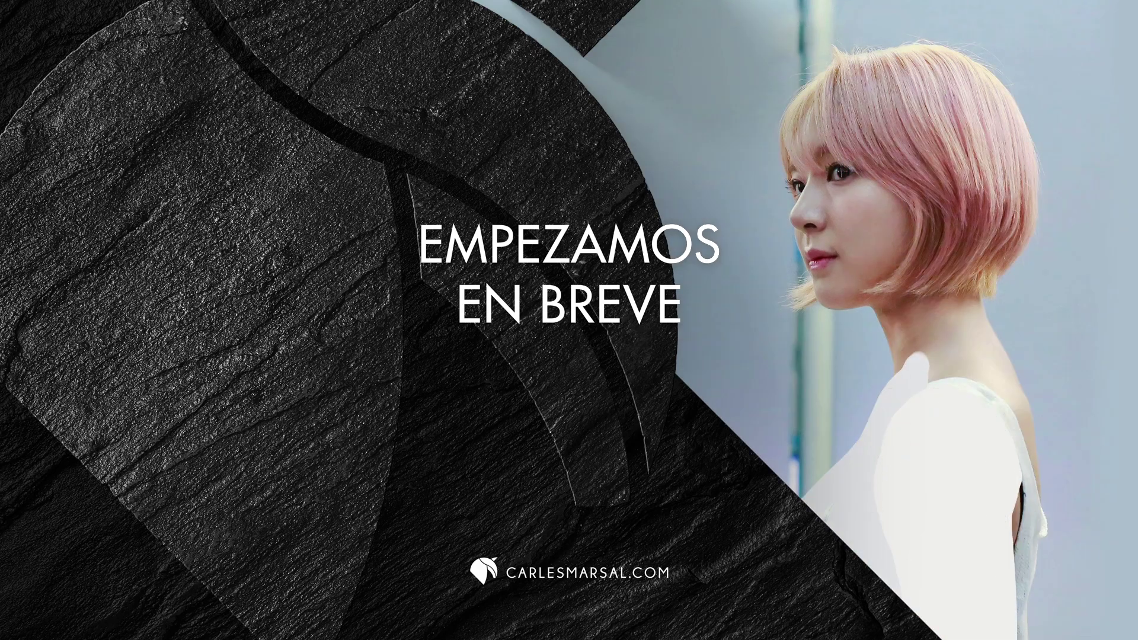
mouse_move(973, 309)
mouse_down()
mouse_move(984, 529)
mouse_move(965, 294)
mouse_up()
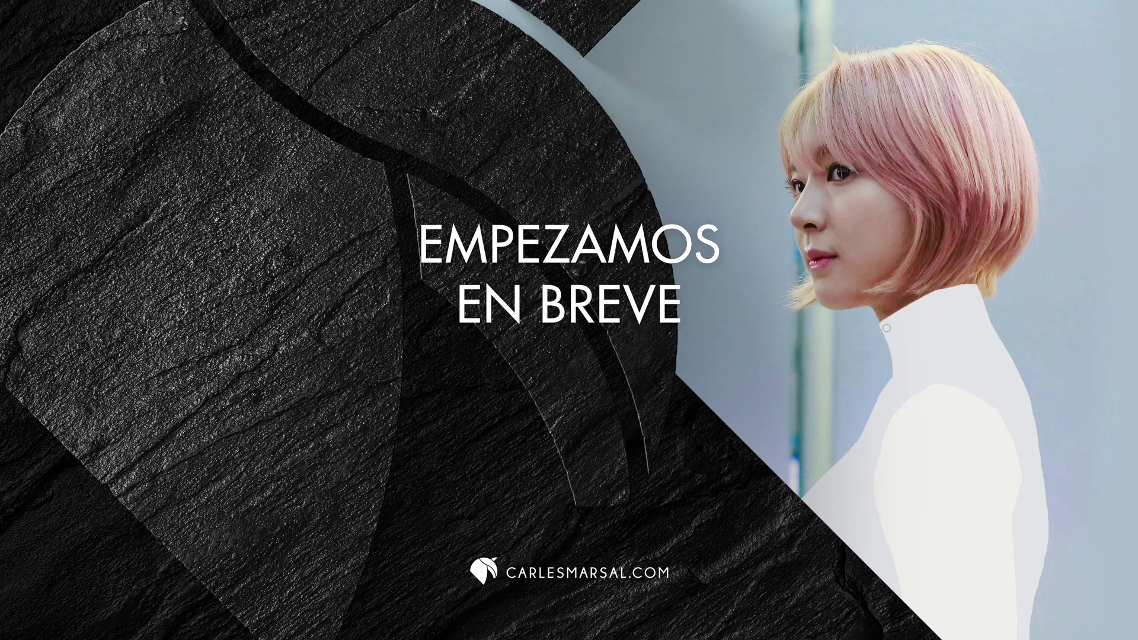
drag(1034, 403, 1052, 628)
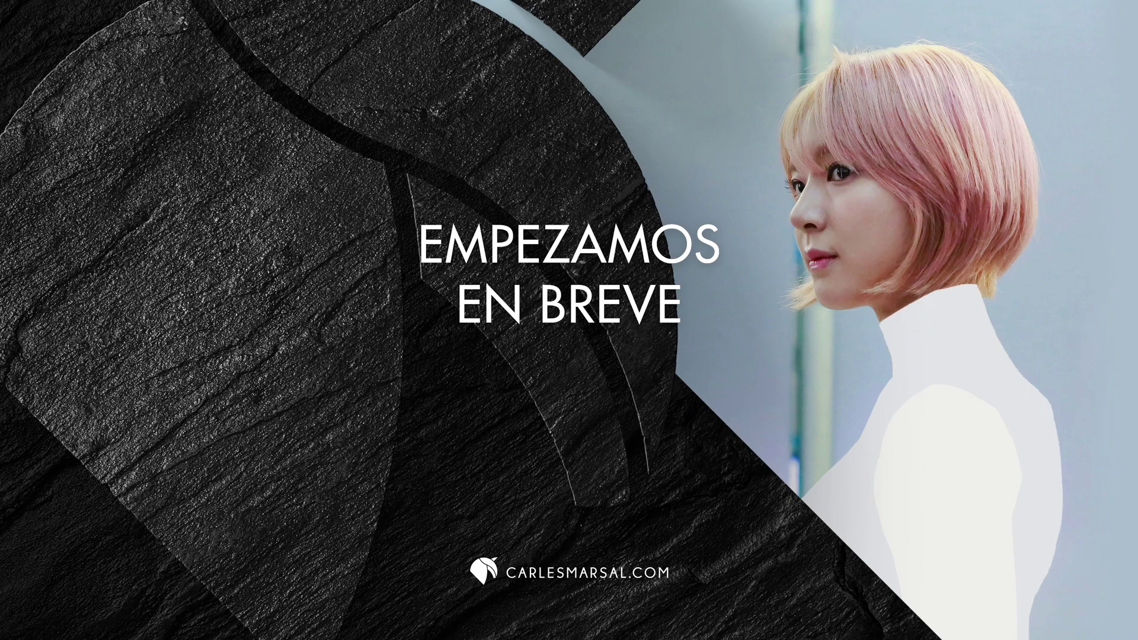
mouse_move(961, 386)
mouse_down()
mouse_move(980, 406)
mouse_move(978, 629)
mouse_up()
Step: Shade the neck, shoulder and back in lavender and paint a dark navy strap down the back
drag(913, 308, 1032, 592)
drag(961, 308, 1026, 581)
drag(996, 486, 1008, 628)
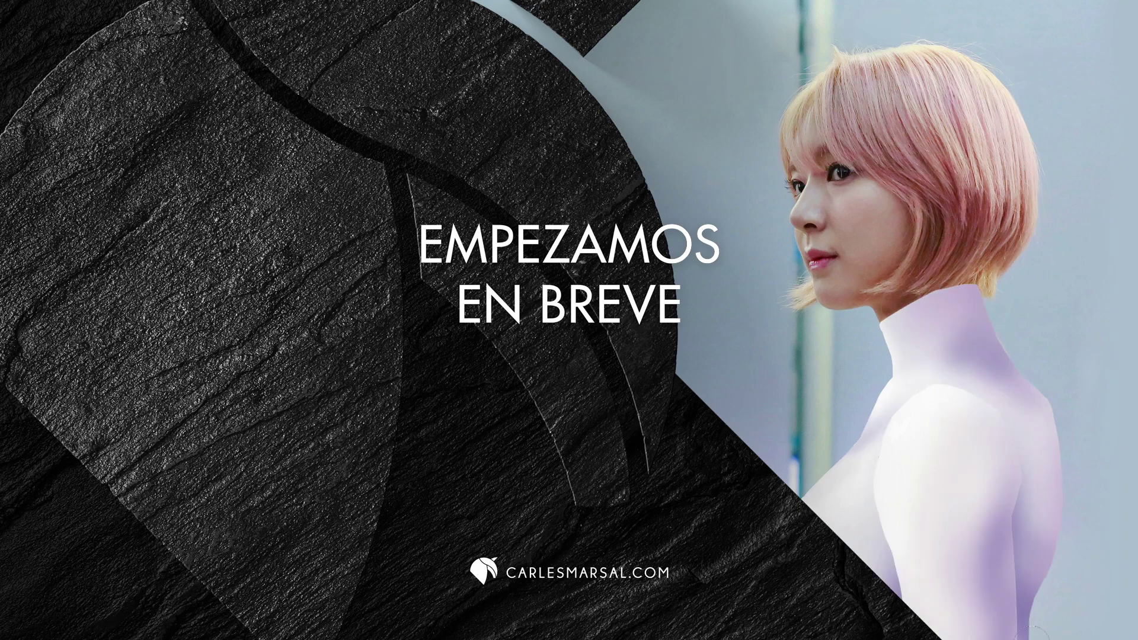
drag(1043, 409, 1014, 593)
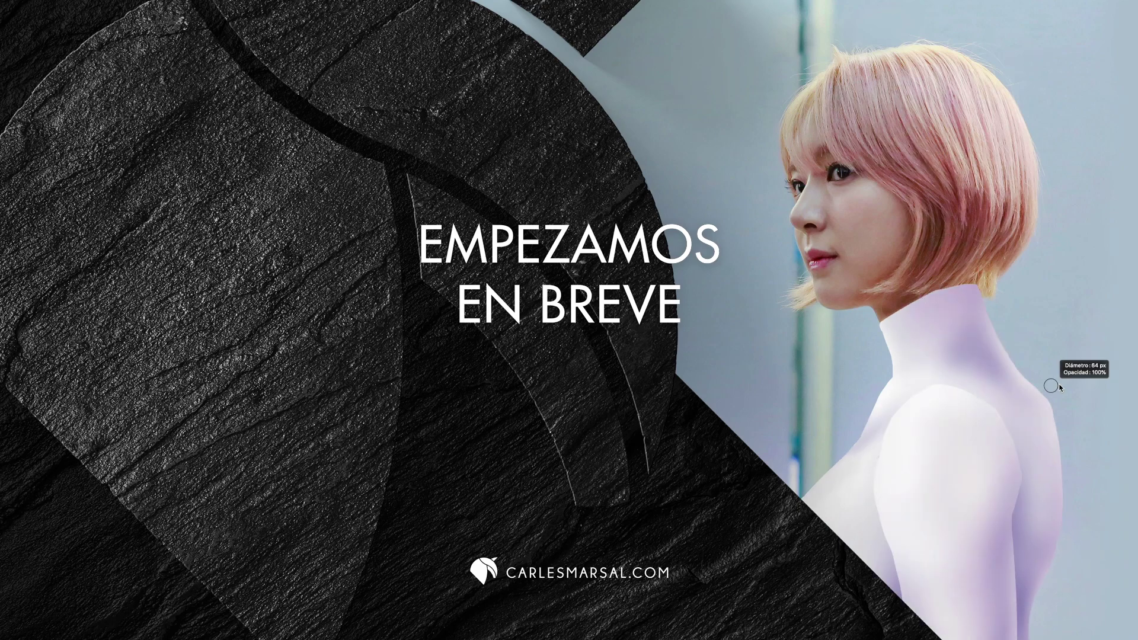
drag(1017, 359, 1021, 560)
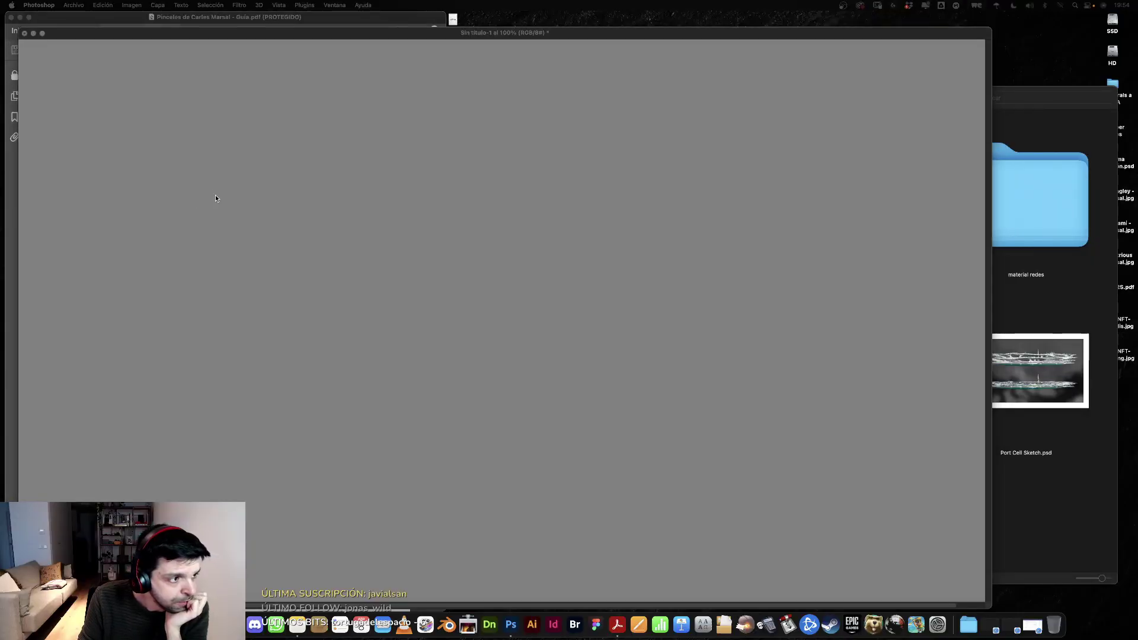
Step: Put Photoshop in full-screen mode and set the macOS Dock to hide automatically
click(574, 34)
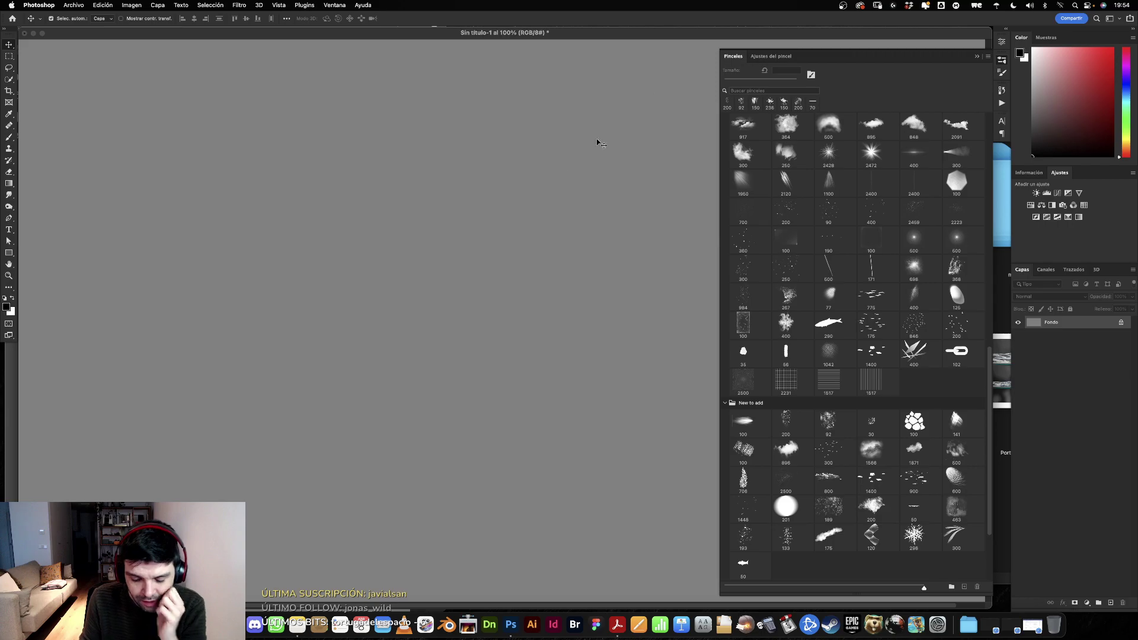
key(f)
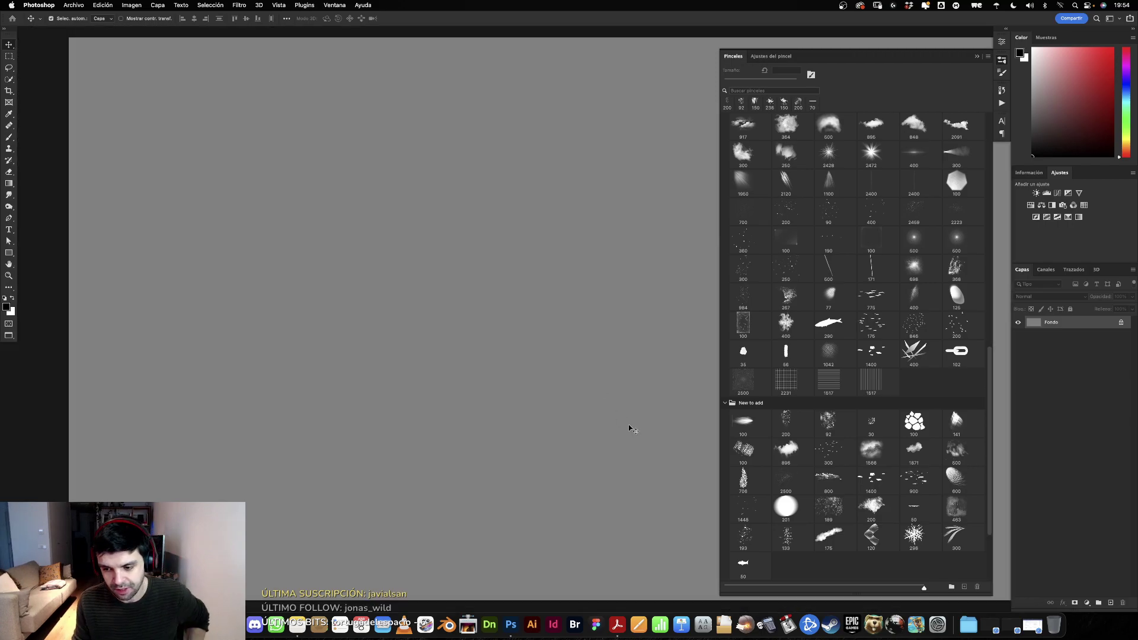
click(939, 627)
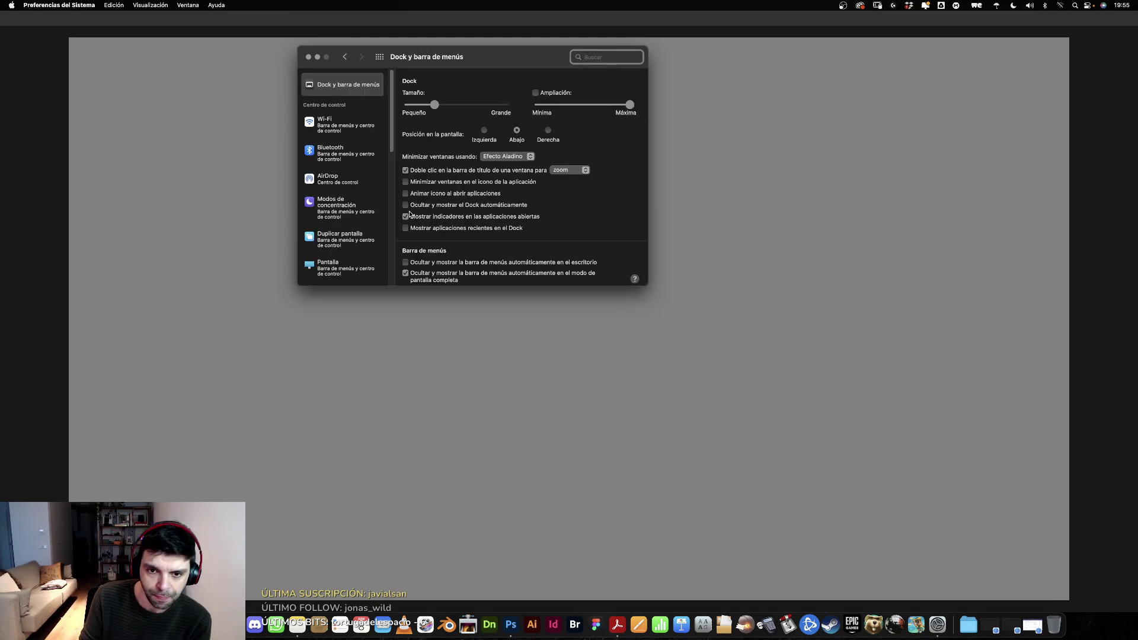
click(406, 205)
click(318, 57)
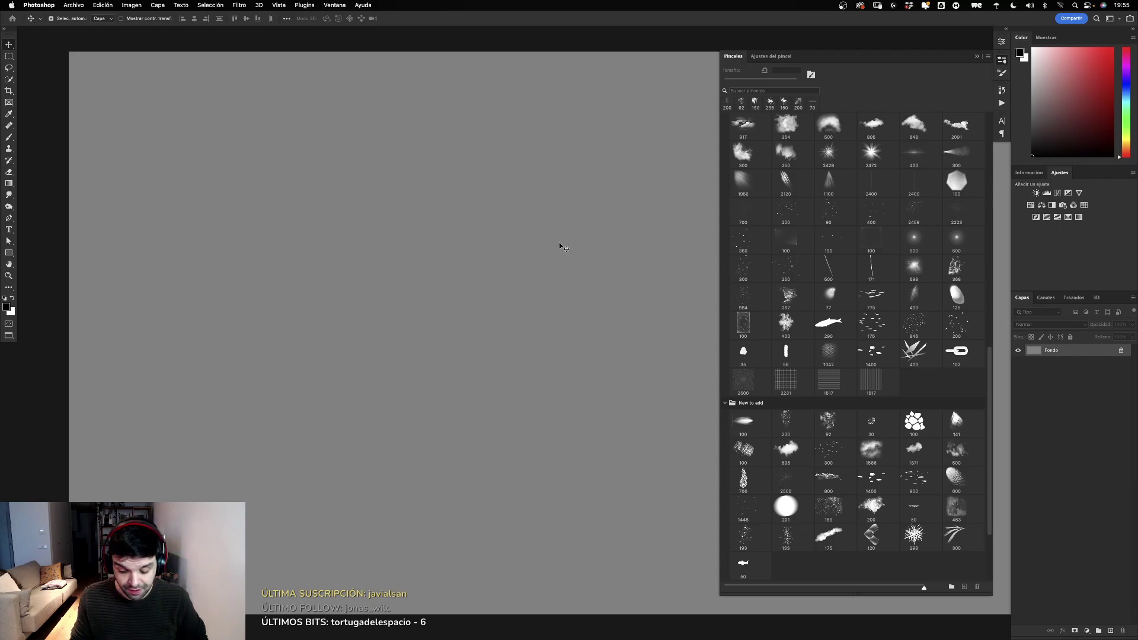
key(b)
drag(584, 225, 341, 453)
drag(540, 213, 279, 456)
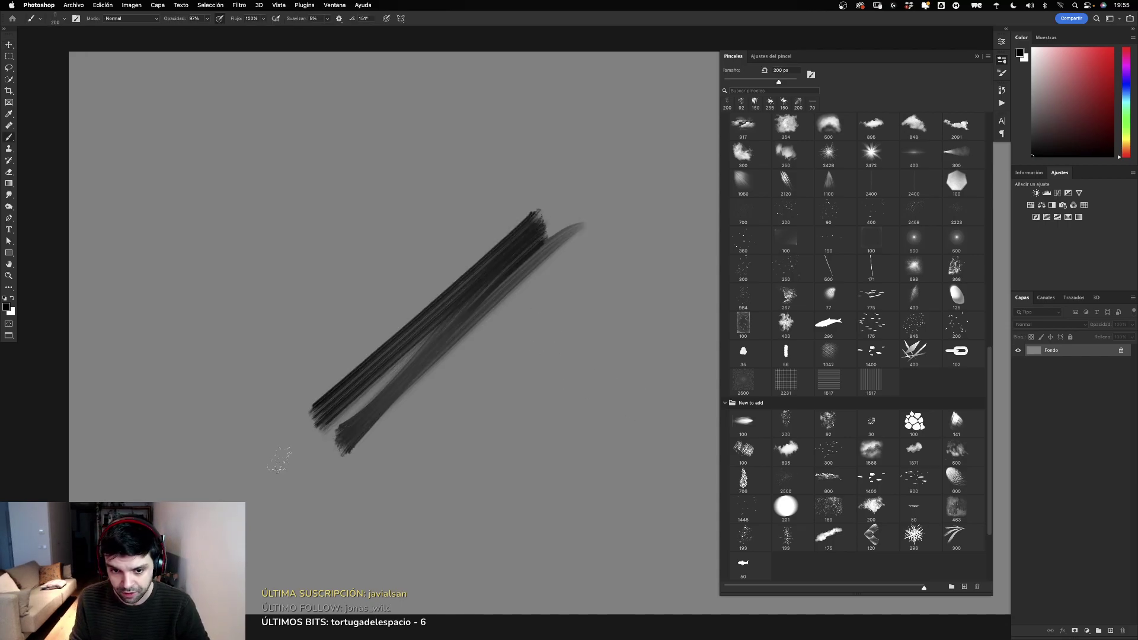
drag(415, 172, 300, 317)
drag(362, 332, 516, 332)
drag(492, 273, 653, 436)
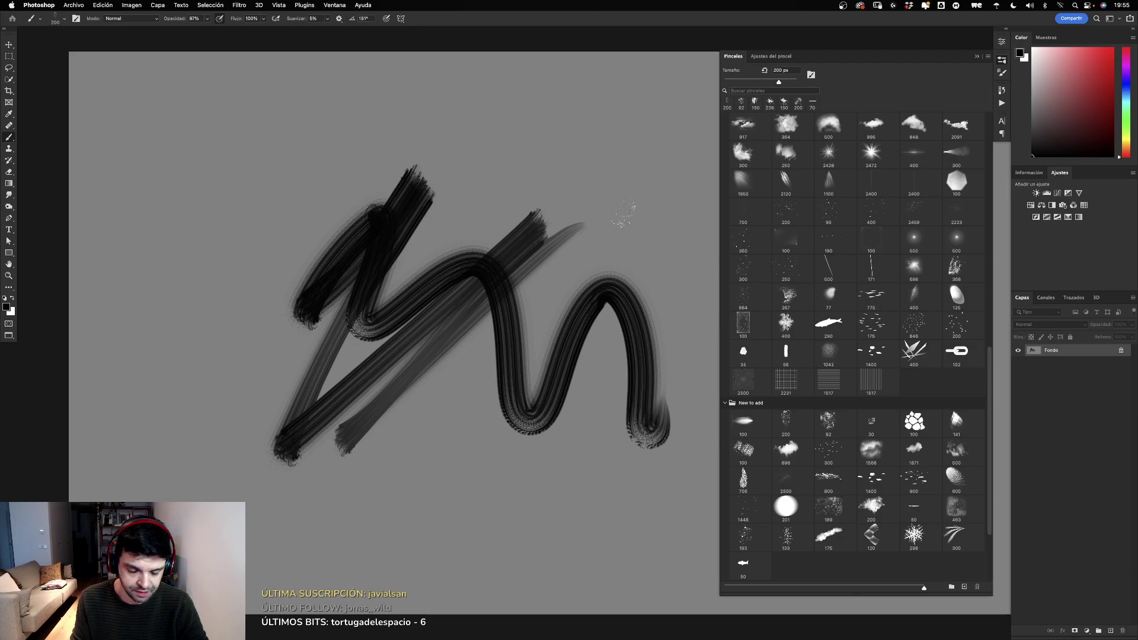
mouse_move(530, 110)
mouse_down()
mouse_move(652, 249)
mouse_move(415, 356)
mouse_move(297, 445)
mouse_up()
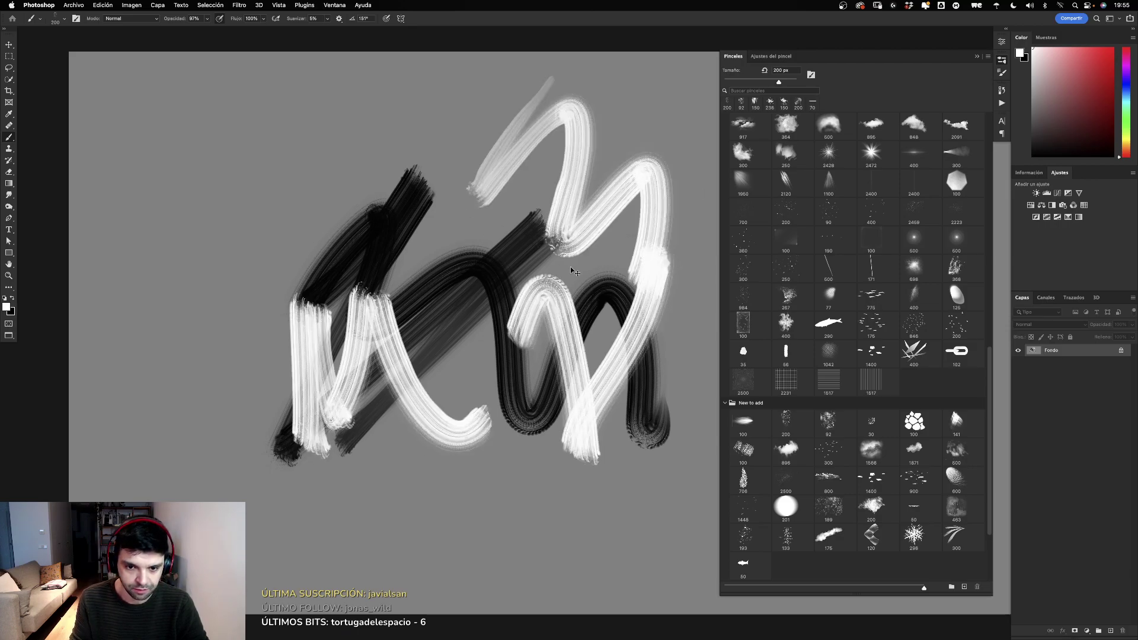
key(ctrl+z)
key(ctrl+z)
key(ctrl+z)
drag(483, 101, 130, 501)
drag(529, 127, 237, 539)
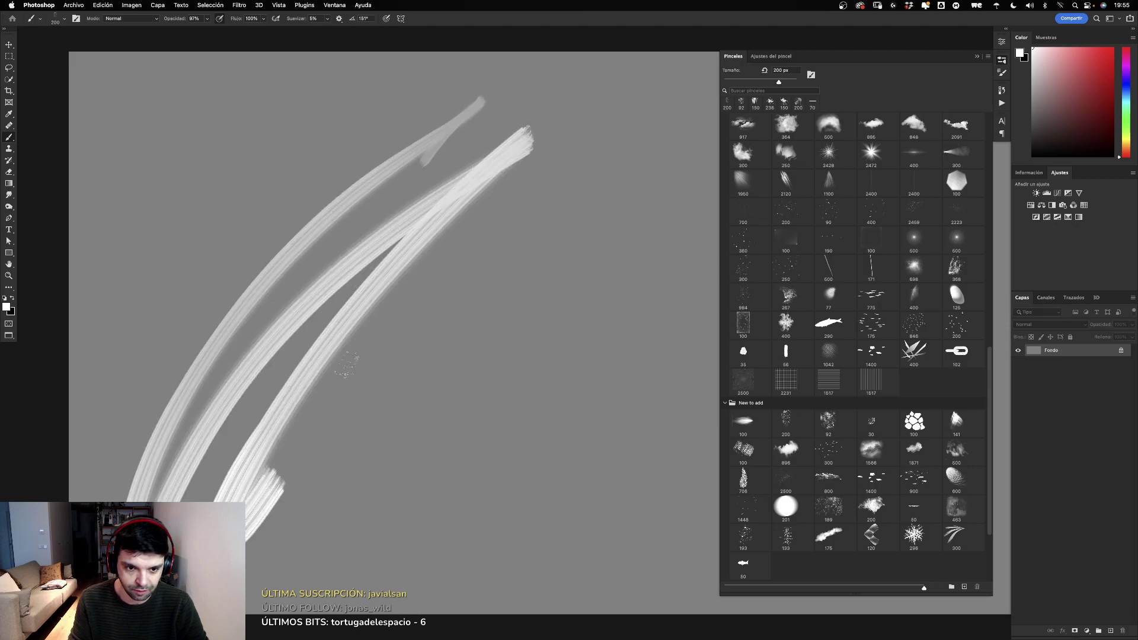
drag(498, 225, 652, 278)
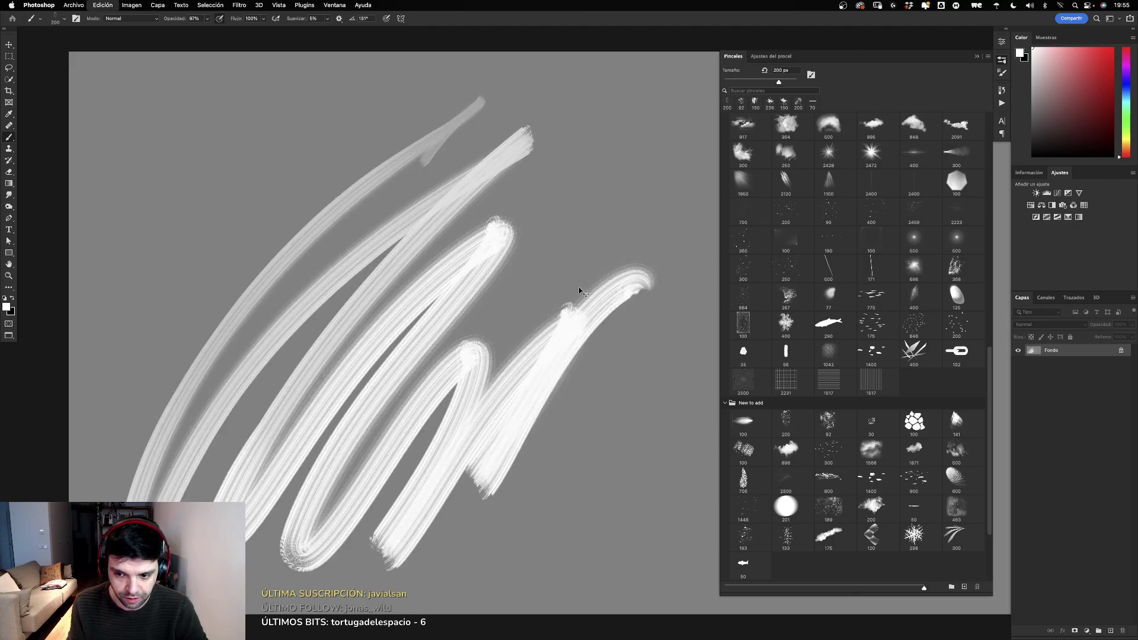
key(ctrl+z)
key(ctrl+z)
key(ctrl+z)
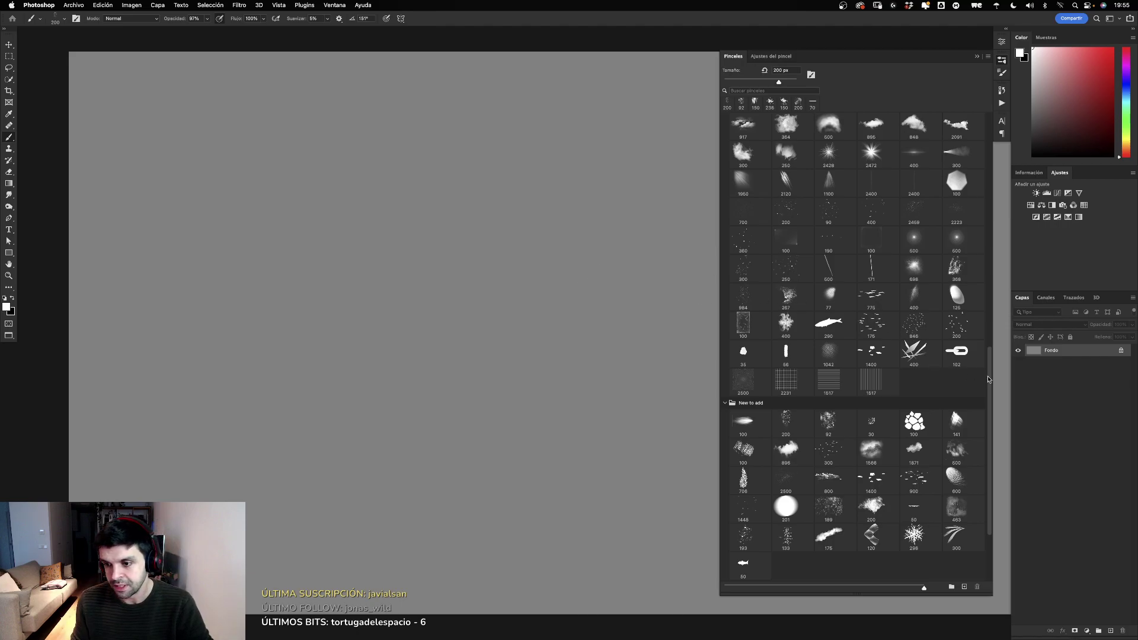
Step: Select the 150 px textured brush from the imported set and test a dab, then undo it
drag(988, 379, 1001, 131)
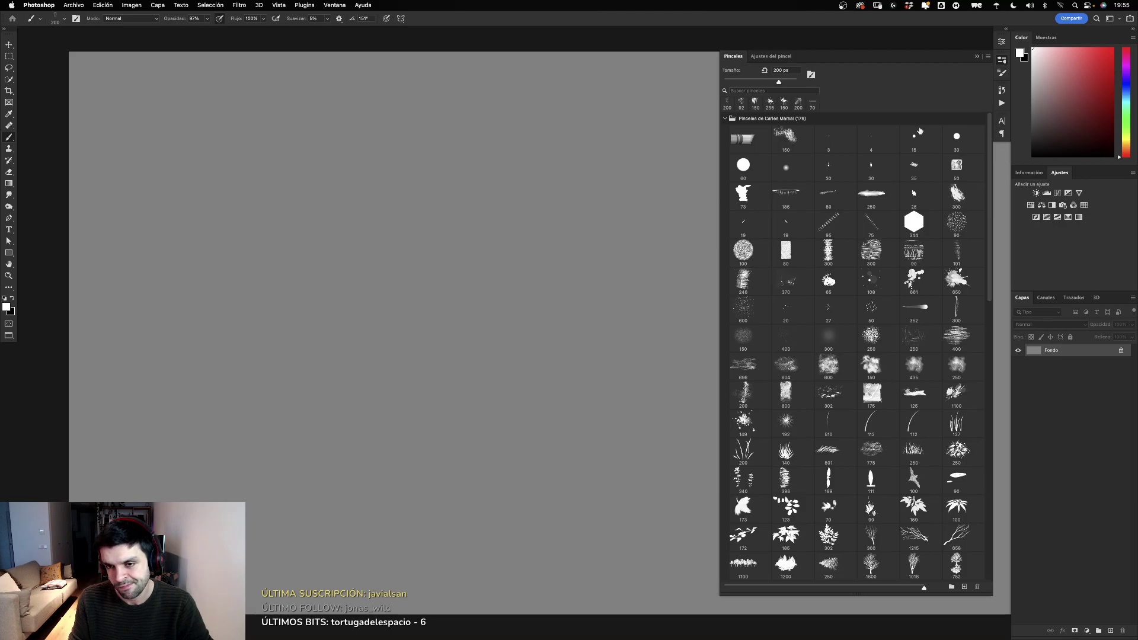
click(762, 144)
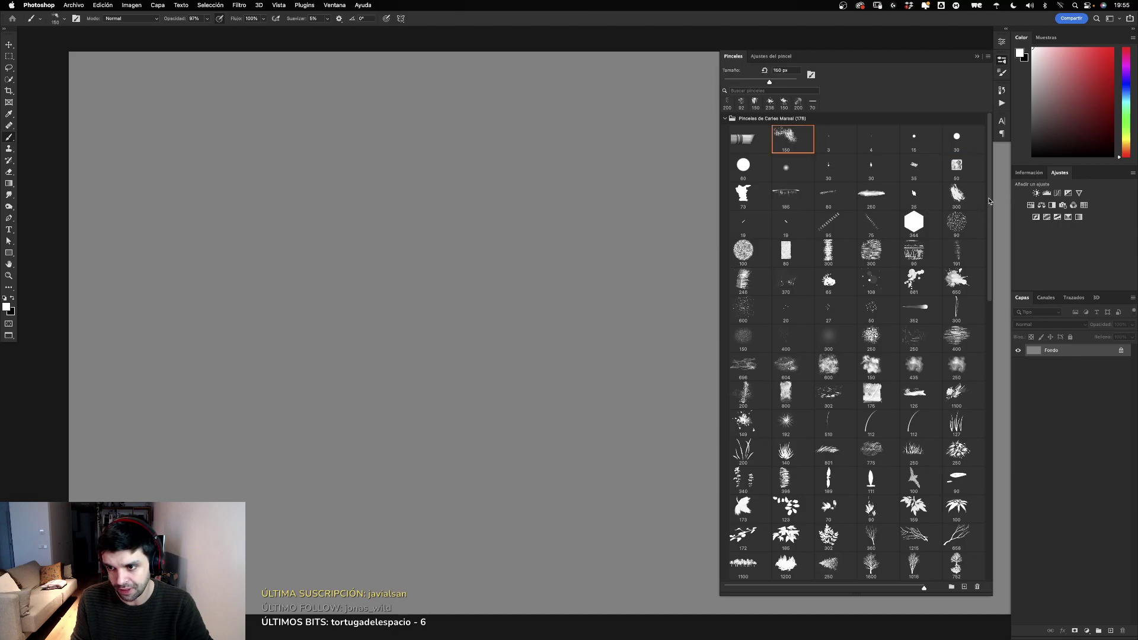
mouse_move(989, 202)
mouse_down()
mouse_move(993, 386)
mouse_move(992, 96)
mouse_up()
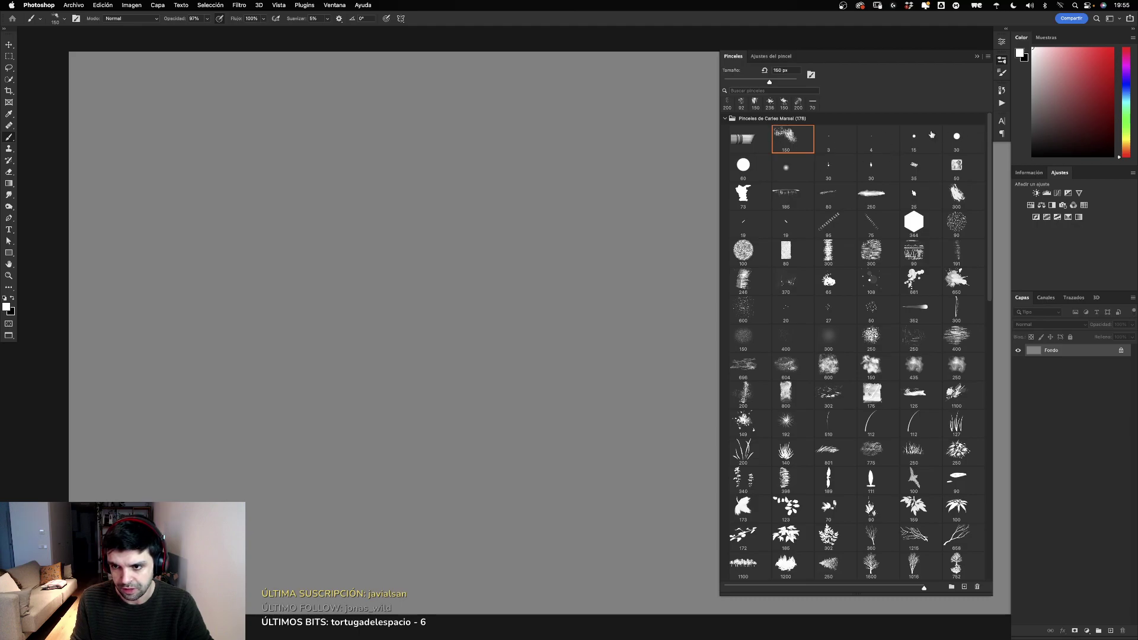
mouse_move(315, 409)
mouse_down()
mouse_move(427, 264)
mouse_move(619, 233)
mouse_up()
key(ctrl+z)
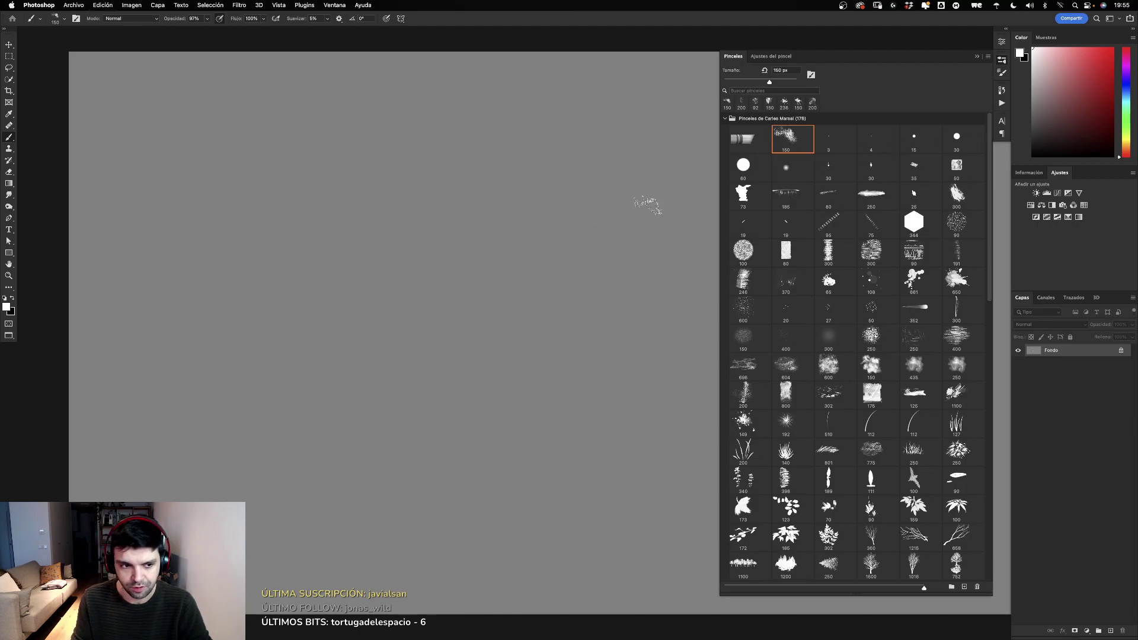
Step: Test zigzag, rightward and long thin diagonal strokes, undoing each to keep the canvas blank
drag(174, 361, 496, 298)
key(ctrl+z)
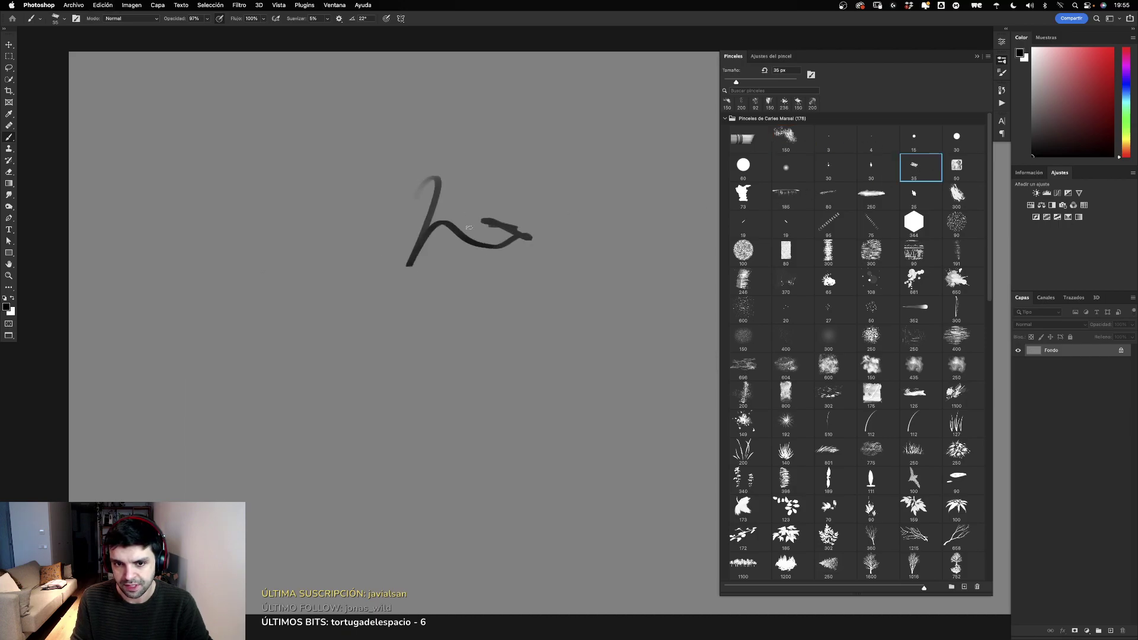
drag(469, 227, 634, 208)
key(ctrl+z)
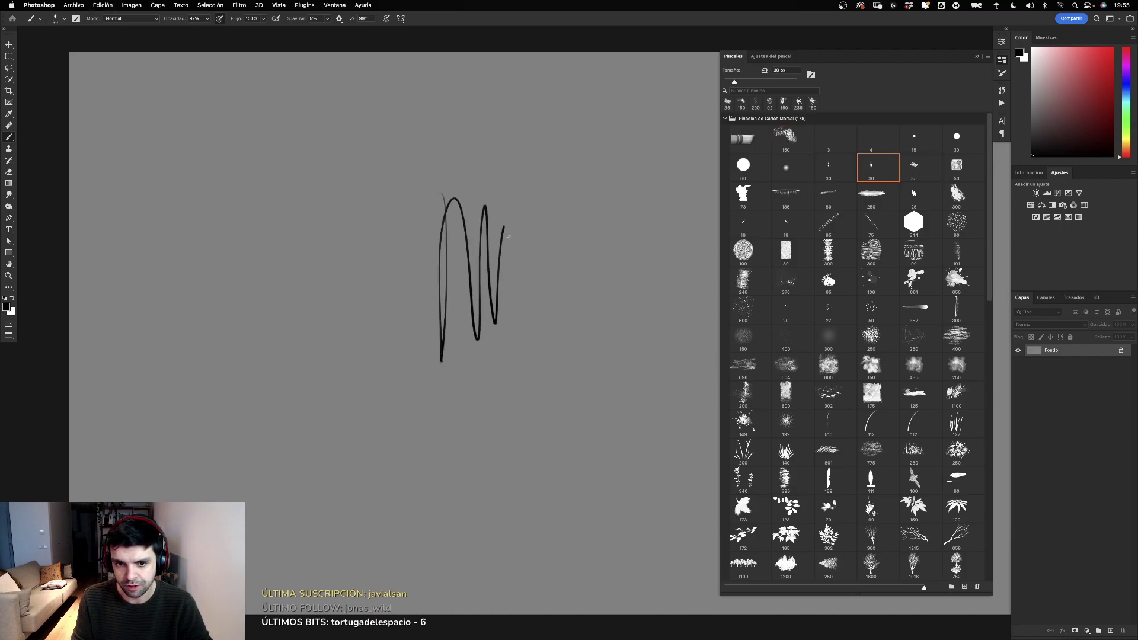
drag(688, 239, 299, 433)
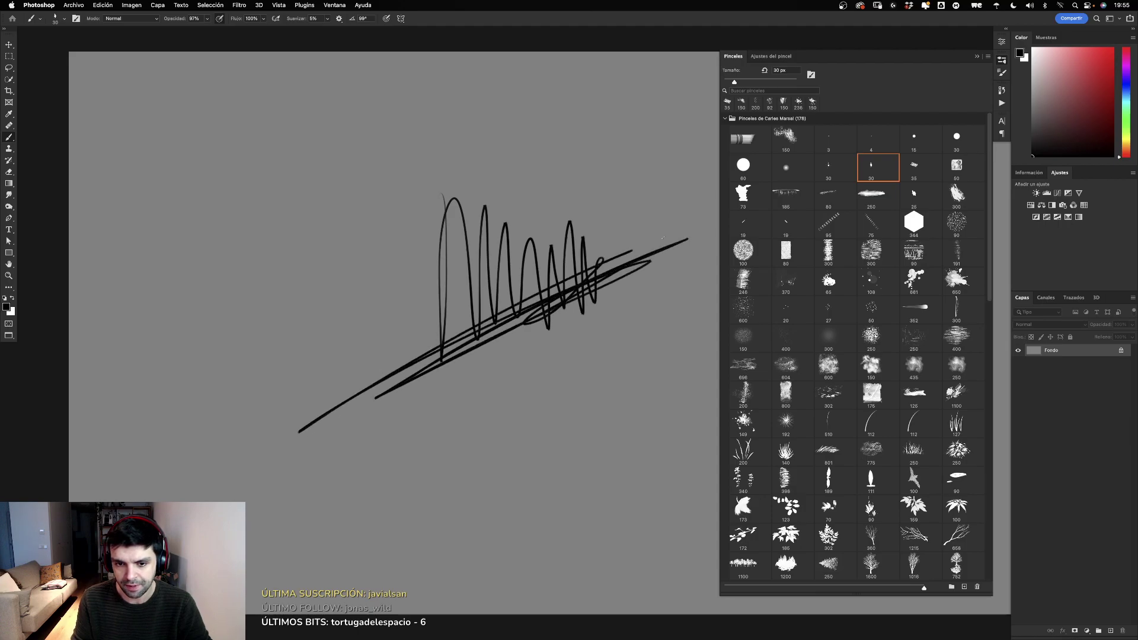
key(ctrl+z)
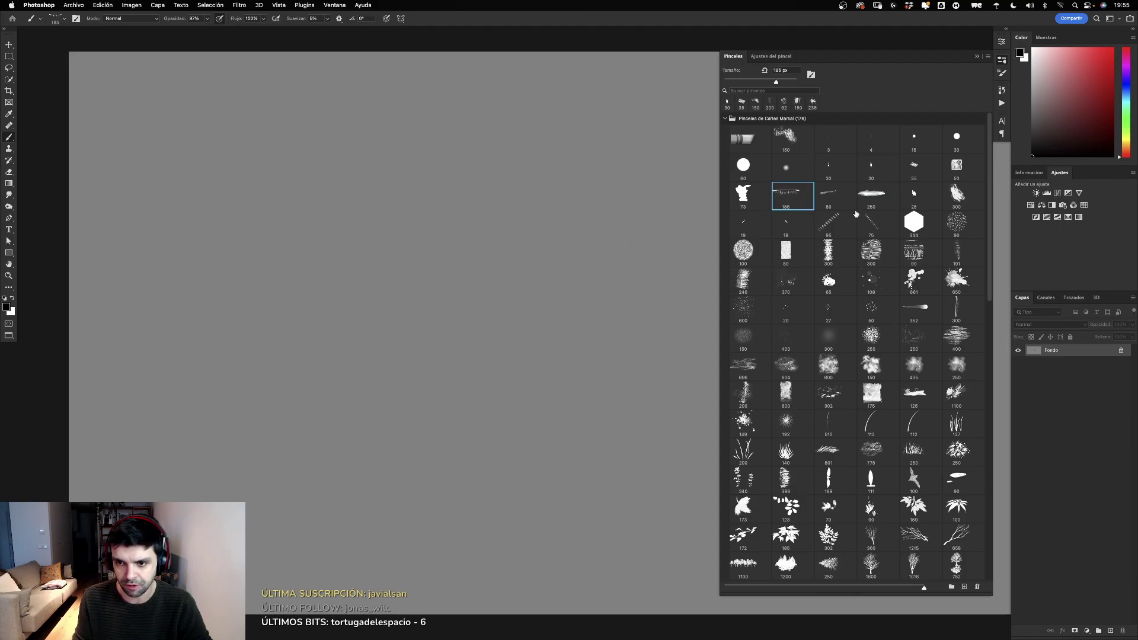
Step: Paint a band of long dark grey horizontal strokes across the lower middle of the canvas
drag(155, 342, 457, 348)
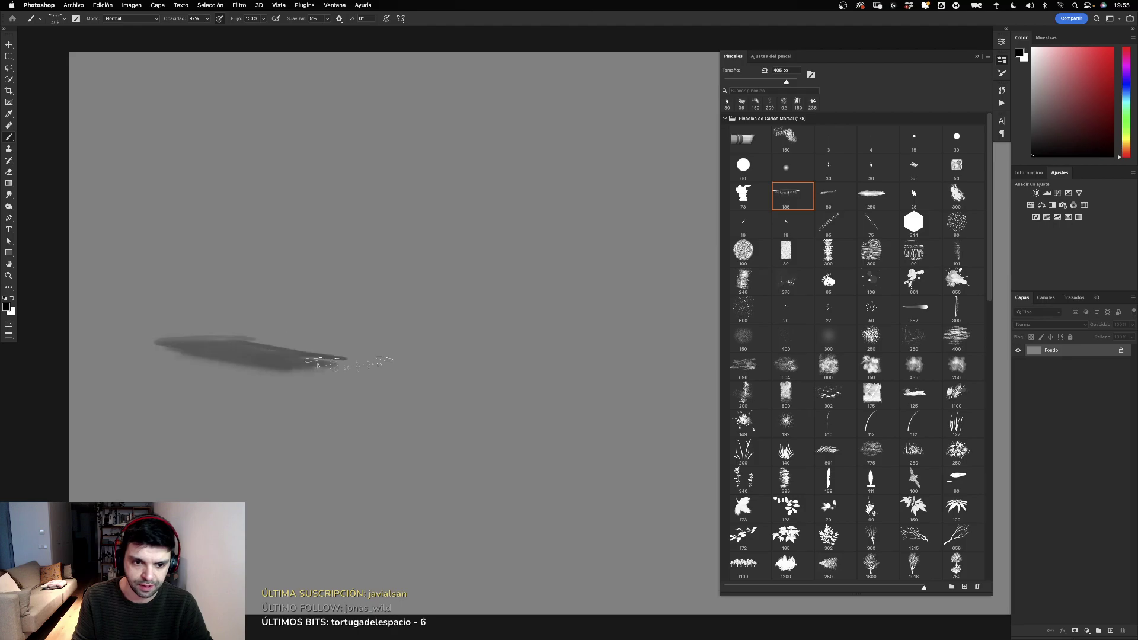
drag(356, 370, 673, 355)
drag(153, 393, 698, 352)
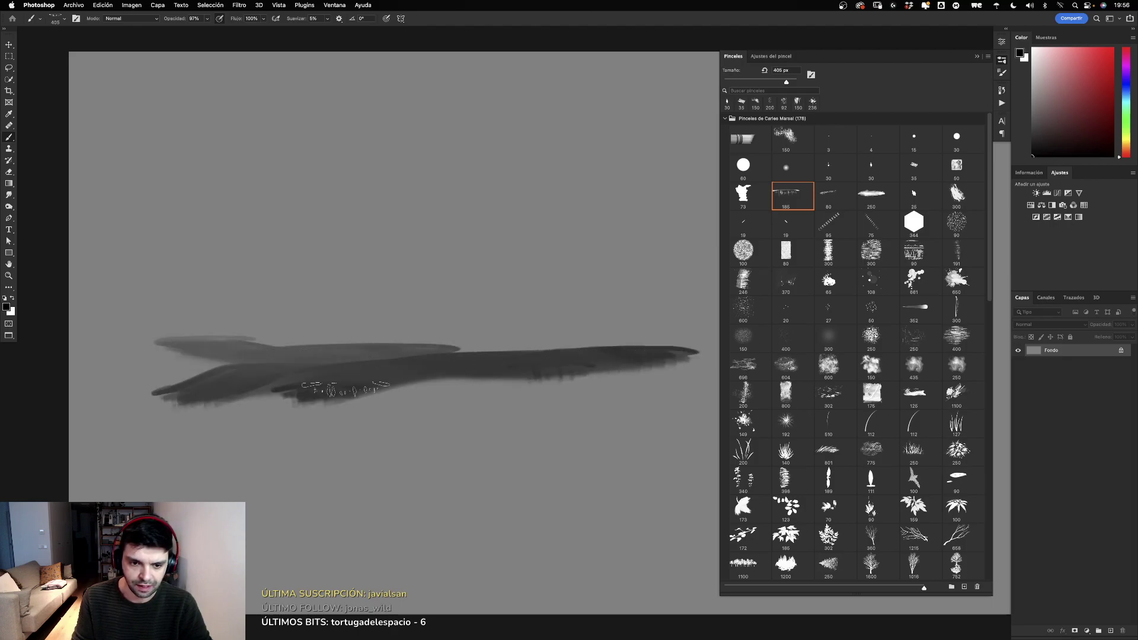
drag(178, 409, 718, 372)
drag(225, 409, 474, 405)
drag(332, 415, 718, 413)
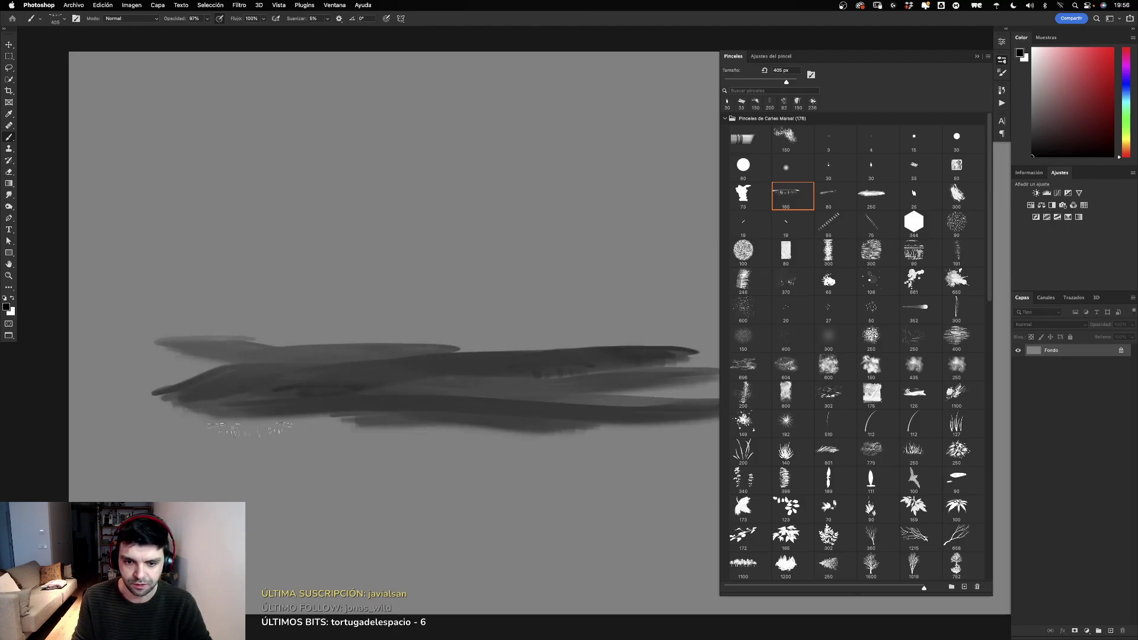
drag(196, 418, 475, 436)
drag(166, 428, 692, 442)
drag(355, 456, 682, 440)
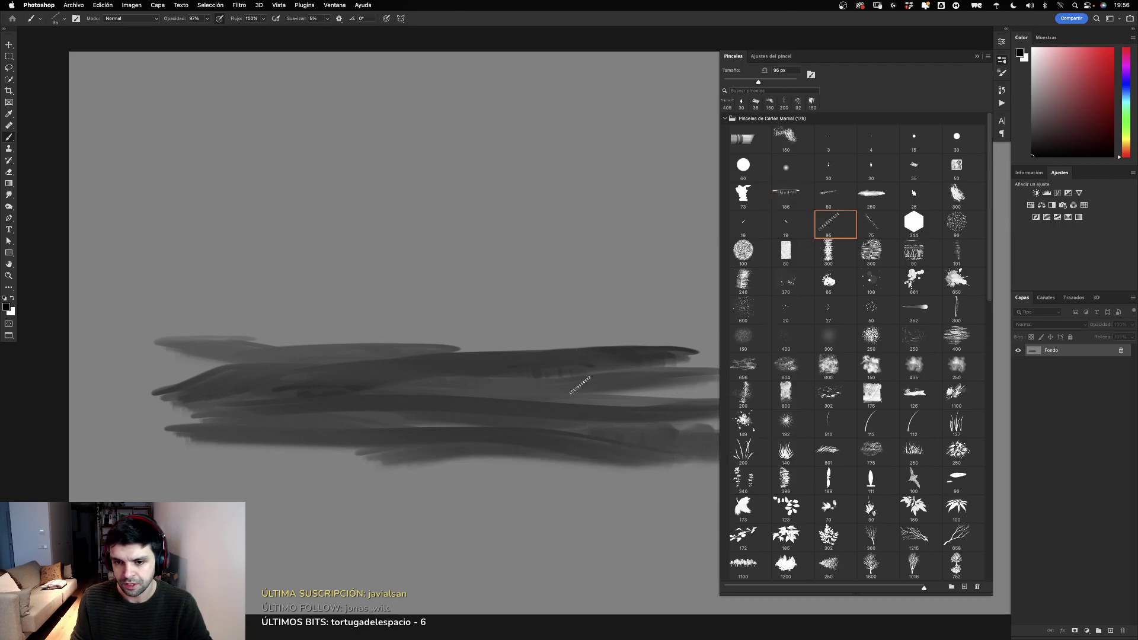
Step: Build up dark diagonal hatched strokes on the left side of the canvas
mouse_move(580, 385)
mouse_down()
mouse_move(652, 415)
mouse_move(706, 415)
mouse_up()
key(ctrl+z)
drag(335, 332, 252, 291)
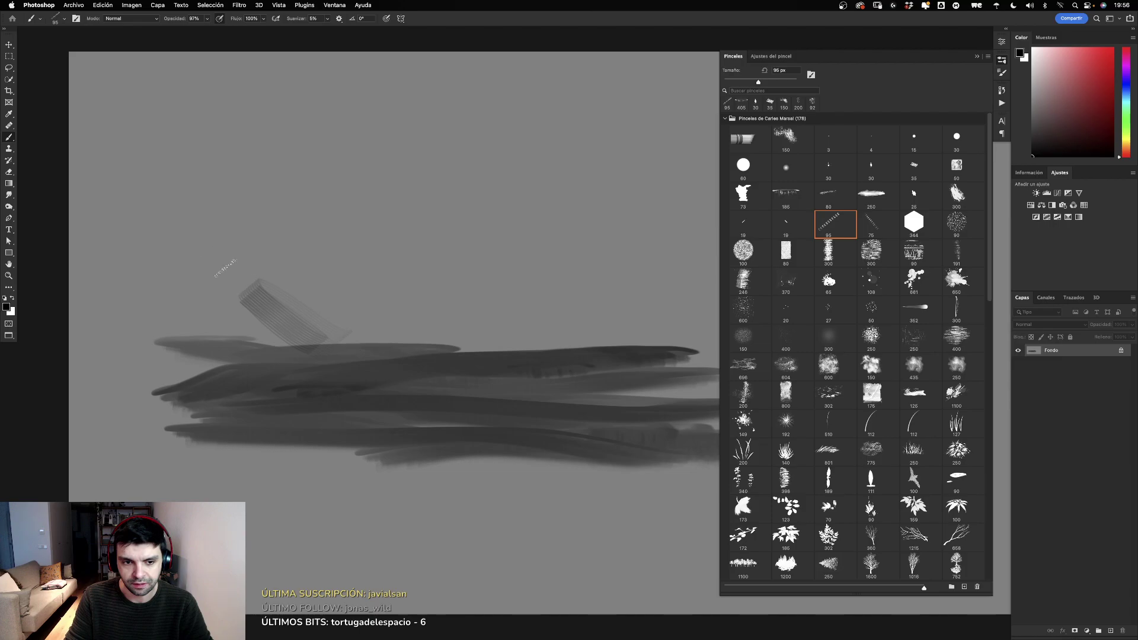
drag(139, 184, 283, 325)
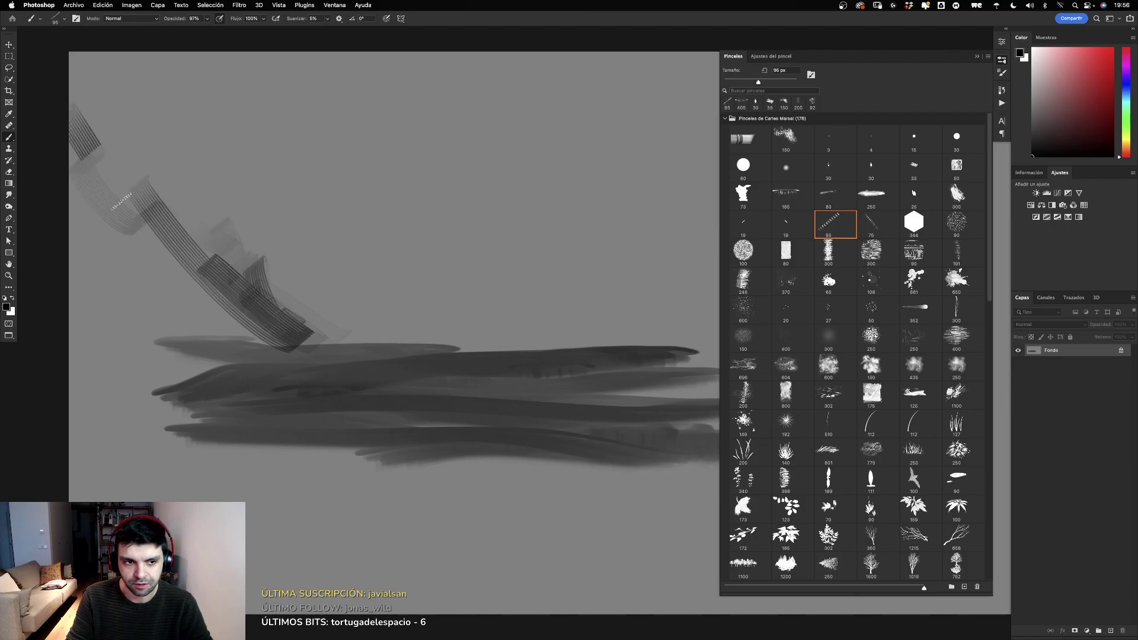
mouse_move(89, 151)
mouse_down()
mouse_move(296, 338)
mouse_move(391, 358)
mouse_up()
drag(136, 300, 297, 344)
drag(285, 350, 70, 332)
drag(71, 195, 127, 279)
drag(71, 232, 137, 302)
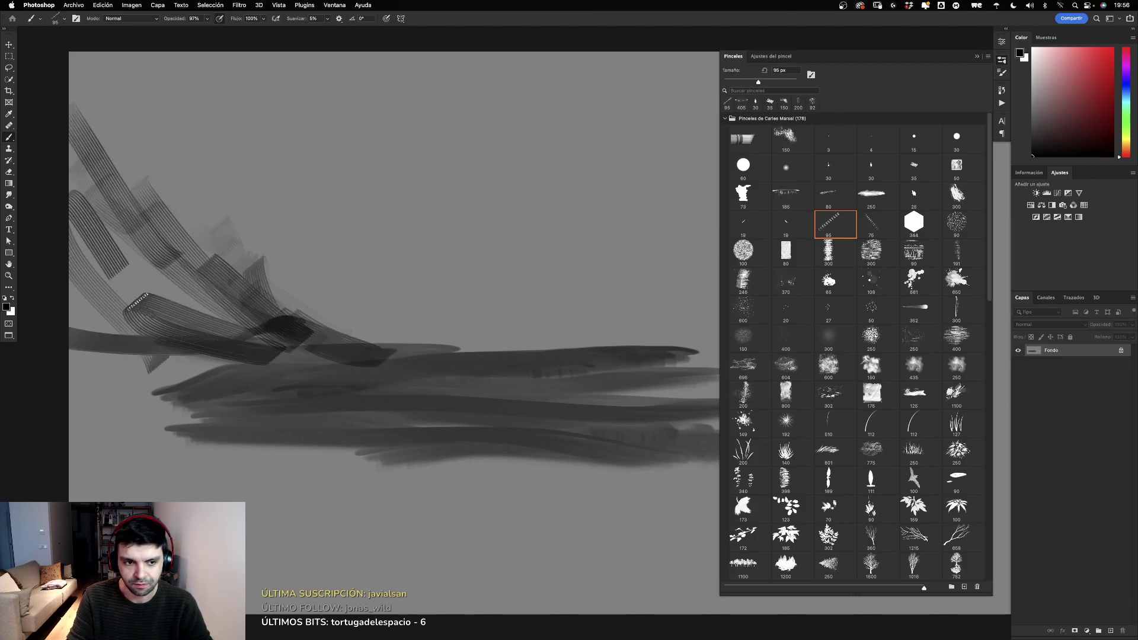
drag(89, 148, 80, 361)
drag(113, 214, 238, 355)
mouse_move(148, 231)
mouse_down()
mouse_move(255, 352)
mouse_move(168, 362)
mouse_move(305, 356)
mouse_up()
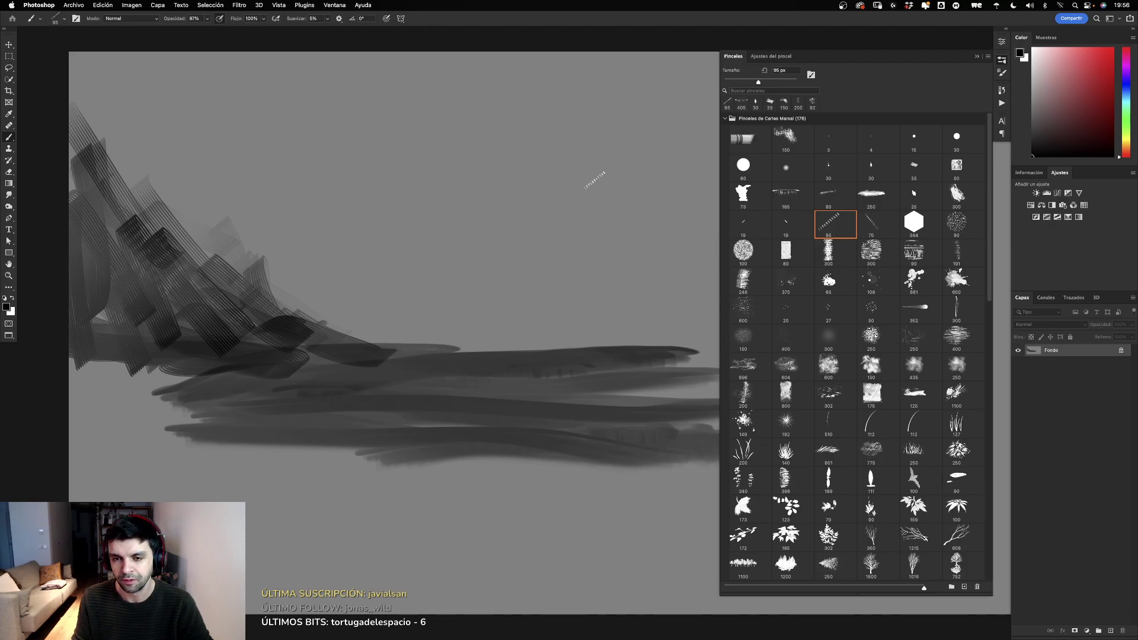
Step: Sketch a vertical hatched form near the centre, then undo it stroke by stroke
mouse_move(545, 128)
mouse_down()
mouse_move(593, 231)
mouse_move(551, 383)
mouse_up()
mouse_move(611, 225)
mouse_down()
mouse_move(566, 350)
mouse_move(549, 207)
mouse_move(521, 119)
mouse_up()
drag(545, 196, 510, 94)
mouse_move(533, 238)
mouse_down()
mouse_move(506, 241)
mouse_move(439, 178)
mouse_move(517, 280)
mouse_move(395, 178)
mouse_move(542, 95)
mouse_move(386, 190)
mouse_move(549, 285)
mouse_move(534, 380)
mouse_up()
key(ctrl+z)
key(ctrl+z)
key(ctrl+z)
key(ctrl+z)
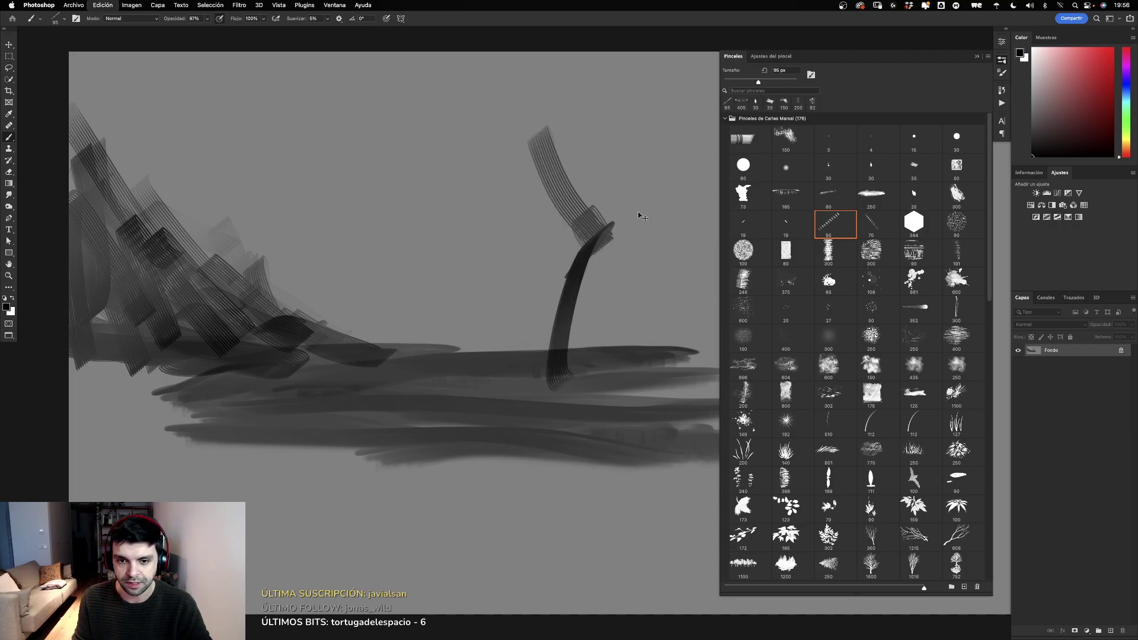
key(ctrl+z)
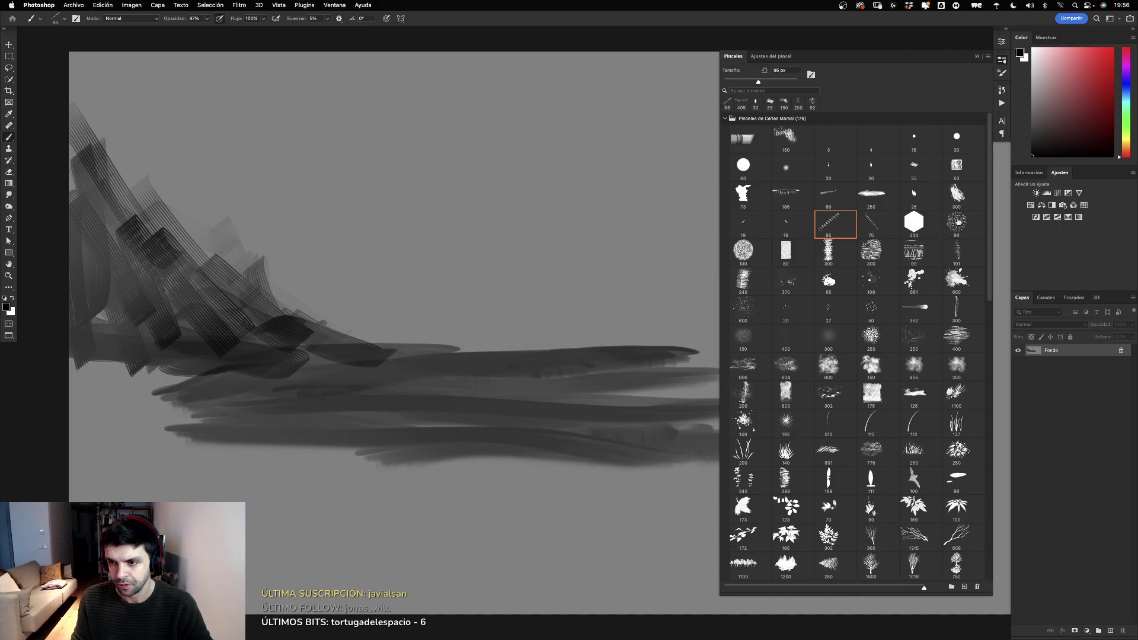
Step: Test diagonal strokes with the 90 px textured brush and undo them
click(920, 252)
drag(617, 169, 448, 278)
drag(563, 124, 521, 151)
key(ctrl+z)
key(ctrl+z)
Step: Try a 212 px dark hook shape and a lighter lower stroke, undoing the hatched experiments
drag(518, 205, 557, 204)
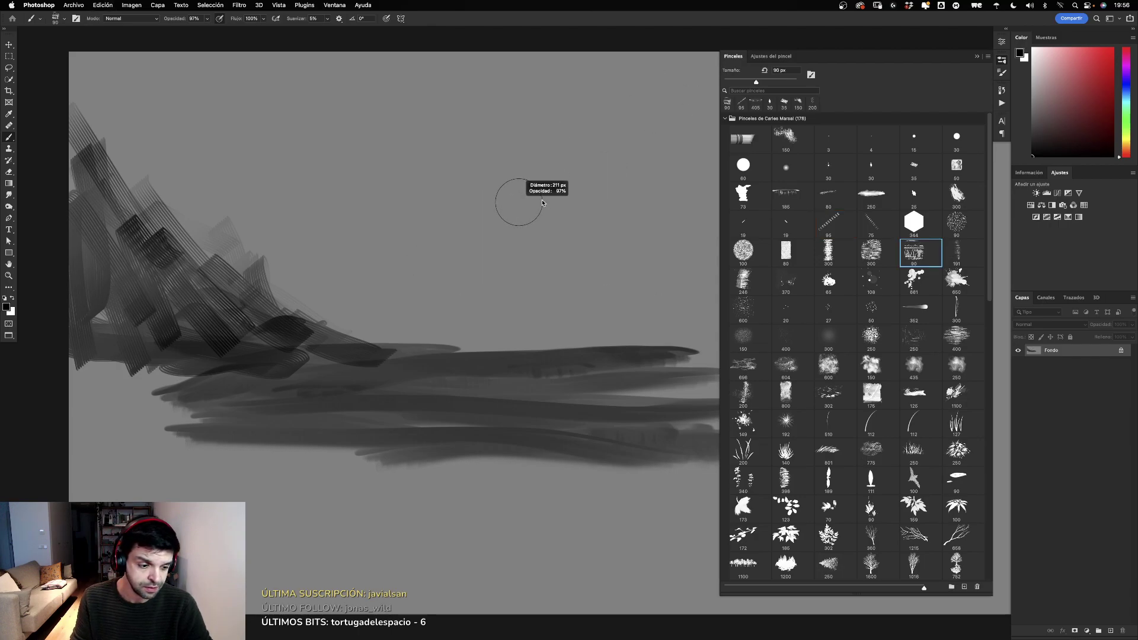
drag(516, 130, 380, 196)
mouse_move(578, 95)
mouse_down()
mouse_move(408, 216)
mouse_move(630, 160)
mouse_move(643, 170)
mouse_up()
key(ctrl+z)
key(ctrl+z)
key(ctrl+z)
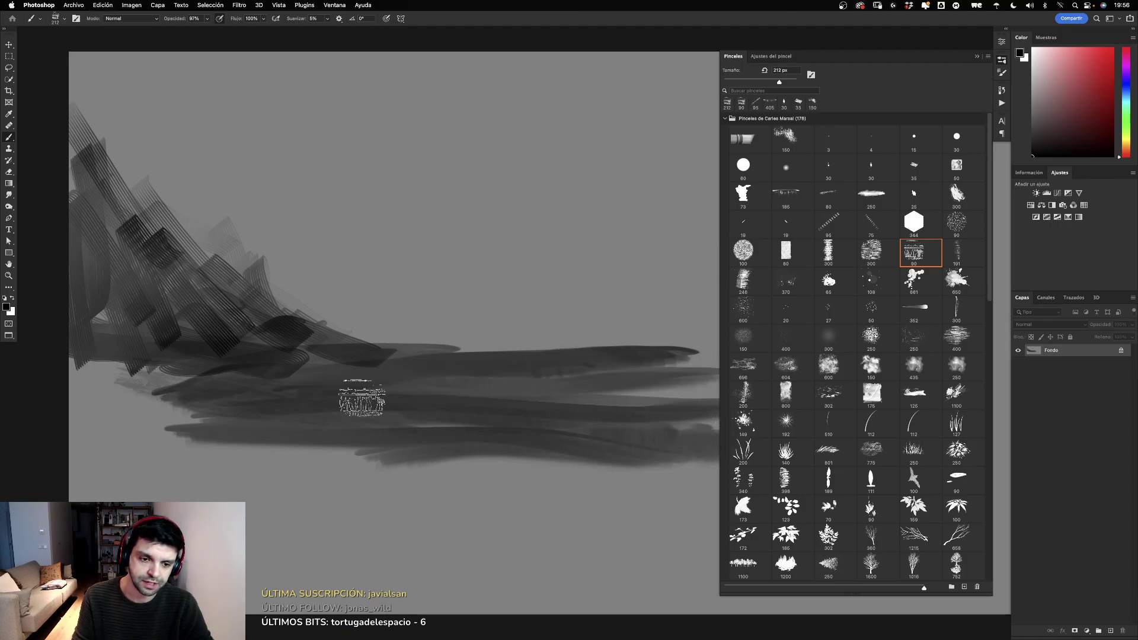
mouse_move(520, 445)
mouse_down()
mouse_move(360, 465)
mouse_move(480, 477)
mouse_up()
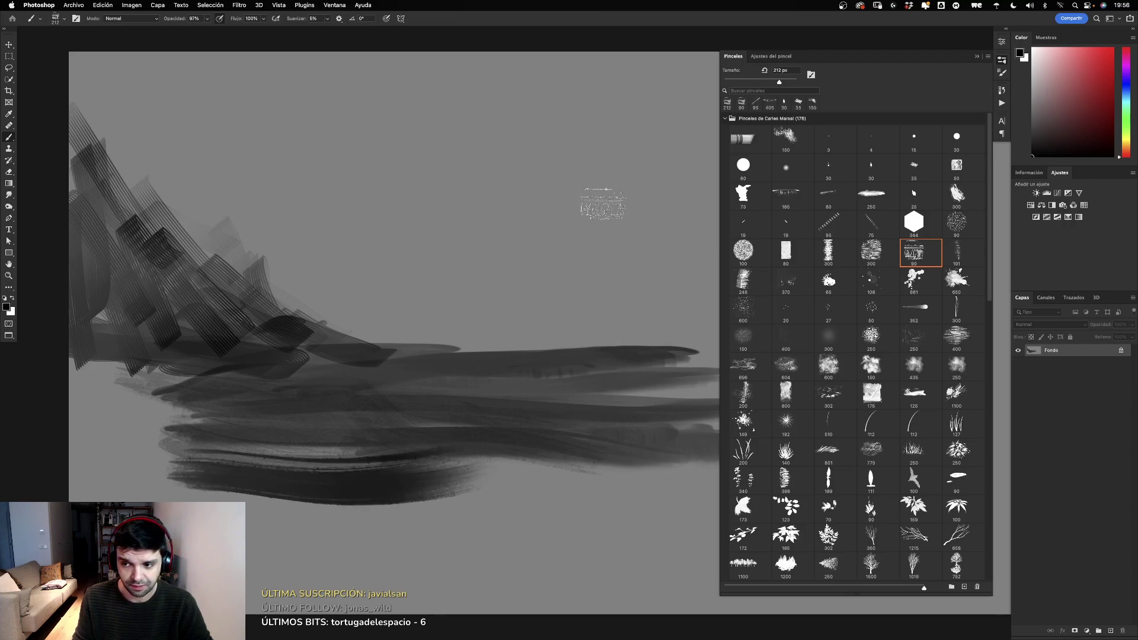
key(super+z)
key(super+z)
key(super+z)
key(super+z)
key(super+z)
key(super+z)
key(super+z)
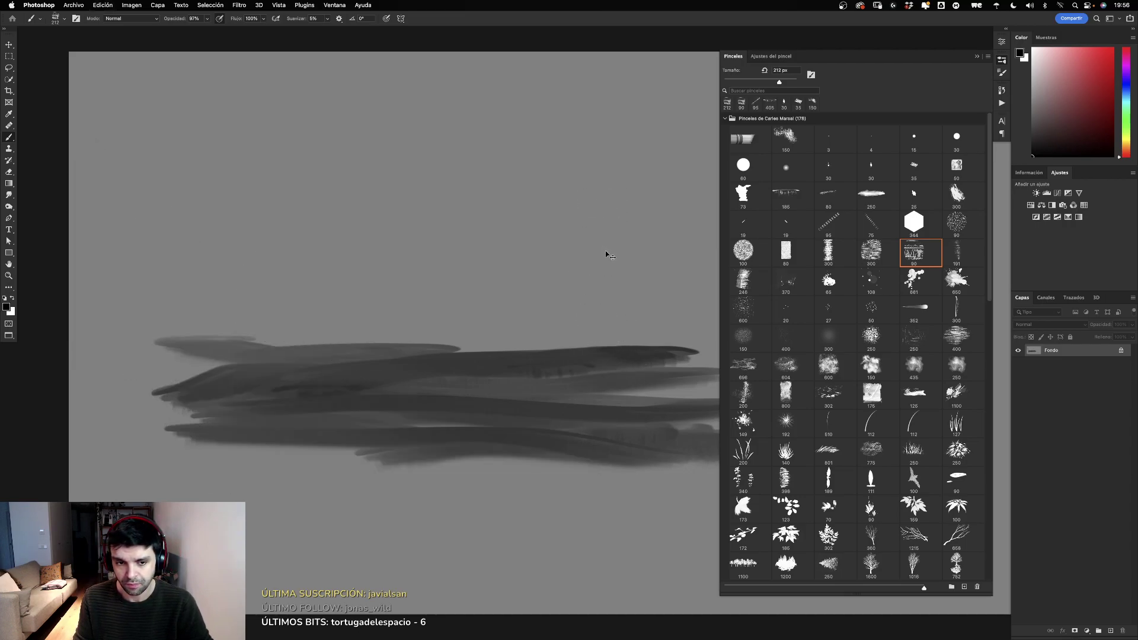
key(super+z)
Step: Add new layer Capa 1, undo a test stroke and reduce the brush size
click(1111, 631)
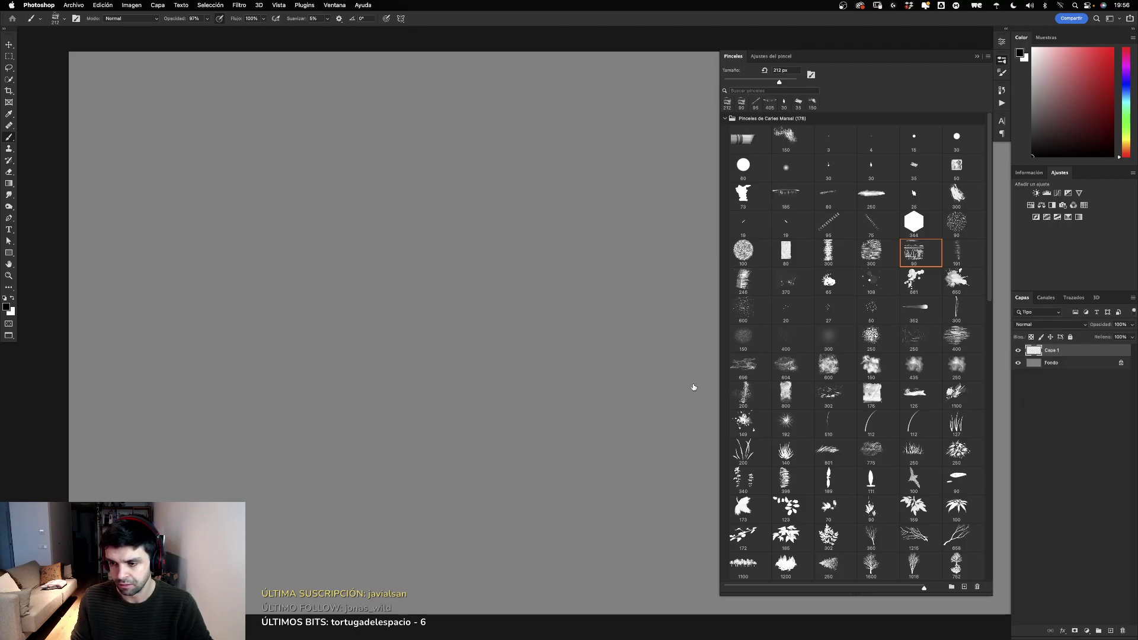
mouse_move(279, 264)
mouse_down()
mouse_move(508, 252)
mouse_move(489, 256)
mouse_up()
key(super+z)
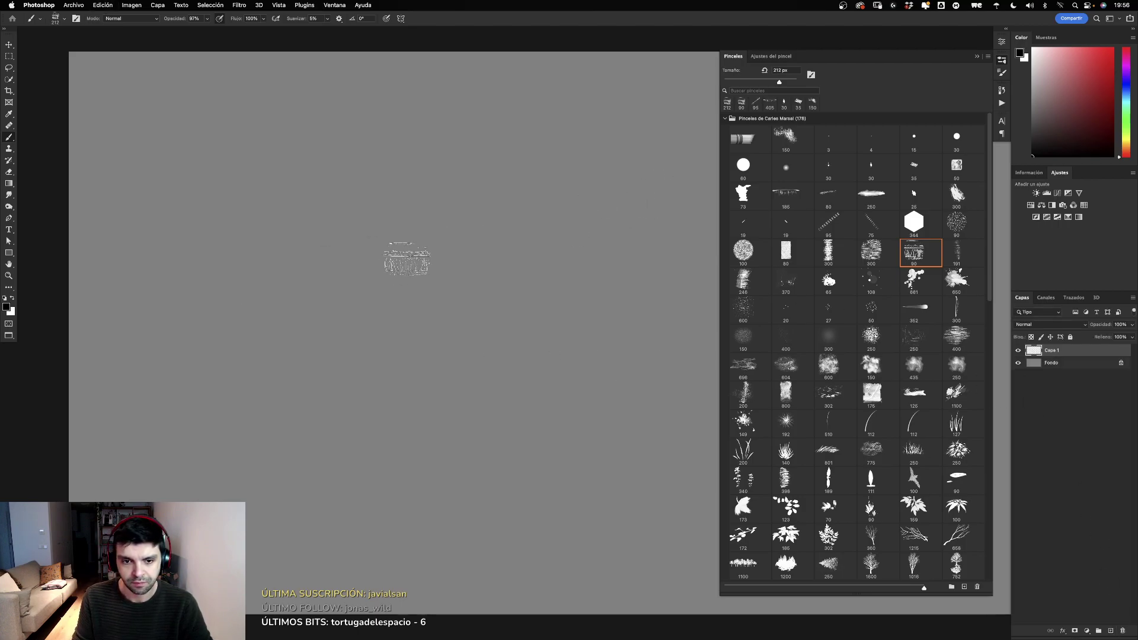
drag(397, 261, 367, 273)
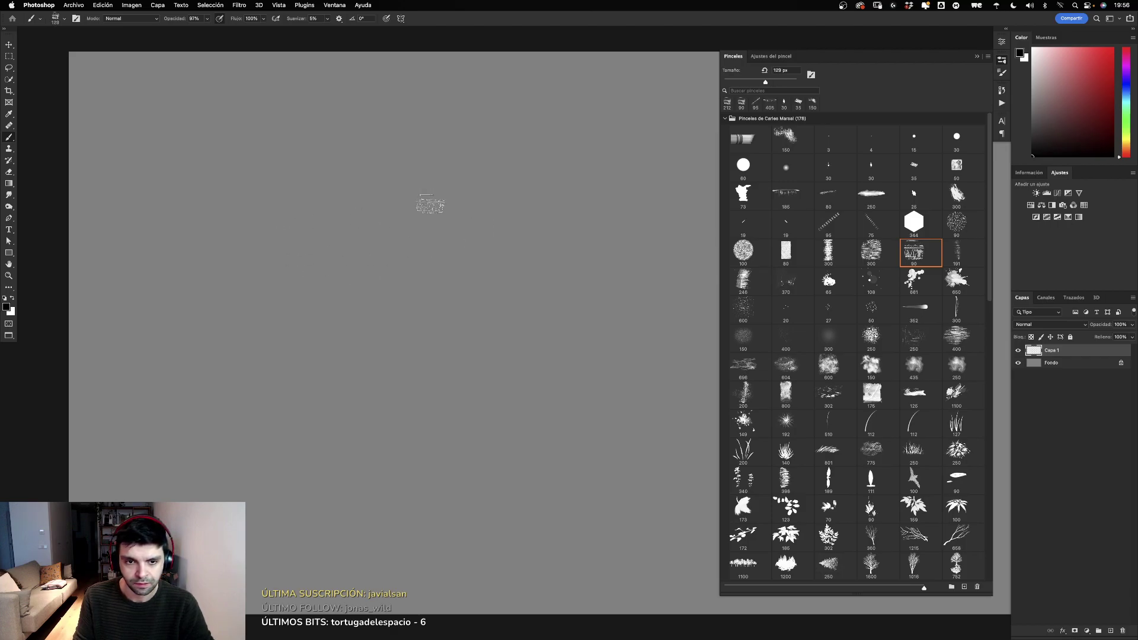
Step: Paint a long dark textured rock mass with a tall peak rising on the right
drag(462, 213, 412, 188)
mouse_move(335, 217)
mouse_down()
mouse_move(400, 194)
mouse_move(122, 261)
mouse_move(190, 260)
mouse_up()
mouse_move(457, 217)
mouse_down()
mouse_move(526, 191)
mouse_move(646, 115)
mouse_move(687, 106)
mouse_move(642, 175)
mouse_move(644, 219)
mouse_up()
mouse_move(687, 100)
mouse_down()
mouse_move(640, 237)
mouse_move(587, 208)
mouse_up()
mouse_move(148, 261)
mouse_down()
mouse_move(521, 283)
mouse_move(652, 262)
mouse_move(645, 220)
mouse_move(645, 254)
mouse_move(457, 264)
mouse_move(255, 247)
mouse_move(456, 236)
mouse_move(356, 198)
mouse_move(119, 261)
mouse_move(485, 249)
mouse_move(591, 208)
mouse_move(640, 148)
mouse_move(593, 231)
mouse_move(623, 252)
mouse_move(659, 249)
mouse_move(630, 254)
mouse_up()
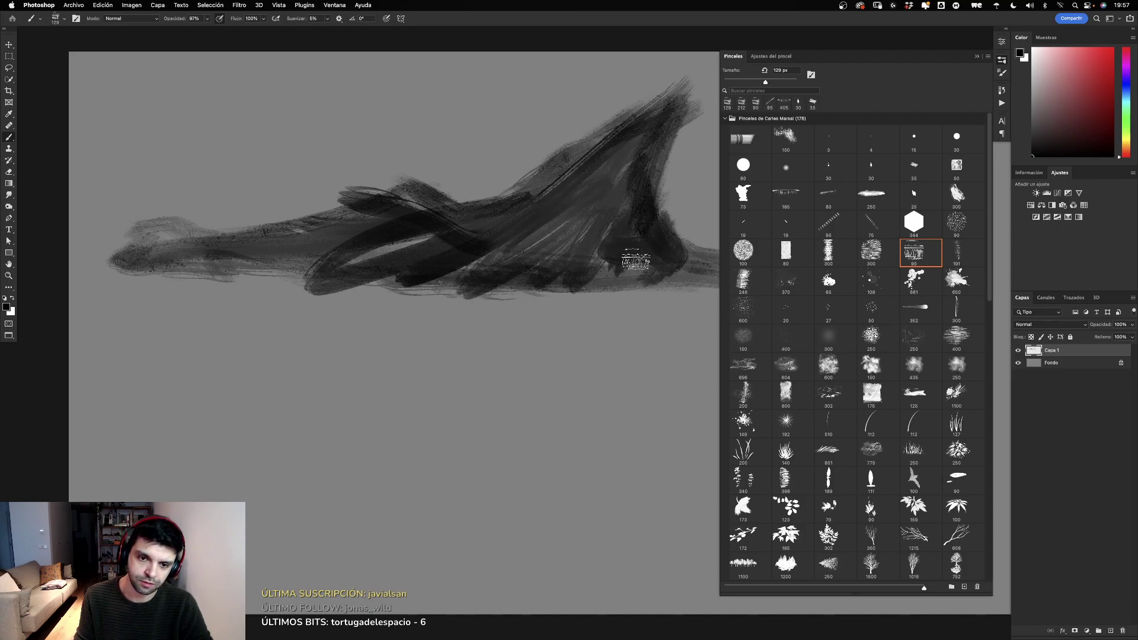
mouse_move(121, 248)
mouse_down()
mouse_move(531, 265)
mouse_move(320, 282)
mouse_move(717, 299)
mouse_move(714, 287)
mouse_move(405, 316)
mouse_move(712, 335)
mouse_move(391, 320)
mouse_up()
mouse_move(350, 272)
mouse_down()
mouse_move(468, 272)
mouse_move(534, 221)
mouse_move(617, 190)
mouse_move(299, 283)
mouse_move(478, 234)
mouse_move(528, 300)
mouse_move(419, 336)
mouse_move(559, 343)
mouse_move(717, 325)
mouse_move(394, 343)
mouse_up()
Step: Cover the lower canvas and left edge with grey strokes using the 300 px texture brush
click(871, 252)
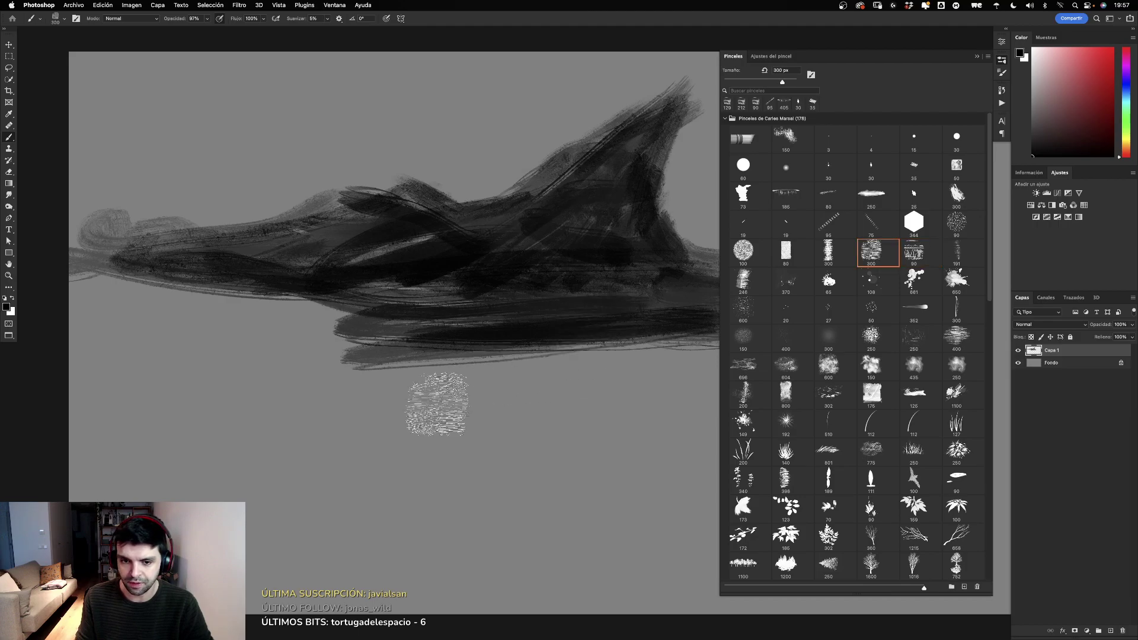
mouse_move(438, 404)
mouse_down()
mouse_move(559, 451)
mouse_move(637, 424)
mouse_up()
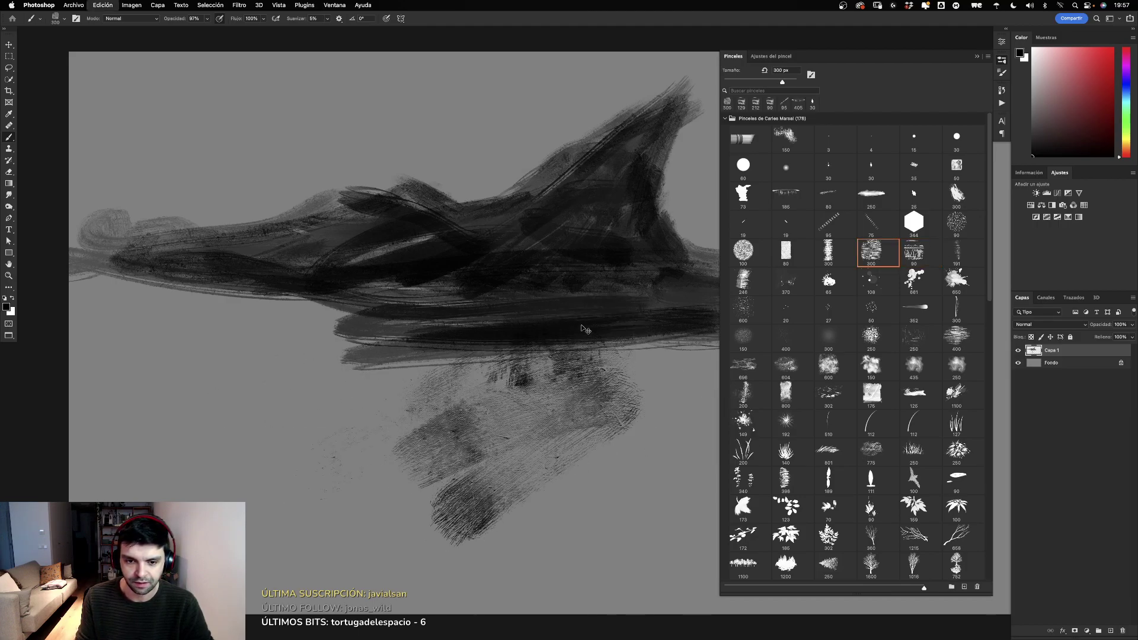
key(ctrl+z)
mouse_move(267, 356)
mouse_down()
mouse_move(161, 324)
mouse_move(166, 284)
mouse_move(421, 399)
mouse_move(800, 352)
mouse_up()
drag(415, 409, 816, 386)
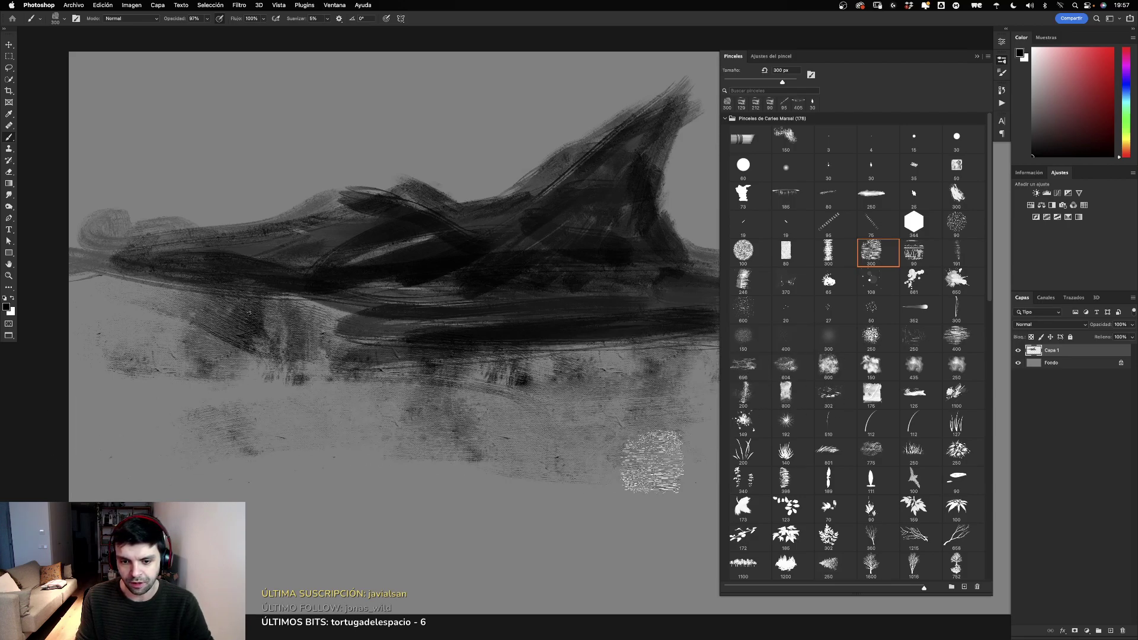
drag(213, 415, 380, 527)
drag(337, 427, 534, 546)
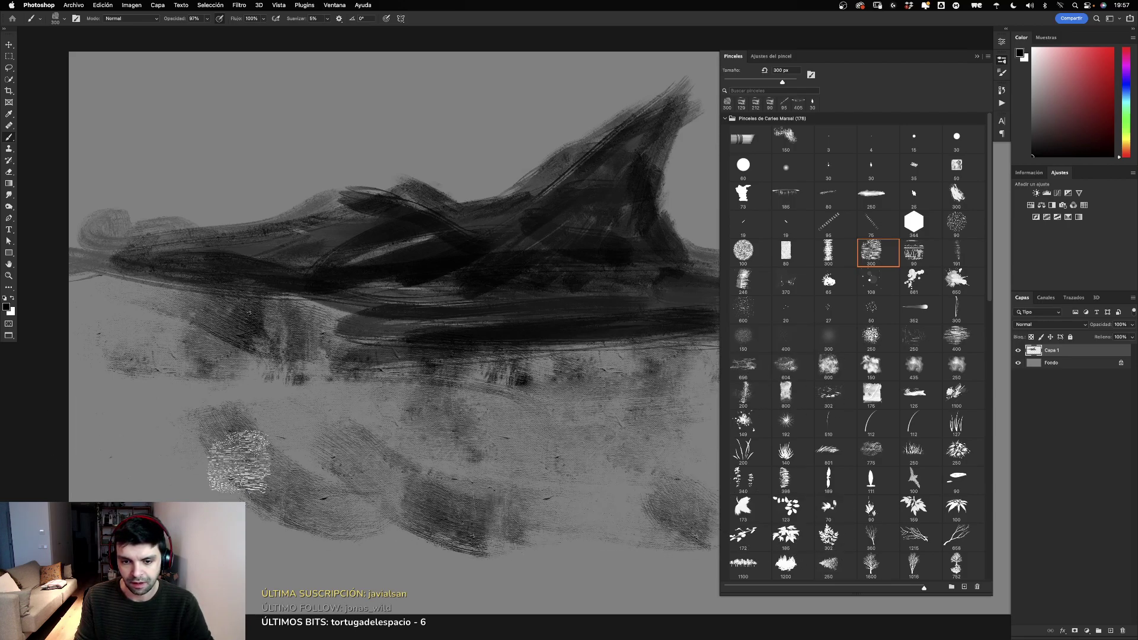
mouse_move(461, 453)
mouse_down()
mouse_move(244, 397)
mouse_move(516, 439)
mouse_up()
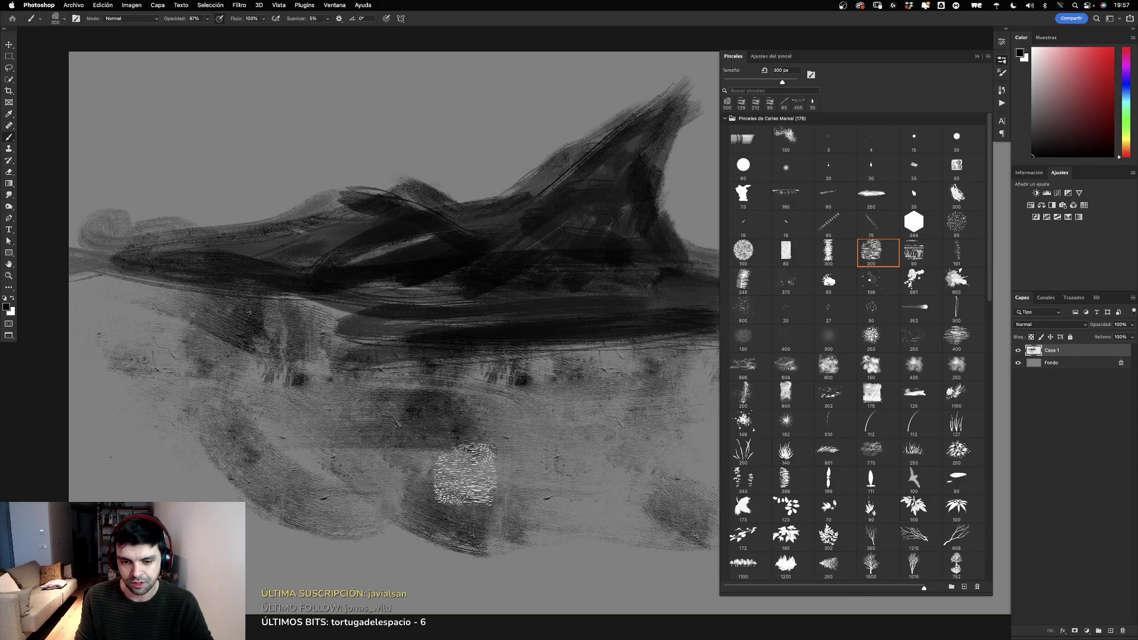
mouse_move(451, 522)
mouse_down()
mouse_move(559, 572)
mouse_move(367, 563)
mouse_up()
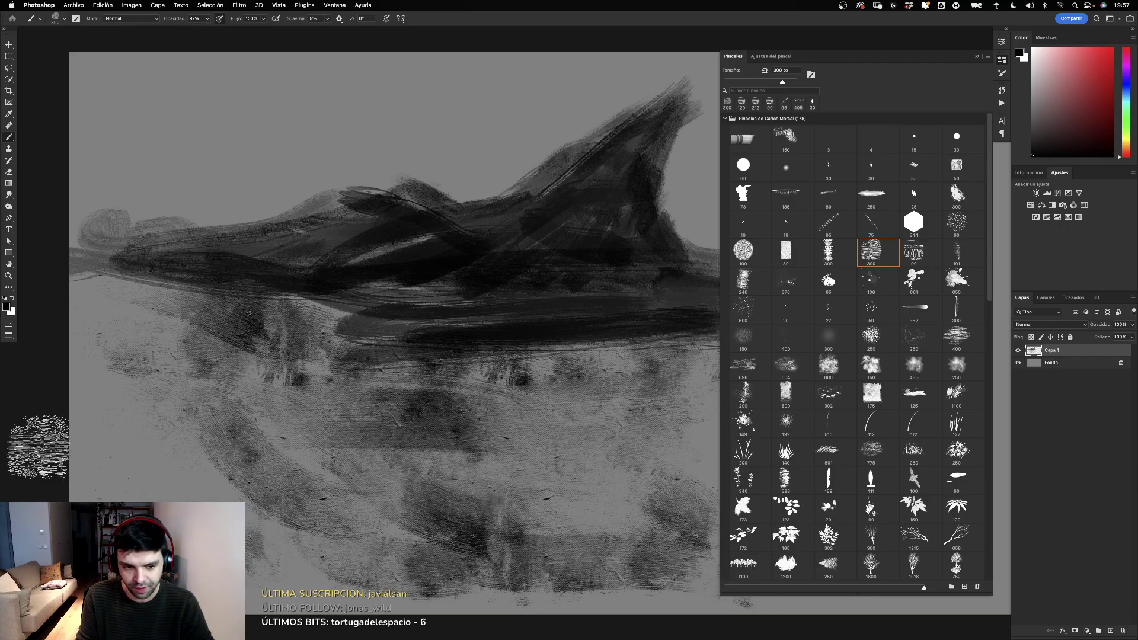
drag(45, 453, 133, 366)
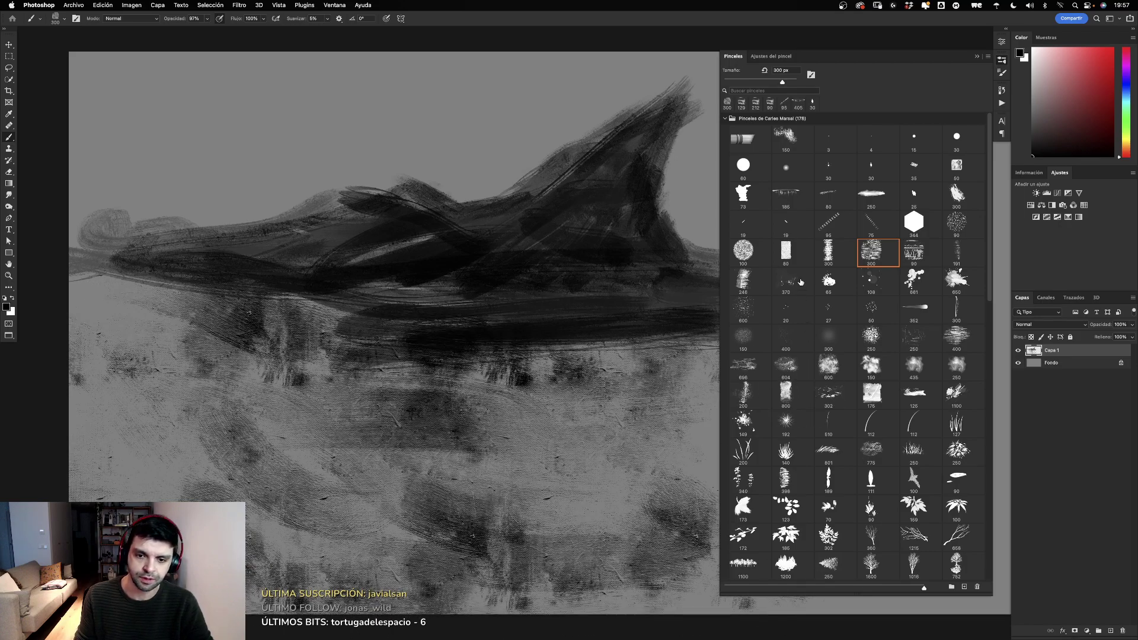
Step: Paint a dark sweeping band across the lower right and along the bottom edge
click(912, 253)
drag(682, 408, 424, 406)
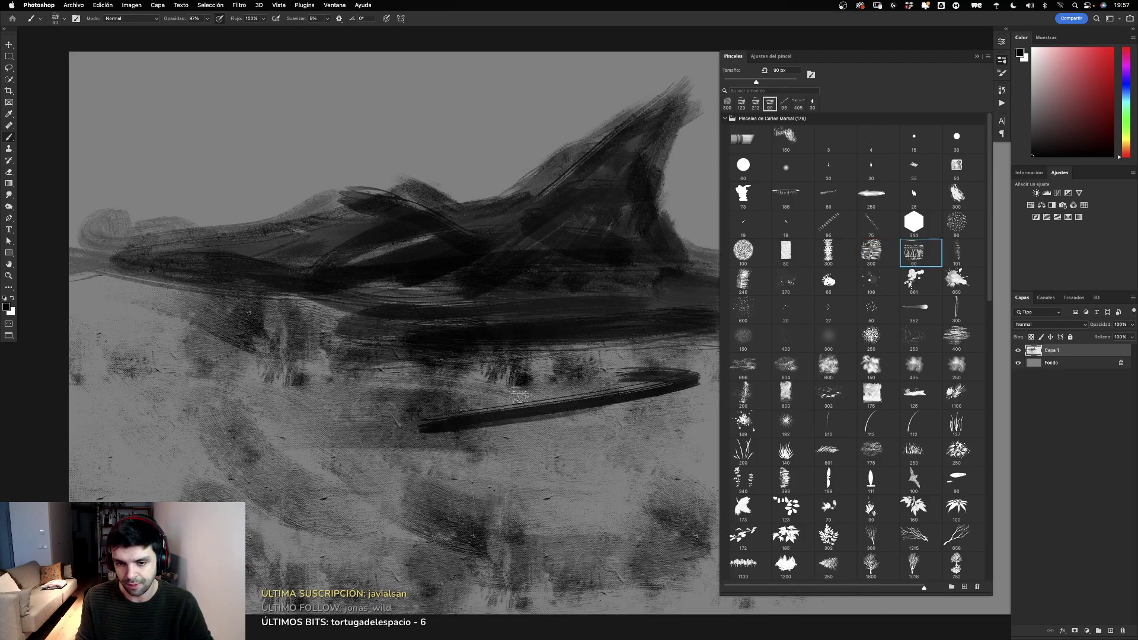
key(ctrl+z)
mouse_move(563, 346)
mouse_down()
mouse_move(714, 415)
mouse_move(651, 483)
mouse_move(385, 534)
mouse_move(249, 599)
mouse_move(702, 534)
mouse_up()
drag(563, 604, 717, 474)
drag(717, 593, 309, 596)
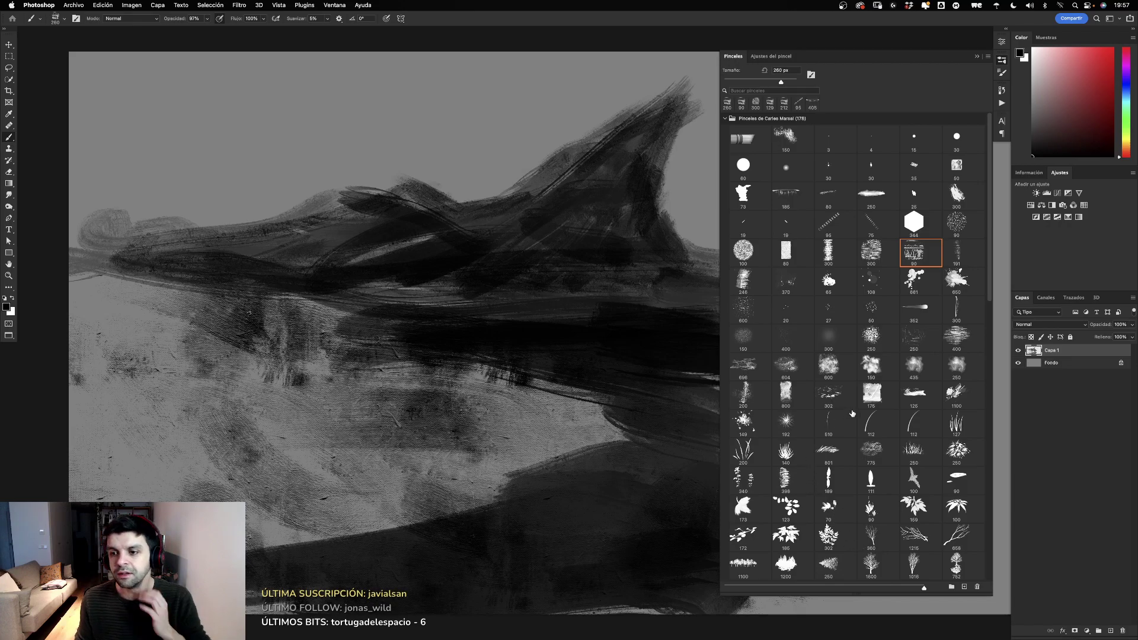
click(918, 282)
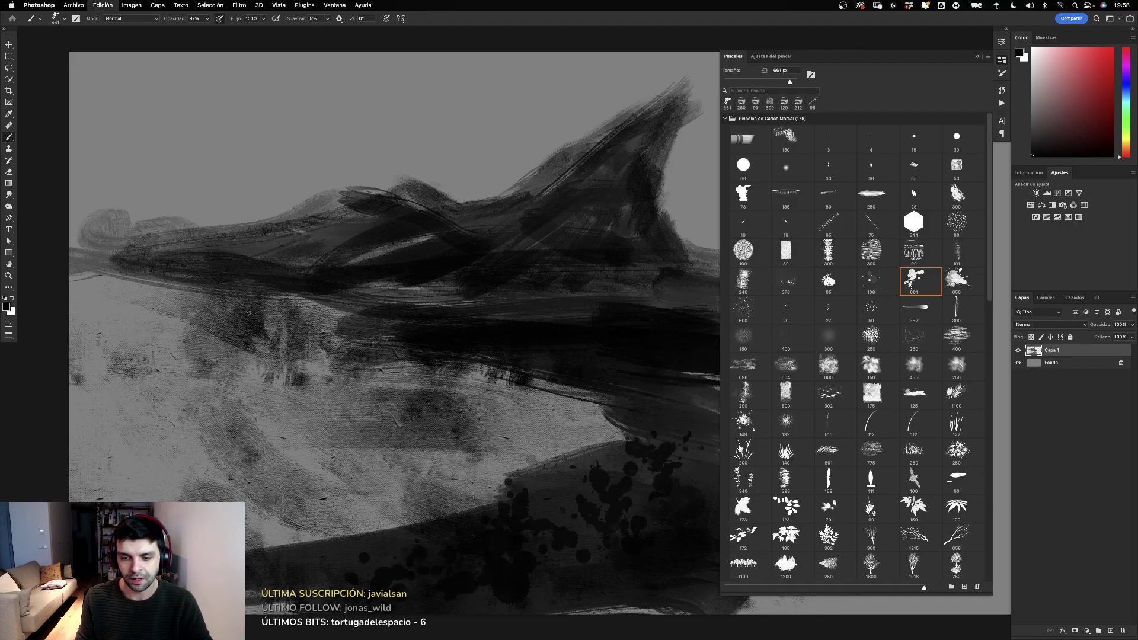
Step: Replace the painted layer with a new empty layer above Fondo and test ink-splatter strokes
key(Delete)
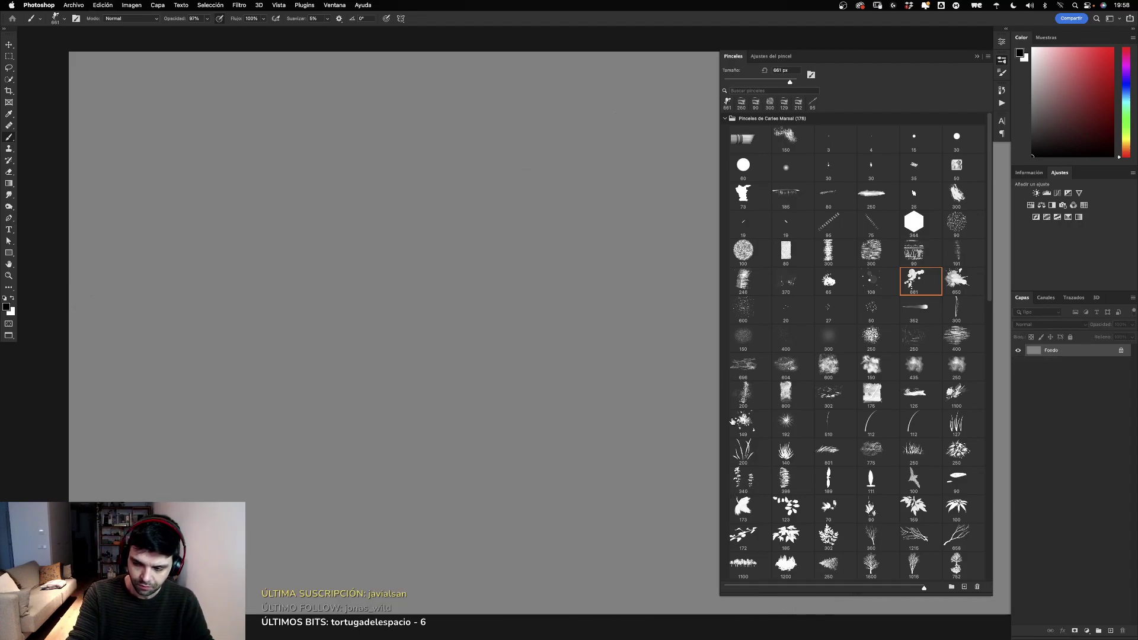
click(1111, 632)
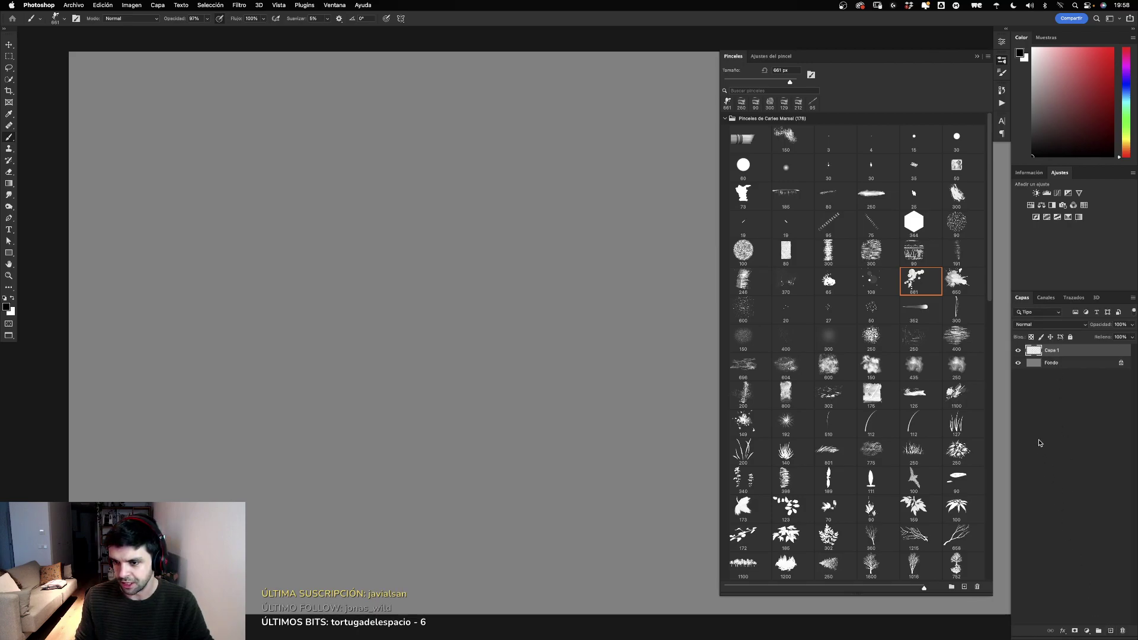
mouse_move(445, 379)
mouse_down()
mouse_move(593, 190)
mouse_move(267, 439)
mouse_up()
key(super+z)
drag(299, 382, 571, 253)
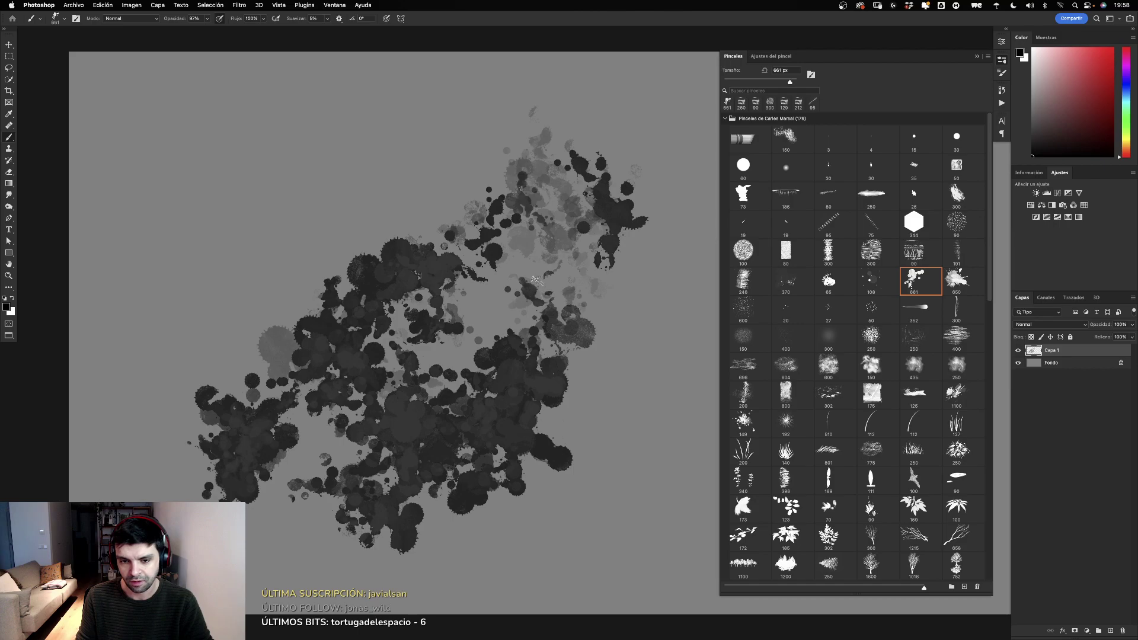
key(super+z)
drag(496, 145, 367, 468)
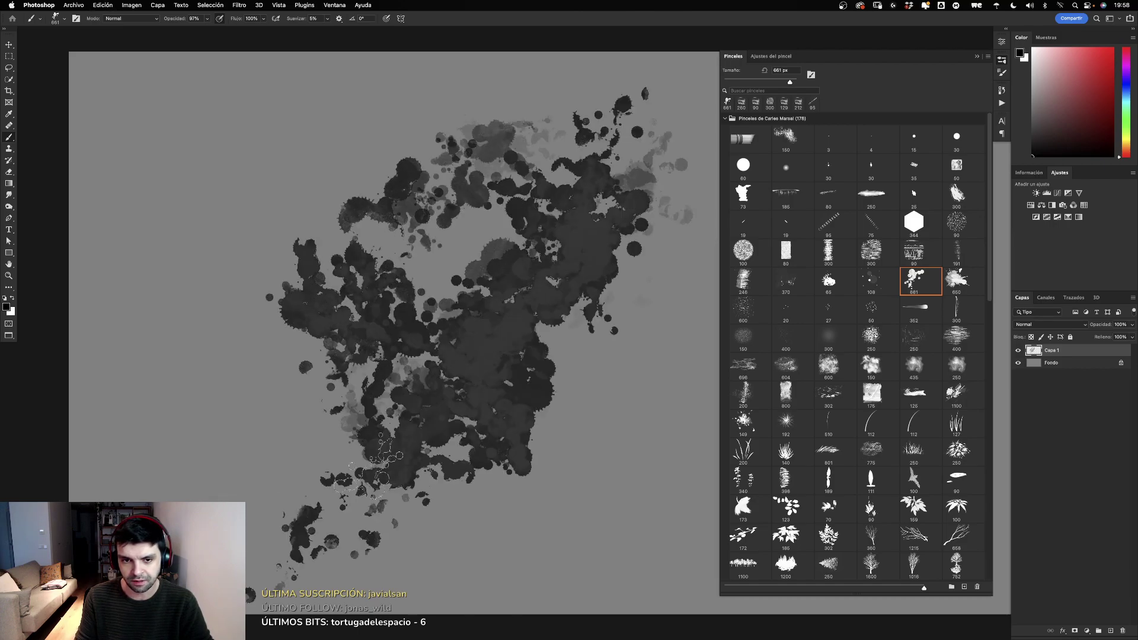
Step: Check Image > Image Size without changes, then undo the splatter artwork
click(141, 6)
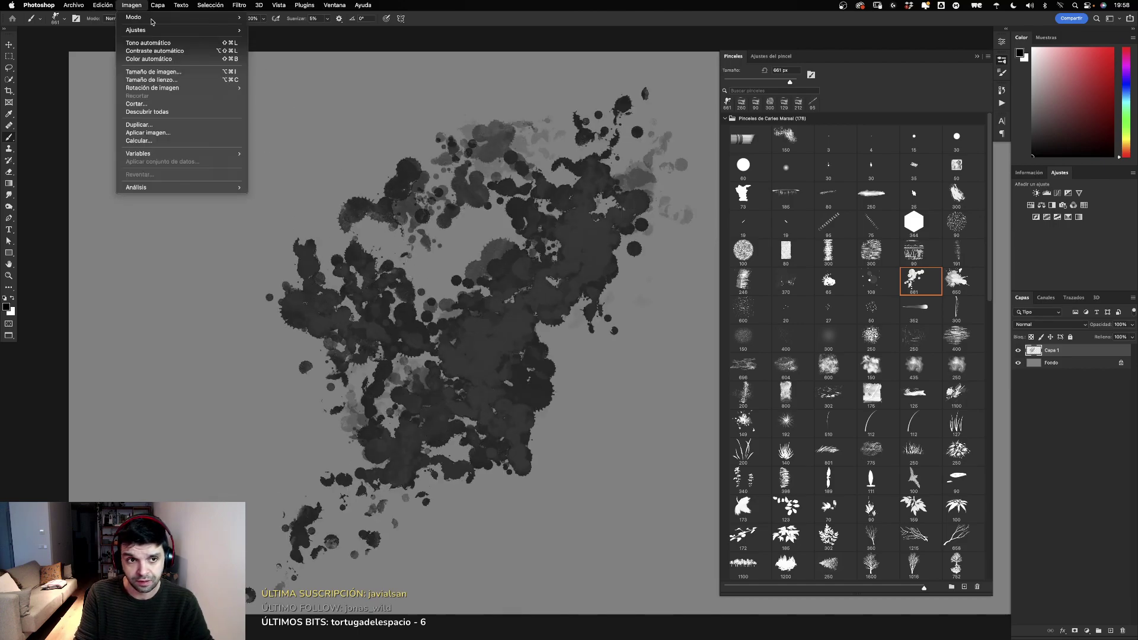
click(152, 71)
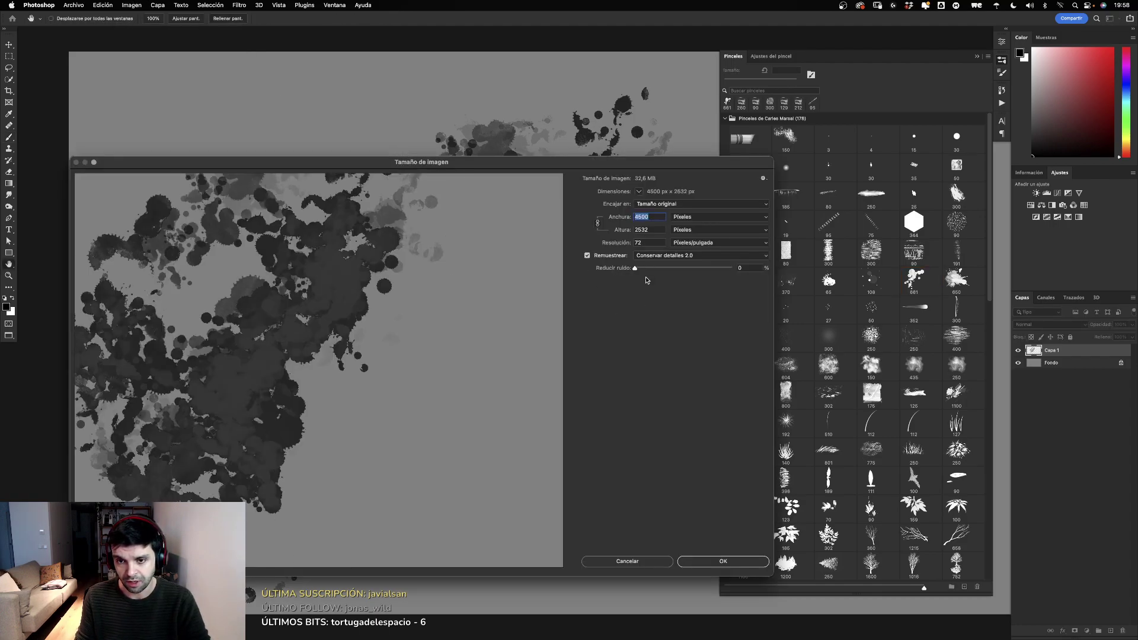
key(Escape)
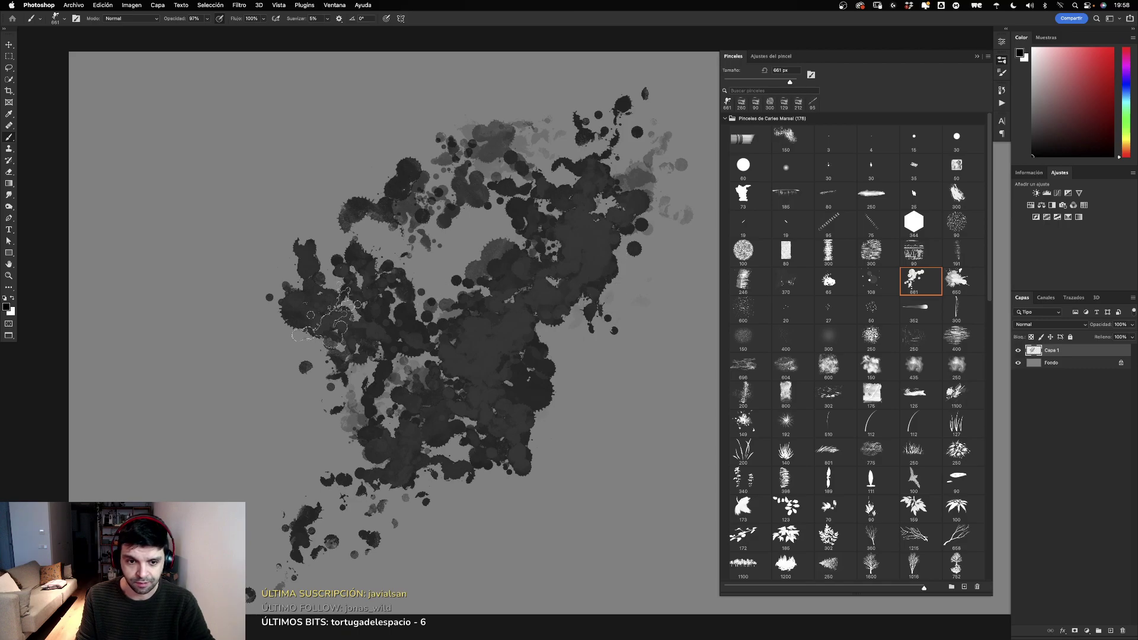
key(ctrl+z)
Step: Test several more diagonal splatter strokes, undoing each one
mouse_move(367, 213)
mouse_down()
mouse_move(213, 190)
mouse_move(585, 318)
mouse_up()
key(ctrl+z)
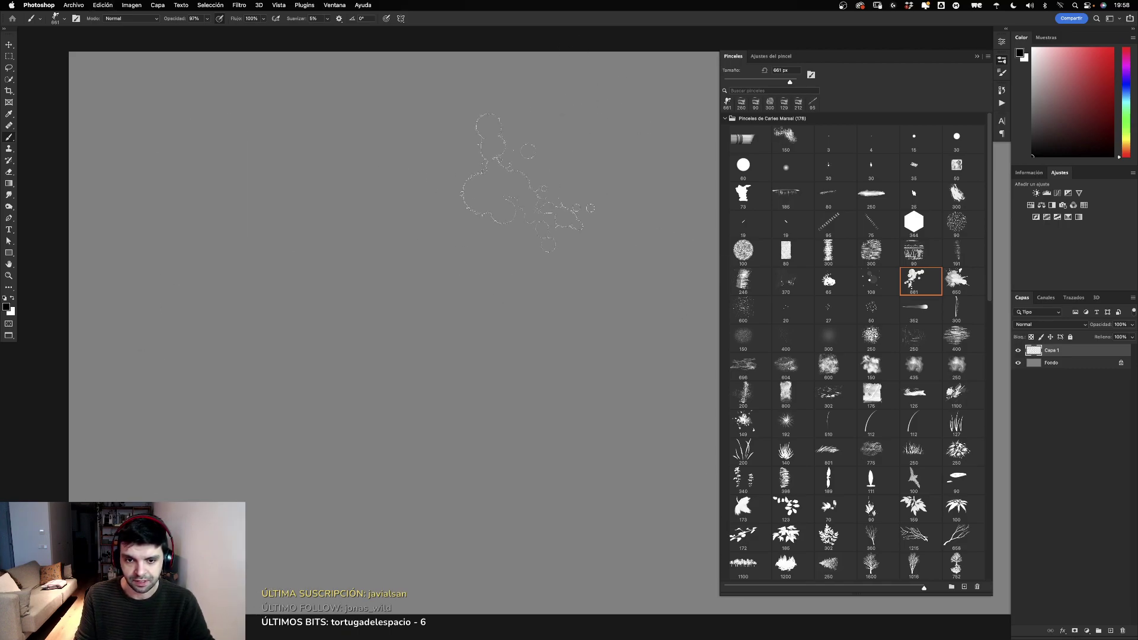
mouse_move(508, 186)
mouse_down()
mouse_move(513, 356)
mouse_move(725, 249)
mouse_up()
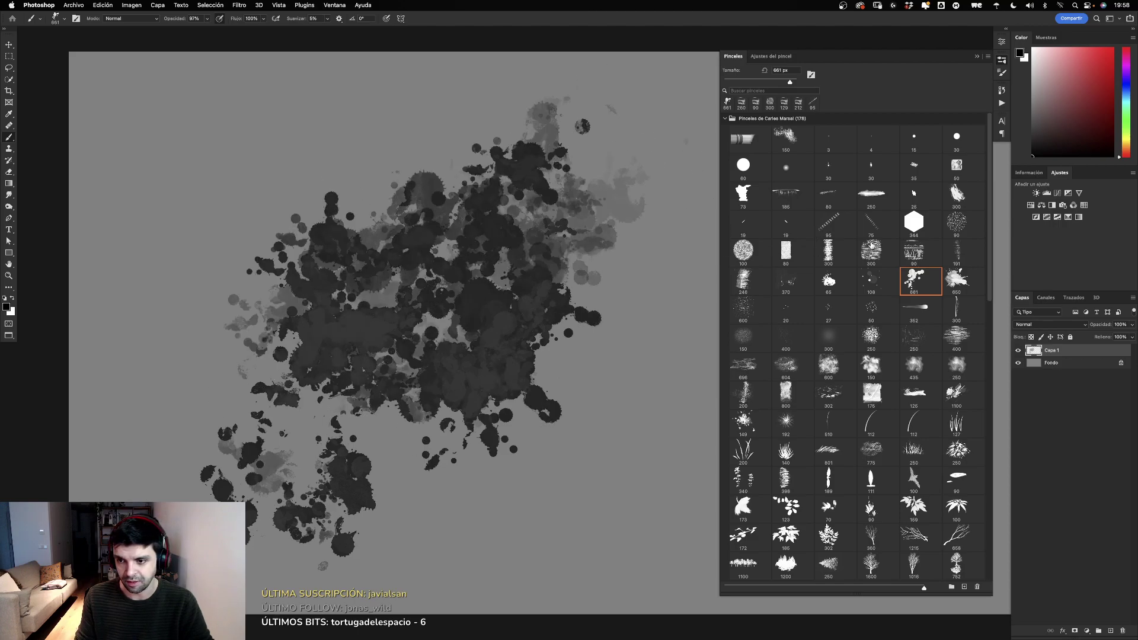
key(ctrl+z)
mouse_move(458, 263)
mouse_down()
mouse_move(343, 476)
mouse_move(610, 178)
mouse_move(699, 198)
mouse_up()
key(ctrl+z)
Step: Try the 108 px speckle brush and a zigzag stroke, undoing both to leave the canvas blank
click(871, 281)
mouse_move(332, 527)
mouse_down()
mouse_move(486, 237)
mouse_move(551, 255)
mouse_move(625, 139)
mouse_up()
drag(367, 451, 501, 285)
drag(451, 404, 640, 195)
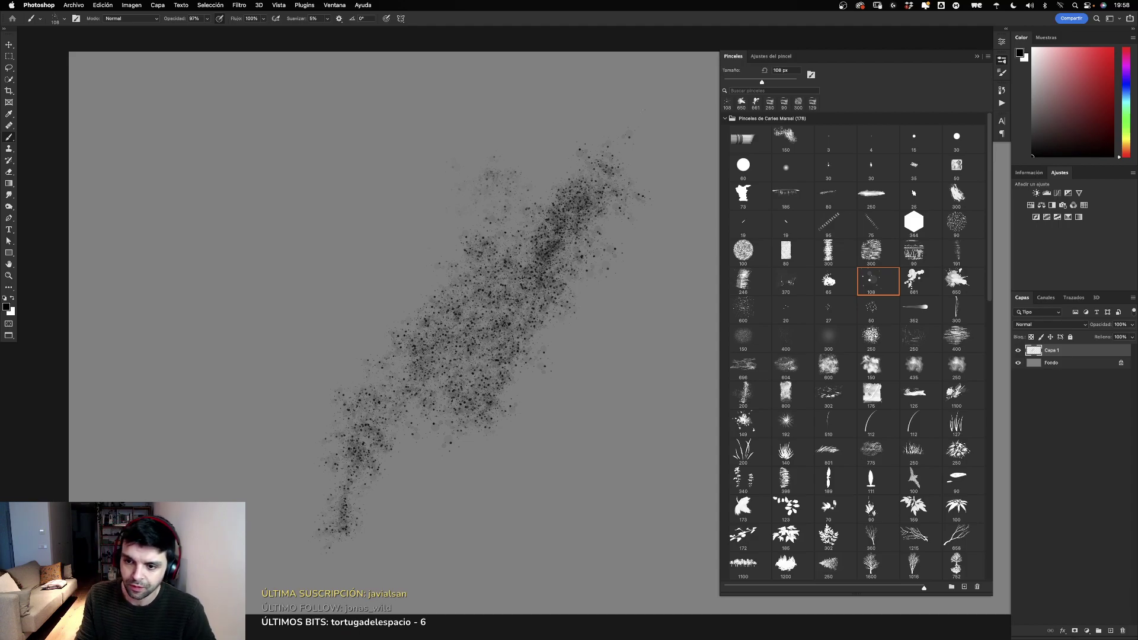
key(super+z)
mouse_move(292, 356)
mouse_down()
mouse_move(470, 224)
mouse_move(551, 208)
mouse_move(647, 249)
mouse_up()
key(super+z)
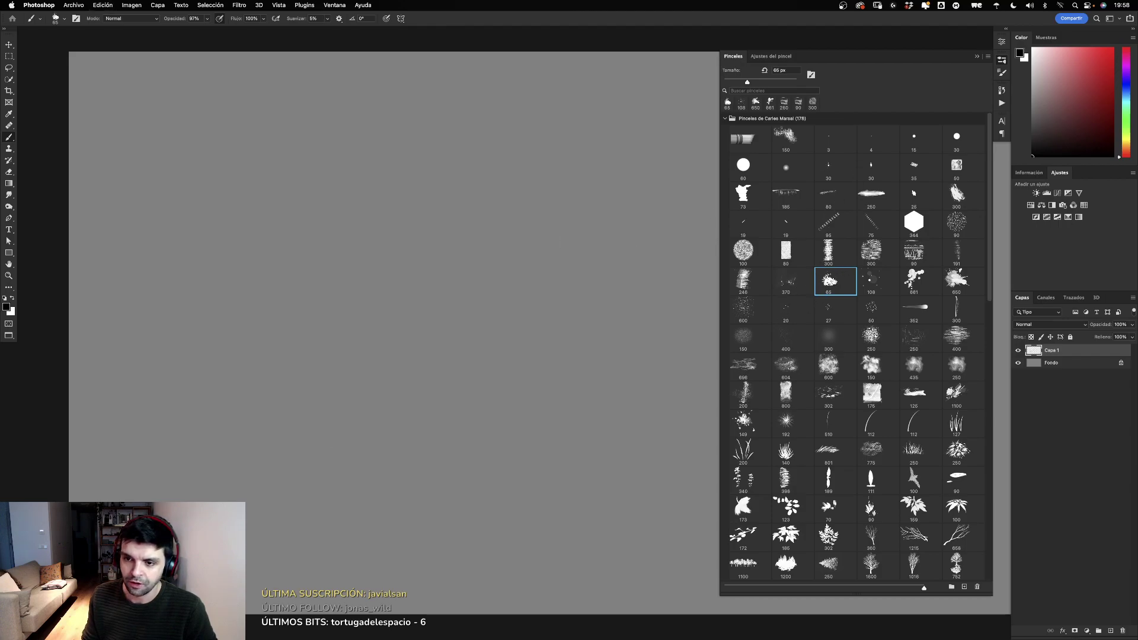
mouse_move(139, 409)
mouse_down()
mouse_move(407, 284)
mouse_move(356, 415)
mouse_move(661, 274)
mouse_up()
key(super+z)
drag(625, 103, 363, 252)
key(super+z)
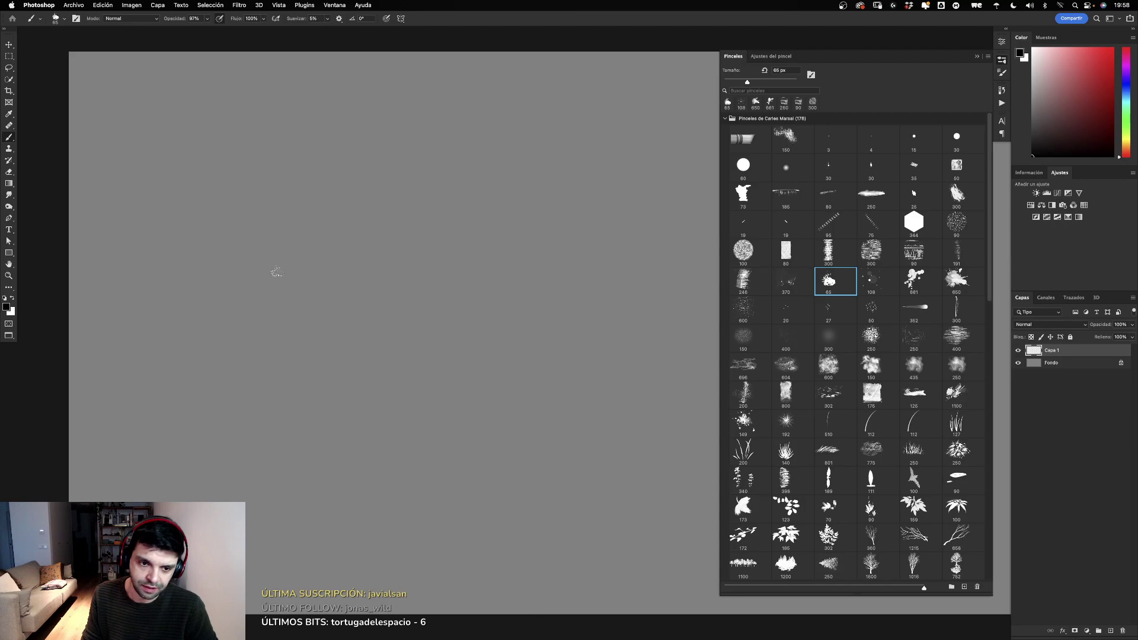
drag(272, 280, 344, 232)
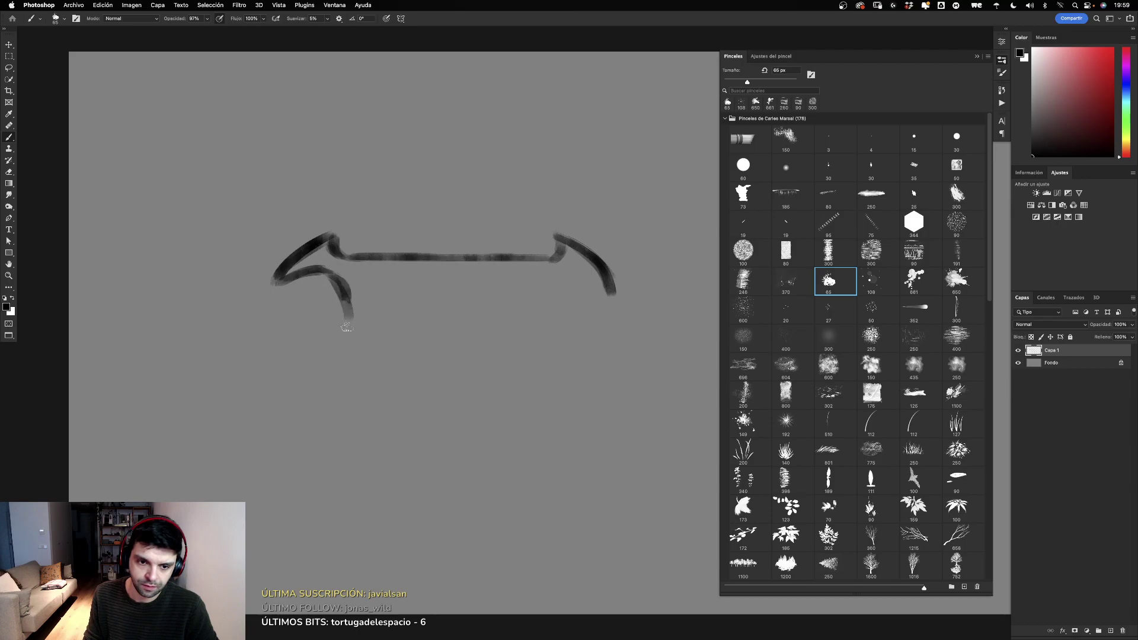
mouse_move(342, 305)
mouse_down()
mouse_move(378, 373)
mouse_move(420, 389)
mouse_up()
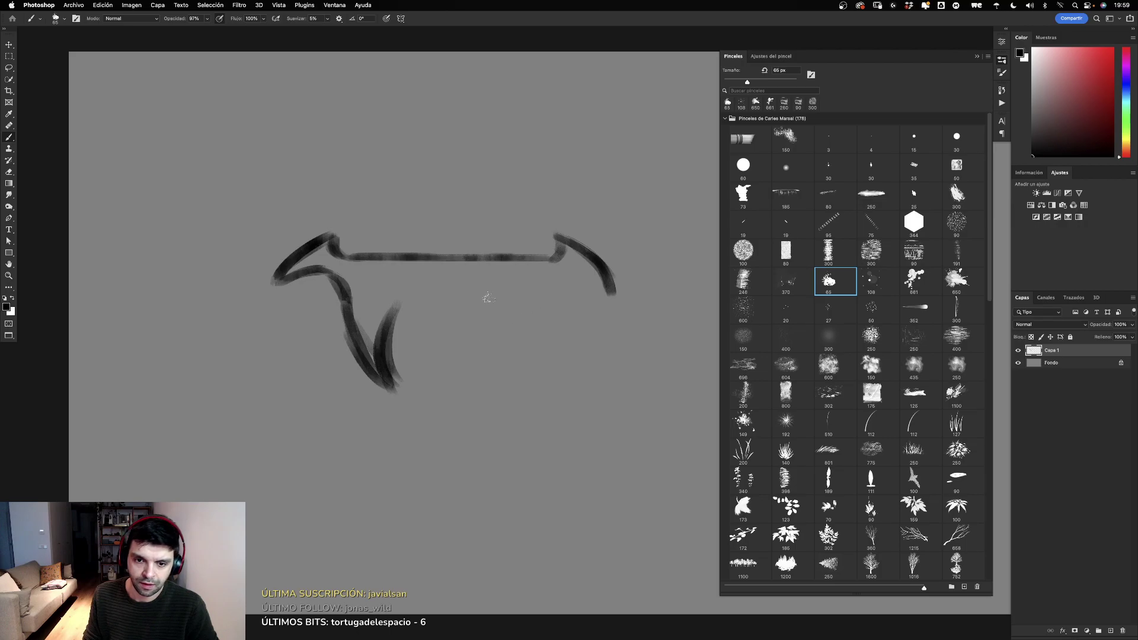
drag(493, 305, 495, 385)
drag(492, 343, 501, 390)
drag(542, 301, 502, 388)
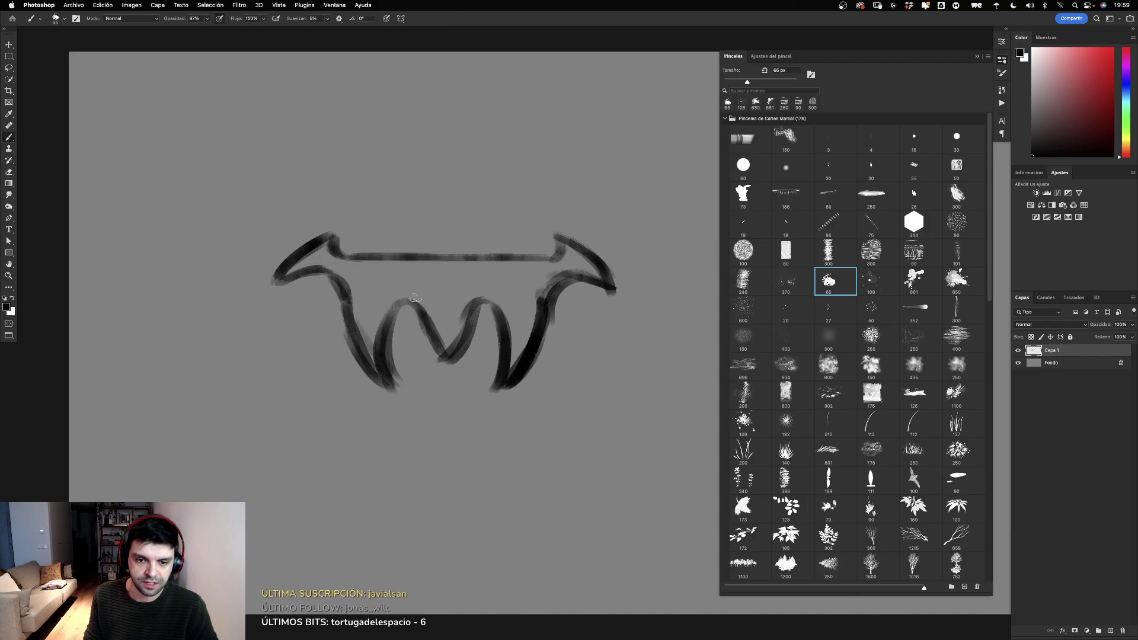
drag(416, 295, 416, 544)
drag(481, 299, 483, 565)
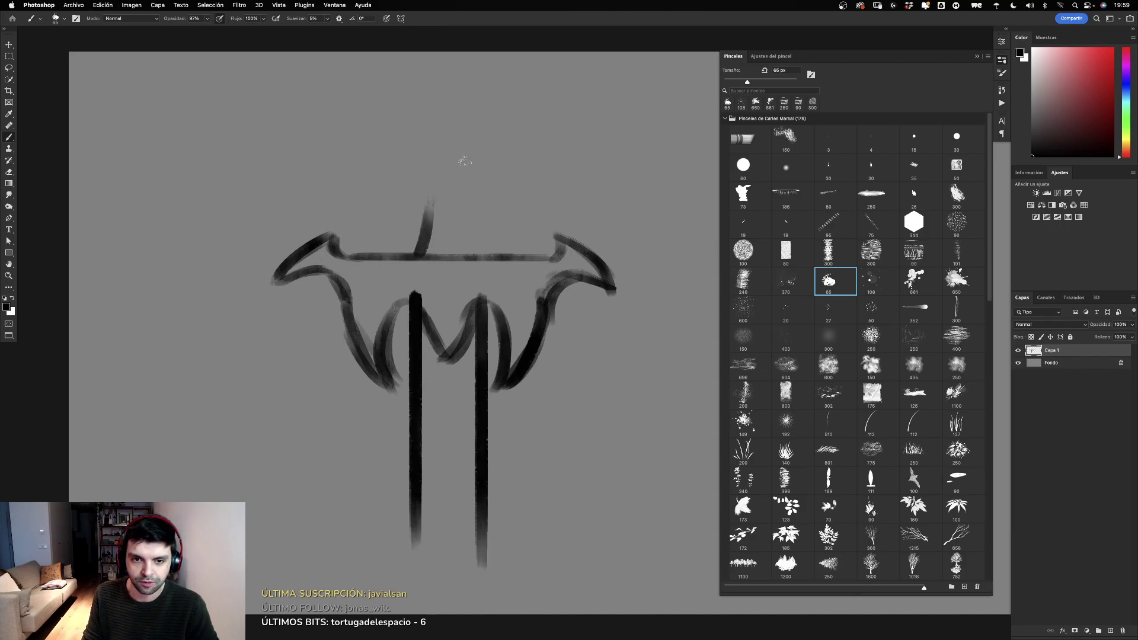
drag(466, 223, 467, 118)
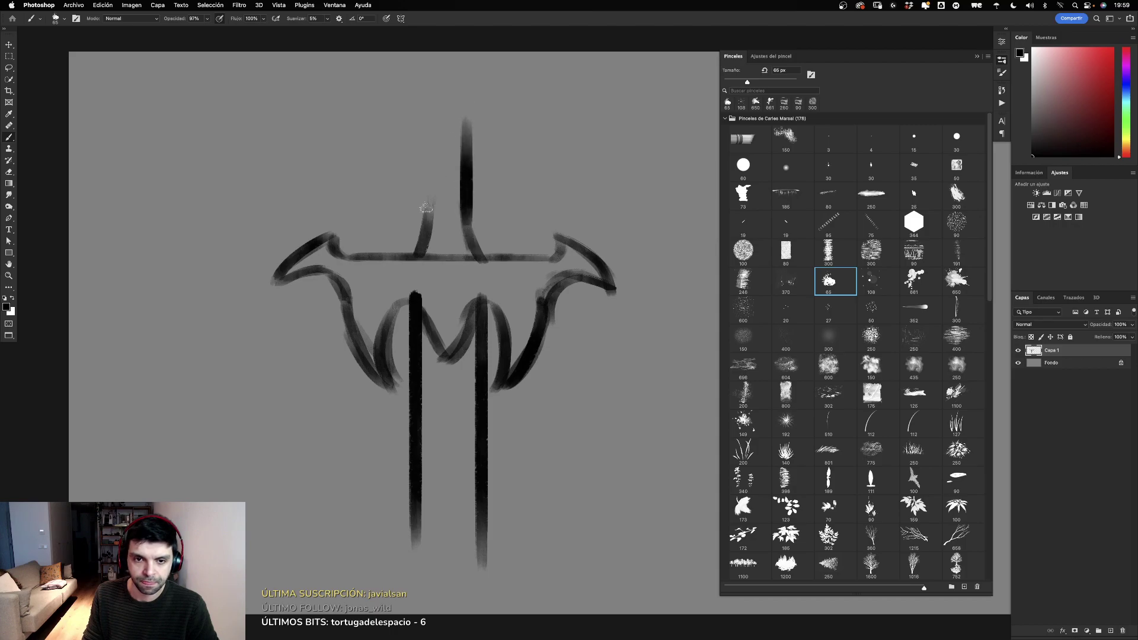
drag(431, 216, 431, 121)
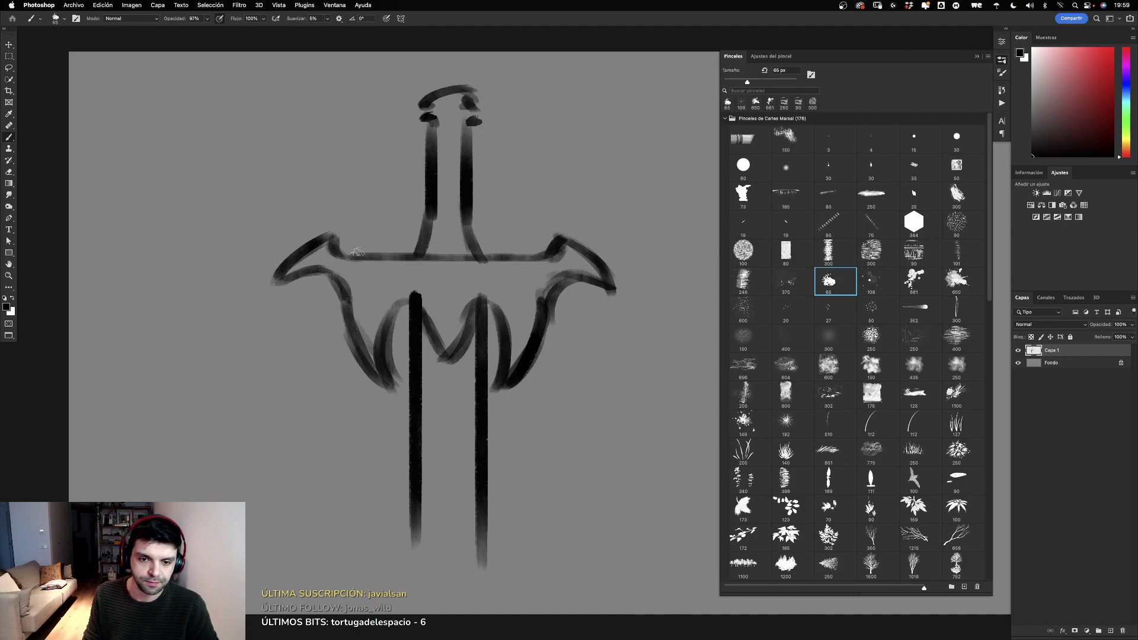
scroll(454, 478, down, 3)
drag(443, 237, 446, 492)
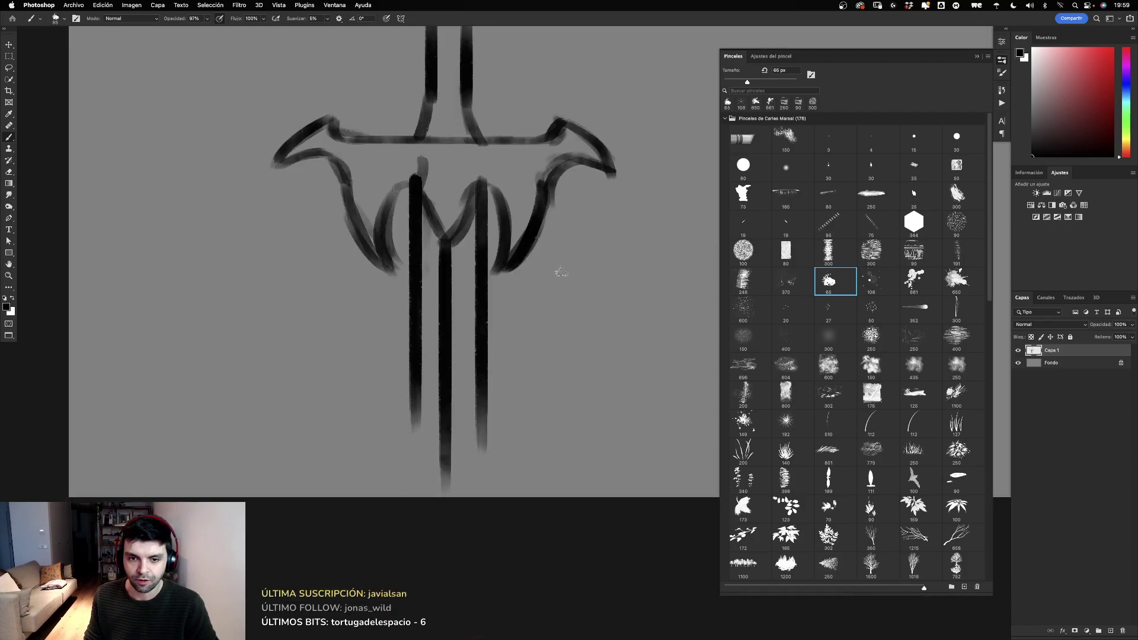
scroll(561, 272, up, 3)
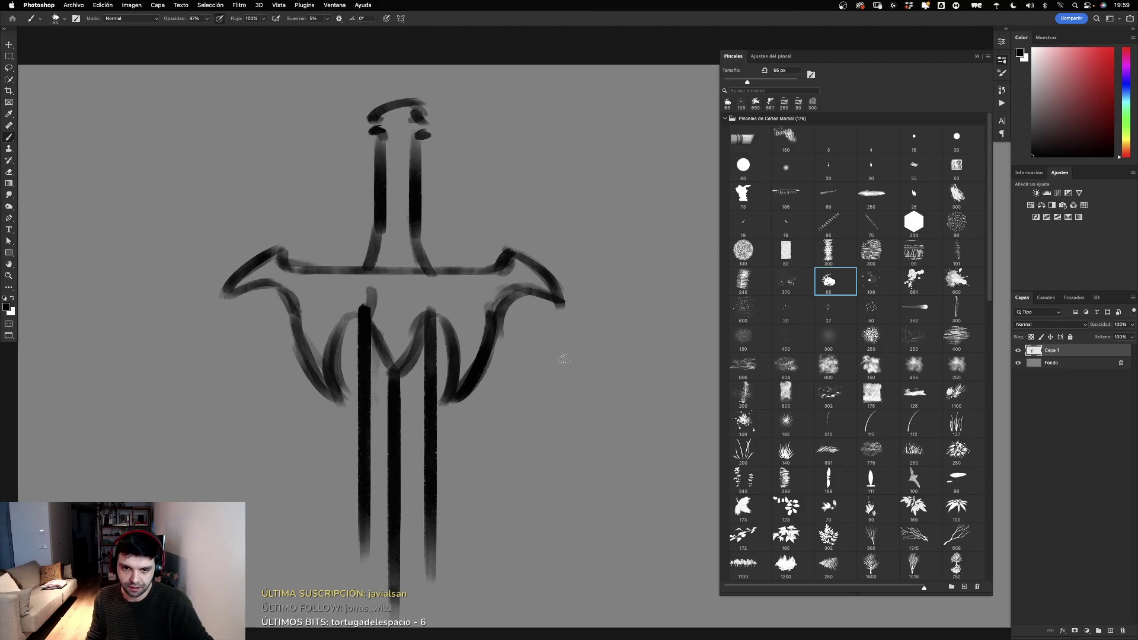
drag(693, 300, 488, 488)
drag(661, 343, 596, 504)
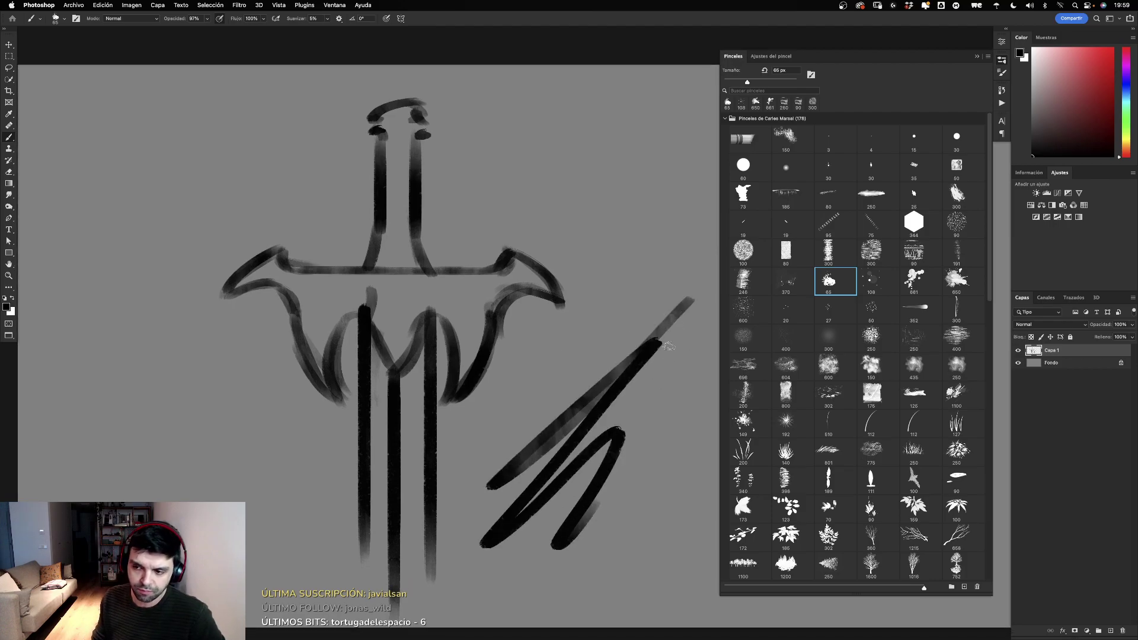
key(ctrl+a)
key(Delete)
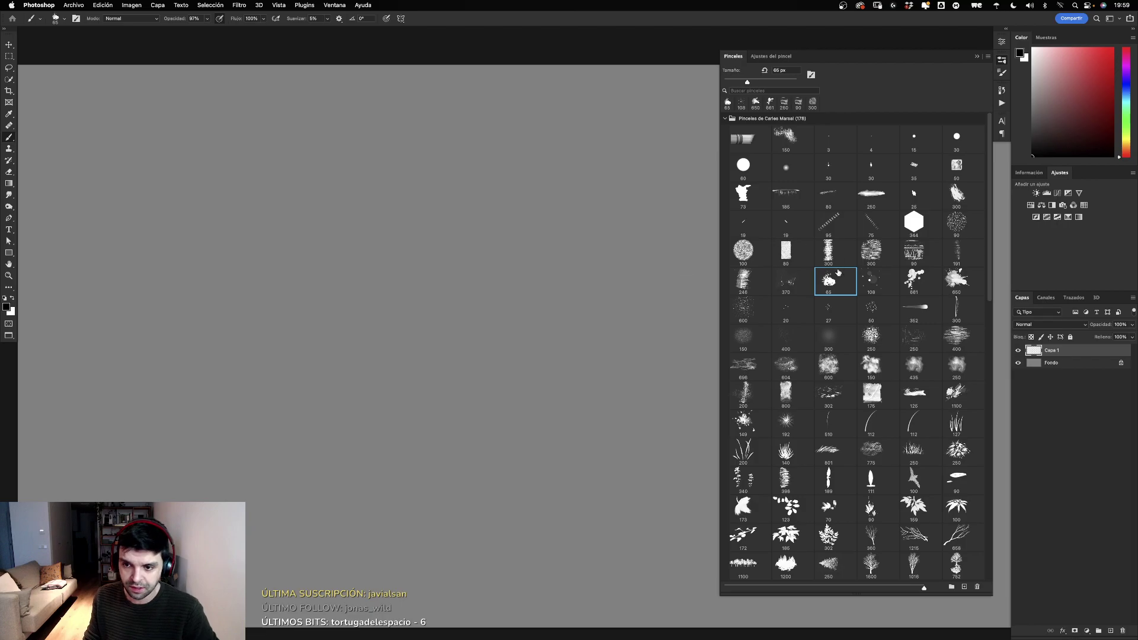
Step: Try the textured 246 brush with black test strokes, deleting each stroke afterwards
click(743, 280)
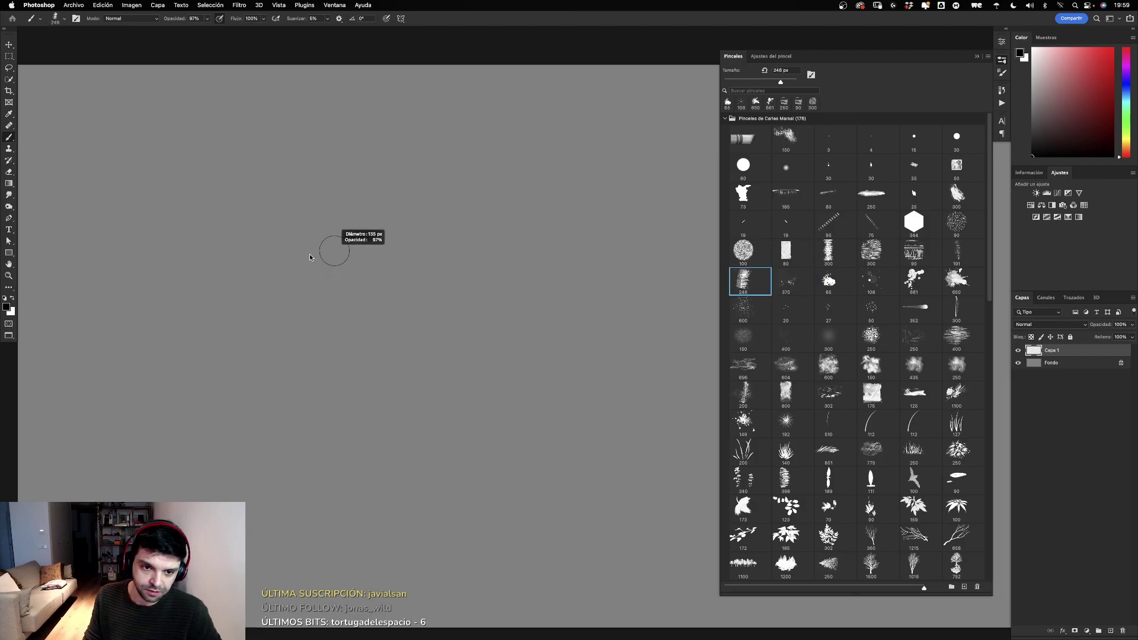
drag(260, 317, 423, 186)
drag(228, 418, 554, 137)
key(Delete)
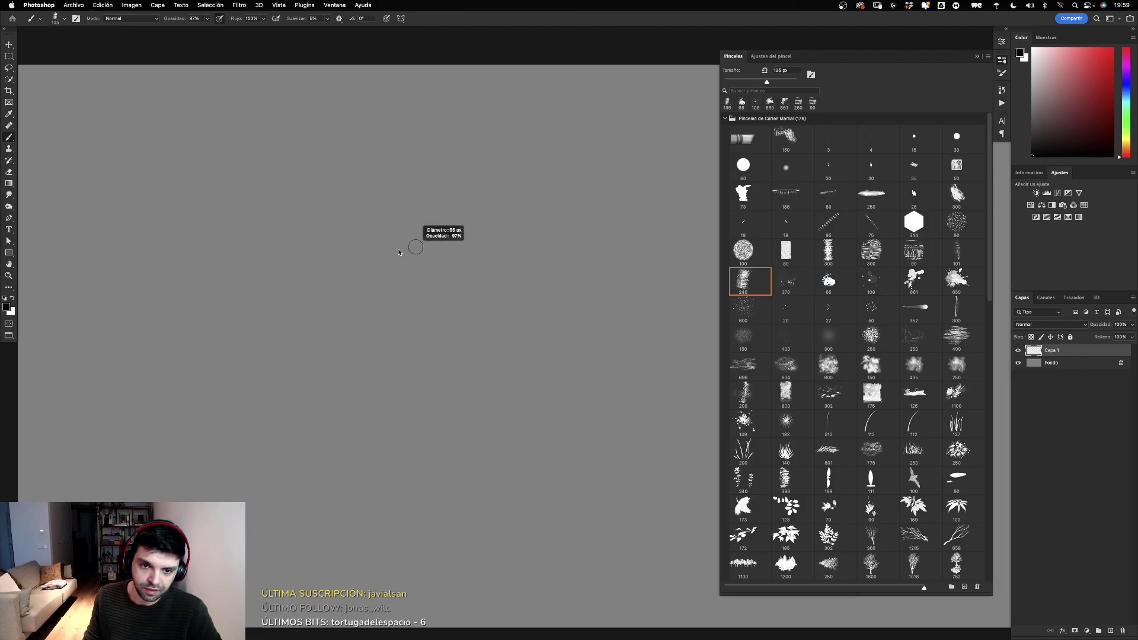
mouse_move(261, 331)
mouse_down()
mouse_move(381, 214)
mouse_move(411, 427)
mouse_up()
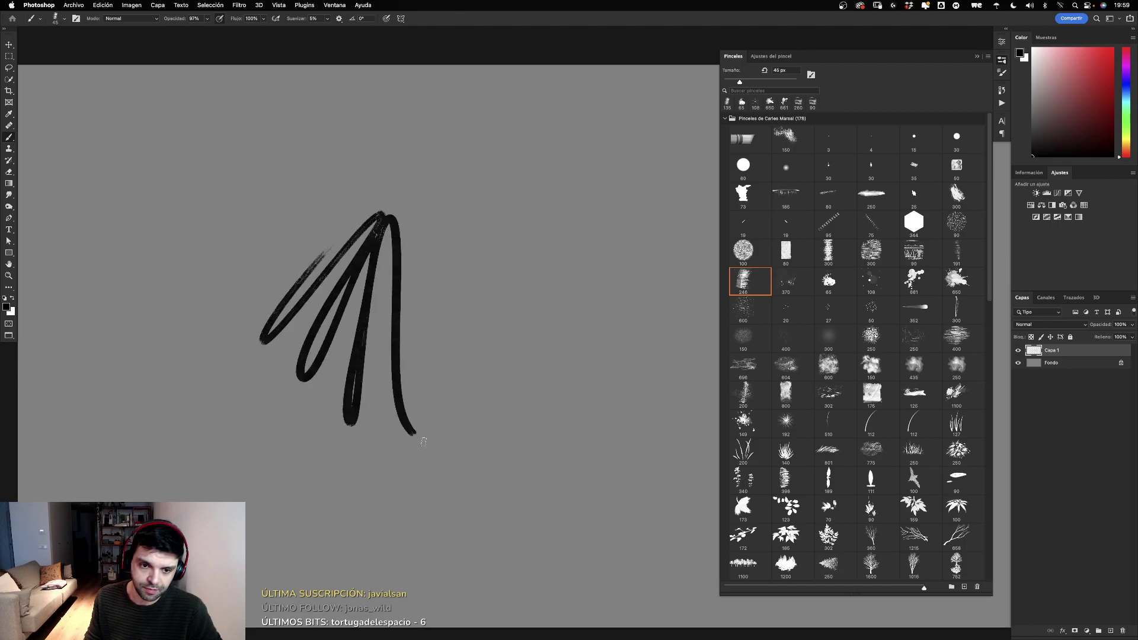
key(Delete)
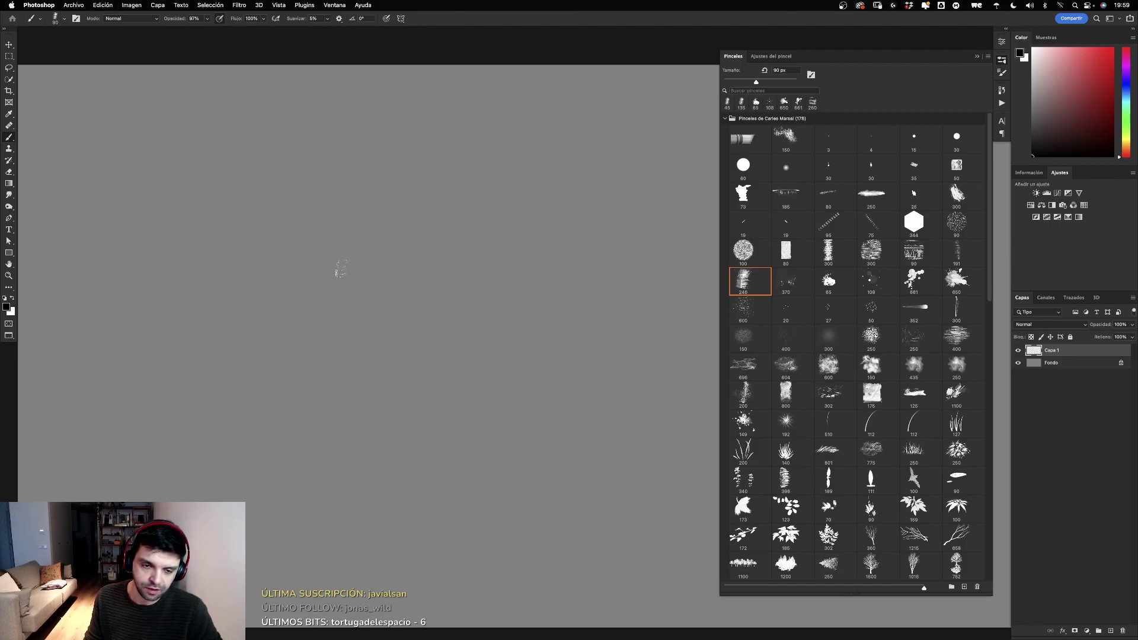
mouse_move(314, 291)
mouse_down()
mouse_move(341, 320)
mouse_move(400, 309)
mouse_up()
key(Delete)
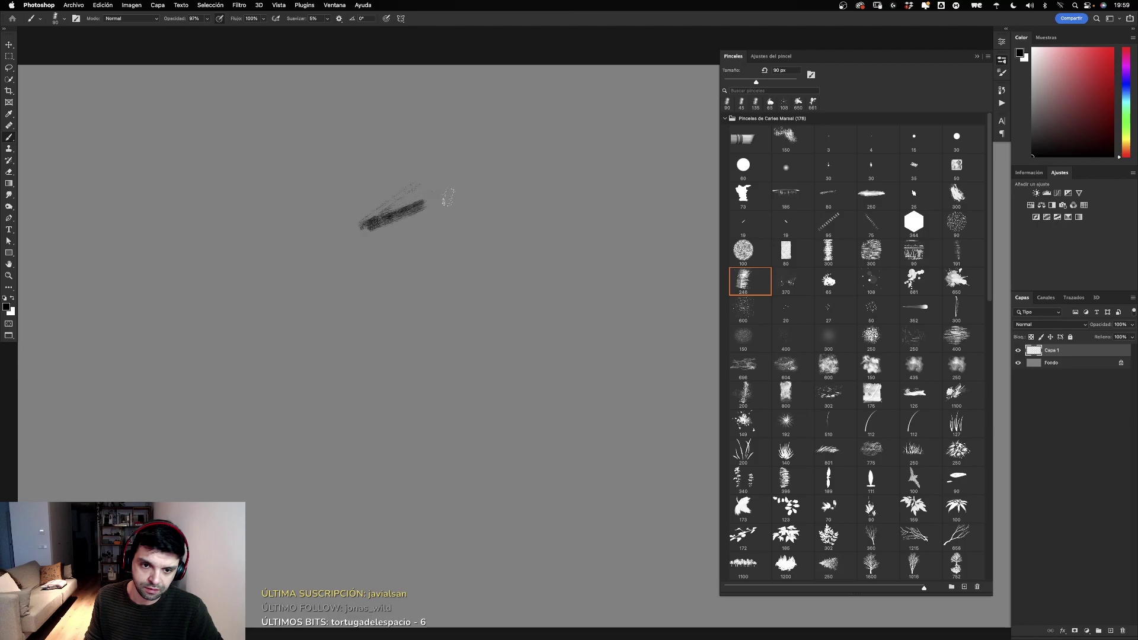
drag(419, 199, 443, 201)
key(Delete)
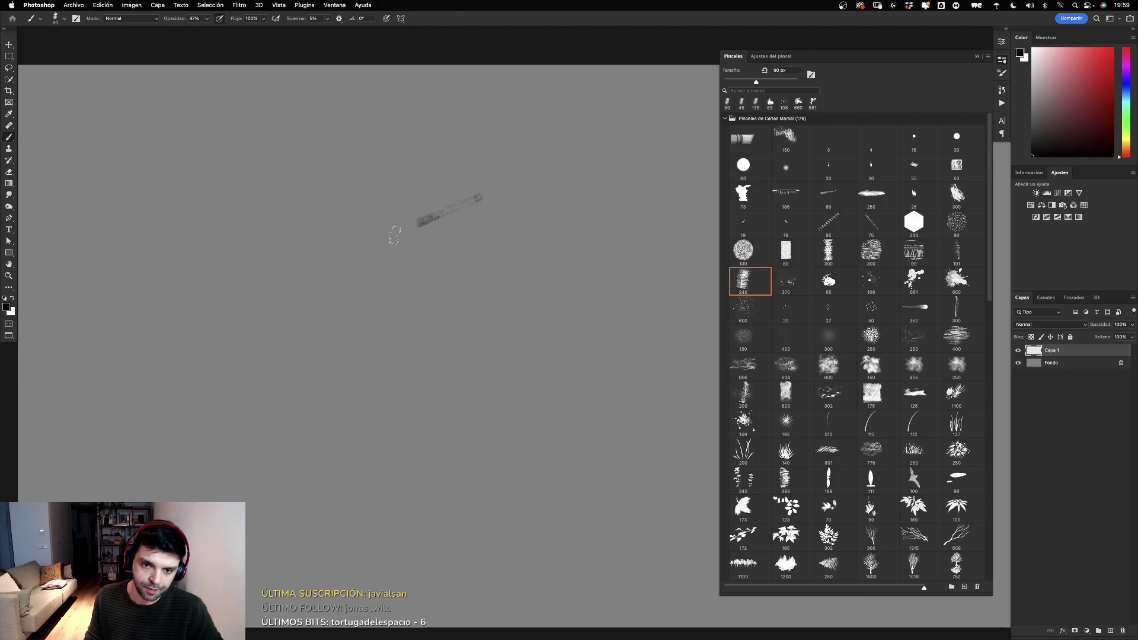
Step: Hatch a dark textured test mass, then select all on Capa 1 and delete it
mouse_move(414, 259)
mouse_down()
mouse_move(350, 306)
mouse_move(492, 230)
mouse_up()
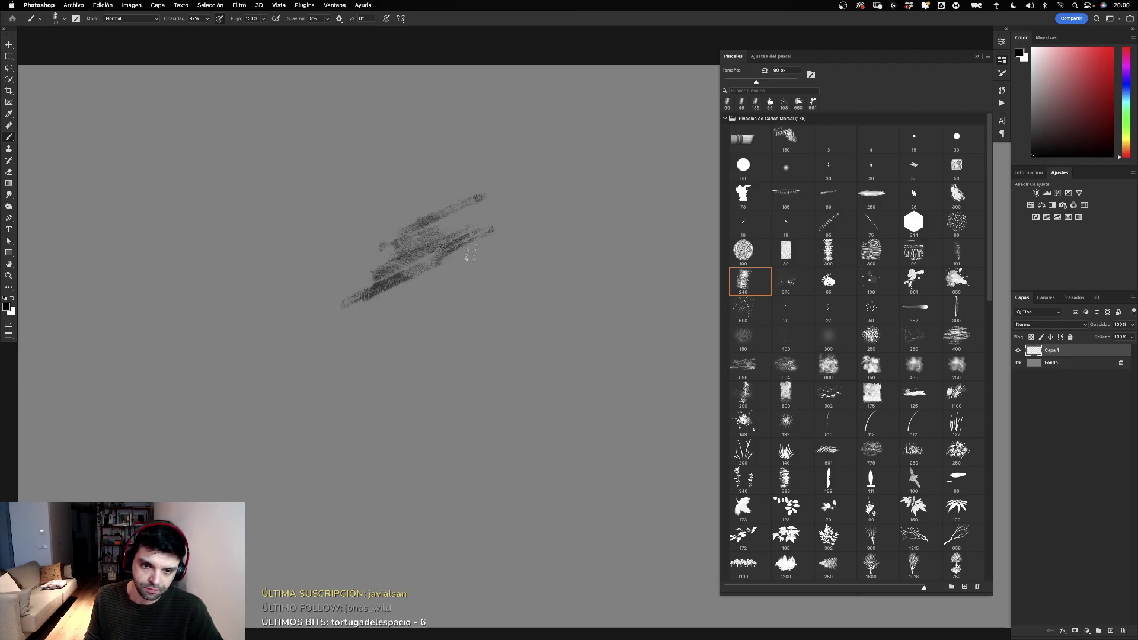
drag(341, 332, 418, 283)
mouse_move(478, 261)
mouse_down()
mouse_move(311, 355)
mouse_move(475, 279)
mouse_move(332, 370)
mouse_up()
mouse_move(332, 427)
mouse_down()
mouse_move(542, 306)
mouse_move(356, 415)
mouse_move(548, 338)
mouse_up()
mouse_move(421, 477)
mouse_down()
mouse_move(552, 376)
mouse_move(475, 510)
mouse_move(569, 368)
mouse_move(599, 510)
mouse_move(682, 409)
mouse_move(717, 333)
mouse_up()
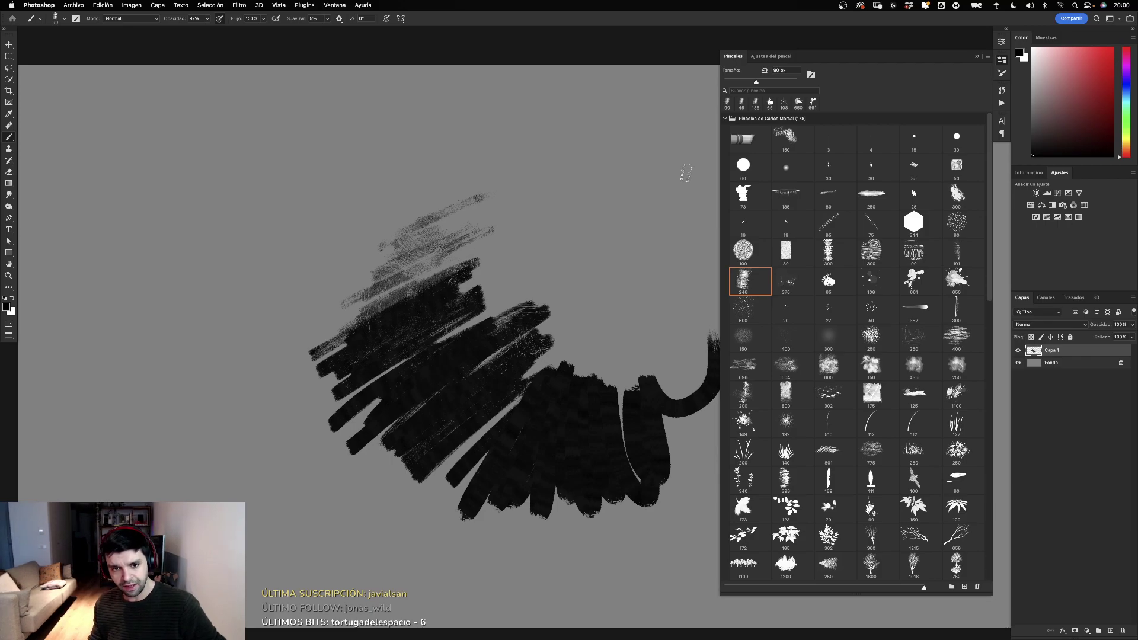
key(ctrl+a)
key(Delete)
Step: With a 54 px textured brush, paint straight black left, top and bottom frame sides
drag(407, 321, 504, 324)
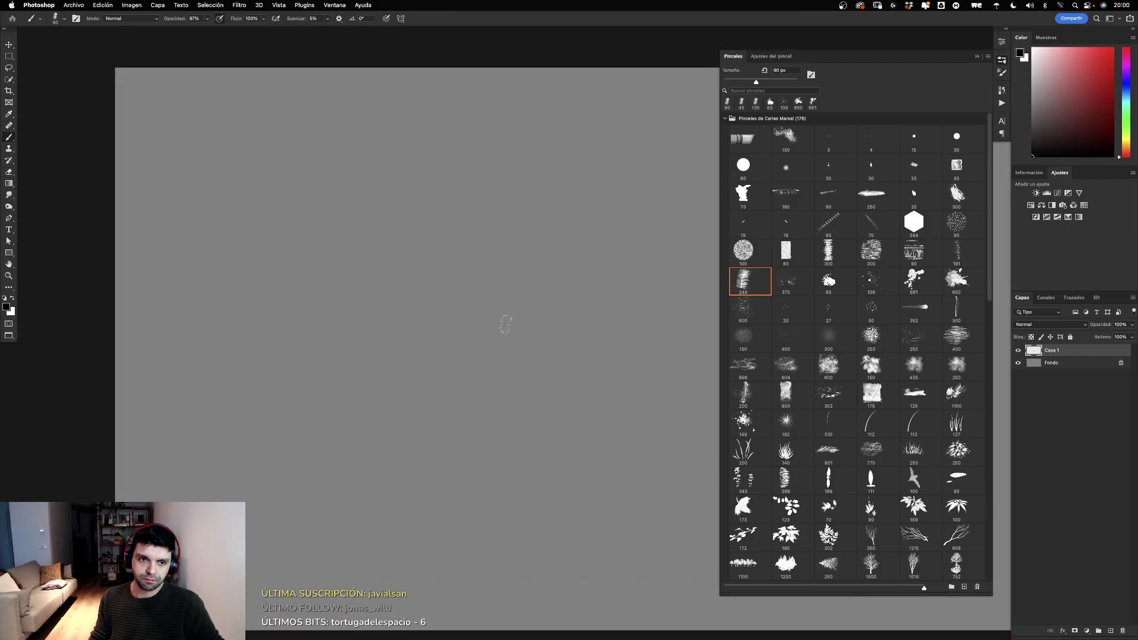
mouse_move(192, 127)
mouse_down()
mouse_move(158, 123)
mouse_move(152, 389)
mouse_up()
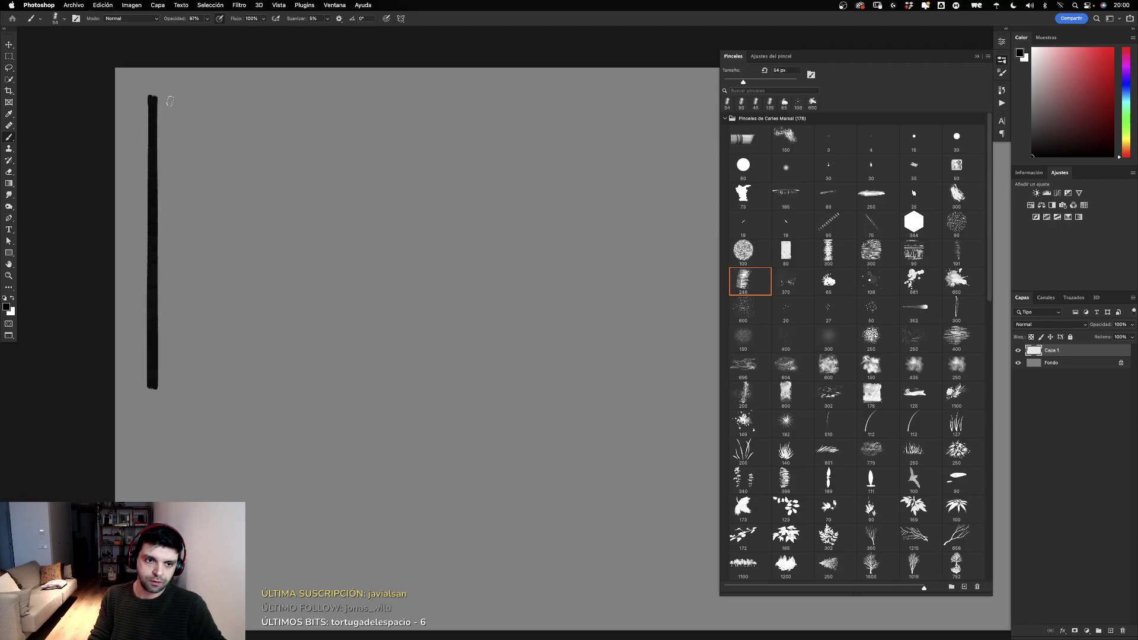
key(ctrl+z)
drag(152, 96, 153, 351)
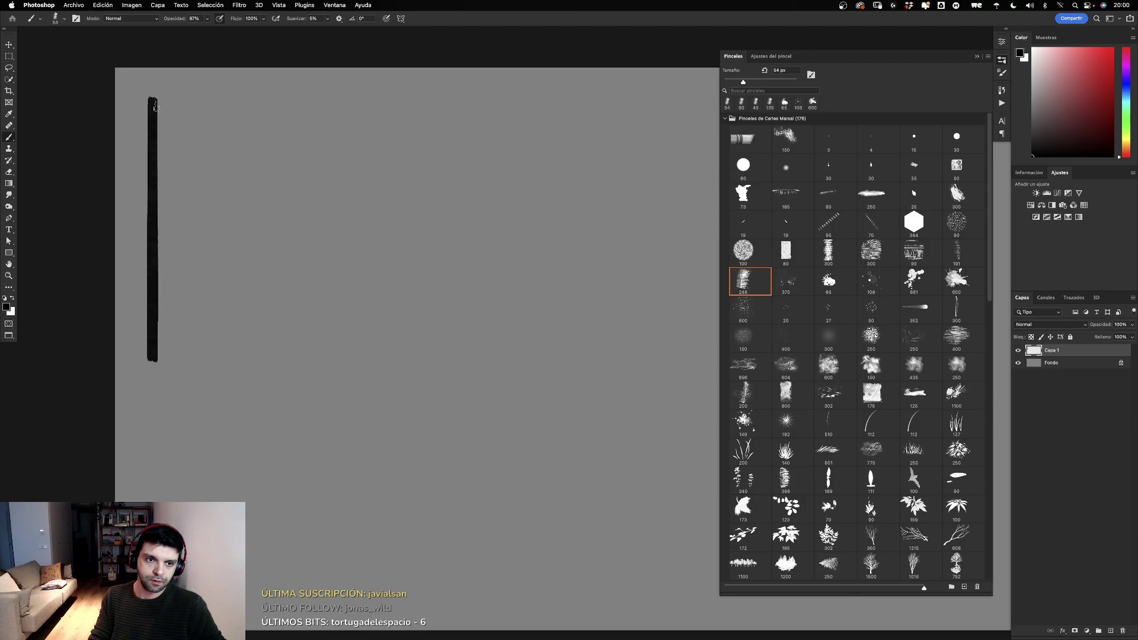
mouse_move(155, 101)
mouse_down()
mouse_move(648, 101)
mouse_move(676, 237)
mouse_move(676, 347)
mouse_up()
drag(152, 347, 667, 357)
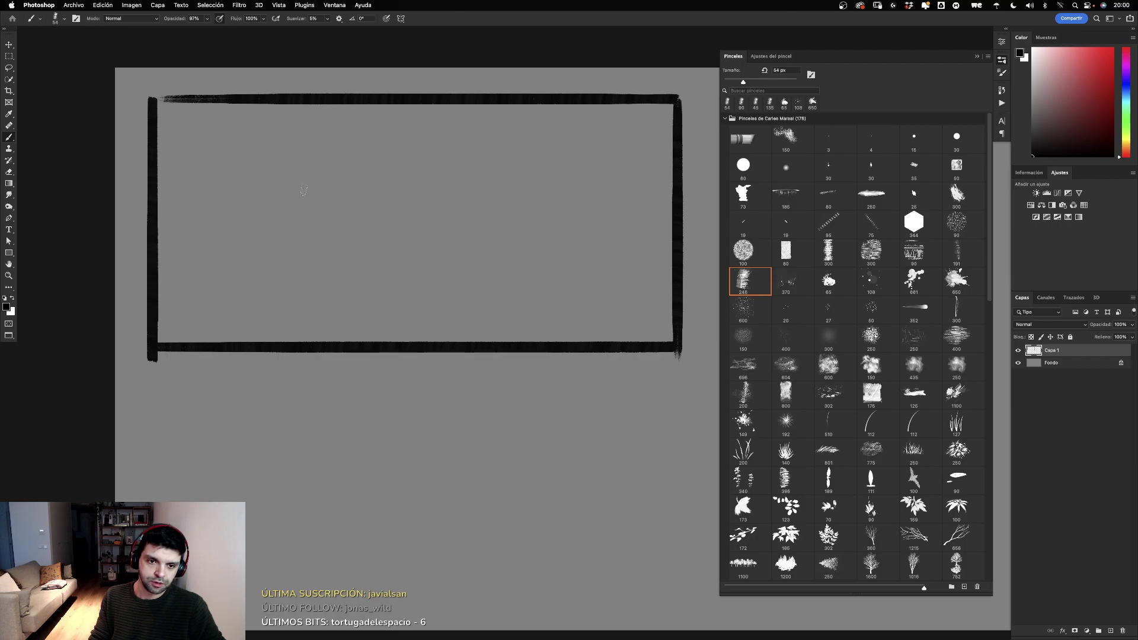
drag(347, 226, 255, 273)
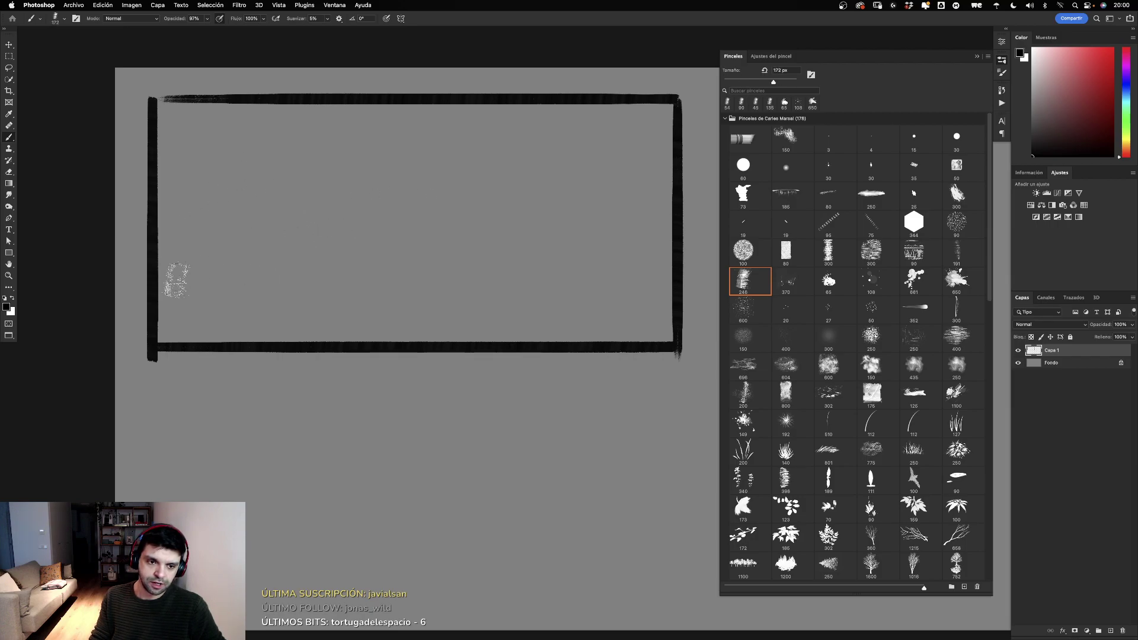
Step: Paint a tall dark central spire, a broad rock block left, and slimmer spires right
mouse_move(193, 303)
mouse_down()
mouse_move(683, 306)
mouse_move(151, 305)
mouse_up()
key(ctrl+z)
drag(655, 323, 291, 326)
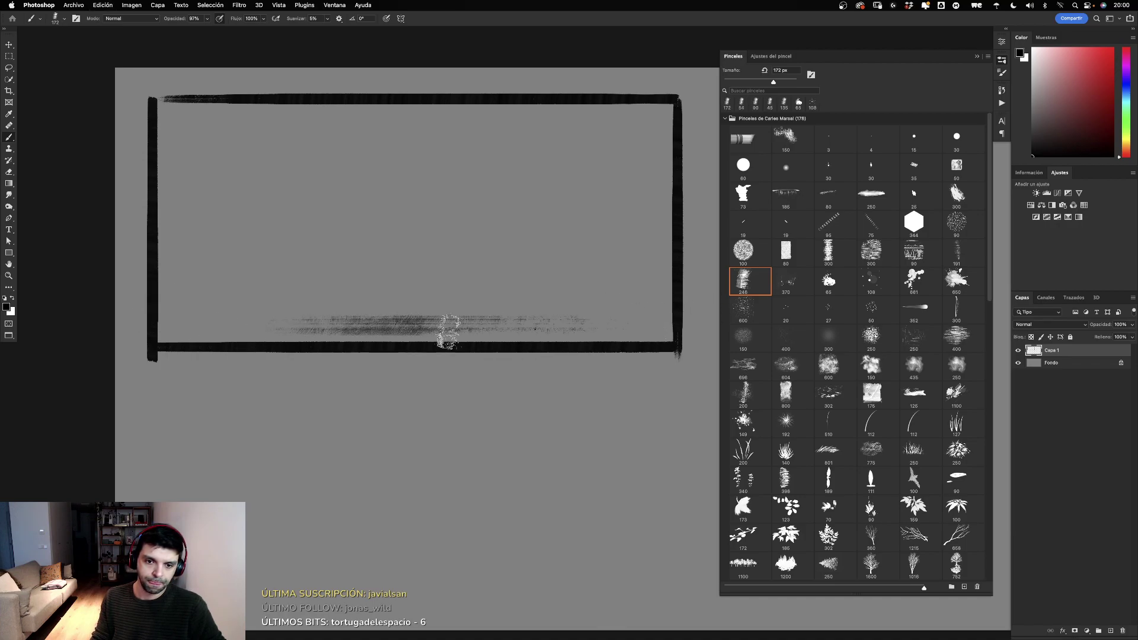
key(ctrl+z)
drag(390, 169, 391, 306)
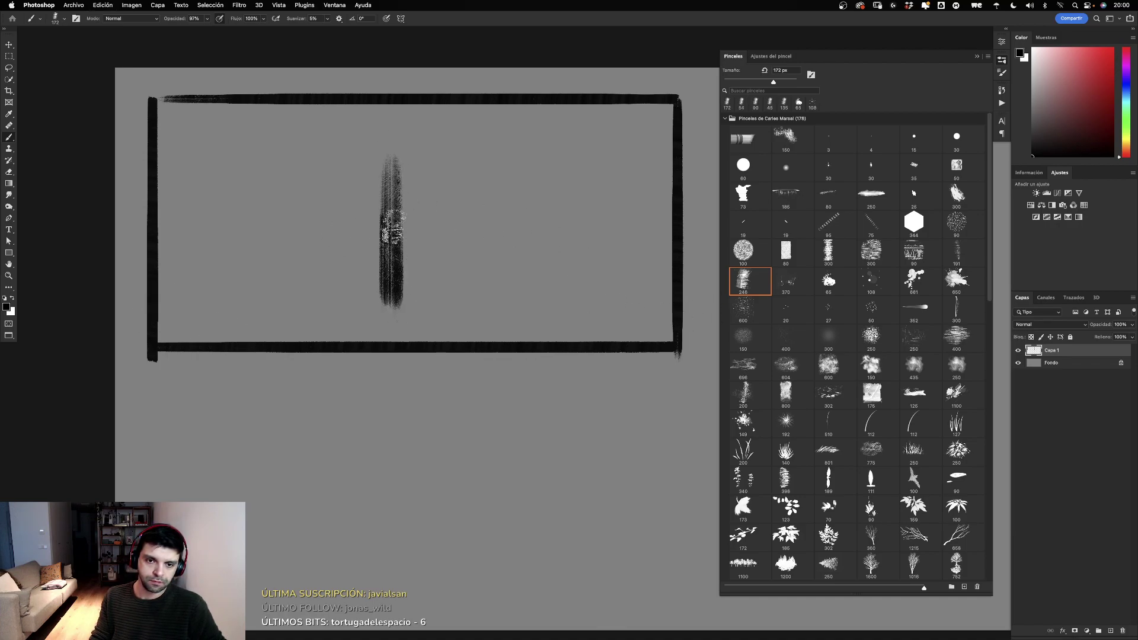
key(ctrl+z)
mouse_move(378, 170)
mouse_down()
mouse_move(374, 158)
mouse_move(373, 255)
mouse_move(372, 151)
mouse_move(330, 107)
mouse_move(323, 297)
mouse_move(356, 154)
mouse_move(315, 301)
mouse_up()
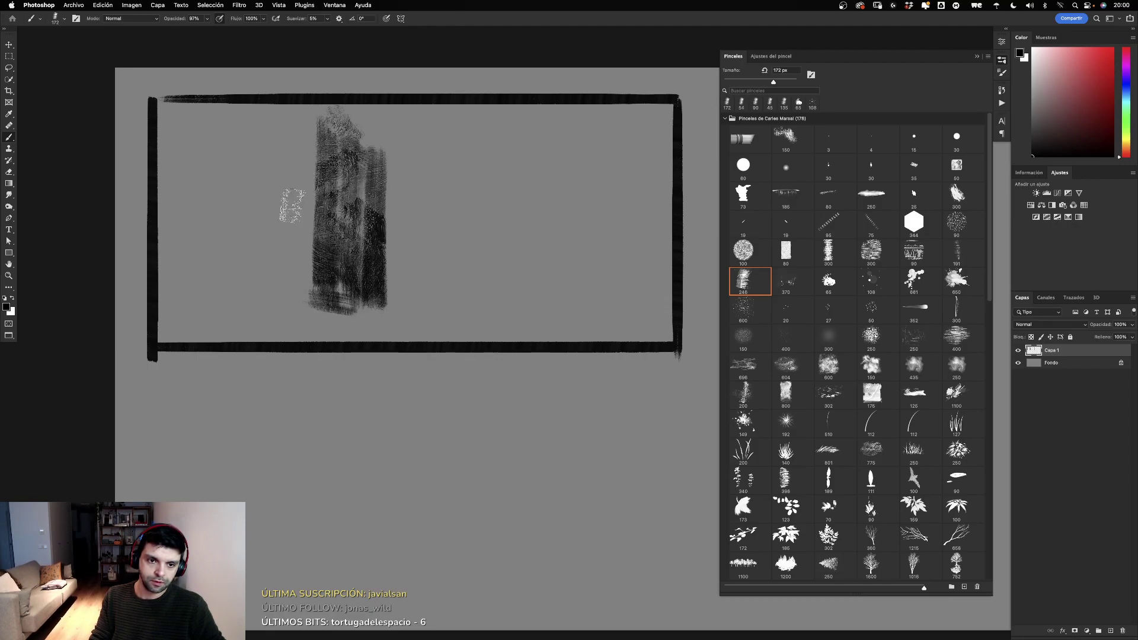
mouse_move(292, 204)
mouse_down()
mouse_move(262, 208)
mouse_move(293, 198)
mouse_up()
mouse_move(255, 255)
mouse_down()
mouse_move(290, 249)
mouse_move(262, 275)
mouse_move(329, 314)
mouse_up()
drag(415, 247, 418, 306)
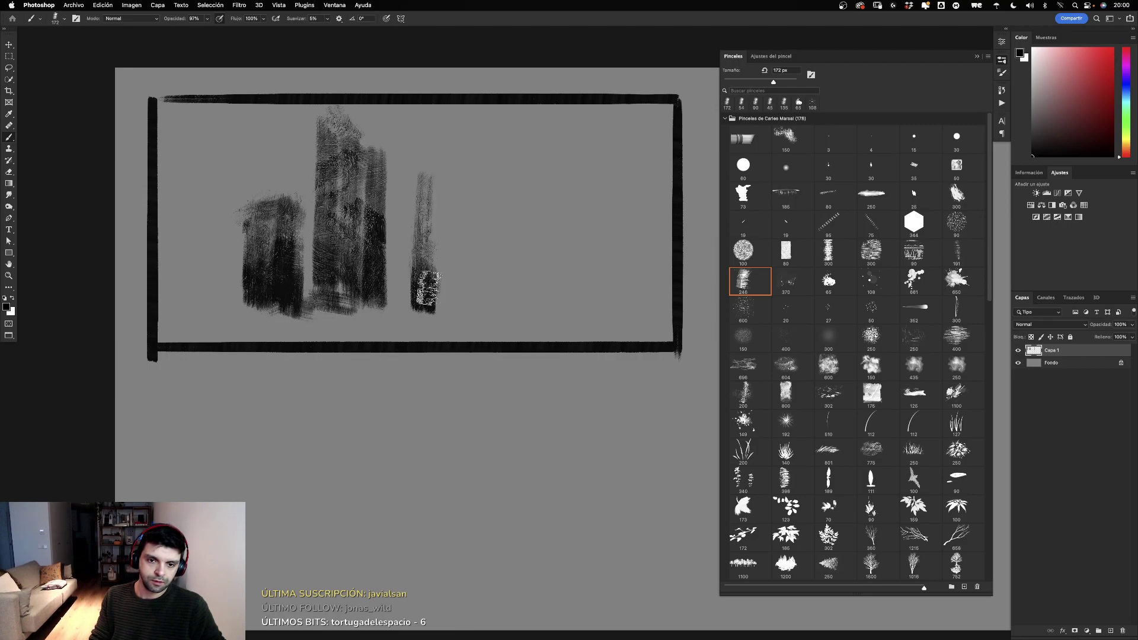
mouse_move(426, 190)
mouse_down()
mouse_move(445, 300)
mouse_move(459, 312)
mouse_up()
mouse_move(508, 173)
mouse_down()
mouse_move(522, 299)
mouse_move(516, 125)
mouse_move(540, 306)
mouse_up()
Step: Replace the fourth spire with a low and arched rock, fill the right edge, extend the central spire up
key(super+z)
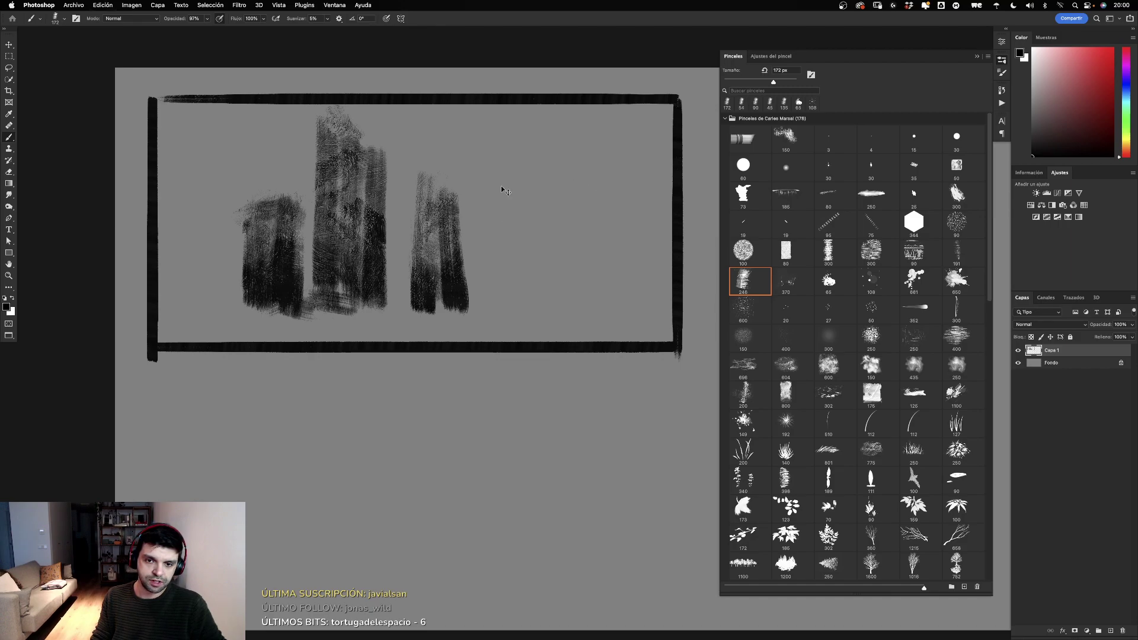
mouse_move(510, 264)
mouse_down()
mouse_move(516, 308)
mouse_move(542, 290)
mouse_move(575, 309)
mouse_move(572, 225)
mouse_up()
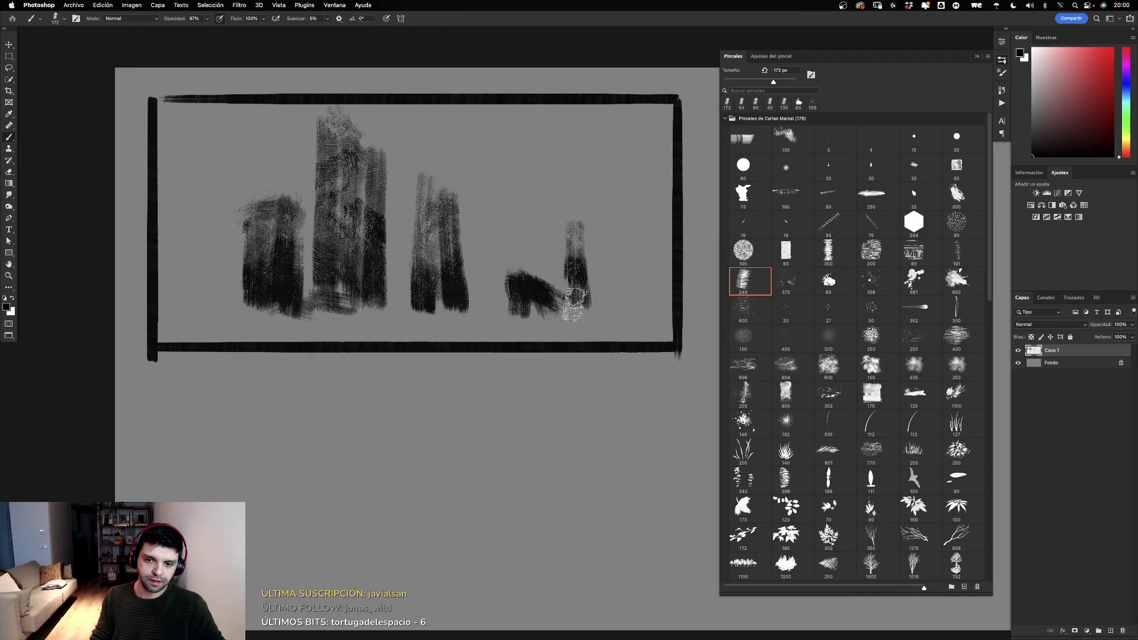
mouse_move(569, 320)
mouse_down()
mouse_move(584, 213)
mouse_move(615, 296)
mouse_move(640, 317)
mouse_move(629, 255)
mouse_move(649, 190)
mouse_up()
mouse_move(659, 111)
mouse_down()
mouse_move(640, 284)
mouse_move(661, 261)
mouse_move(652, 324)
mouse_up()
drag(629, 226, 661, 310)
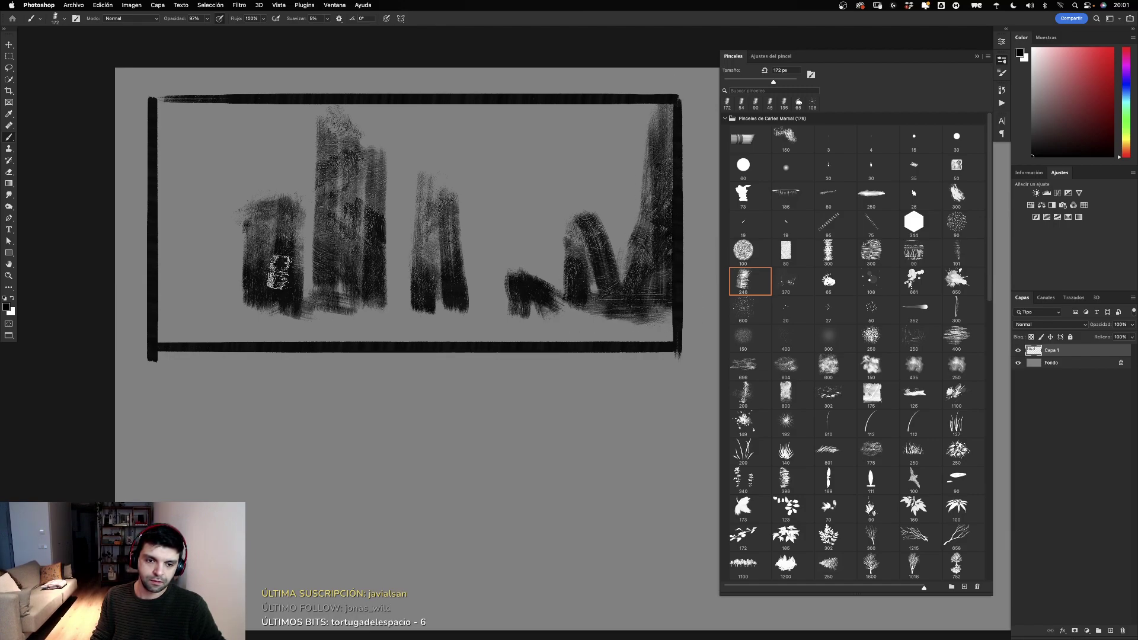
drag(328, 111, 338, 151)
drag(361, 100, 382, 169)
drag(380, 127, 382, 163)
Step: Widen and darken the central spire and extend the left rock to the frame top
drag(337, 110, 338, 261)
drag(371, 118, 380, 270)
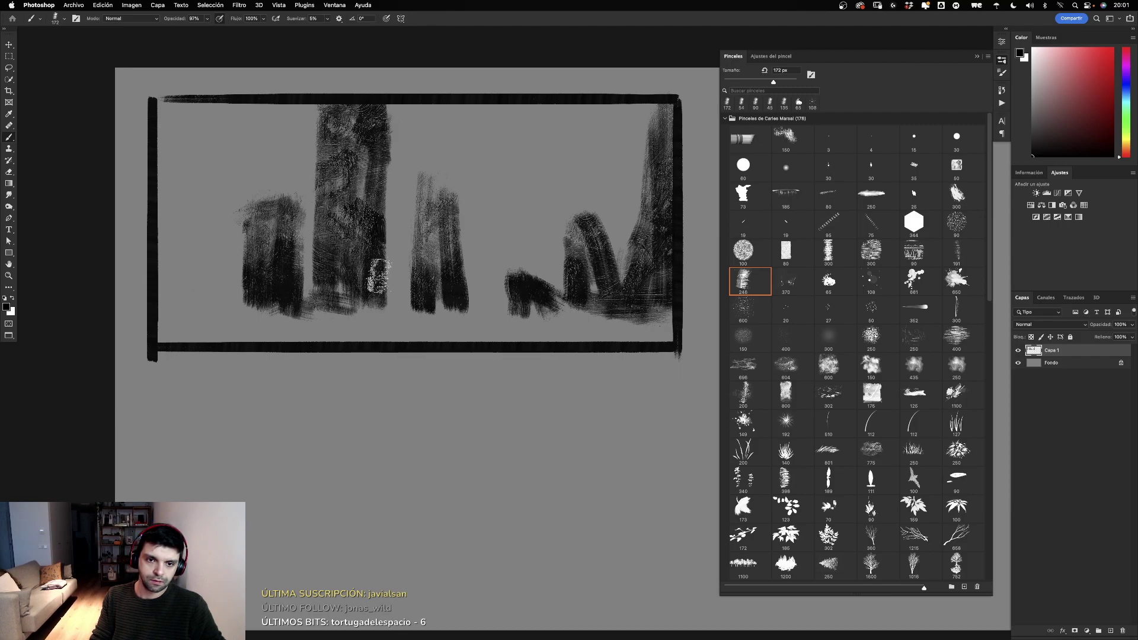
drag(382, 98, 389, 278)
drag(319, 107, 323, 237)
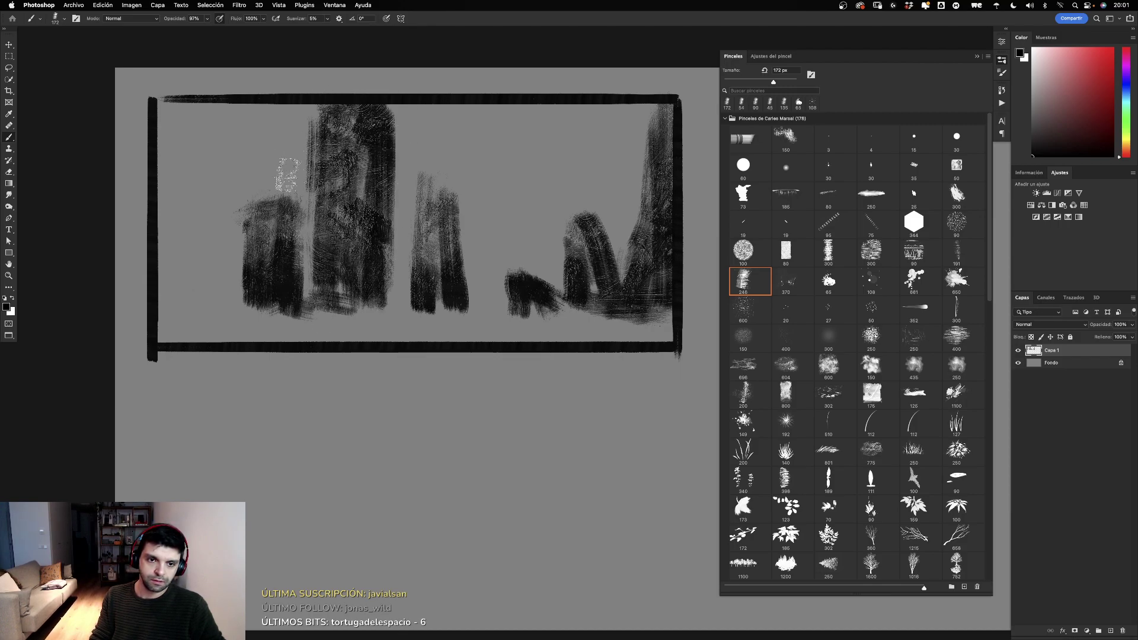
mouse_move(289, 156)
mouse_down()
mouse_move(289, 146)
mouse_move(289, 214)
mouse_up()
drag(289, 107, 281, 261)
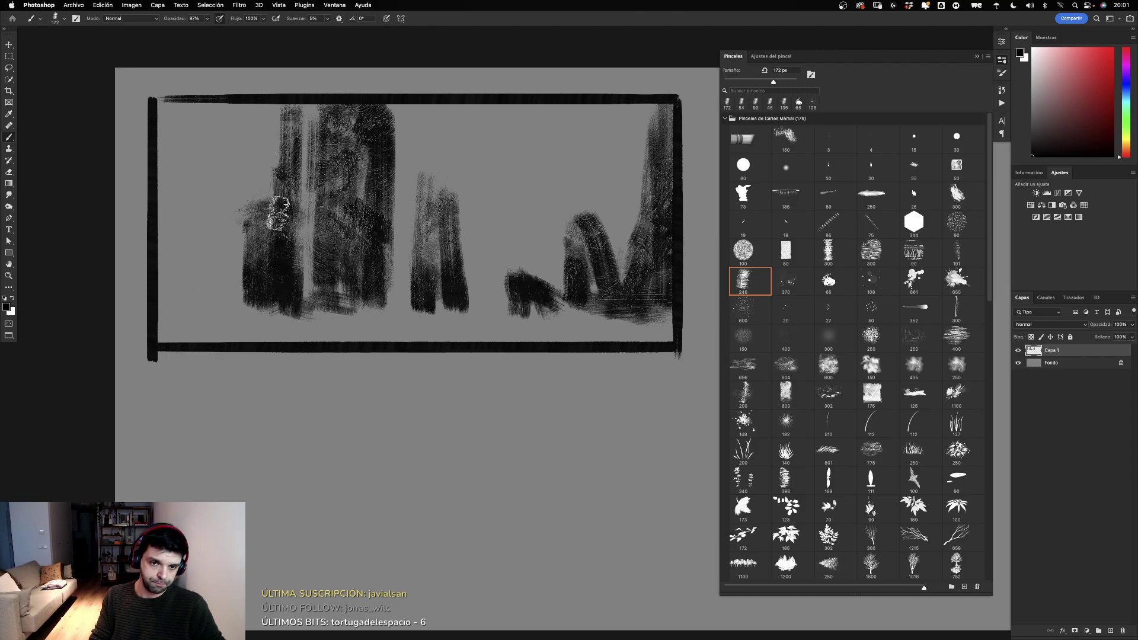
mouse_move(169, 323)
mouse_down()
mouse_move(215, 307)
mouse_move(335, 305)
mouse_move(462, 326)
mouse_move(419, 340)
mouse_move(610, 325)
mouse_move(584, 305)
mouse_move(600, 280)
mouse_up()
key(ctrl+z)
Step: Fill a dark ground band along the frame bottom, then switch to white at 60 px
mouse_move(664, 326)
mouse_down()
mouse_move(443, 334)
mouse_move(539, 341)
mouse_move(325, 322)
mouse_move(174, 336)
mouse_move(226, 305)
mouse_move(202, 320)
mouse_move(247, 312)
mouse_move(243, 343)
mouse_move(470, 330)
mouse_up()
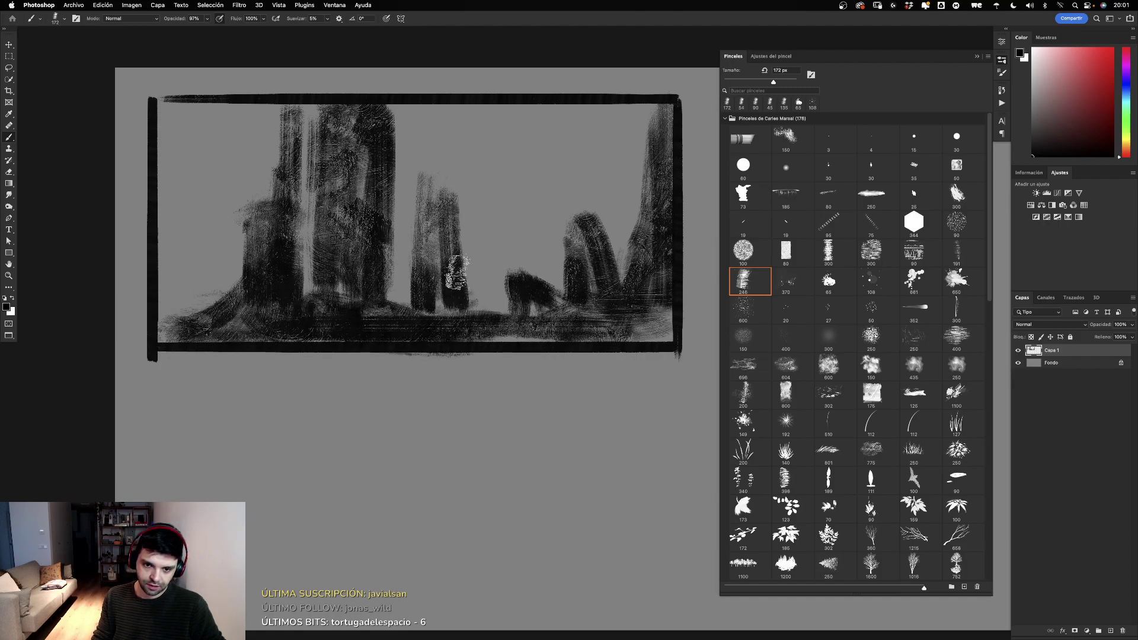
mouse_move(577, 331)
mouse_down()
mouse_move(667, 320)
mouse_move(600, 333)
mouse_move(525, 306)
mouse_move(515, 323)
mouse_up()
key(x)
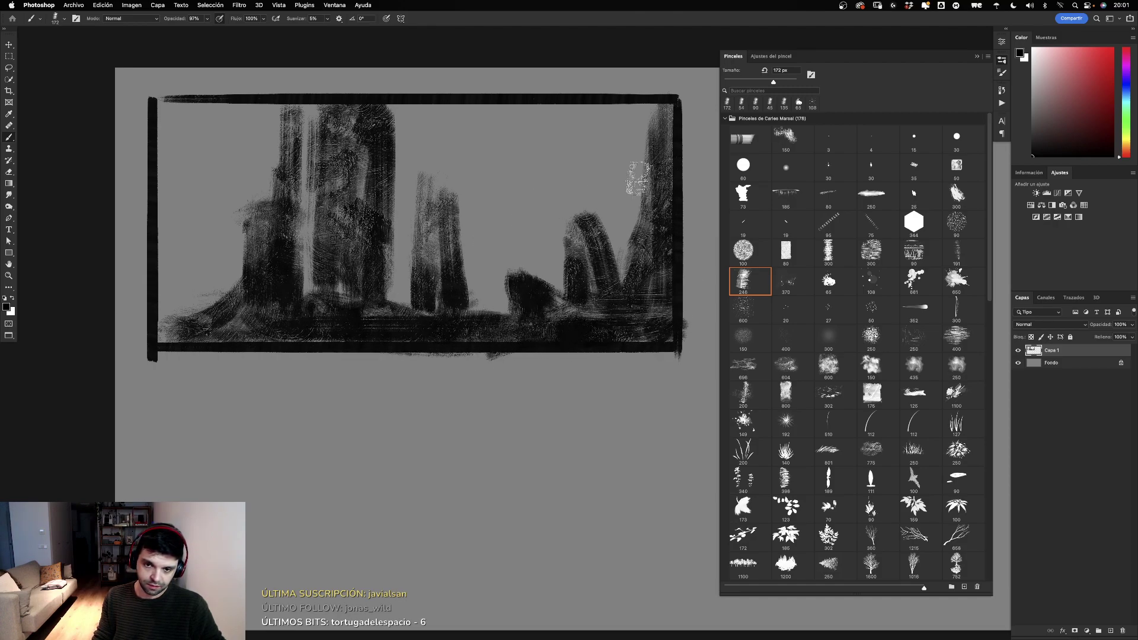
drag(498, 173, 398, 190)
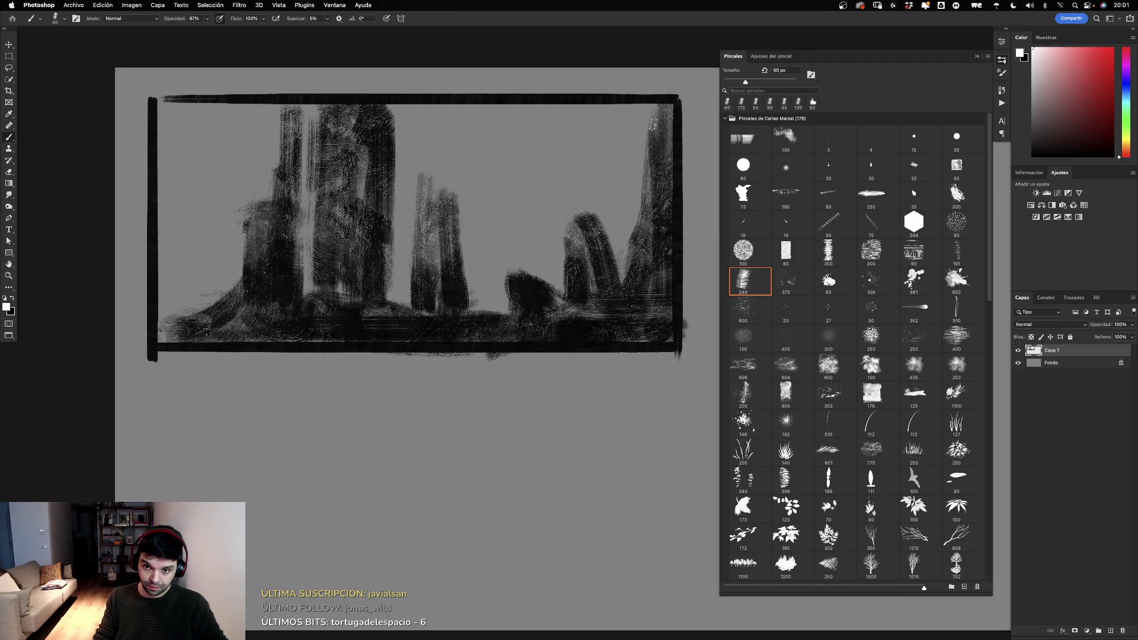
Step: Paint a white highlight down the right spire and a faint light band along the ground
drag(653, 125, 642, 220)
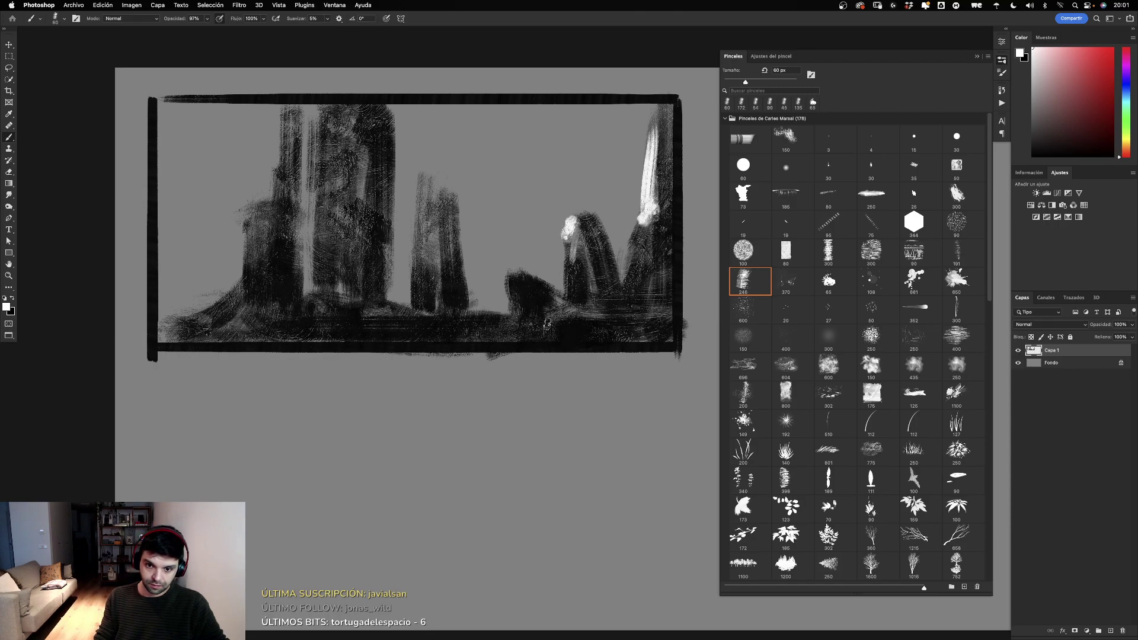
mouse_move(516, 318)
mouse_down()
mouse_move(655, 319)
mouse_move(258, 318)
mouse_up()
key(ctrl+z)
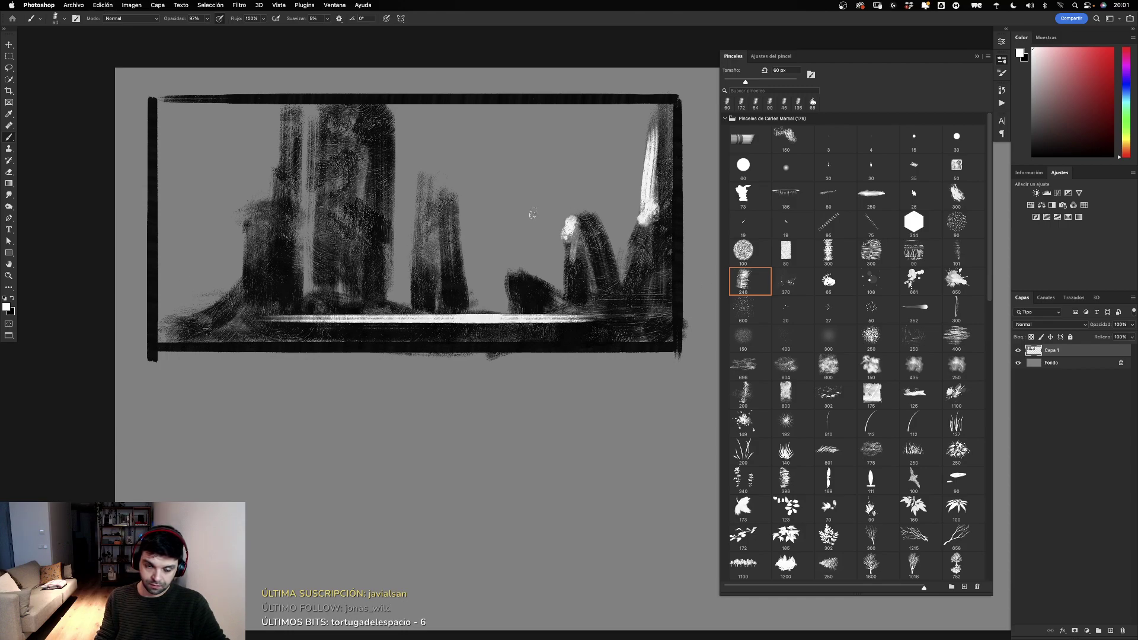
key(ctrl+z)
drag(593, 313, 254, 313)
key(ctrl+z)
drag(597, 312, 303, 313)
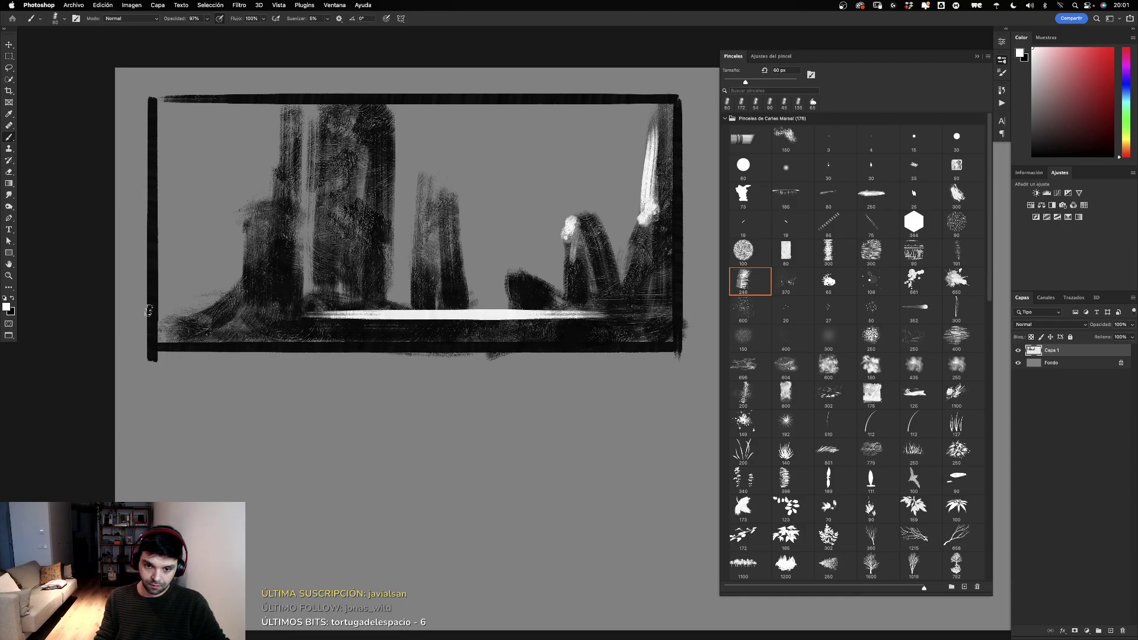
key(ctrl+z)
drag(612, 319, 243, 318)
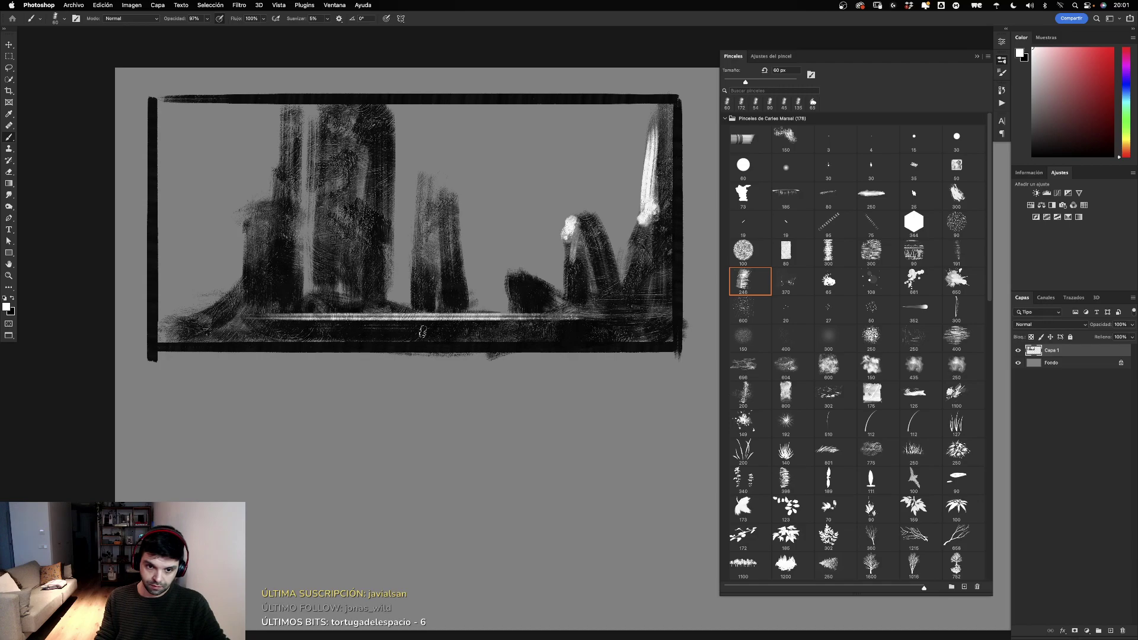
drag(444, 321, 168, 323)
mouse_move(256, 325)
mouse_down()
mouse_move(507, 313)
mouse_move(415, 330)
mouse_move(273, 323)
mouse_up()
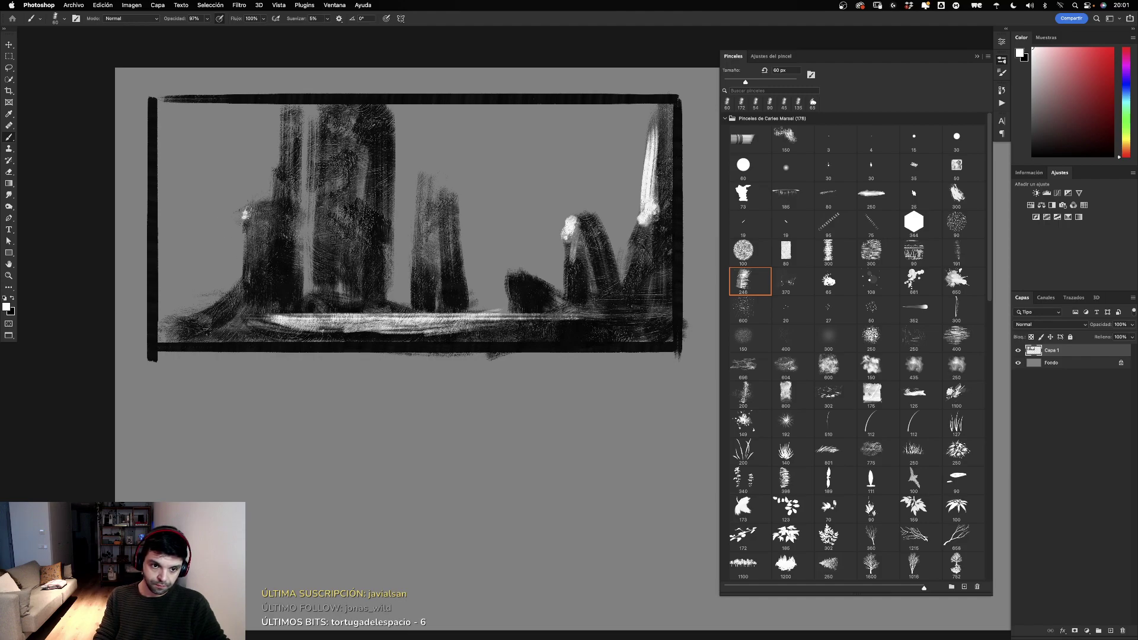
Step: Add white highlight streaks to the left rock, central spire, slim middle spire and arched rock
drag(246, 212, 261, 288)
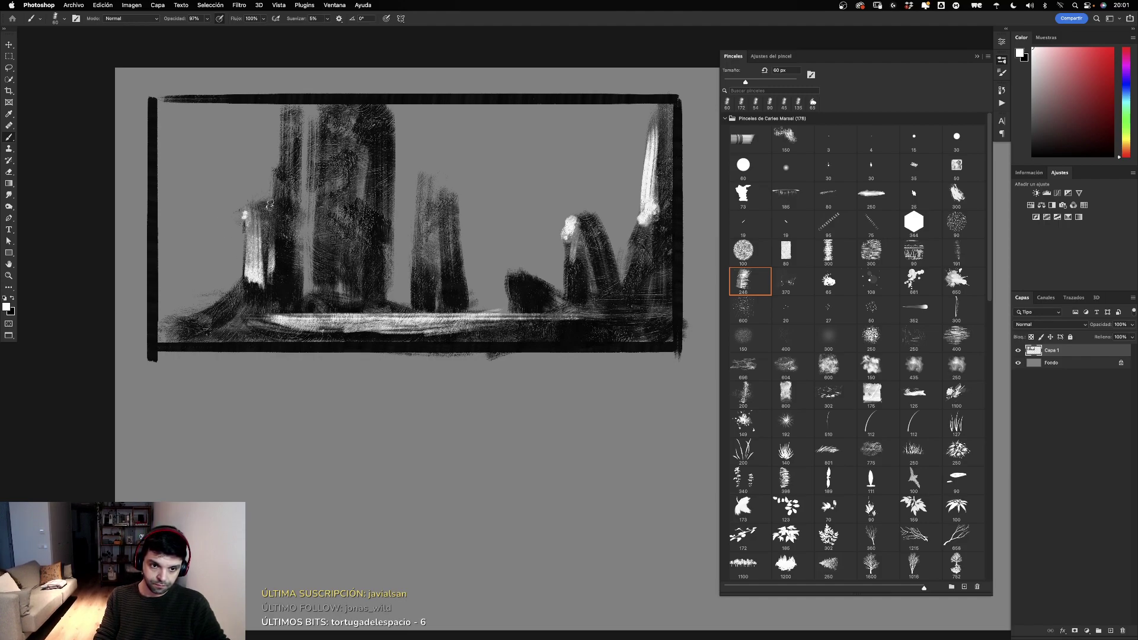
drag(281, 167, 277, 174)
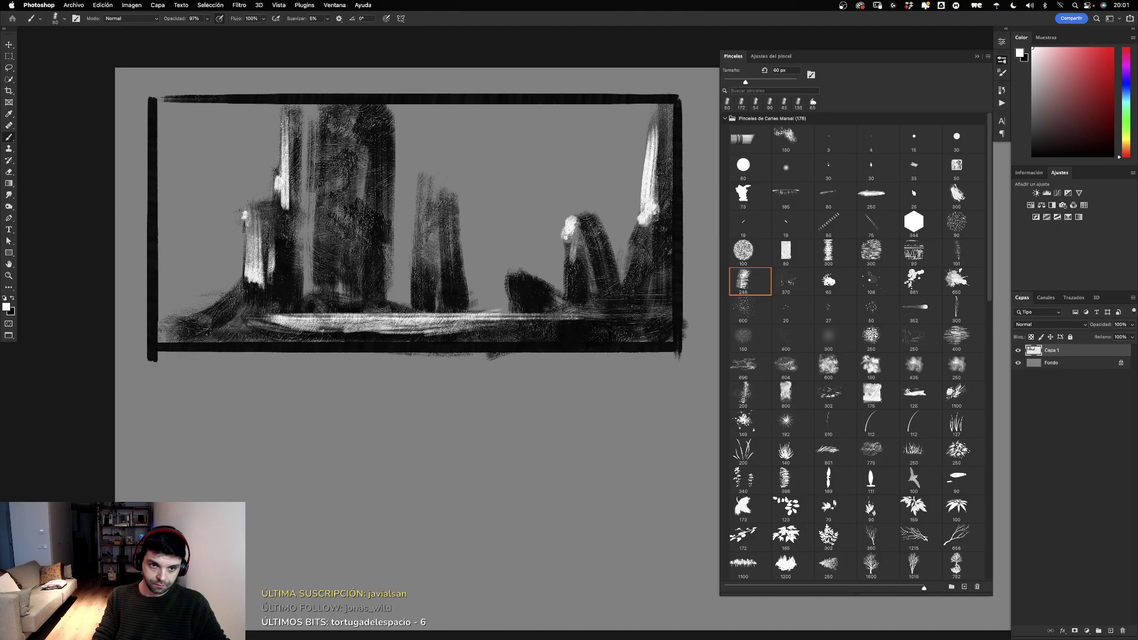
mouse_move(317, 127)
mouse_down()
mouse_move(324, 225)
mouse_move(327, 214)
mouse_move(311, 250)
mouse_up()
drag(417, 208, 418, 291)
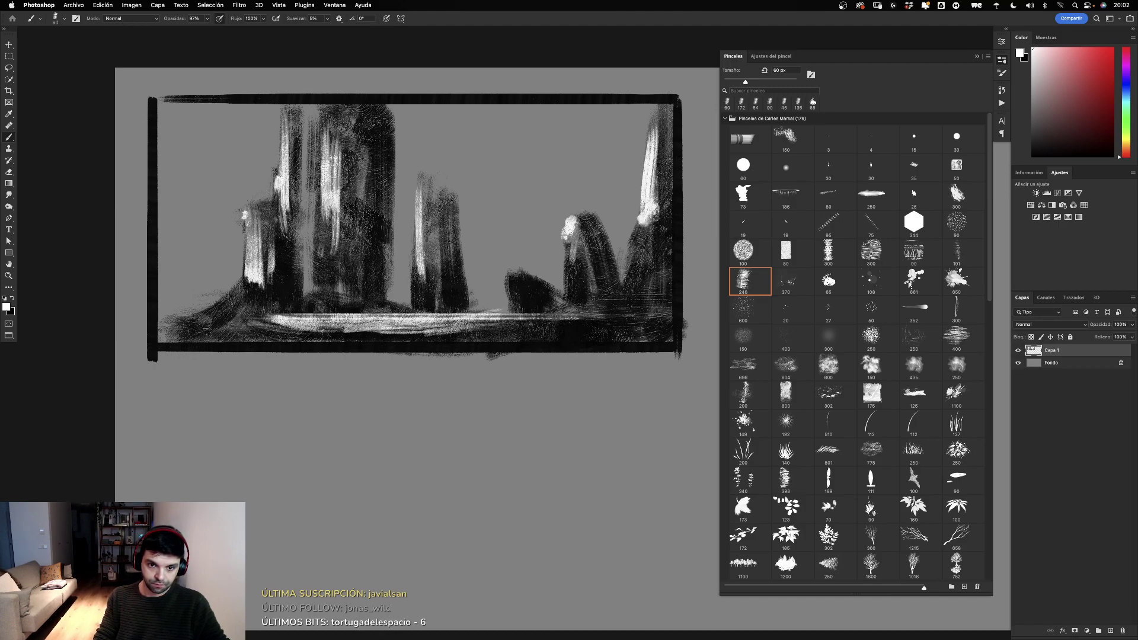
drag(434, 196, 439, 217)
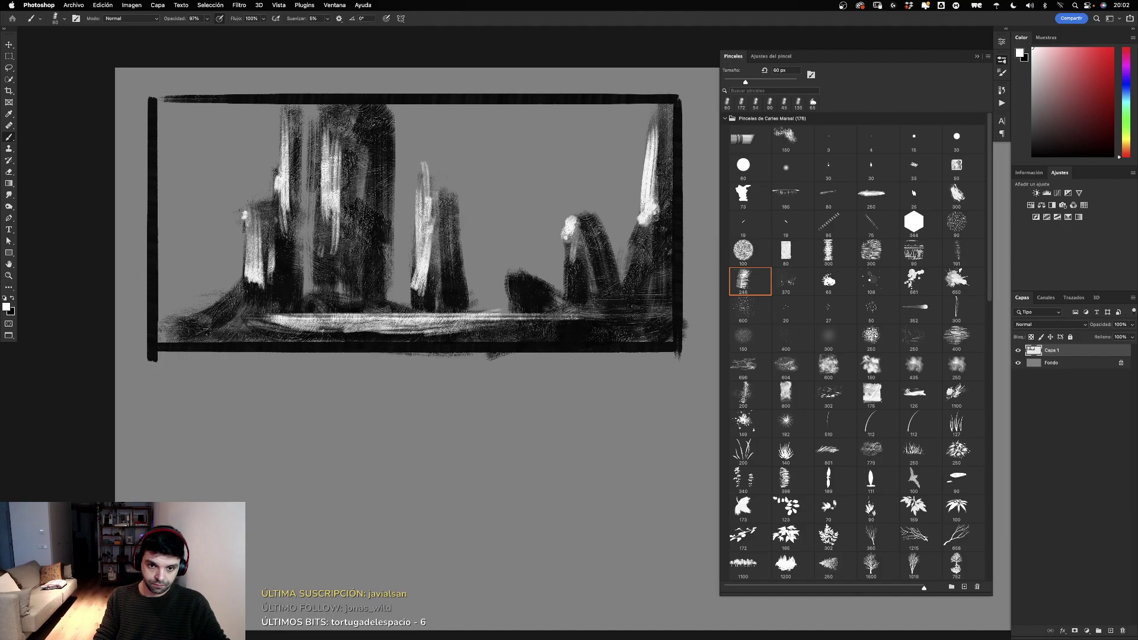
mouse_move(571, 237)
mouse_down()
mouse_move(573, 294)
mouse_move(587, 291)
mouse_up()
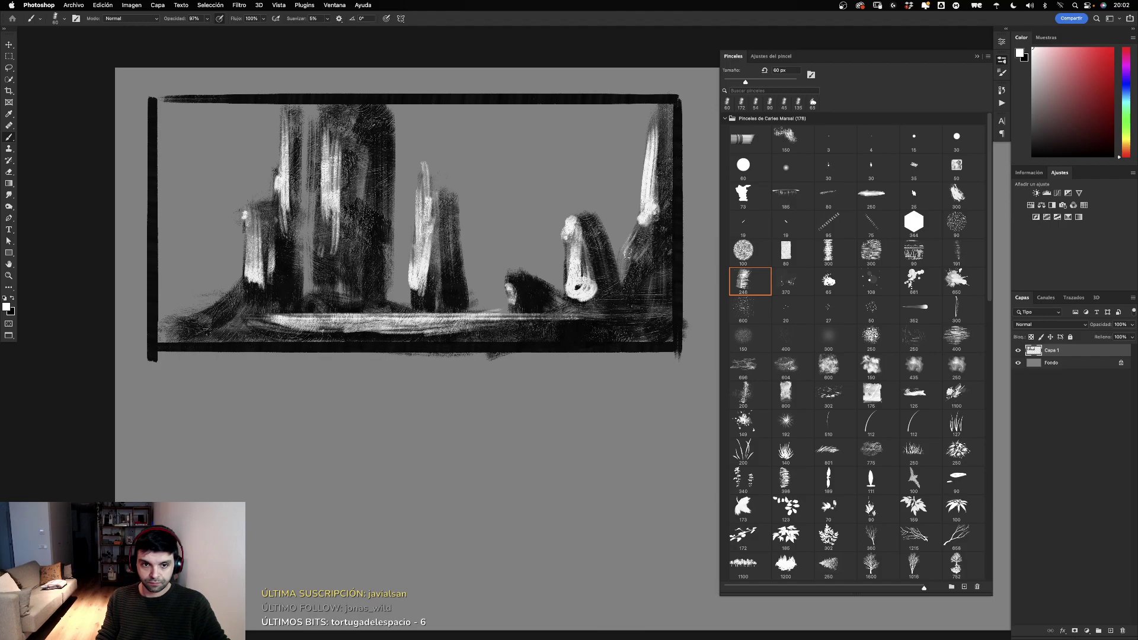
Step: In dark paint, darken the middle spire's lower part and the ground at the rock bases
alt+click(443, 268)
drag(420, 288, 431, 261)
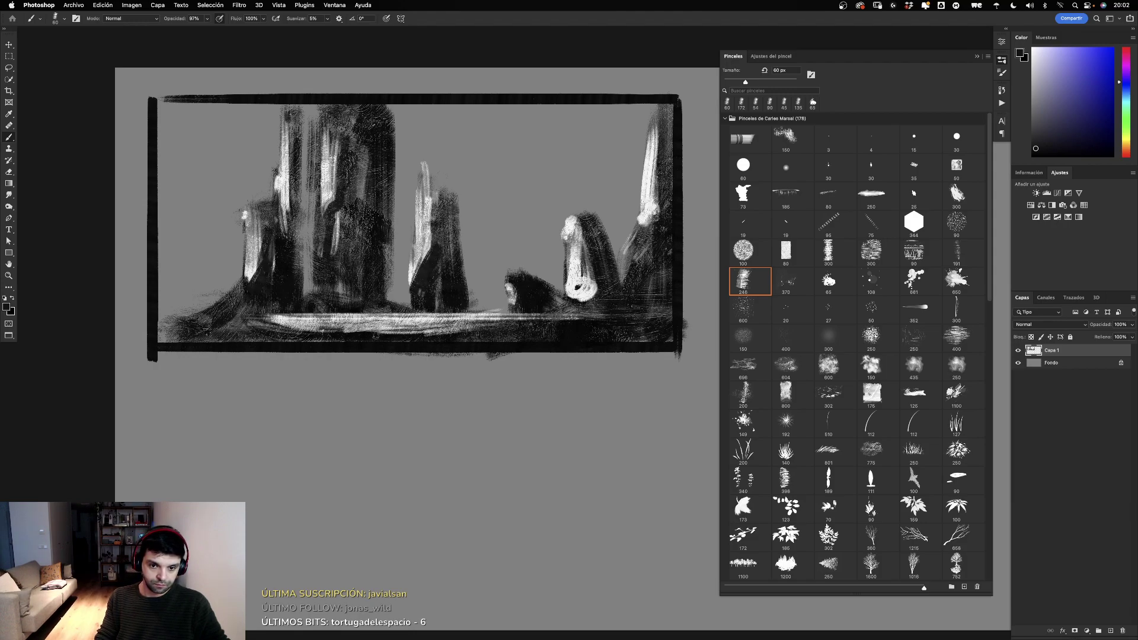
drag(489, 331, 342, 330)
key(ctrl+z)
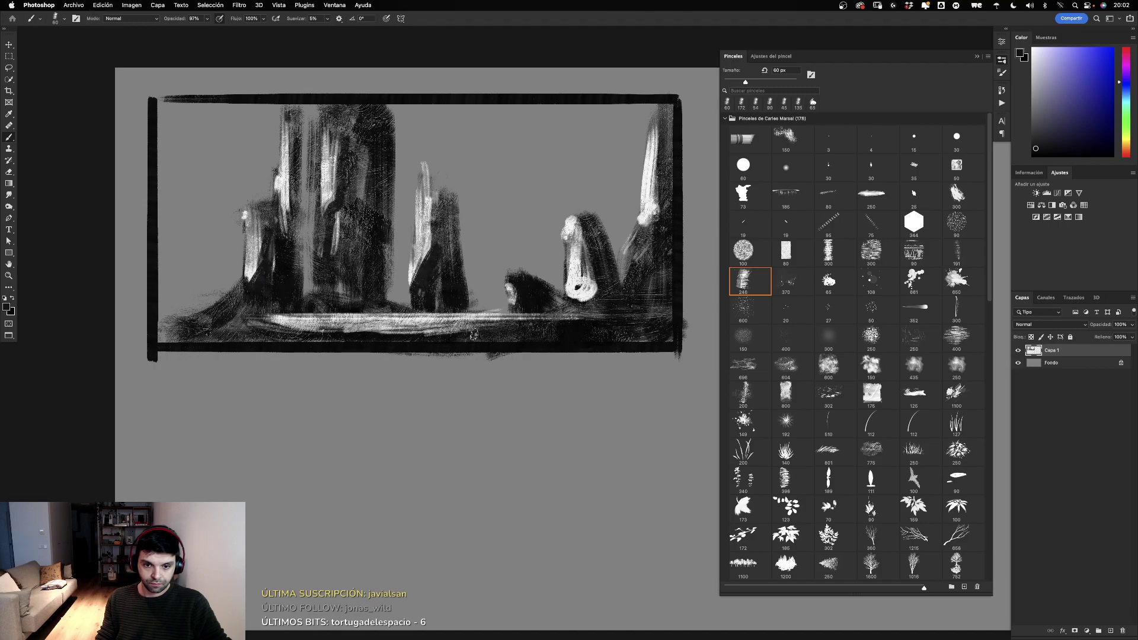
mouse_move(612, 304)
mouse_down()
mouse_move(619, 290)
mouse_move(572, 304)
mouse_up()
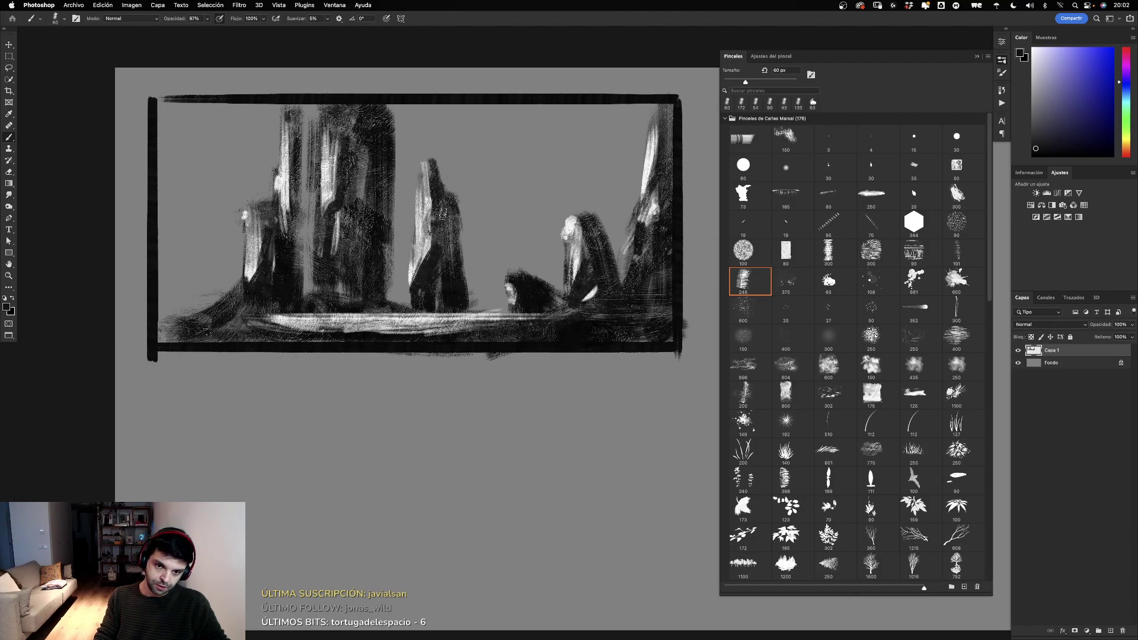
mouse_move(489, 308)
mouse_down()
mouse_move(413, 291)
mouse_move(394, 306)
mouse_up()
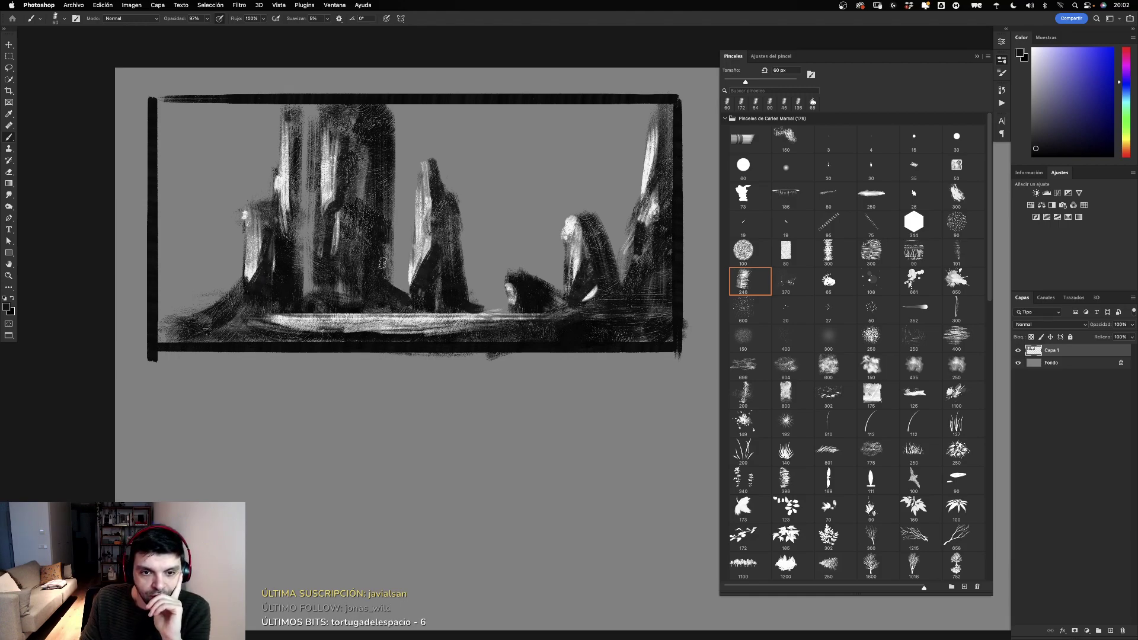
Step: Shade the right edges of the middle rocks and darken the left tall rock's texture and base
drag(393, 287, 388, 180)
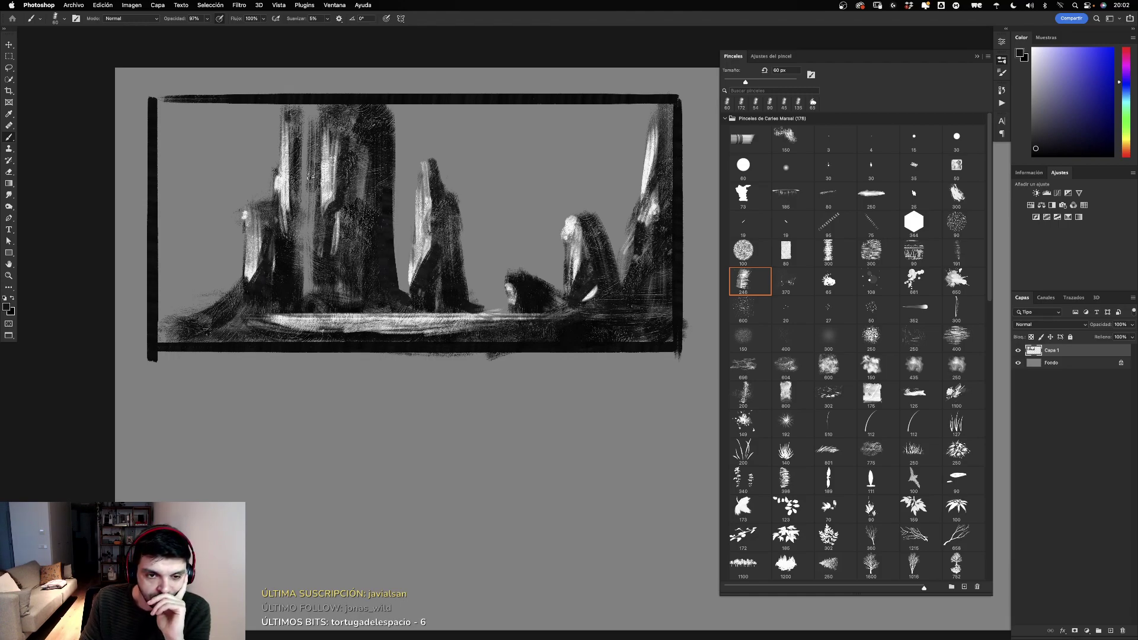
drag(309, 177, 320, 222)
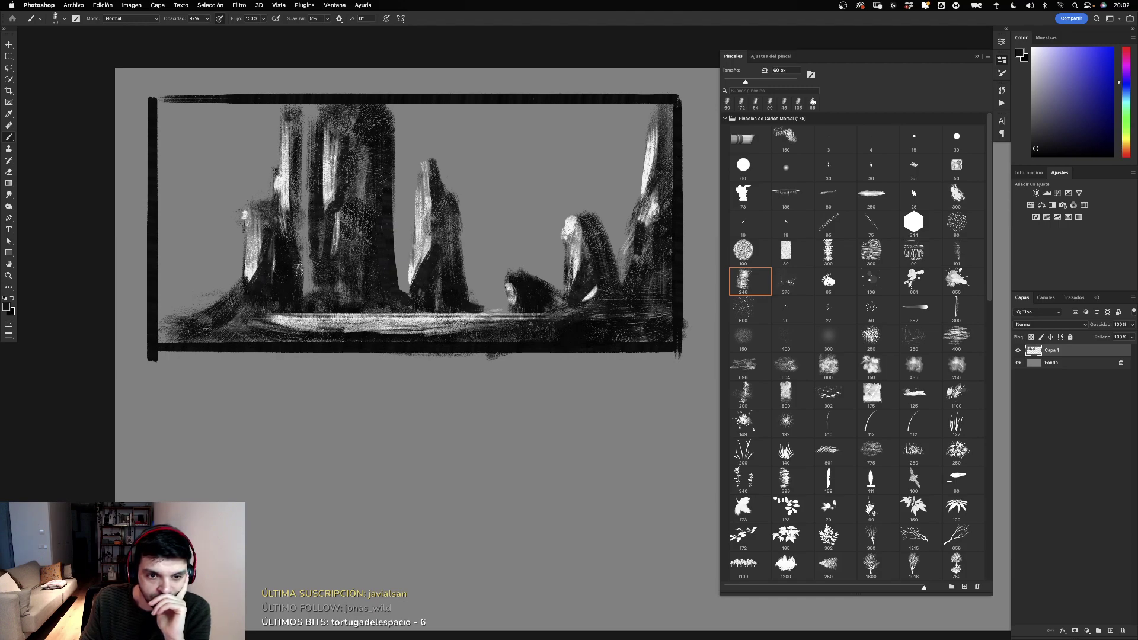
drag(299, 271, 313, 291)
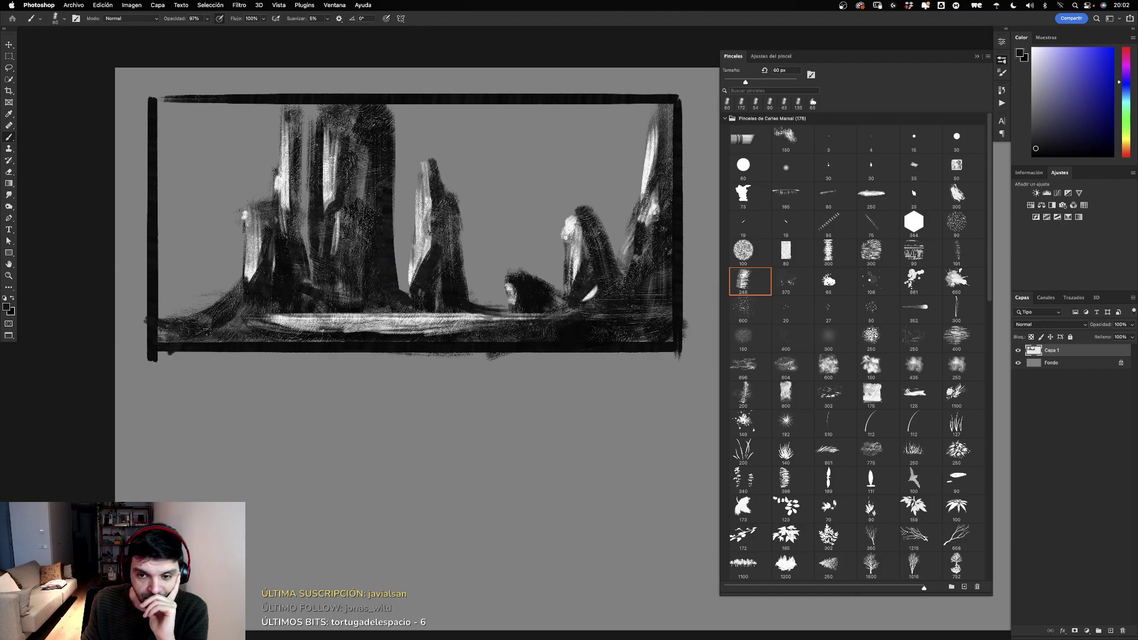
drag(454, 270, 452, 207)
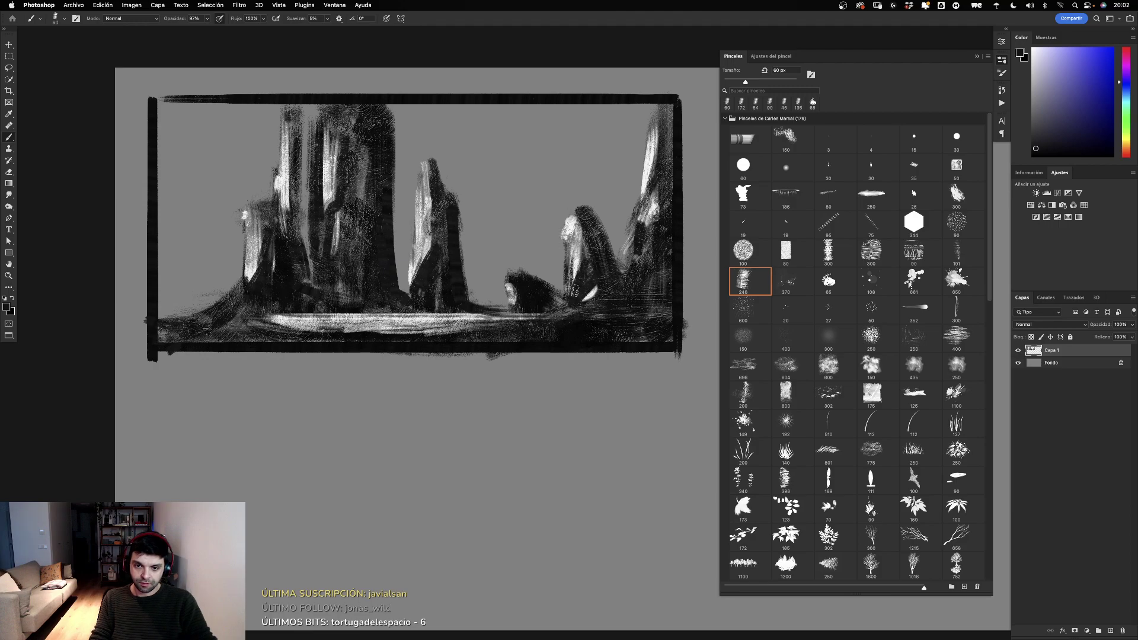
click(1069, 365)
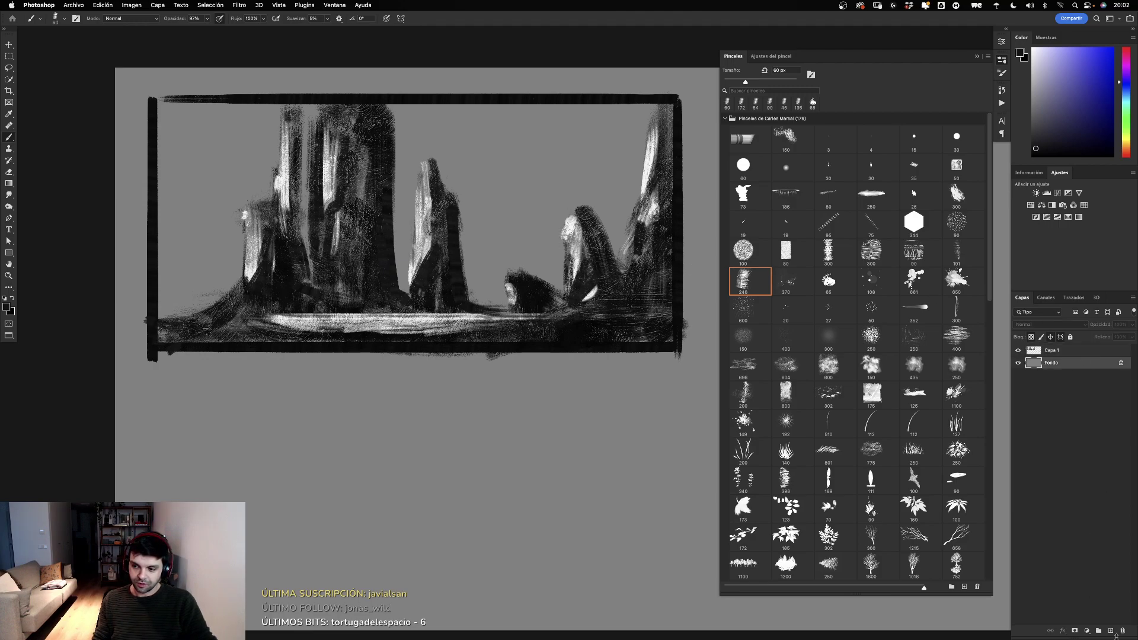
Step: Add a new layer above the background and choose a large cloud brush, testing it
click(1111, 631)
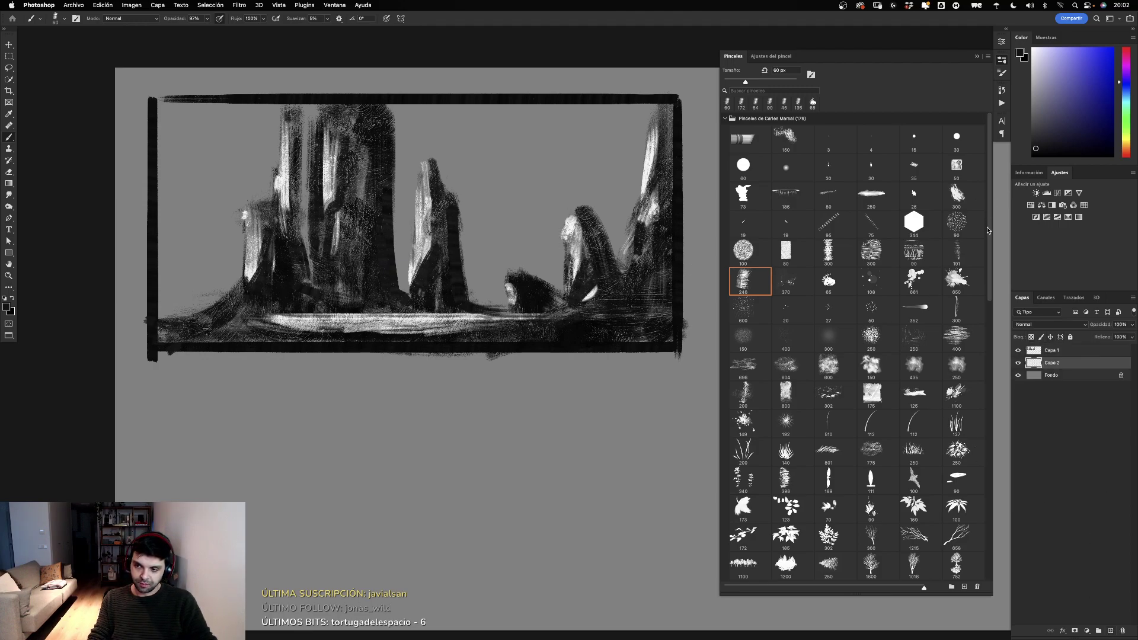
drag(988, 230, 991, 442)
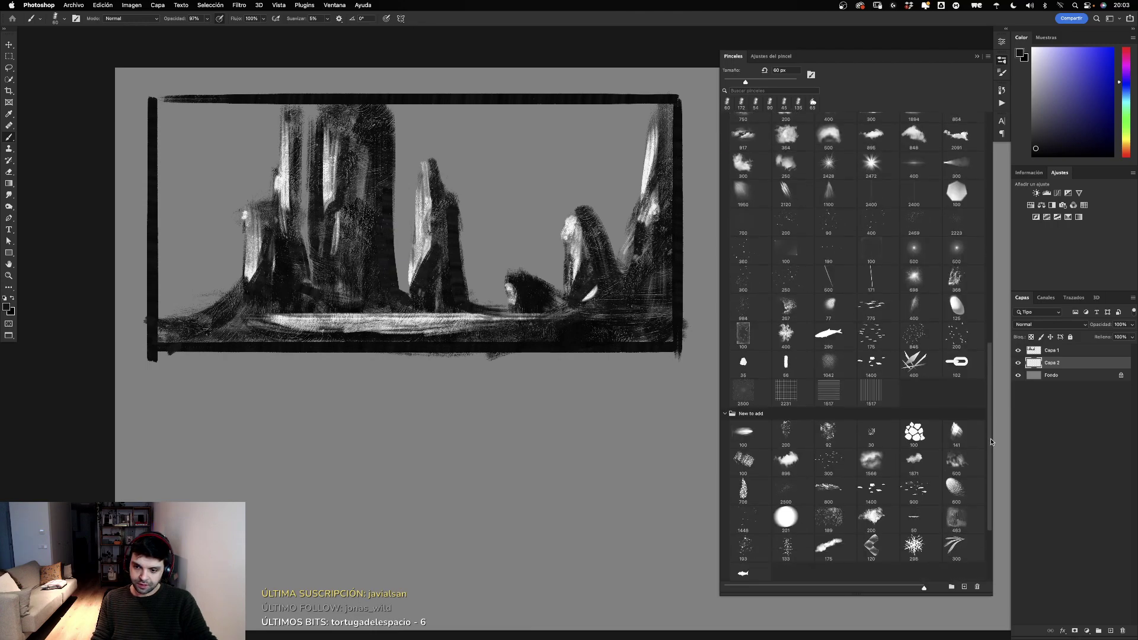
click(786, 459)
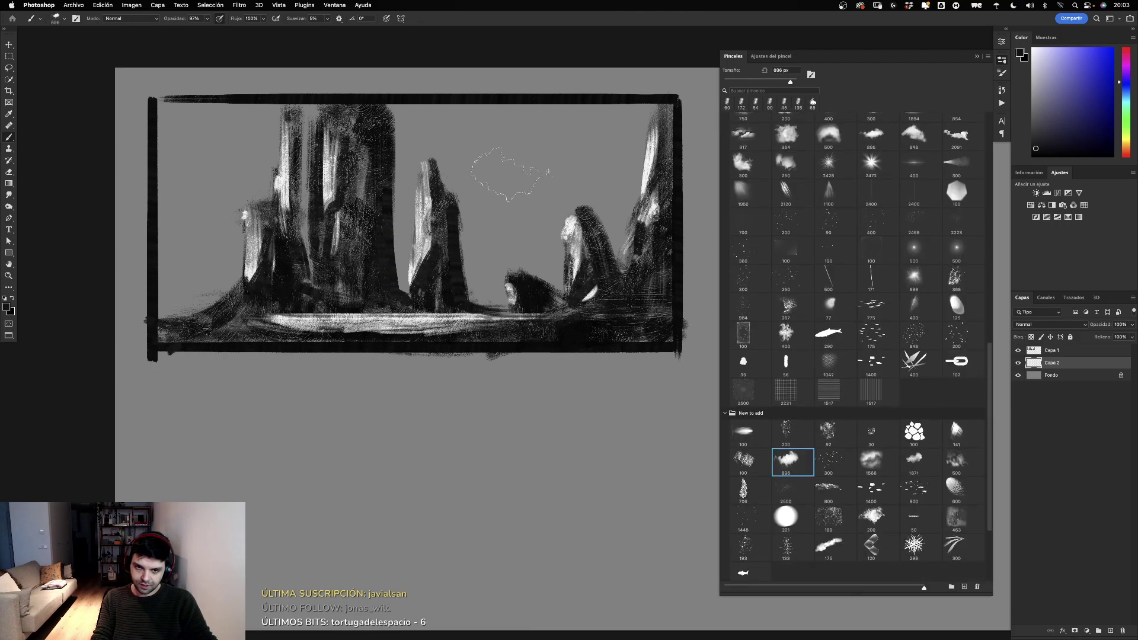
drag(510, 175, 533, 249)
key(ctrl+z)
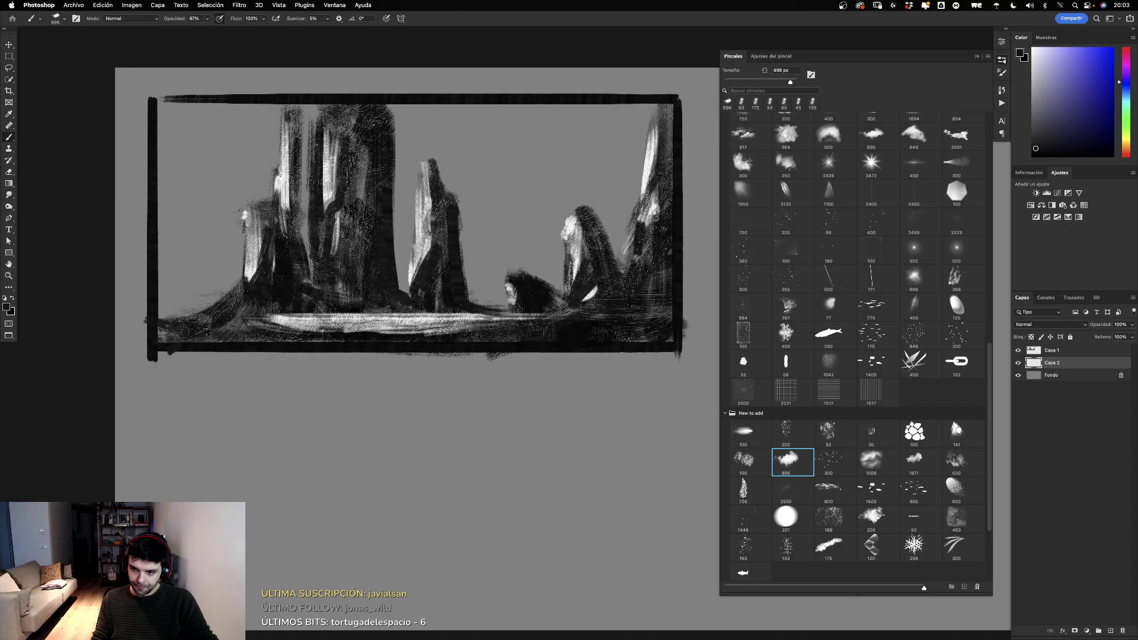
drag(540, 207, 442, 276)
key(ctrl+z)
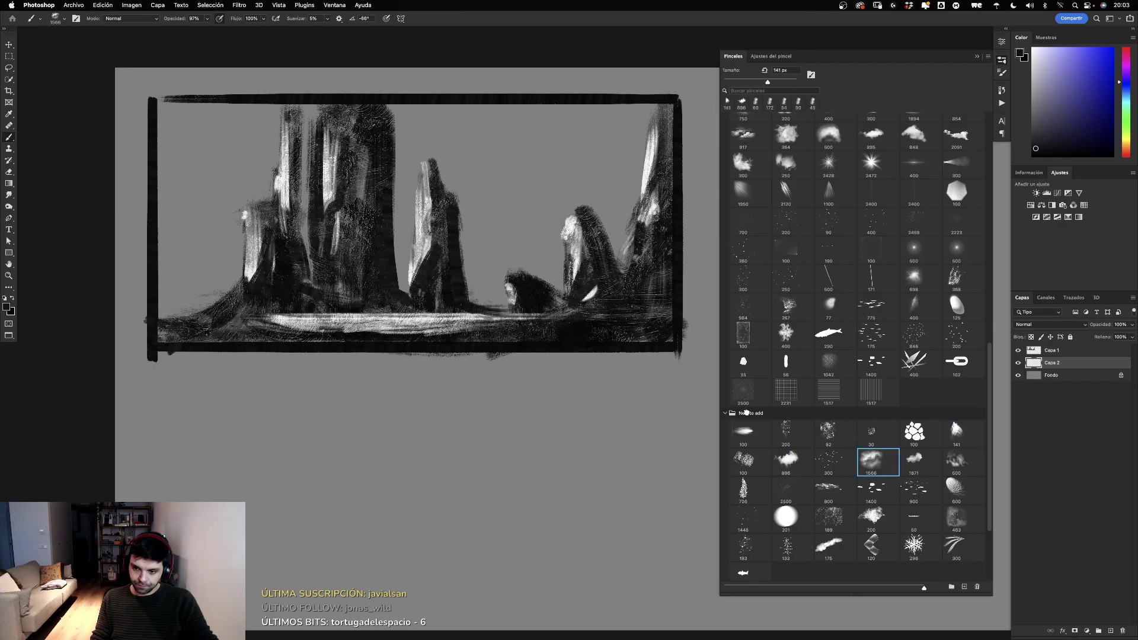
mouse_move(516, 196)
mouse_down()
mouse_move(546, 219)
mouse_move(586, 196)
mouse_move(349, 365)
mouse_move(225, 154)
mouse_move(323, 304)
mouse_up()
key(ctrl+z)
key(ctrl+z)
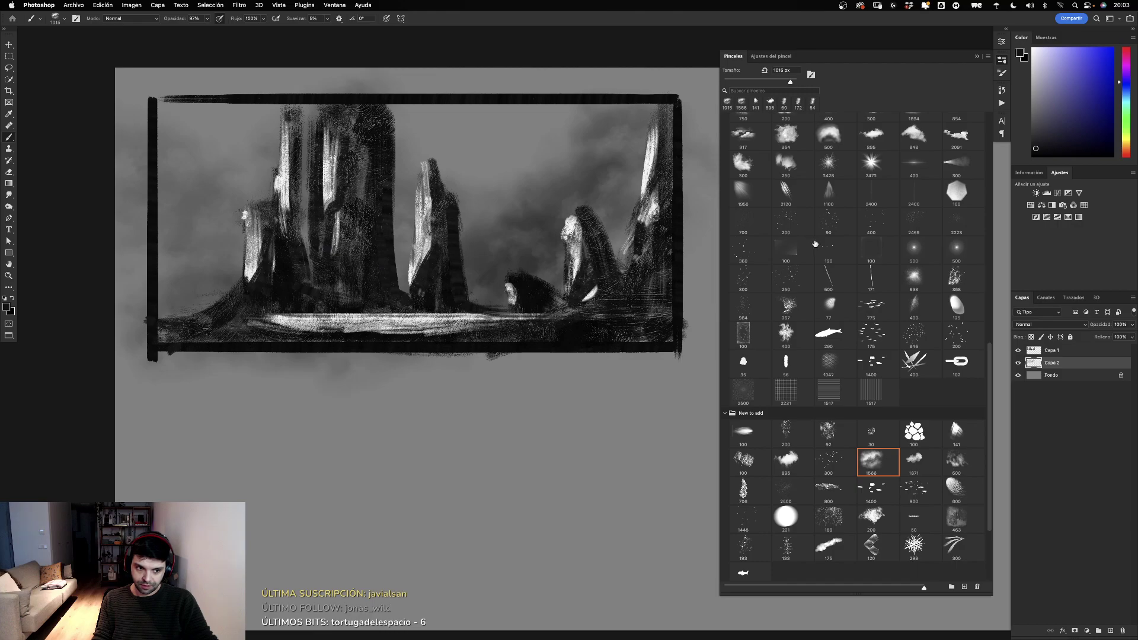
Step: Paint white mist around the left pillar and central rock, and dark clouds in the upper sky
key(d)
key(x)
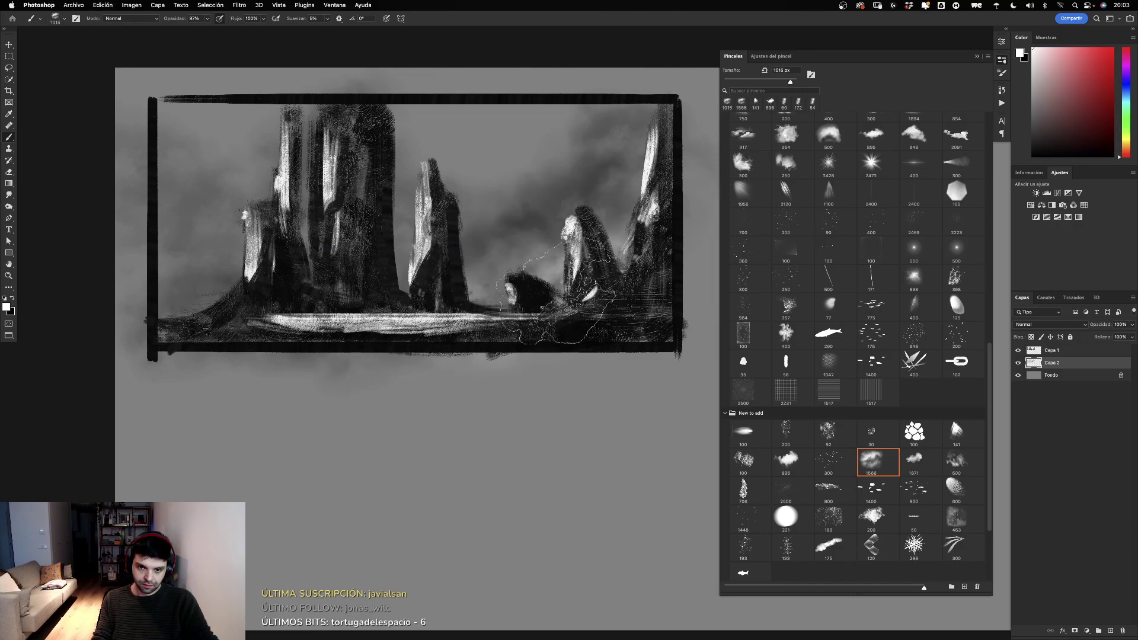
drag(237, 293, 190, 267)
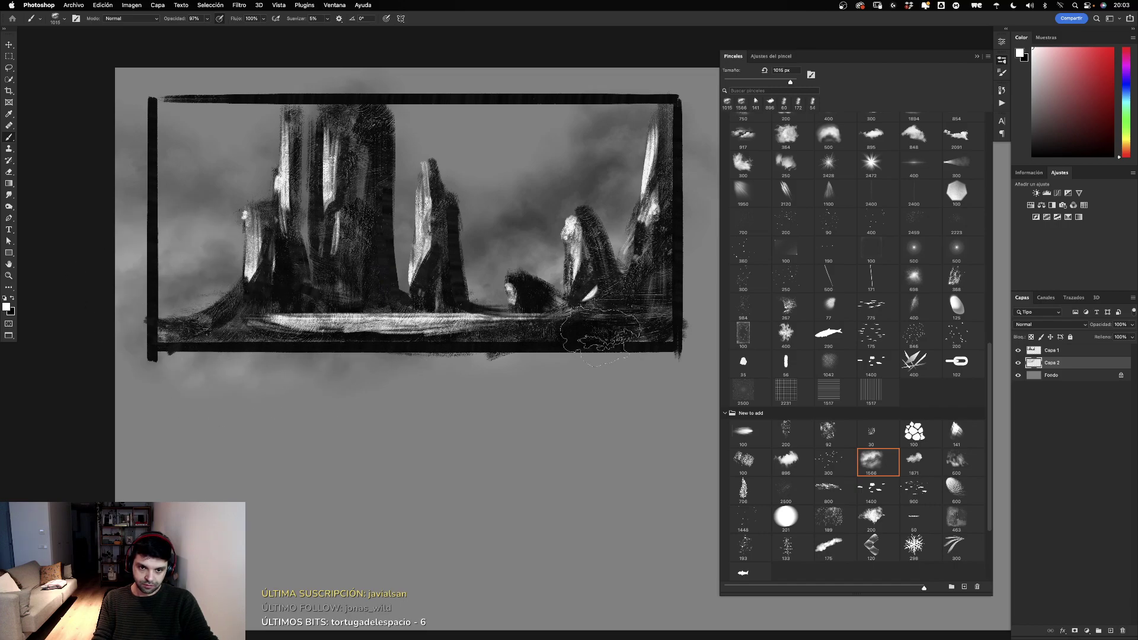
drag(533, 314, 504, 264)
mouse_move(404, 176)
mouse_down()
mouse_move(611, 51)
mouse_move(560, 114)
mouse_up()
key(x)
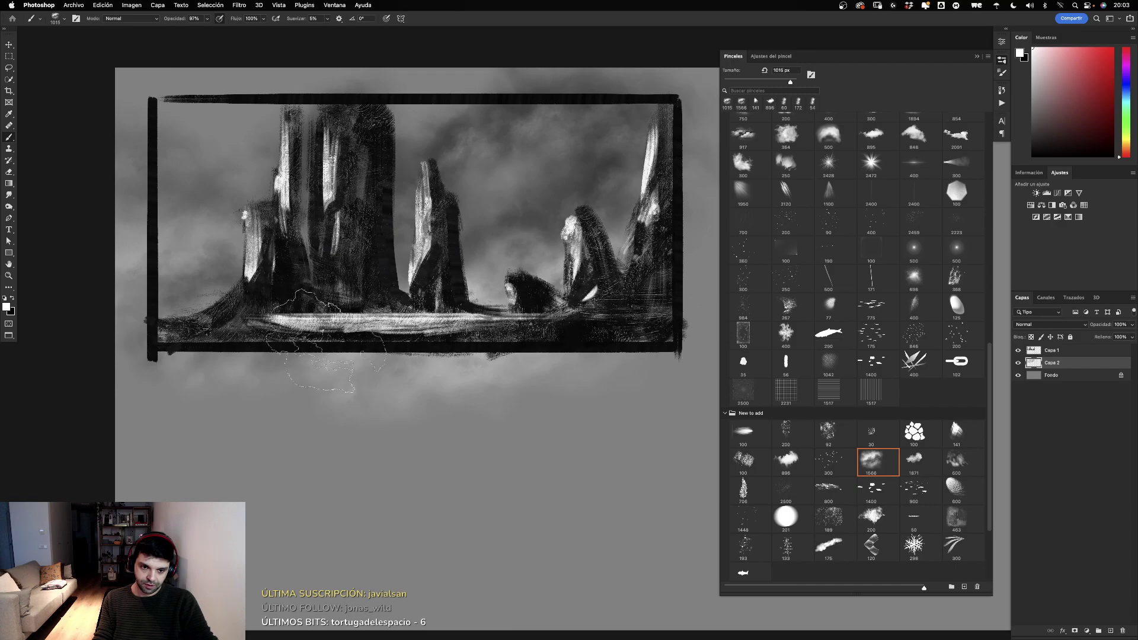
drag(332, 355, 225, 293)
drag(593, 320, 533, 261)
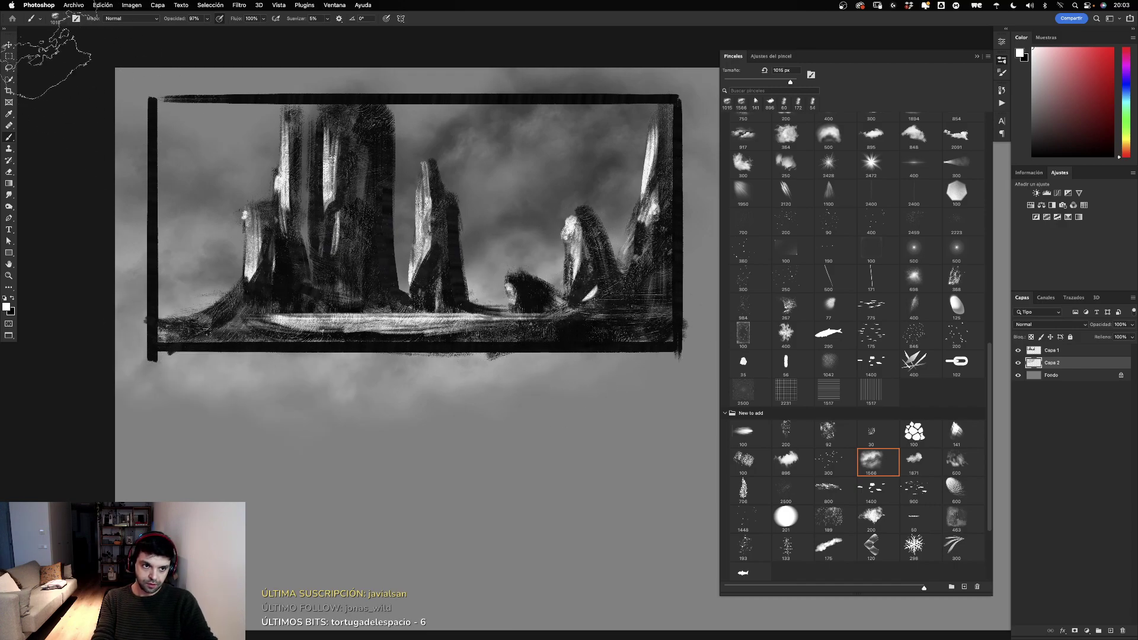
Step: Select the framed area, invert the selection, delete the outside clouds and deselect
click(10, 57)
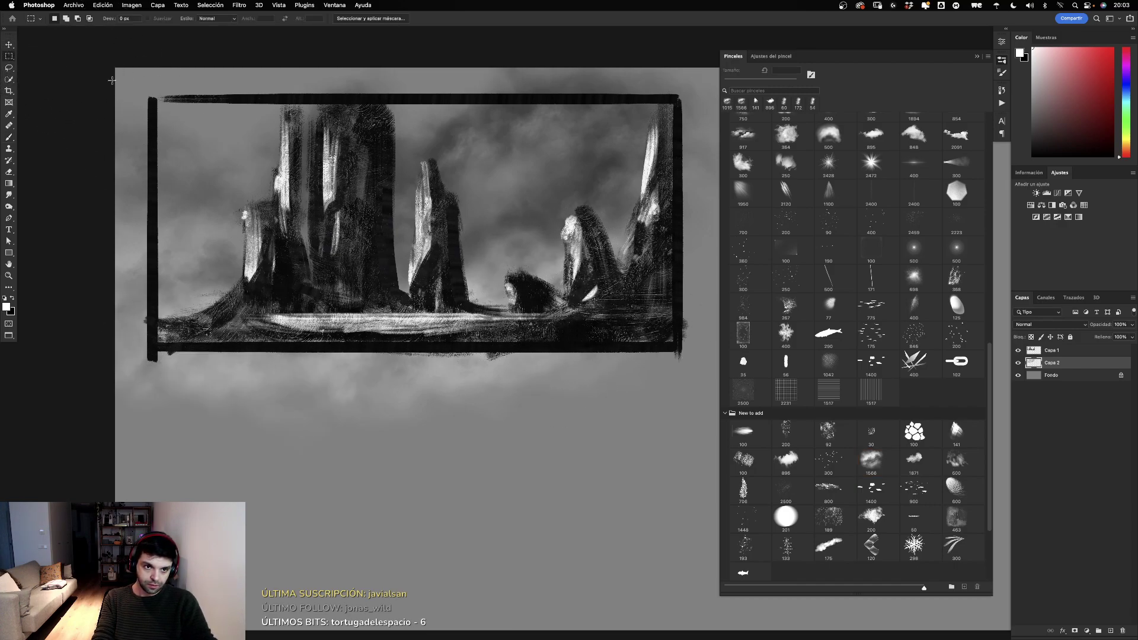
drag(151, 100, 678, 350)
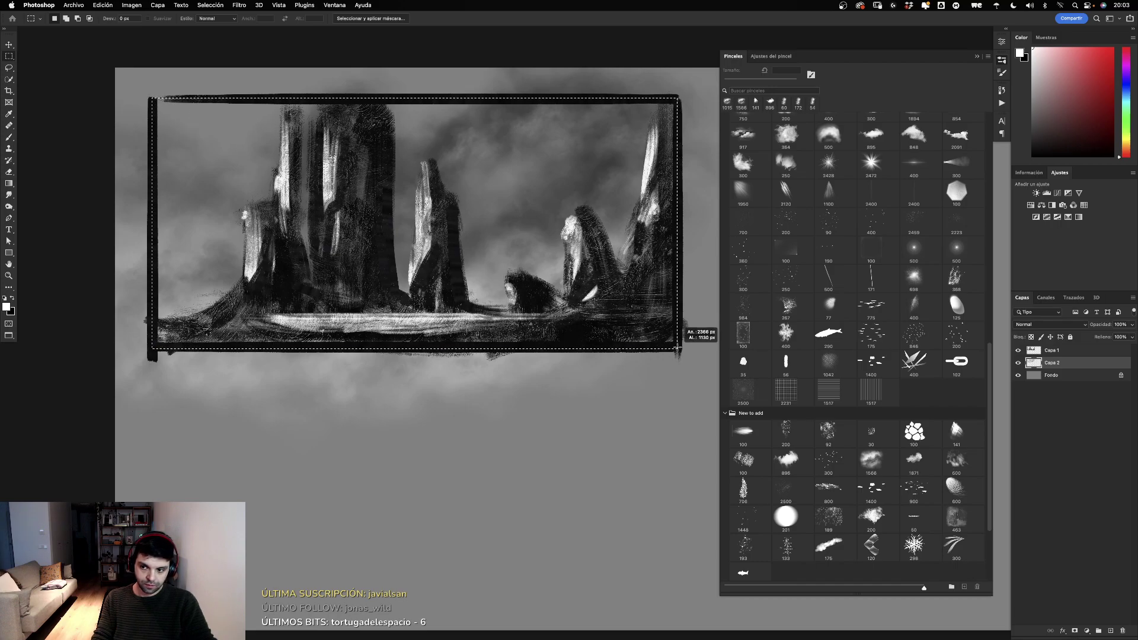
click(210, 5)
click(228, 41)
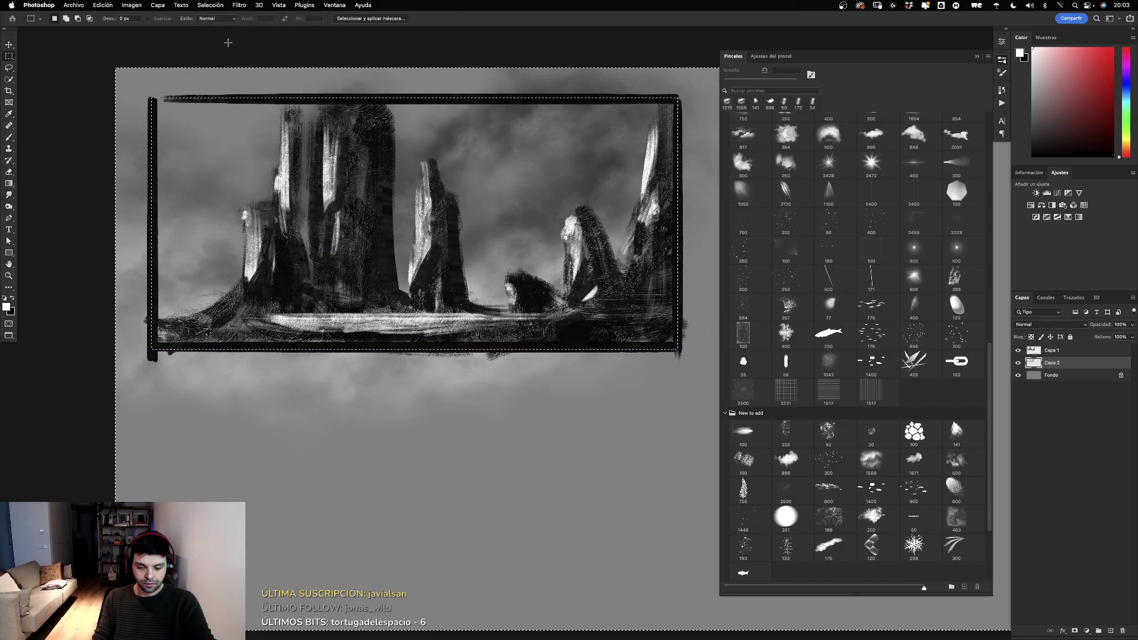
key(Delete)
key(ctrl+d)
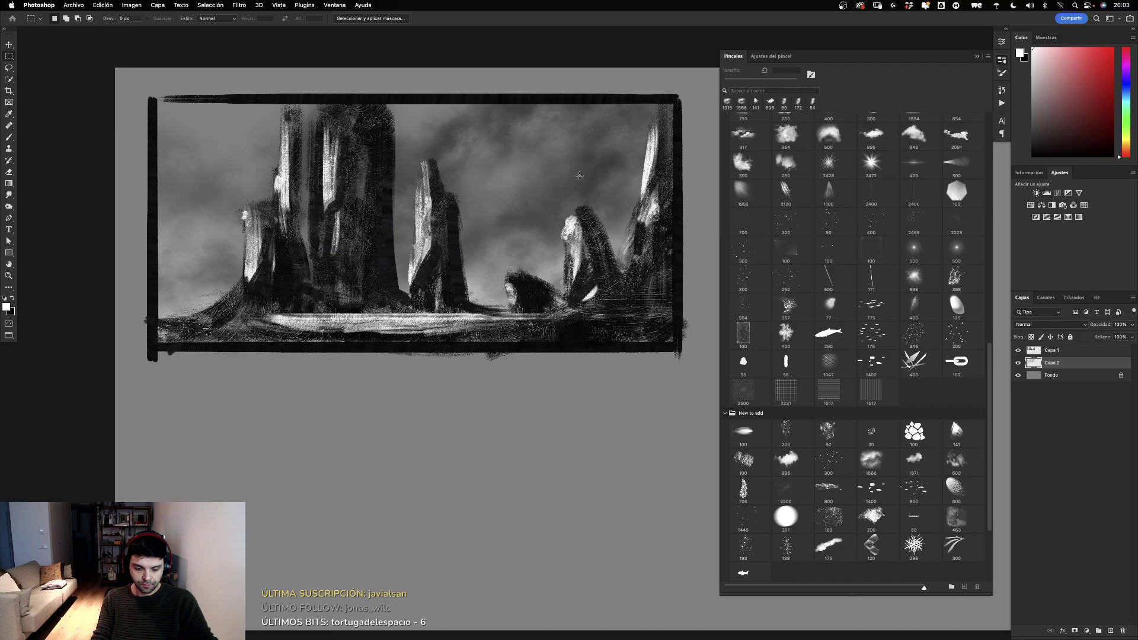
Step: Return to the cloud brush and enlarge it to 1016 px
key(b)
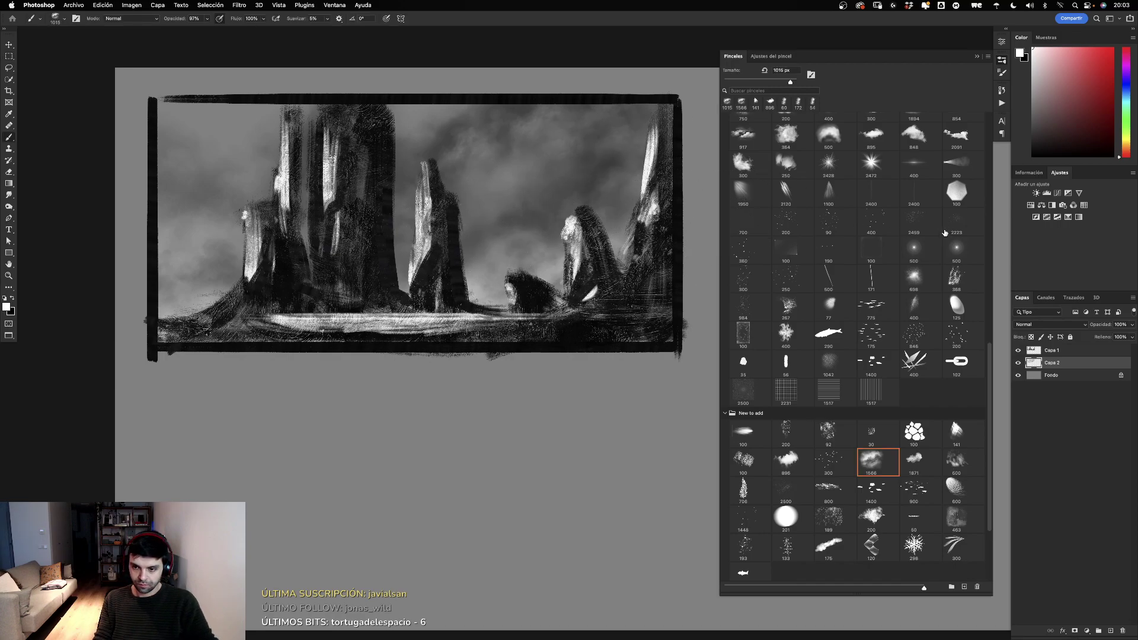
scroll(988, 365, down, 2)
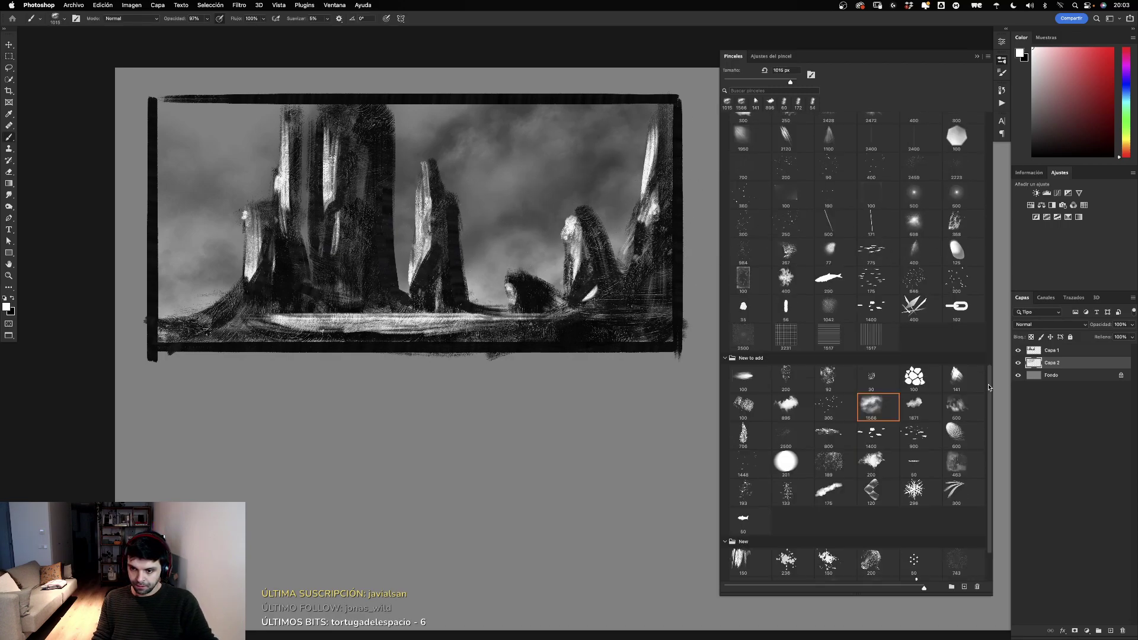
scroll(994, 356, up, 2)
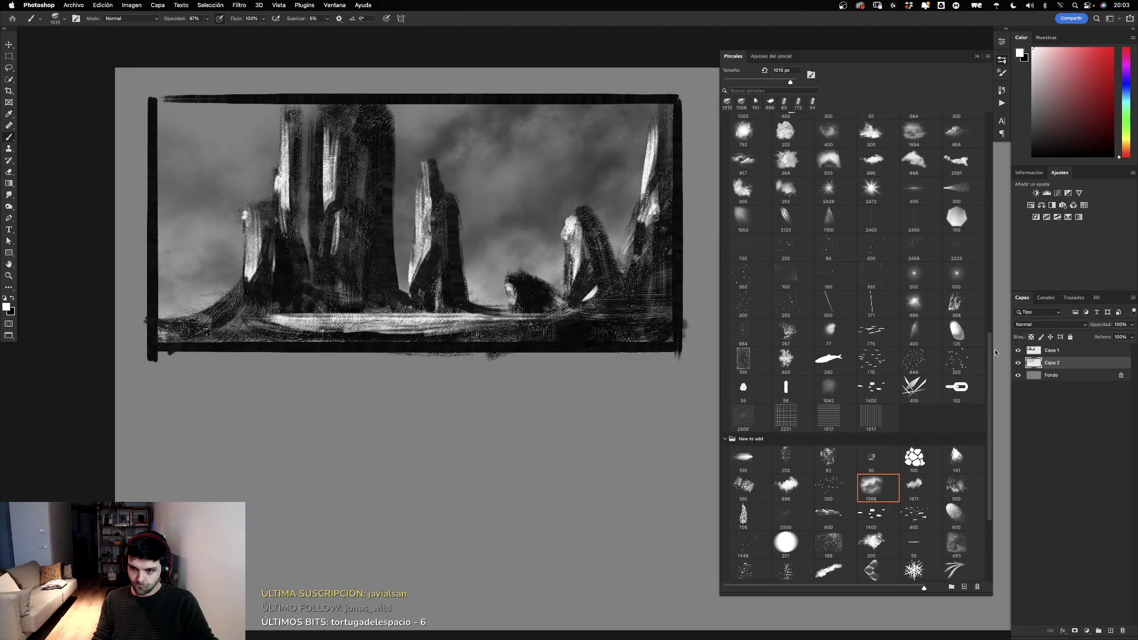
scroll(952, 444, up, 3)
scroll(952, 460, up, 3)
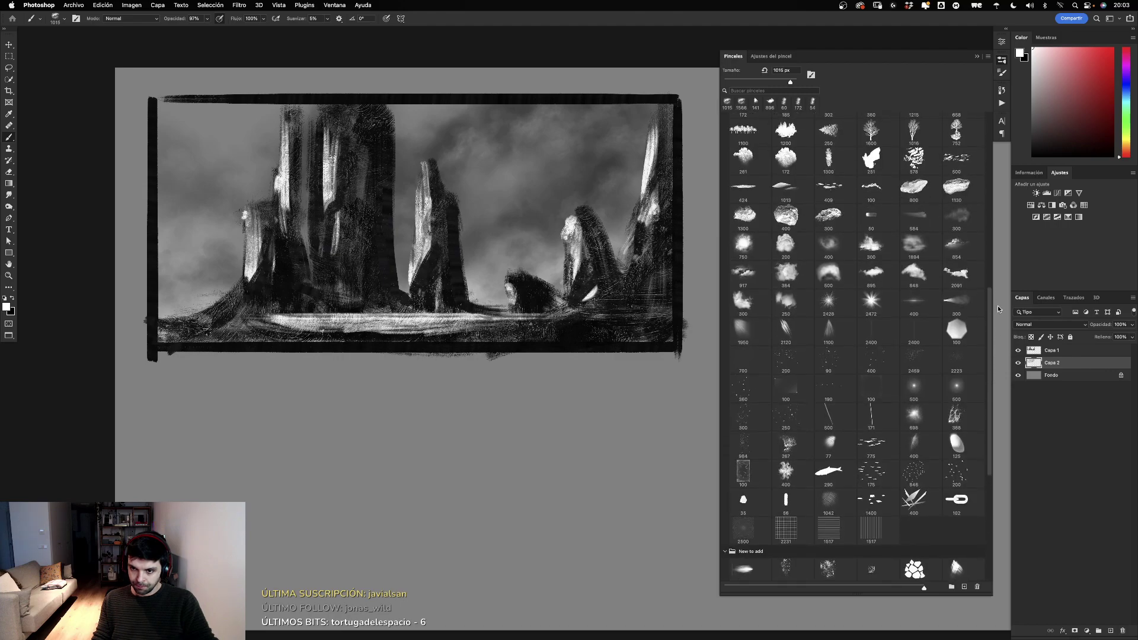
scroll(998, 296, up, 2)
scroll(998, 280, up, 3)
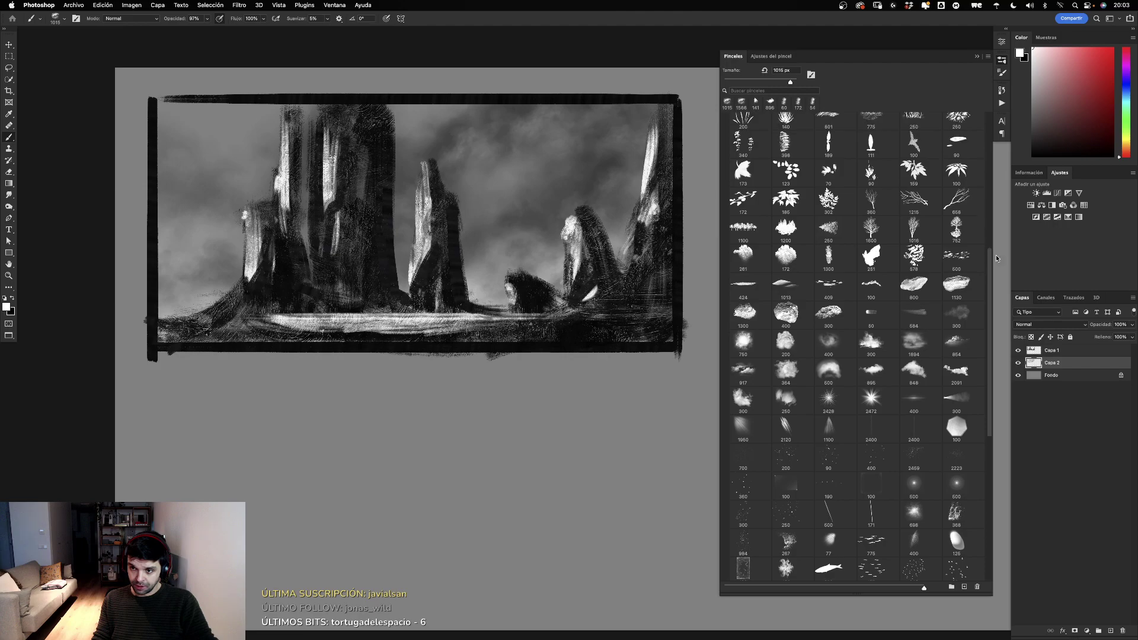
scroll(997, 255, up, 3)
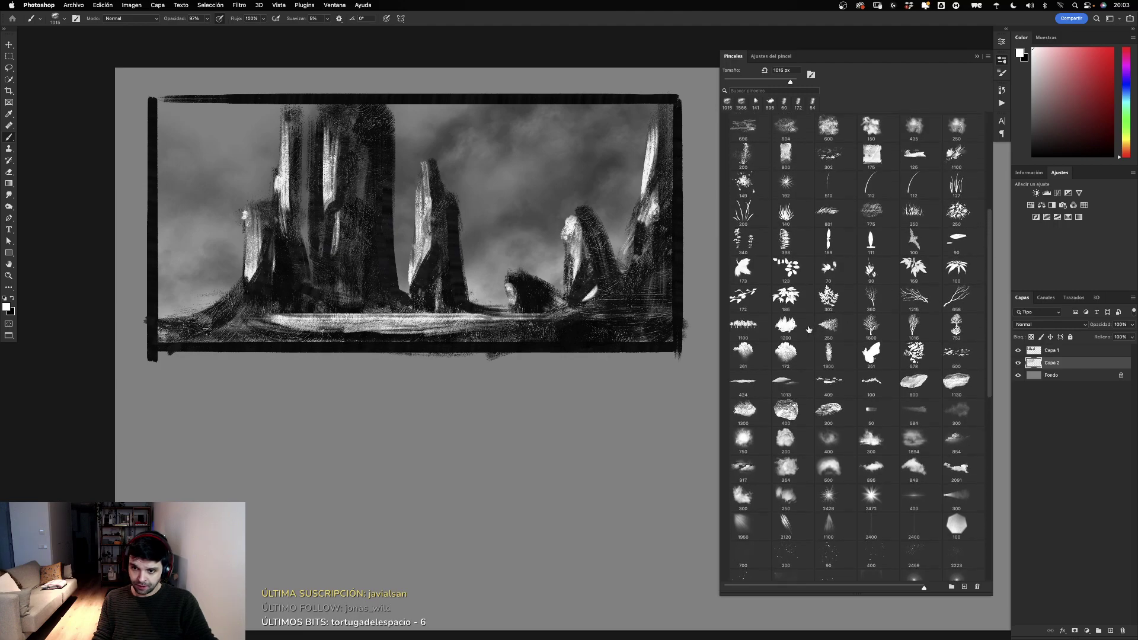
Step: Paint dark tree lines near the centre and along the lower-left ground with 141–277 px brushes
drag(504, 267, 454, 264)
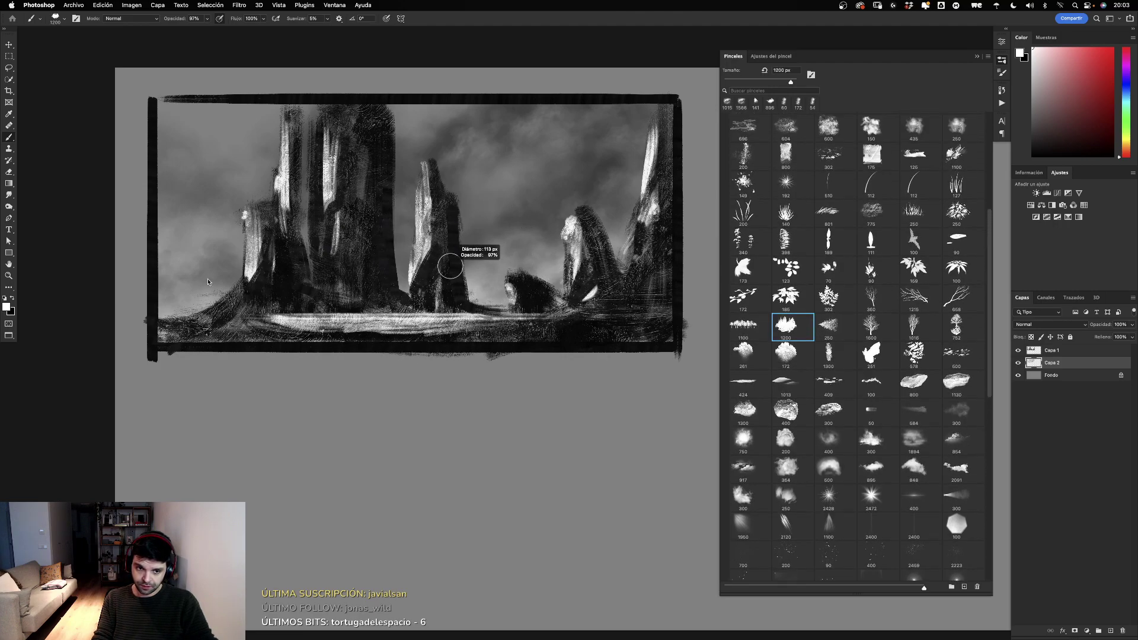
drag(566, 297, 593, 285)
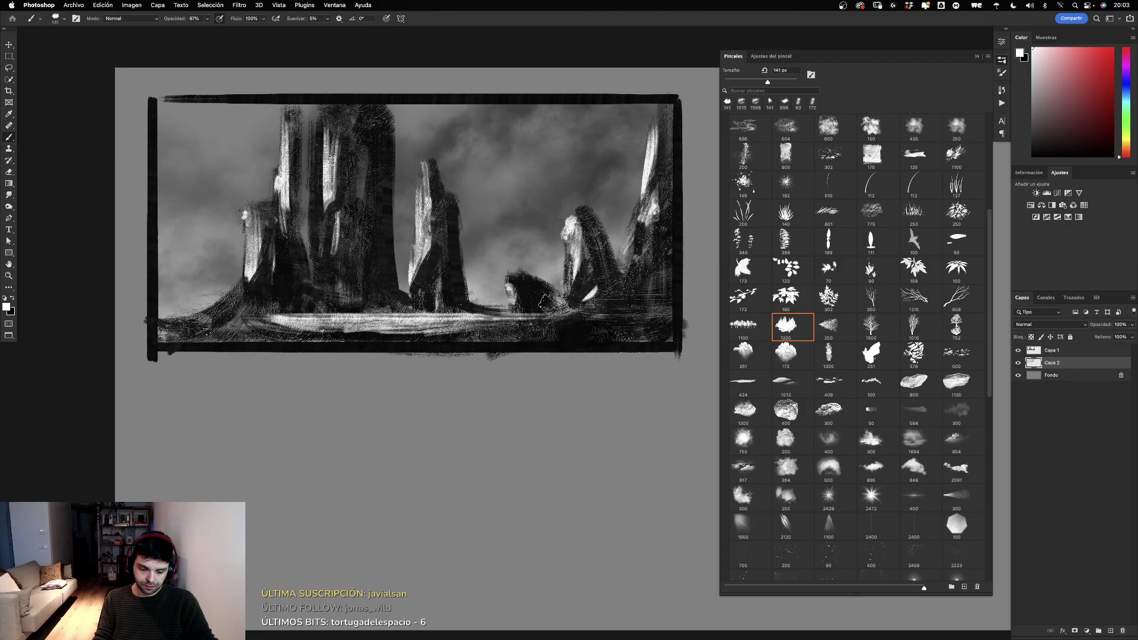
drag(522, 293, 564, 293)
drag(453, 297, 504, 294)
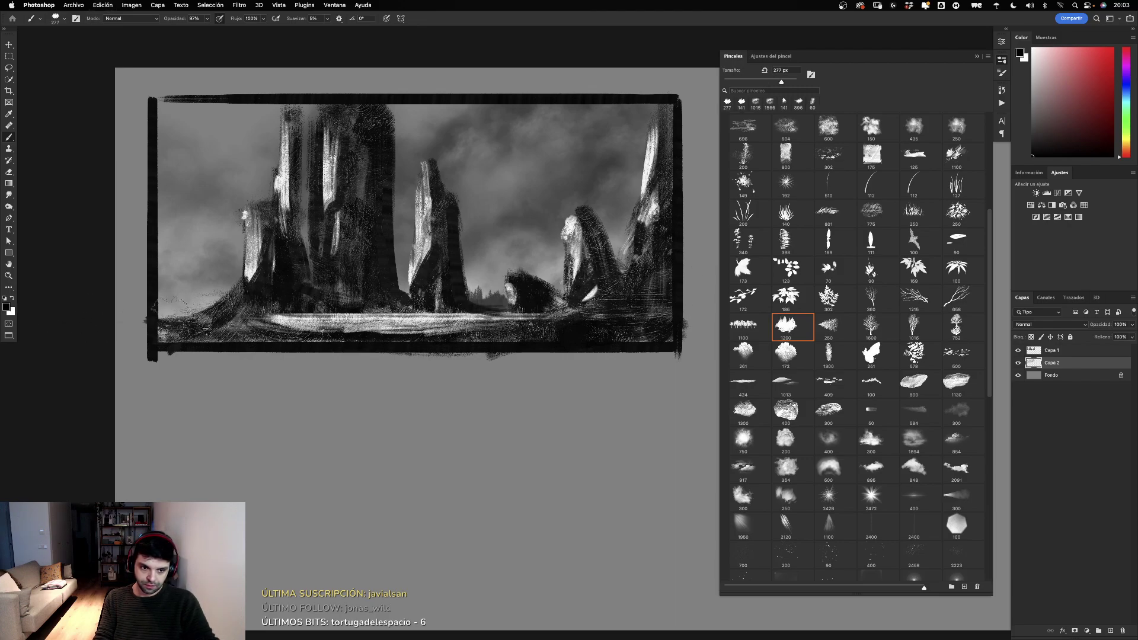
drag(140, 300, 254, 297)
mouse_move(190, 315)
mouse_down()
mouse_move(273, 310)
mouse_move(148, 297)
mouse_move(356, 305)
mouse_up()
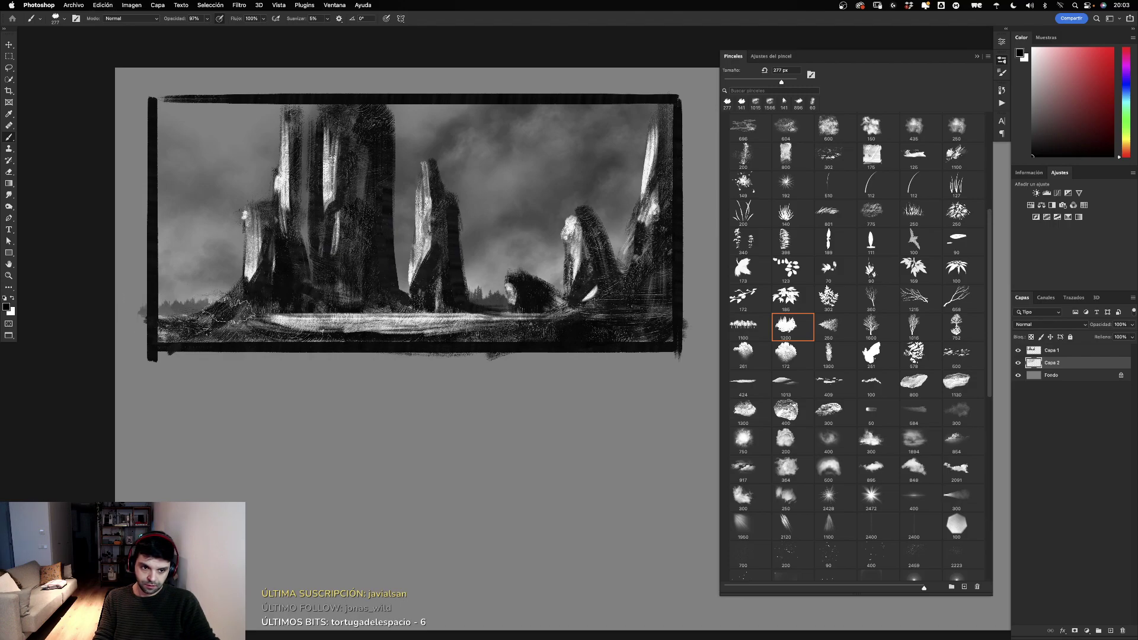
Step: On Capa 1, try tree clumps below the frame's lower-left edge, undoing them
key(super+shift+z)
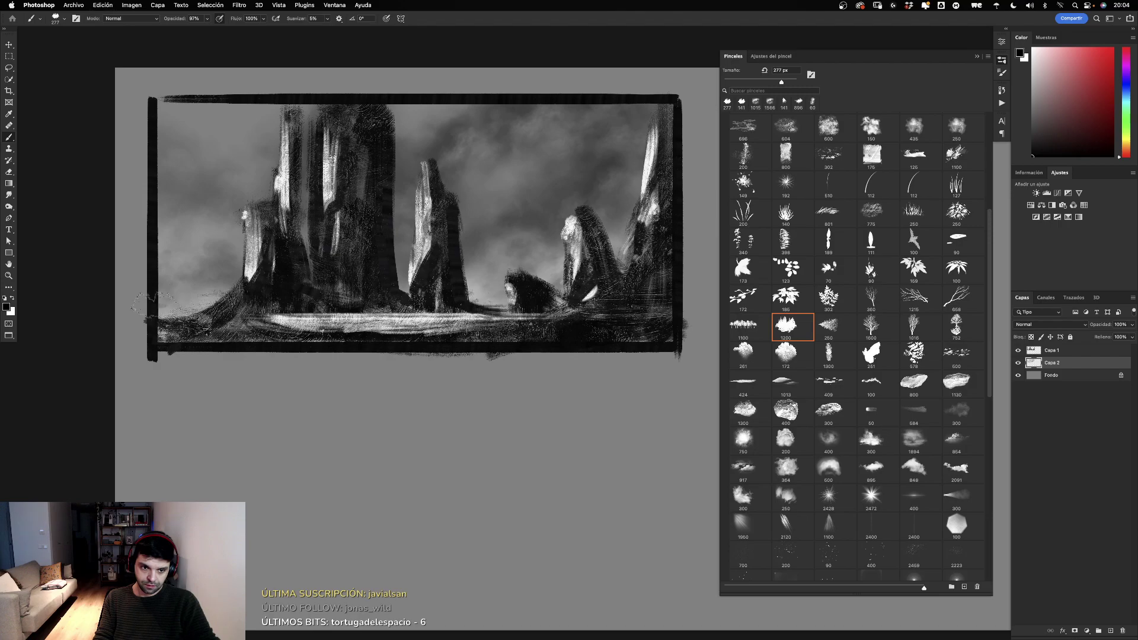
key(super+z)
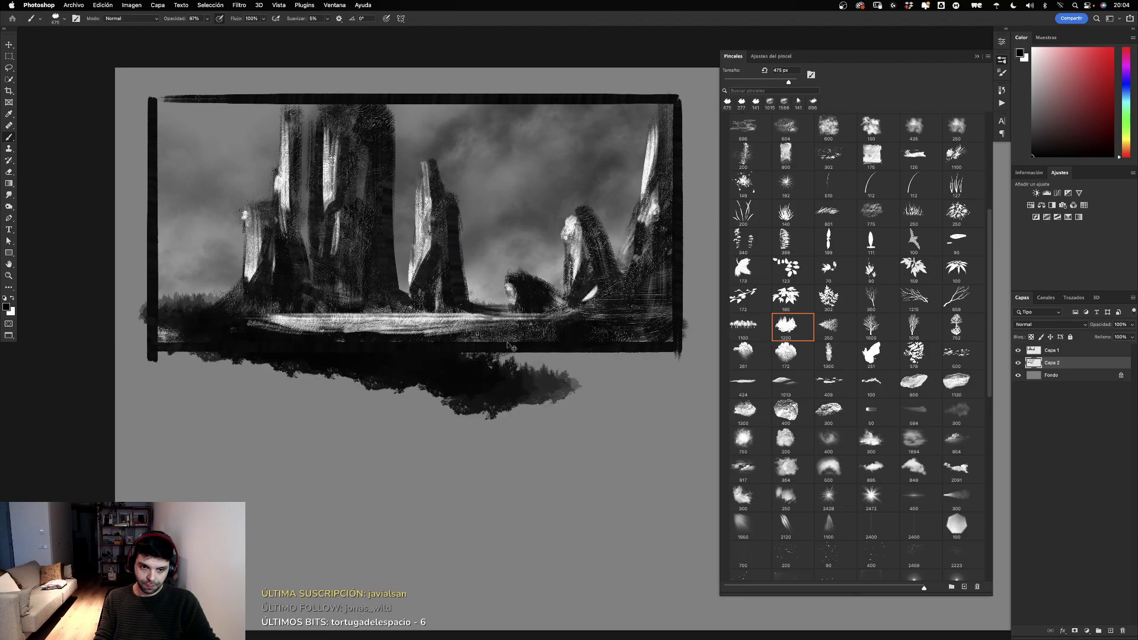
click(370, 347)
key(super+z)
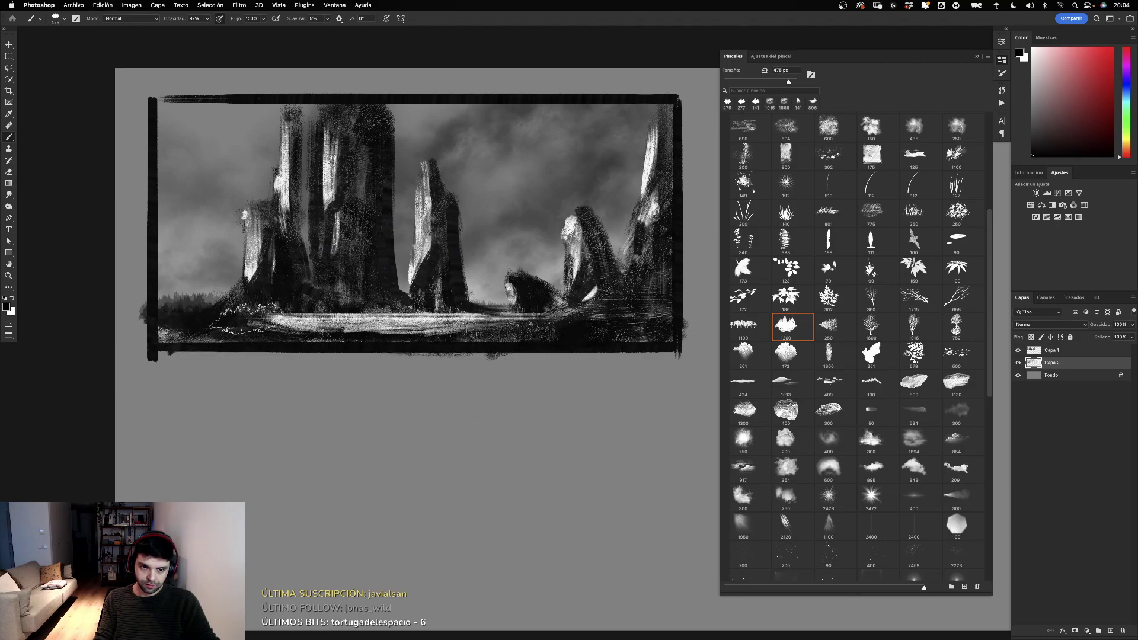
click(1050, 352)
drag(276, 355, 427, 375)
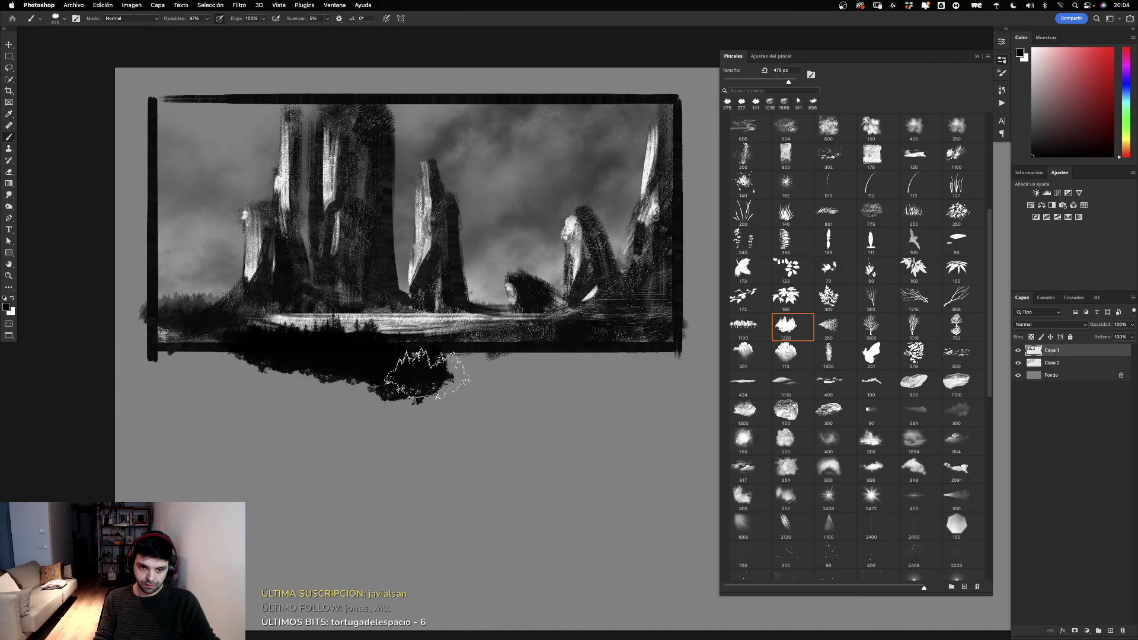
key(super+z)
Step: Paint large dark tree masses across the left and bottom with 886–1529 px brushes
drag(292, 343, 332, 342)
drag(195, 350, 637, 415)
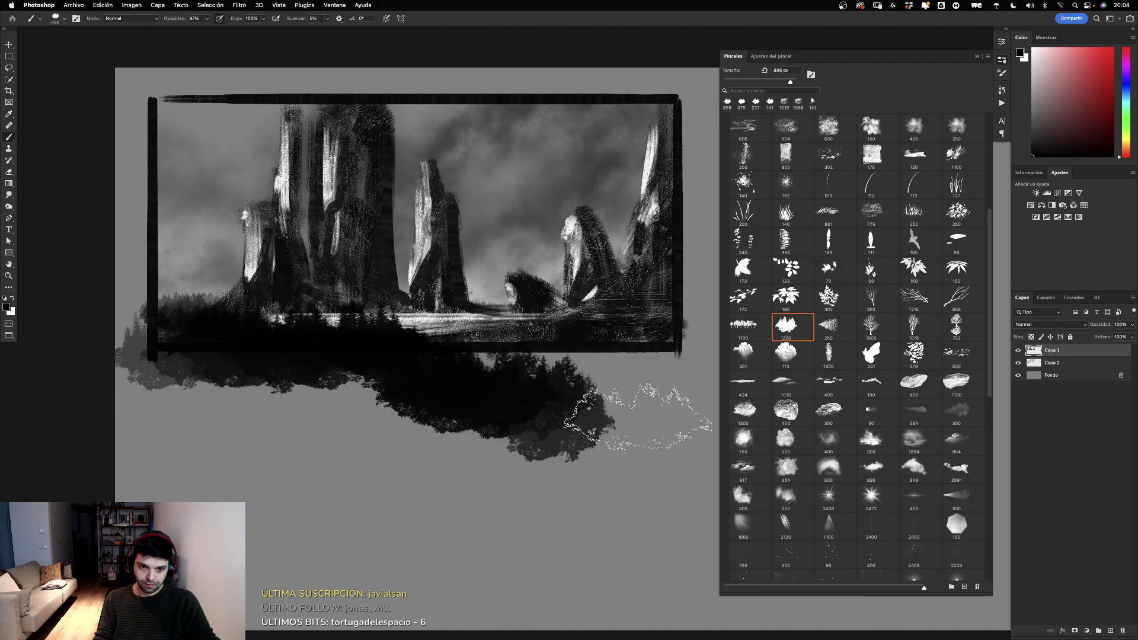
key(super+z)
mouse_move(196, 356)
mouse_down()
mouse_move(415, 386)
mouse_move(510, 361)
mouse_up()
drag(384, 262, 537, 263)
drag(65, 279, 522, 368)
key(super+z)
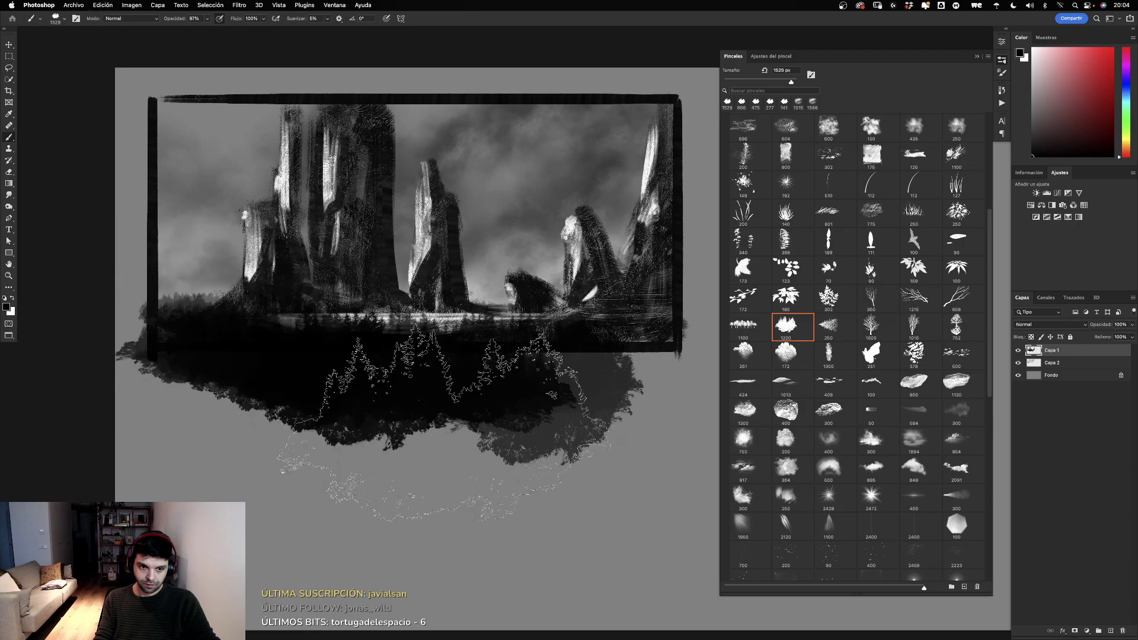
drag(309, 368, 522, 355)
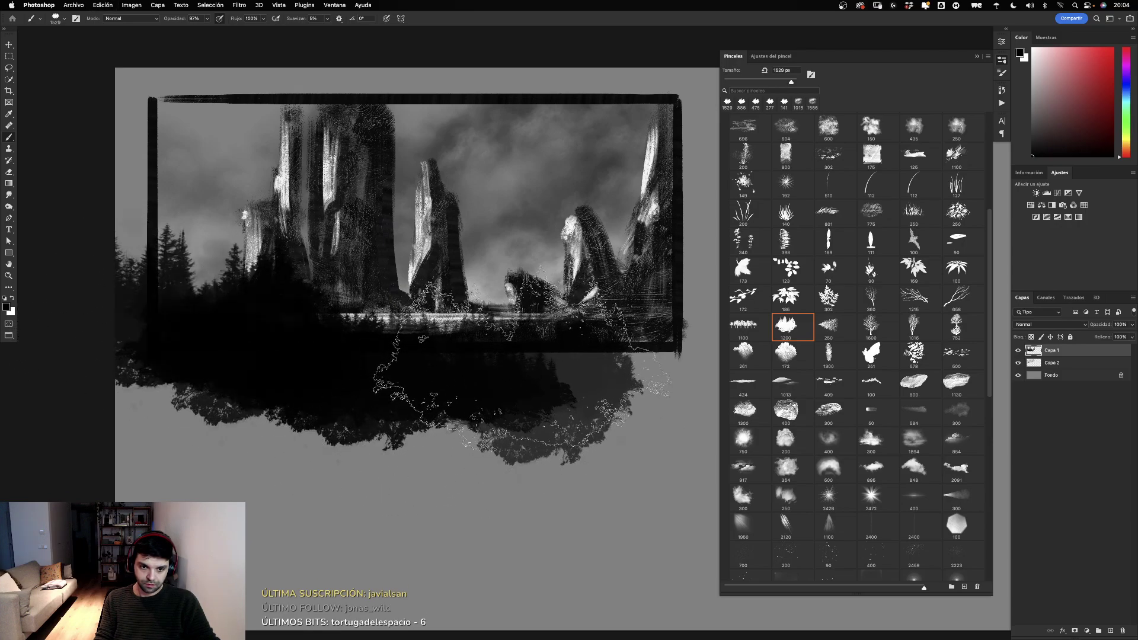
click(522, 356)
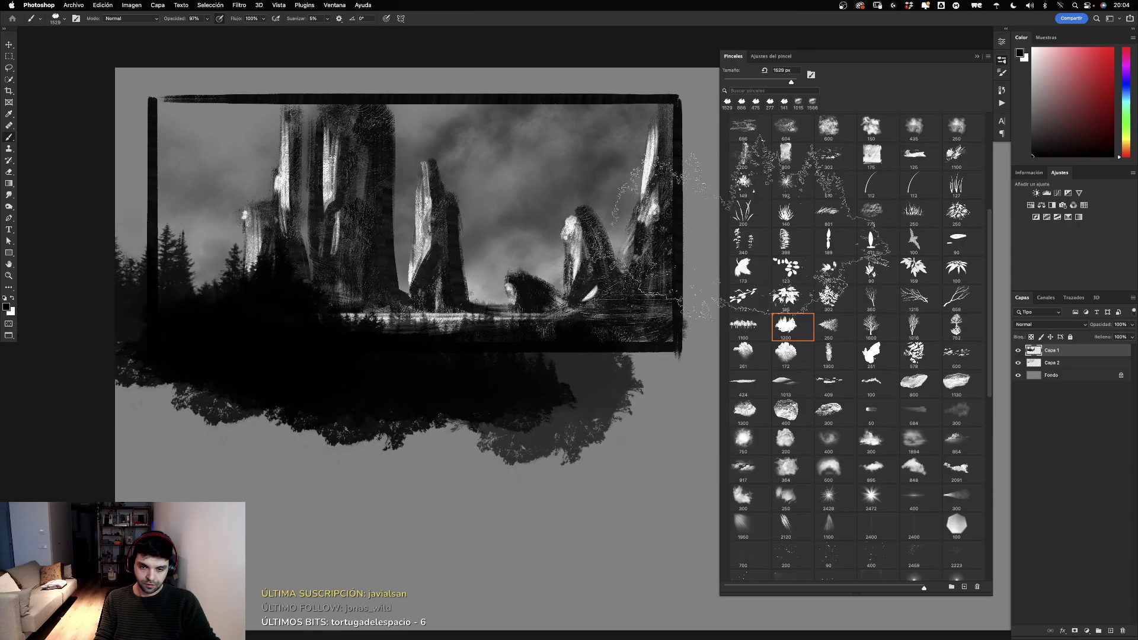
Step: Toggle Capa 1 to compare, then undo the oversized tree foliage and lower-left treeline
click(1019, 350)
click(1019, 350)
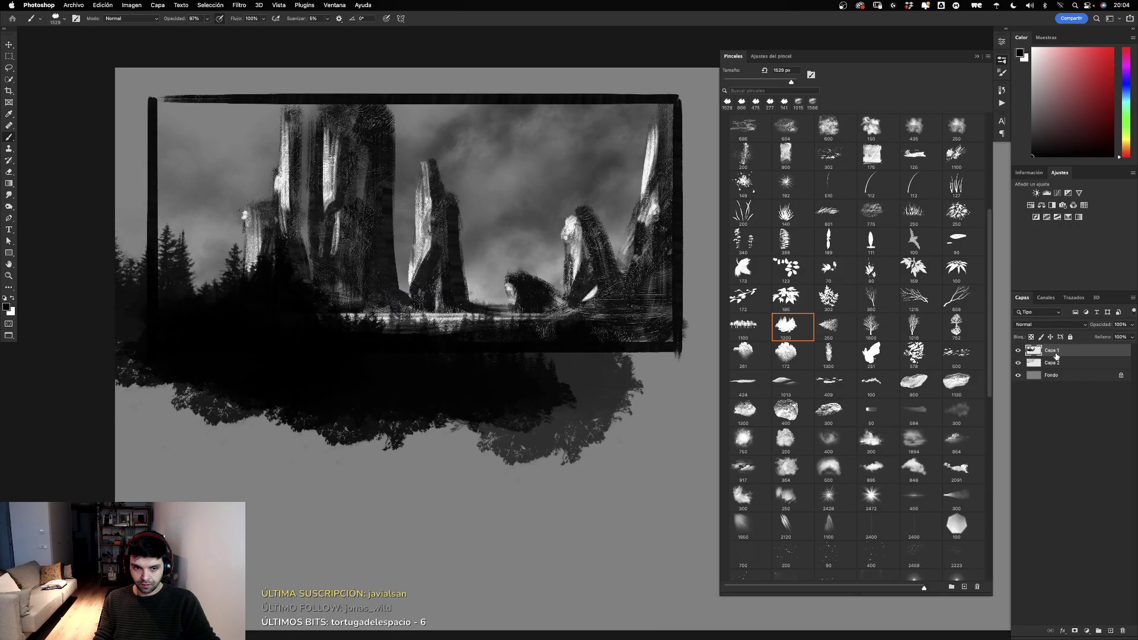
key(ctrl+z)
key(ctrl+z)
key(ctrl+z)
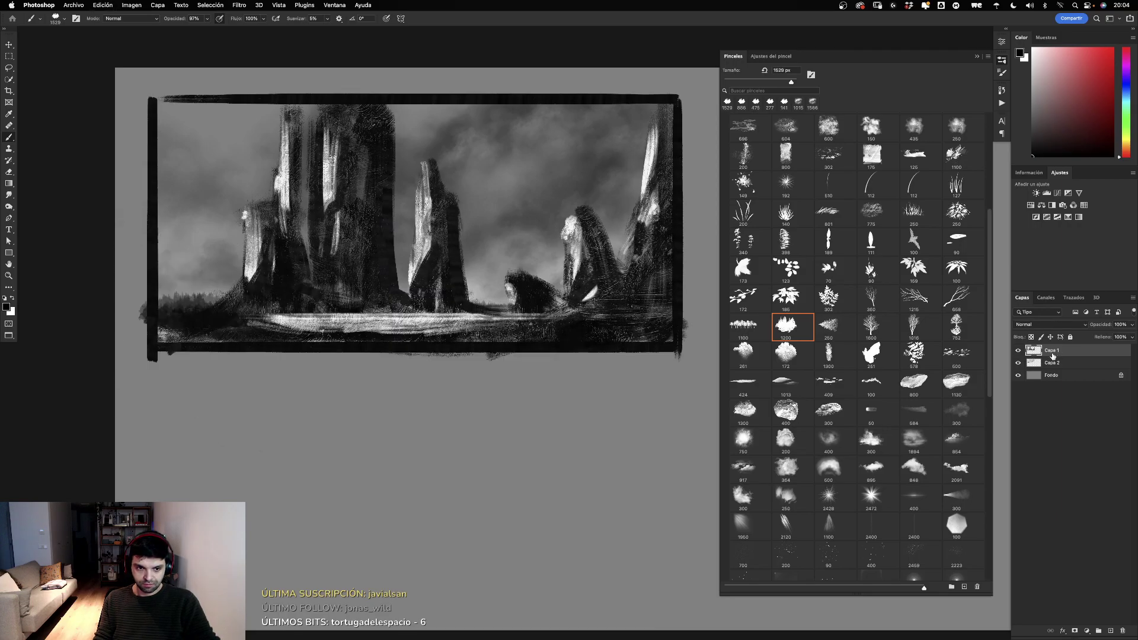
key(ctrl+z)
key(ctrl+z)
key(ctrl+z)
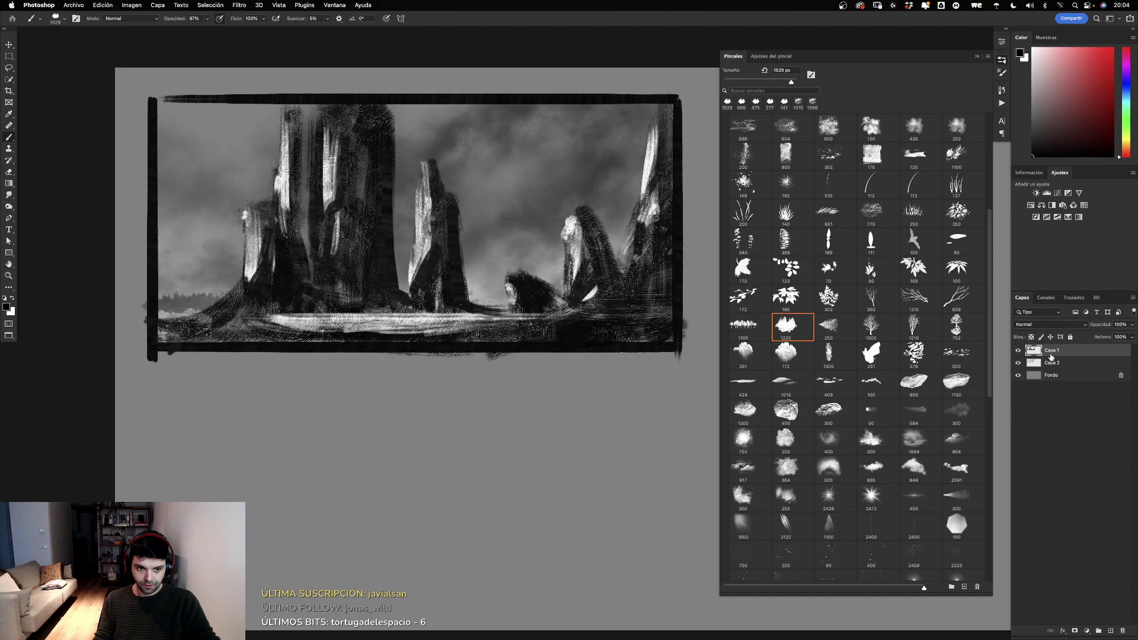
key(ctrl+z)
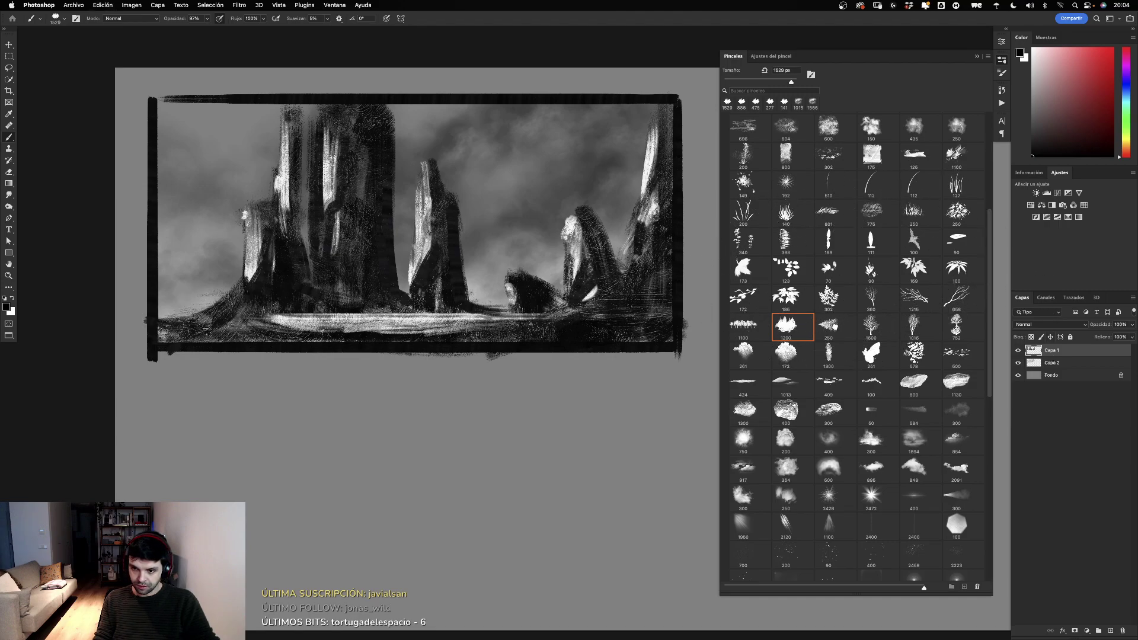
Step: Add small pines along the lower-left ground, middle horizon and frame bottom with a 380 px brush
drag(200, 275, 261, 297)
key(ctrl+z)
mouse_move(163, 288)
mouse_down()
mouse_move(231, 288)
mouse_move(239, 323)
mouse_up()
drag(463, 302, 565, 317)
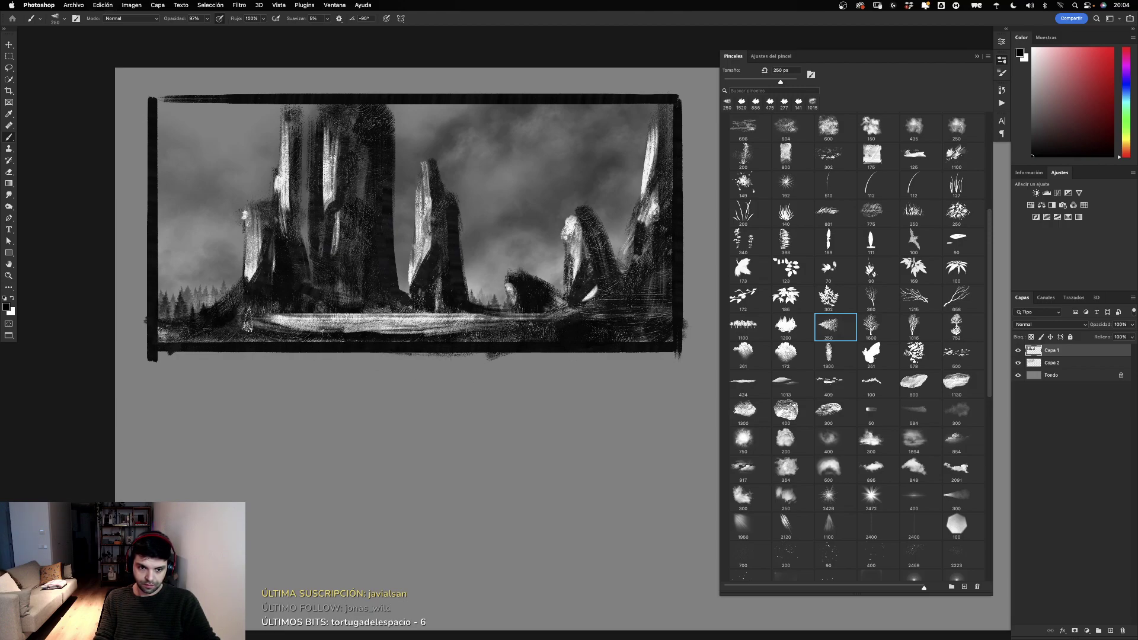
drag(326, 286, 427, 291)
drag(216, 356, 222, 349)
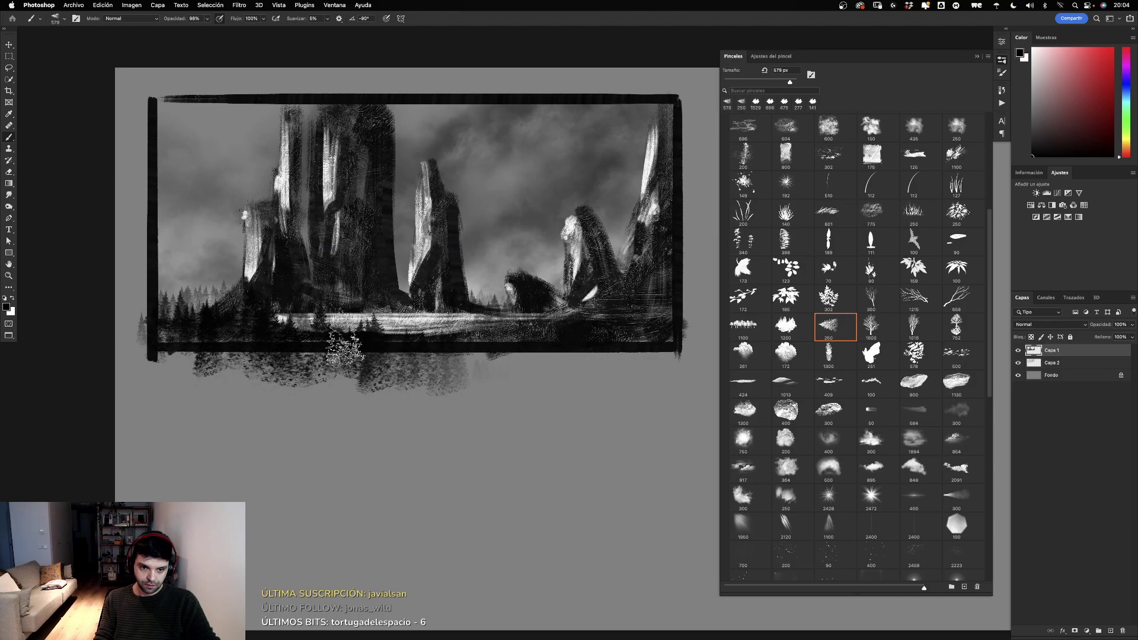
Step: Stamp tall 1672 px pines at the left and pine foliage below the frame's centre
drag(280, 255, 332, 255)
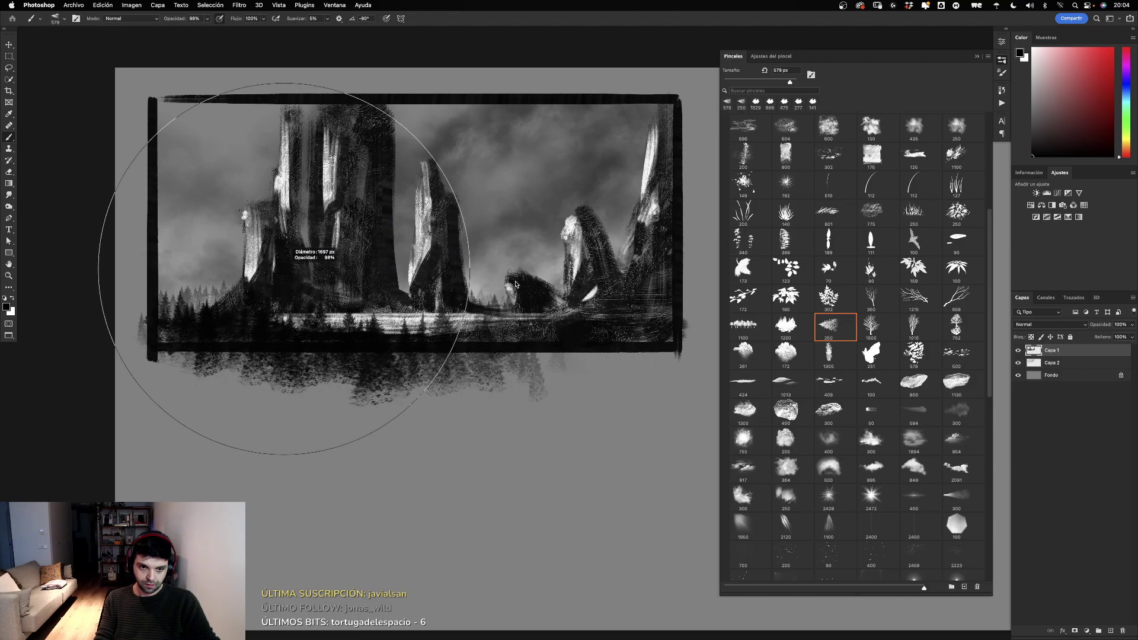
drag(178, 284, 202, 279)
key(super+z)
click(178, 309)
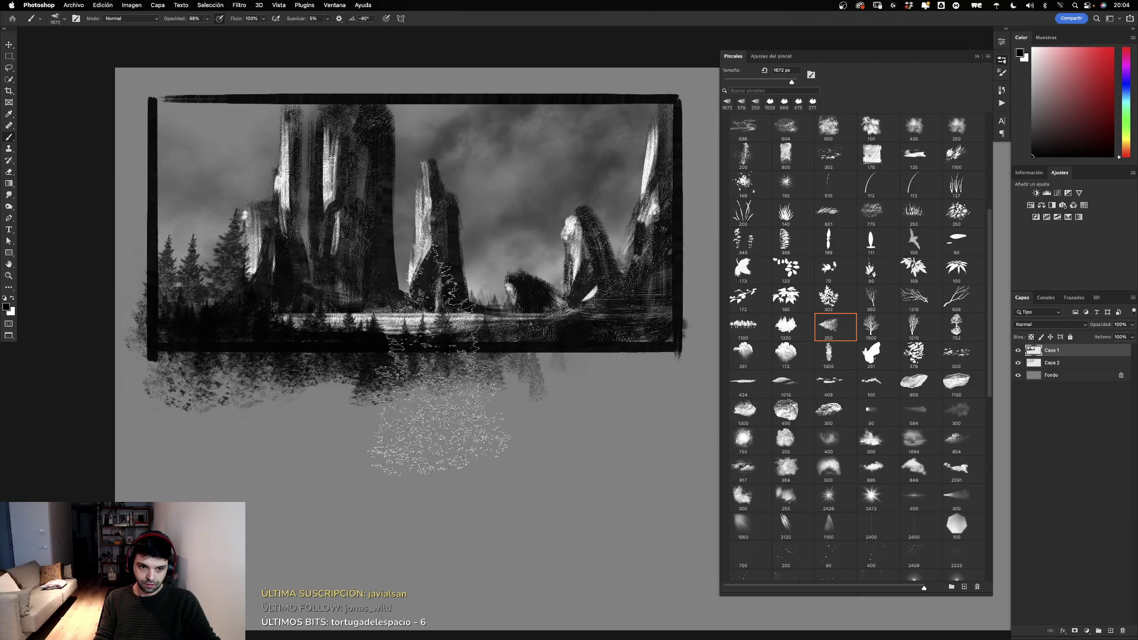
key(super+z)
click(184, 320)
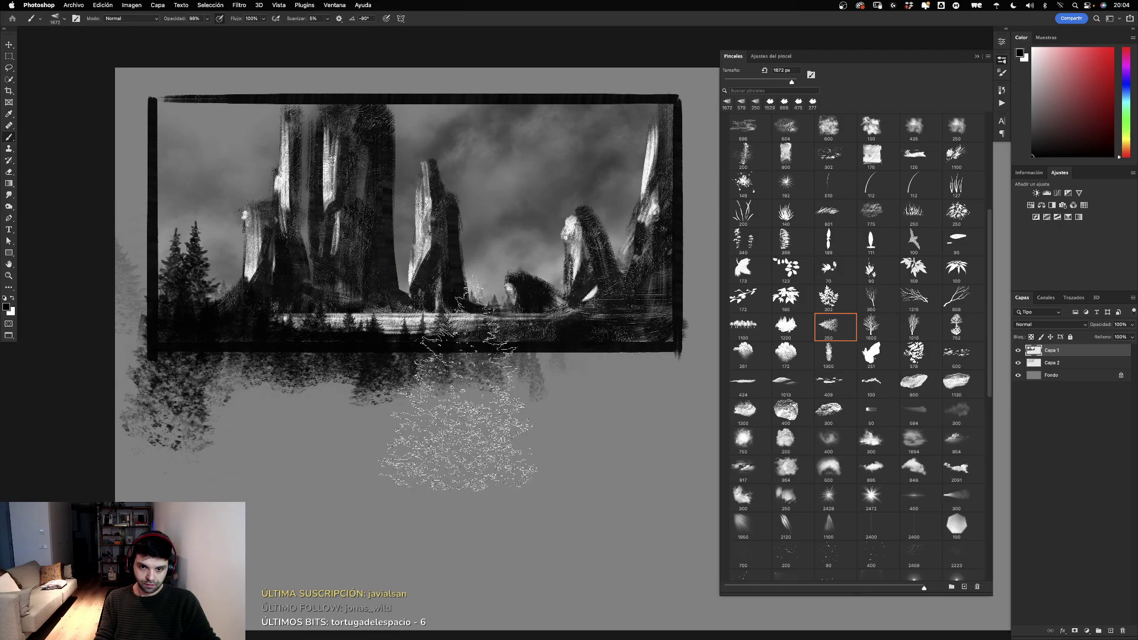
click(457, 379)
drag(460, 370, 534, 397)
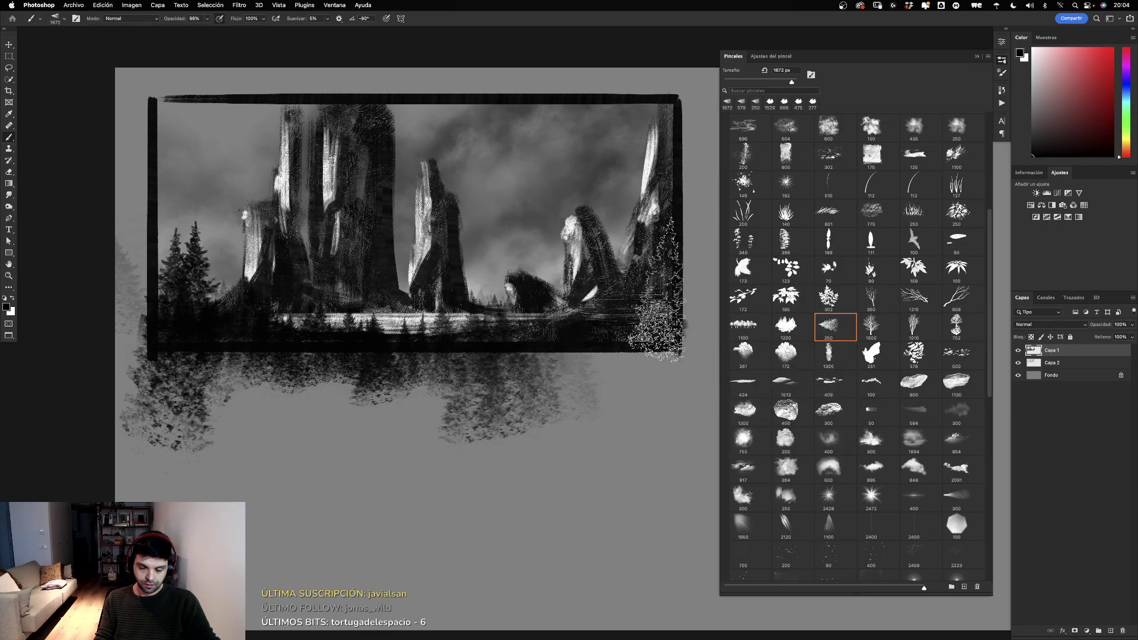
Step: Select inside the frame, invert the selection, and delete all foliage spilling outside the painting
click(9, 56)
drag(156, 97, 679, 344)
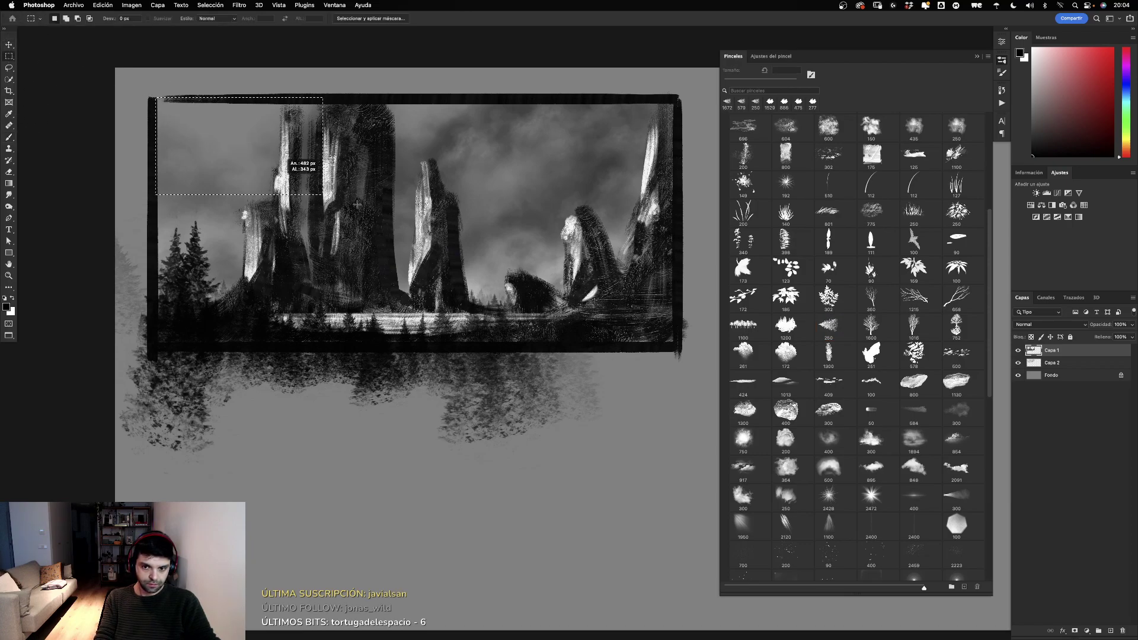
click(210, 5)
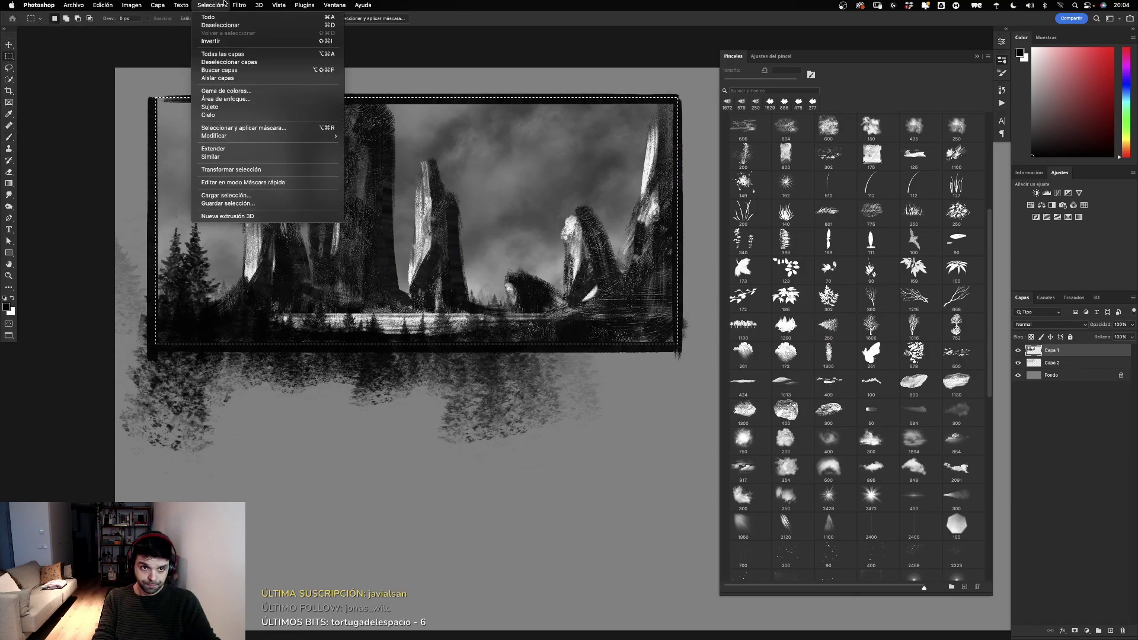
click(228, 45)
key(Delete)
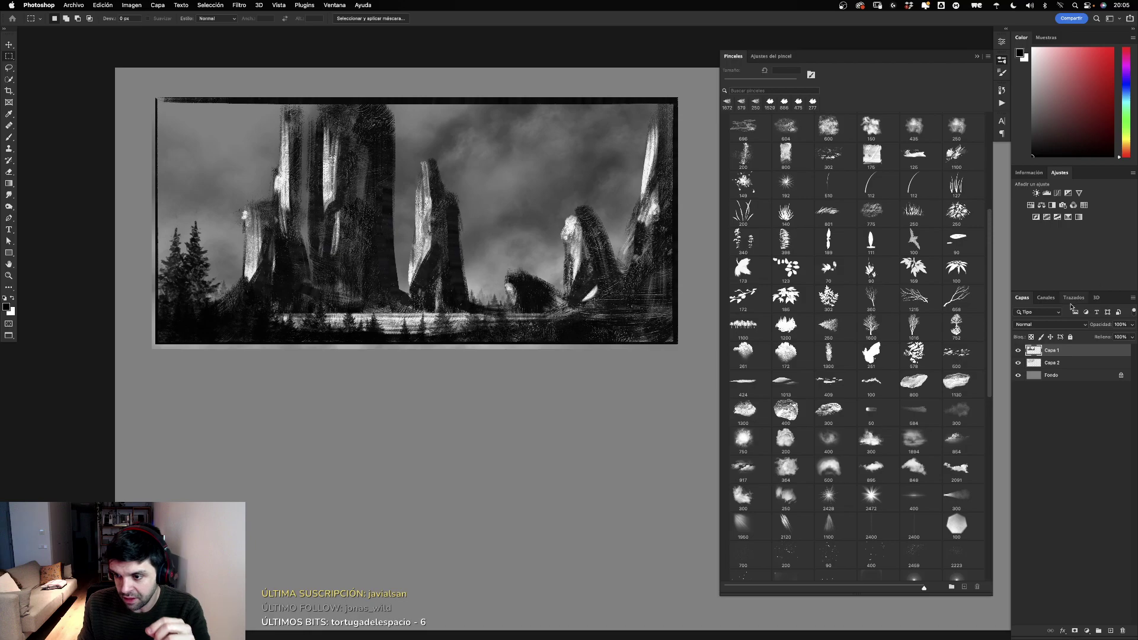
key(b)
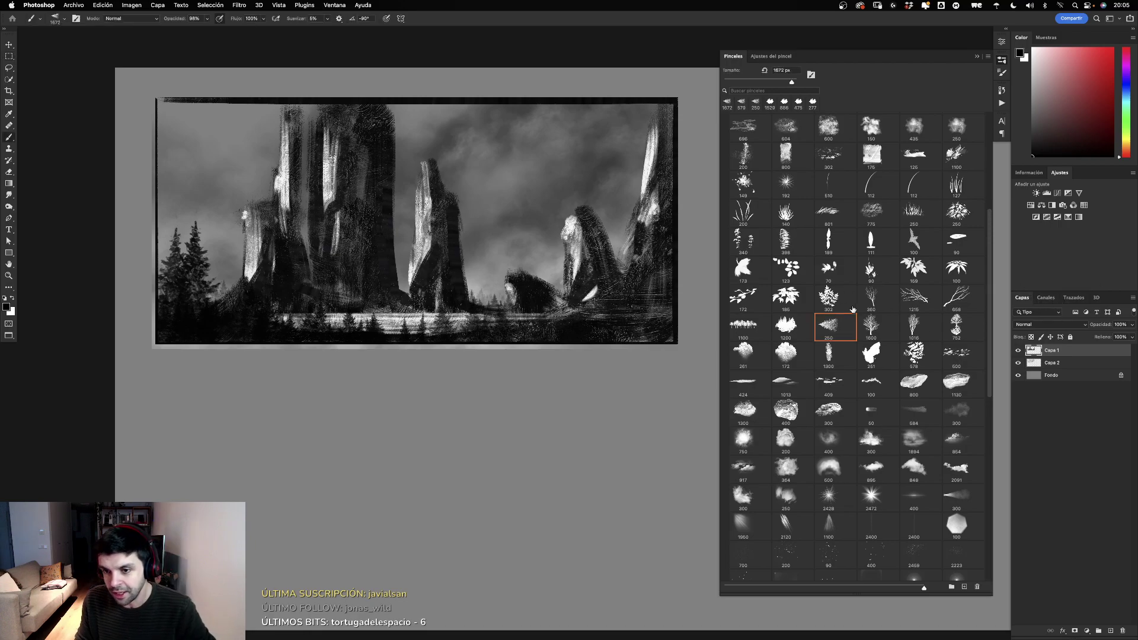
drag(989, 299, 988, 450)
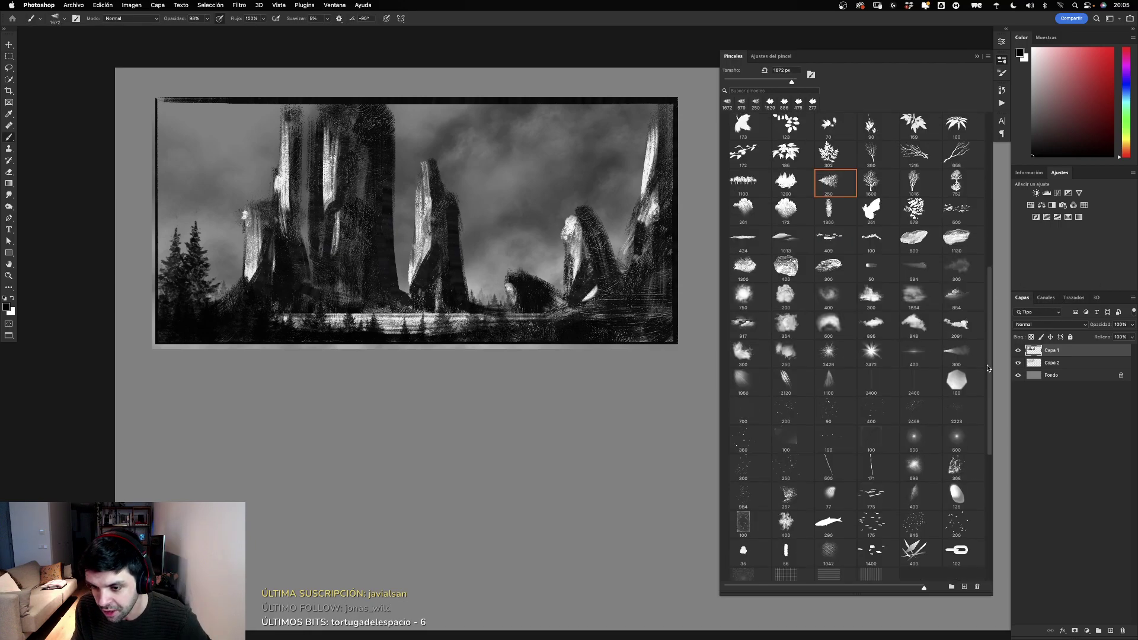
scroll(896, 445, down, 1)
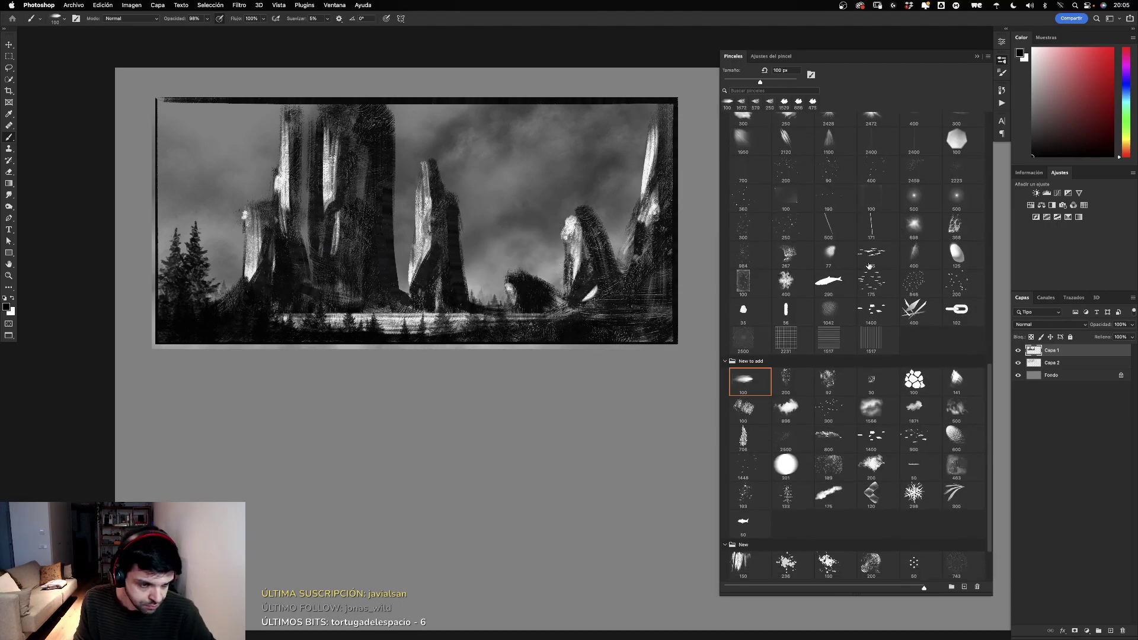
key(x)
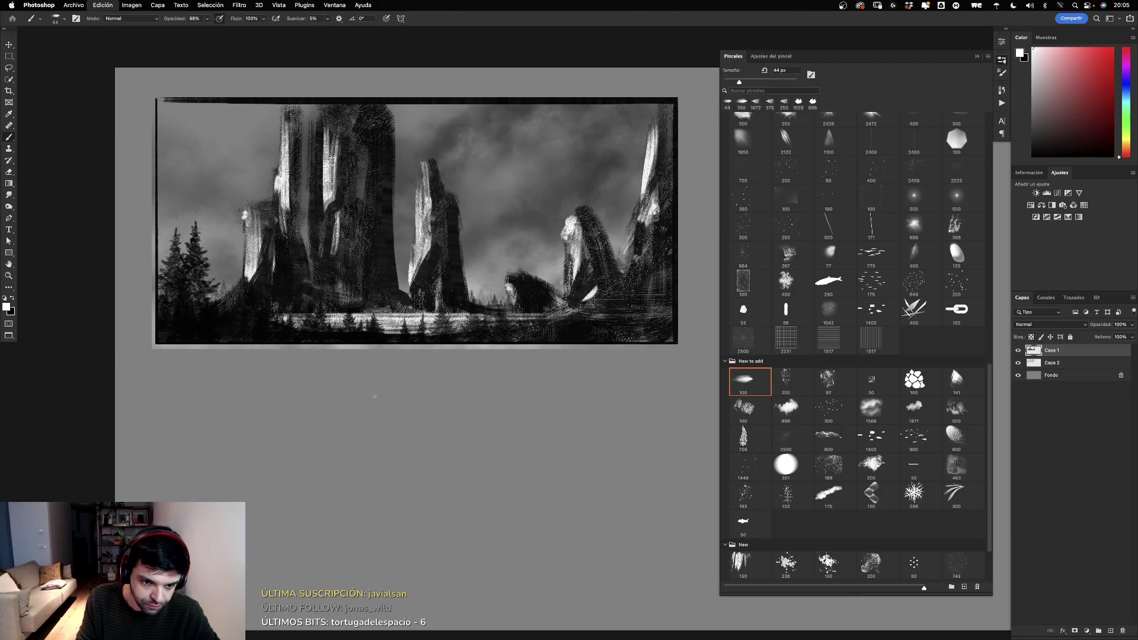
drag(403, 384, 857, 277)
key(ctrl+z)
drag(457, 410, 623, 350)
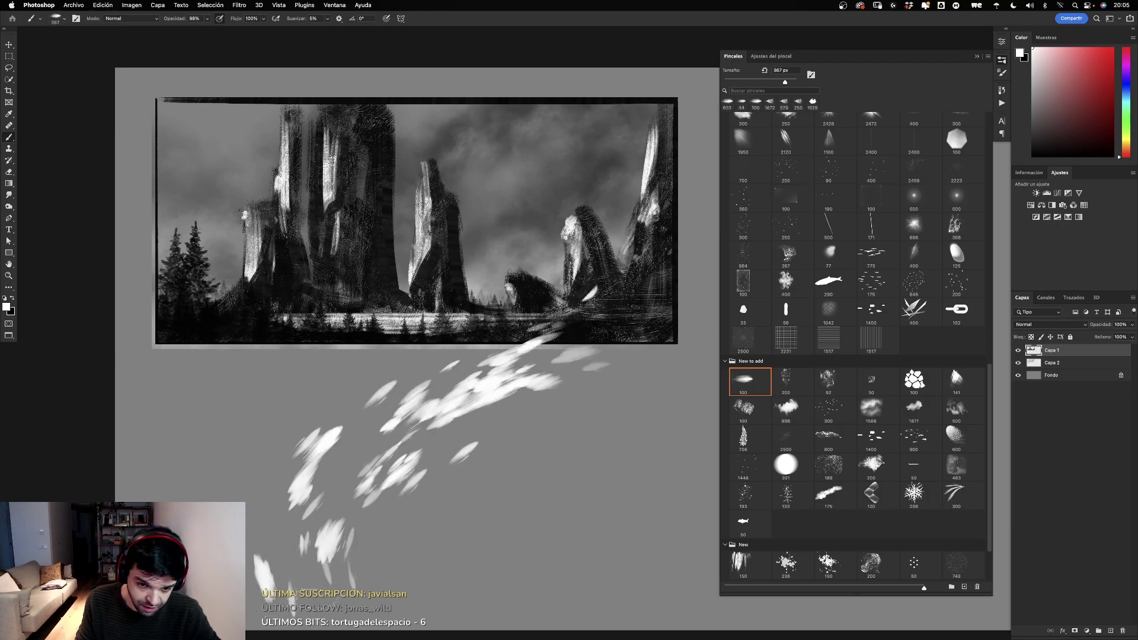
key(ctrl+z)
drag(332, 563, 593, 309)
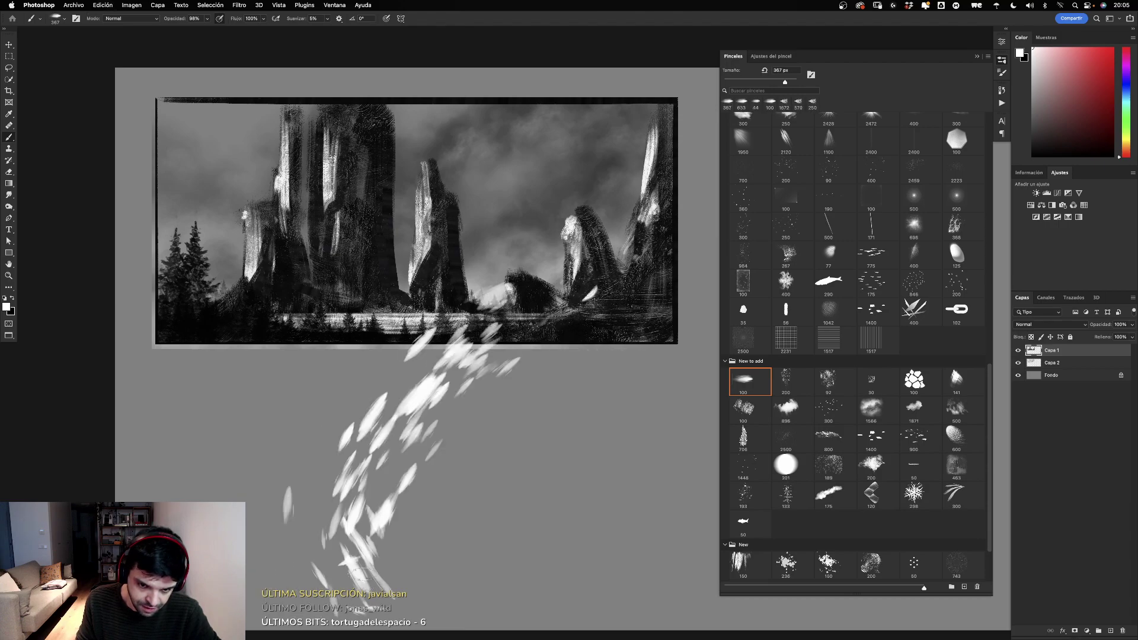
key(ctrl+z)
mouse_move(575, 373)
mouse_down()
mouse_move(330, 559)
mouse_move(557, 255)
mouse_move(320, 593)
mouse_move(626, 277)
mouse_up()
key(ctrl+z)
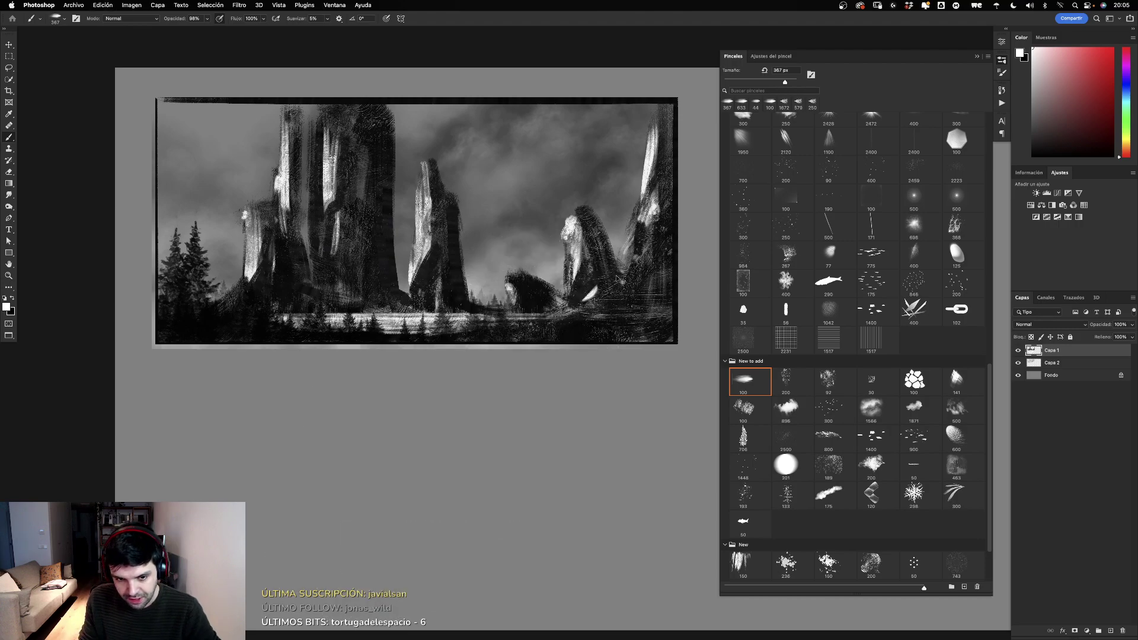
mouse_move(403, 261)
mouse_down()
mouse_move(249, 474)
mouse_move(674, 127)
mouse_move(255, 581)
mouse_move(647, 249)
mouse_move(700, 178)
mouse_move(415, 415)
mouse_up()
key(ctrl+z)
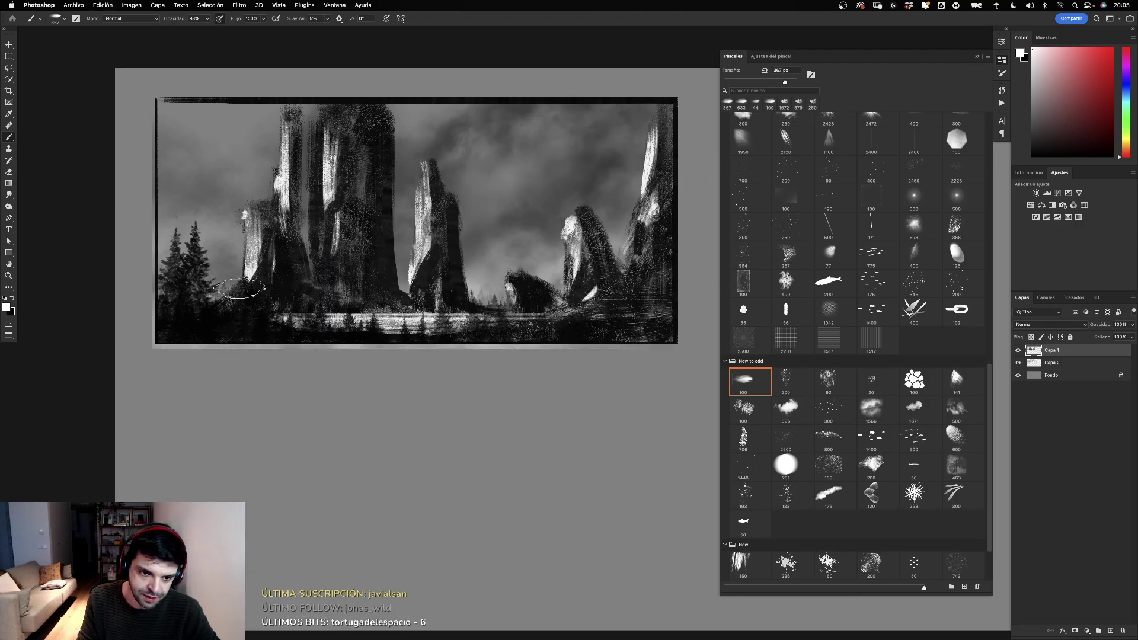
Step: Shrink the brush to about 191 px and trial light strokes on the rocks, undoing them
drag(218, 259, 162, 257)
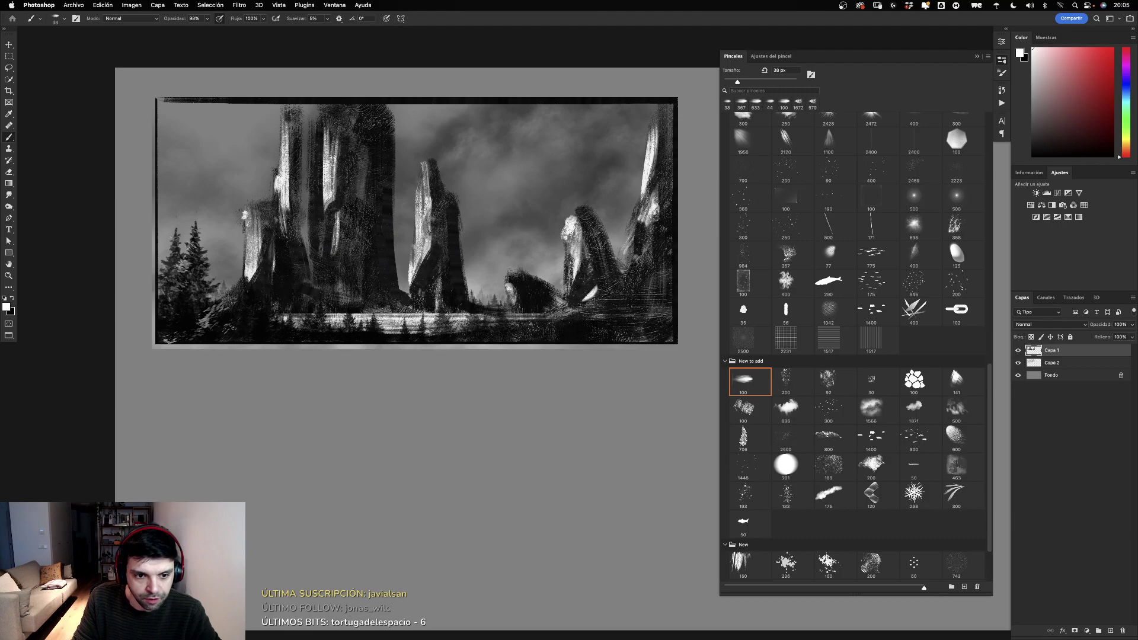
drag(261, 287, 240, 296)
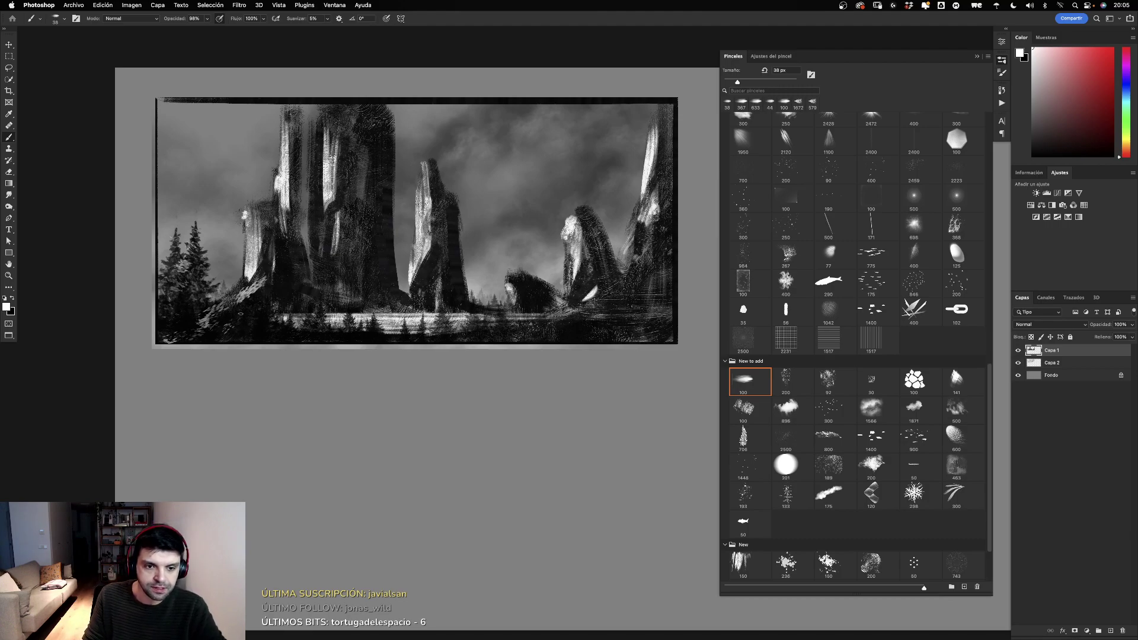
key(ctrl+z)
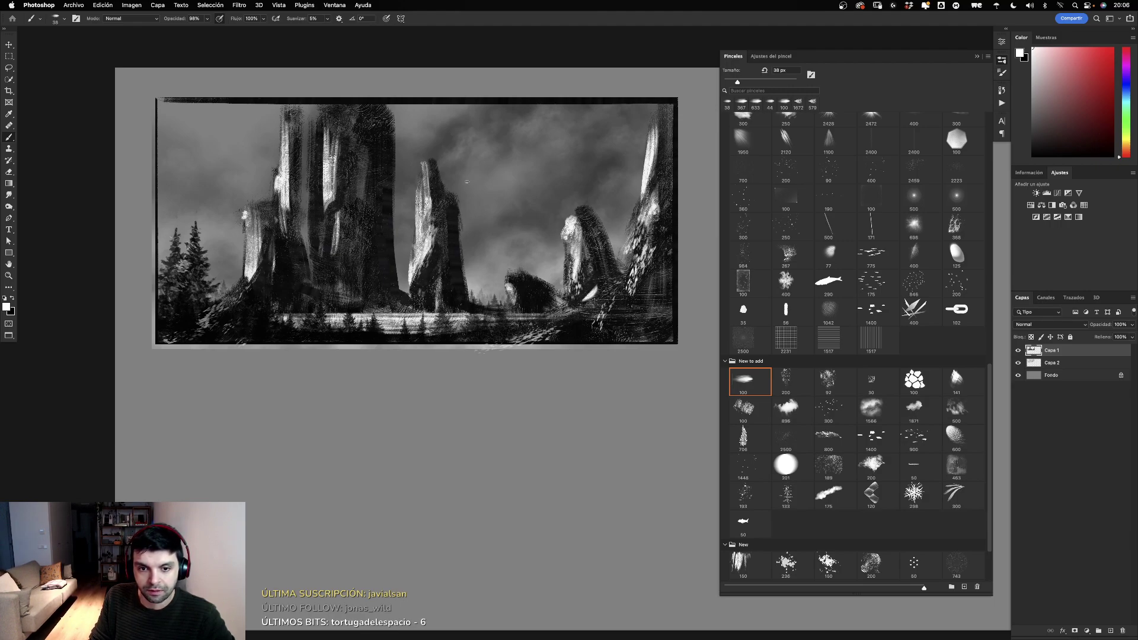
key(ctrl+z)
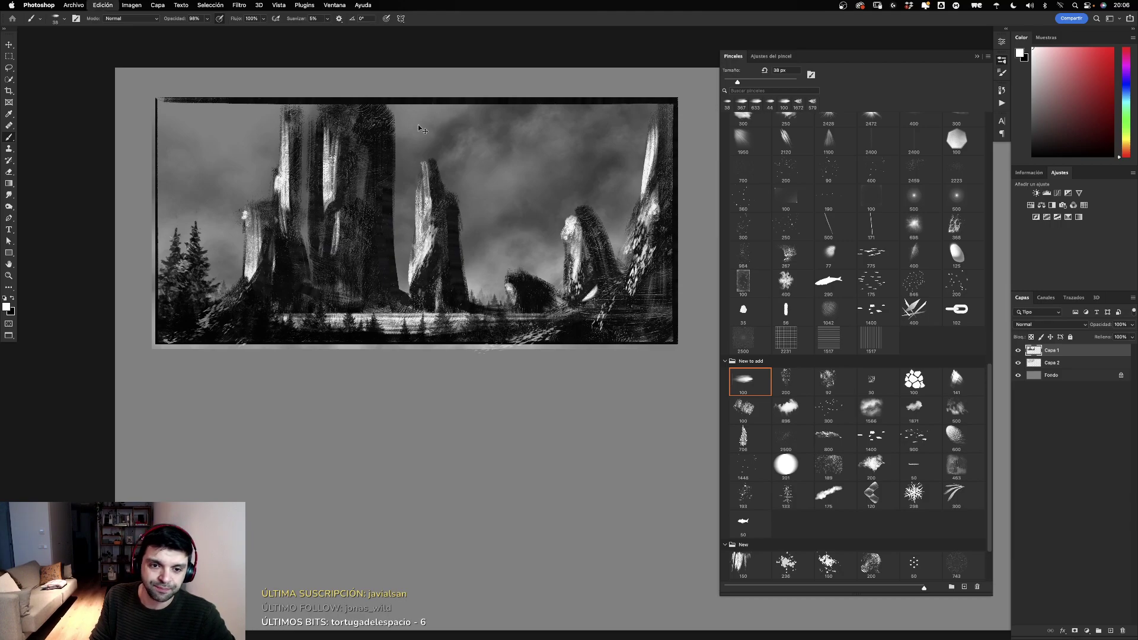
key(ctrl+shift+z)
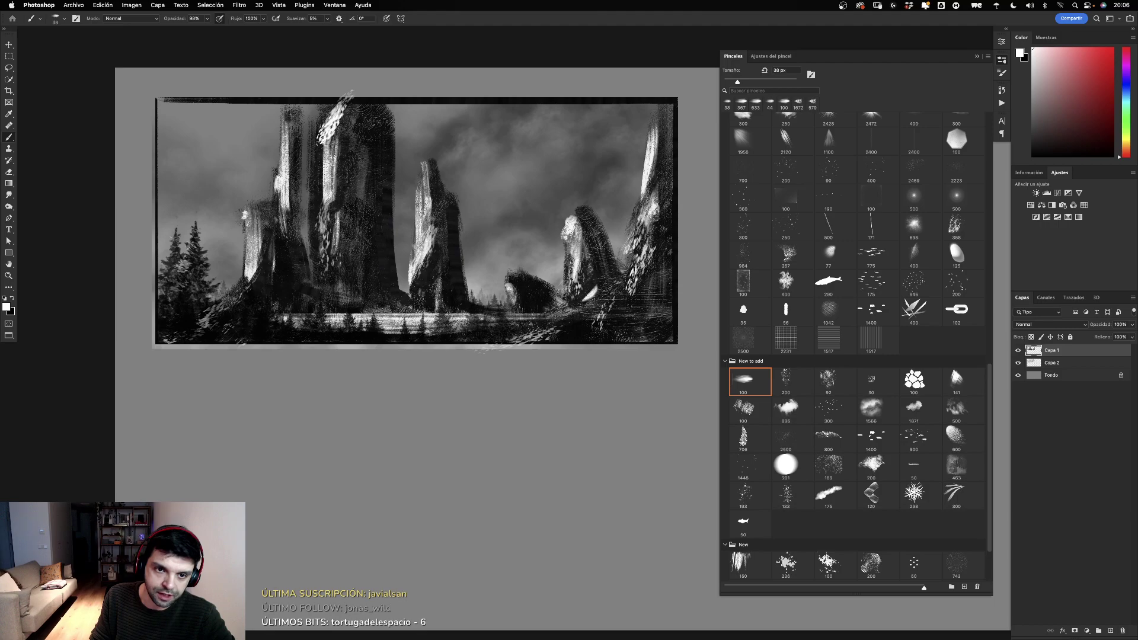
key(ctrl+z)
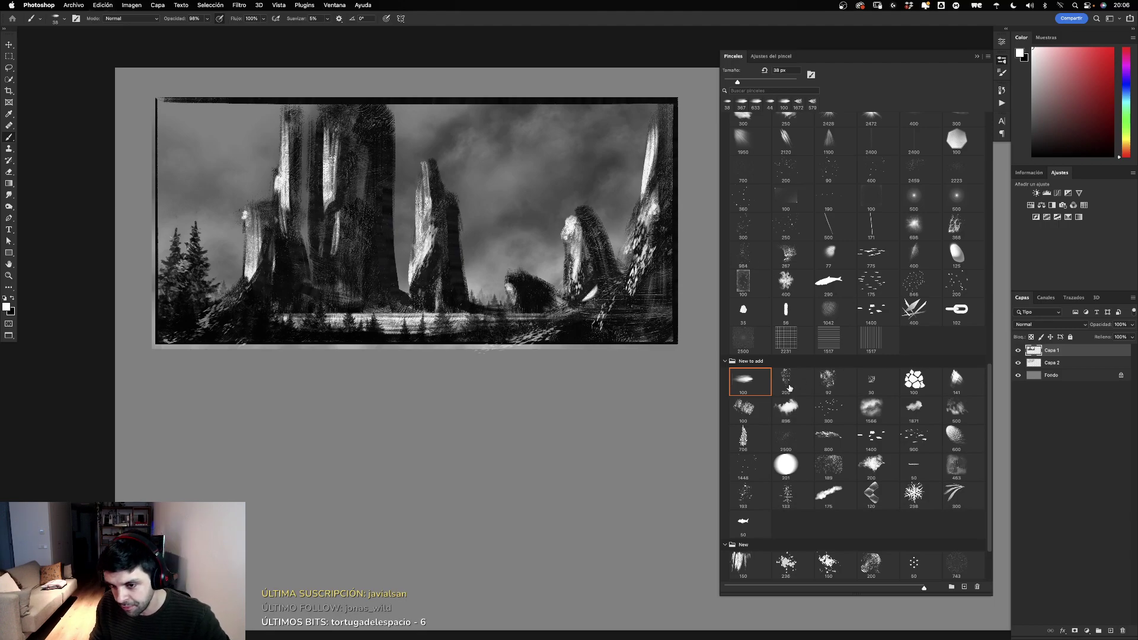
Step: Try the 200, 800 and 193 px brush presets with test scatter strokes, undoing them
key(period)
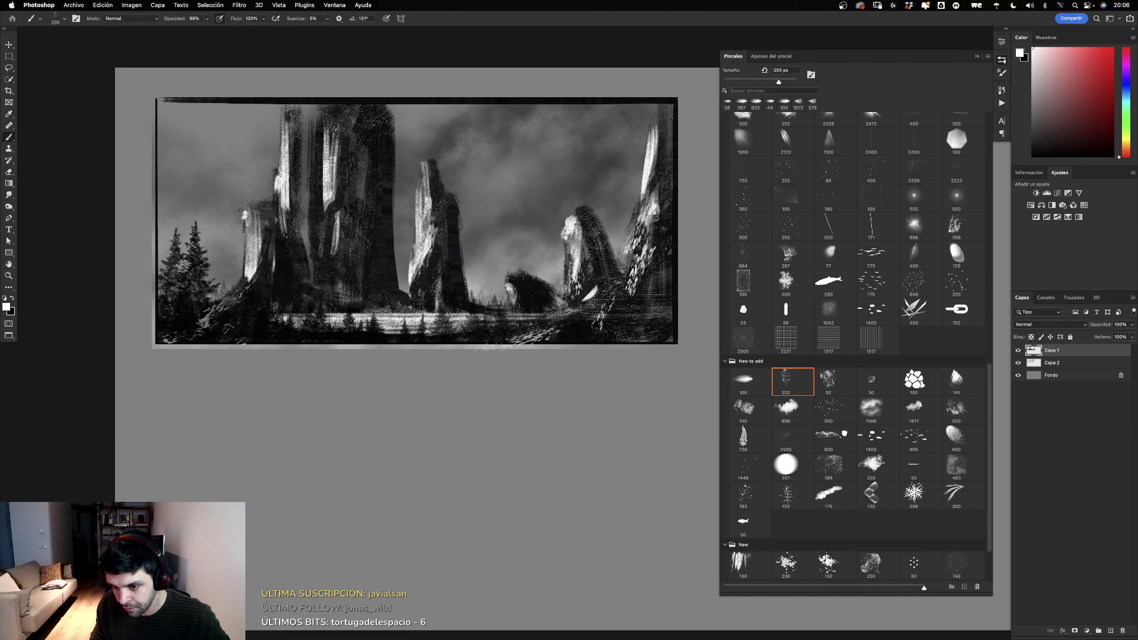
click(843, 434)
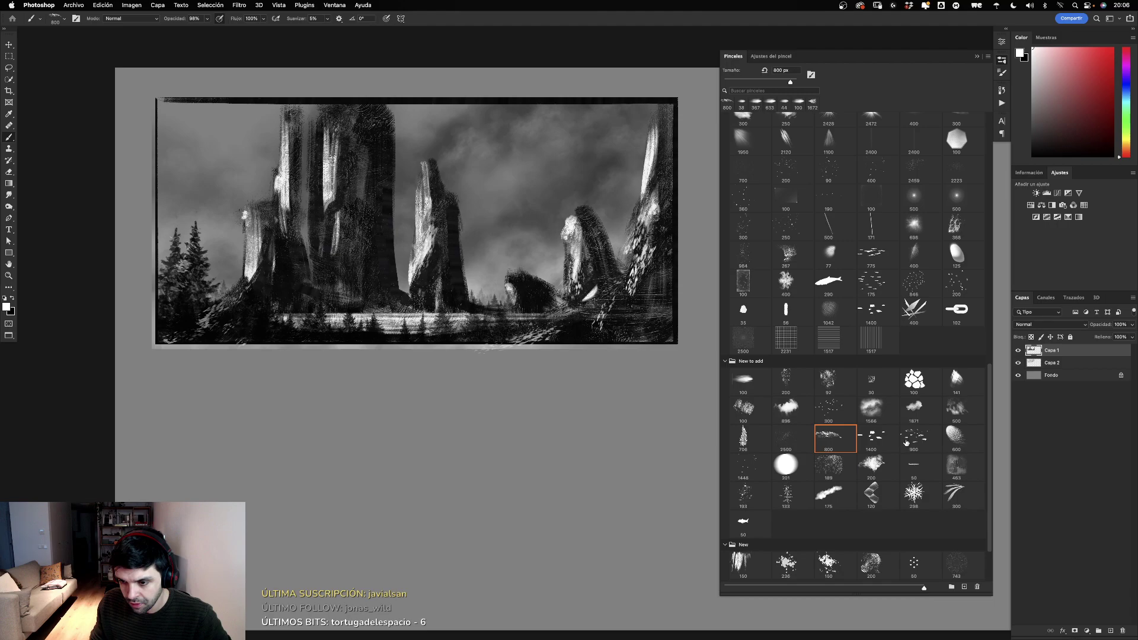
click(747, 499)
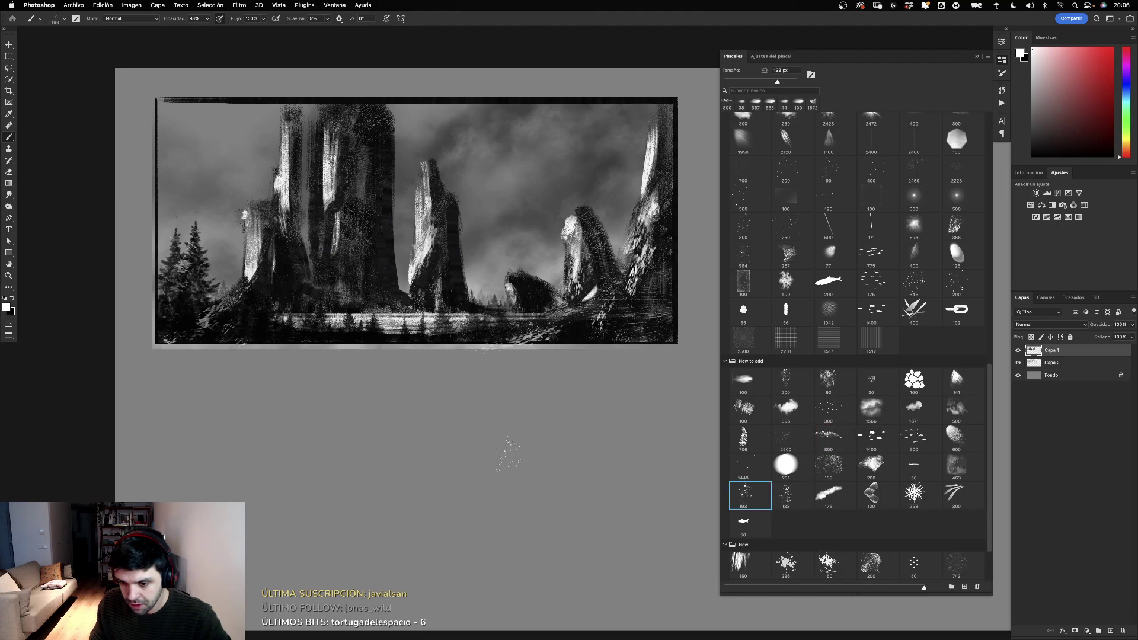
mouse_move(521, 409)
mouse_down()
mouse_move(374, 483)
mouse_move(356, 558)
mouse_up()
key(super+z)
key(super+z)
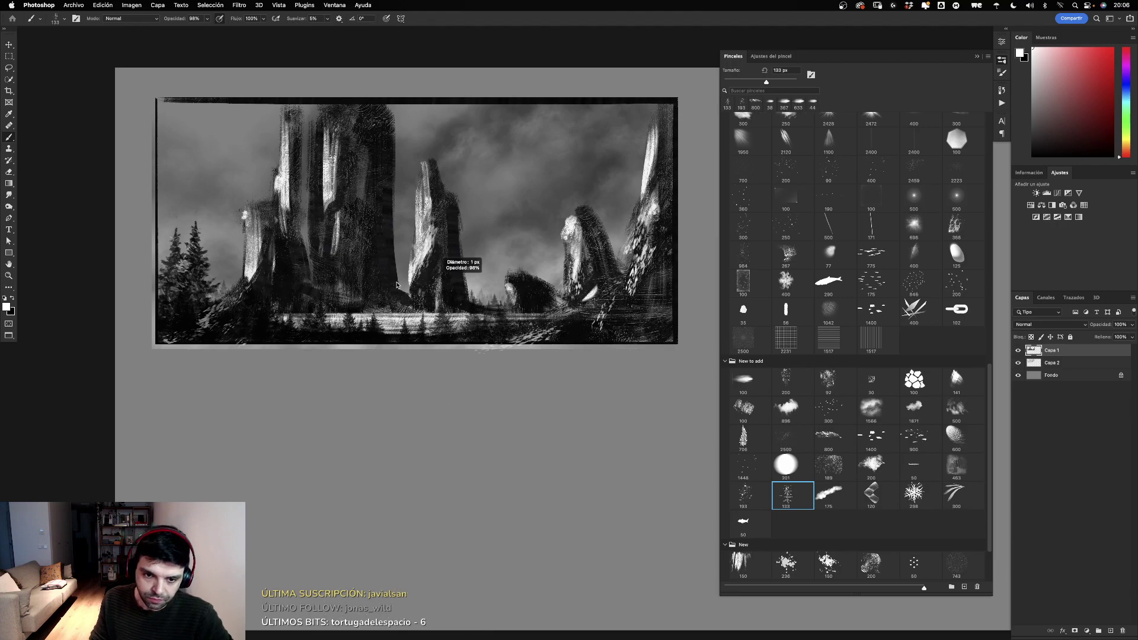
drag(287, 276, 288, 304)
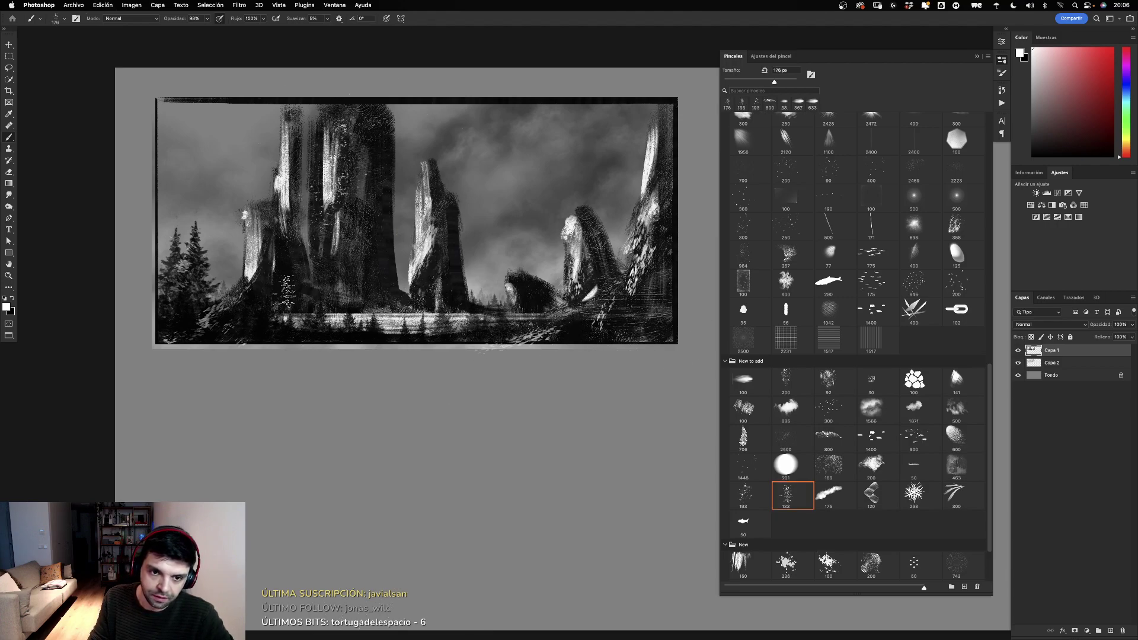
key(super+z)
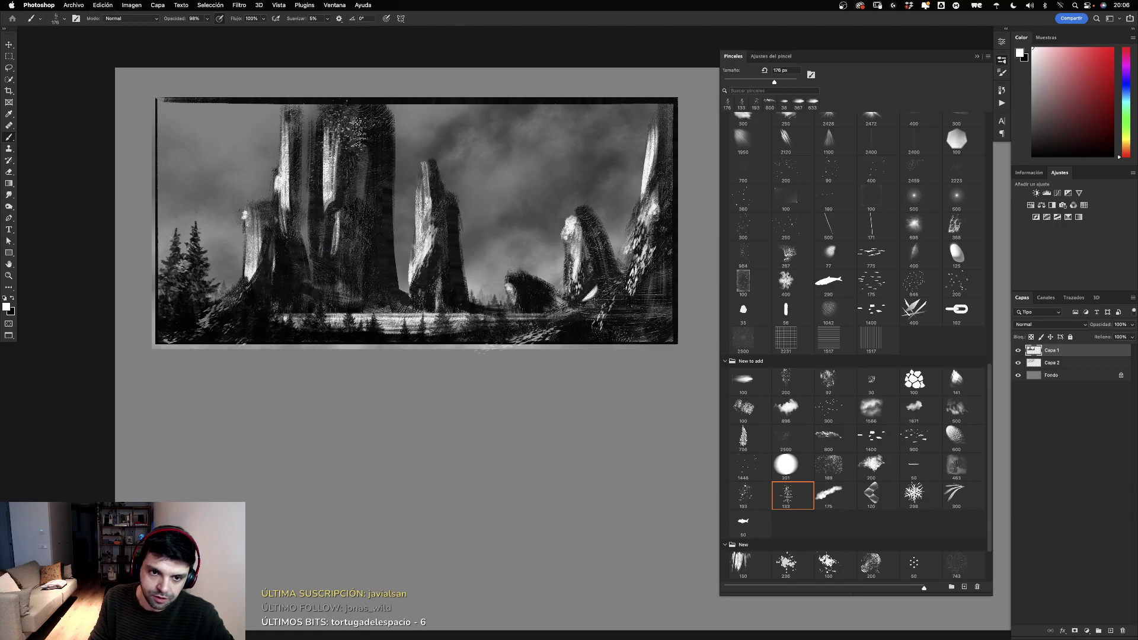
key(super+z)
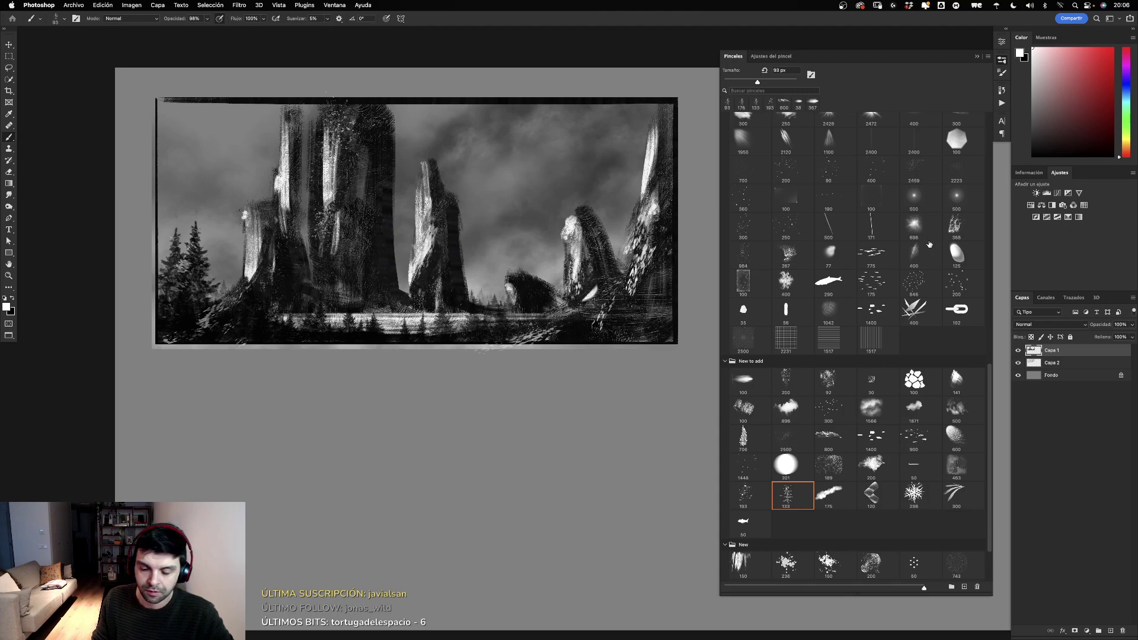
Step: Trial the 500 px cloud brush over the scene, undoing both strokes
click(957, 408)
mouse_move(504, 267)
mouse_down()
mouse_move(399, 283)
mouse_move(563, 332)
mouse_up()
key(super+z)
drag(509, 276, 593, 332)
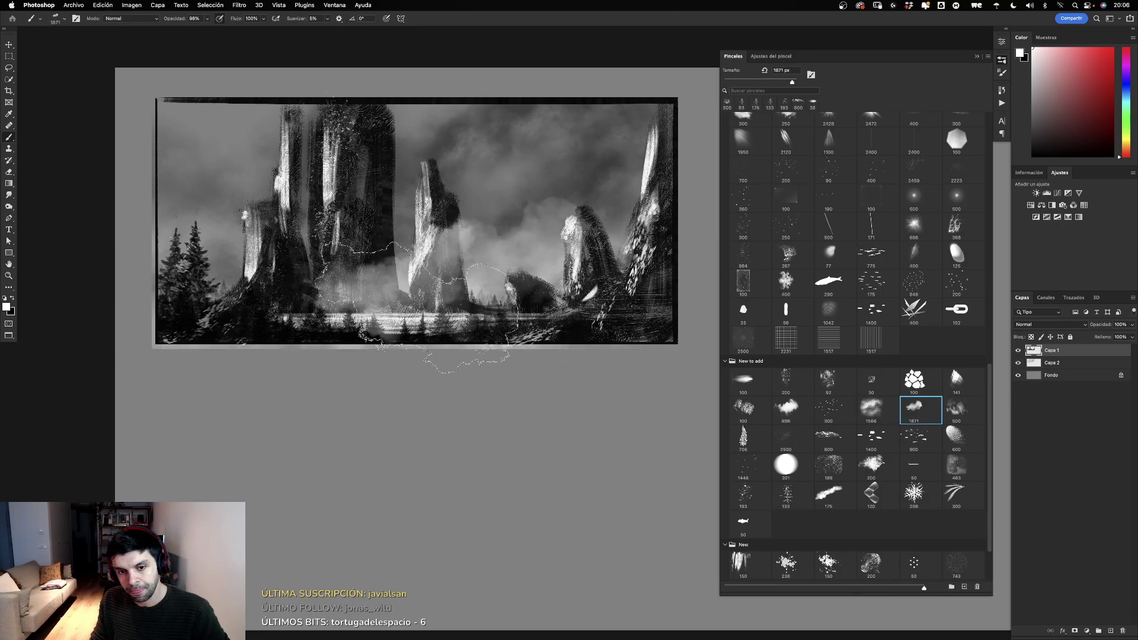
key(super+z)
Step: Try the 1566 and 896 px cloud brushes for mist, undoing each stroke
click(871, 409)
drag(512, 260, 450, 320)
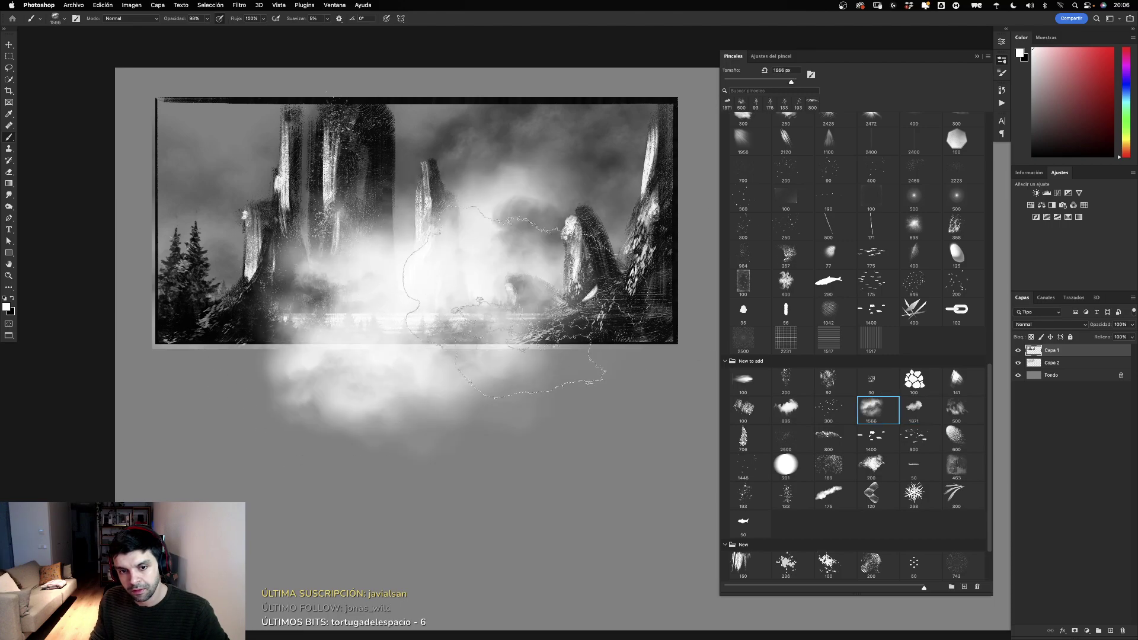
key(super+z)
click(796, 412)
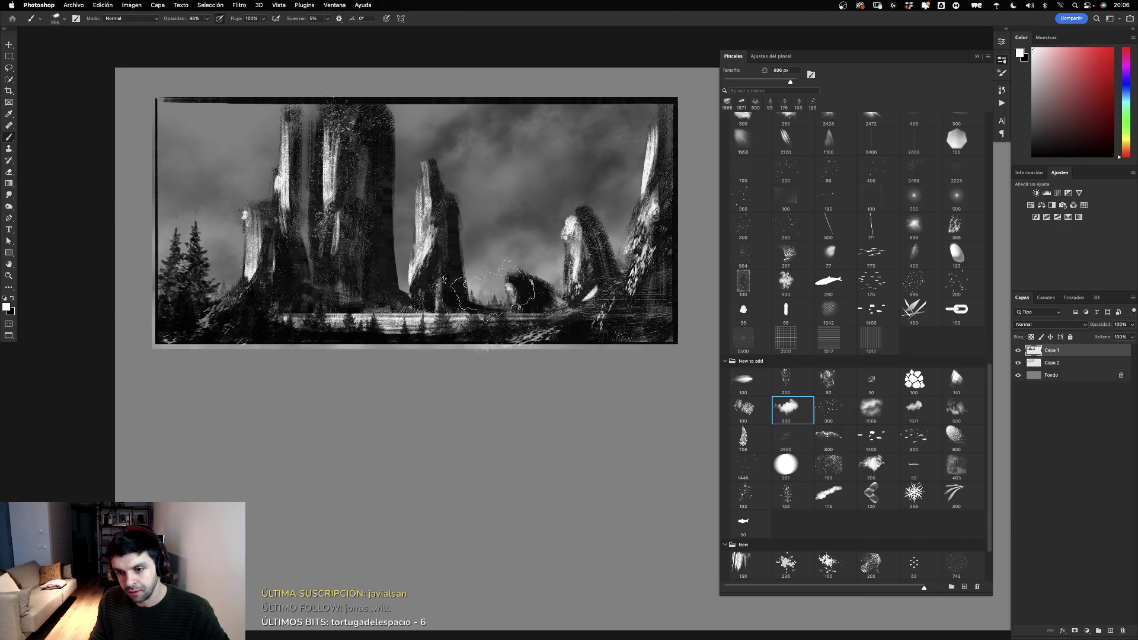
drag(279, 356, 569, 332)
key(super+z)
Step: Try the 141 and 92 px presets for white light-ray streaks across the rocks, undoing them
click(957, 383)
mouse_move(637, 258)
mouse_down()
mouse_move(300, 326)
mouse_move(652, 190)
mouse_up()
key(super+z)
click(829, 383)
drag(278, 332, 623, 199)
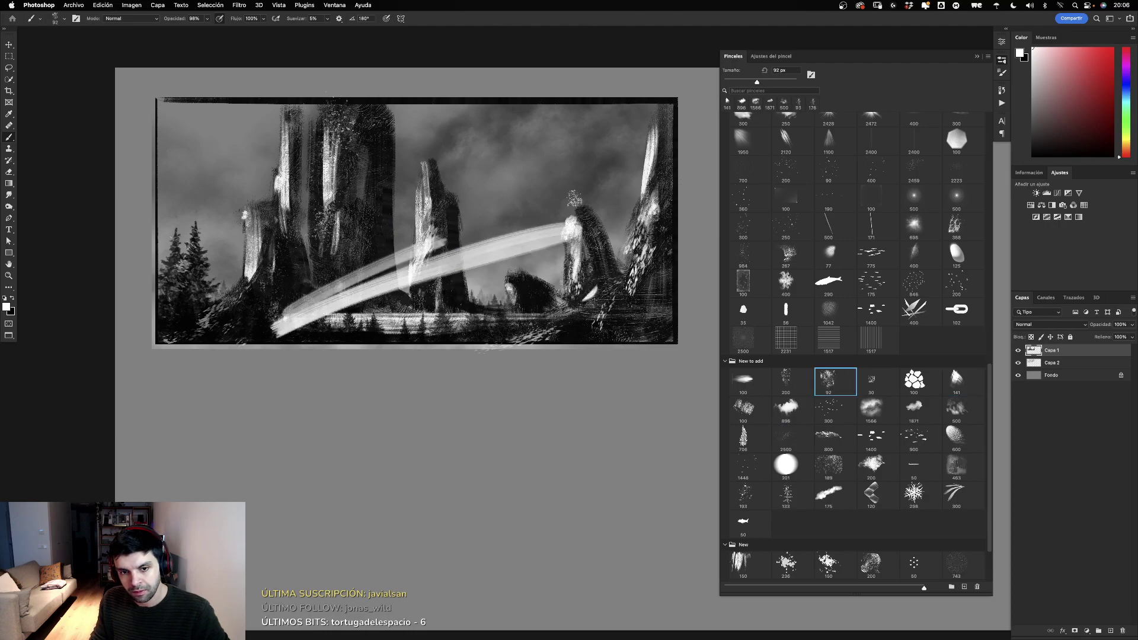
key(super+z)
Step: Try diagonal light rays with the 200 px preset and a faint 423 px light band, undoing both
click(786, 380)
drag(306, 320, 554, 232)
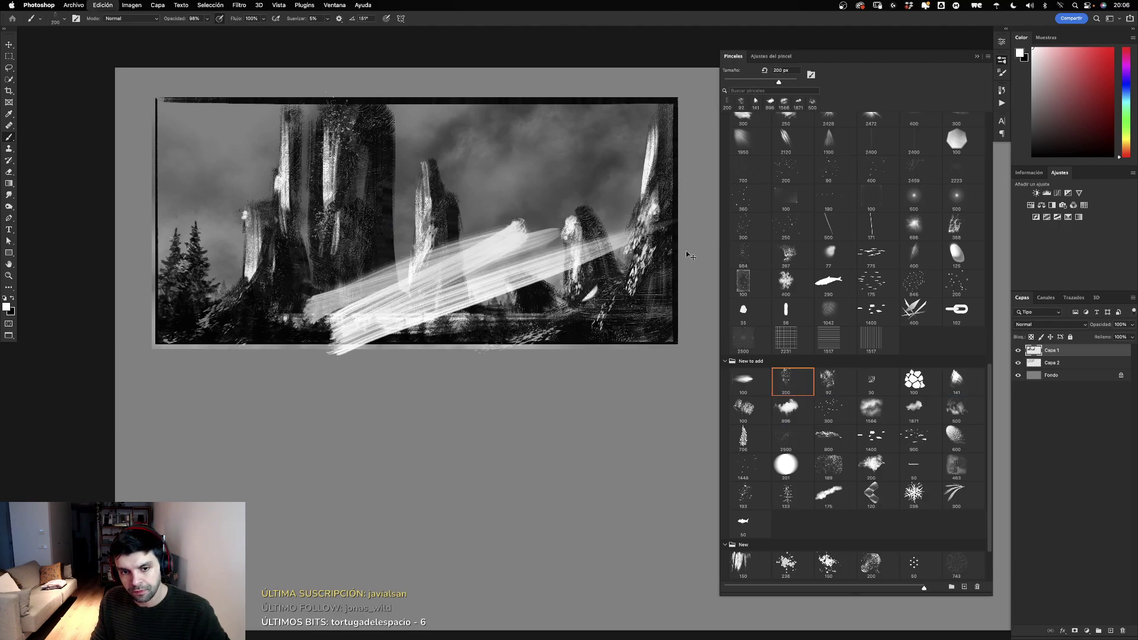
key(super+z)
drag(296, 329, 653, 314)
key(super+z)
drag(380, 314, 702, 290)
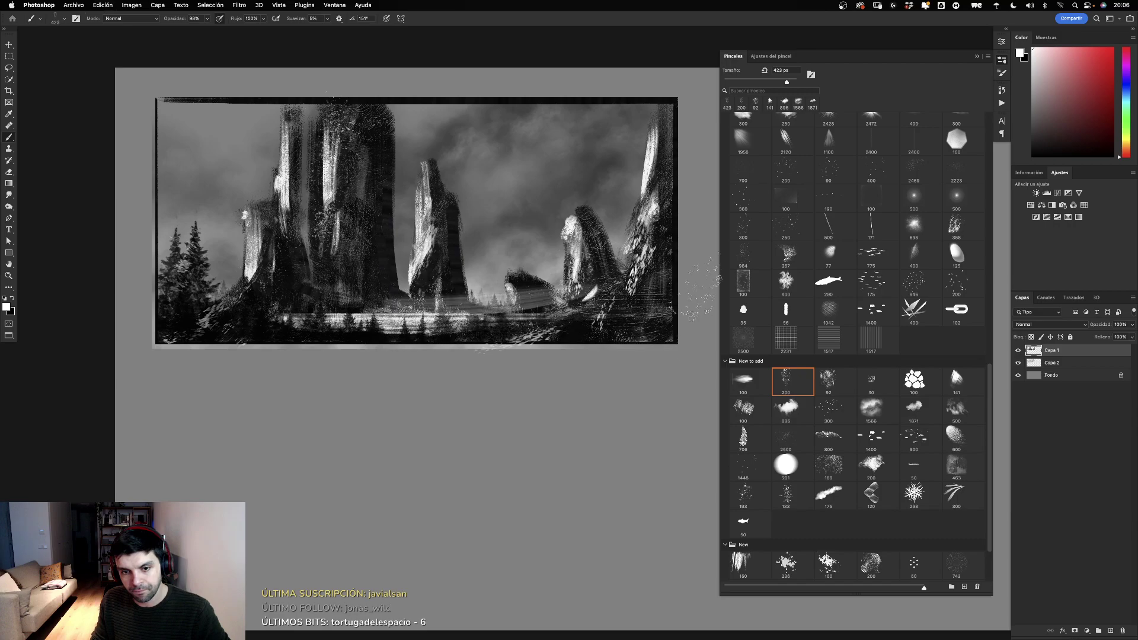
key(super+z)
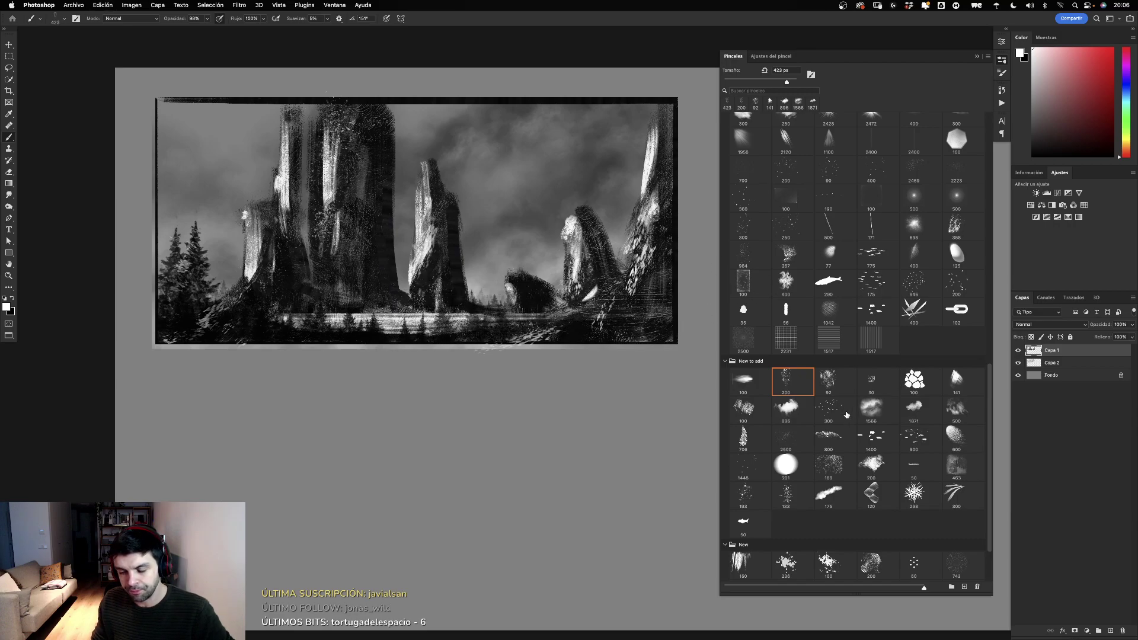
Step: Test the 2500 px speckle, 463 px and 500 px fog brushes, undoing each stroke
click(785, 437)
click(513, 280)
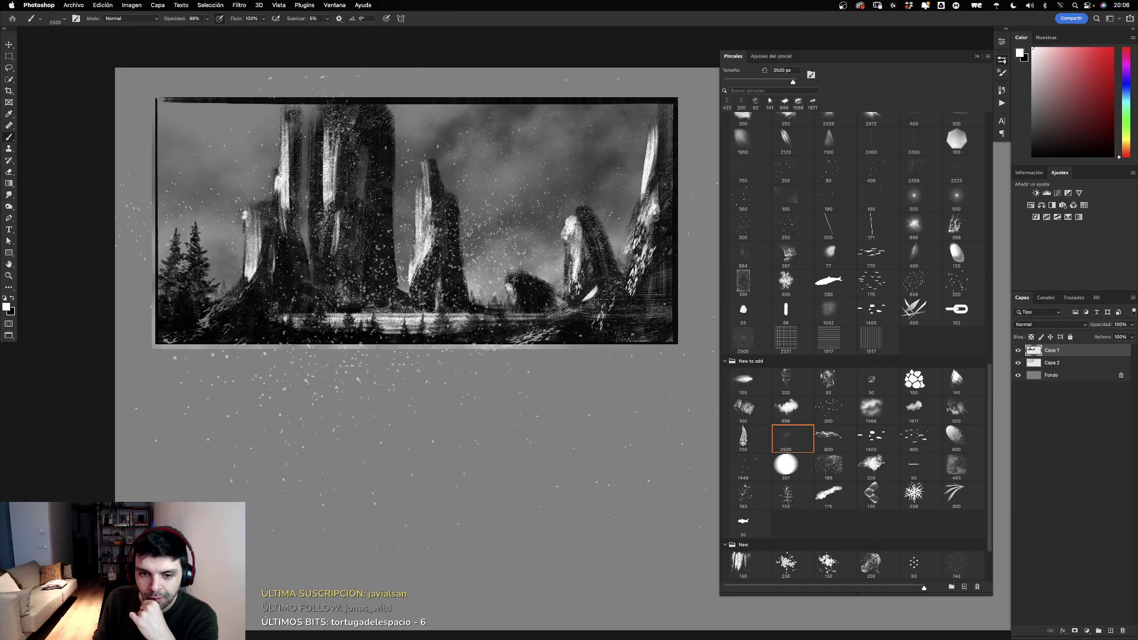
key(super+z)
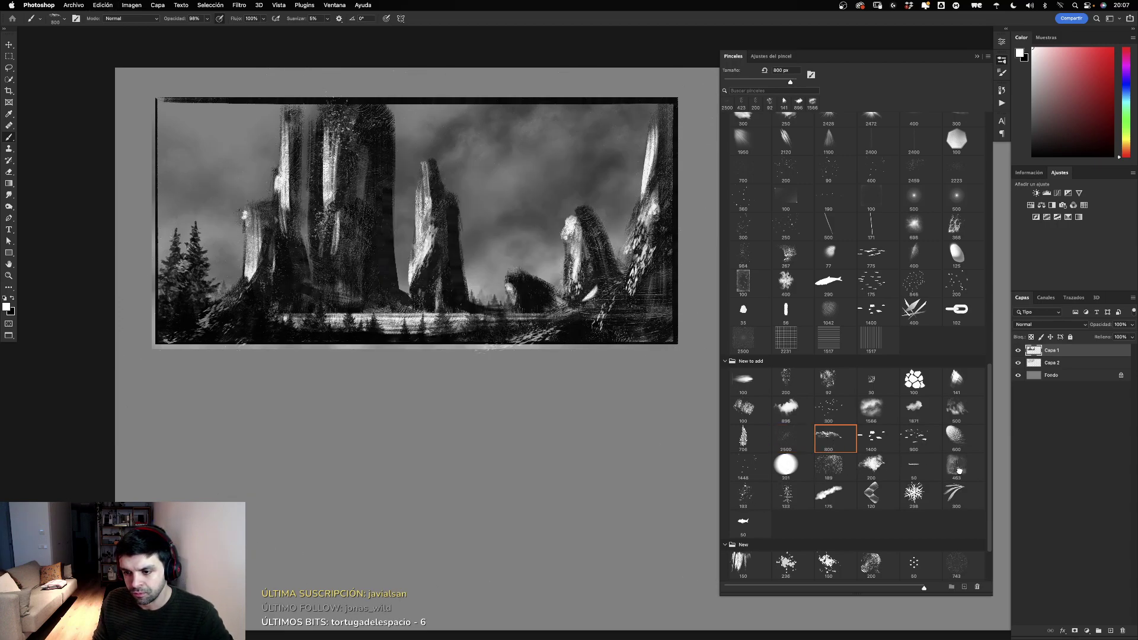
click(959, 468)
drag(572, 285, 172, 338)
key(super+z)
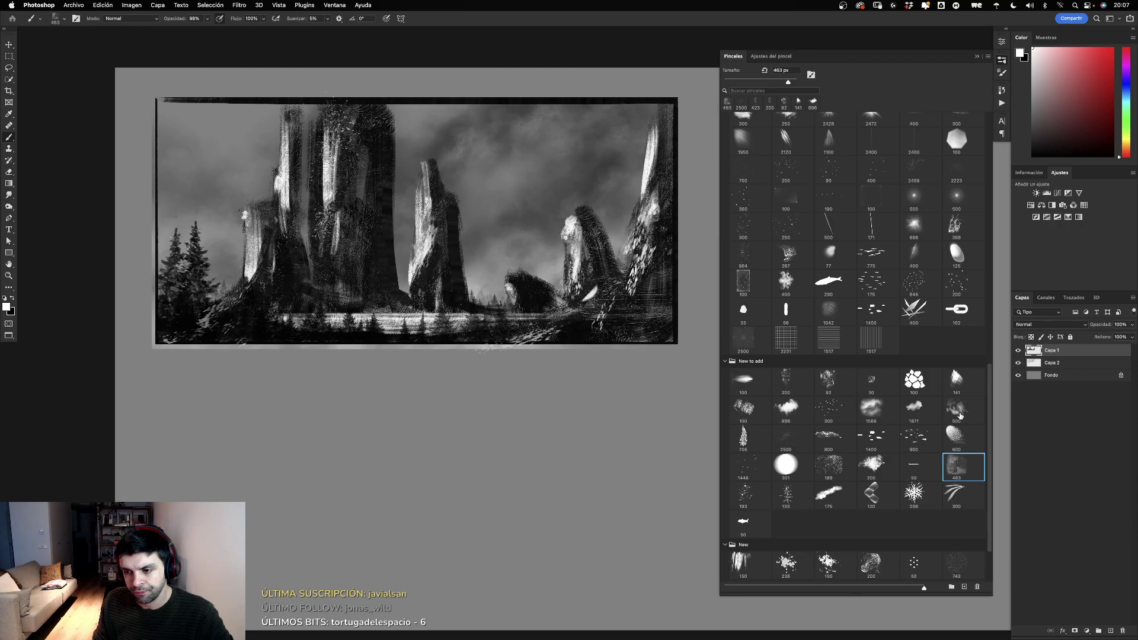
click(960, 416)
drag(599, 273, 691, 282)
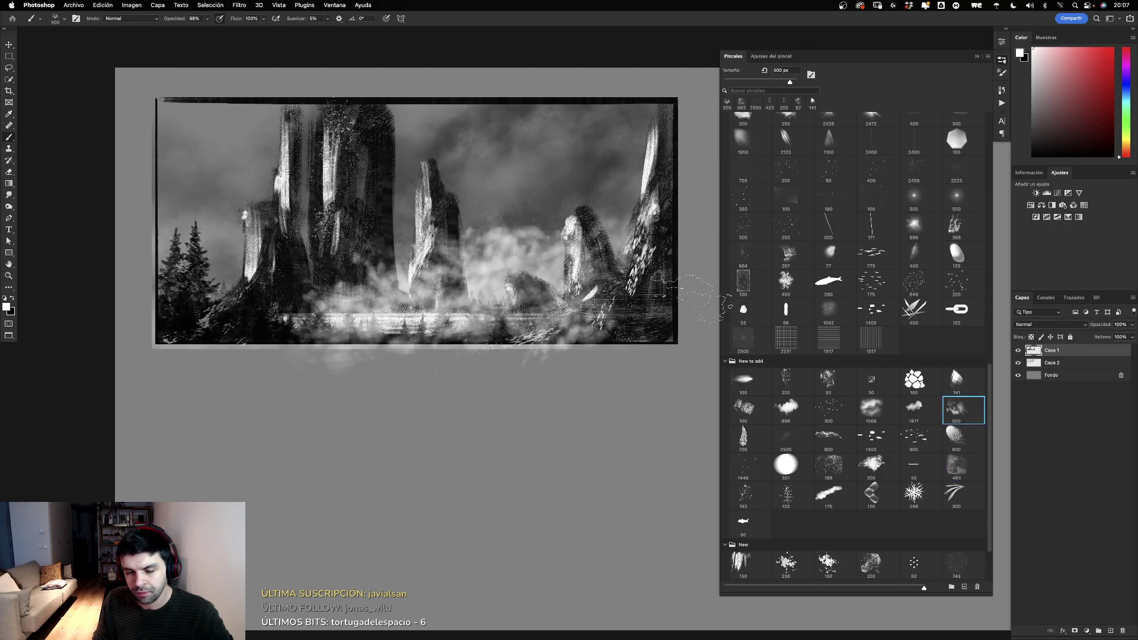
key(super+z)
Step: Paint soft fog along the central rocks' base with the 1871 px fog brush at about 975 px
click(916, 408)
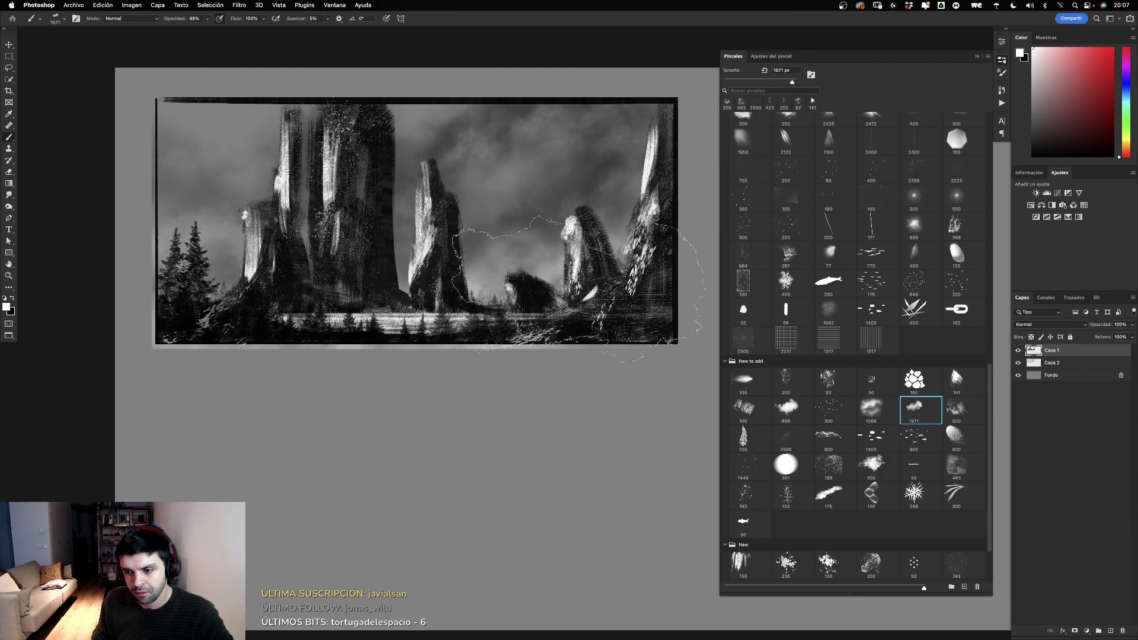
drag(468, 266, 498, 264)
key(super+z)
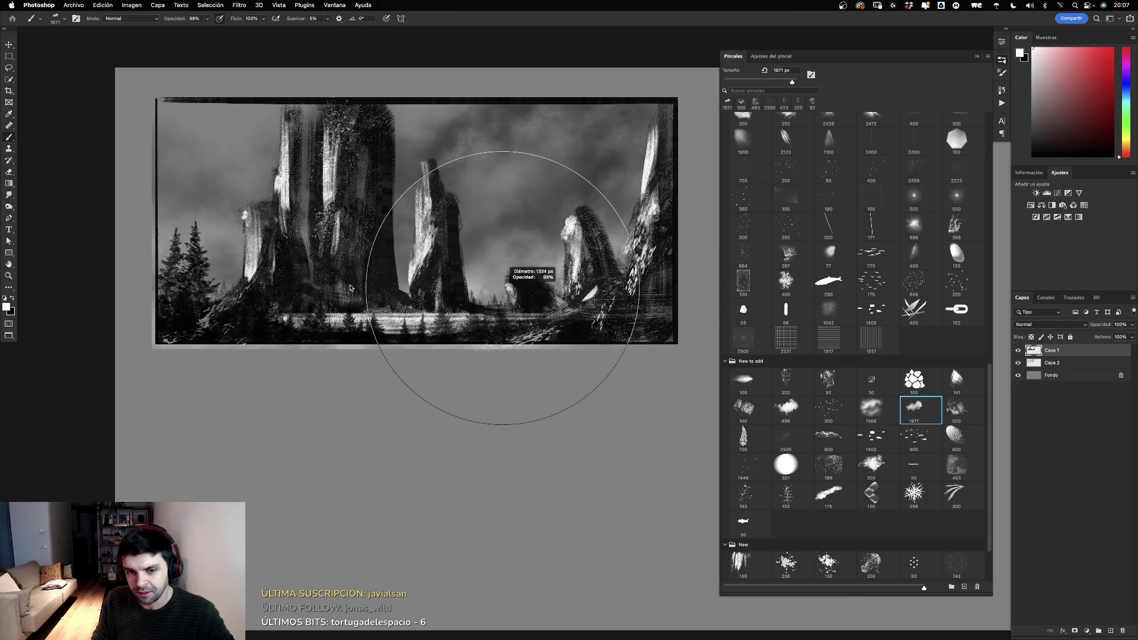
drag(403, 297, 551, 296)
key(super+z)
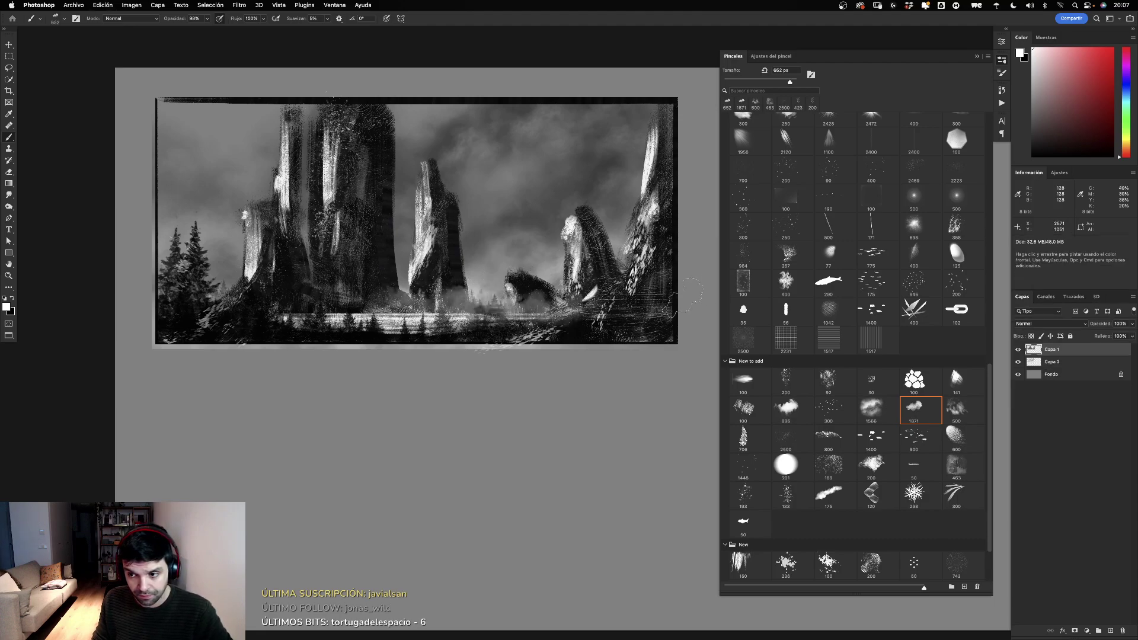
drag(421, 304, 497, 316)
drag(379, 312, 569, 320)
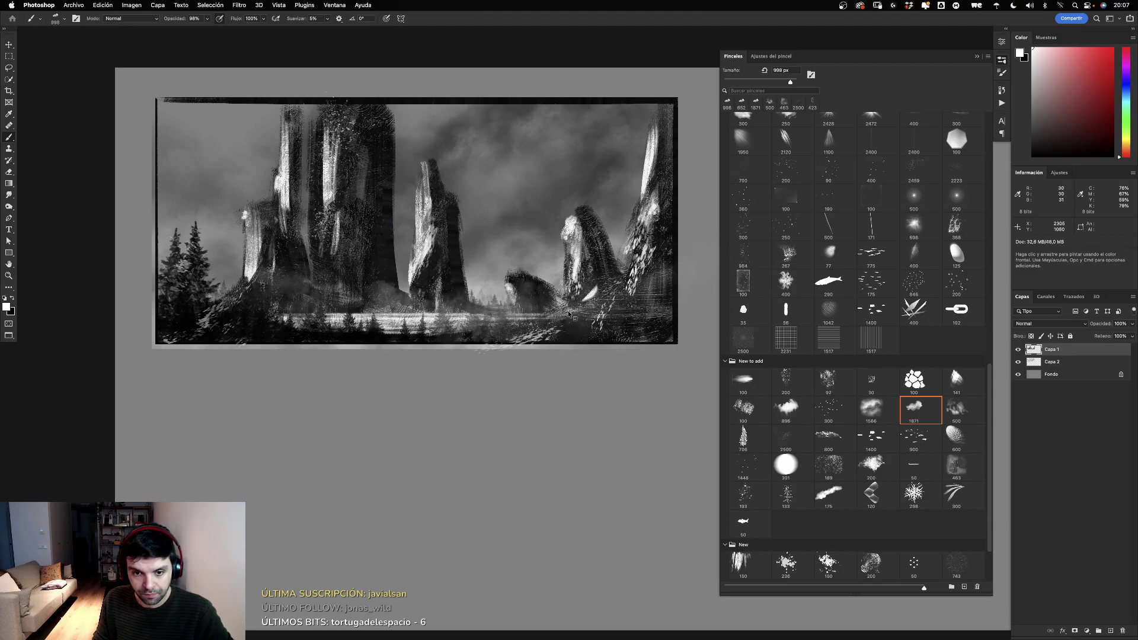
drag(335, 296, 348, 298)
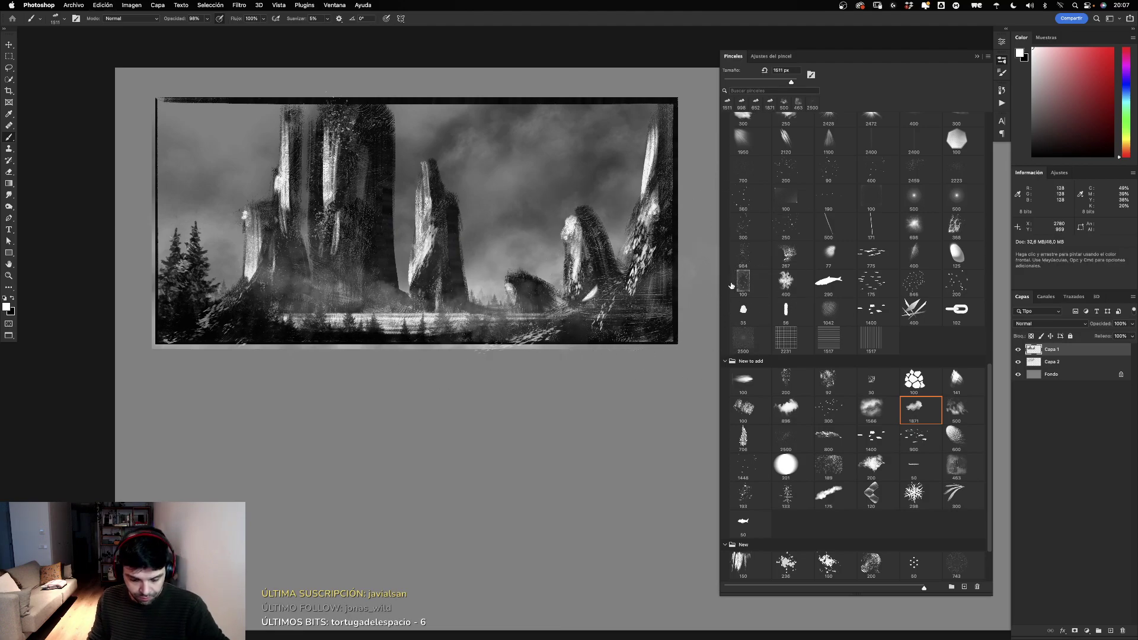
Step: Switch to the soft round 201 px brush and test it below the painting
click(742, 381)
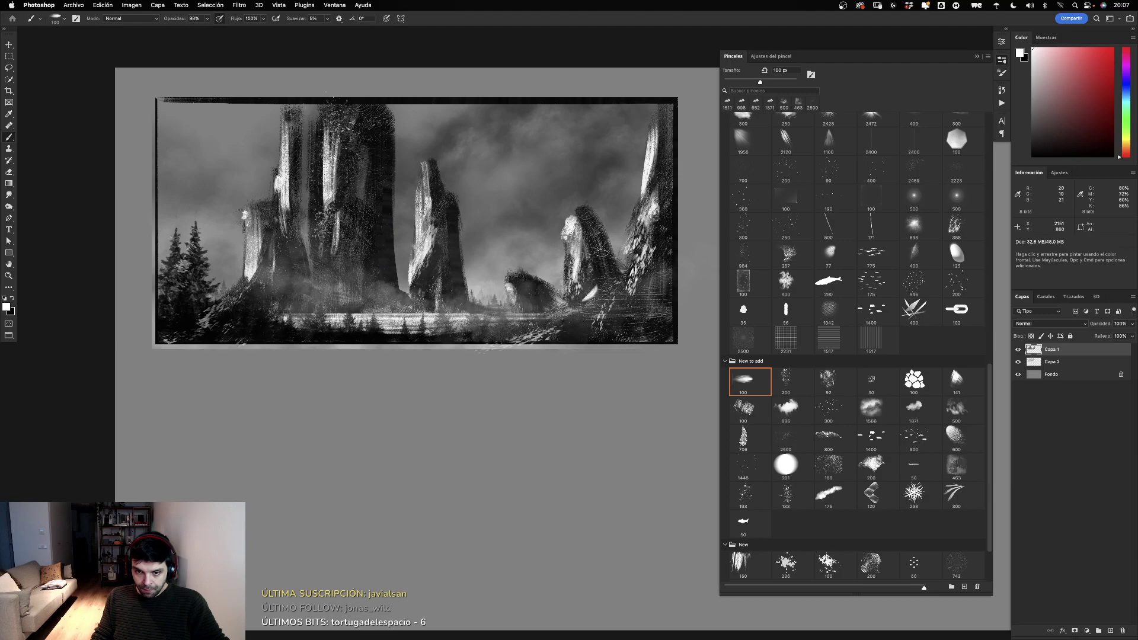
click(786, 466)
mouse_move(620, 237)
mouse_down()
mouse_move(597, 368)
mouse_move(697, 249)
mouse_up()
key(ctrl+z)
Step: Scribble test strokes below the painting and clear them with select-all and delete
mouse_move(261, 551)
mouse_down()
mouse_move(537, 391)
mouse_move(314, 559)
mouse_move(593, 379)
mouse_move(658, 404)
mouse_move(415, 474)
mouse_move(247, 402)
mouse_move(504, 385)
mouse_move(261, 522)
mouse_move(464, 468)
mouse_move(593, 415)
mouse_move(593, 533)
mouse_move(664, 409)
mouse_up()
key(ctrl+a)
key(BackSpace)
key(ctrl+d)
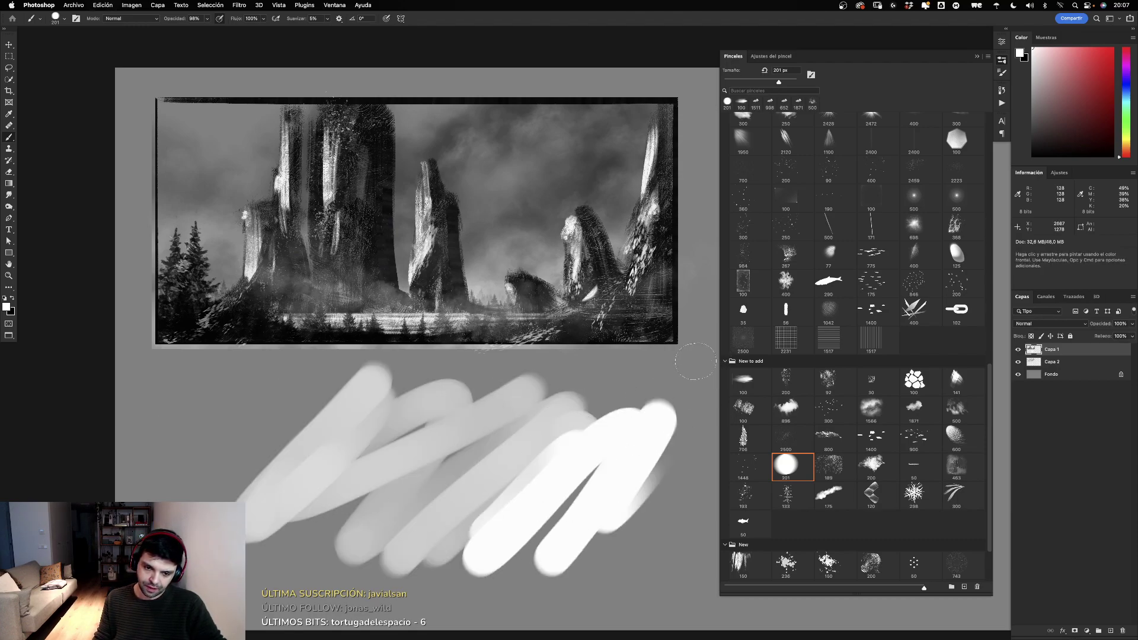
key(ctrl+a)
key(BackSpace)
key(ctrl+d)
mouse_move(254, 392)
mouse_down()
mouse_move(252, 491)
mouse_move(386, 415)
mouse_move(706, 474)
mouse_up()
key(ctrl+a)
key(BackSpace)
key(ctrl+d)
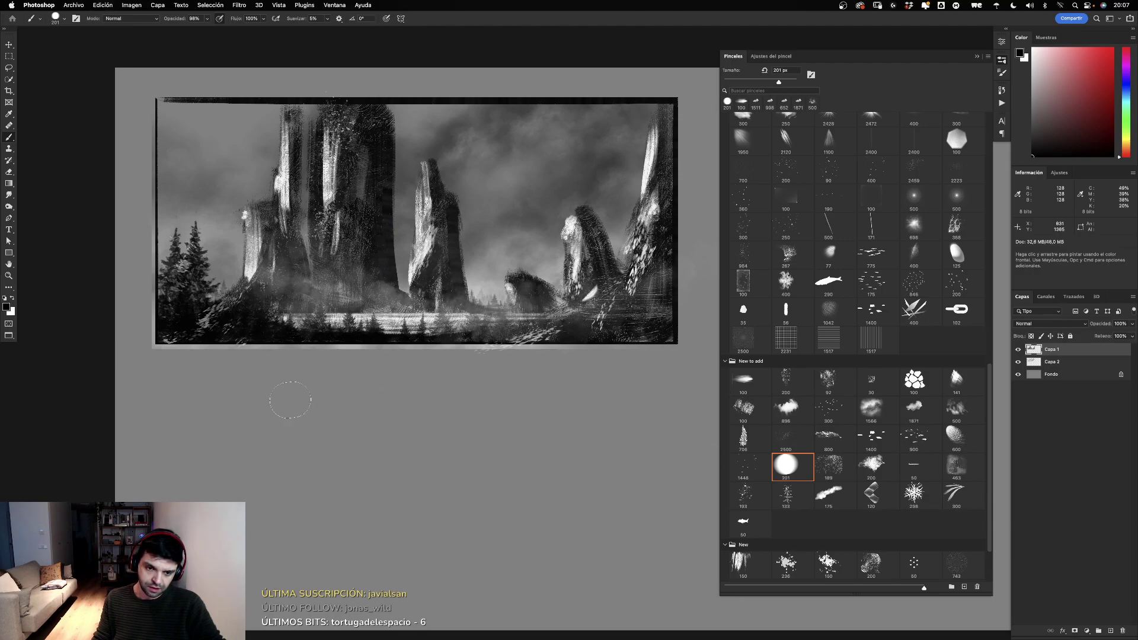
Step: Paint dark diagonal test strokes below the painting and scroll to review them
mouse_move(291, 400)
mouse_down()
mouse_move(376, 386)
mouse_move(457, 419)
mouse_move(510, 482)
mouse_move(696, 468)
mouse_up()
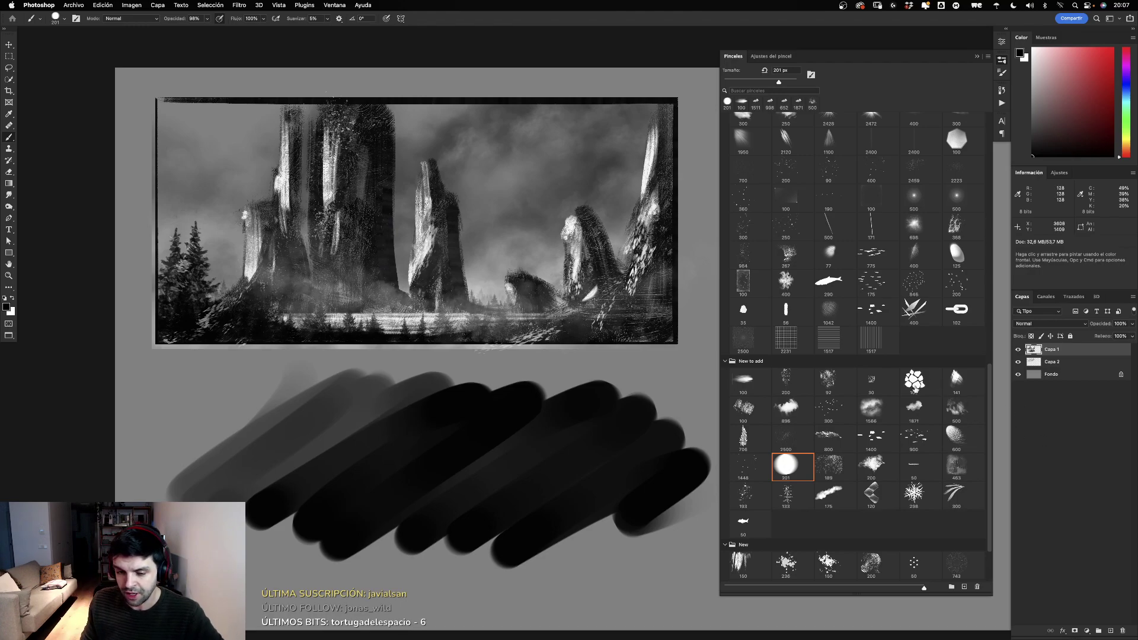
scroll(989, 417, down, 3)
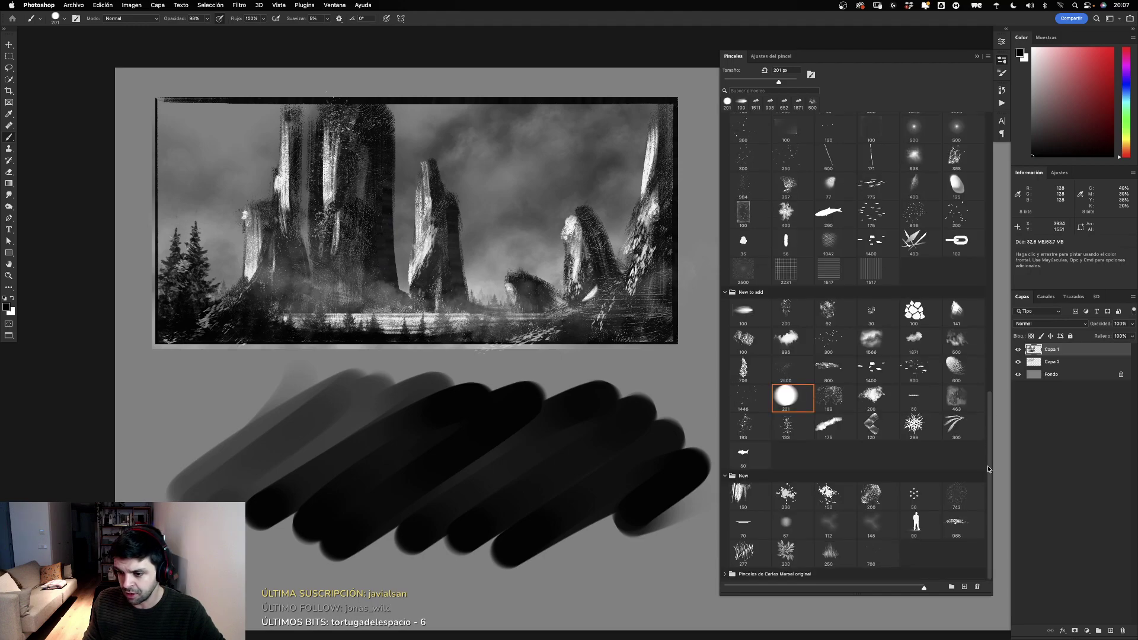
scroll(989, 441, up, 3)
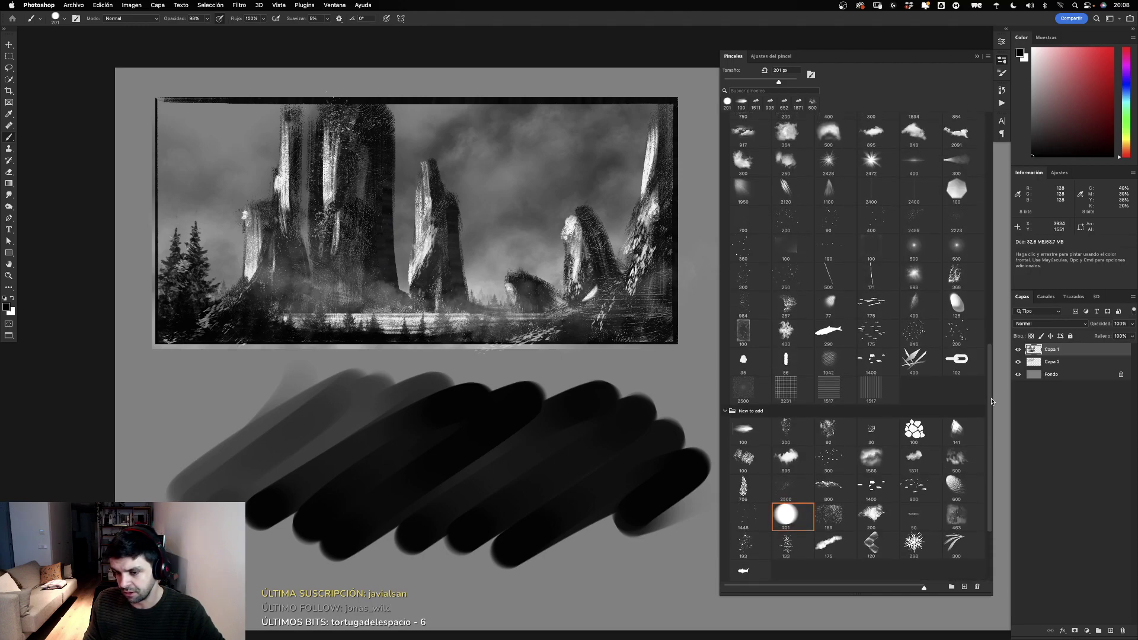
scroll(992, 422, down, 2)
scroll(992, 418, up, 1)
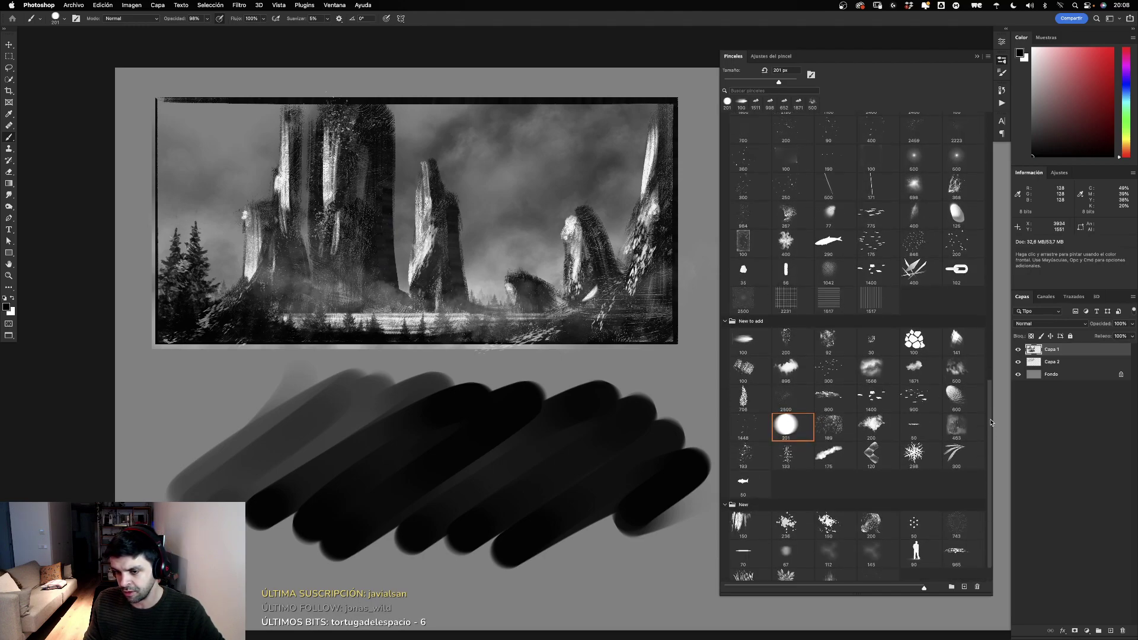
scroll(991, 415, up, 2)
scroll(990, 410, up, 2)
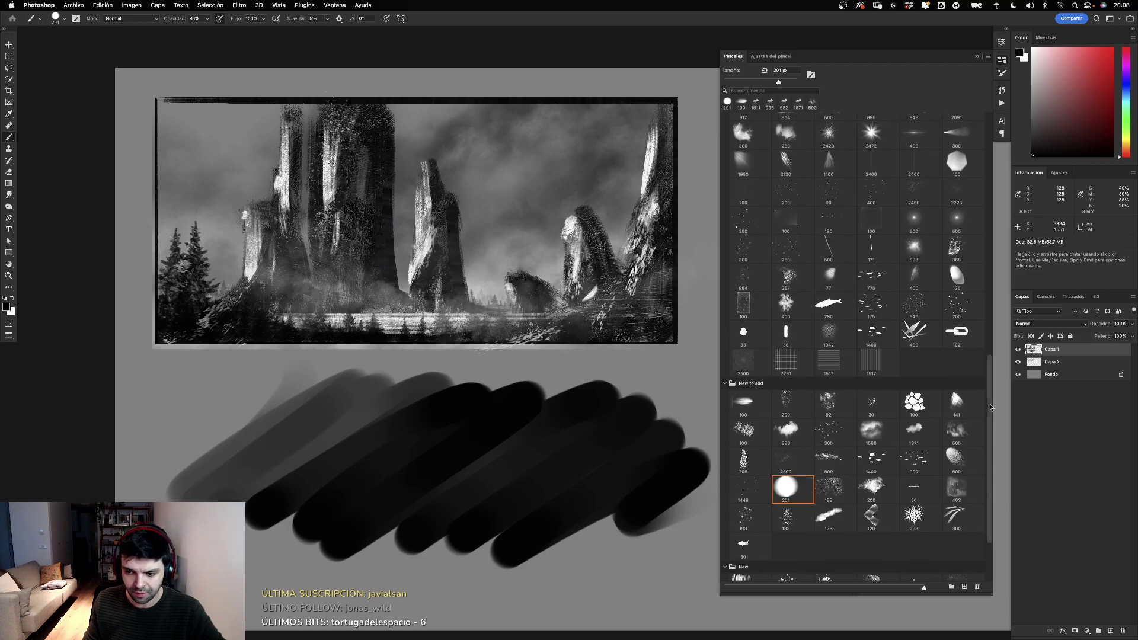
scroll(991, 407, up, 1)
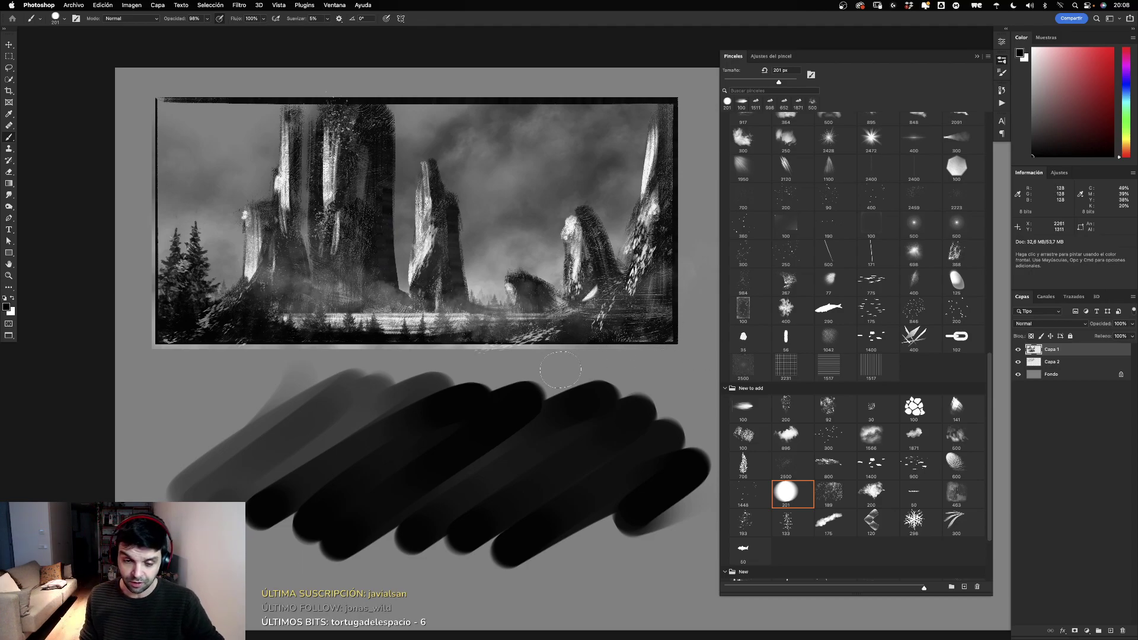
Step: Repaint and clear several grey test strokes, then shrink the brush size
key(super+z)
mouse_move(226, 469)
mouse_down()
mouse_move(452, 418)
mouse_move(593, 582)
mouse_move(652, 558)
mouse_up()
key(super+z)
mouse_move(266, 386)
mouse_down()
mouse_move(304, 430)
mouse_move(856, 426)
mouse_up()
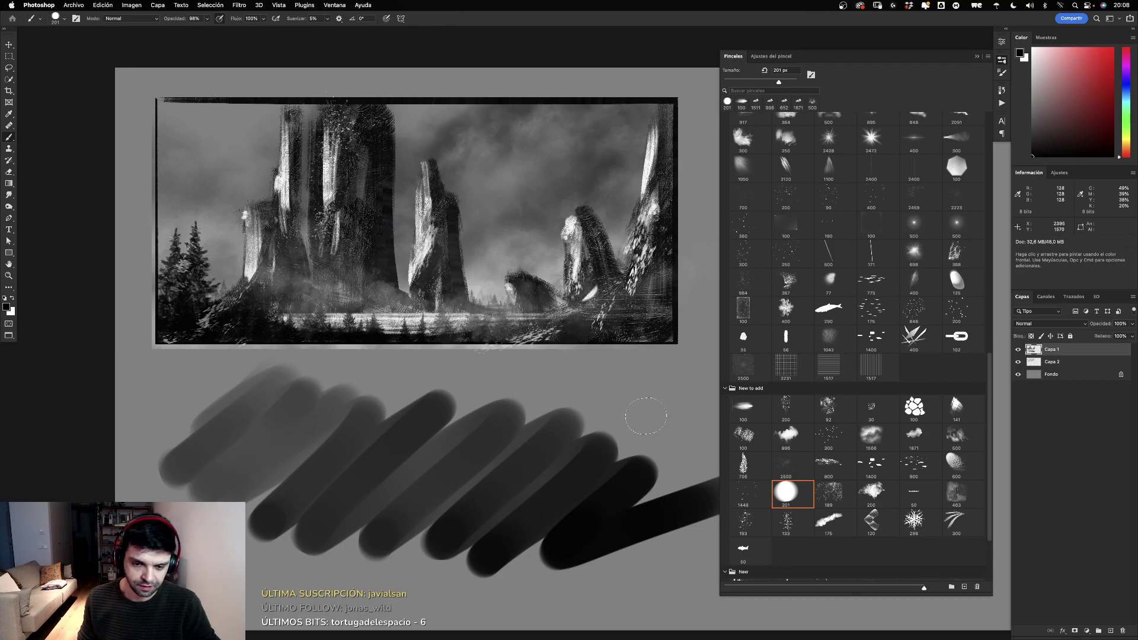
key(super+z)
mouse_move(178, 397)
mouse_down()
mouse_move(409, 469)
mouse_move(699, 474)
mouse_up()
key(super+z)
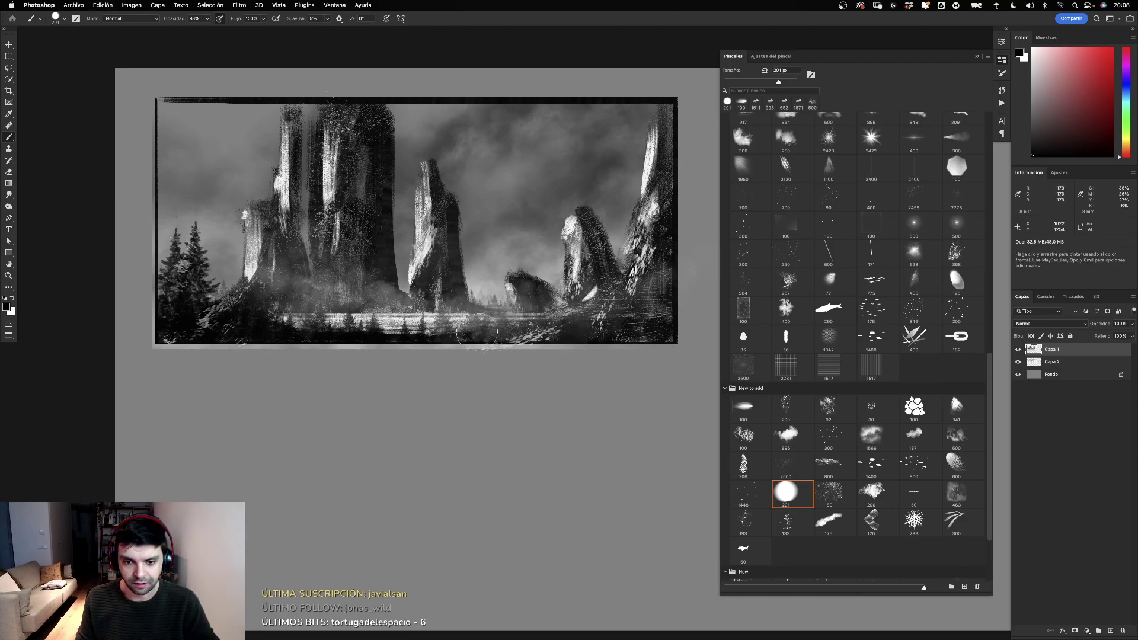
drag(477, 335, 450, 335)
Step: Pick the 200 px textured brush preset from the New to add group
click(871, 491)
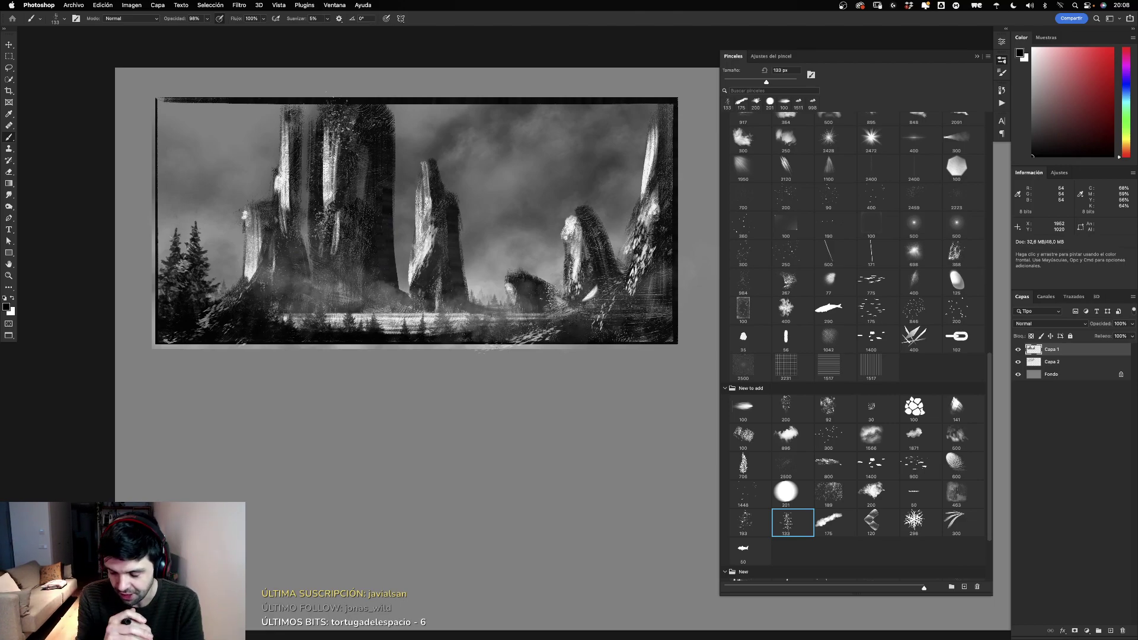
Step: Load the textured brush tip and resize it from 200 px to 127 px
click(879, 492)
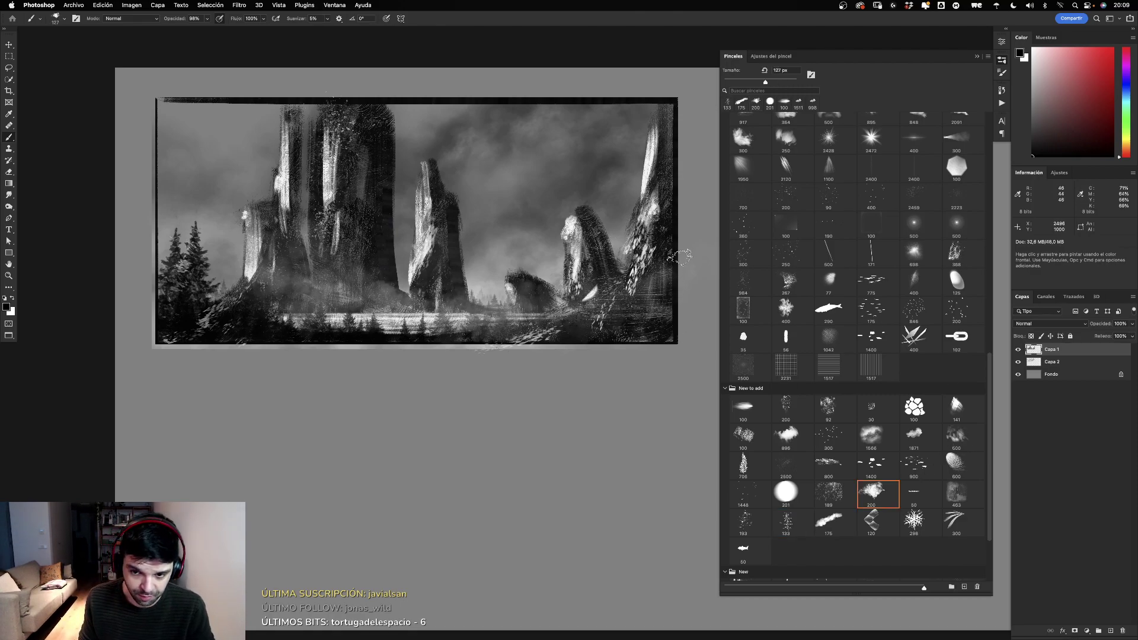
drag(655, 261, 658, 332)
key(ctrl+z)
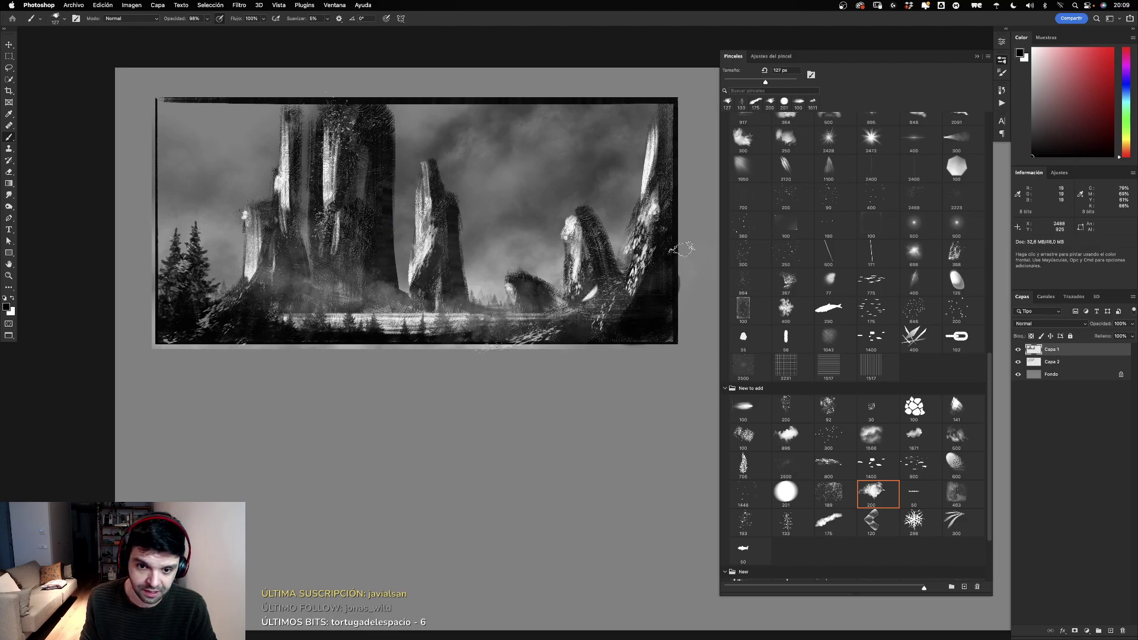
Step: Paint dark texture over the lower-right rock base and the tall right rock
drag(633, 333, 593, 261)
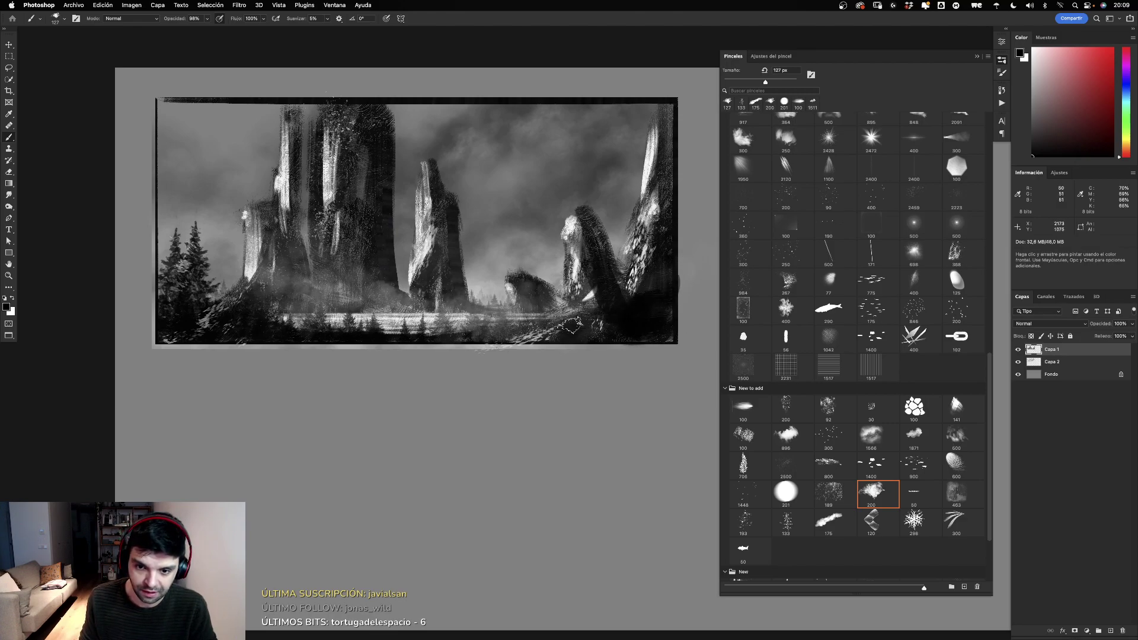
drag(586, 314, 555, 311)
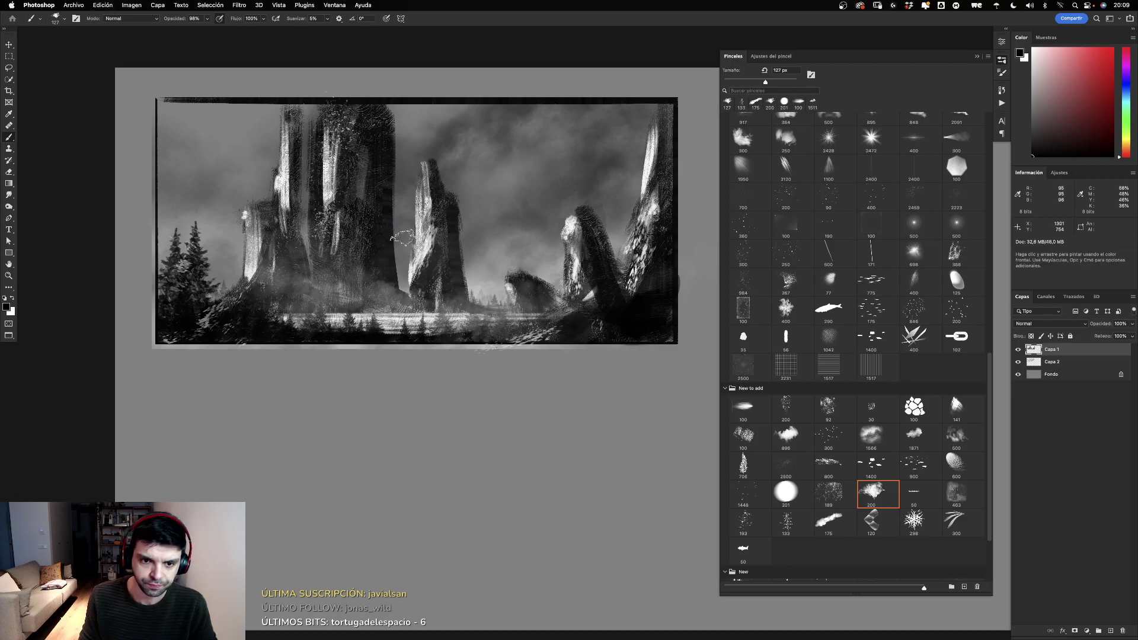
drag(358, 229, 362, 272)
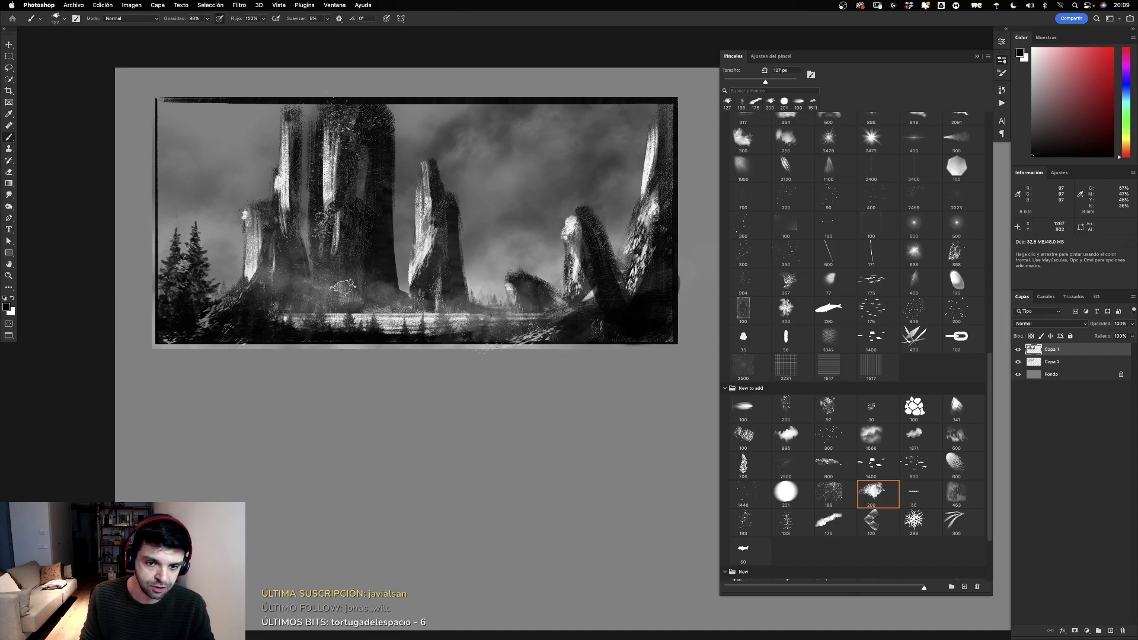
Step: Darken the mist at the central pillar's base, comparing the stroke with and without
mouse_move(380, 267)
mouse_down()
mouse_move(326, 291)
mouse_move(415, 273)
mouse_up()
key(ctrl+z)
key(ctrl+z)
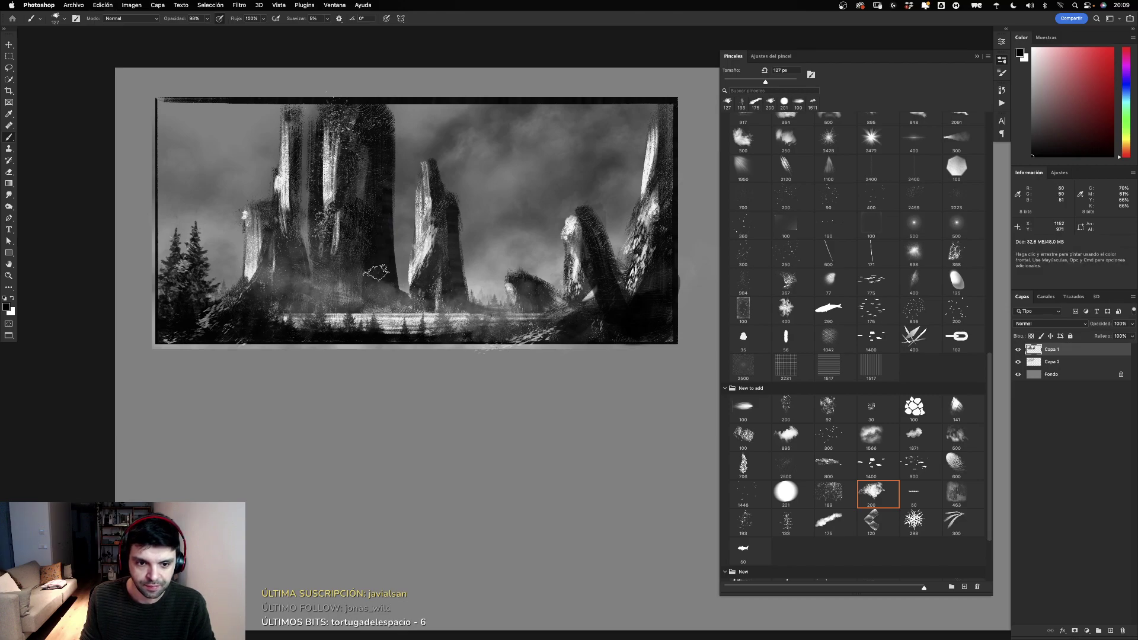
key(ctrl+shift+z)
key(ctrl+z)
key(ctrl+shift+z)
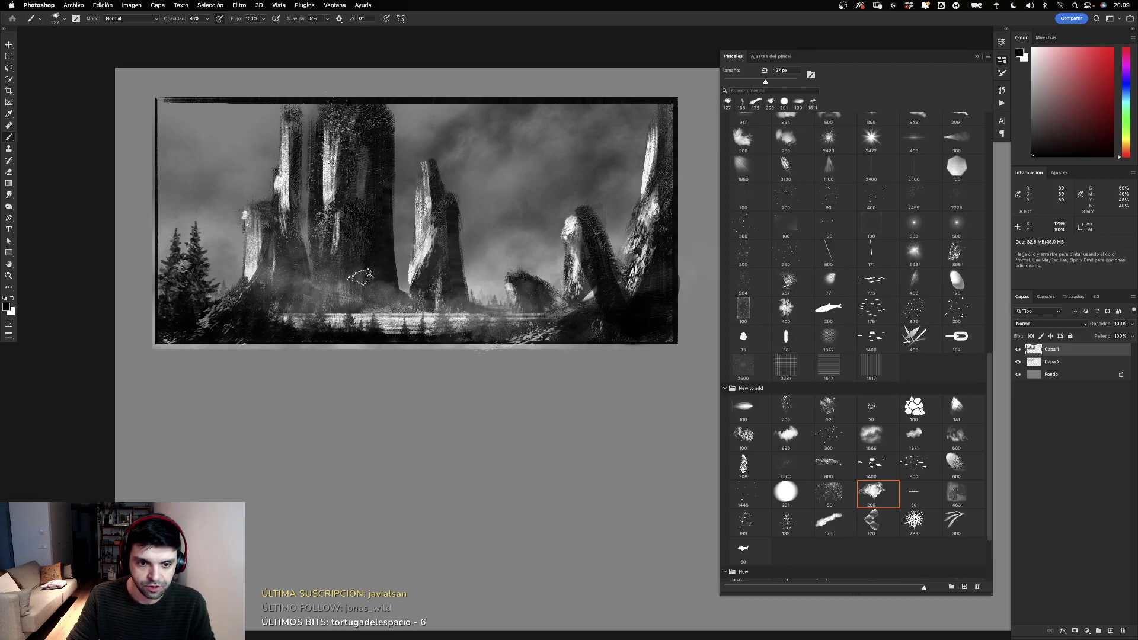
drag(386, 279, 235, 263)
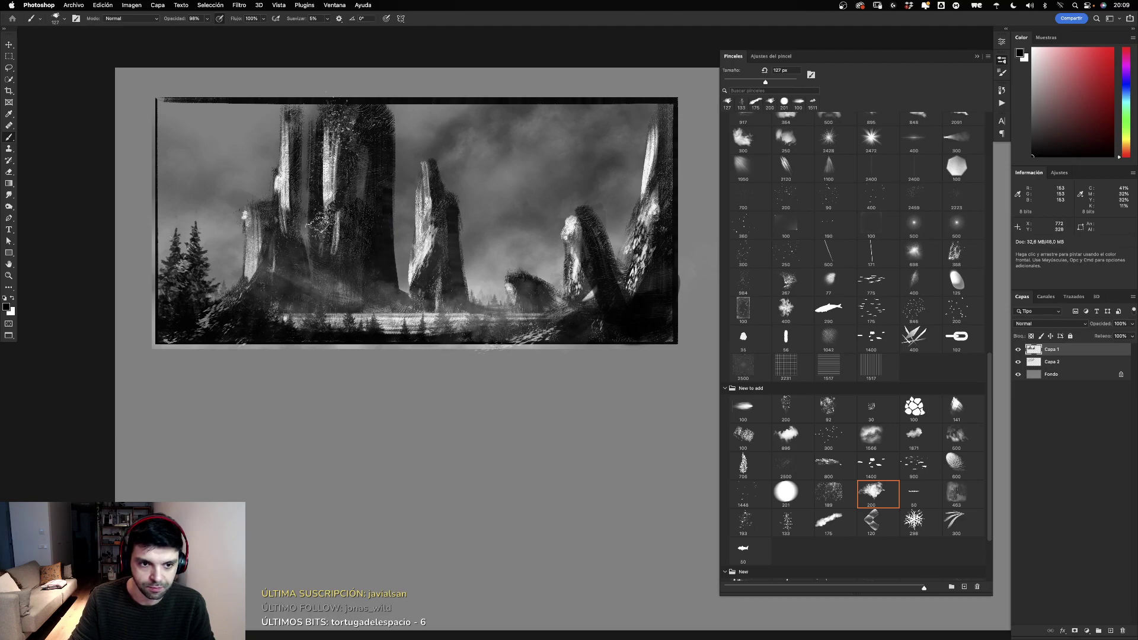
Step: Paint faint diagonal light rays across the upper-left sky, keeping them after comparing
drag(255, 209, 164, 135)
key(ctrl+z)
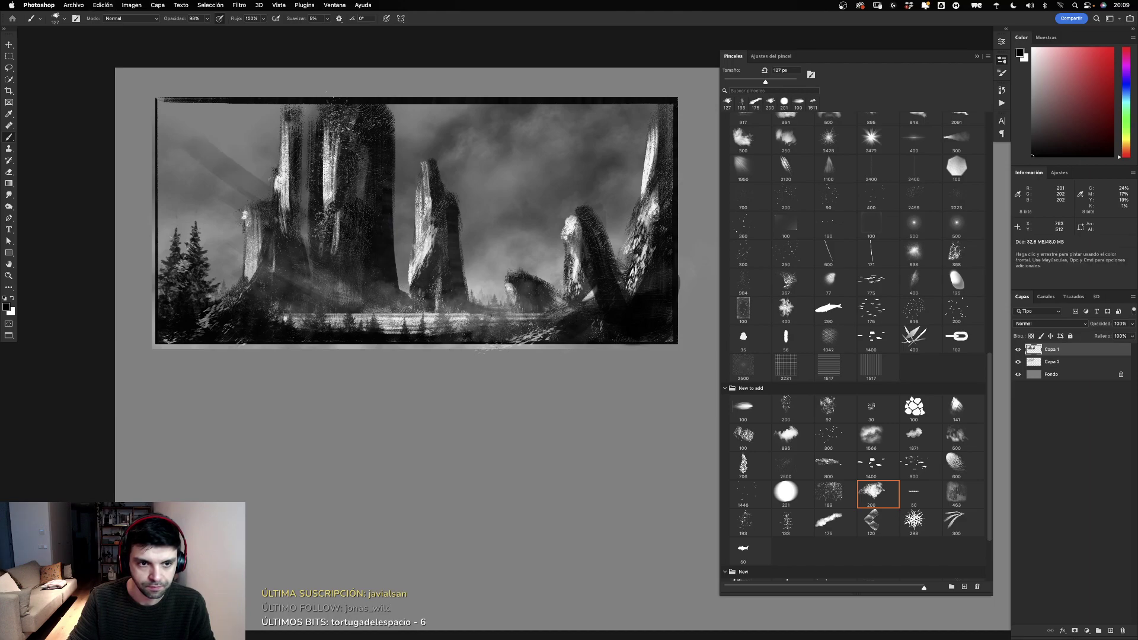
key(ctrl+z)
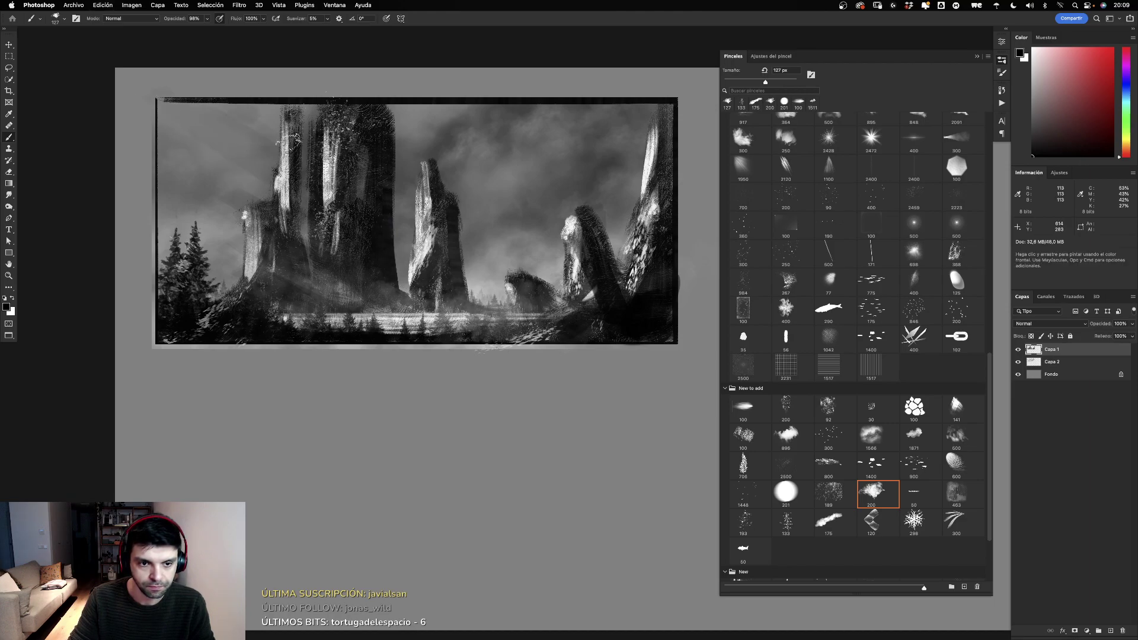
key(ctrl+shift+z)
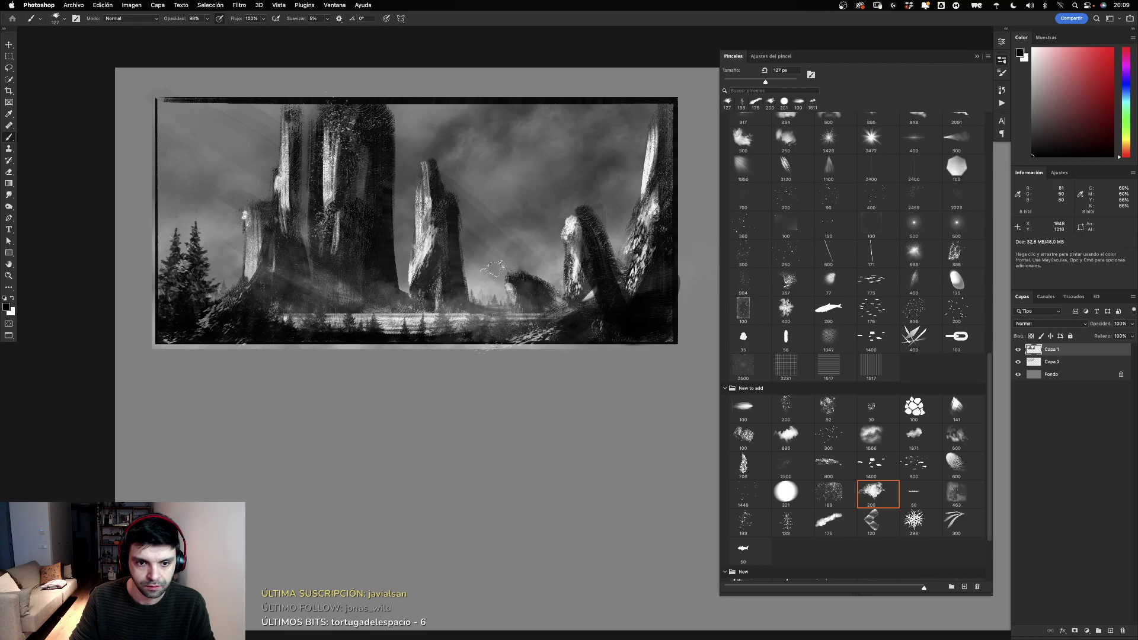
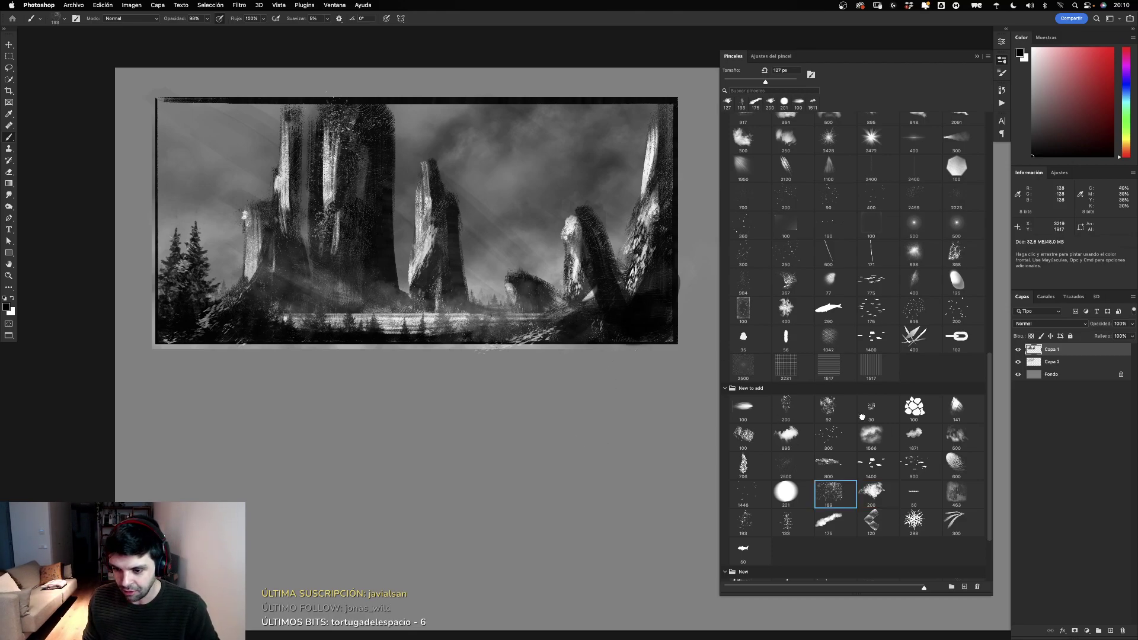
Step: Select the 120 px scale-texture brush and enlarge it to 205 px
drag(532, 286, 598, 205)
key(ctrl+z)
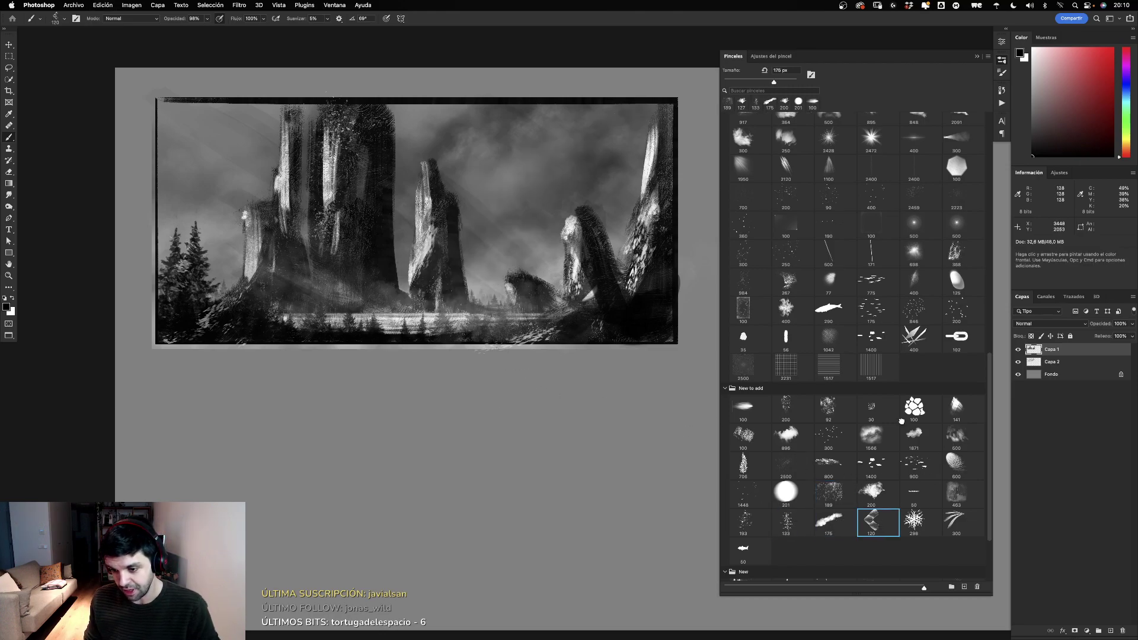
click(871, 521)
drag(582, 378, 157, 483)
key(ctrl+z)
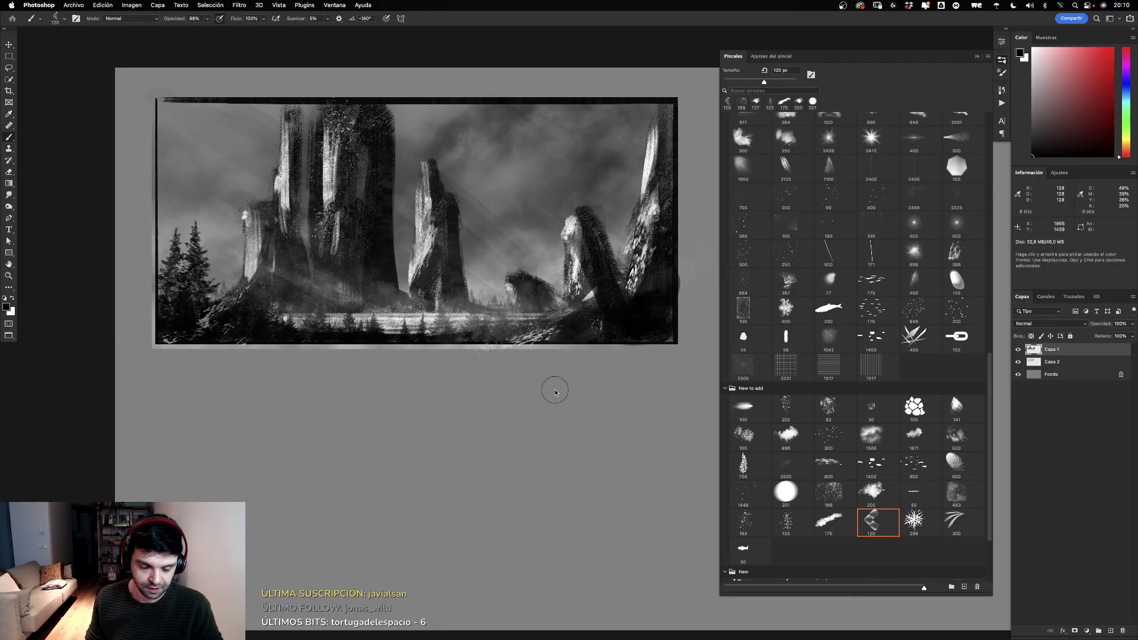
mouse_move(555, 393)
mouse_down()
mouse_move(577, 390)
mouse_move(202, 473)
mouse_up()
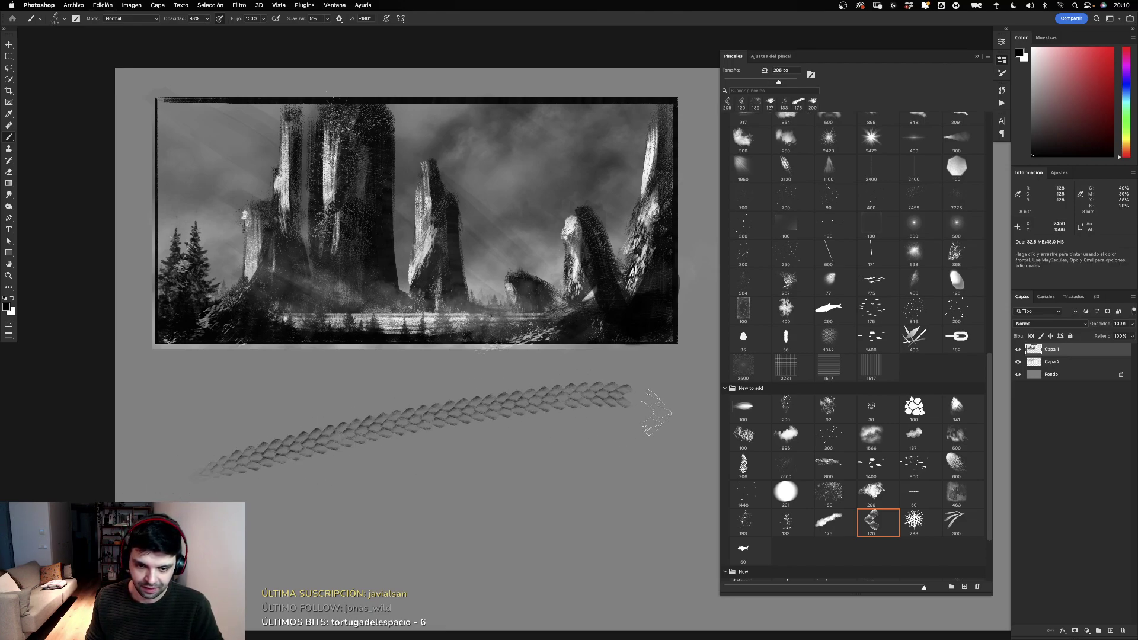
Step: Paint trial scale-texture strokes below the painting, undoing the lower ones
drag(655, 414, 243, 489)
drag(620, 435, 269, 495)
drag(635, 454, 285, 507)
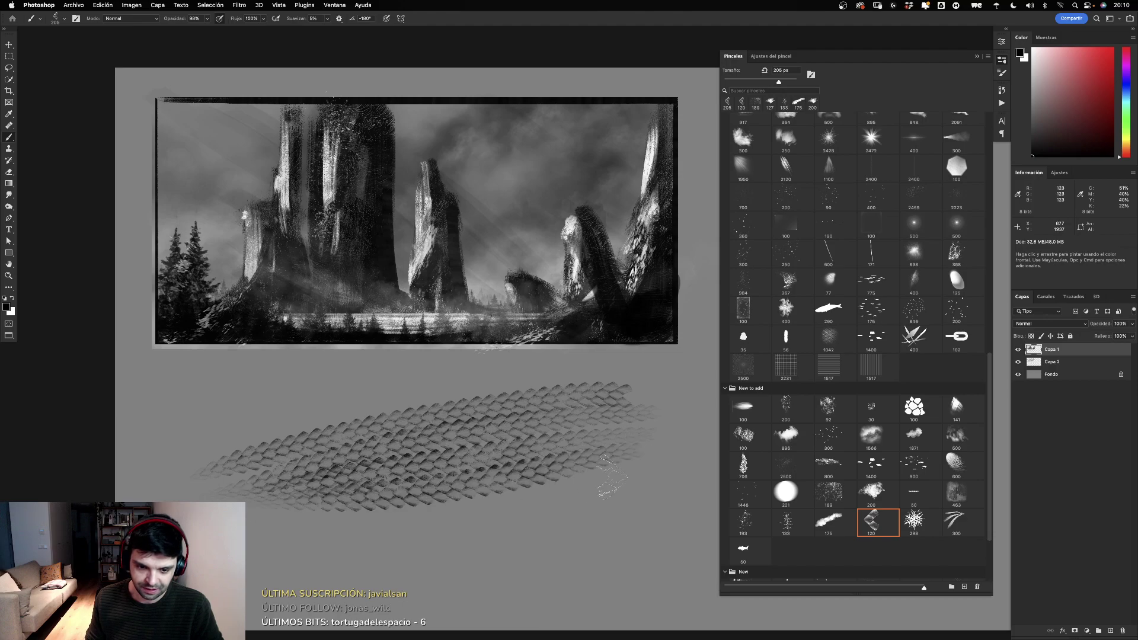
drag(611, 475, 269, 514)
key(ctrl+z)
drag(630, 473, 214, 493)
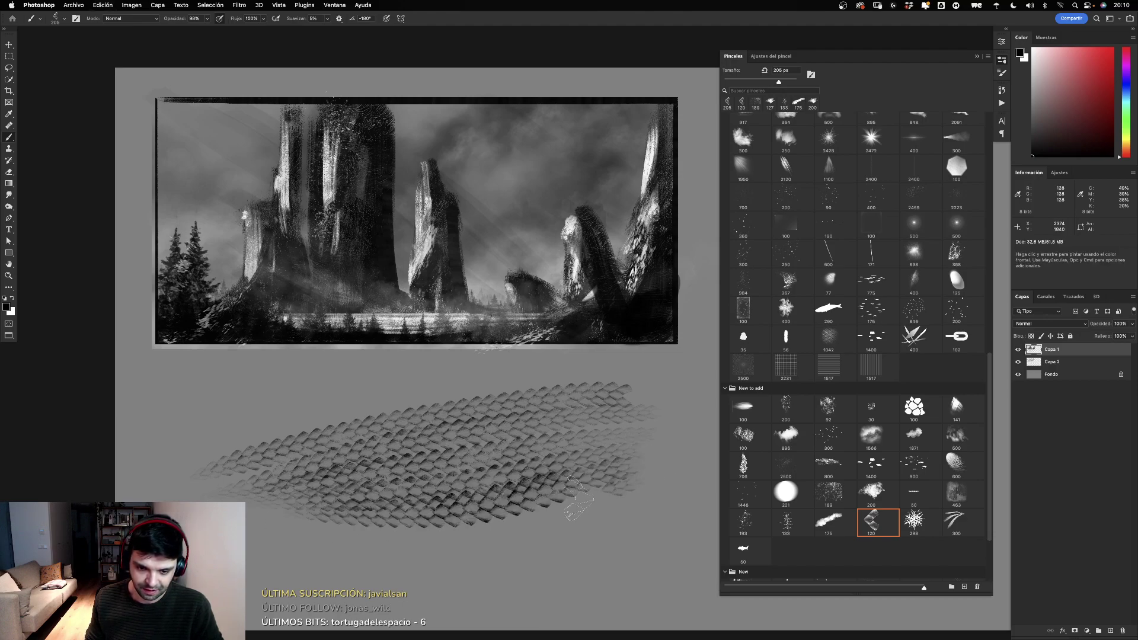
drag(579, 497, 300, 522)
drag(616, 516, 246, 537)
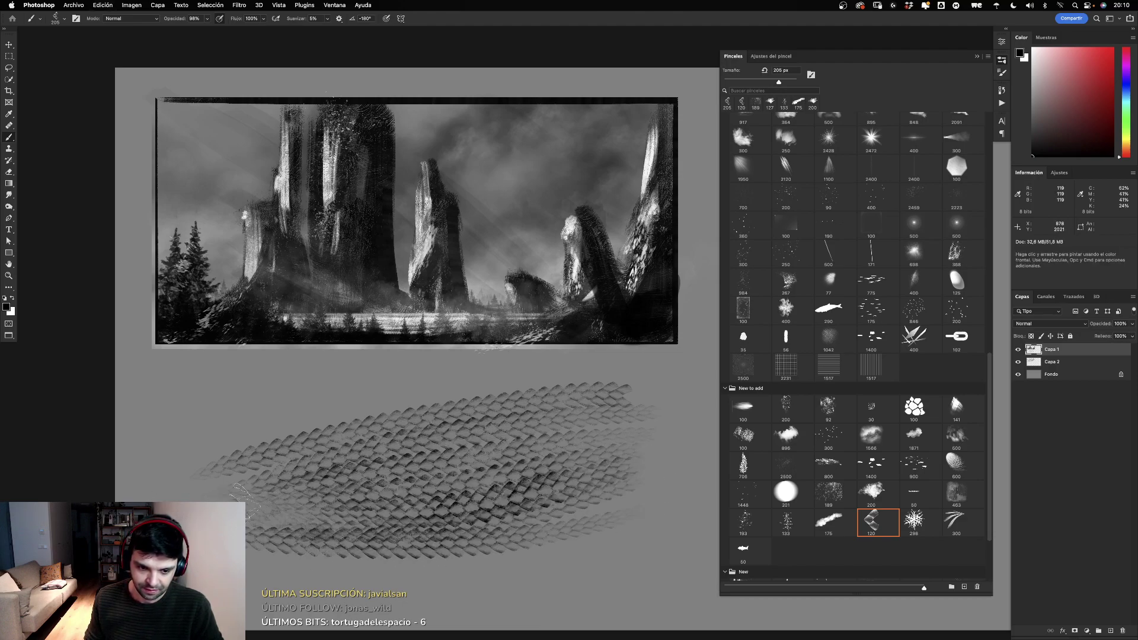
key(ctrl+z)
key(ctrl+z)
key(ctrl+z)
key(ctrl+z)
key(ctrl+z)
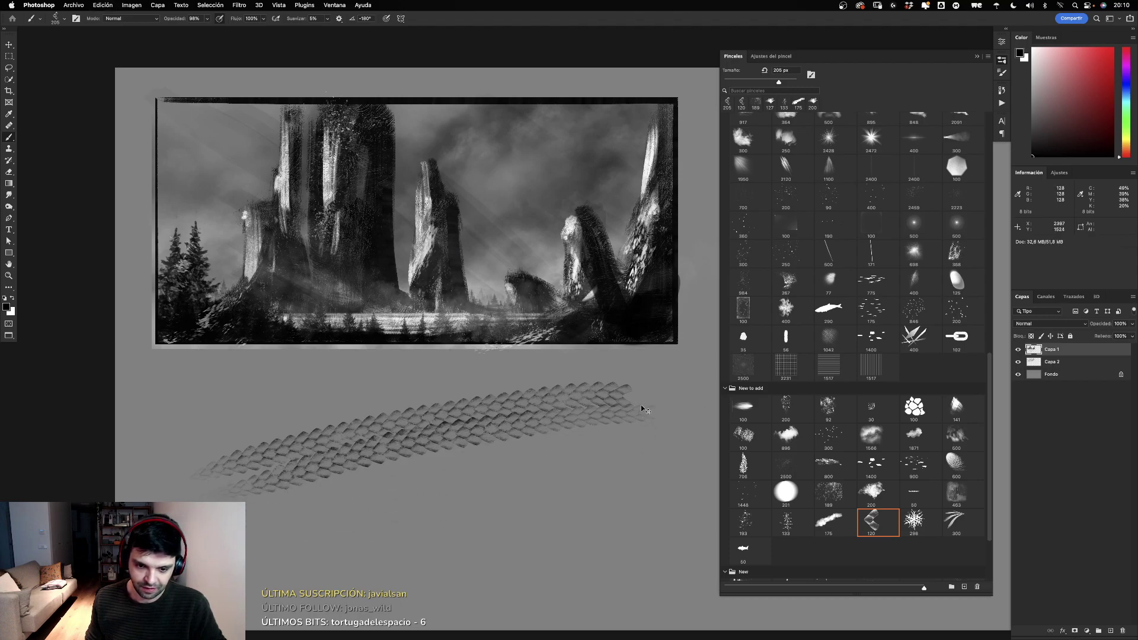
key(ctrl+z)
key(ctrl+z)
mouse_move(661, 382)
mouse_down()
mouse_move(367, 481)
mouse_move(296, 492)
mouse_move(101, 409)
mouse_up()
key(ctrl+z)
Step: Try a long curved scale band plus a lower band, then remove them all
mouse_move(670, 395)
mouse_down()
mouse_move(470, 462)
mouse_move(169, 436)
mouse_move(693, 415)
mouse_up()
mouse_move(178, 504)
mouse_down()
mouse_move(679, 450)
mouse_move(379, 516)
mouse_move(682, 486)
mouse_move(249, 558)
mouse_up()
drag(676, 516, 492, 555)
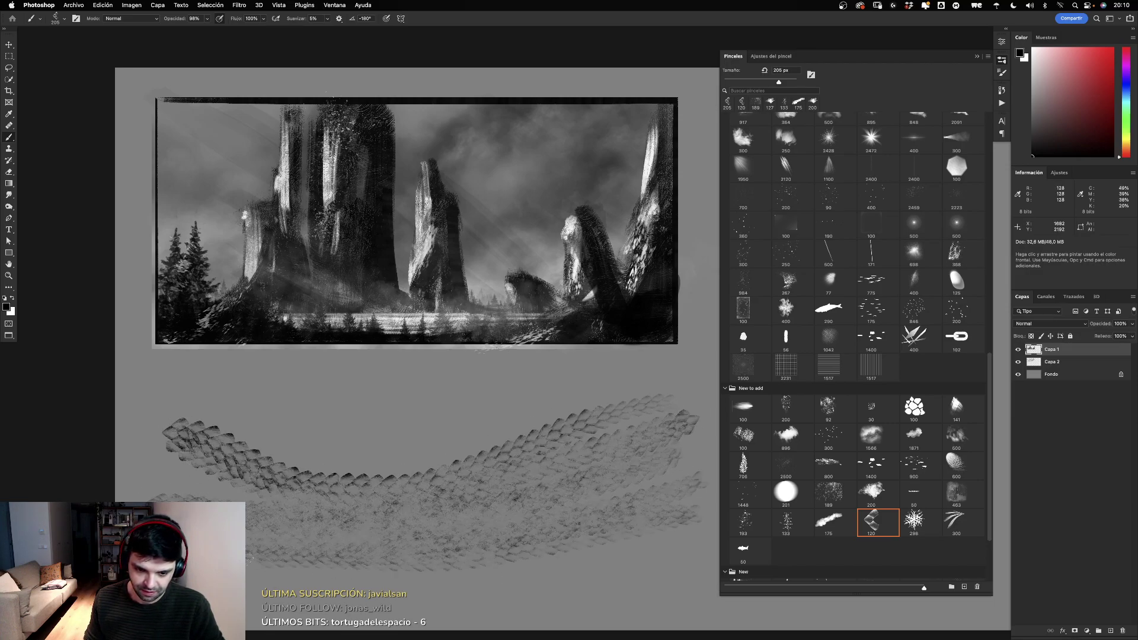
mouse_move(592, 552)
mouse_down()
mouse_move(409, 580)
mouse_move(663, 523)
mouse_up()
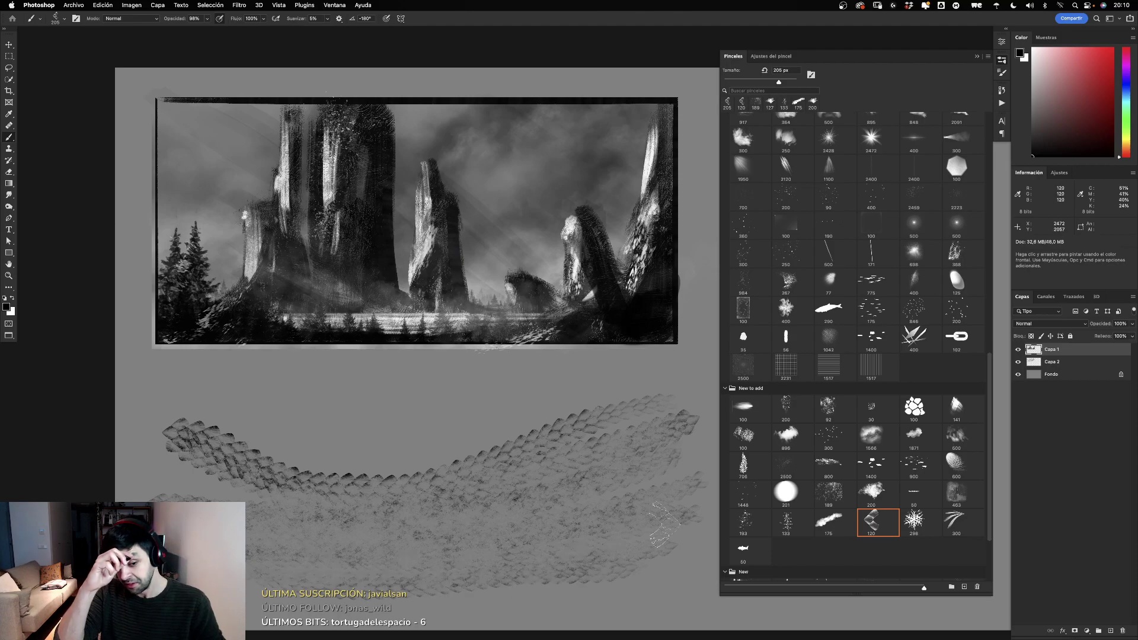
key(super+z)
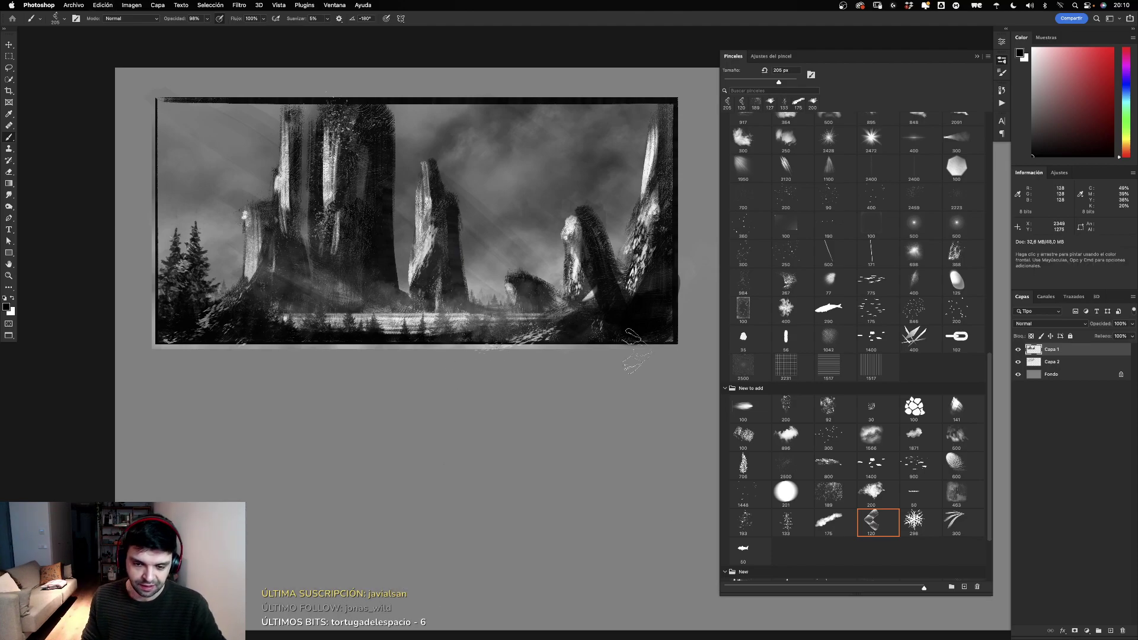
Step: Stack several curved scale strokes below the painting, then undo the lower ones
drag(641, 377, 203, 386)
mouse_move(652, 384)
mouse_down()
mouse_move(537, 401)
mouse_move(444, 438)
mouse_move(202, 421)
mouse_up()
mouse_move(649, 410)
mouse_down()
mouse_move(376, 468)
mouse_move(201, 439)
mouse_up()
mouse_move(676, 433)
mouse_down()
mouse_move(380, 474)
mouse_move(261, 450)
mouse_up()
mouse_move(697, 445)
mouse_down()
mouse_move(365, 533)
mouse_move(196, 469)
mouse_move(151, 474)
mouse_up()
mouse_move(700, 468)
mouse_down()
mouse_move(332, 552)
mouse_move(119, 498)
mouse_up()
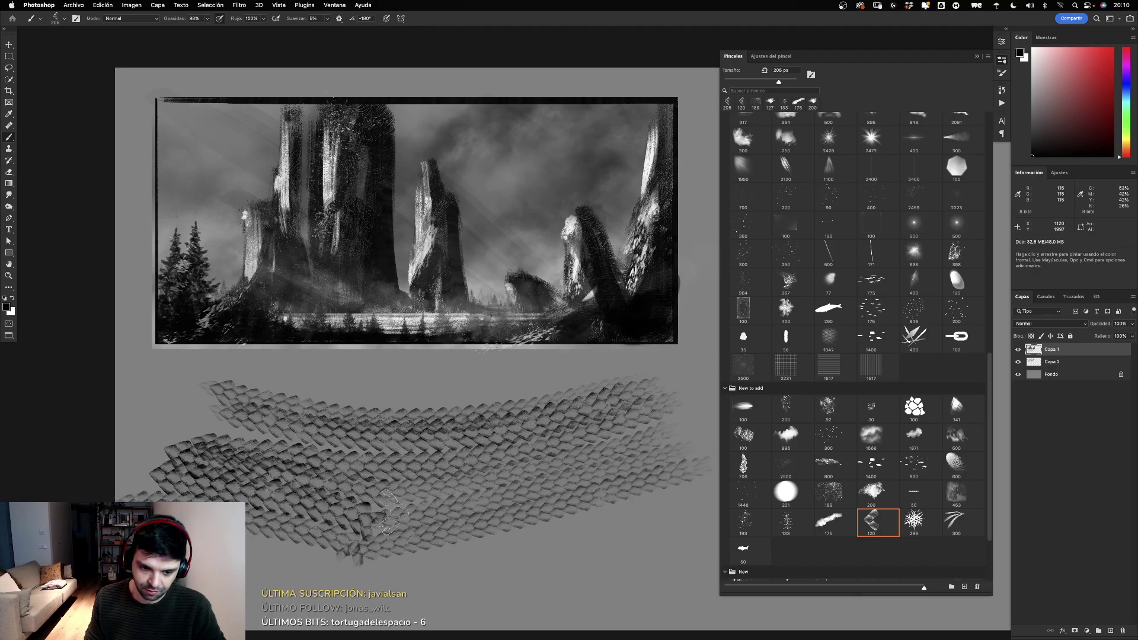
key(ctrl+z)
key(ctrl+z)
key(ctrl+z)
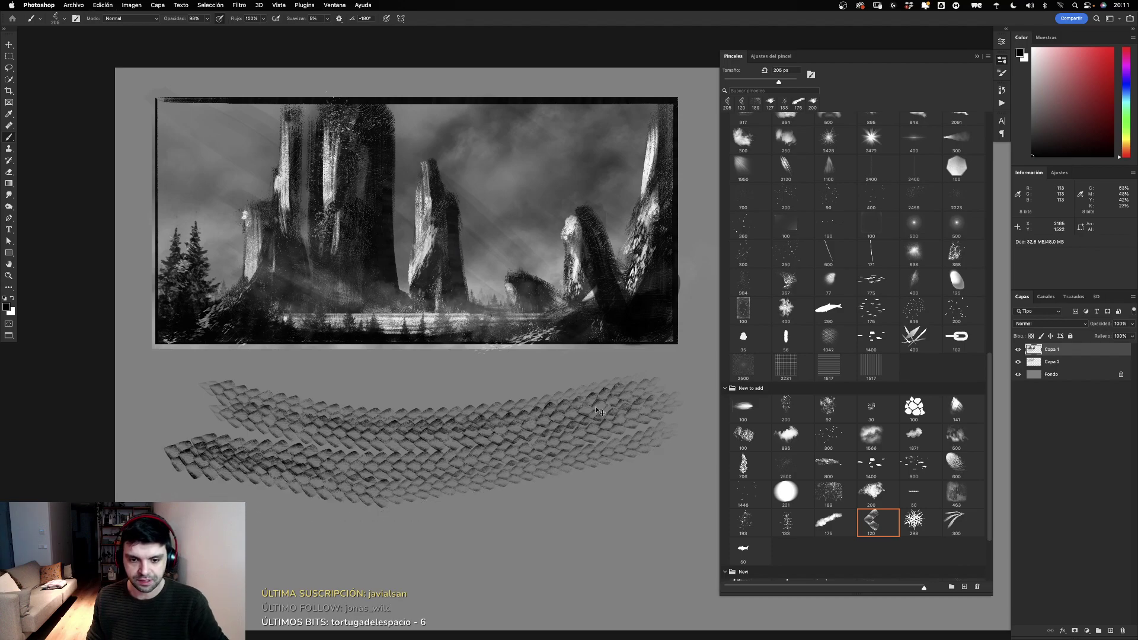
key(ctrl+z)
key(ctrl+z)
key(ctrl+z)
key(ctrl+z)
mouse_move(620, 370)
mouse_down()
mouse_move(305, 527)
mouse_move(522, 418)
mouse_up()
key(ctrl+z)
key(ctrl+z)
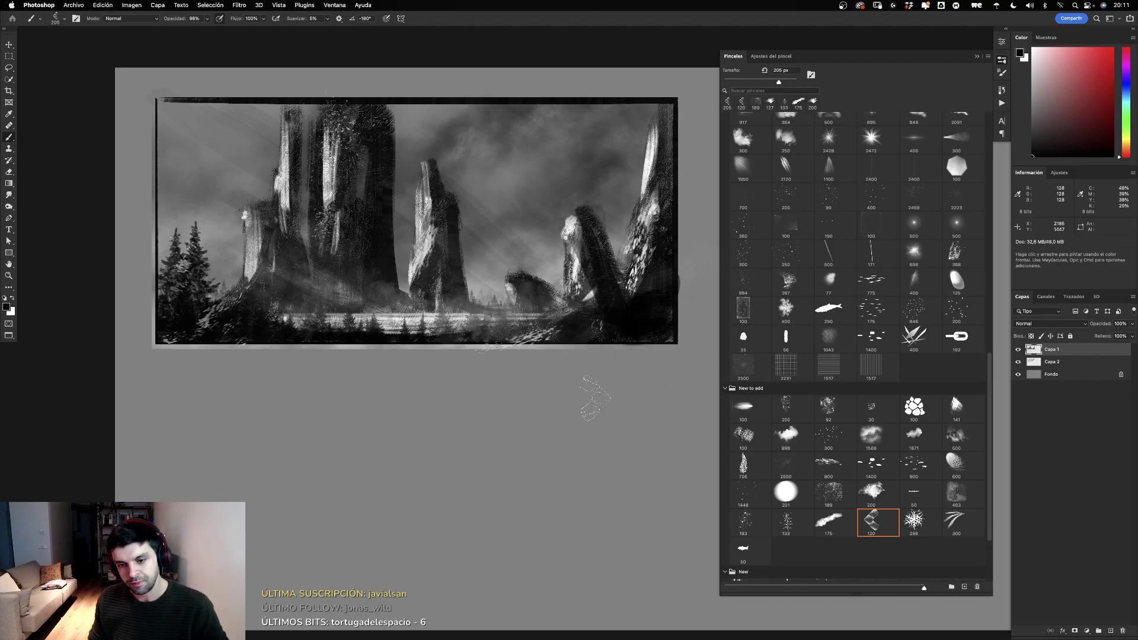
Step: Sweep curved scale bands down-left, then undo the extras, leaving one band
drag(626, 377, 249, 520)
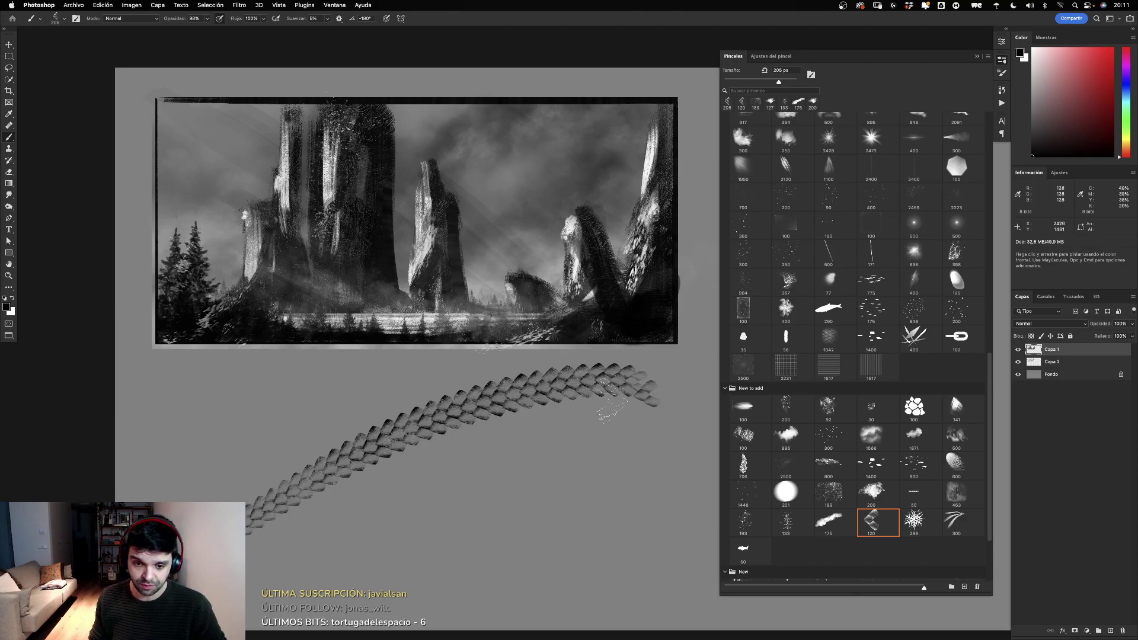
mouse_move(617, 403)
mouse_down()
mouse_move(279, 560)
mouse_move(356, 530)
mouse_up()
drag(611, 415, 373, 552)
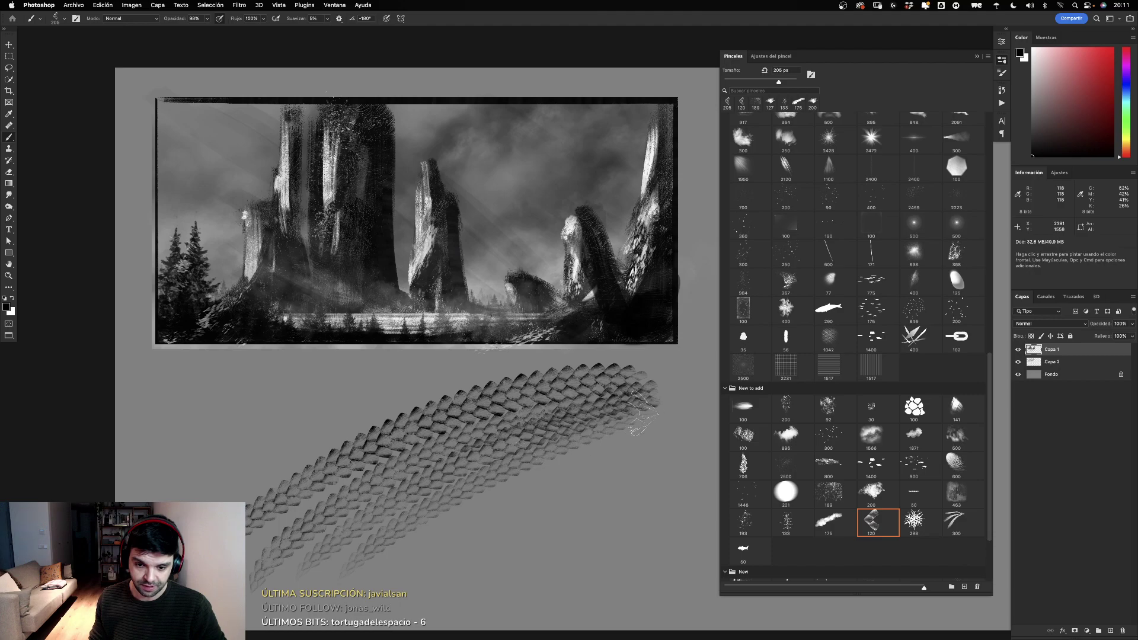
drag(642, 416, 459, 551)
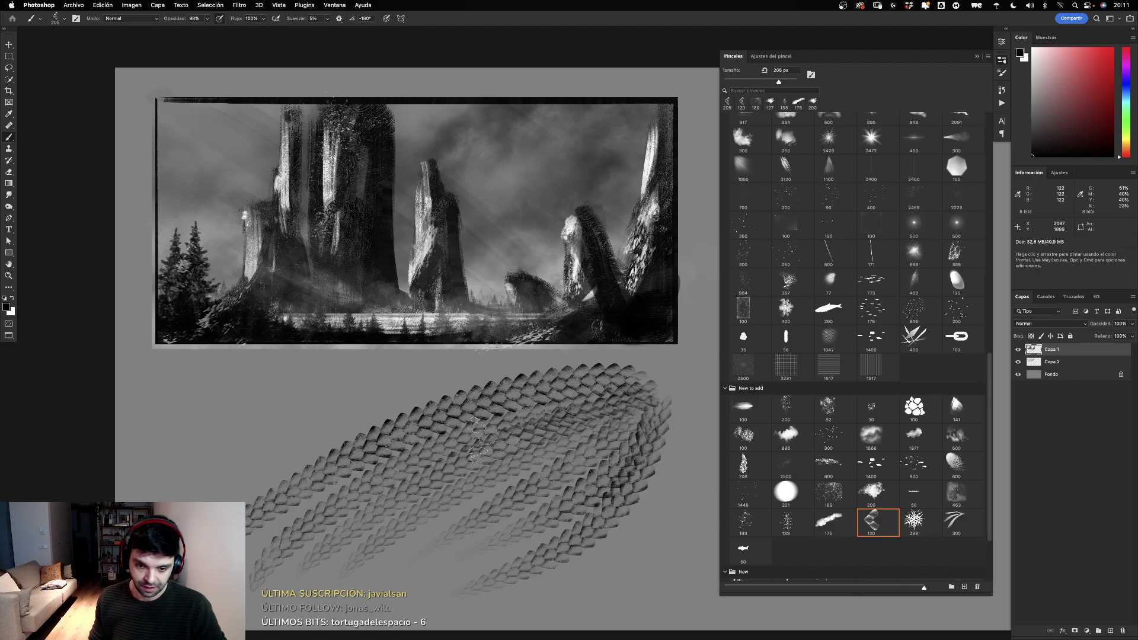
key(ctrl+z)
key(ctrl+z)
key(ctrl+z)
key(ctrl+z)
key(ctrl+z)
key(ctrl+z)
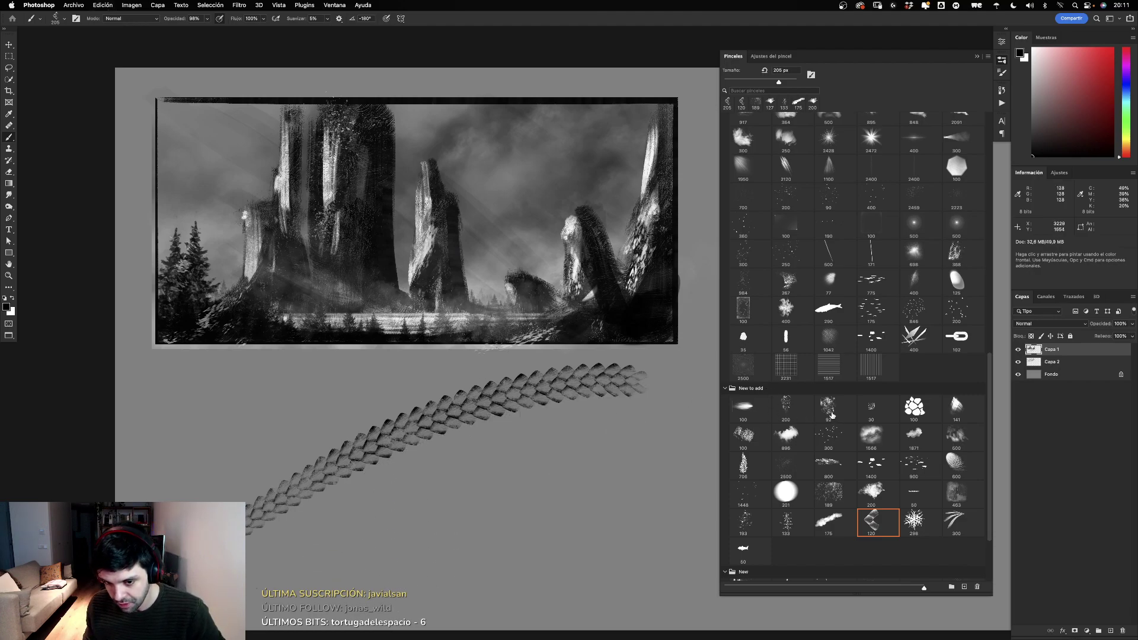
key(ctrl+z)
Step: Test tree, white starburst and grey foliage brushes below the painting, undoing every stroke
click(913, 520)
mouse_move(543, 403)
mouse_down()
mouse_move(552, 439)
mouse_move(516, 469)
mouse_move(415, 510)
mouse_move(356, 504)
mouse_move(266, 572)
mouse_up()
key(ctrl+z)
key(x)
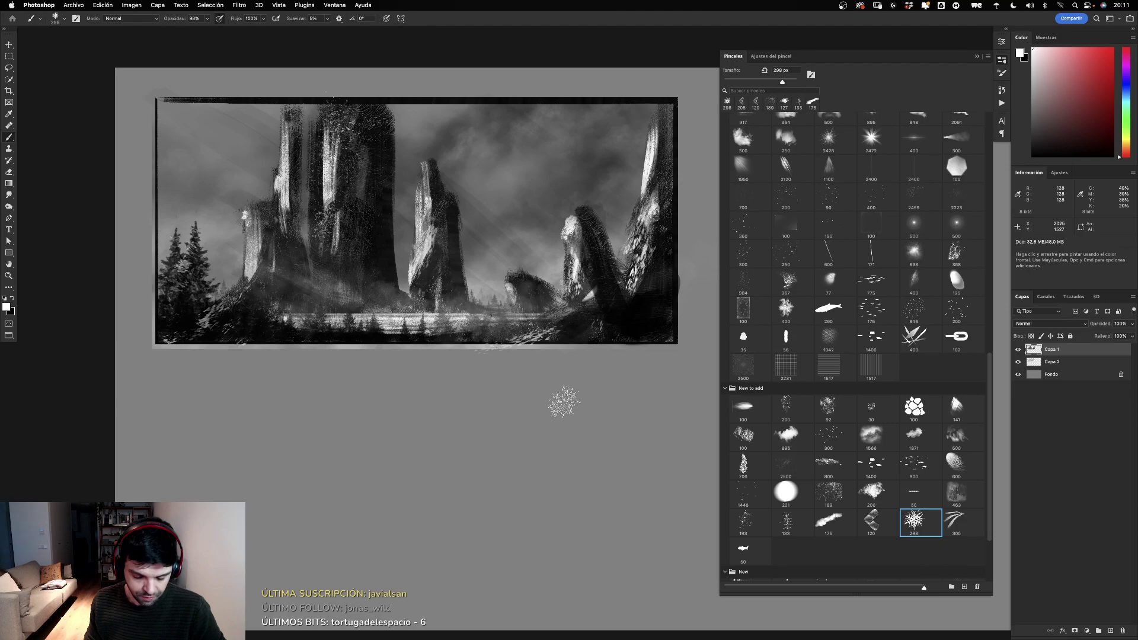
mouse_move(593, 368)
mouse_down()
mouse_move(522, 438)
mouse_move(380, 474)
mouse_move(249, 557)
mouse_move(349, 499)
mouse_up()
key(ctrl+z)
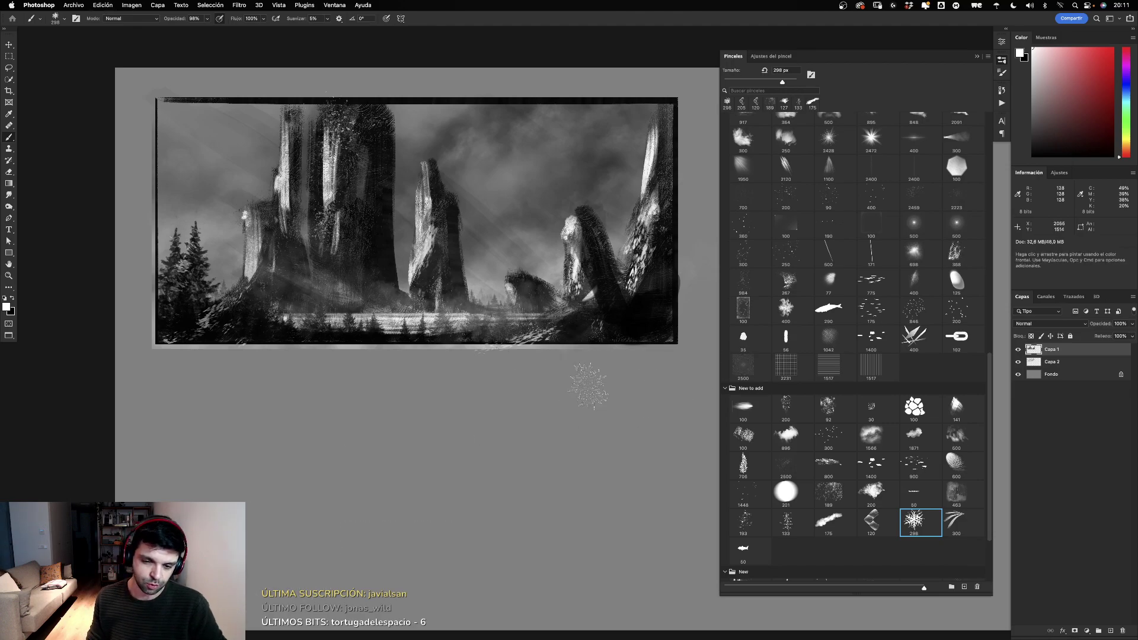
mouse_move(590, 376)
mouse_down()
mouse_move(480, 469)
mouse_move(565, 423)
mouse_move(463, 457)
mouse_move(369, 509)
mouse_move(367, 534)
mouse_move(317, 549)
mouse_move(266, 474)
mouse_move(196, 486)
mouse_move(184, 409)
mouse_move(249, 366)
mouse_move(314, 415)
mouse_move(427, 408)
mouse_up()
mouse_move(505, 402)
mouse_down()
mouse_move(593, 441)
mouse_move(551, 534)
mouse_move(321, 526)
mouse_up()
key(super+z)
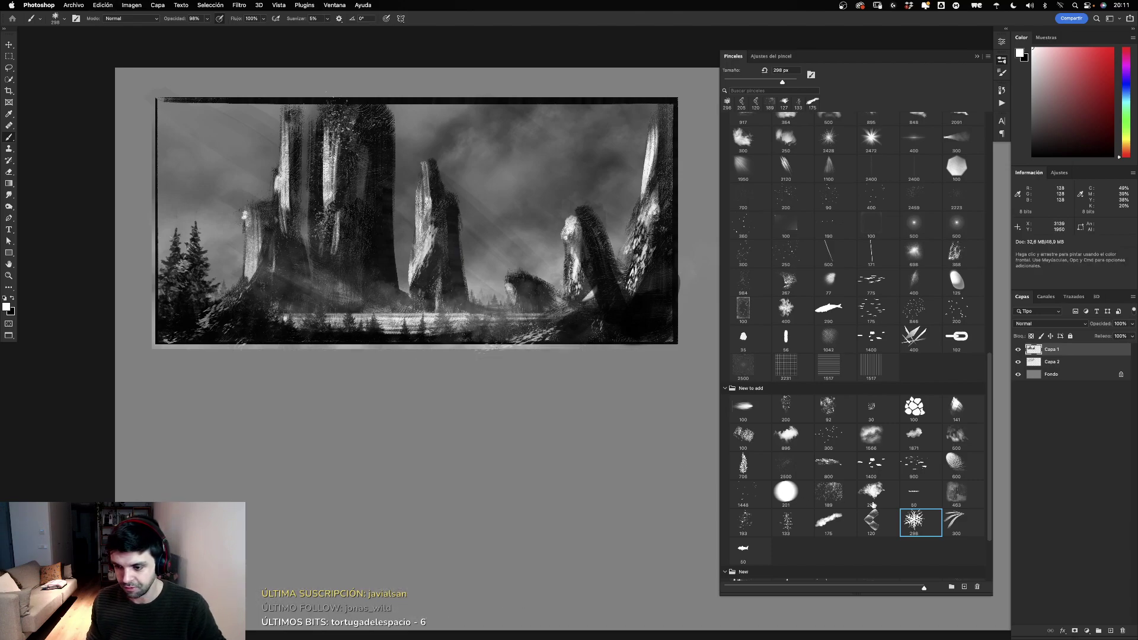
Step: Try white and then black fern strokes with the fern brush, undoing each
click(961, 520)
drag(509, 315, 409, 569)
key(super+z)
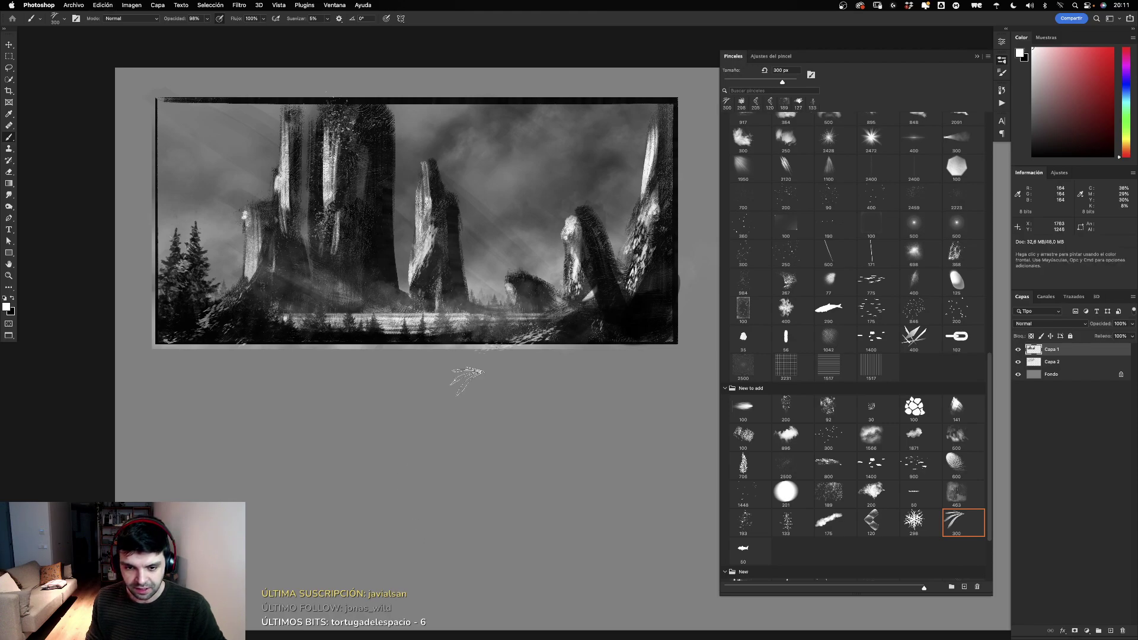
drag(578, 222, 483, 376)
drag(421, 495, 498, 362)
key(super+z)
key(super+z)
key(x)
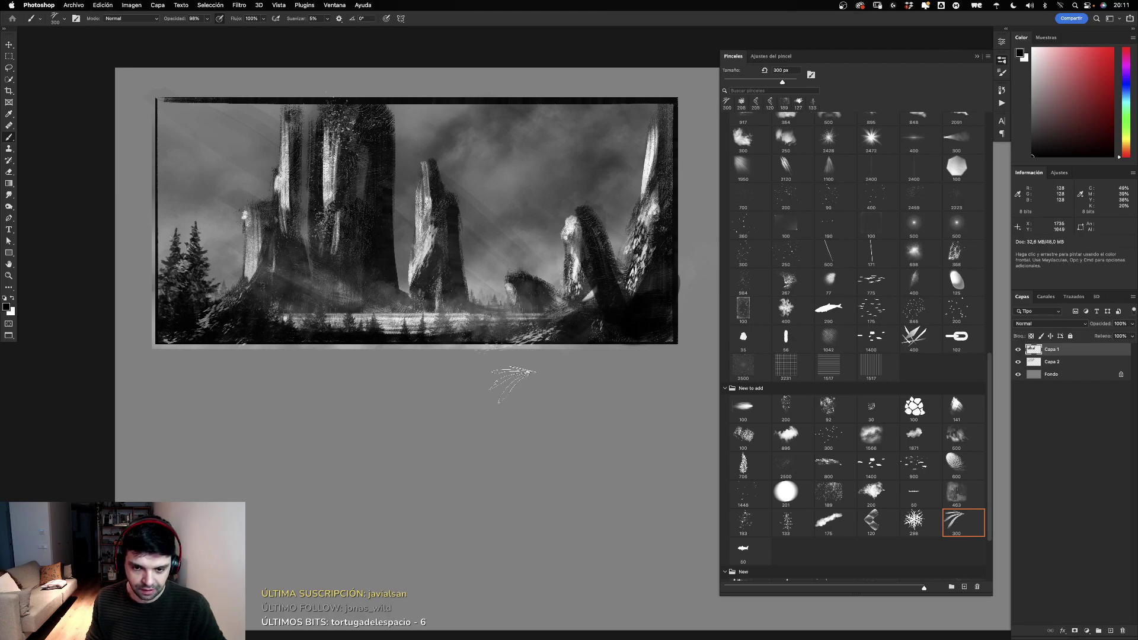
drag(567, 278, 527, 490)
key(super+z)
drag(528, 399, 504, 522)
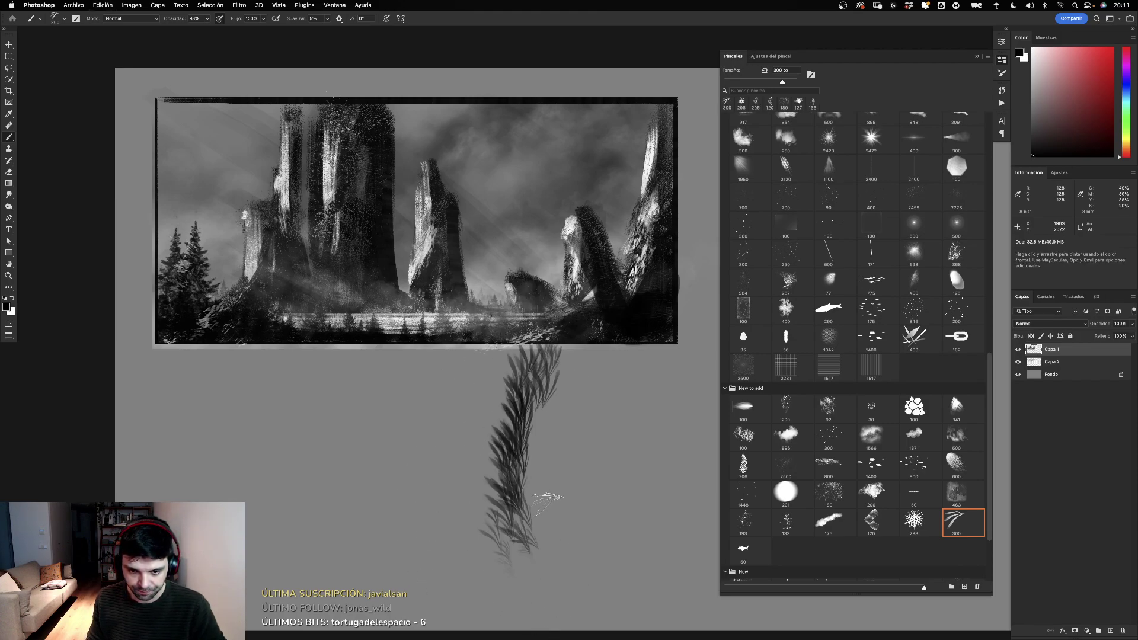
key(super+z)
Step: Paint a dark fern stalk with branches spreading right and up-left
drag(550, 355, 530, 586)
drag(629, 359, 531, 495)
drag(617, 388, 541, 484)
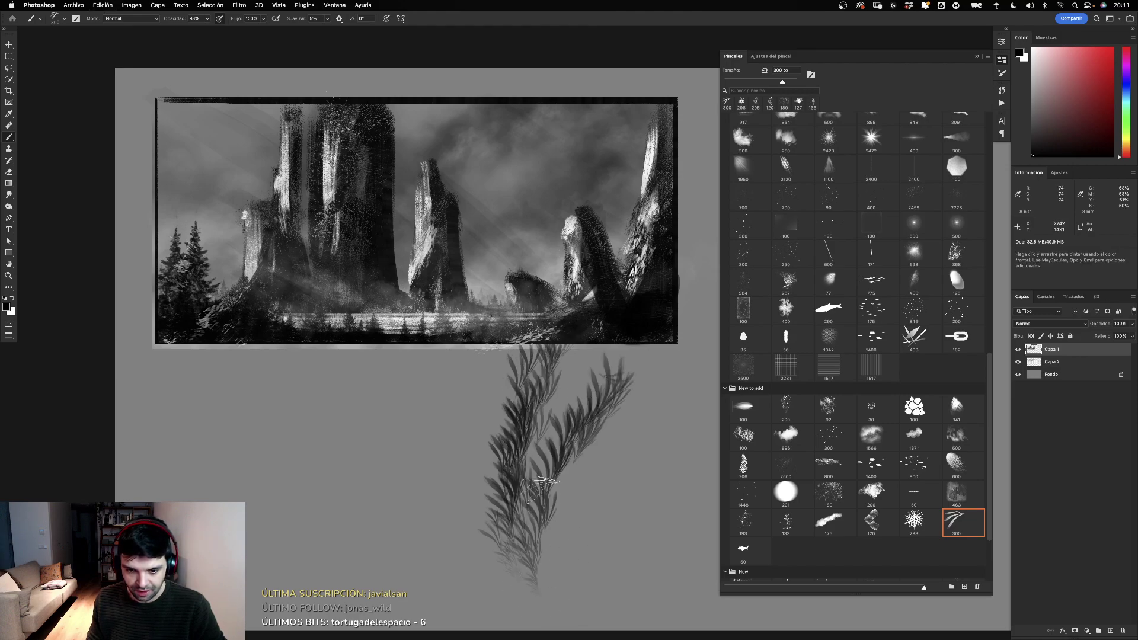
drag(673, 444, 529, 579)
mouse_move(432, 401)
mouse_down()
mouse_move(517, 587)
mouse_move(522, 575)
mouse_up()
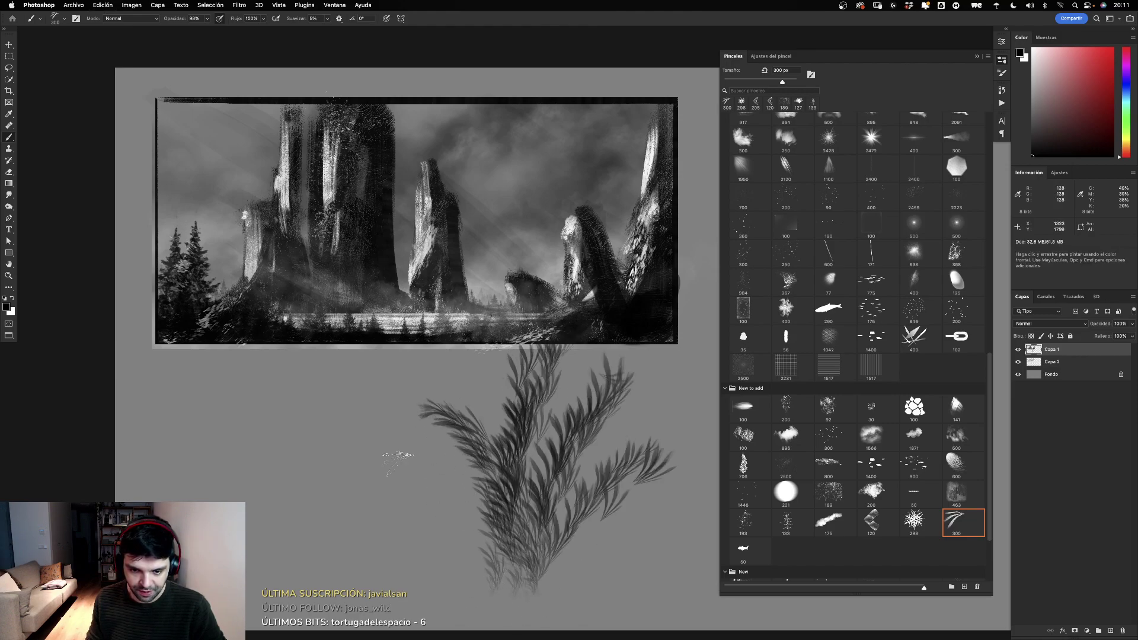
mouse_move(415, 455)
mouse_down()
mouse_move(522, 587)
mouse_move(503, 578)
mouse_up()
Step: Add fern branches toward the lower left and thicken the centre branches
drag(391, 498, 504, 593)
drag(395, 522, 504, 590)
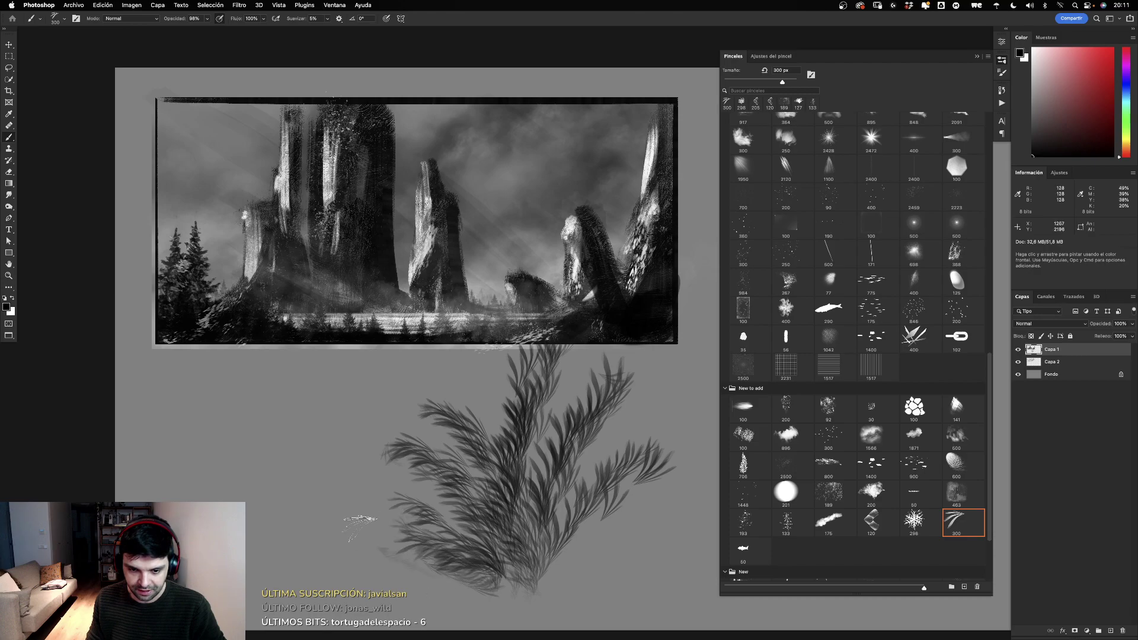
drag(349, 516, 492, 593)
drag(429, 549, 510, 593)
drag(385, 439, 513, 593)
drag(418, 389, 525, 590)
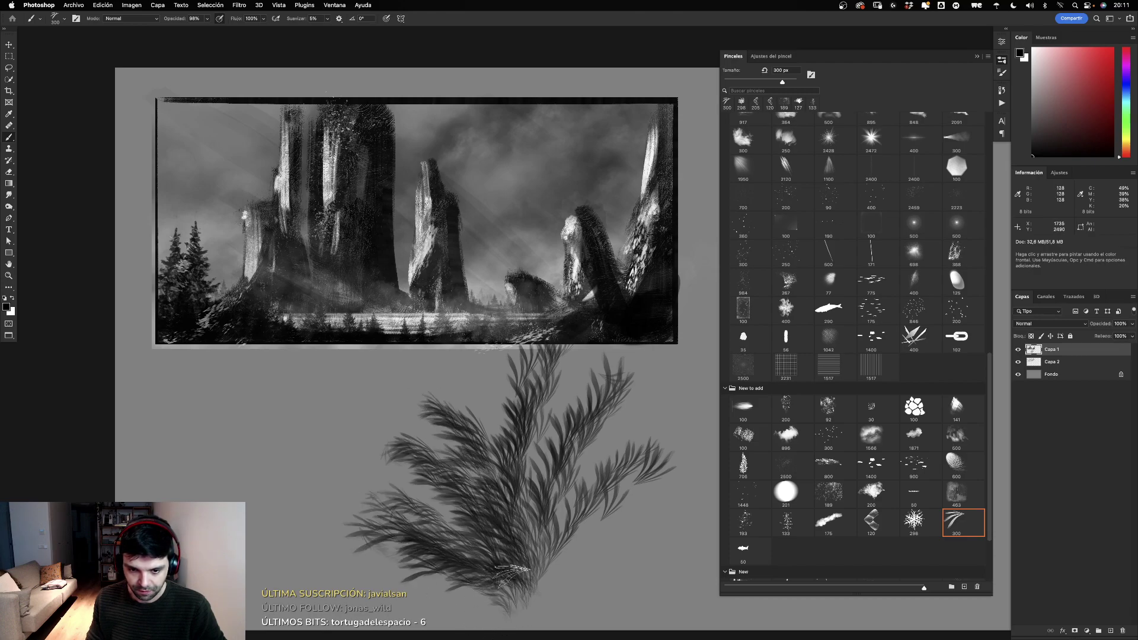
drag(534, 347, 538, 586)
Step: Add right-side fern branches and base leaves; undo the long lower-left branches
drag(598, 368, 522, 587)
drag(570, 438, 516, 563)
drag(682, 433, 527, 607)
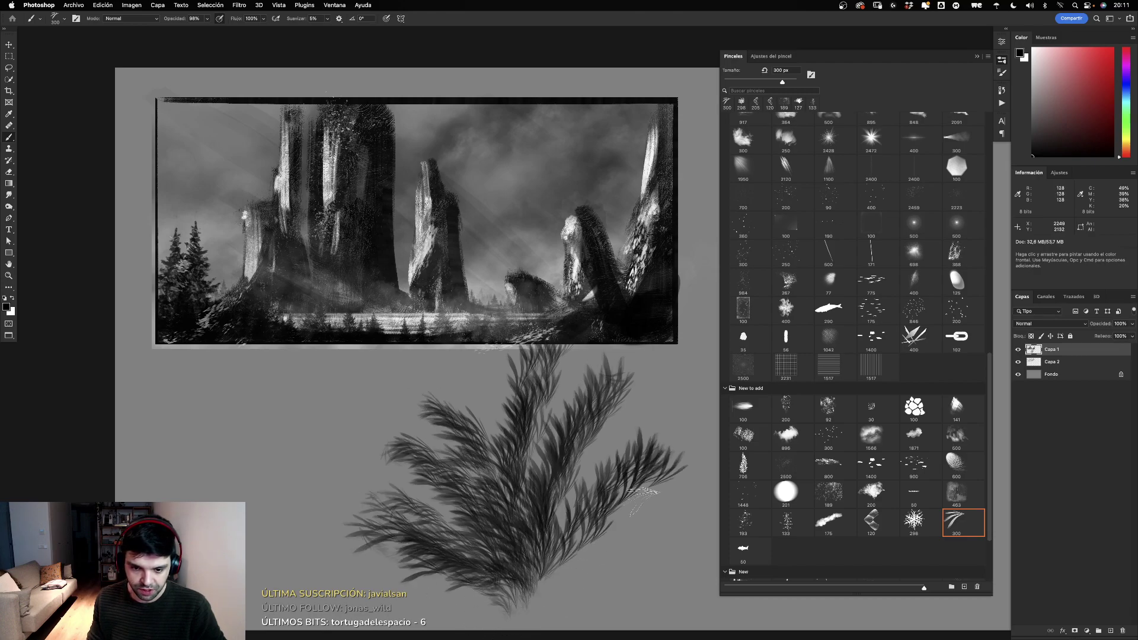
drag(652, 492, 528, 604)
mouse_move(670, 528)
mouse_down()
mouse_move(527, 599)
mouse_move(569, 596)
mouse_up()
drag(178, 501, 412, 367)
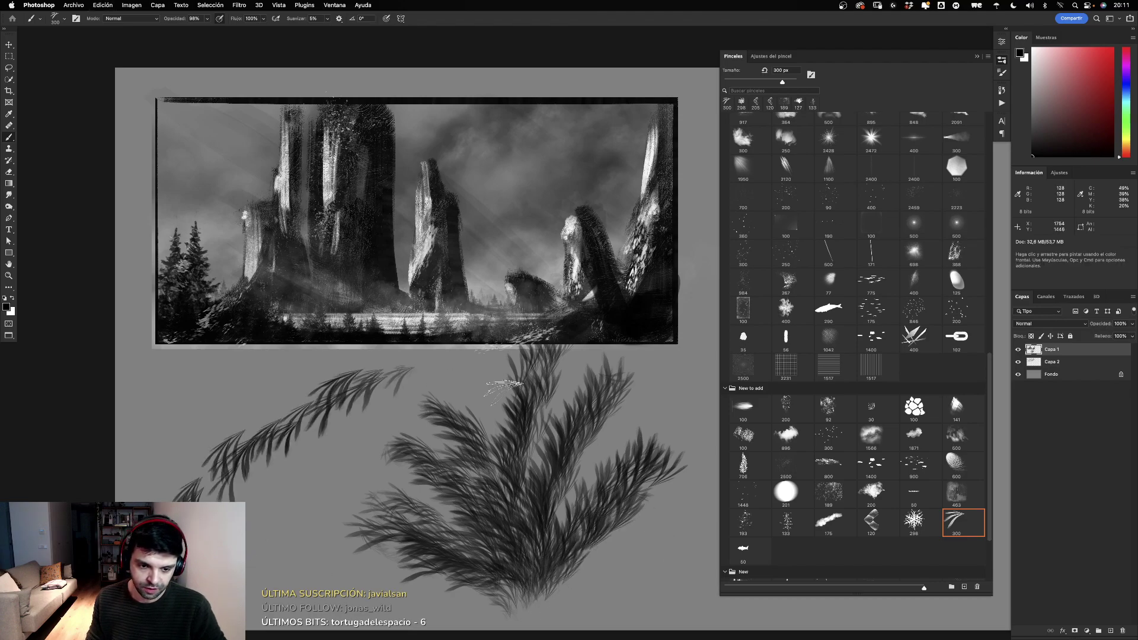
drag(249, 528, 501, 350)
key(super+z)
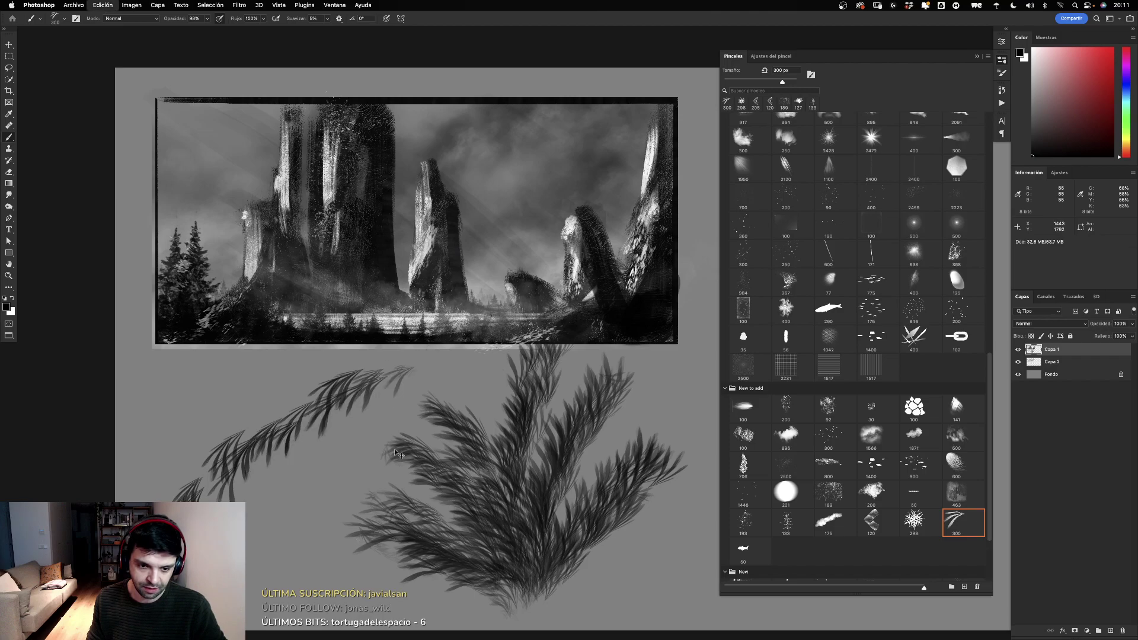
key(super+z)
Step: Try an upper-left and a tall rising fern branch, then undo the fern strokes
drag(389, 354, 507, 474)
key(super+z)
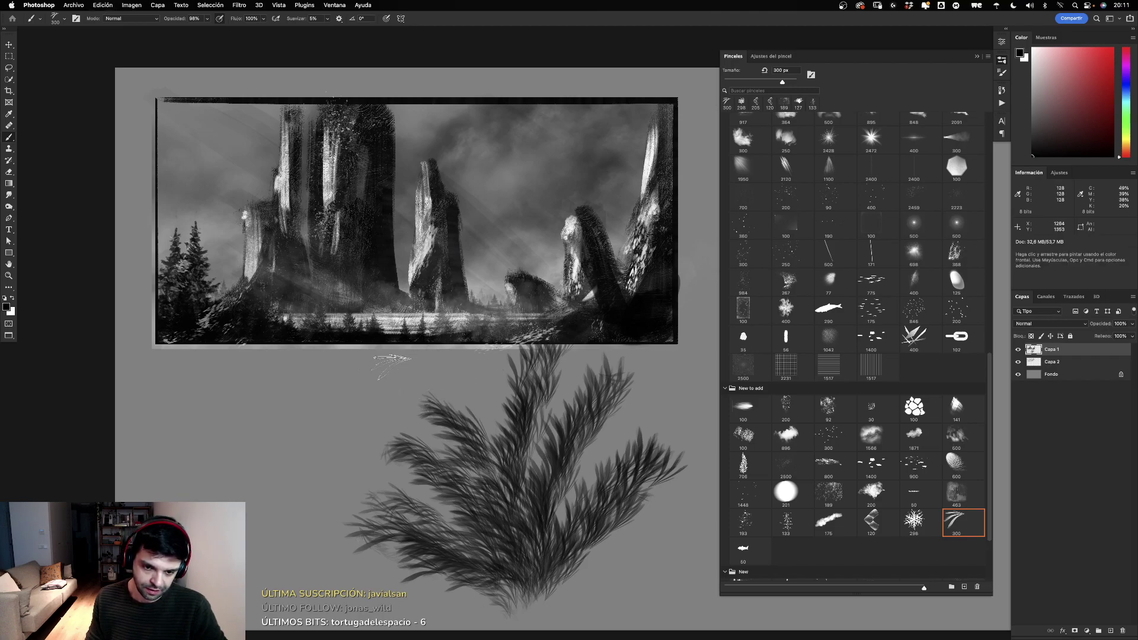
drag(379, 356, 504, 450)
drag(522, 498, 552, 284)
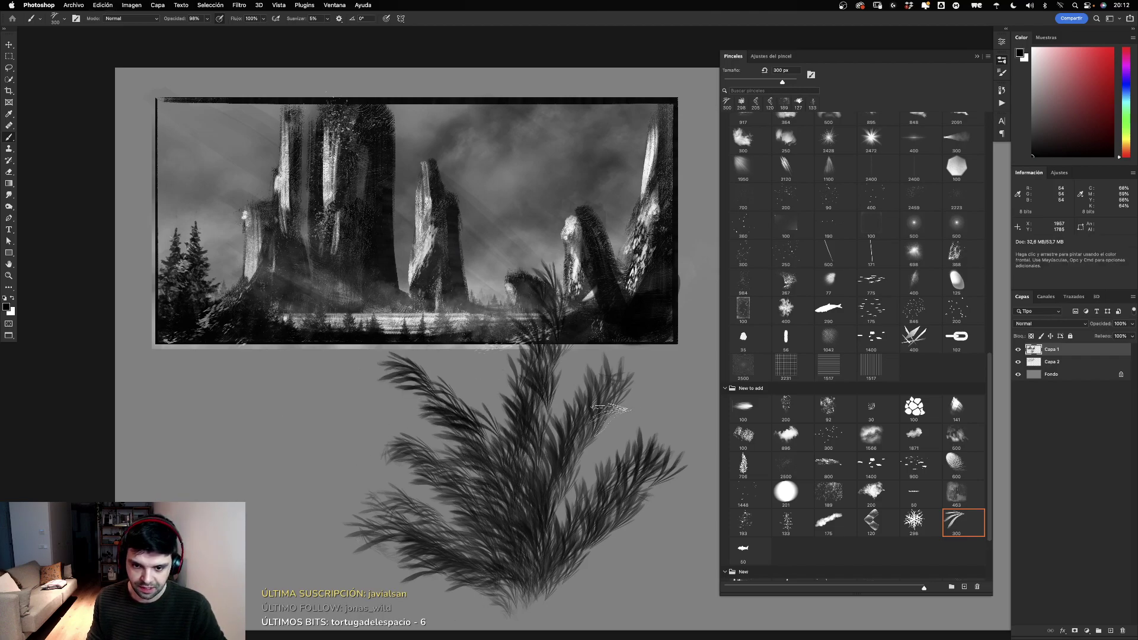
key(super+z)
key(super+z)
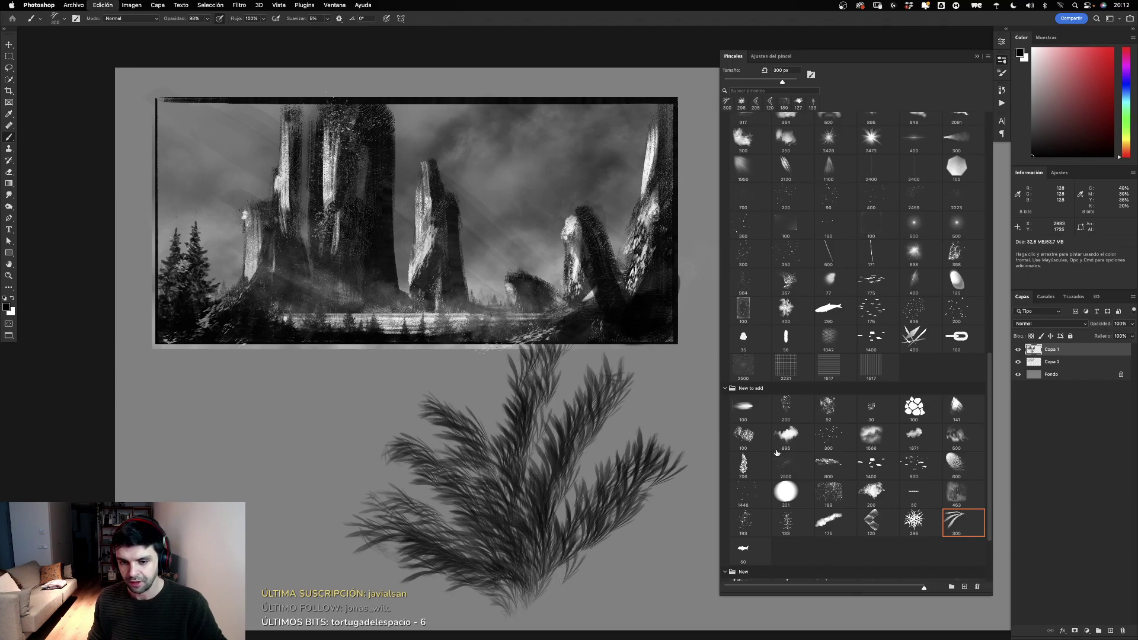
key(super+z)
key(super+z)
key(super+z)
key(super+z)
key(super+z)
key(super+z)
key(super+z)
key(super+z)
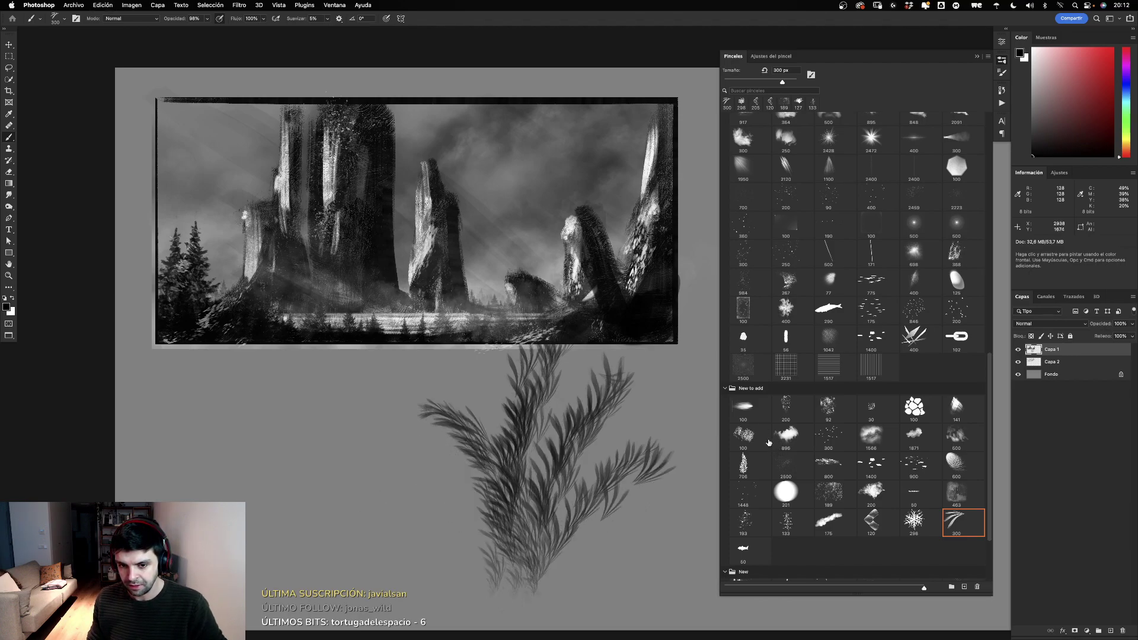
key(super+z)
key(super+z)
key(super+z)
key(super+z)
key(super+z)
key(super+z)
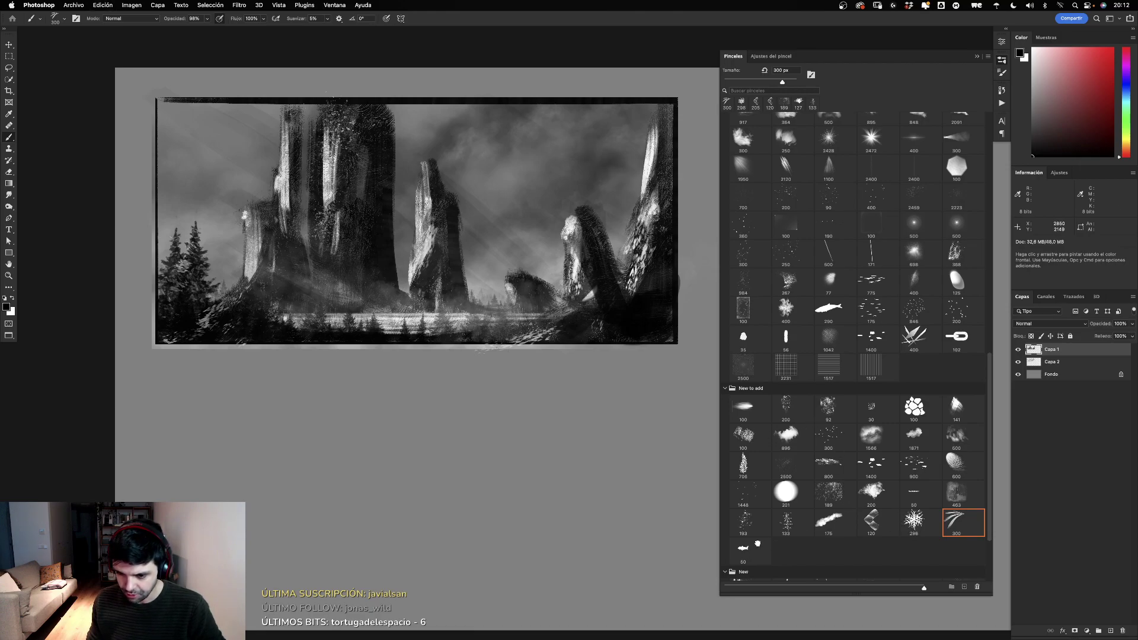
Step: Paint diagonal flocks of tiny fish stamps below the thumbnail with the scatter brushes
click(743, 549)
drag(593, 430, 437, 494)
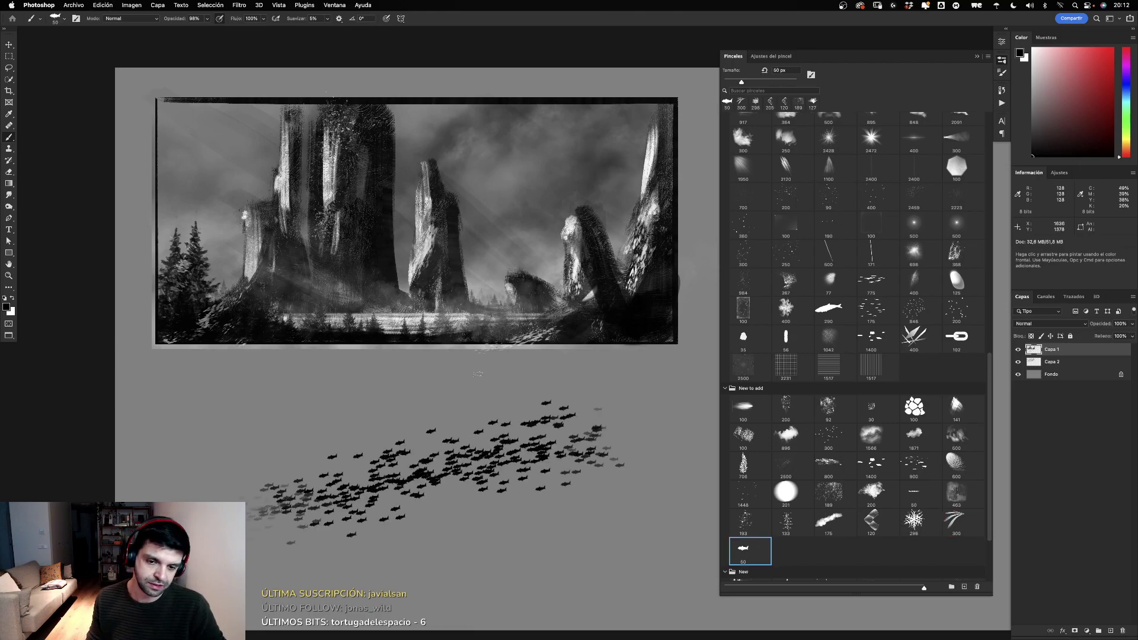
drag(478, 374, 318, 485)
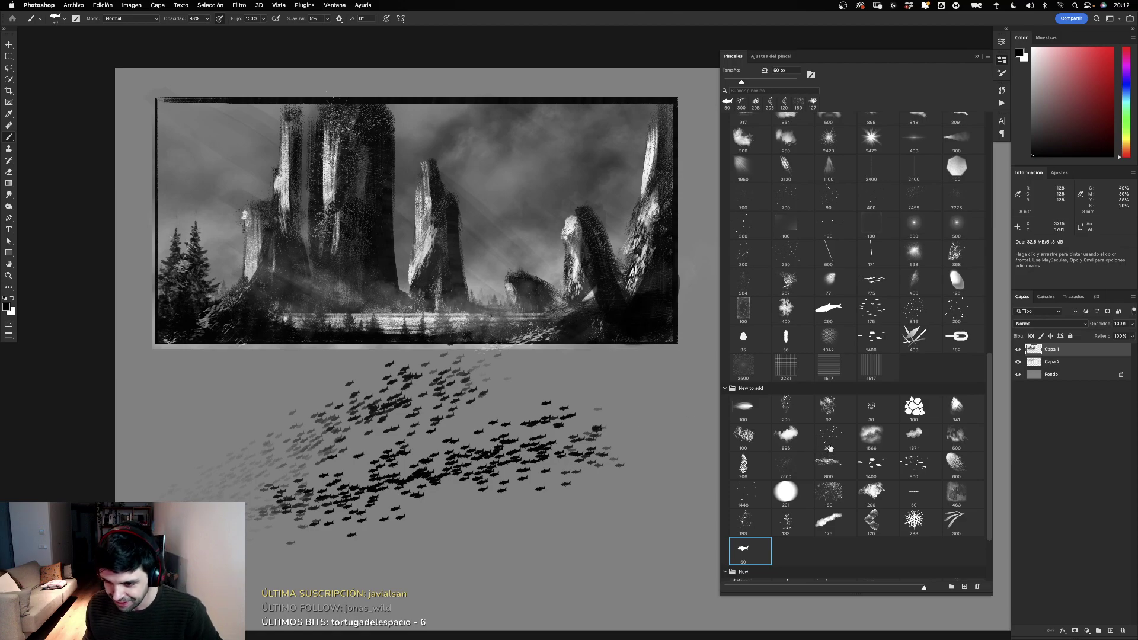
key(super+z)
key(super+z)
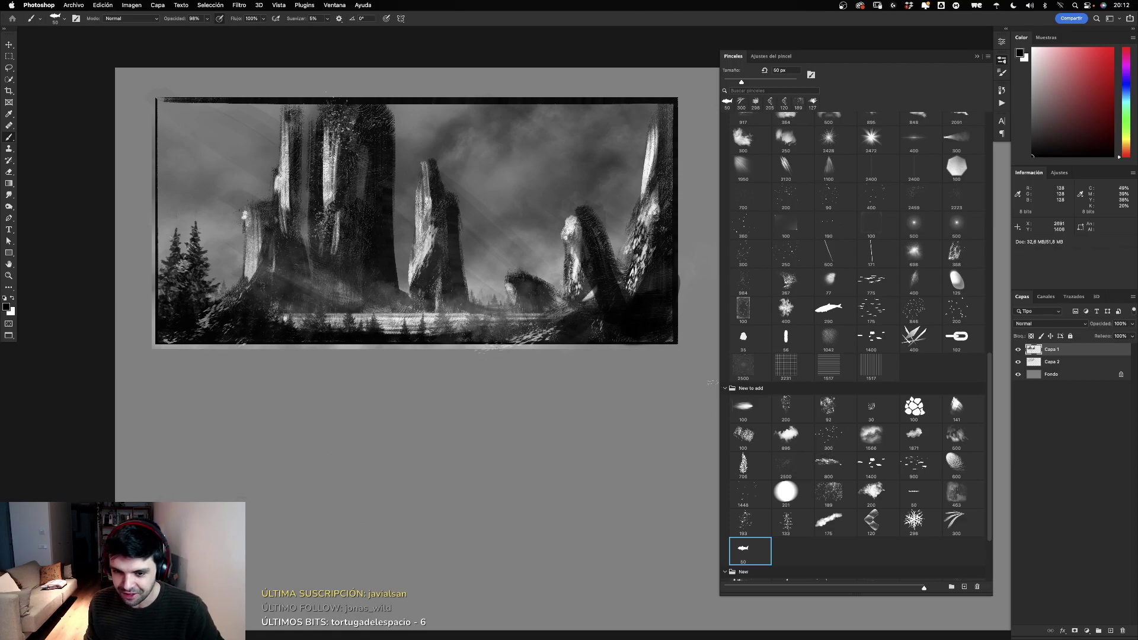
drag(599, 389, 643, 376)
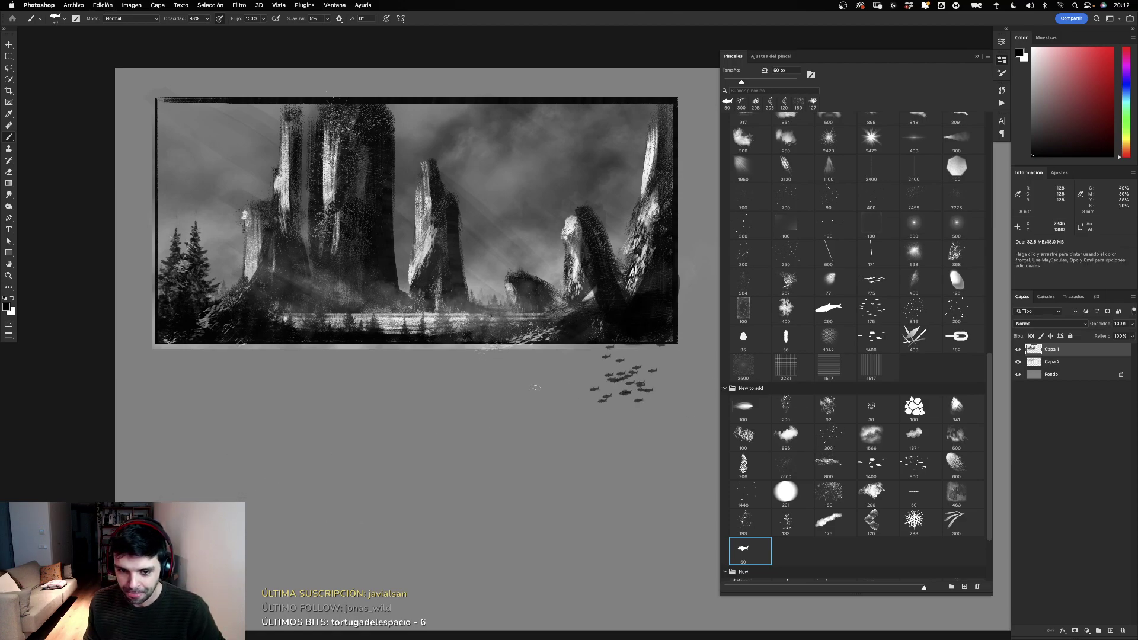
click(881, 311)
drag(658, 430, 276, 587)
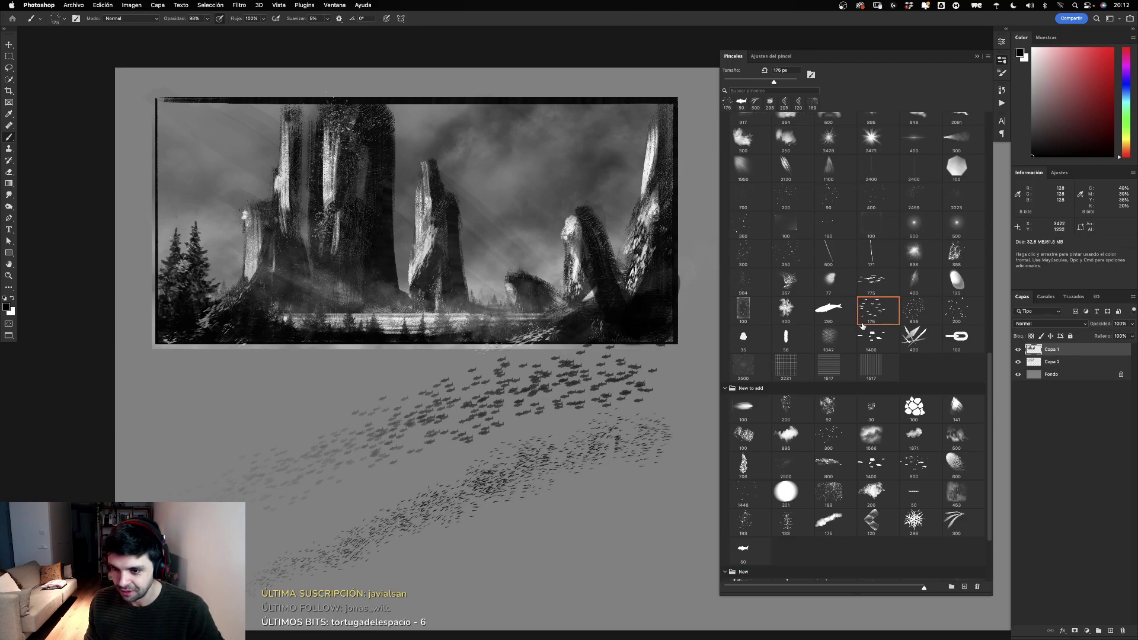
Step: Test a large fish-silhouette brush at lower right, undoing and redoing to compare
click(828, 308)
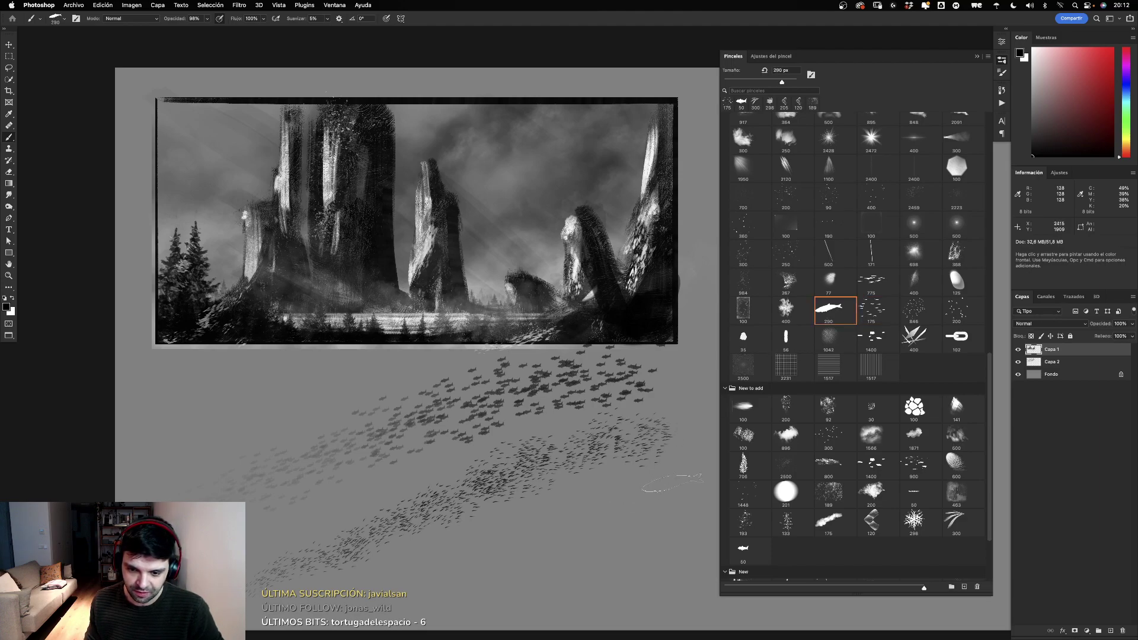
drag(658, 450, 320, 633)
key(ctrl+z)
drag(534, 415, 380, 468)
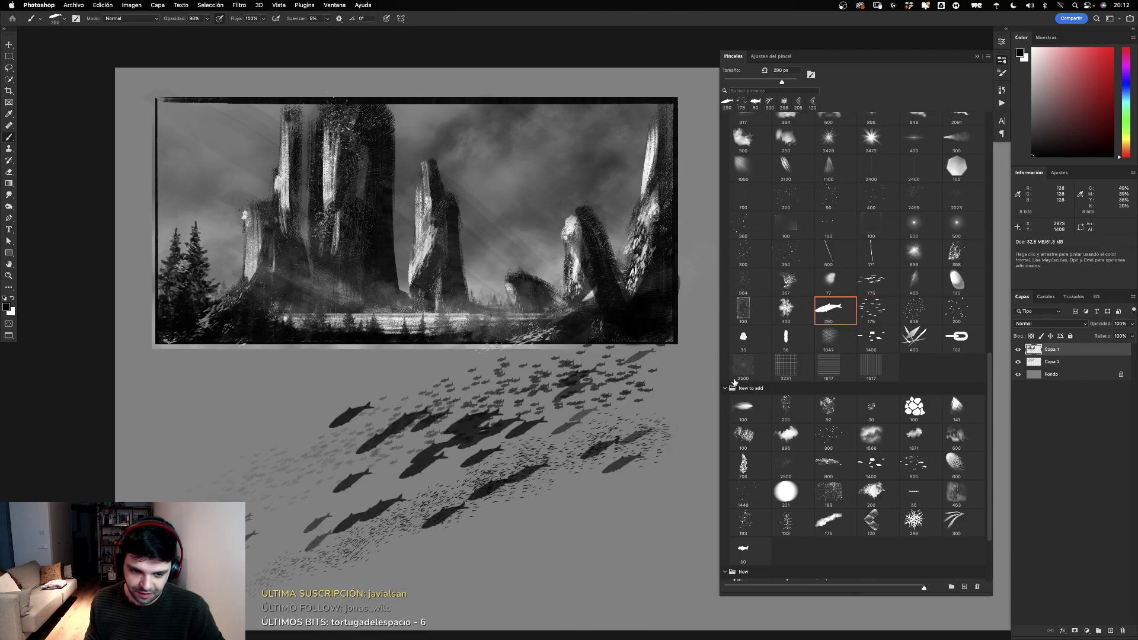
key(ctrl+z)
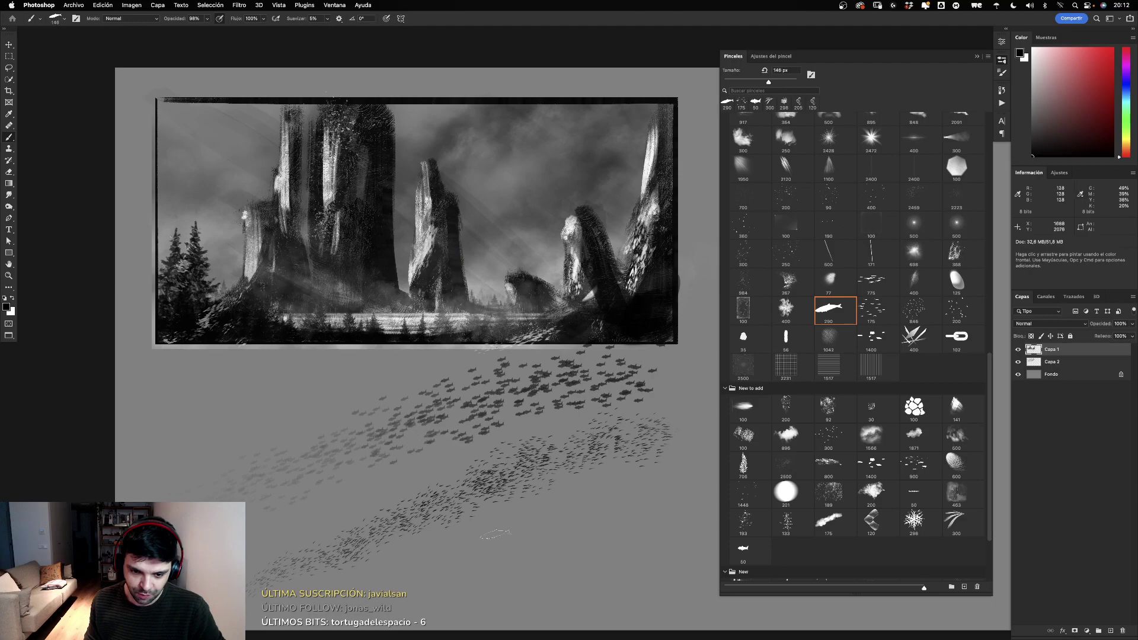
drag(439, 578, 706, 475)
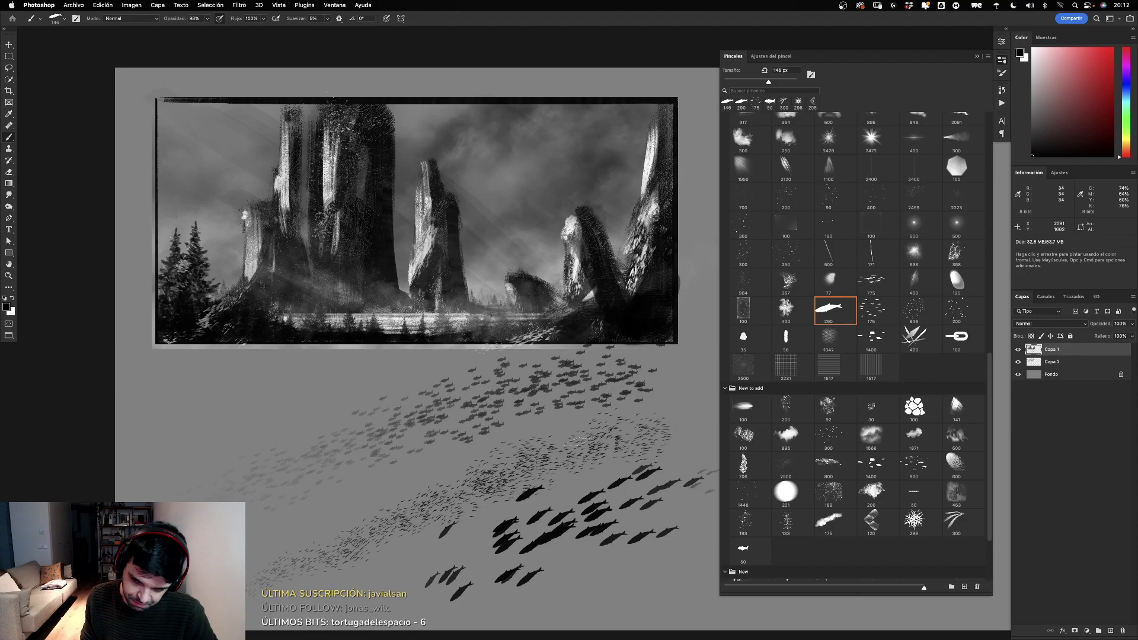
key(super+z)
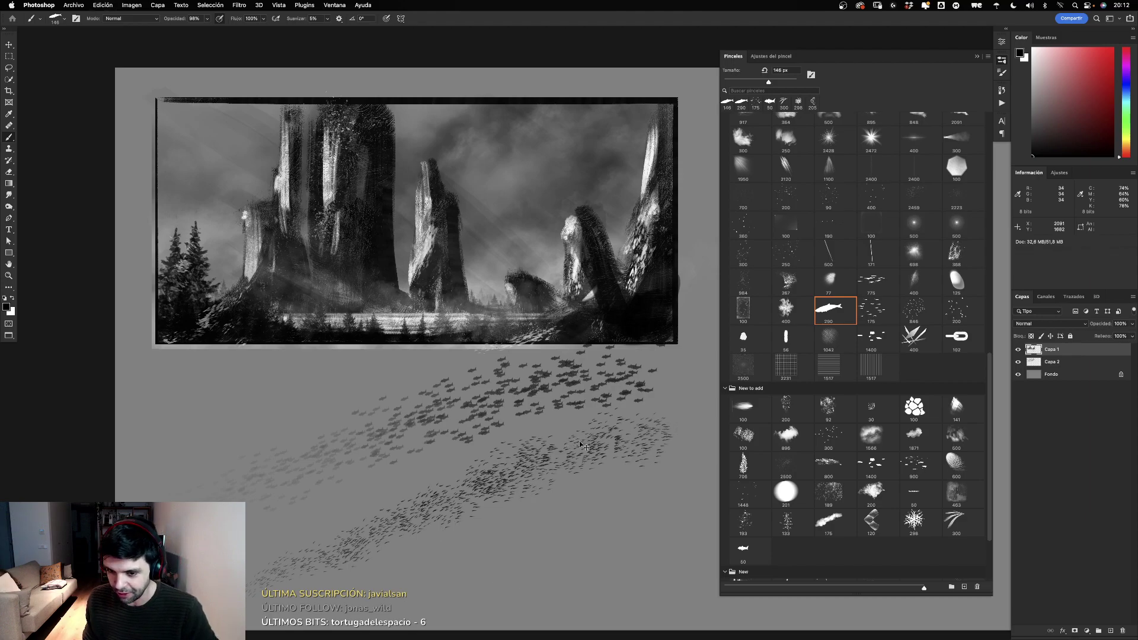
key(super+shift+z)
Step: Undo the fish flocks and test a 328 px foliage brush band, then undo it
key(super+z)
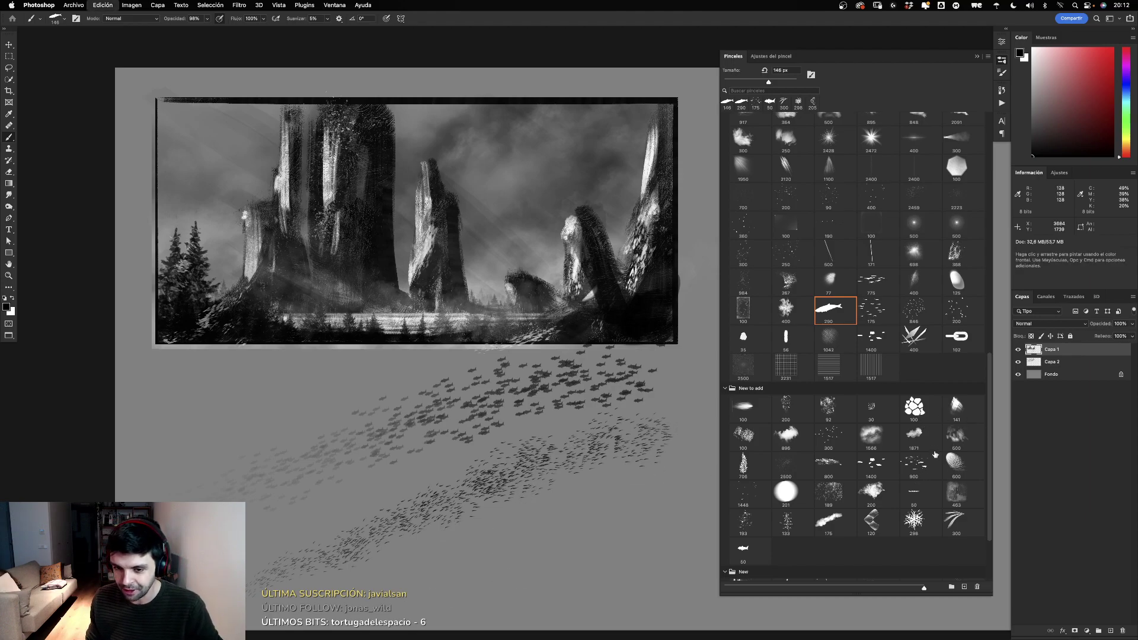
key(super+z)
key(super+z)
click(971, 469)
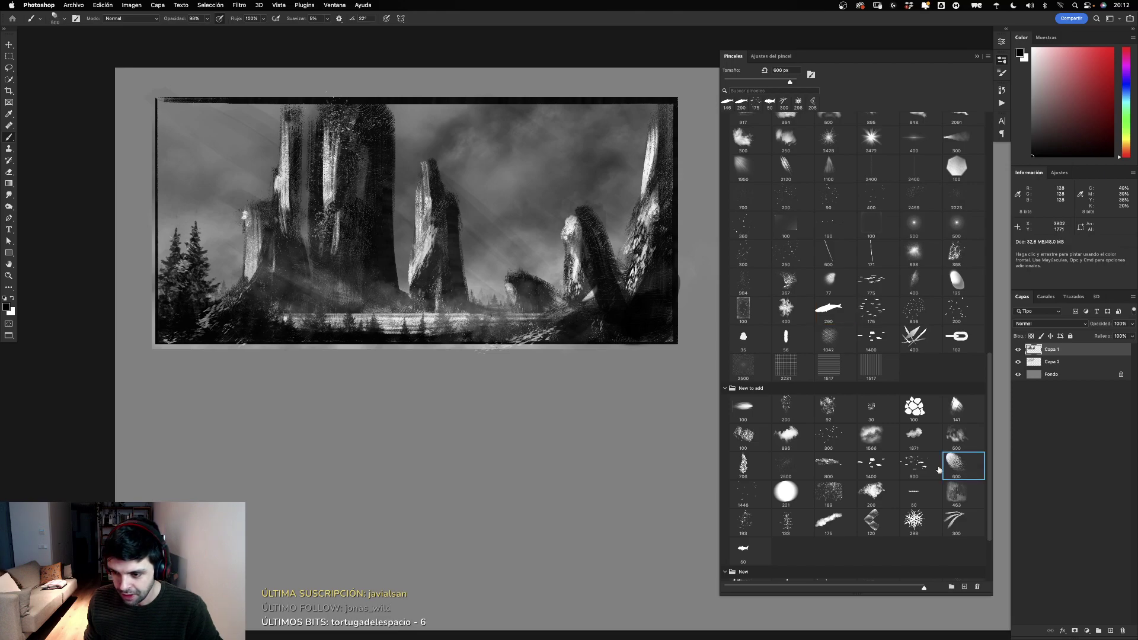
drag(386, 453, 569, 475)
key(super+z)
drag(593, 424, 534, 452)
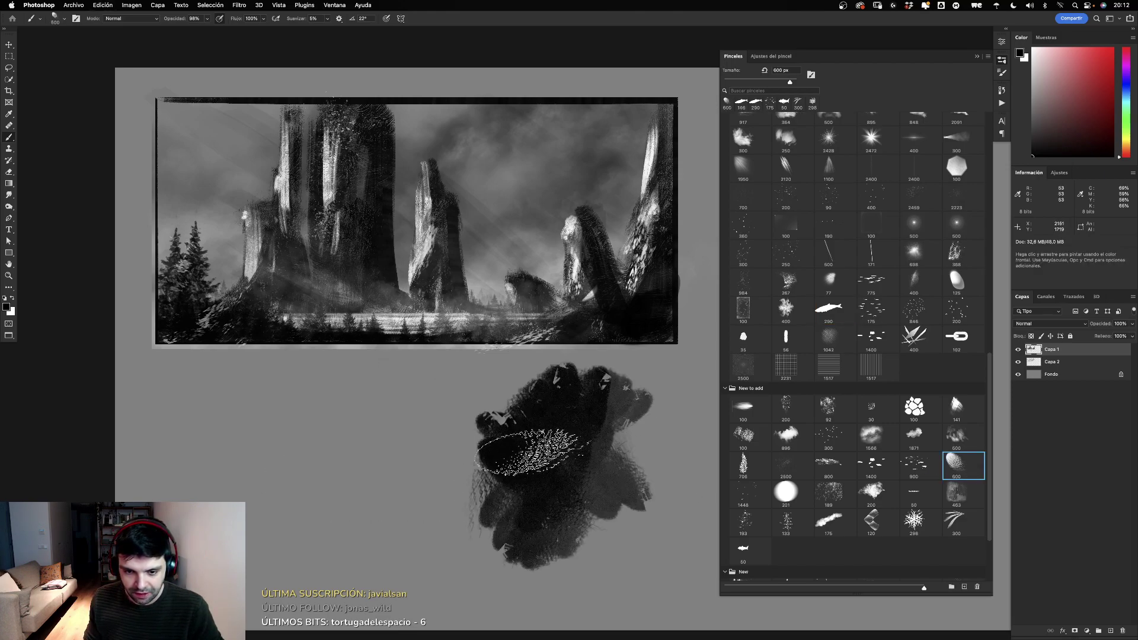
key(super+z)
drag(465, 442, 478, 448)
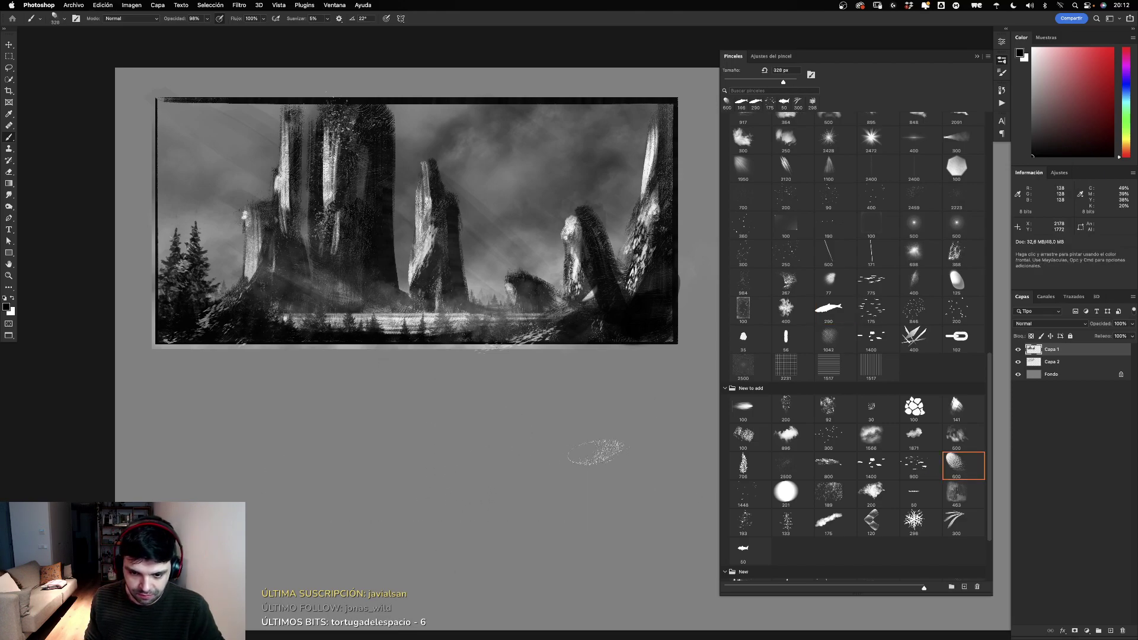
mouse_move(596, 453)
mouse_down()
mouse_move(248, 494)
mouse_move(115, 446)
mouse_up()
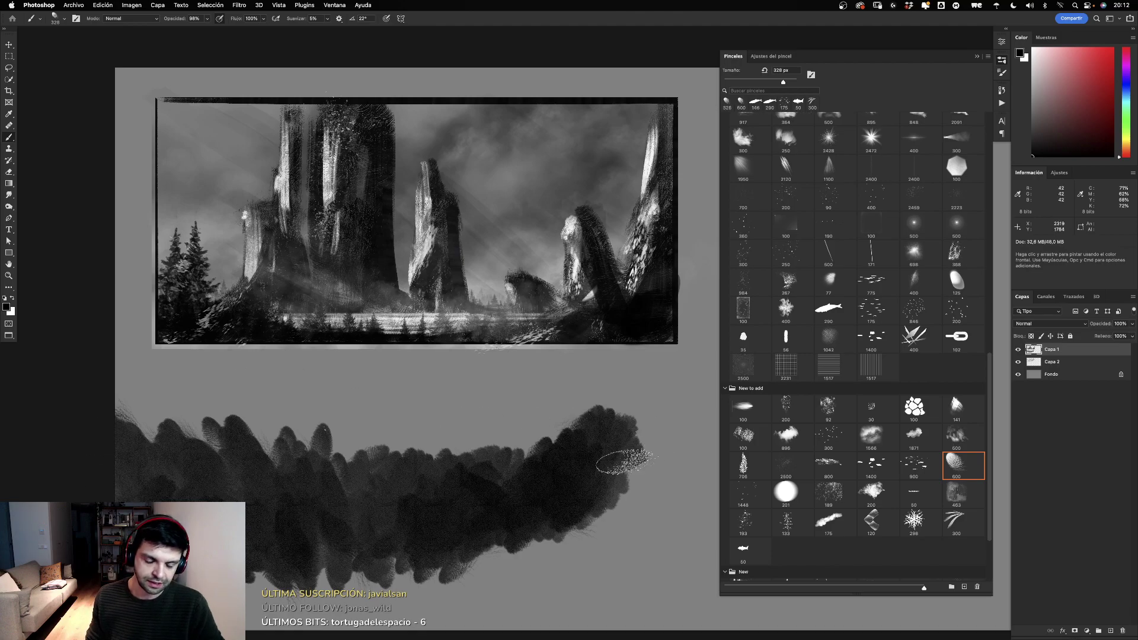
key(ctrl+z)
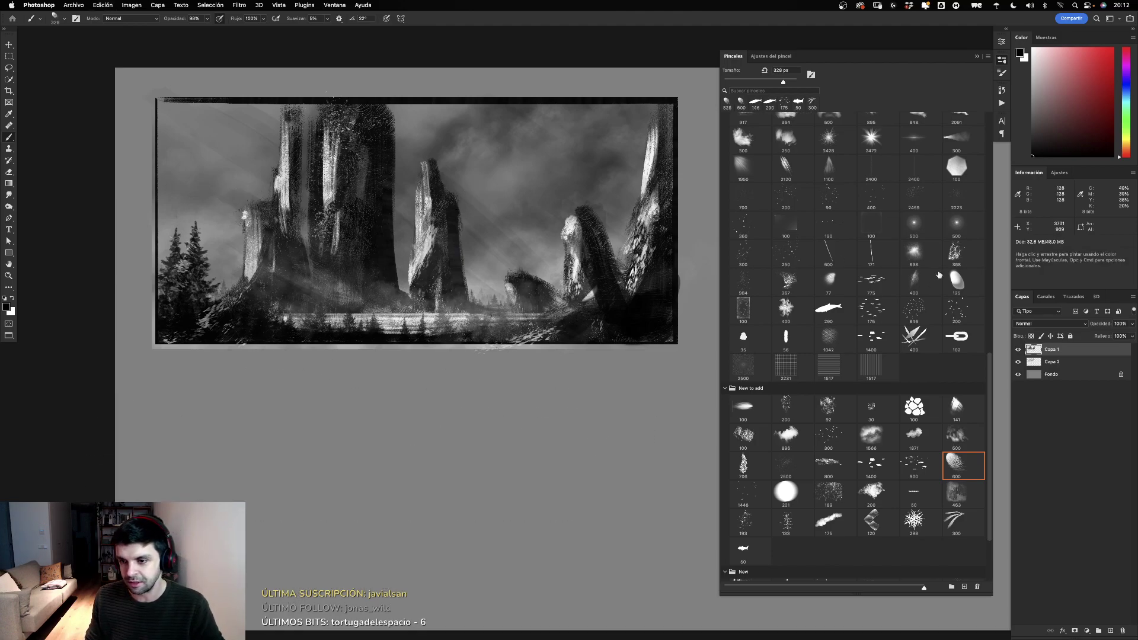
Step: Draw the frame's right side and top edge with the narrow inking brush
click(956, 408)
drag(584, 394, 554, 513)
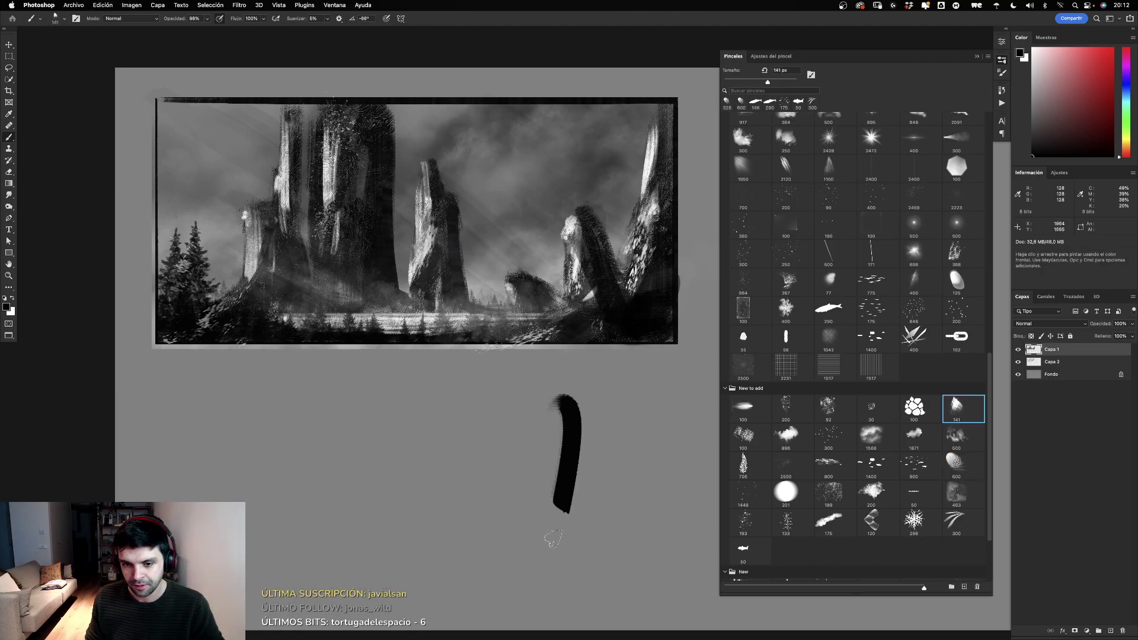
drag(587, 373, 554, 578)
key(ctrl+z)
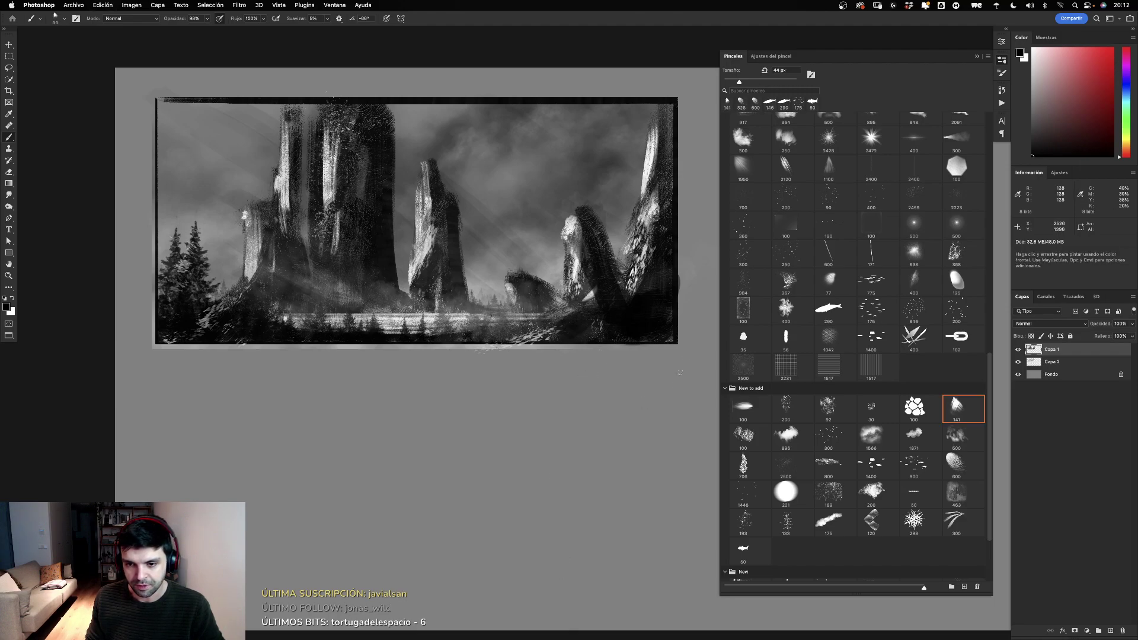
drag(670, 371, 670, 598)
mouse_move(671, 368)
mouse_down()
mouse_move(153, 369)
mouse_move(153, 593)
mouse_move(662, 593)
mouse_up()
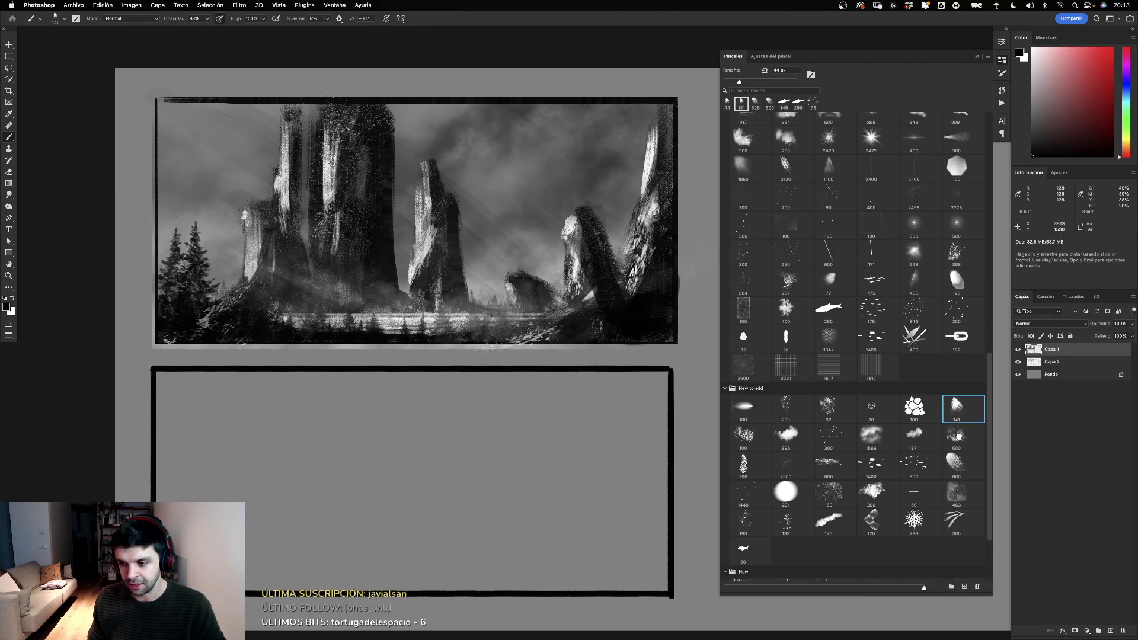
Step: On a new layer, paint dark foliage inside the second frame with the 600 px leafy brush
click(956, 436)
click(957, 463)
click(1110, 630)
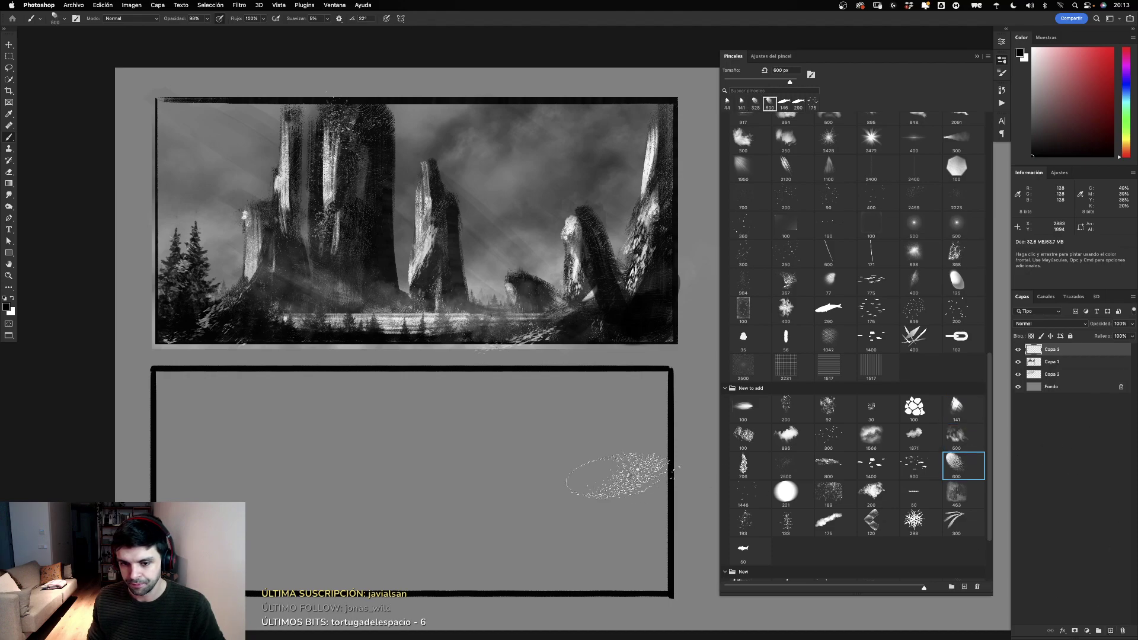
mouse_move(475, 451)
mouse_down()
mouse_move(540, 509)
mouse_move(513, 481)
mouse_move(484, 481)
mouse_up()
key(ctrl+z)
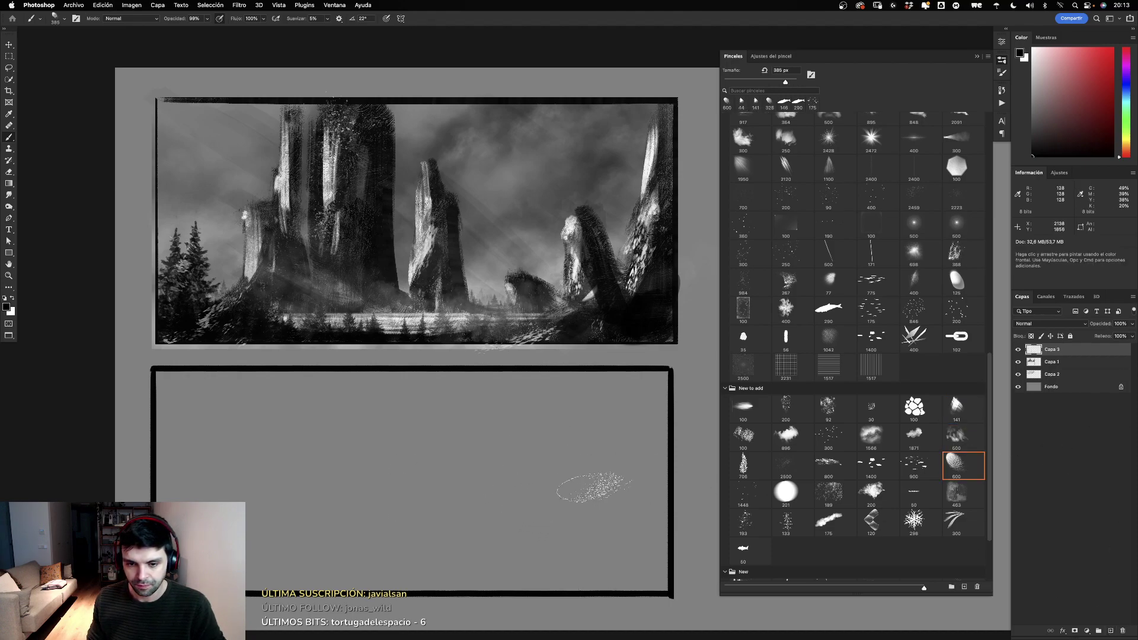
scroll(597, 471, down, 5)
mouse_move(619, 490)
mouse_down()
mouse_move(631, 440)
mouse_move(569, 462)
mouse_move(504, 450)
mouse_move(454, 509)
mouse_move(368, 473)
mouse_move(273, 461)
mouse_move(228, 394)
mouse_move(136, 338)
mouse_move(127, 490)
mouse_move(95, 380)
mouse_up()
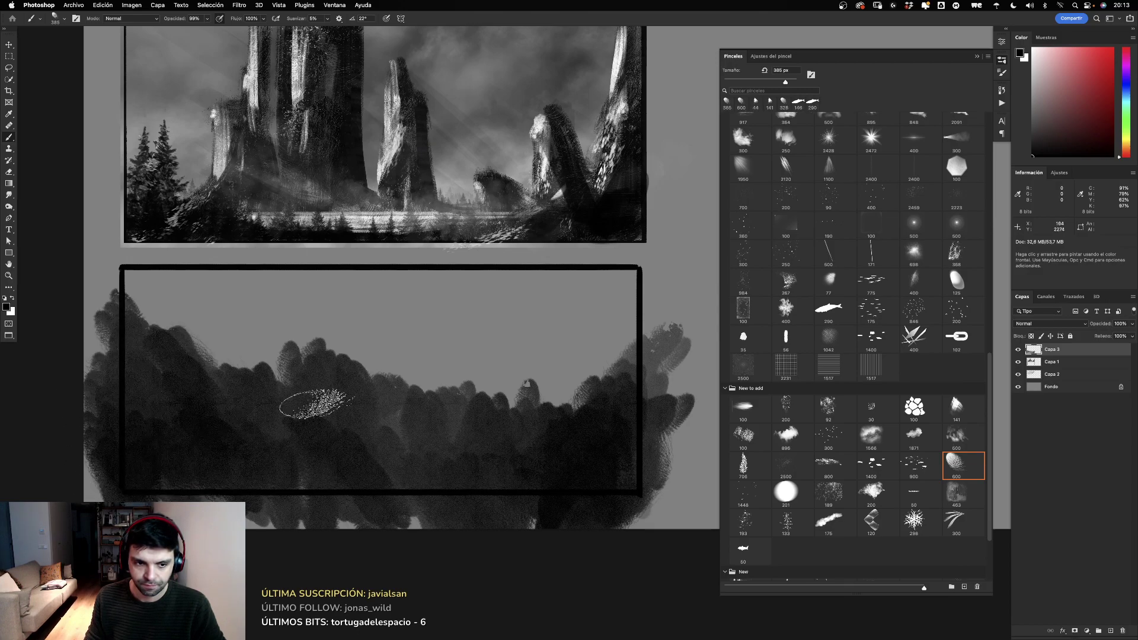
drag(530, 406, 543, 400)
click(524, 390)
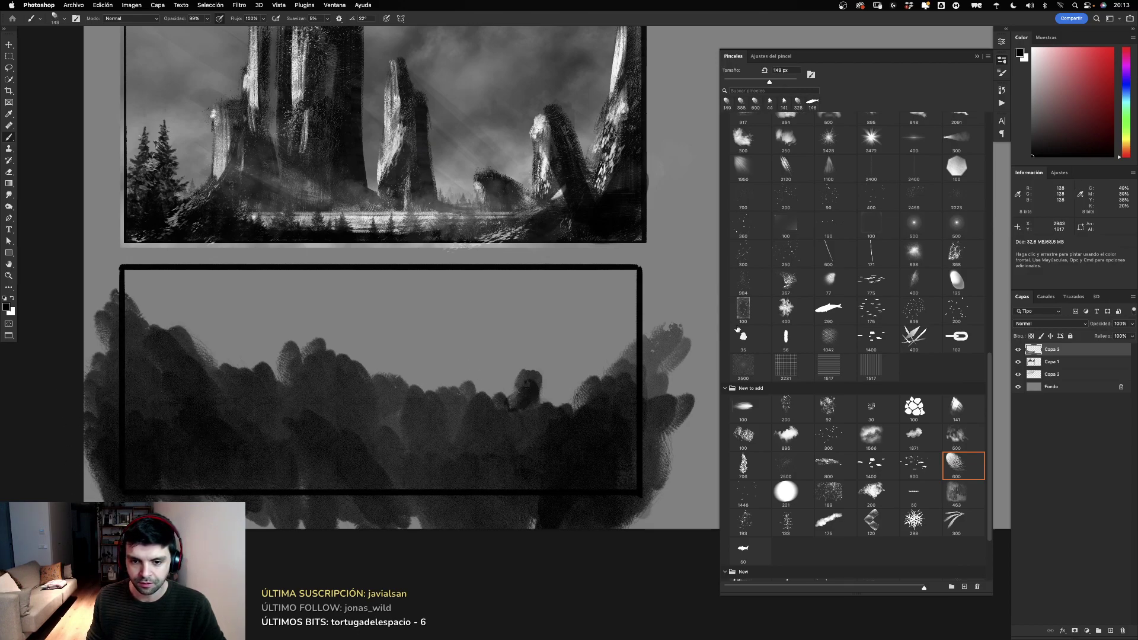
Step: Toggle eraser and brush, then drag a rectangular marquee over the lower frame's interior
key(e)
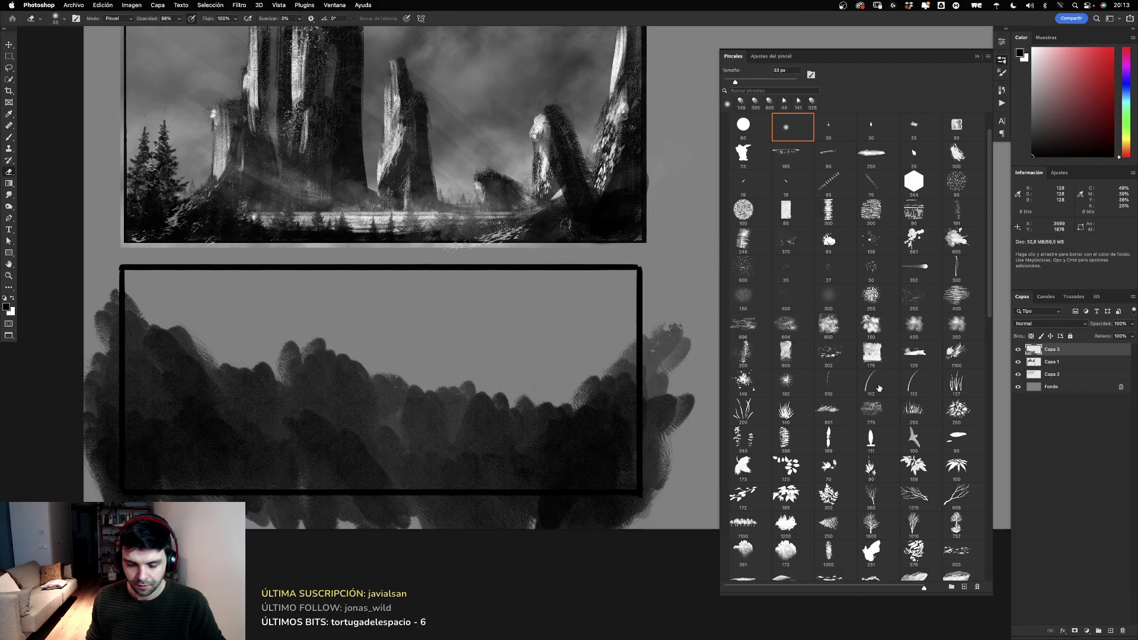
key(b)
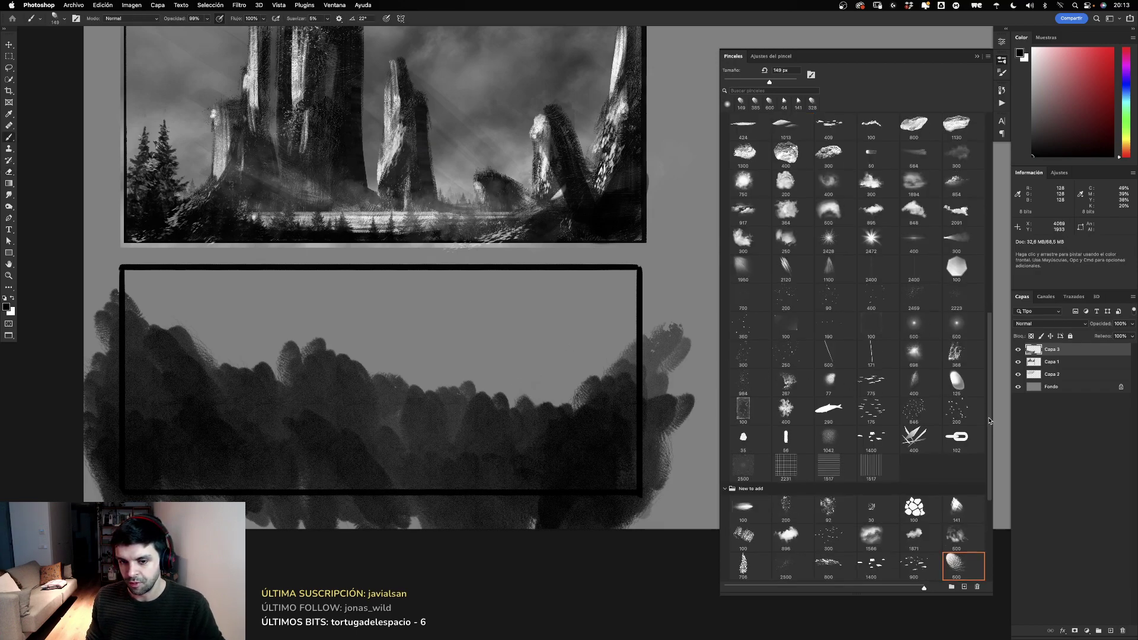
scroll(989, 421, down, 5)
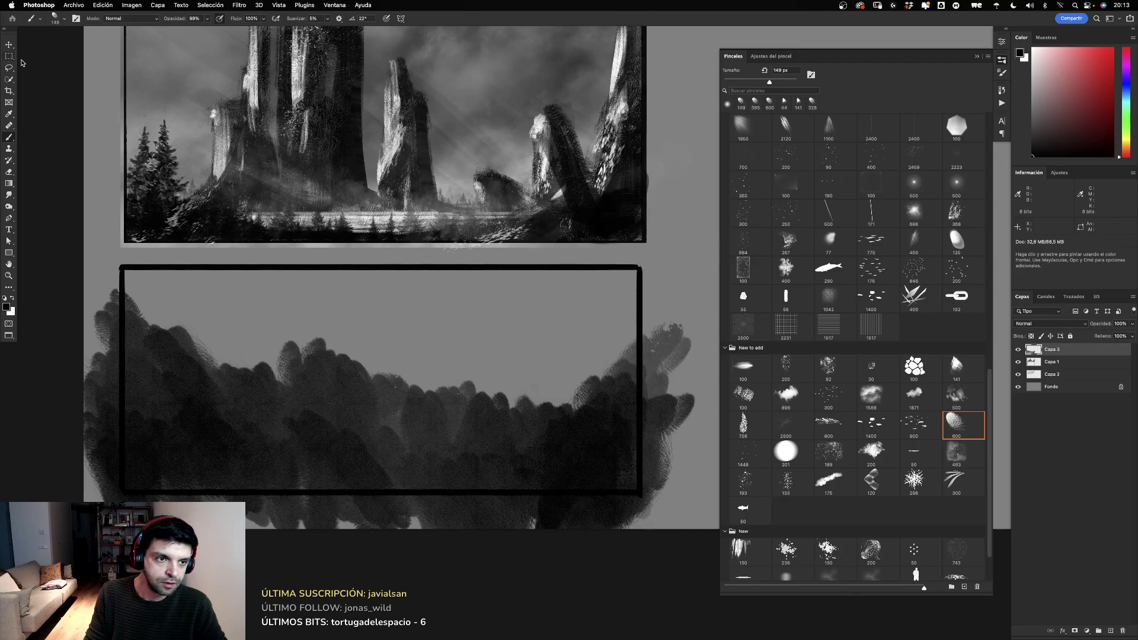
key(m)
drag(123, 266, 638, 493)
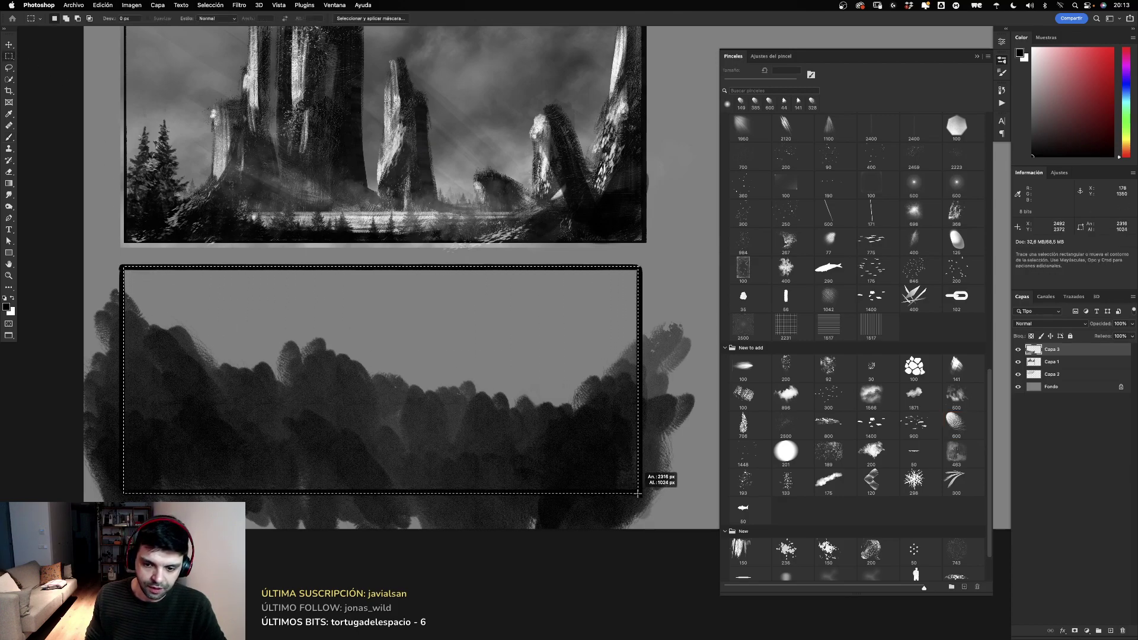
Step: Delete the foliage strokes outside the lower thumbnail frame with an inverted selection, then deselect
click(210, 4)
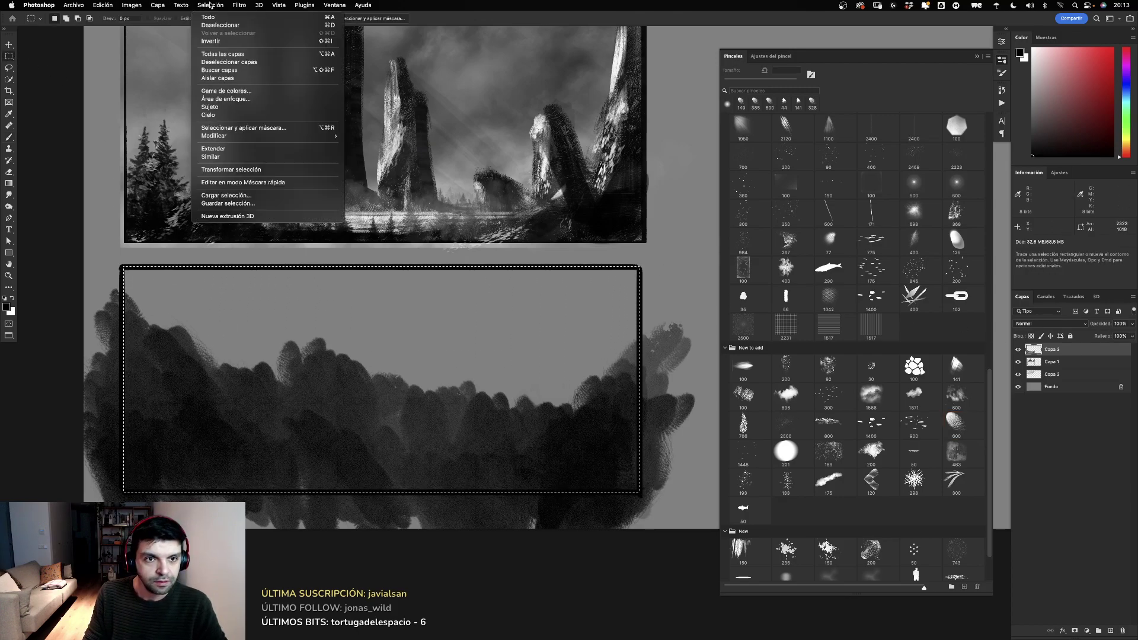
click(210, 41)
key(Delete)
key(super+d)
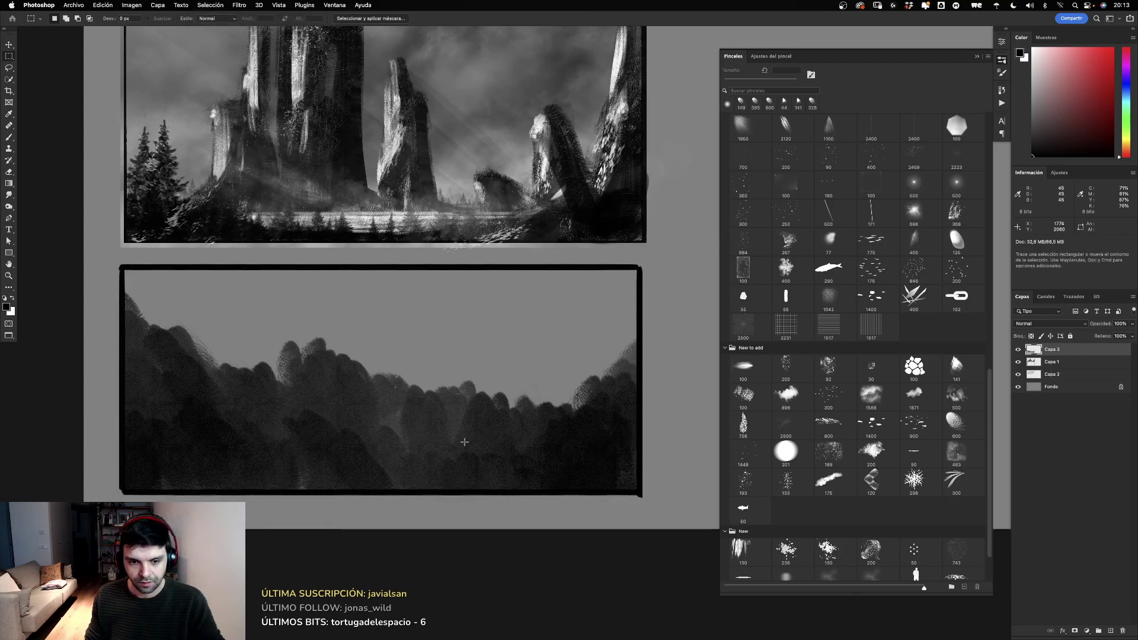
Step: Paint trial dark foliage and tall tree-mass strokes on Capa 1, then adjust its opacity
key(b)
mouse_move(504, 418)
mouse_down()
mouse_move(537, 323)
mouse_move(569, 373)
mouse_up()
key(super+z)
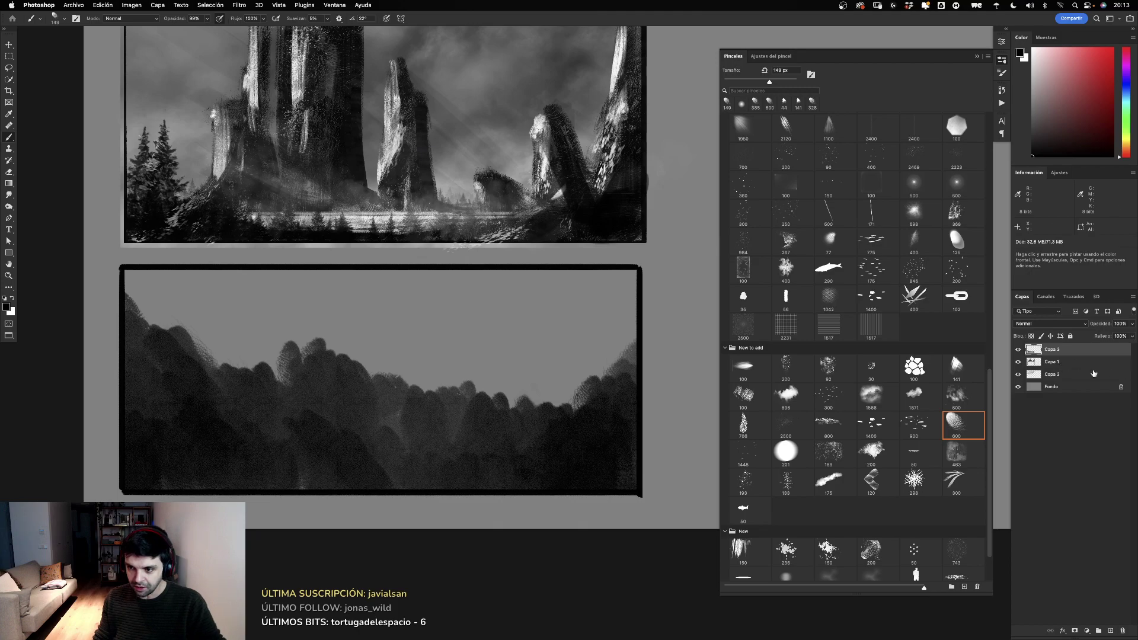
click(1125, 363)
mouse_move(535, 354)
mouse_down()
mouse_move(584, 338)
mouse_move(534, 423)
mouse_up()
key(ctrl+z)
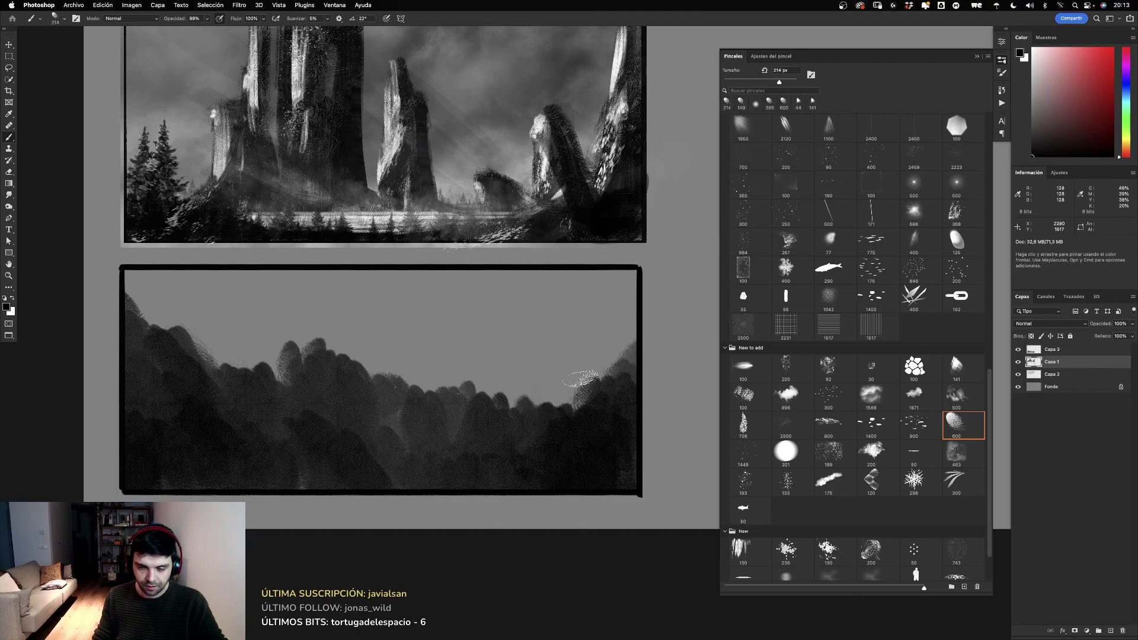
mouse_move(605, 350)
mouse_down()
mouse_move(551, 415)
mouse_move(545, 380)
mouse_move(526, 415)
mouse_move(474, 355)
mouse_up()
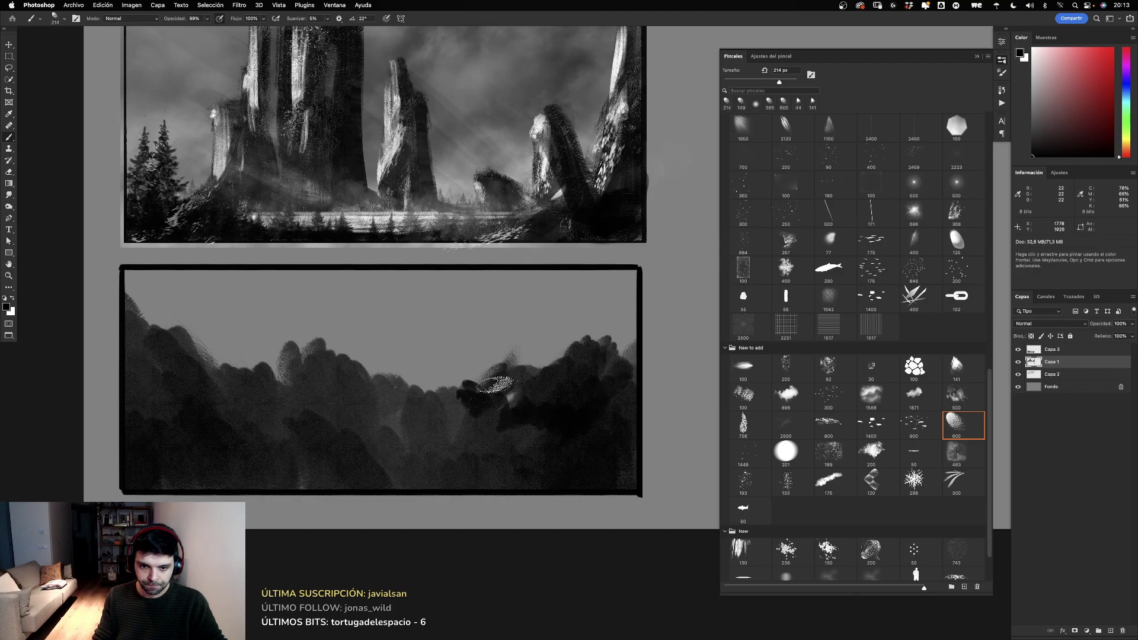
mouse_move(486, 415)
mouse_down()
mouse_move(472, 314)
mouse_move(474, 403)
mouse_up()
mouse_move(480, 314)
mouse_down()
mouse_move(465, 395)
mouse_move(415, 356)
mouse_up()
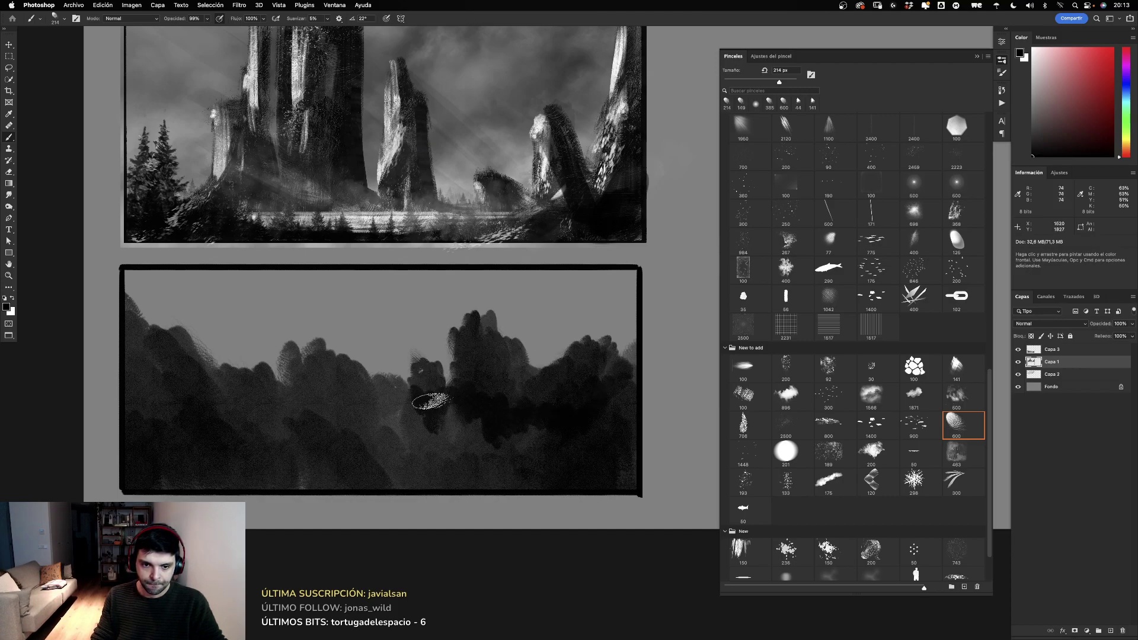
mouse_move(427, 409)
mouse_down()
mouse_move(385, 332)
mouse_move(432, 386)
mouse_move(279, 392)
mouse_move(216, 323)
mouse_move(203, 389)
mouse_move(333, 436)
mouse_up()
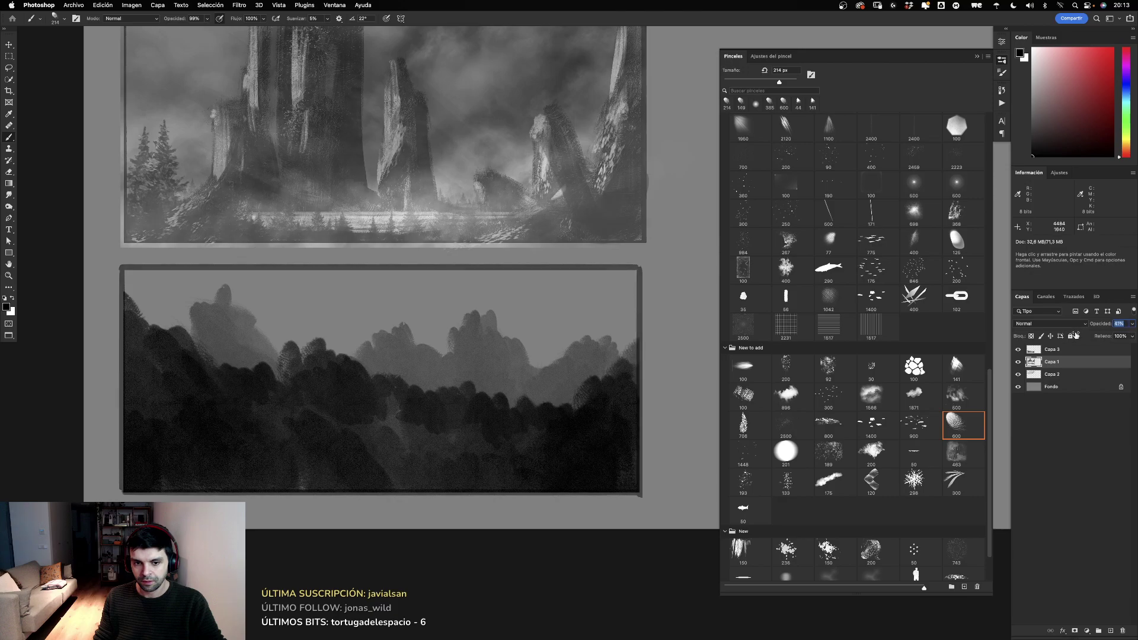
drag(1081, 334, 1130, 357)
Step: Add a new layer of distant tree shapes faded to about 12% opacity
key(super+z)
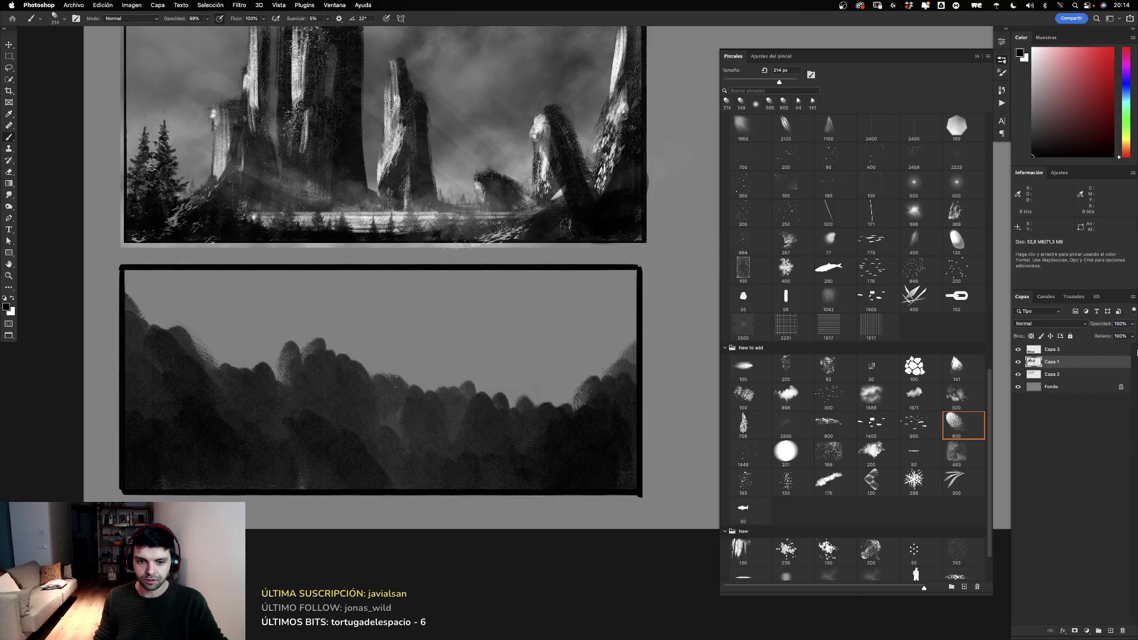
click(1111, 631)
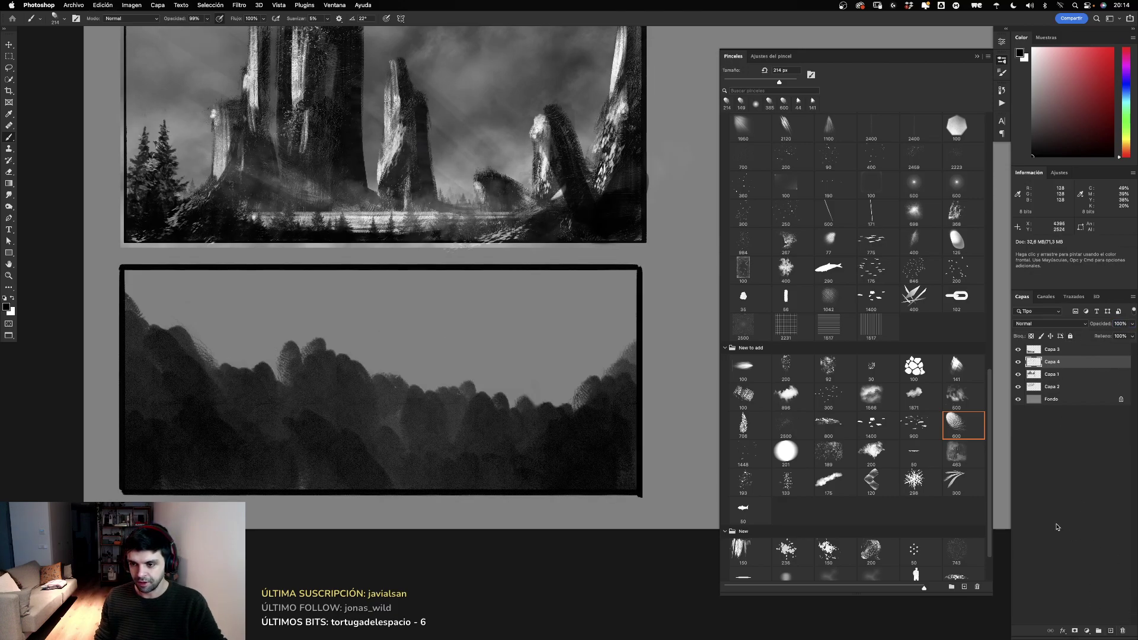
mouse_move(593, 391)
mouse_down()
mouse_move(605, 329)
mouse_move(551, 356)
mouse_move(469, 350)
mouse_move(483, 406)
mouse_move(435, 362)
mouse_move(409, 371)
mouse_move(354, 361)
mouse_move(343, 409)
mouse_move(201, 308)
mouse_move(211, 372)
mouse_move(177, 368)
mouse_move(143, 285)
mouse_move(183, 356)
mouse_move(234, 330)
mouse_up()
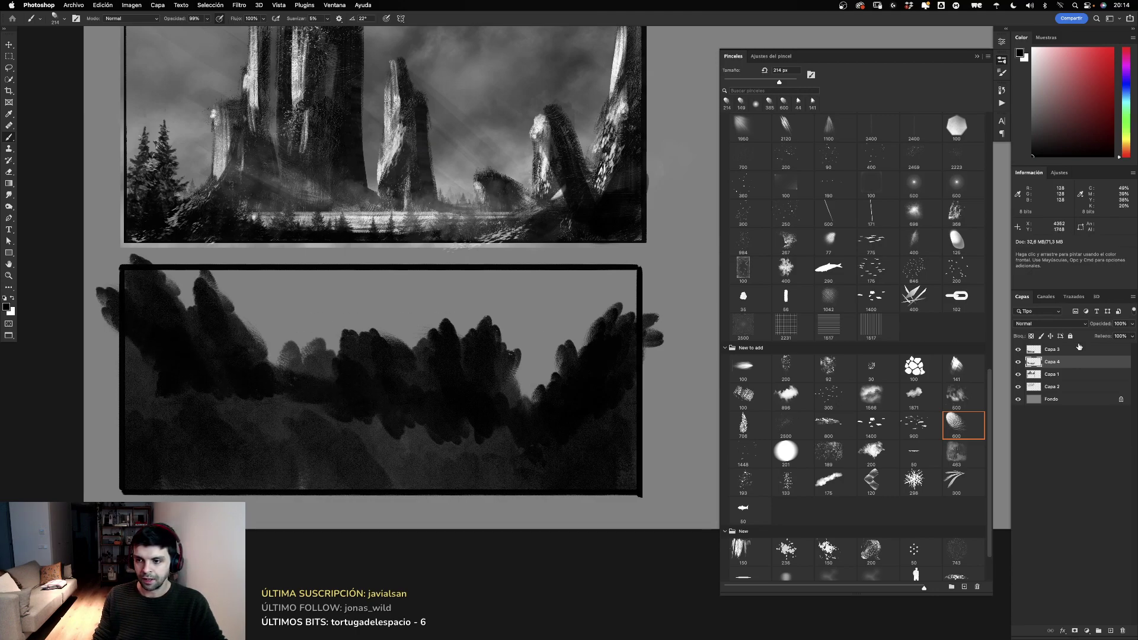
drag(1085, 327, 1063, 331)
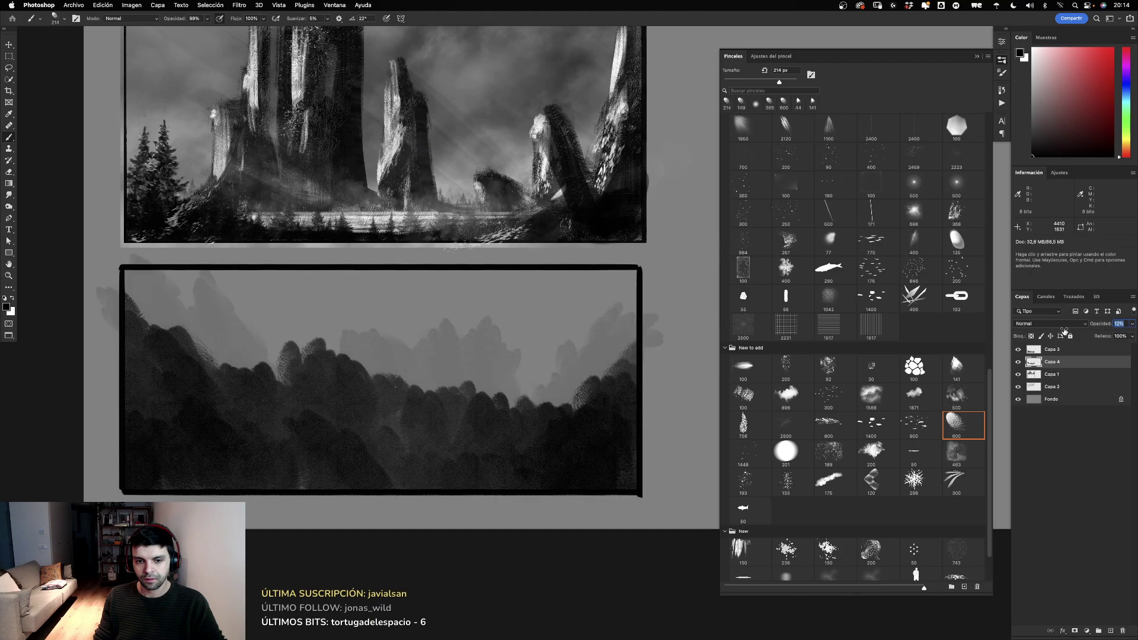
Step: On Capa 3, test the small 30 px brush with a zigzag stroke
click(1064, 351)
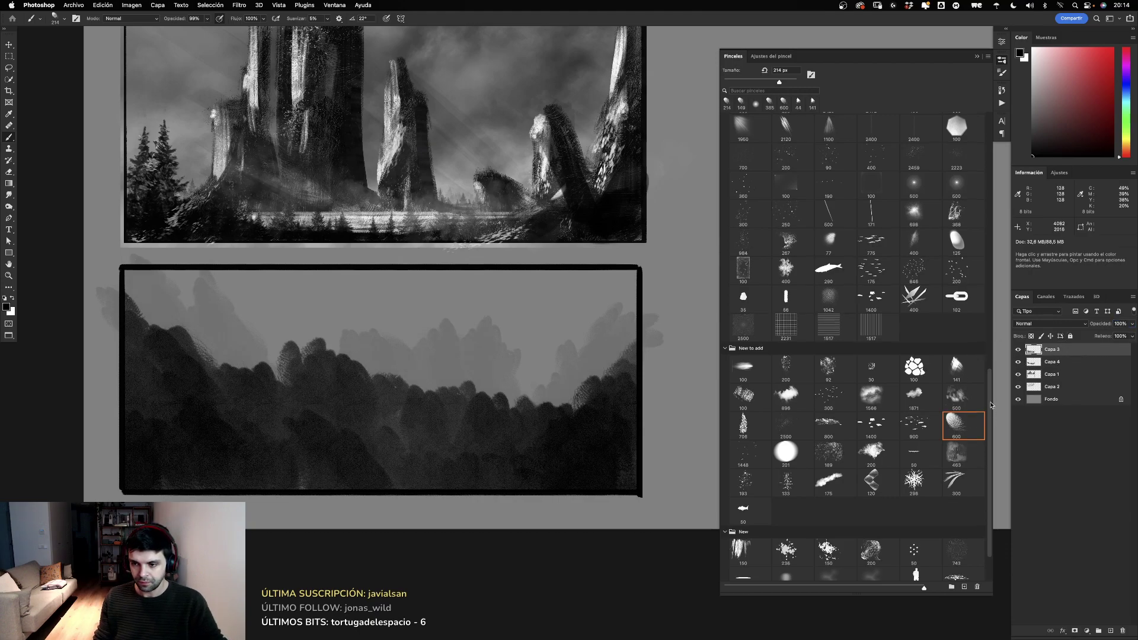
drag(992, 416, 991, 405)
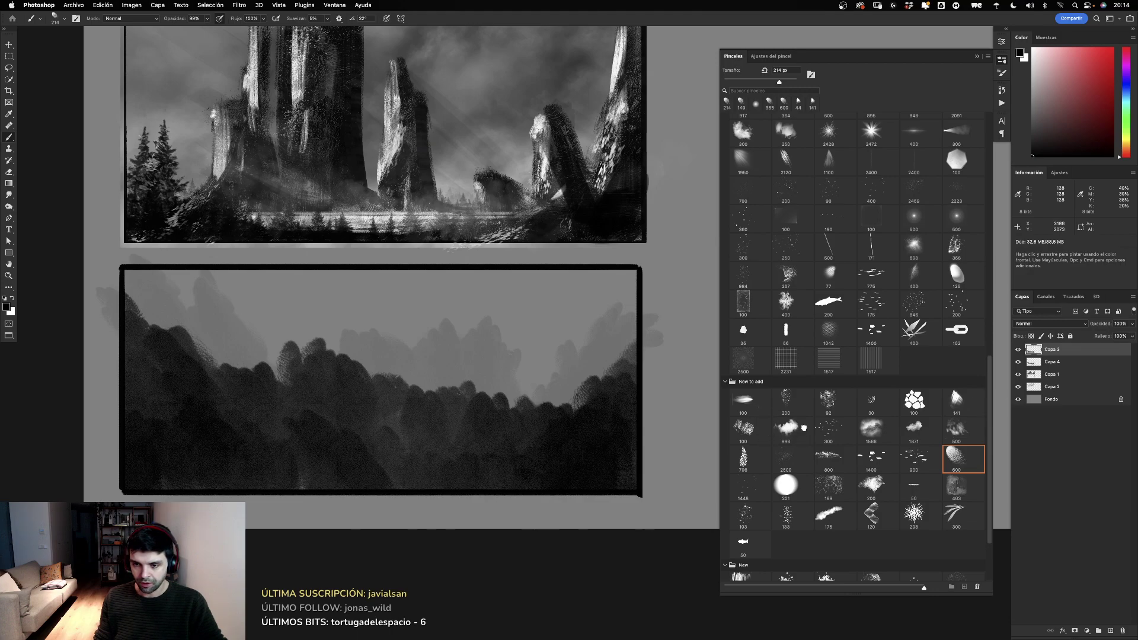
click(871, 402)
drag(536, 318, 634, 304)
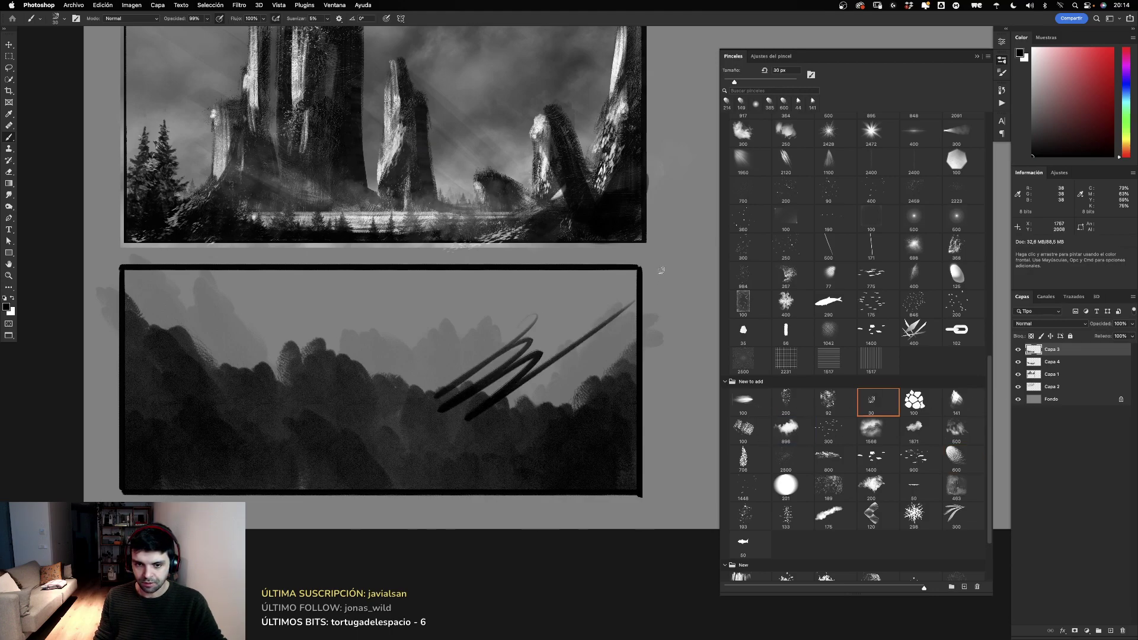
Step: Undo the zigzag and paint pale white rim highlights on the dome crowns with the 30 px brush
key(super+z)
key(x)
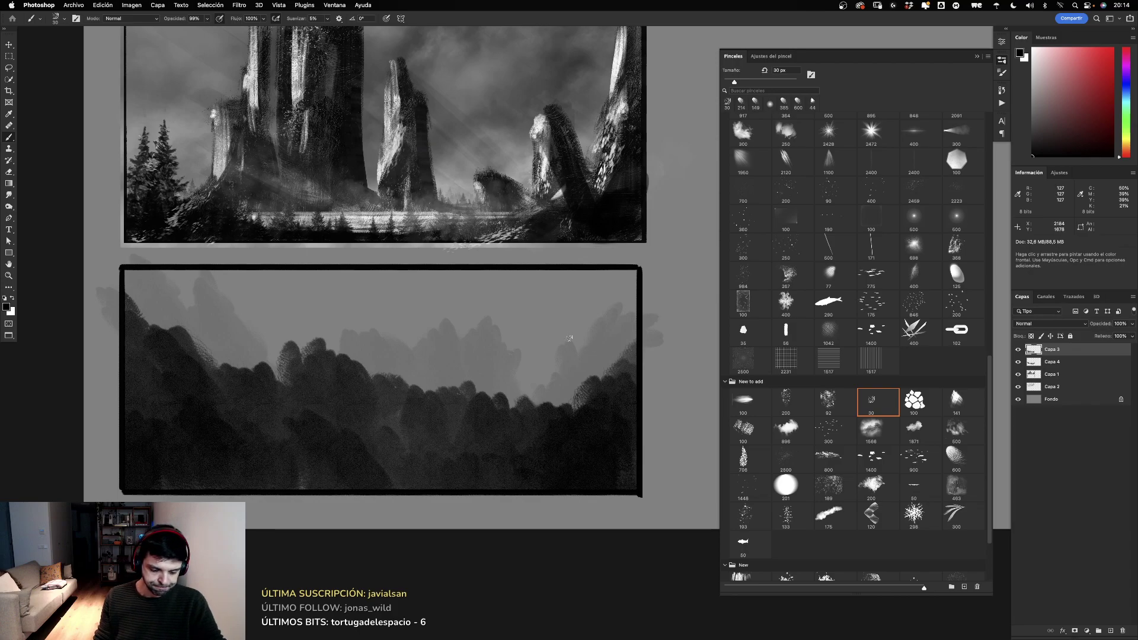
drag(591, 379, 583, 413)
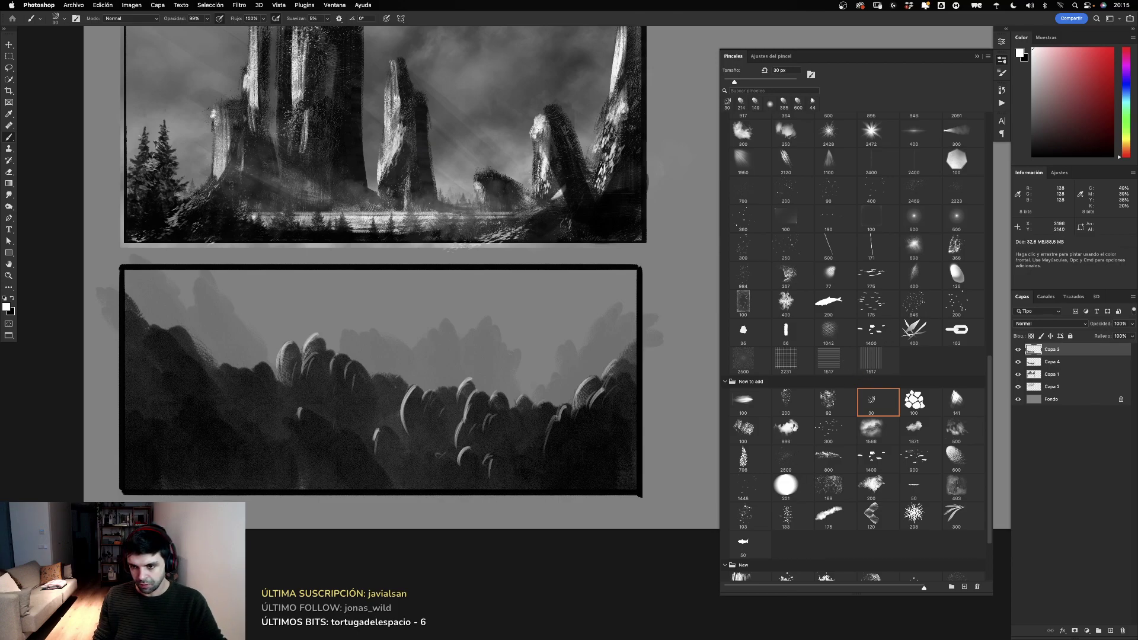
drag(988, 383, 994, 97)
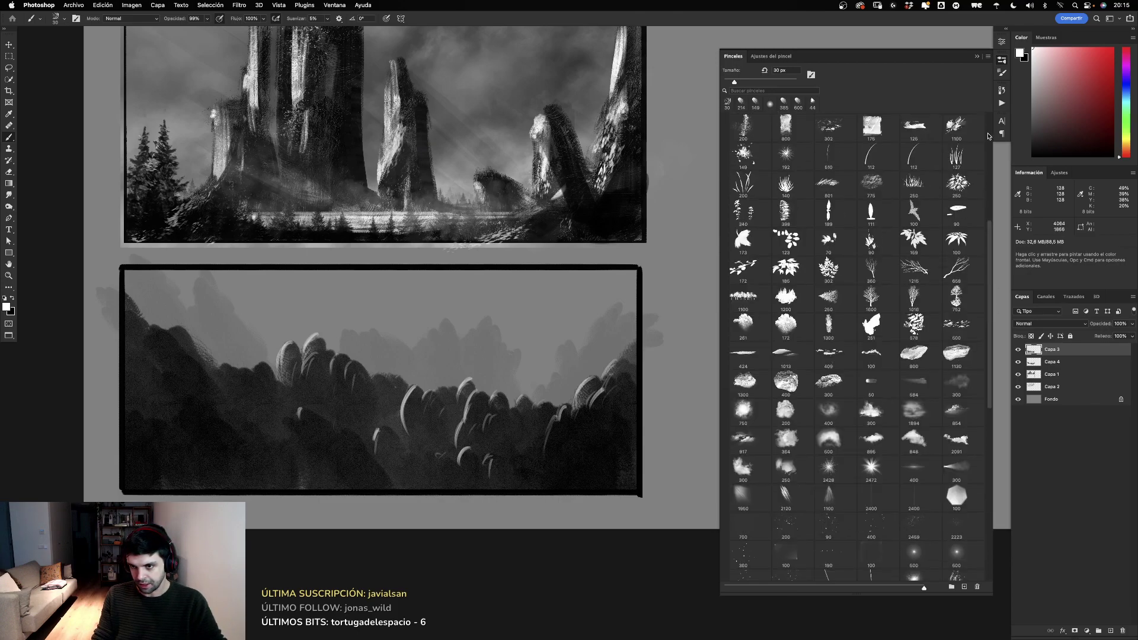
Step: Wash soft white haze over the middle, hills and lower corners with a 573 px soft round brush
click(782, 176)
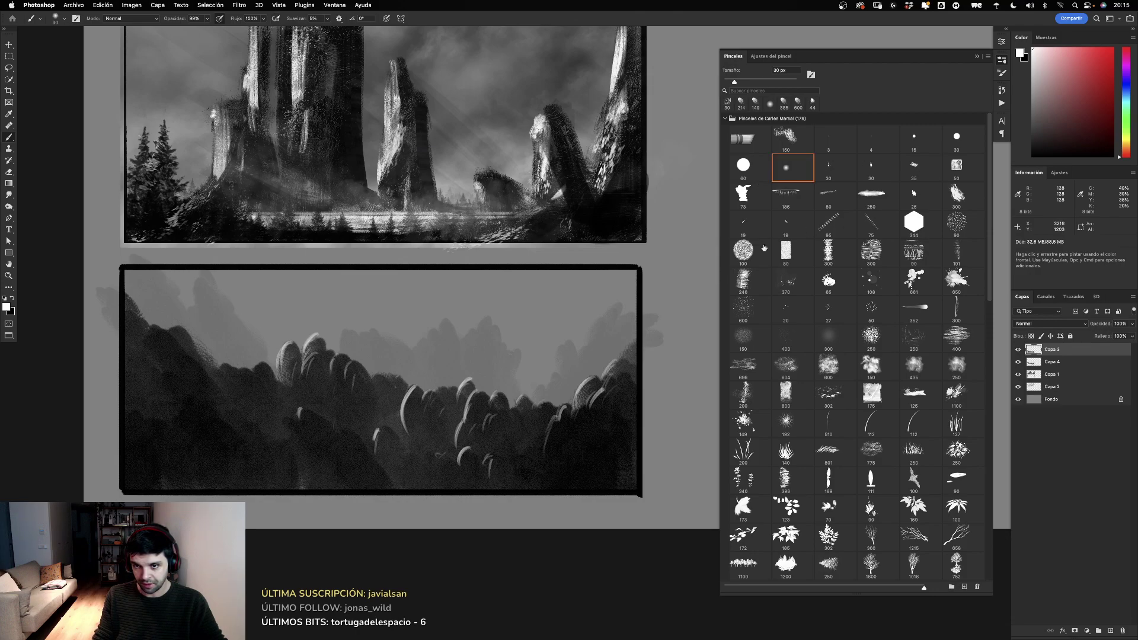
drag(369, 356, 415, 356)
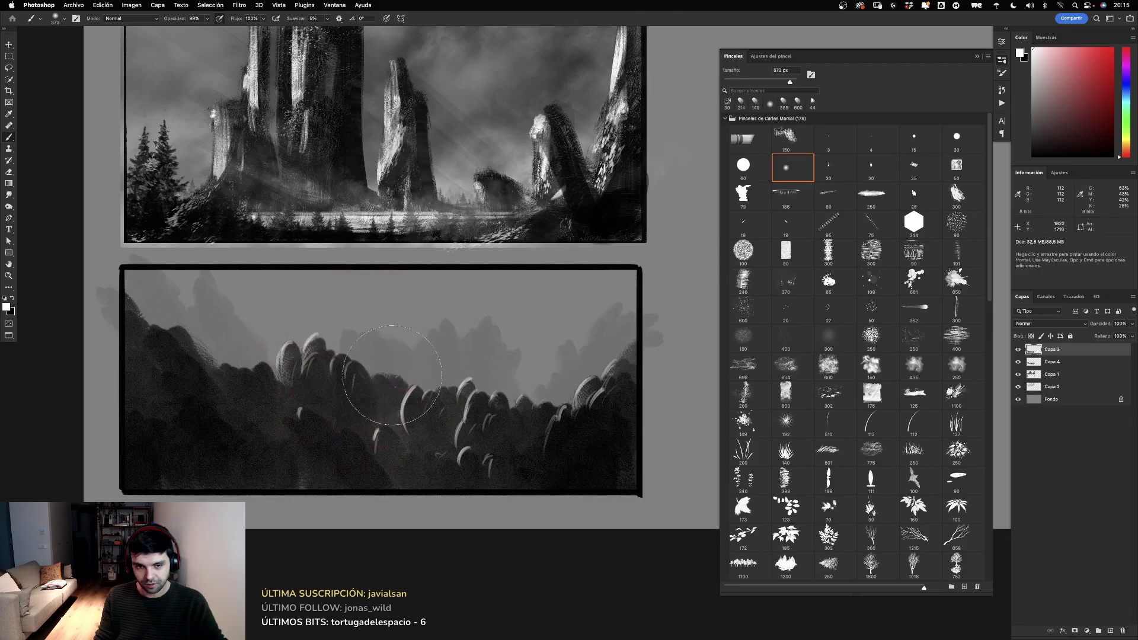
drag(498, 368, 201, 385)
key(super+z)
drag(296, 374, 421, 380)
mouse_move(546, 431)
mouse_down()
mouse_move(342, 505)
mouse_move(300, 401)
mouse_up()
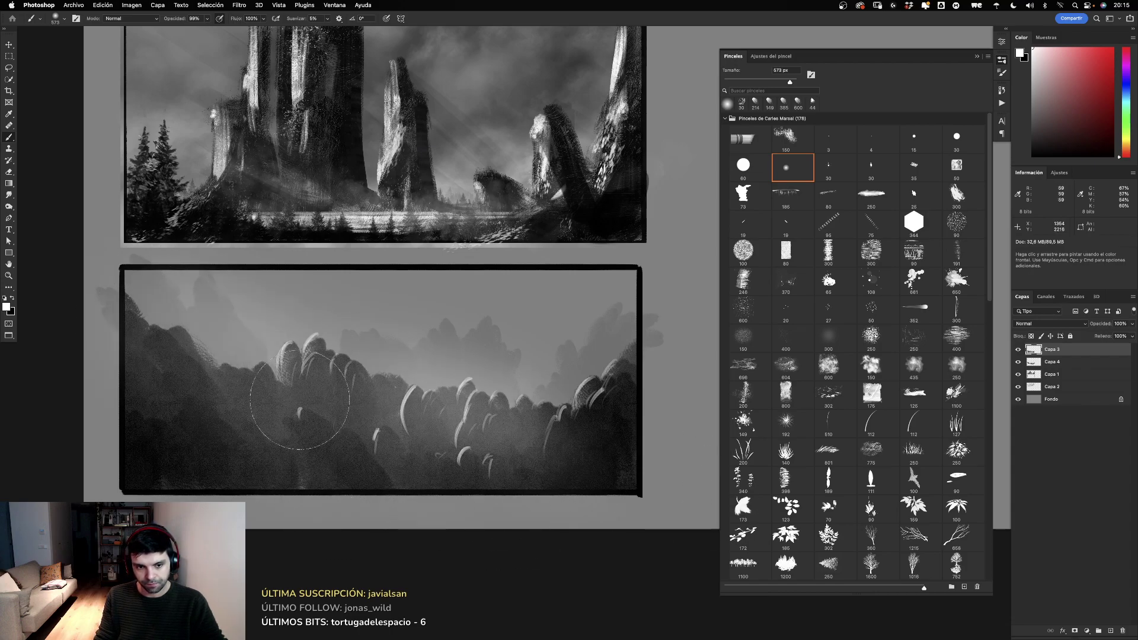
drag(177, 344, 437, 415)
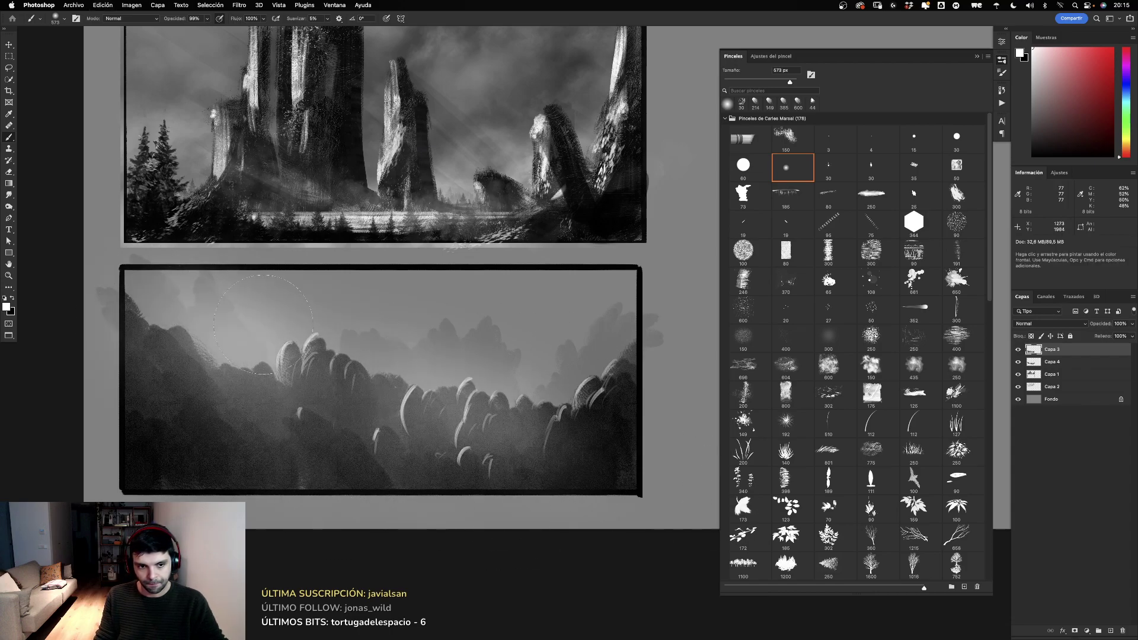
drag(212, 310, 388, 368)
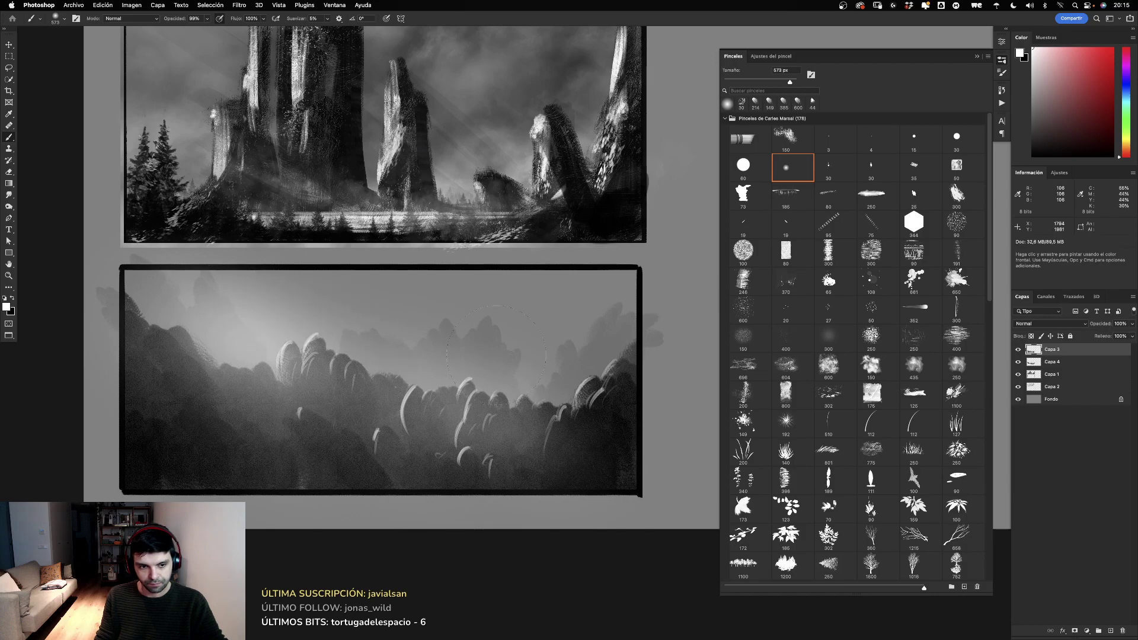
key(e)
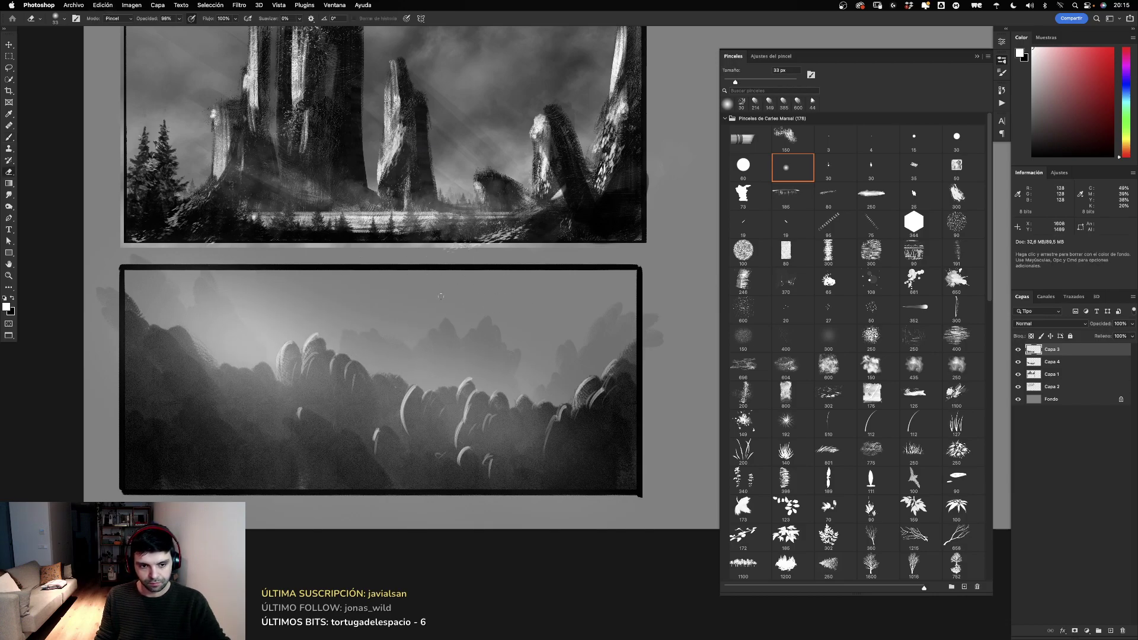
key(b)
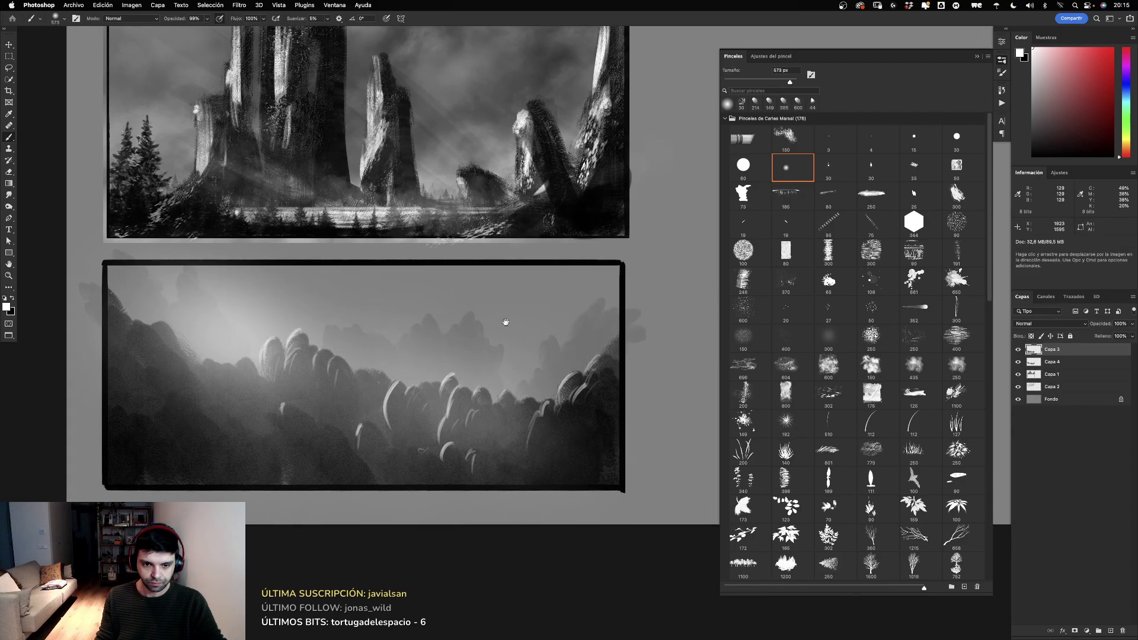
scroll(564, 374, up, 3)
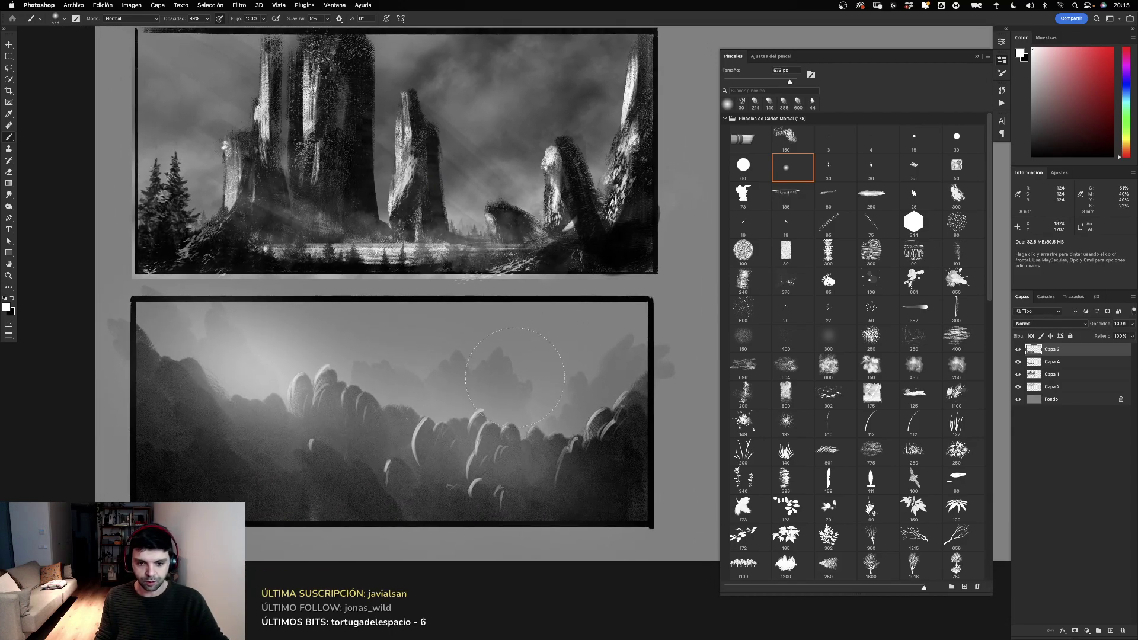
right_click(529, 374)
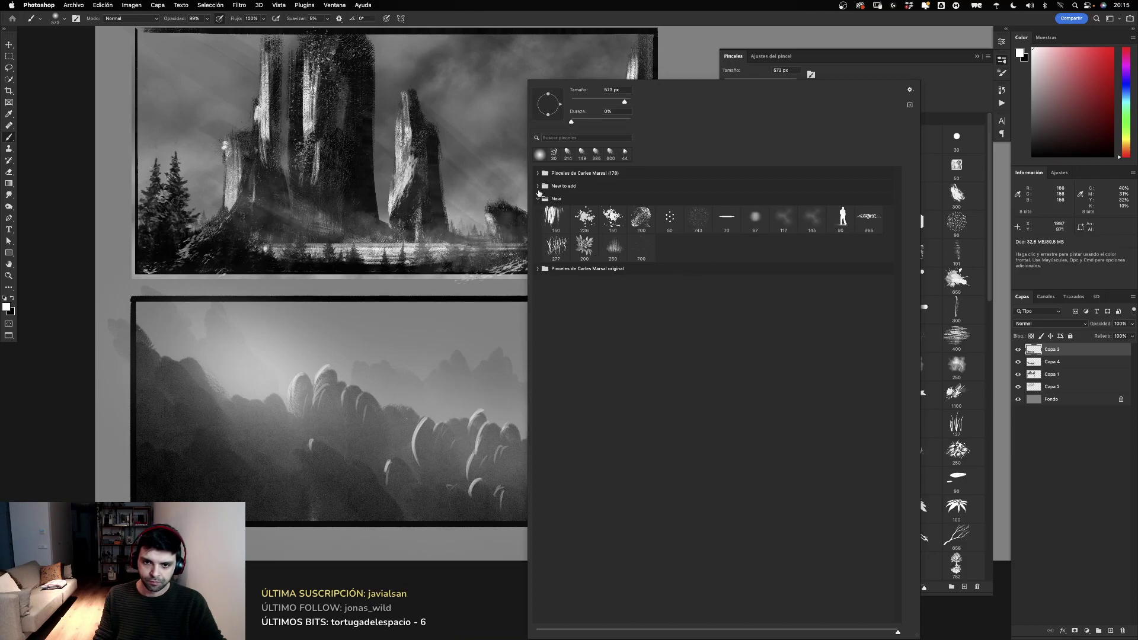
click(539, 185)
click(539, 186)
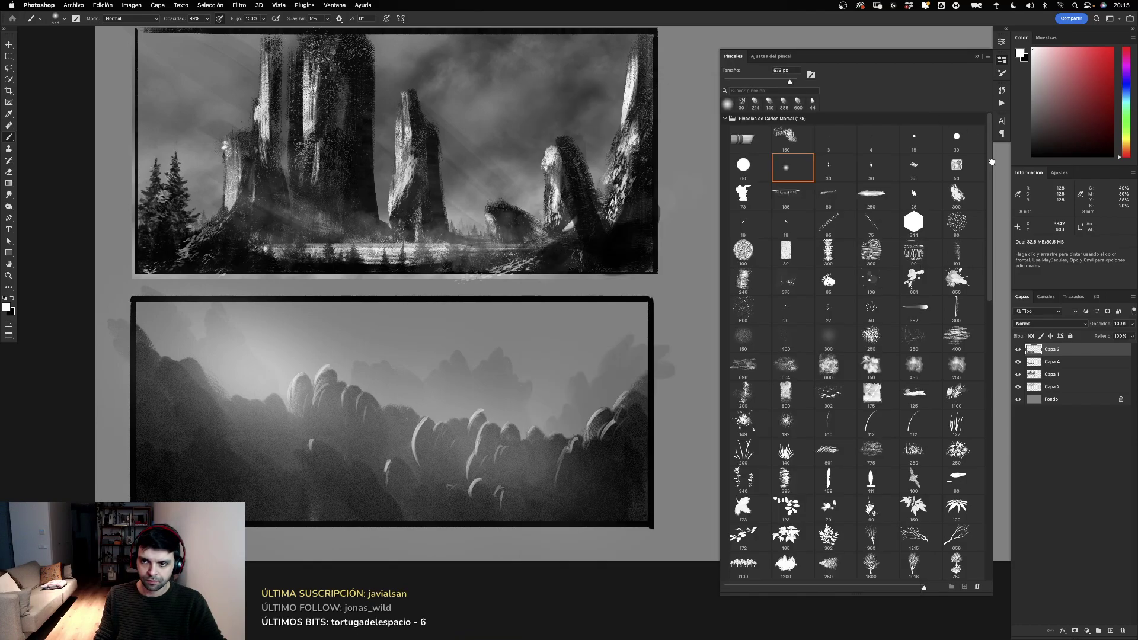
click(957, 136)
drag(994, 299, 994, 377)
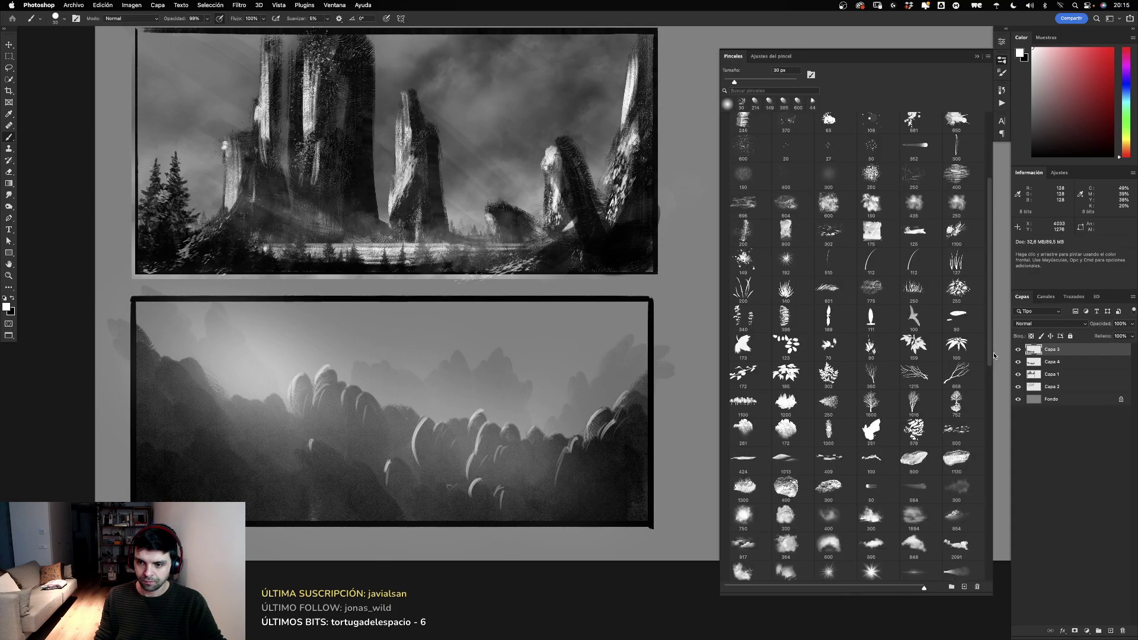
scroll(995, 377, down, 1)
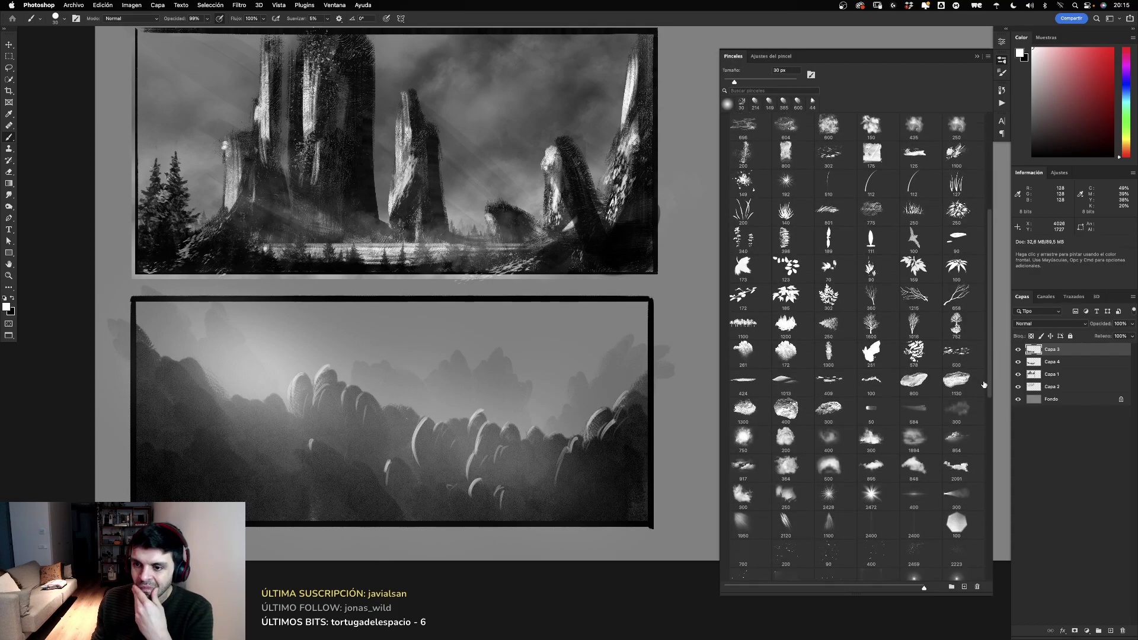
scroll(992, 338, down, 2)
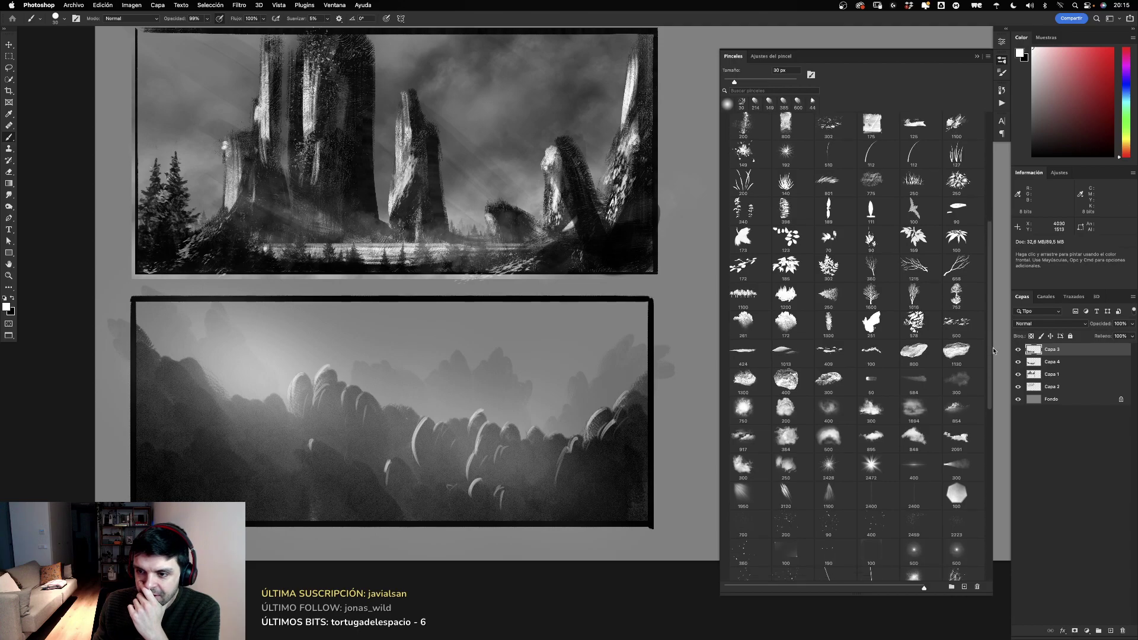
click(914, 290)
click(519, 437)
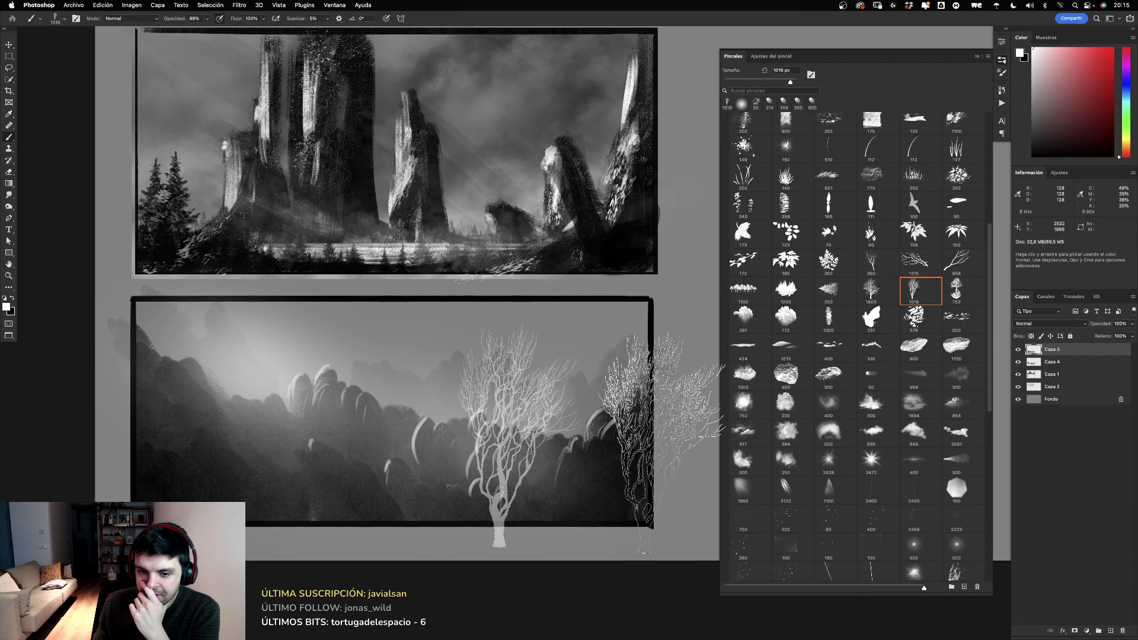
key(ctrl+z)
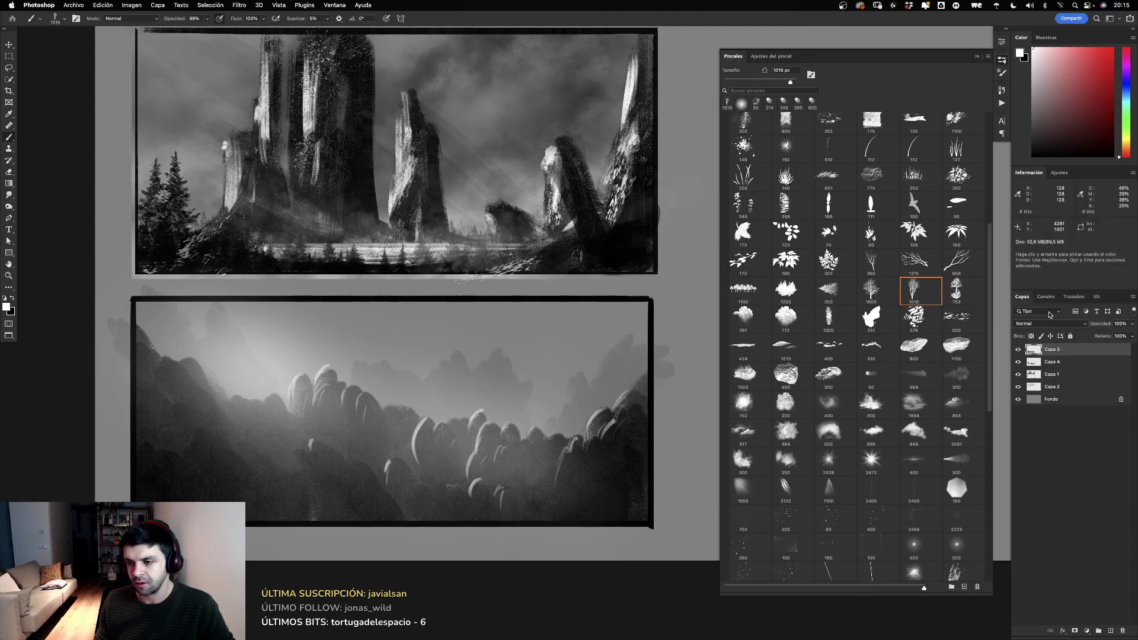
scroll(991, 356, down, 6)
scroll(990, 403, down, 2)
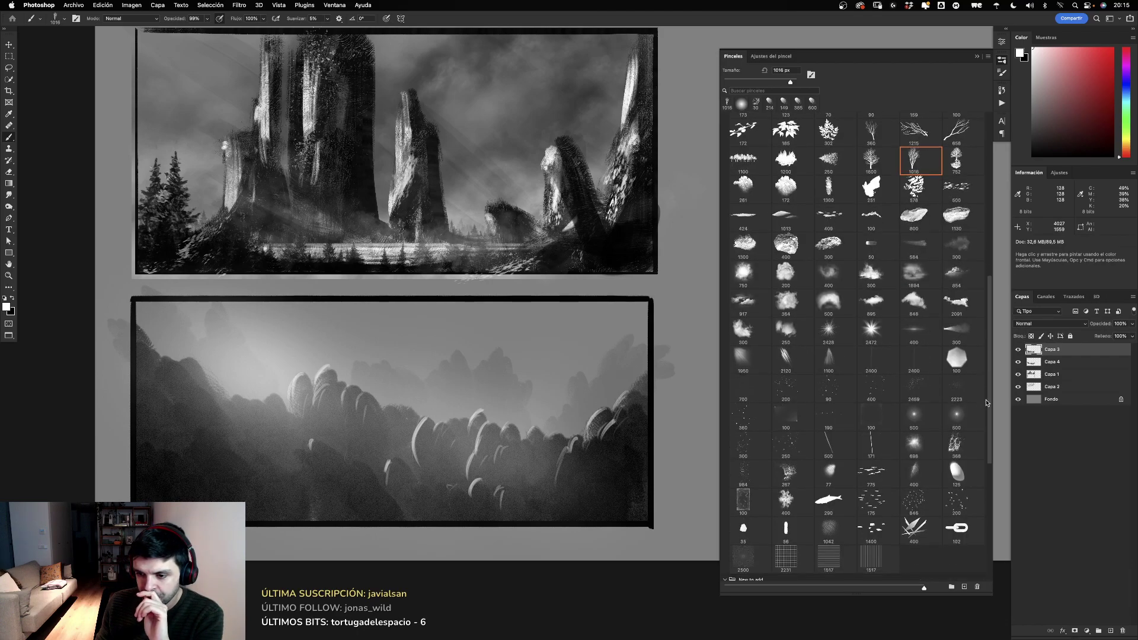
scroll(989, 452, down, 2)
scroll(990, 463, down, 2)
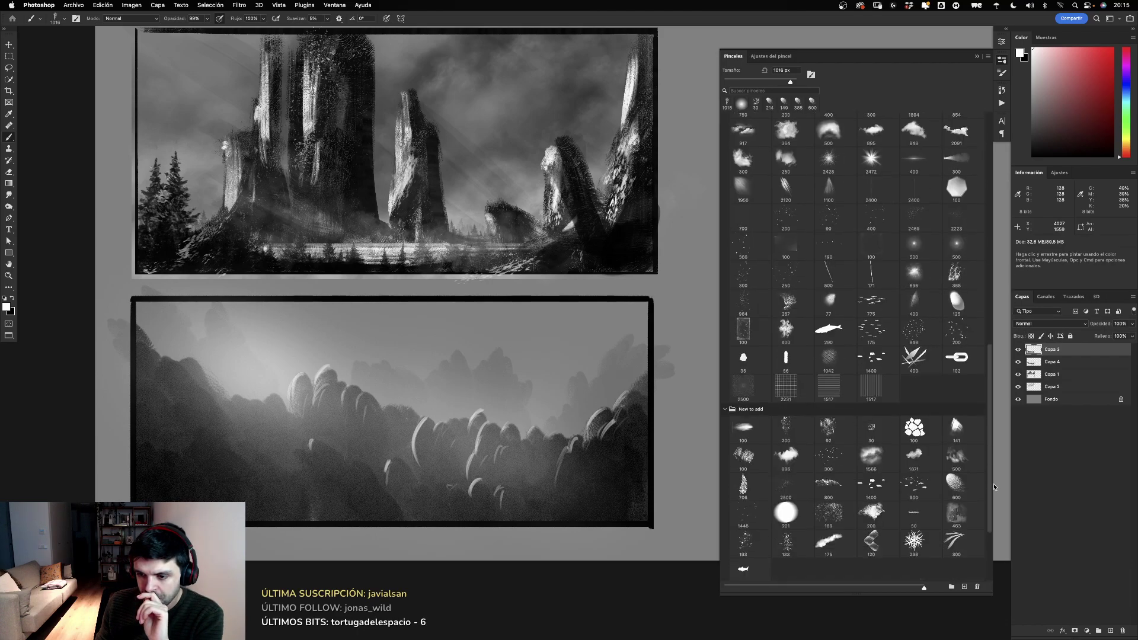
scroll(993, 481, down, 2)
scroll(994, 490, down, 2)
scroll(995, 496, down, 2)
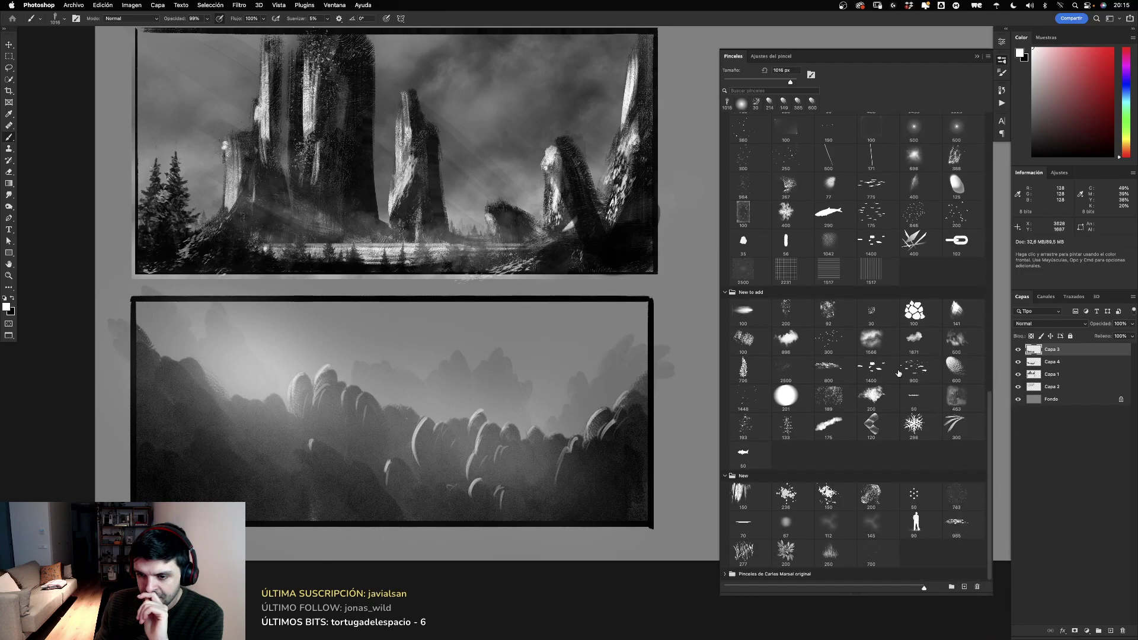
Step: Try light test strokes with the 189 px textured brush, then undo them
click(829, 397)
mouse_move(554, 400)
mouse_down()
mouse_move(439, 439)
mouse_move(445, 492)
mouse_up()
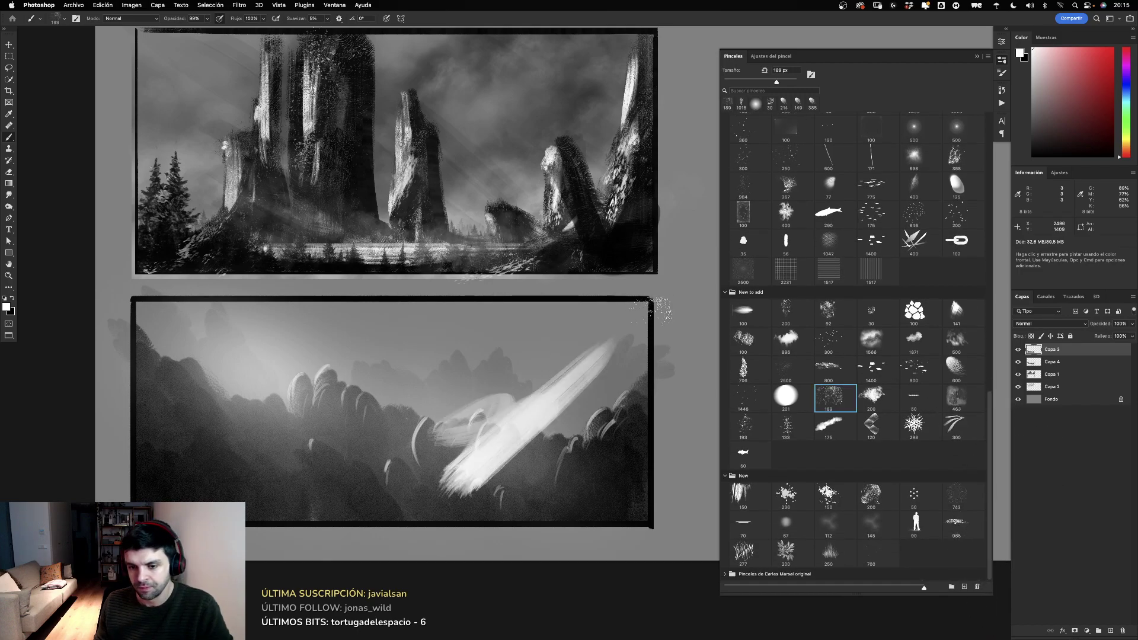
key(ctrl+z)
key(ctrl+z)
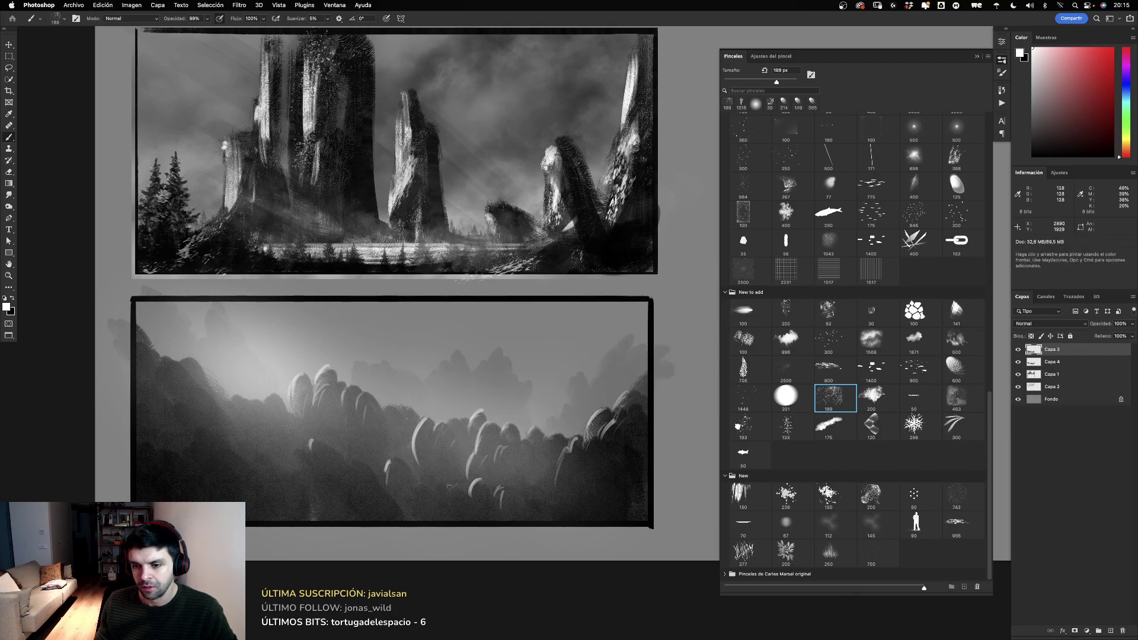
mouse_move(584, 359)
mouse_down()
mouse_move(395, 475)
mouse_move(403, 510)
mouse_up()
key(ctrl+z)
key(ctrl+z)
Step: Scatter black specks with the 133 px speckle brush at about 359 and 243 px, undoing misses
click(786, 425)
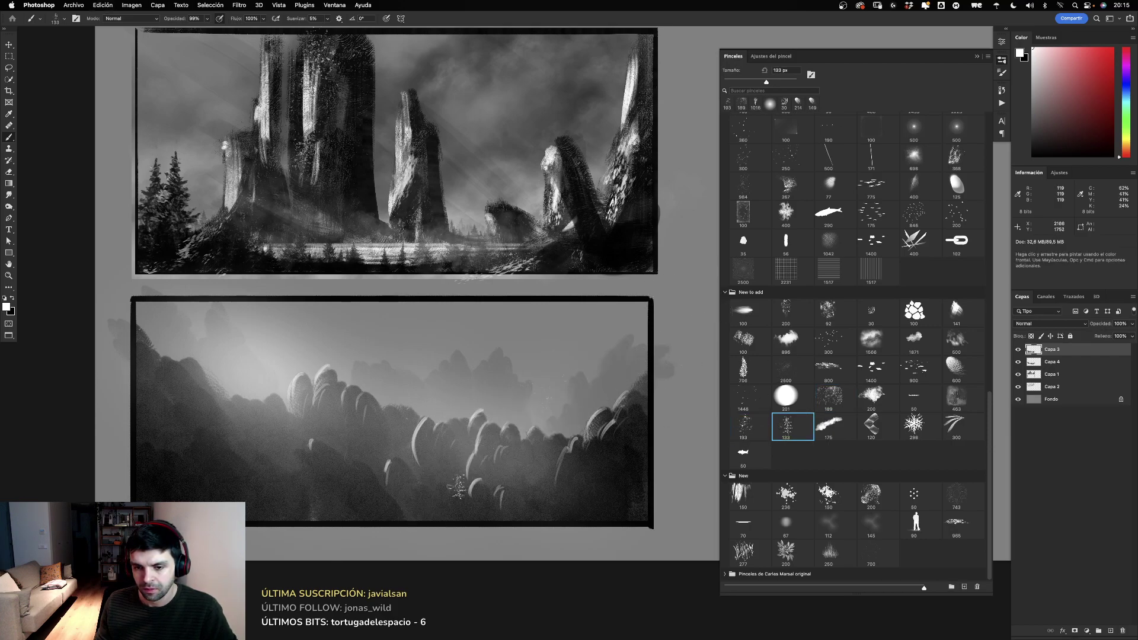
drag(584, 403, 633, 418)
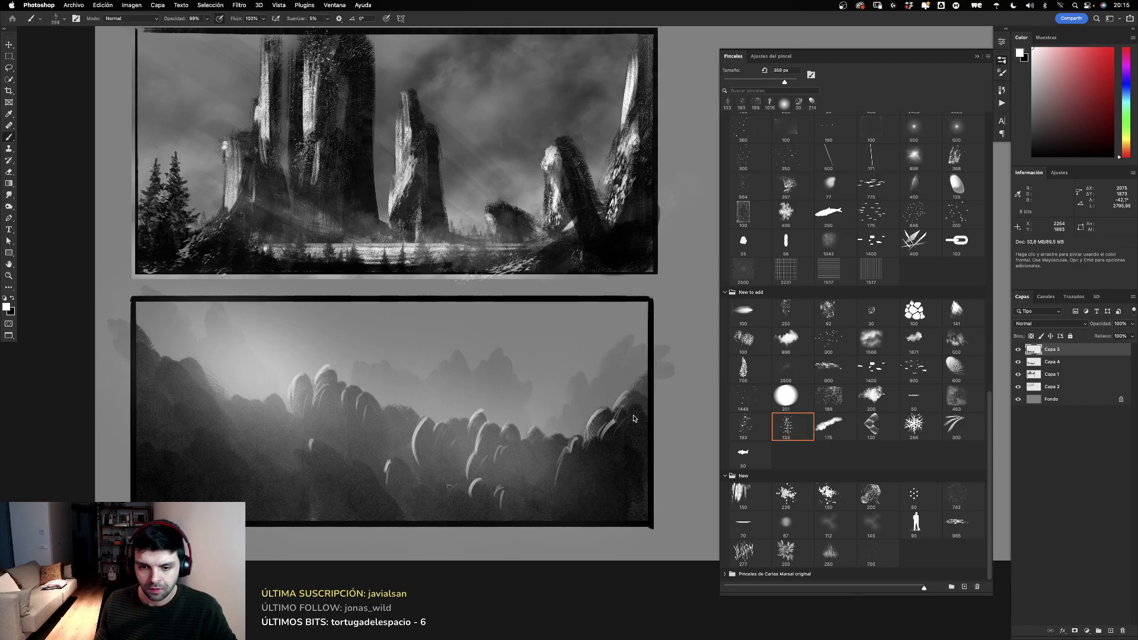
key(x)
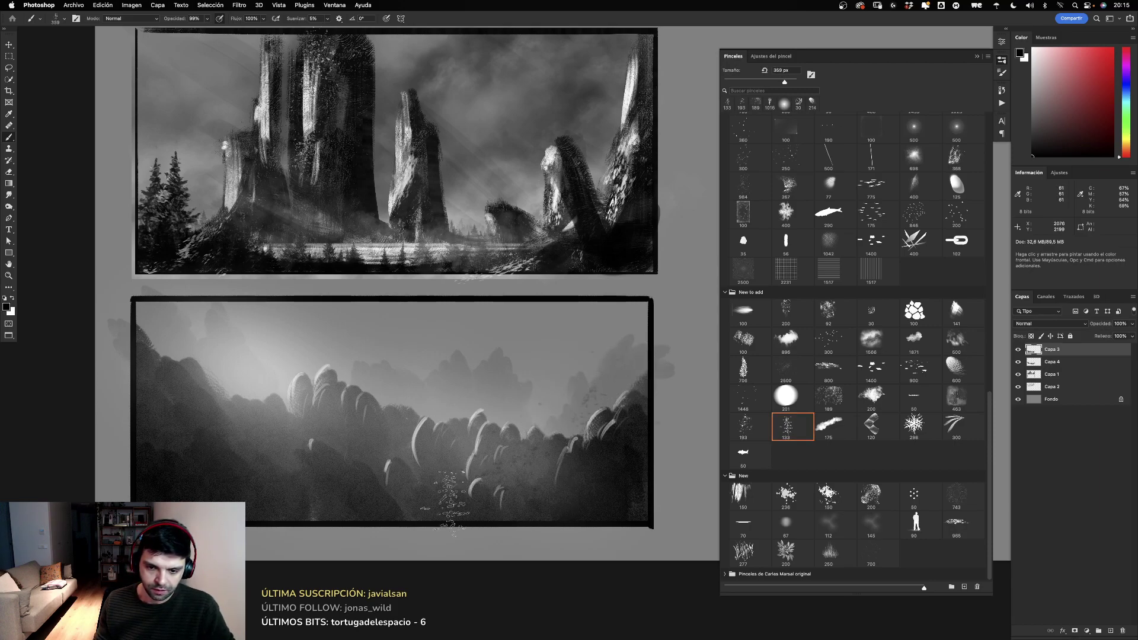
drag(287, 468, 232, 451)
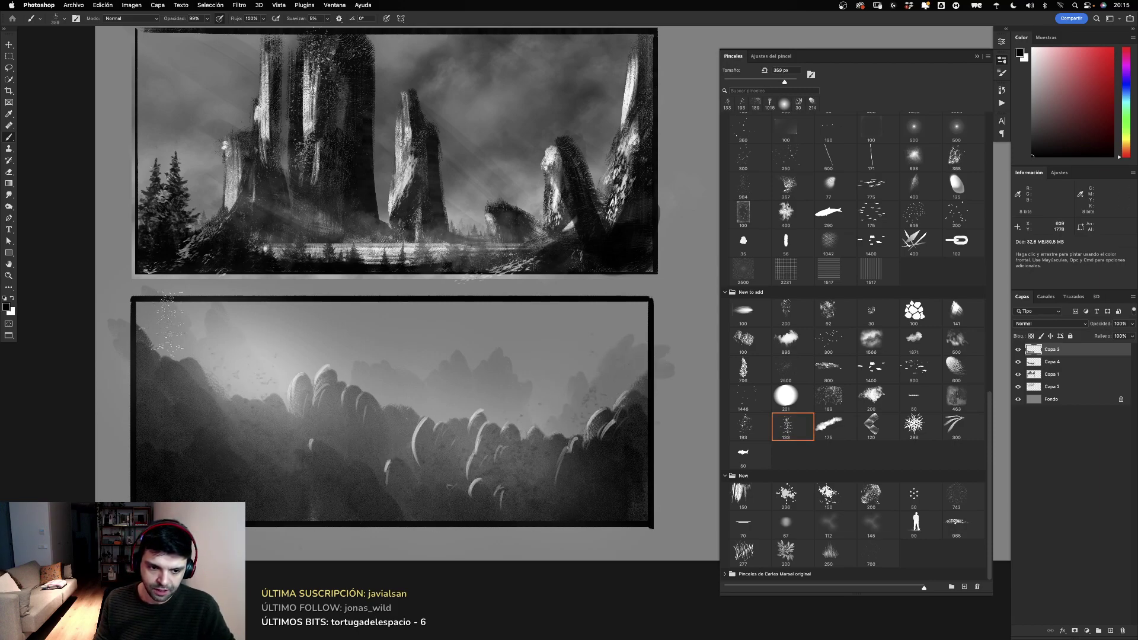
key(ctrl+z)
drag(537, 367, 504, 371)
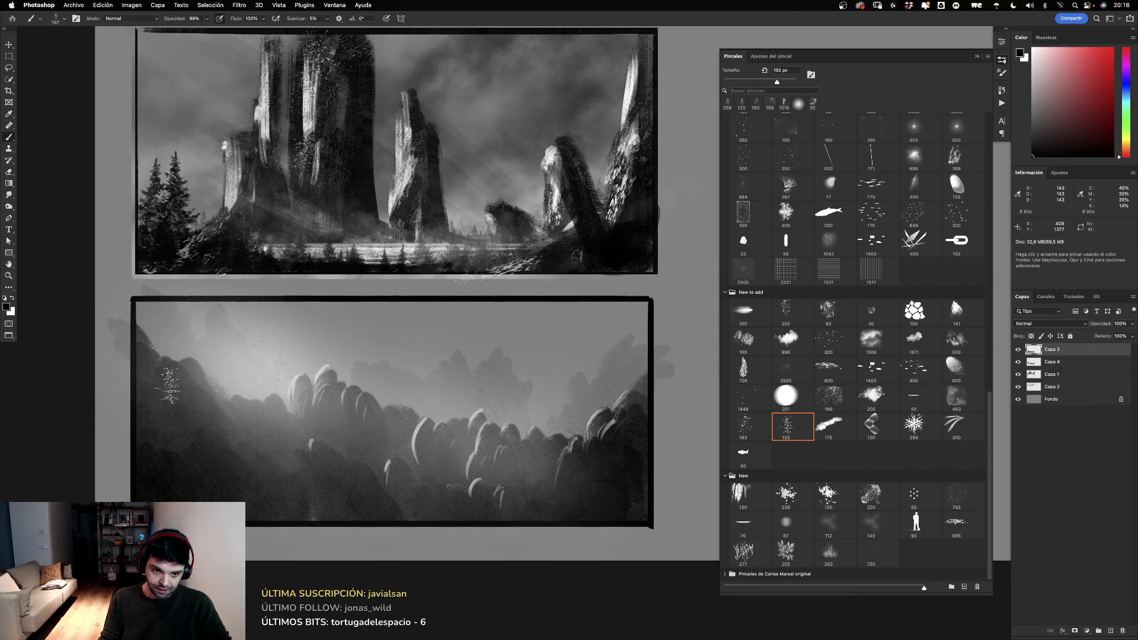
click(525, 315)
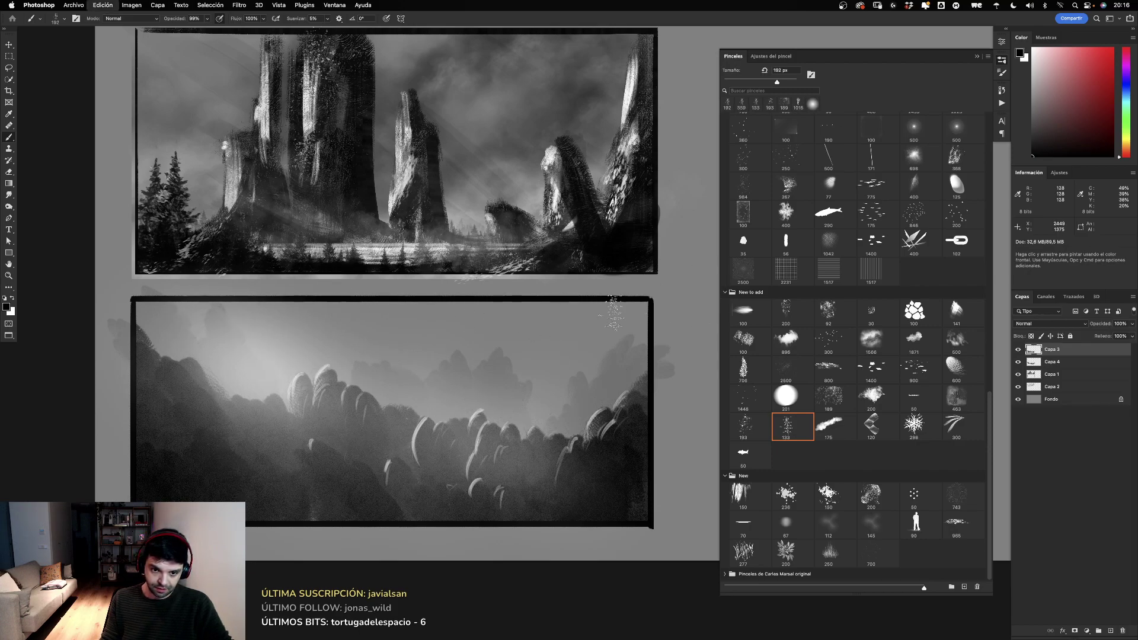
key(ctrl+z)
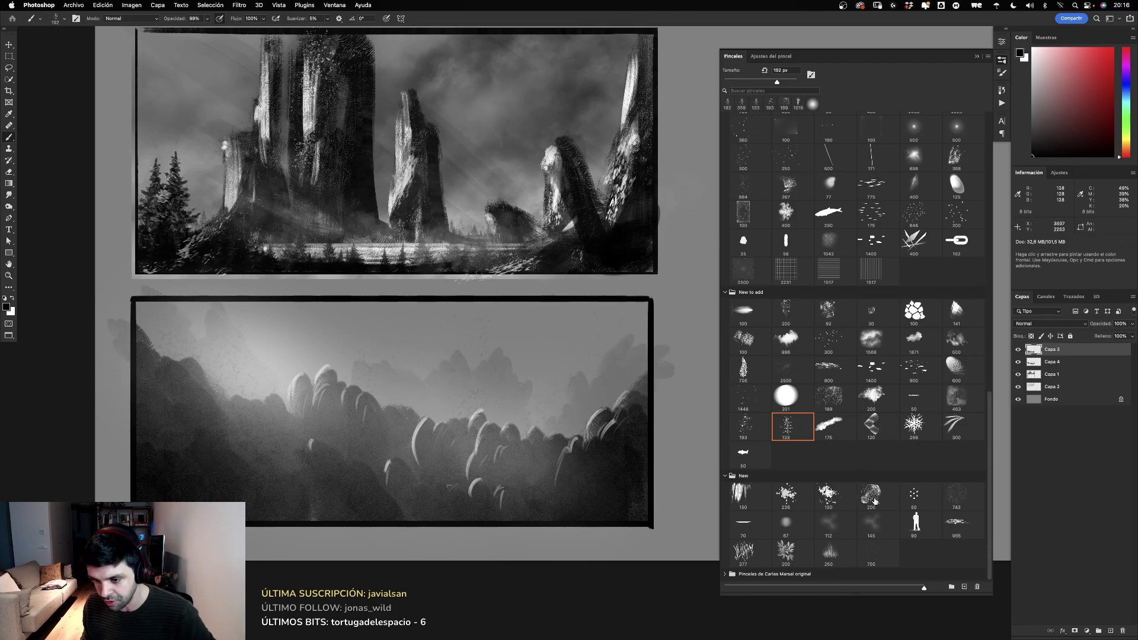
Step: Dab a small speckled bird flock onto the lower painting with the 193 px brush
click(746, 427)
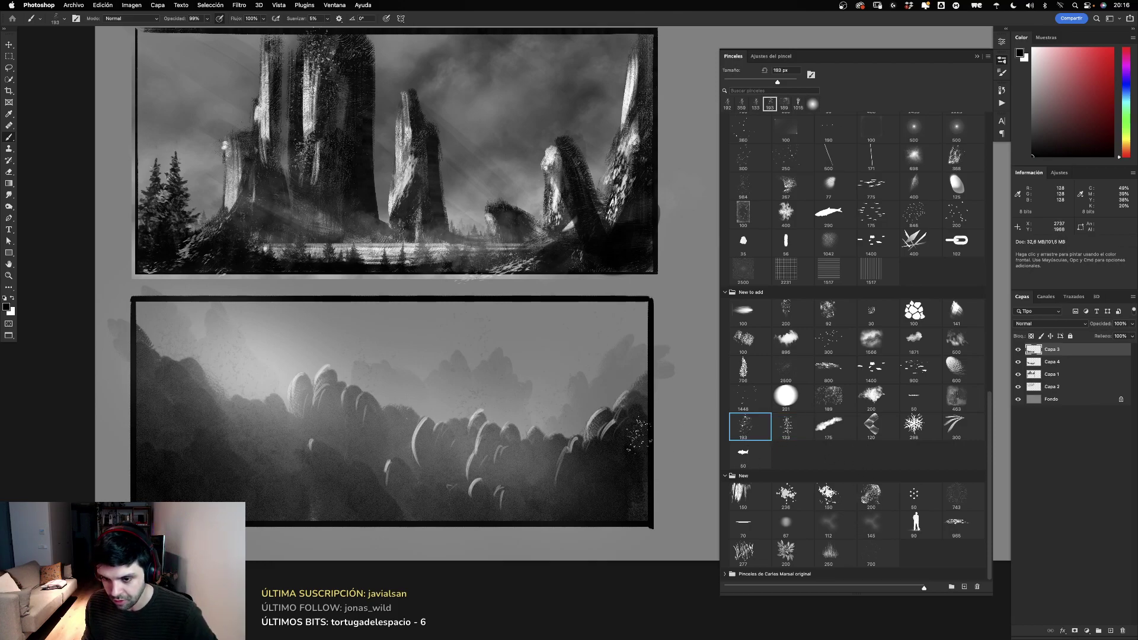
drag(506, 407, 652, 362)
key(ctrl+z)
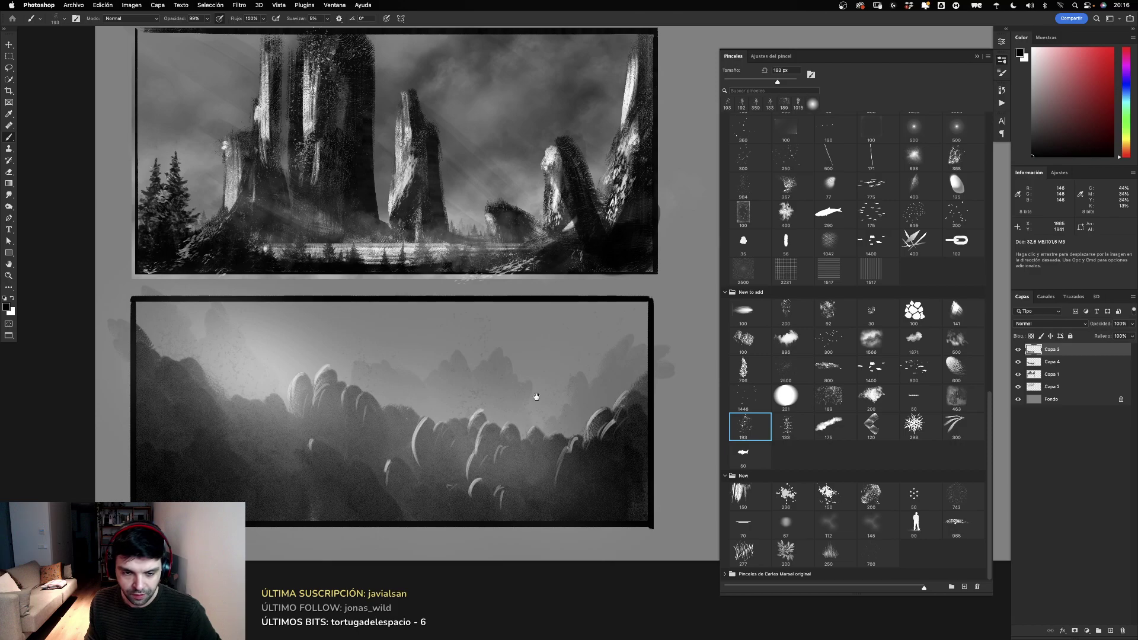
drag(537, 396, 535, 448)
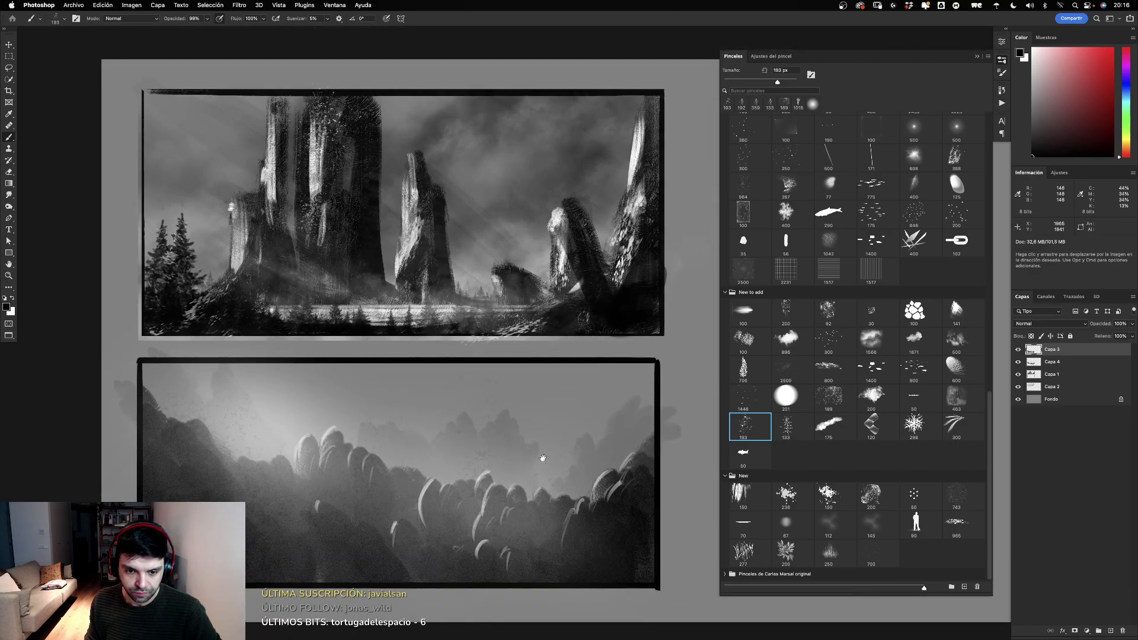
click(574, 444)
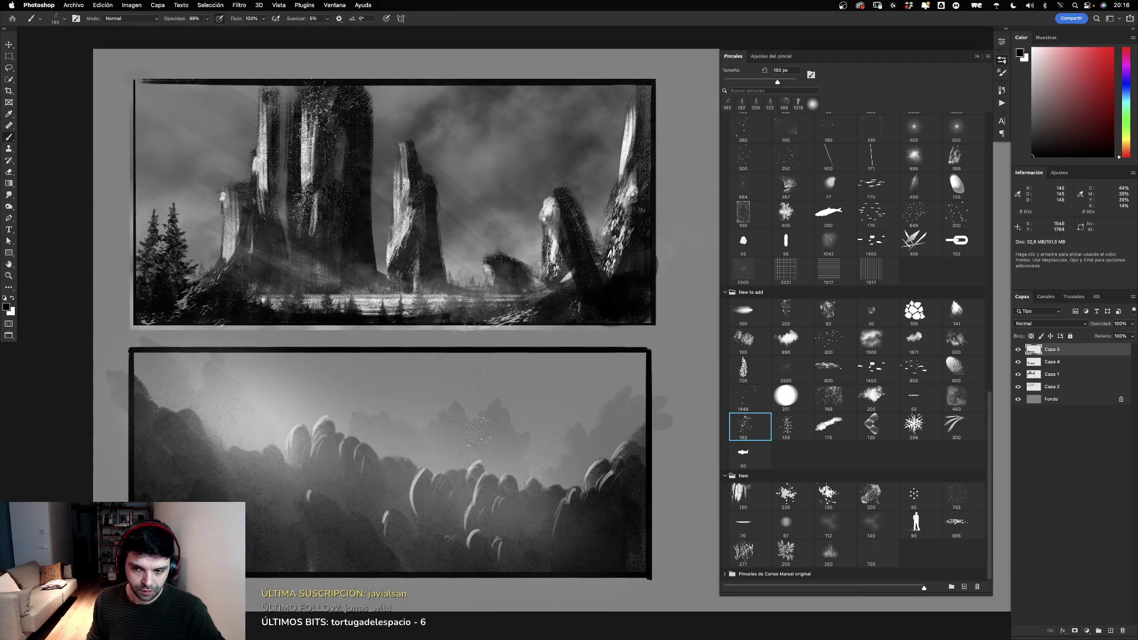
Step: Select the 30 px brush and set the painting colour to mid-grey
click(744, 311)
click(871, 312)
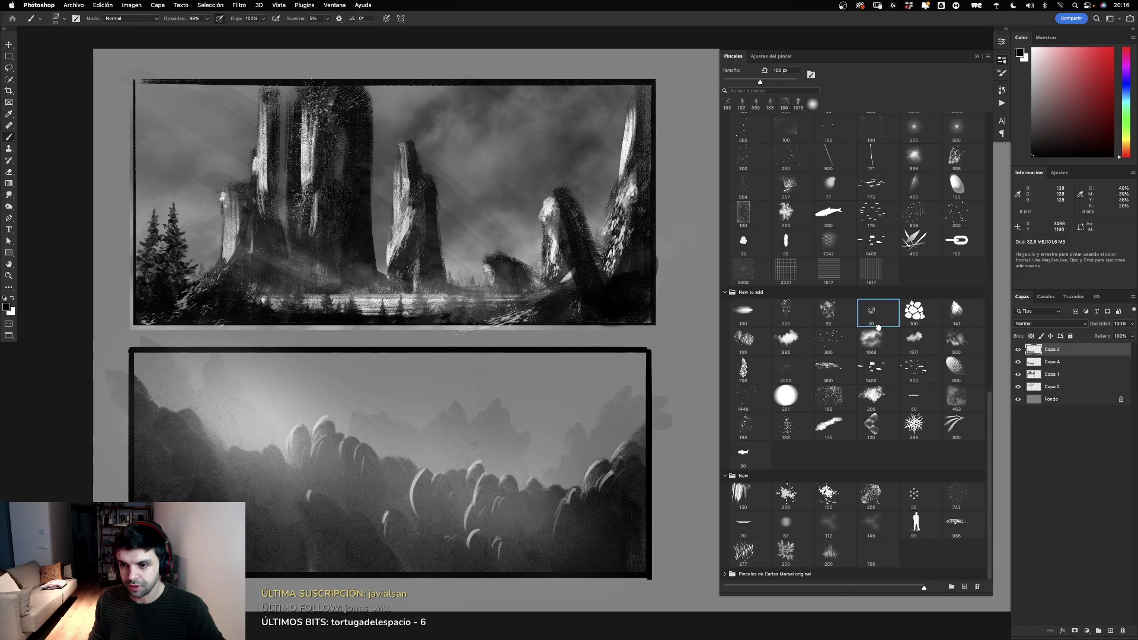
alt+click(441, 457)
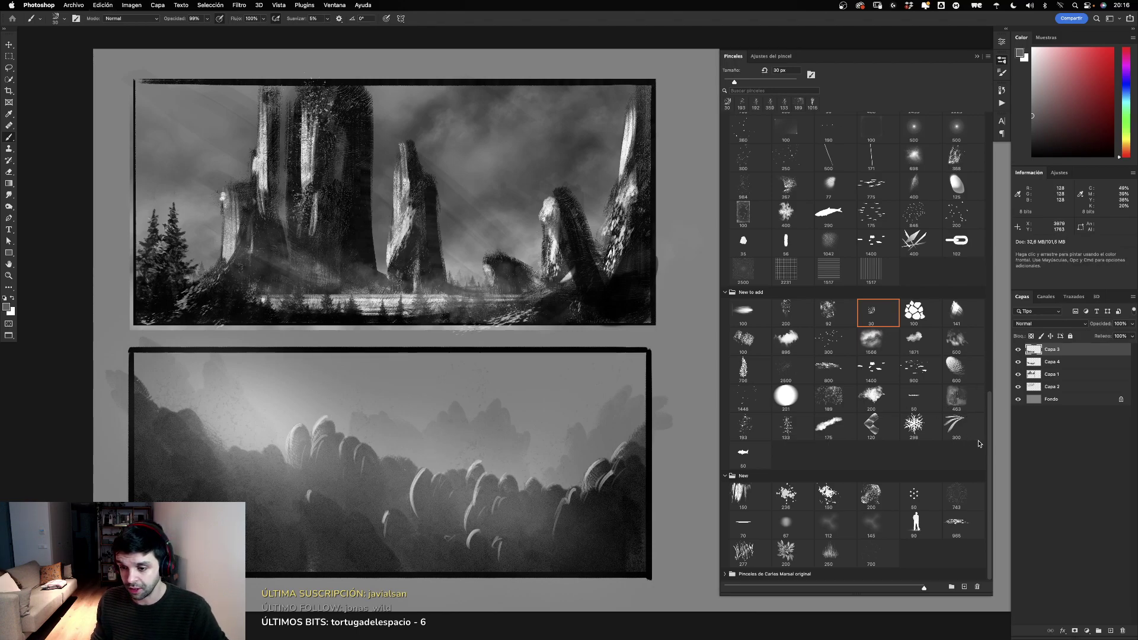
Step: Stamp three tiny human figures on the ridge with the 90 px figure brush, undoing the extras
click(916, 523)
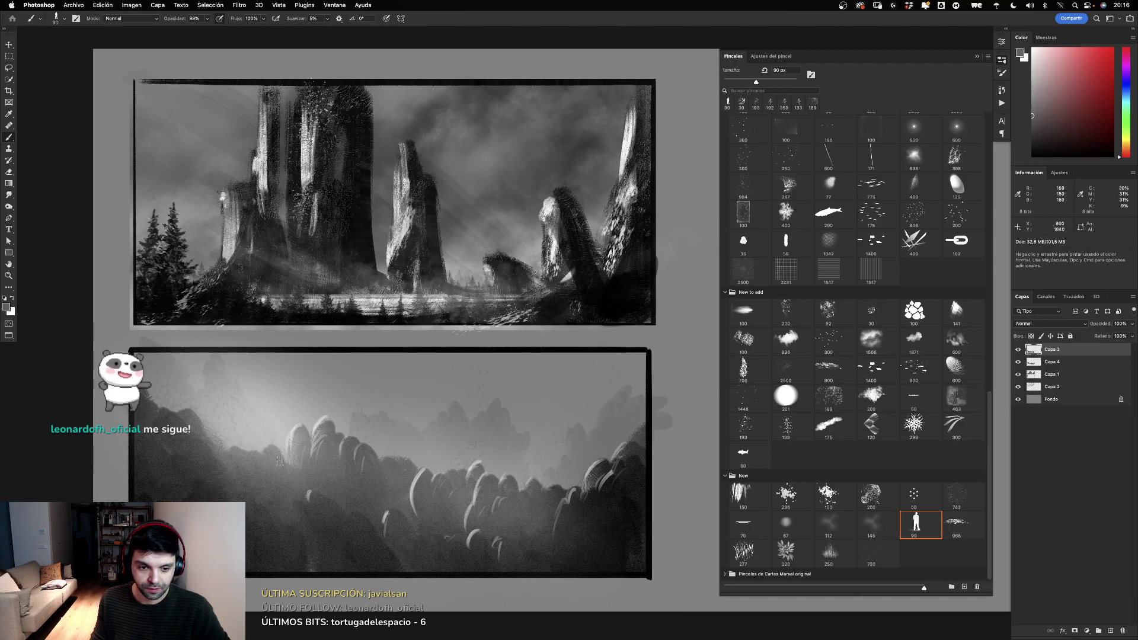
click(277, 446)
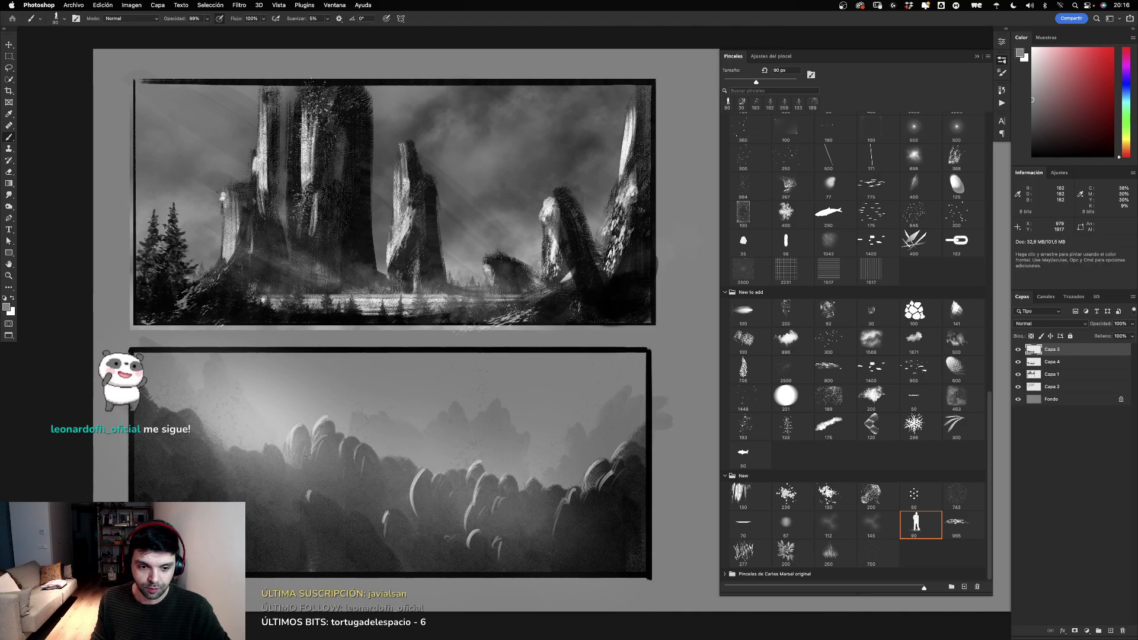
click(263, 446)
click(245, 445)
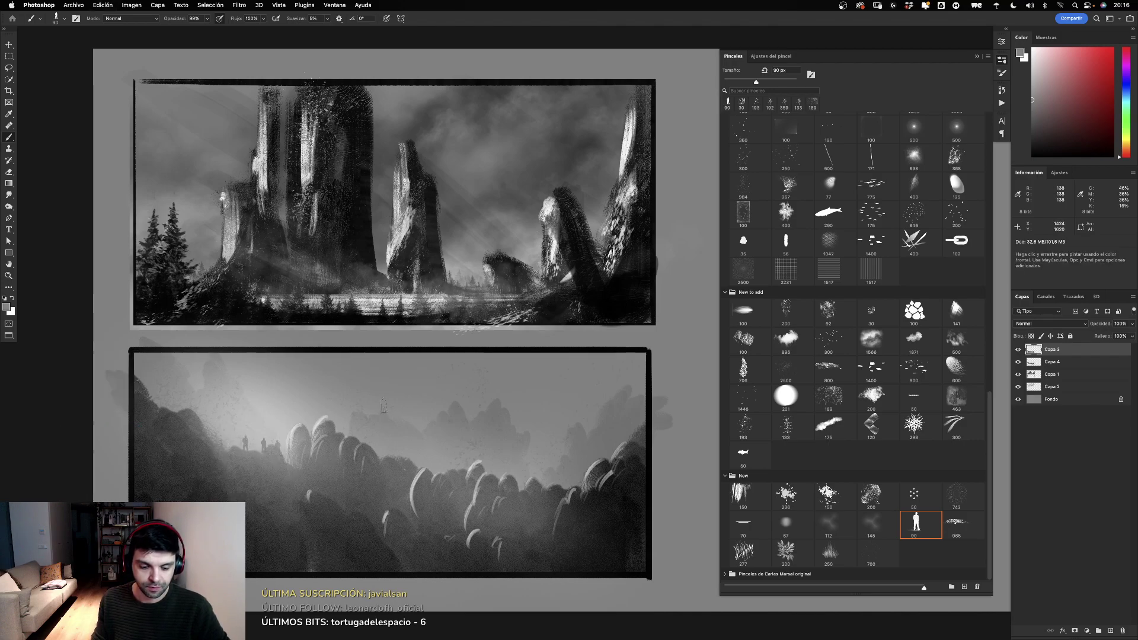
key(e)
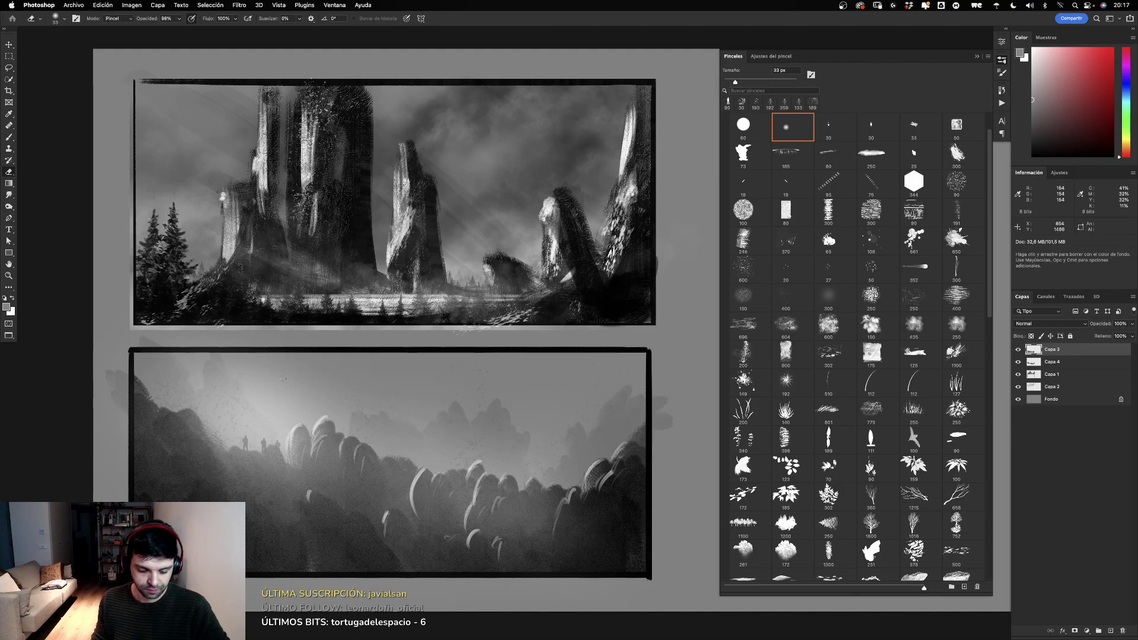
key(b)
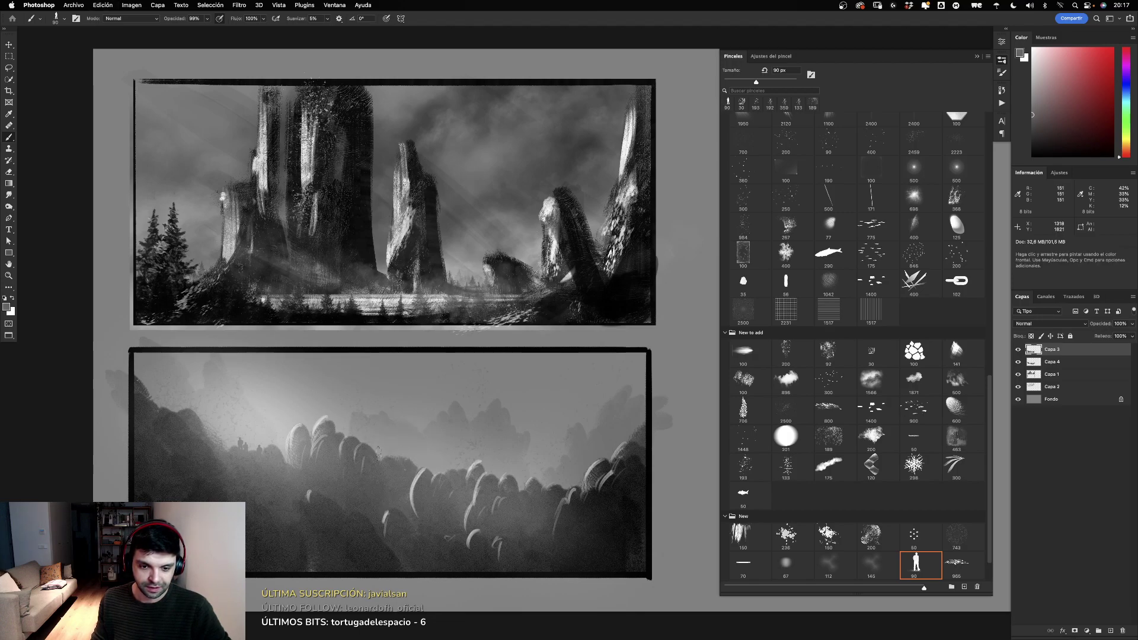
click(514, 474)
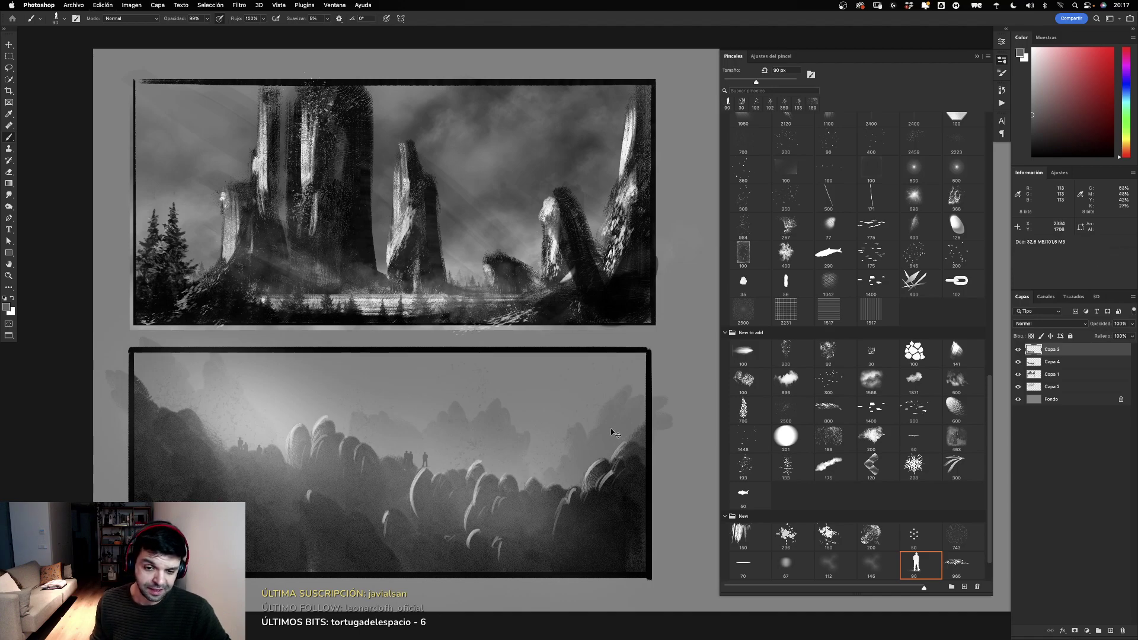
key(super+z)
key(super+z)
key(super+z)
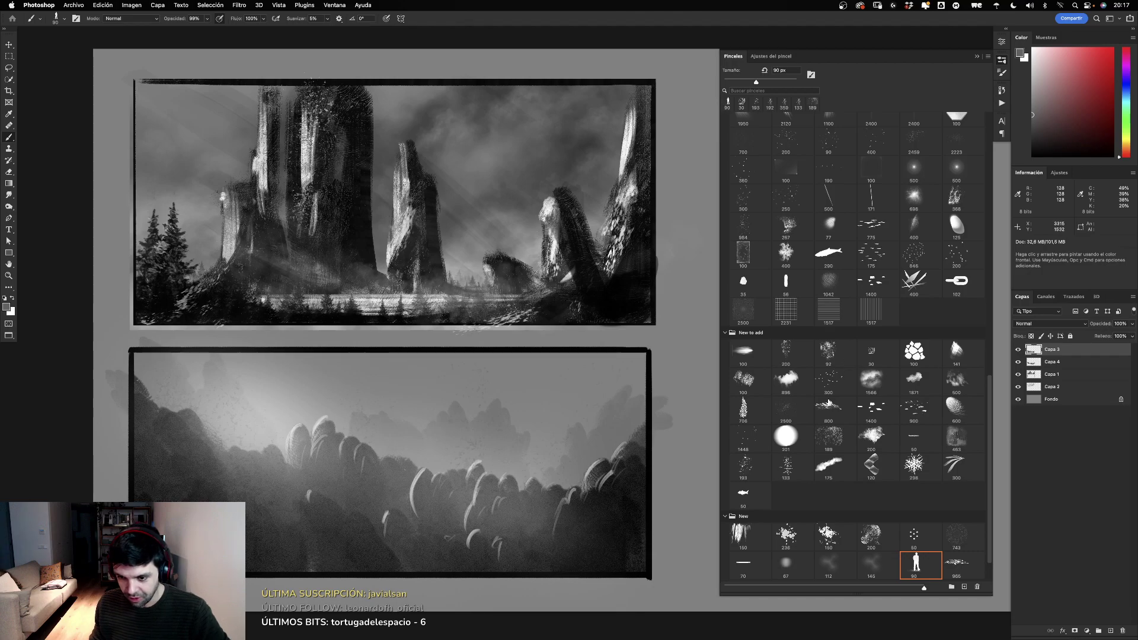
click(836, 439)
click(486, 444)
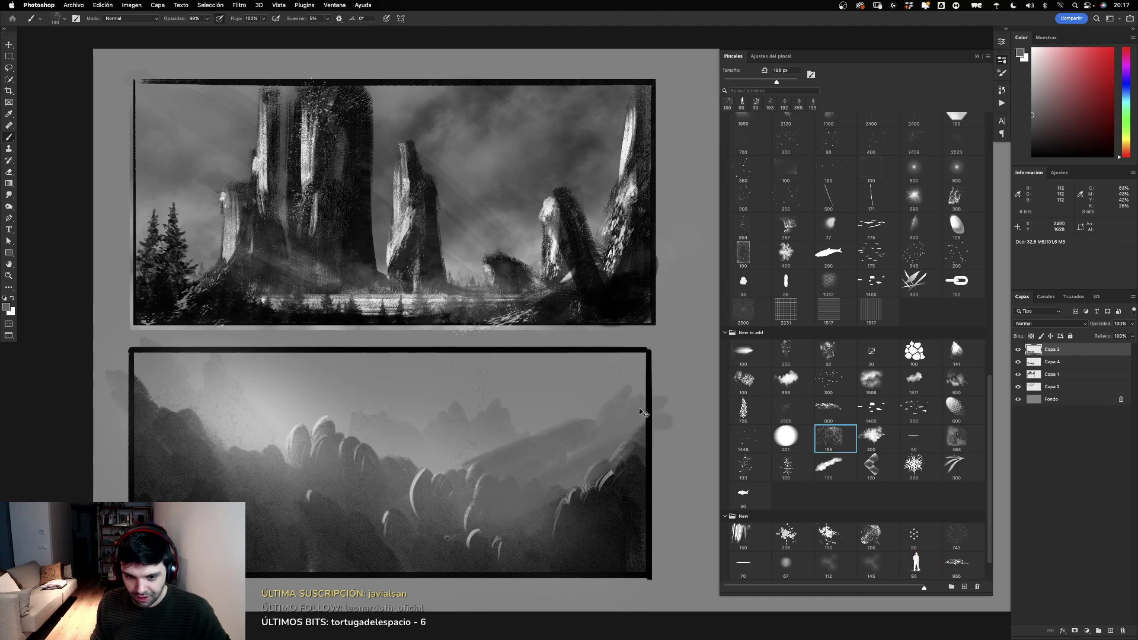
key(ctrl+z)
mouse_move(486, 444)
mouse_down()
mouse_move(465, 445)
mouse_move(495, 443)
mouse_up()
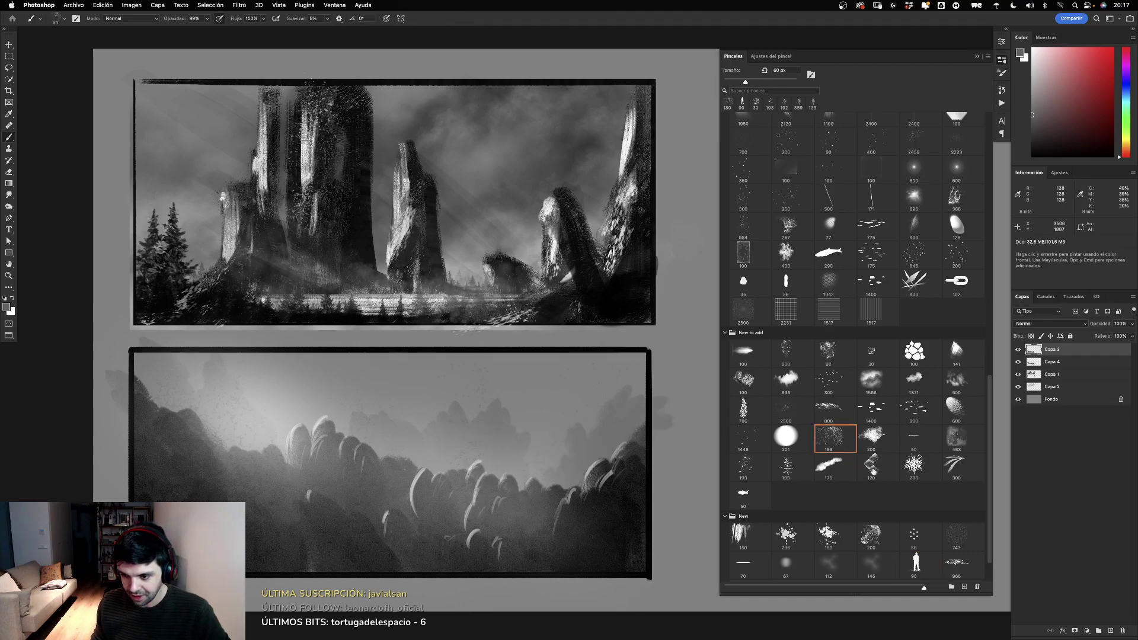
click(872, 467)
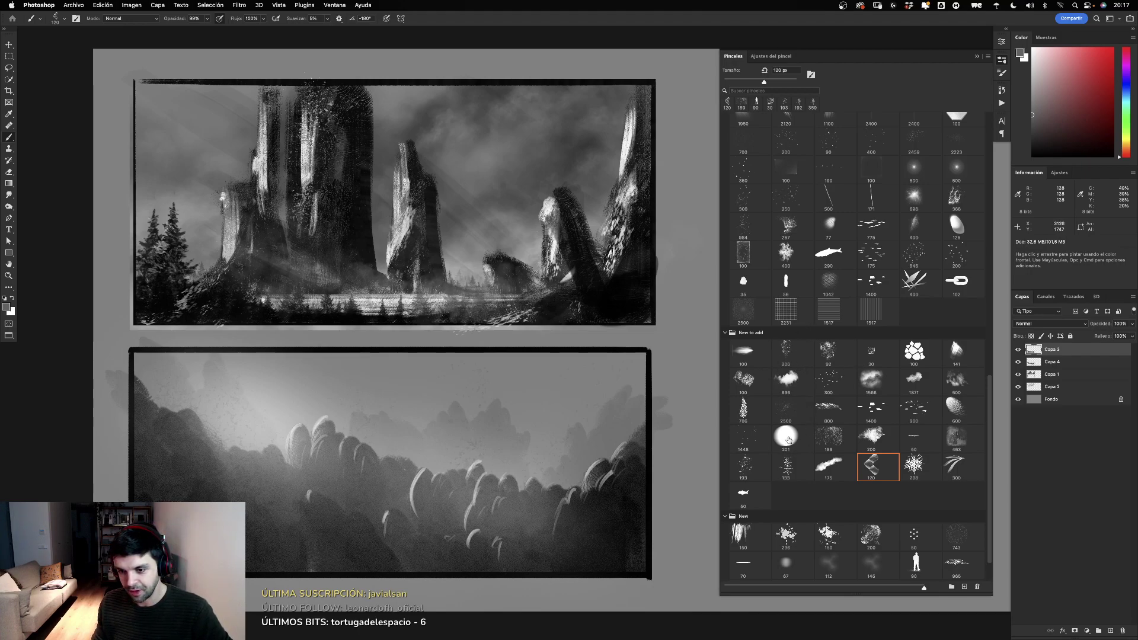
click(786, 438)
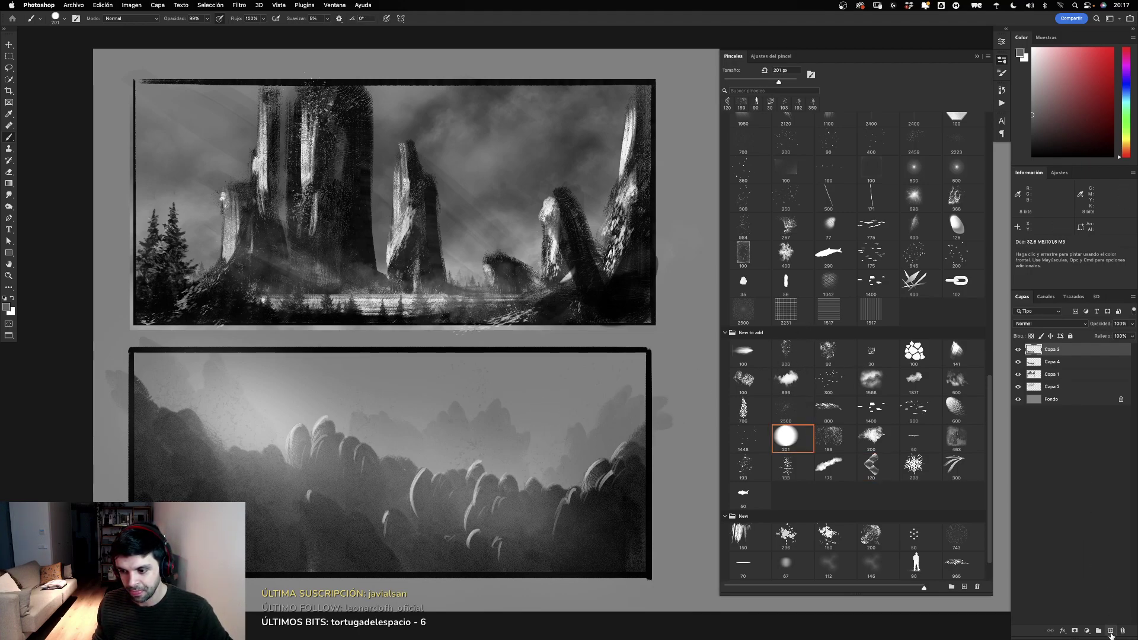
click(1112, 632)
drag(676, 344, 380, 534)
key(ctrl+z)
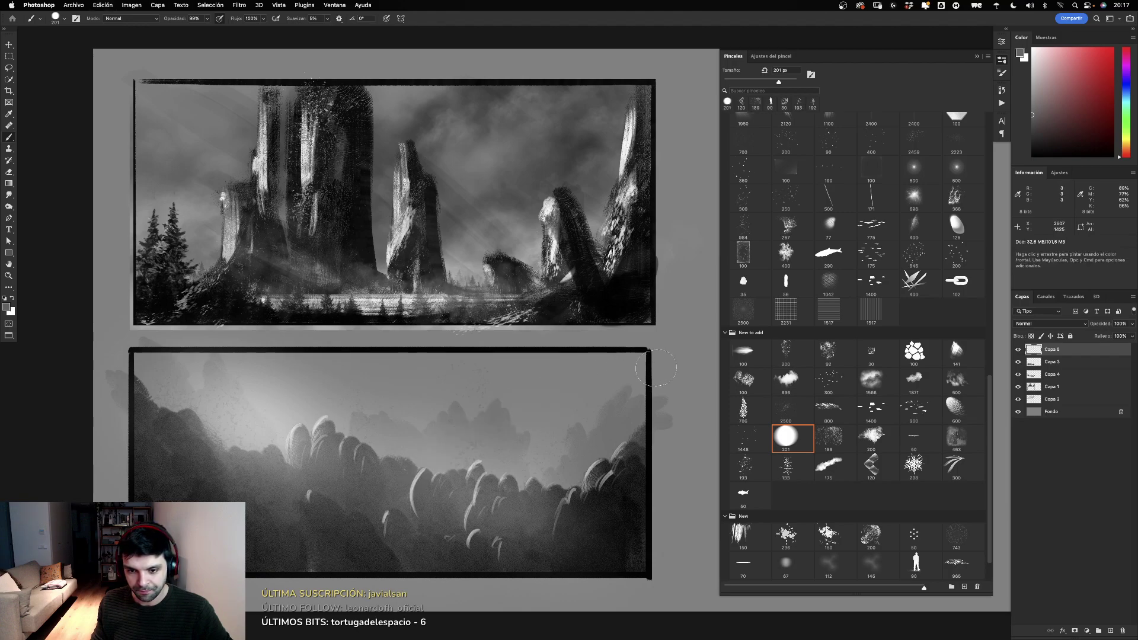
mouse_move(664, 364)
mouse_down()
mouse_move(338, 479)
mouse_move(415, 341)
mouse_up()
key(ctrl+z)
drag(358, 314, 298, 422)
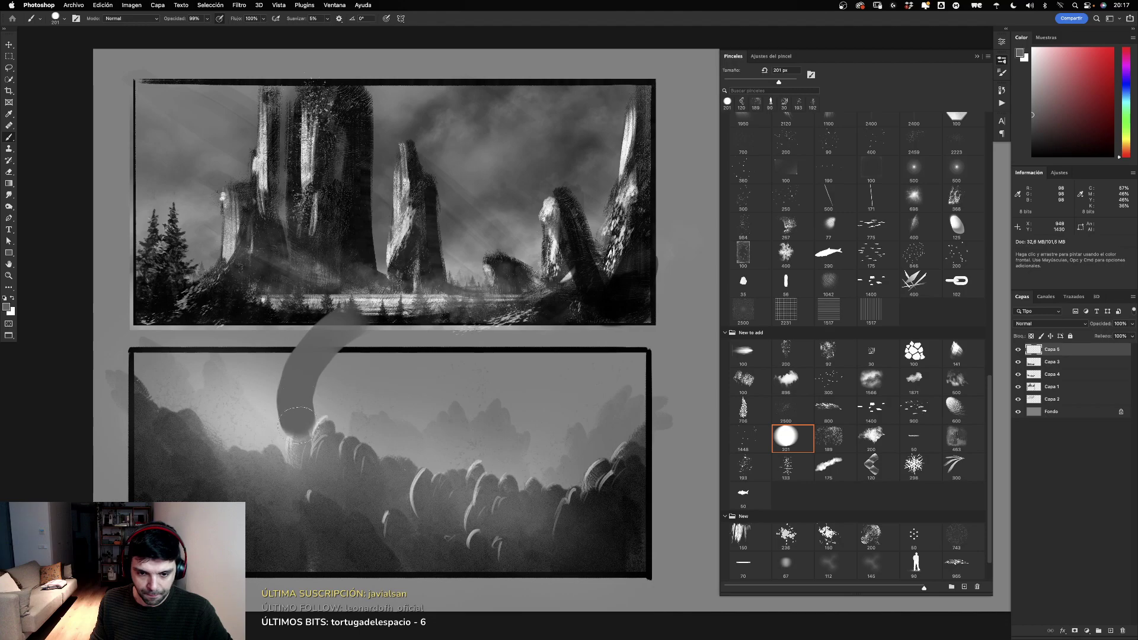
key(ctrl+z)
drag(356, 315, 296, 442)
key(ctrl+z)
key(ctrl+z)
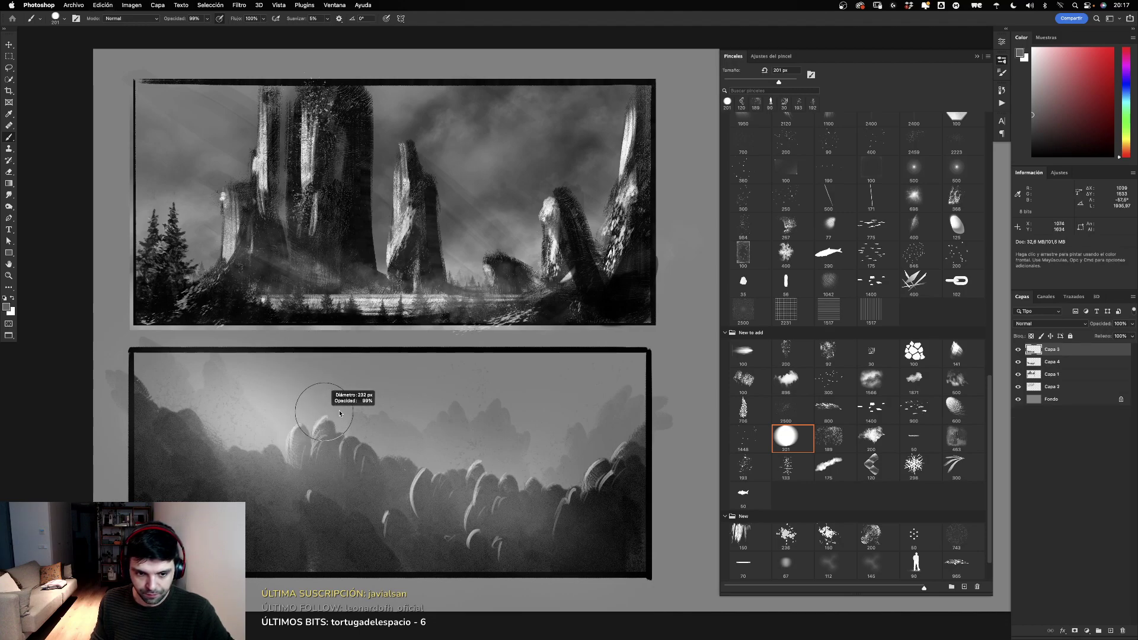
drag(357, 302, 279, 469)
key(ctrl+z)
key(ctrl+shift+z)
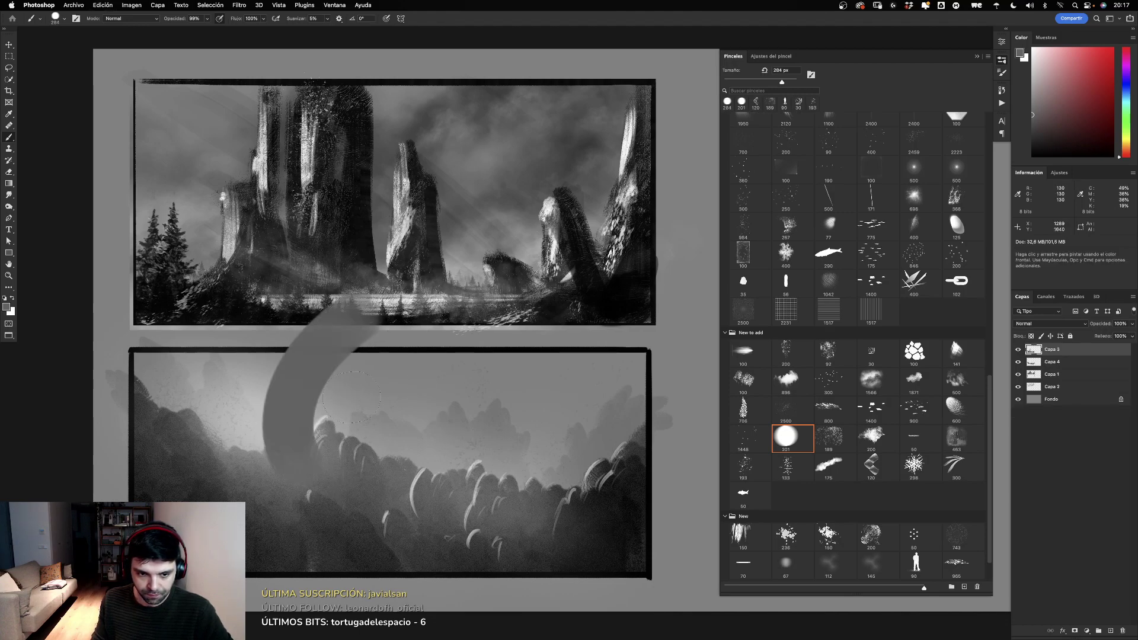
drag(420, 472, 815, 319)
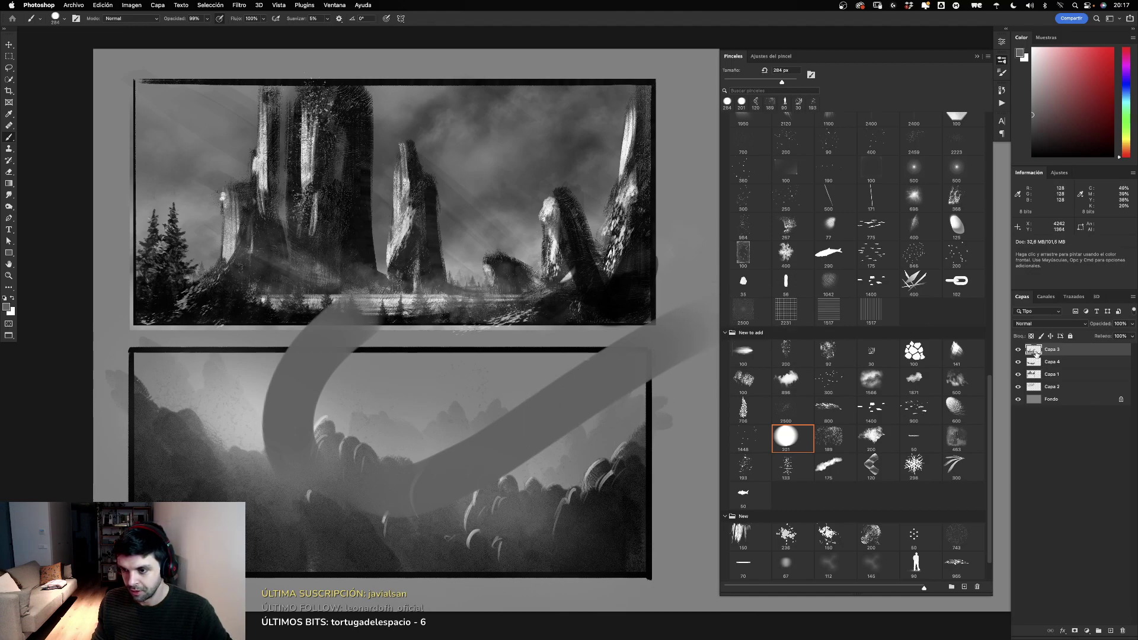
click(1018, 350)
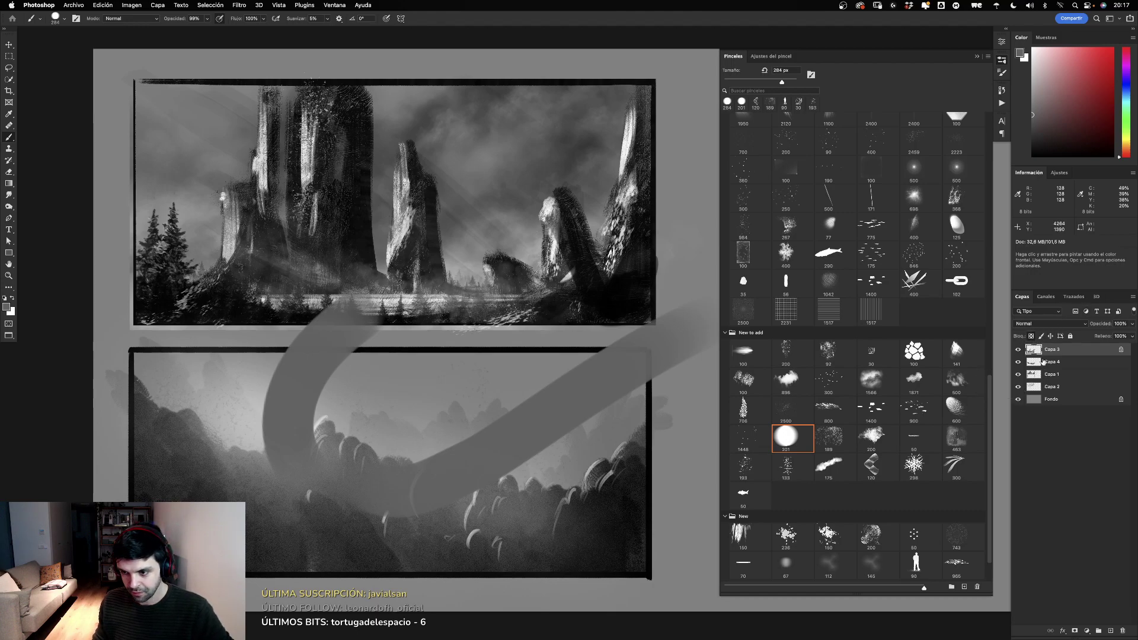
click(1018, 350)
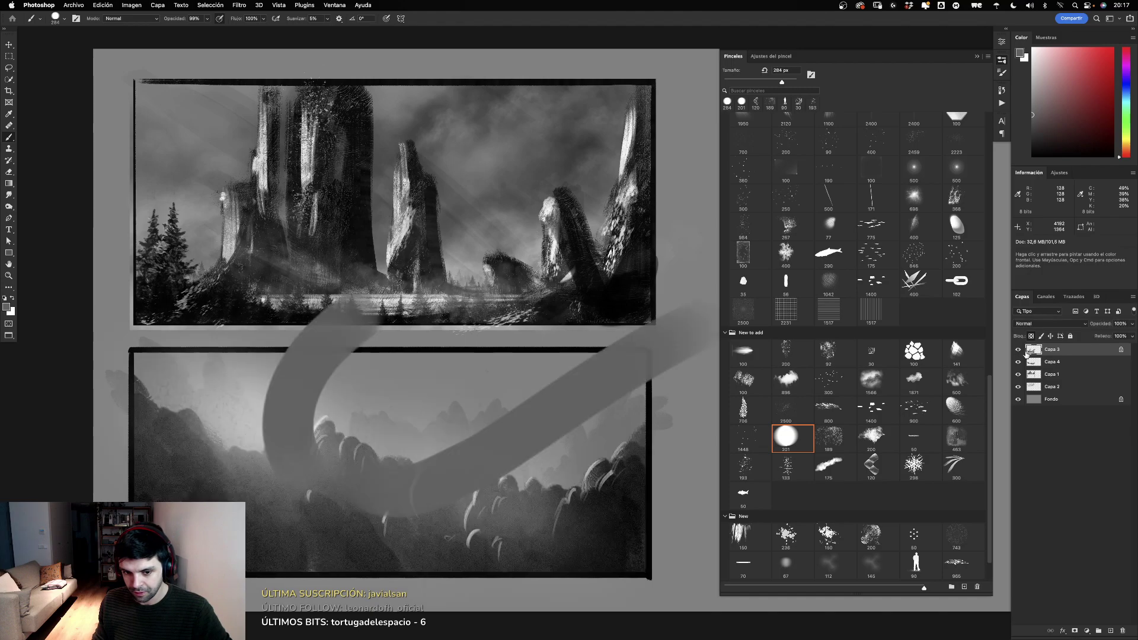
key(ctrl+z)
key(ctrl+shift+z)
key(ctrl+z)
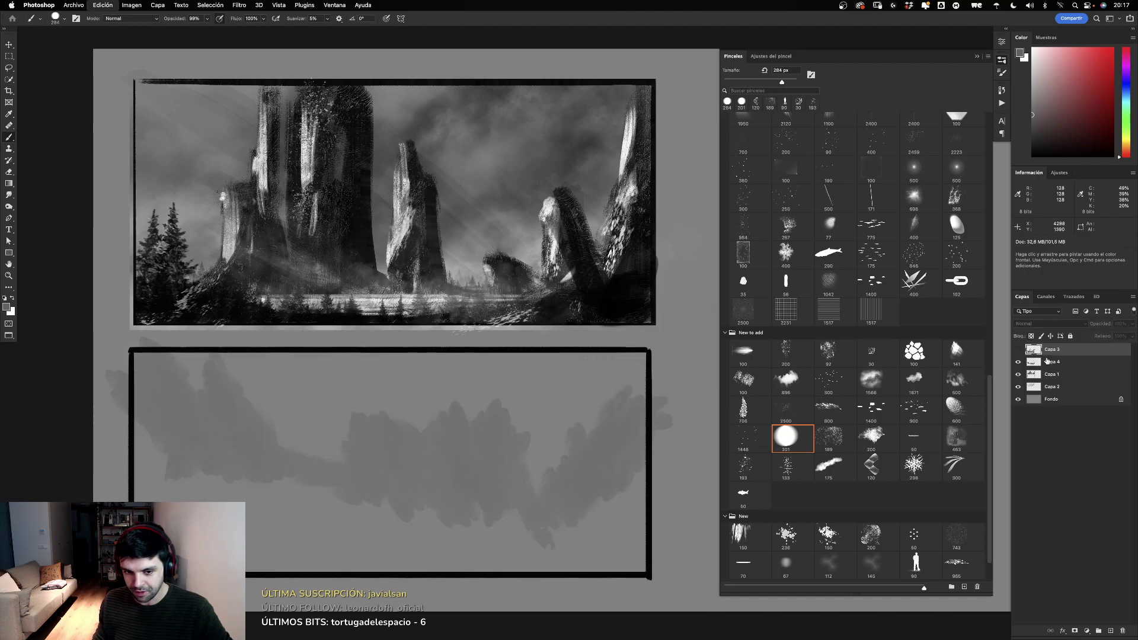
key(ctrl+z)
key(ctrl+z)
key(ctrl+z)
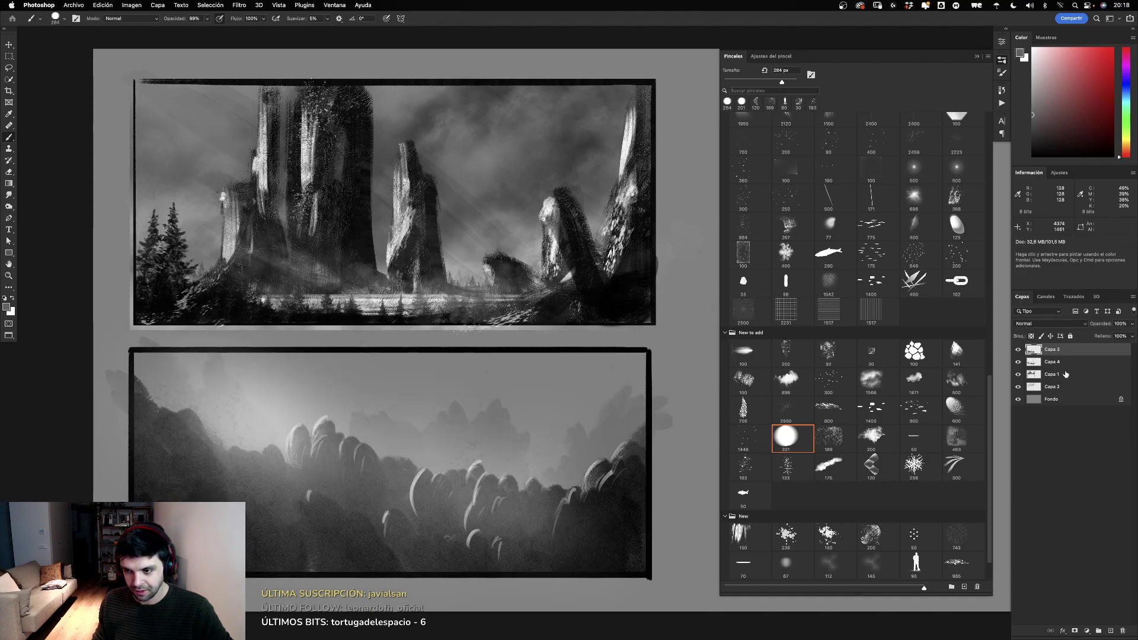
key(ctrl+z)
key(ctrl+shift+z)
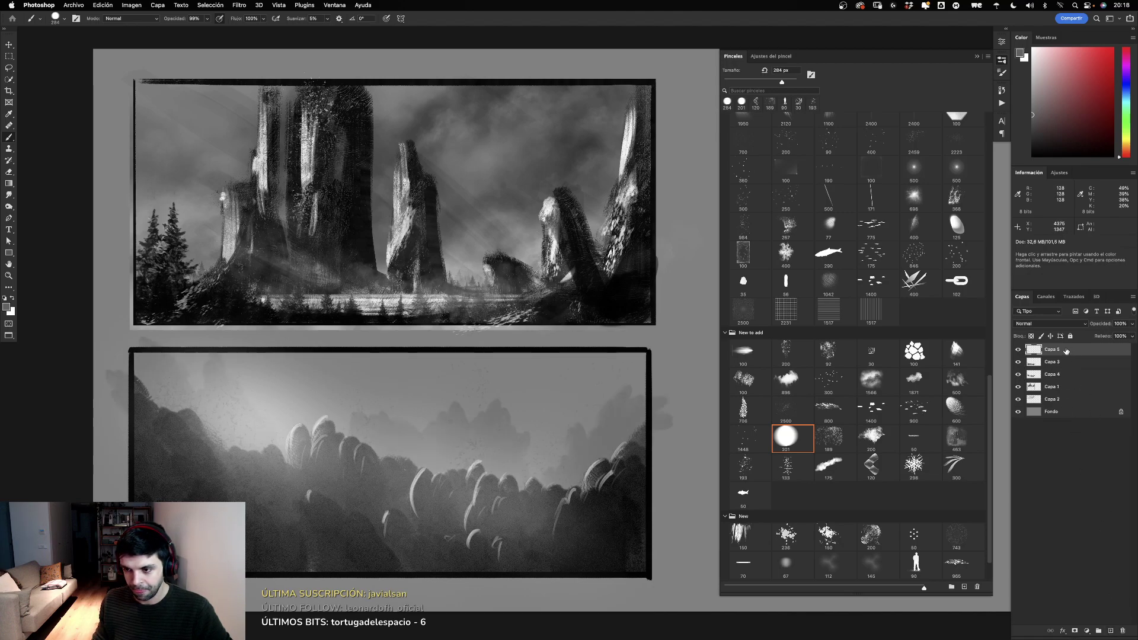
Step: On a new layer, paint two curved grey tentacles into the lower forest with the 284 px brush
ctrl+click(1110, 631)
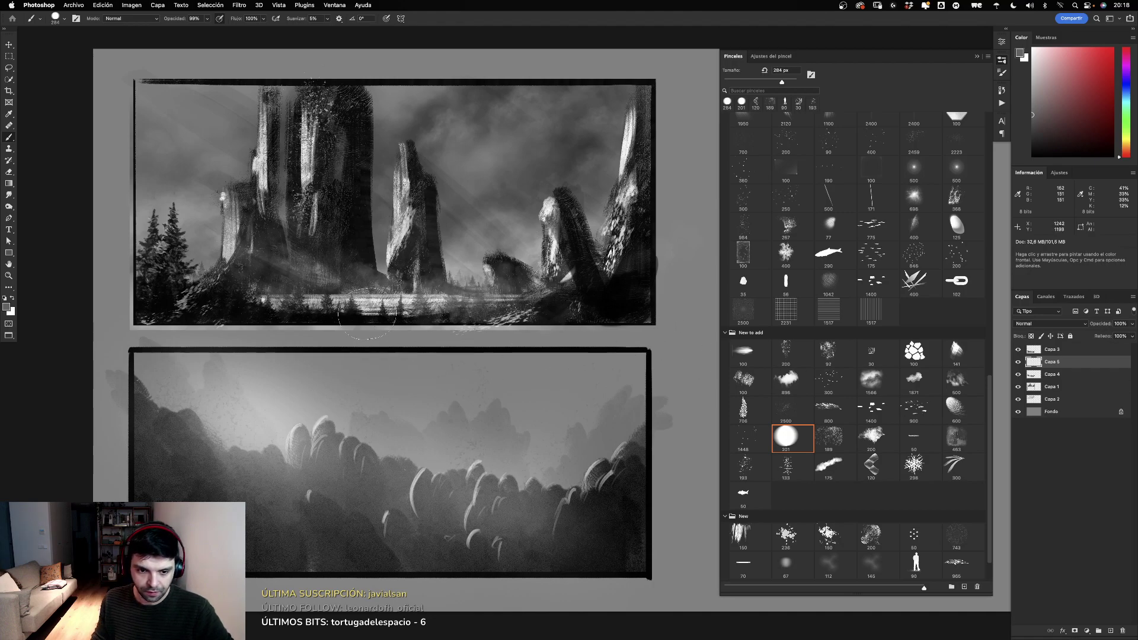
drag(362, 291, 688, 333)
key(ctrl+z)
drag(371, 276, 323, 412)
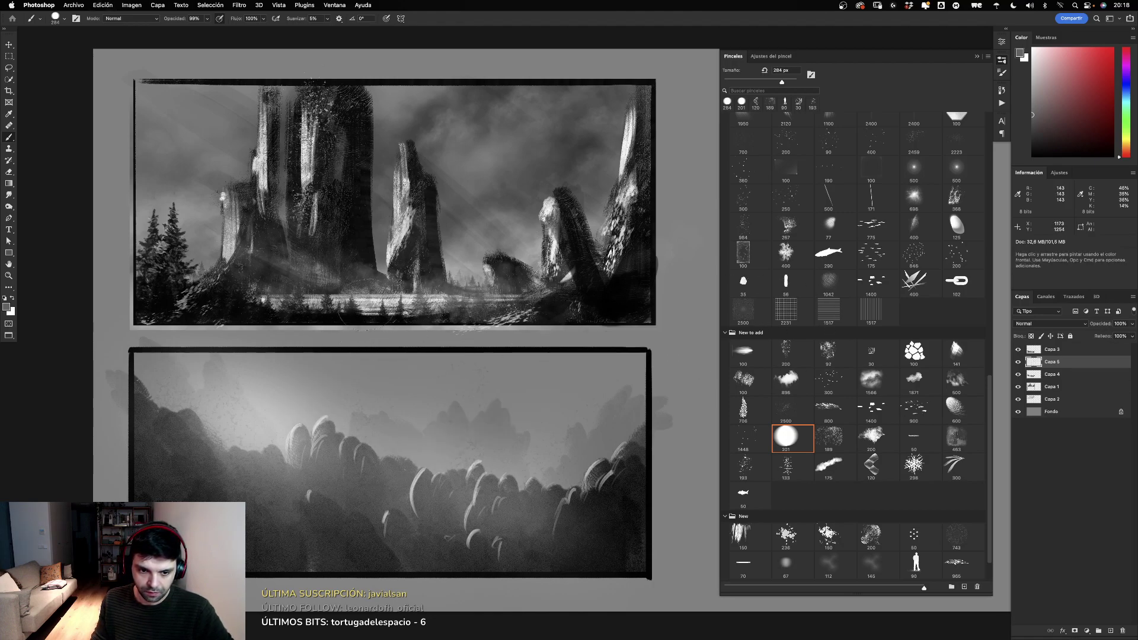
drag(691, 282, 459, 471)
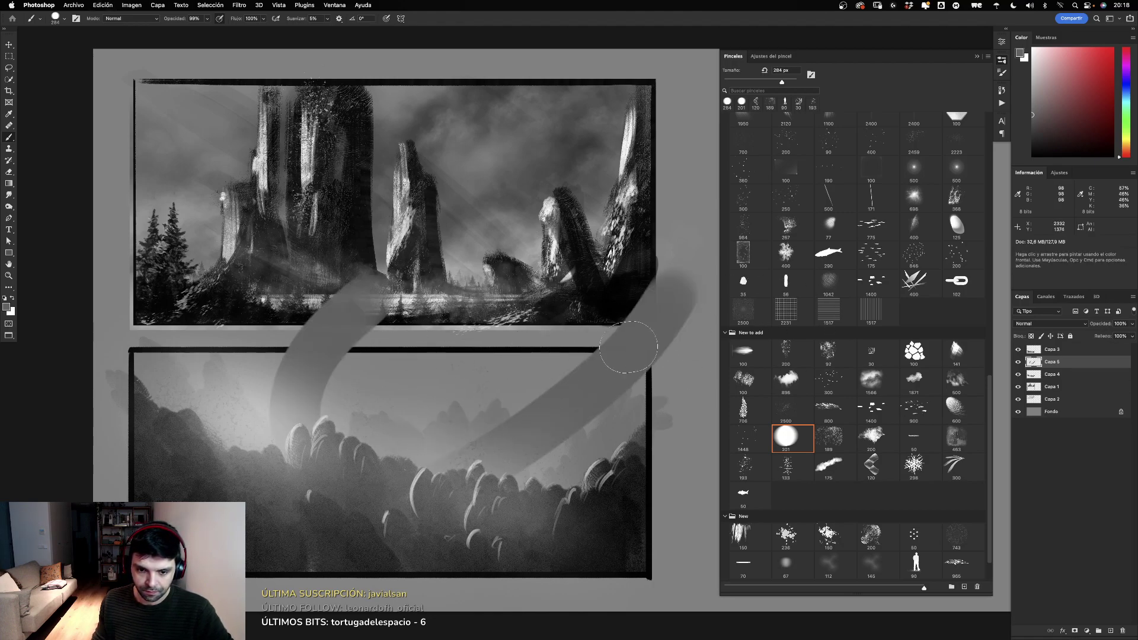
key(ctrl+z)
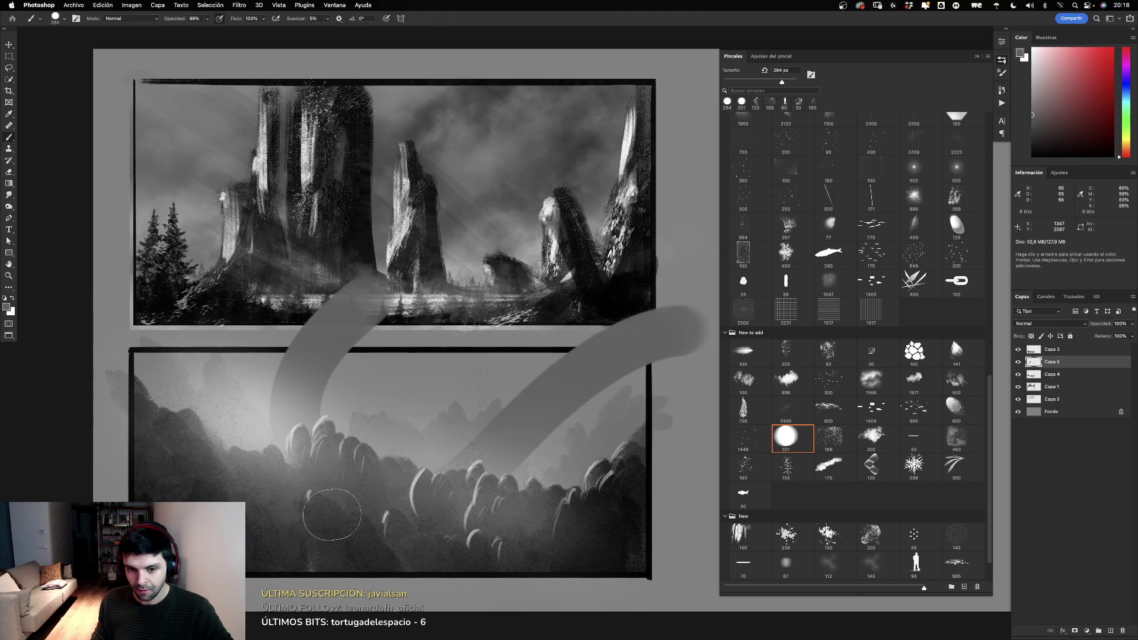
drag(696, 323, 356, 509)
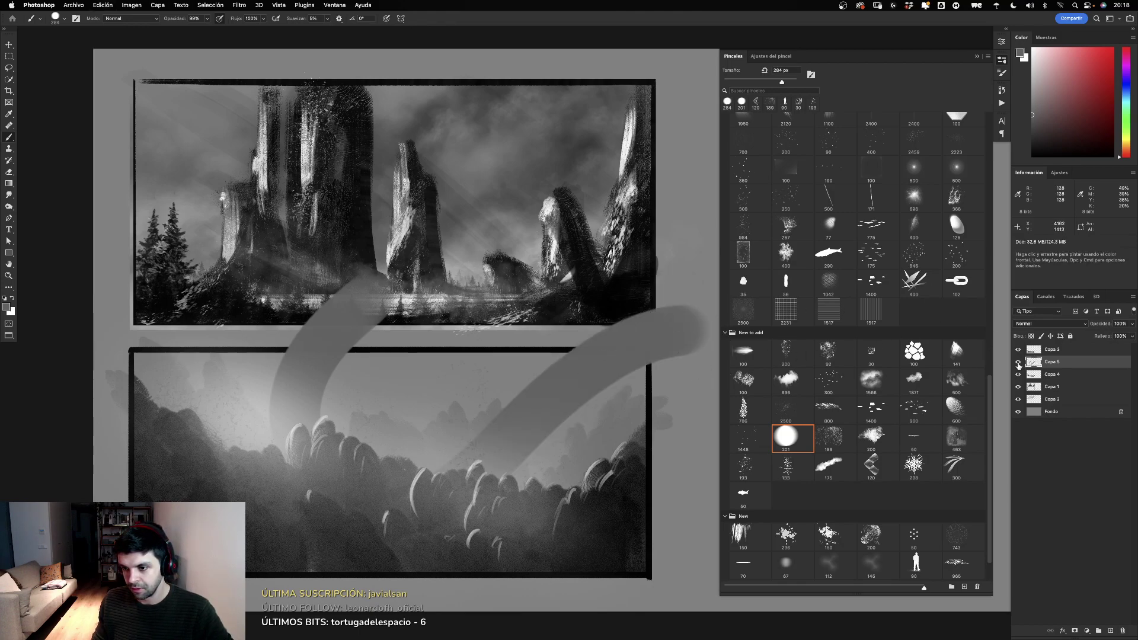
click(1018, 362)
click(1019, 361)
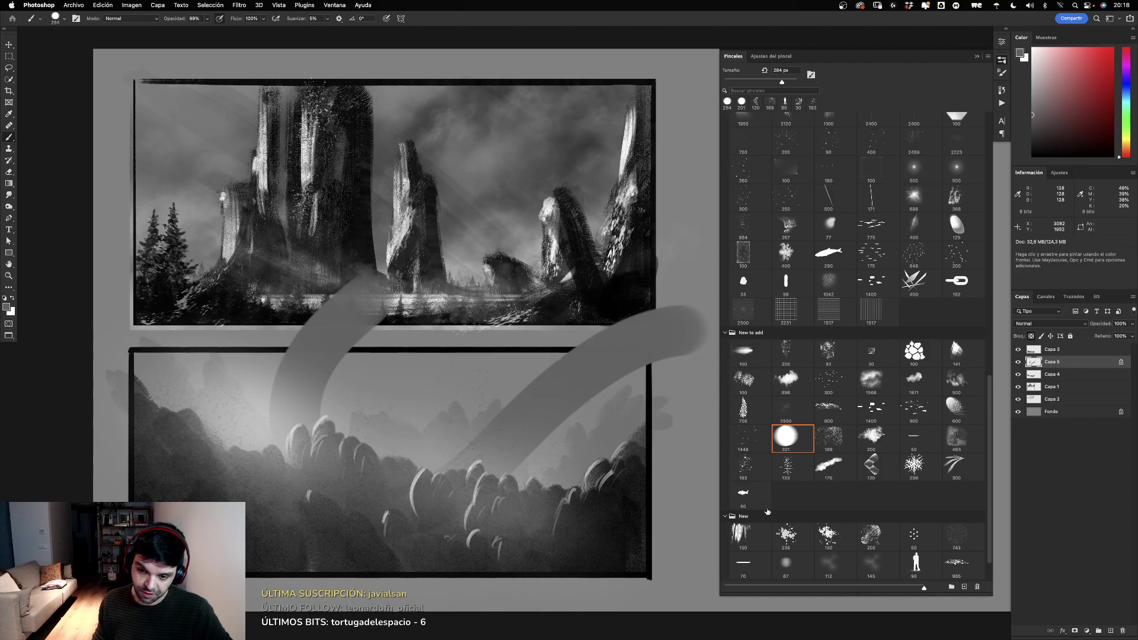
click(756, 383)
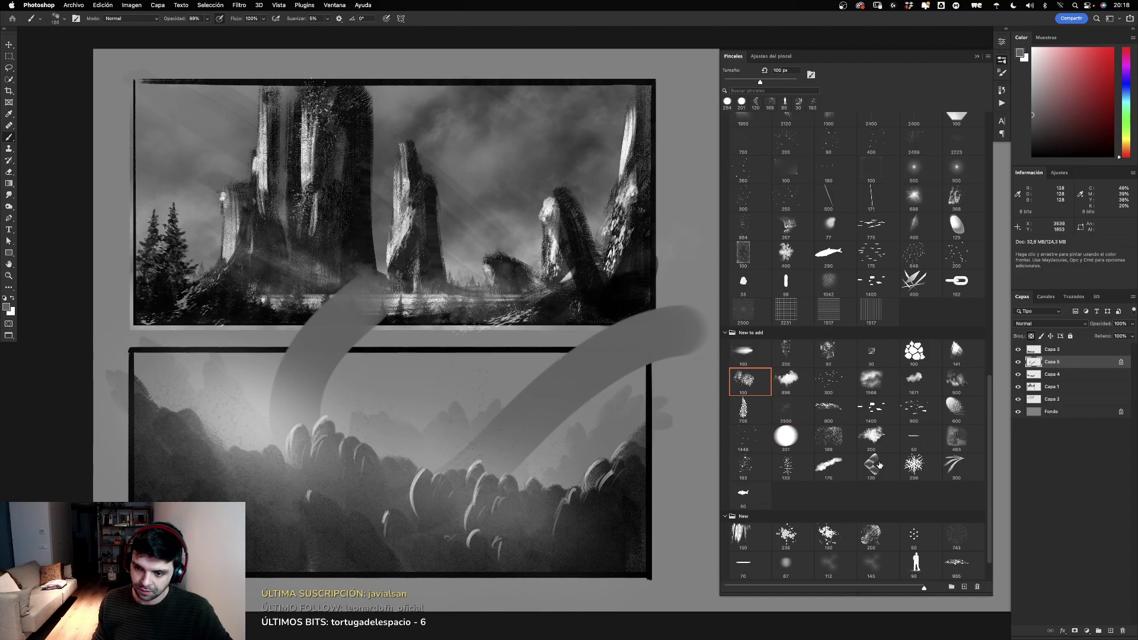
Step: Paint dark scaly texture along the right tentacle with the 120 px scale brush
click(880, 465)
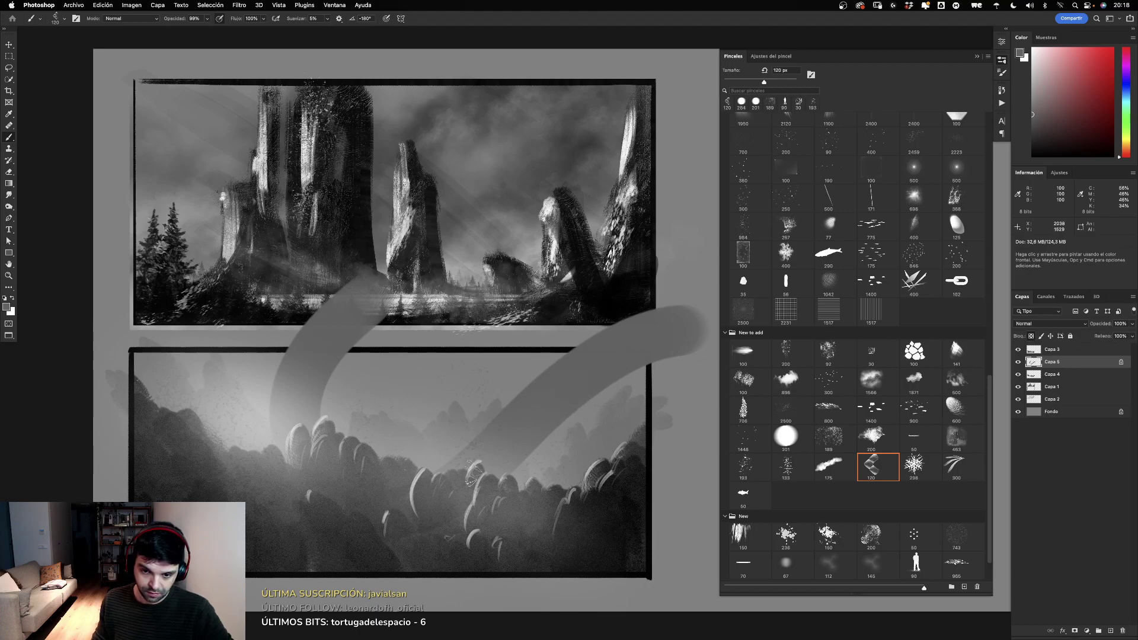
drag(611, 497, 700, 308)
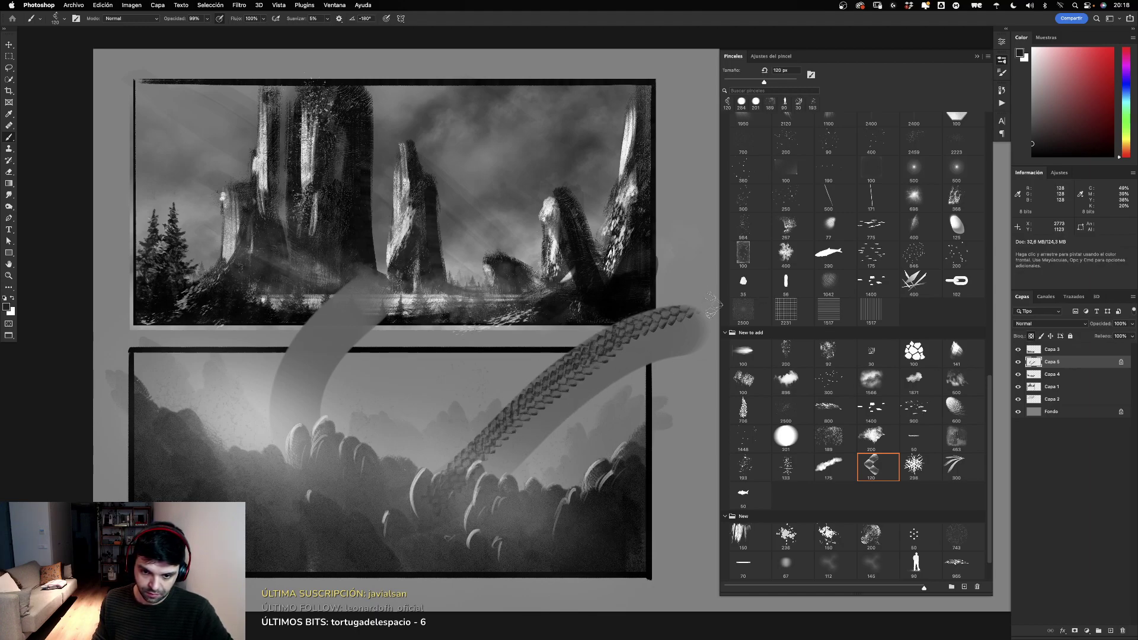
key(ctrl+z)
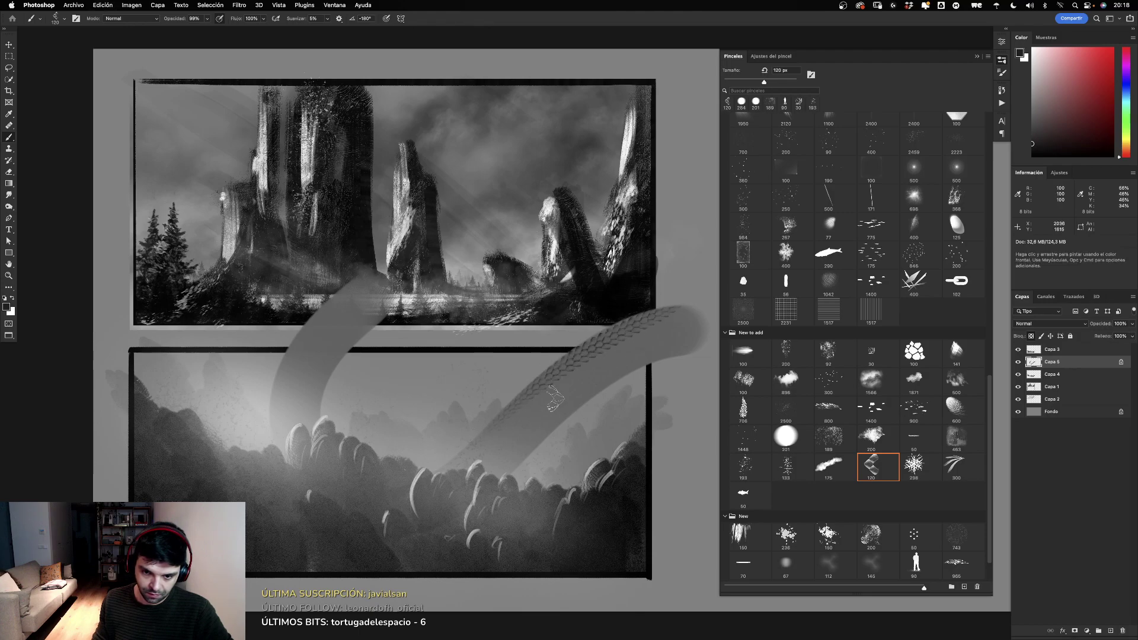
drag(679, 310, 434, 489)
drag(720, 350, 403, 379)
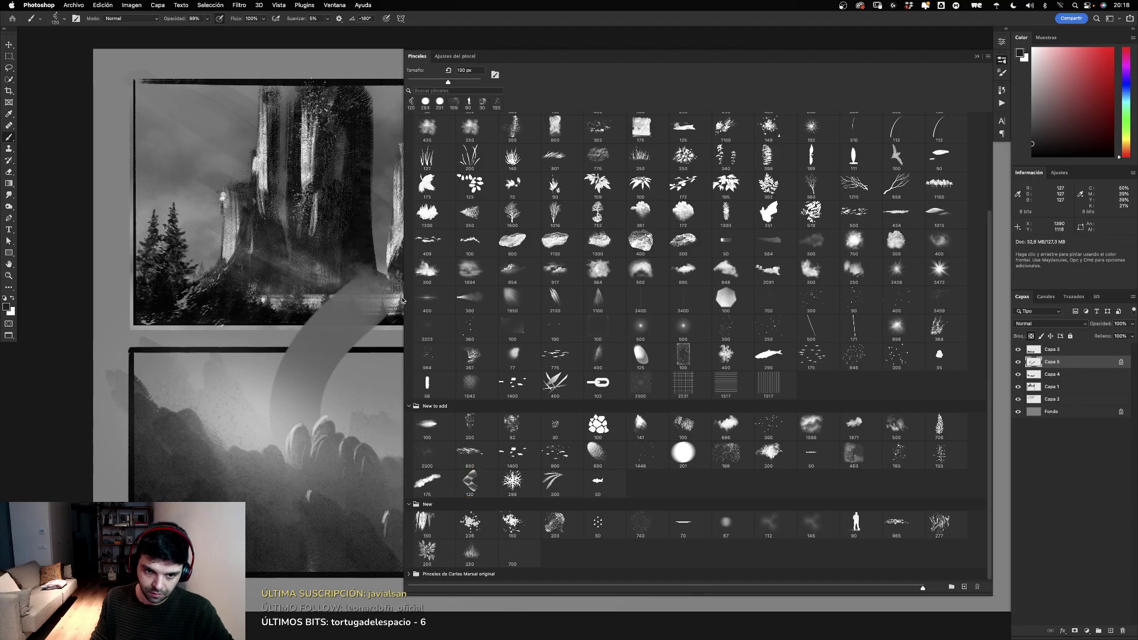
drag(404, 296, 760, 300)
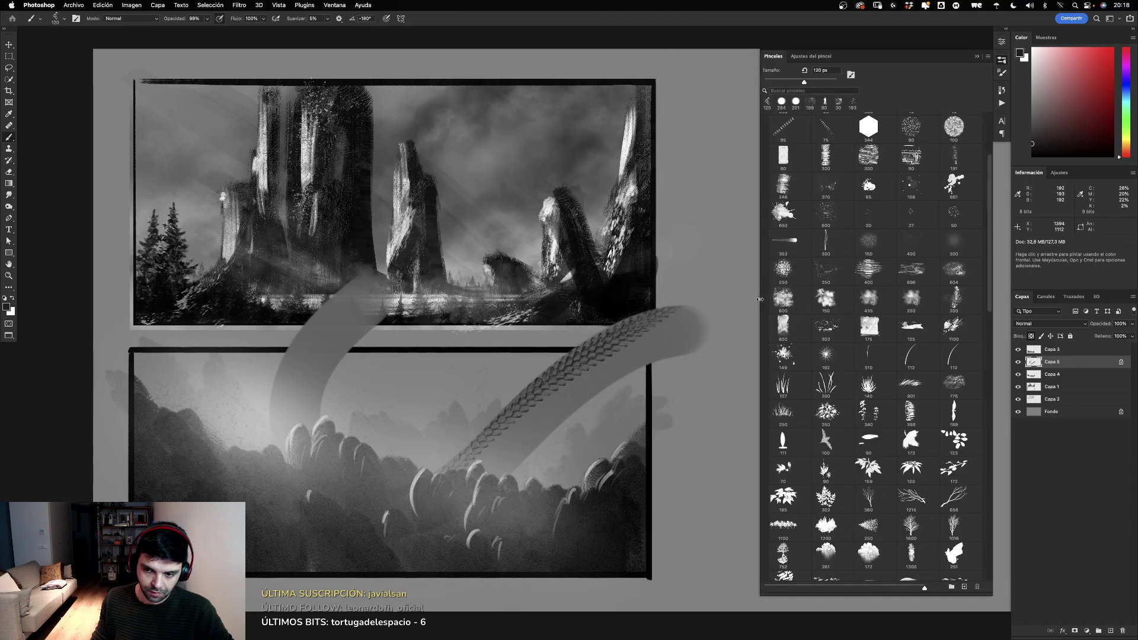
drag(688, 318, 498, 442)
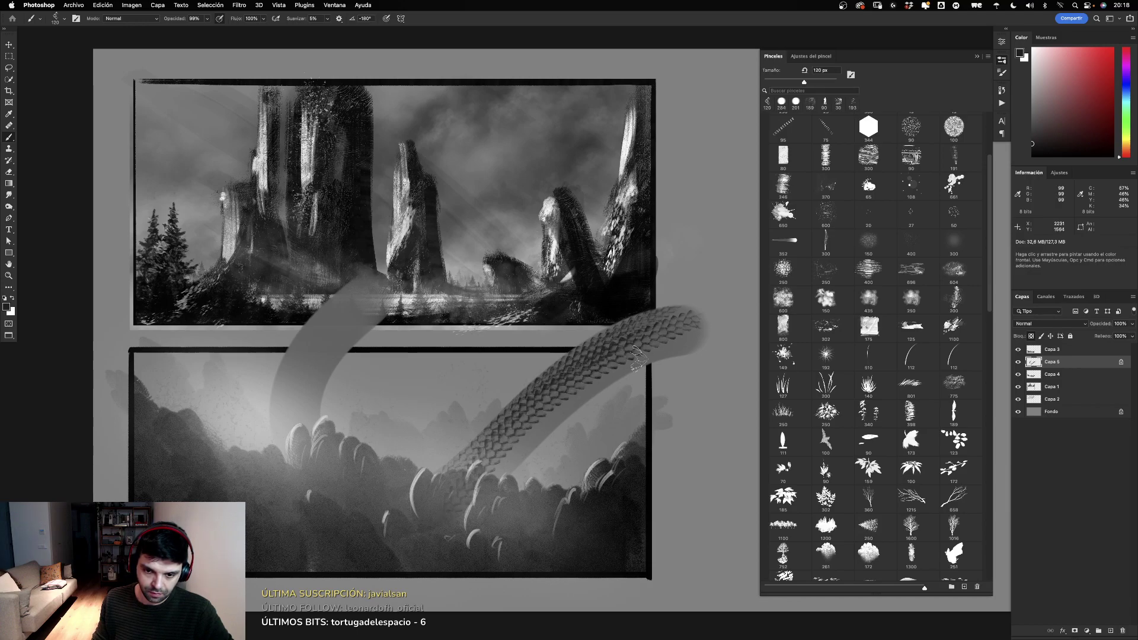
drag(670, 338, 520, 440)
Step: Build dense scales on the left tentacle, then add lighter grey scales on its lower part
drag(308, 439, 388, 284)
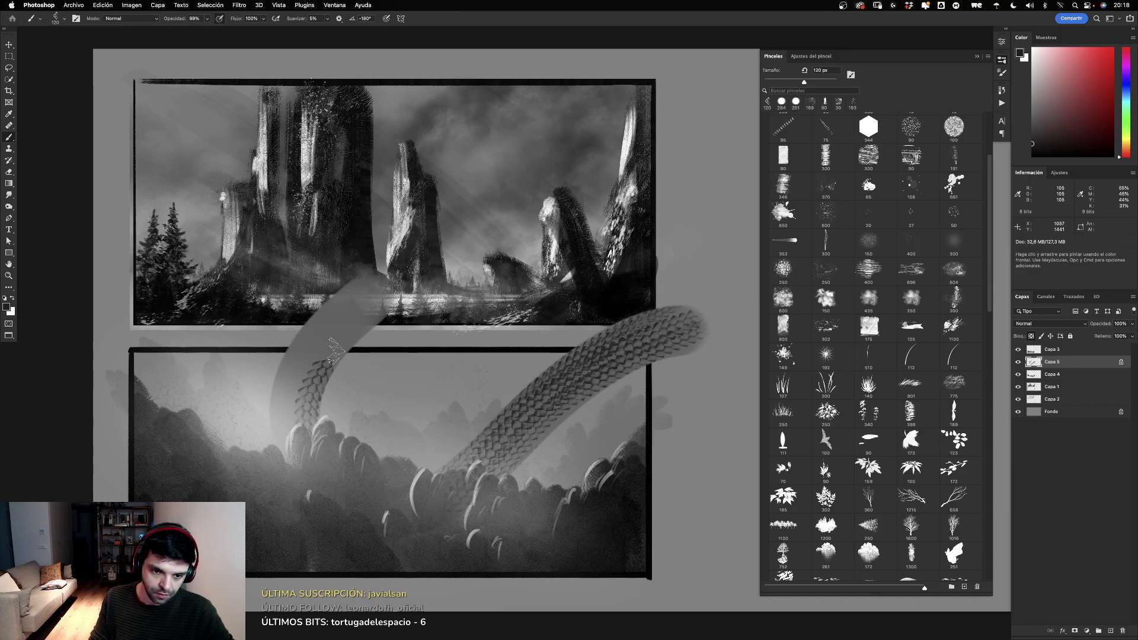
drag(285, 445, 392, 279)
drag(287, 430, 392, 273)
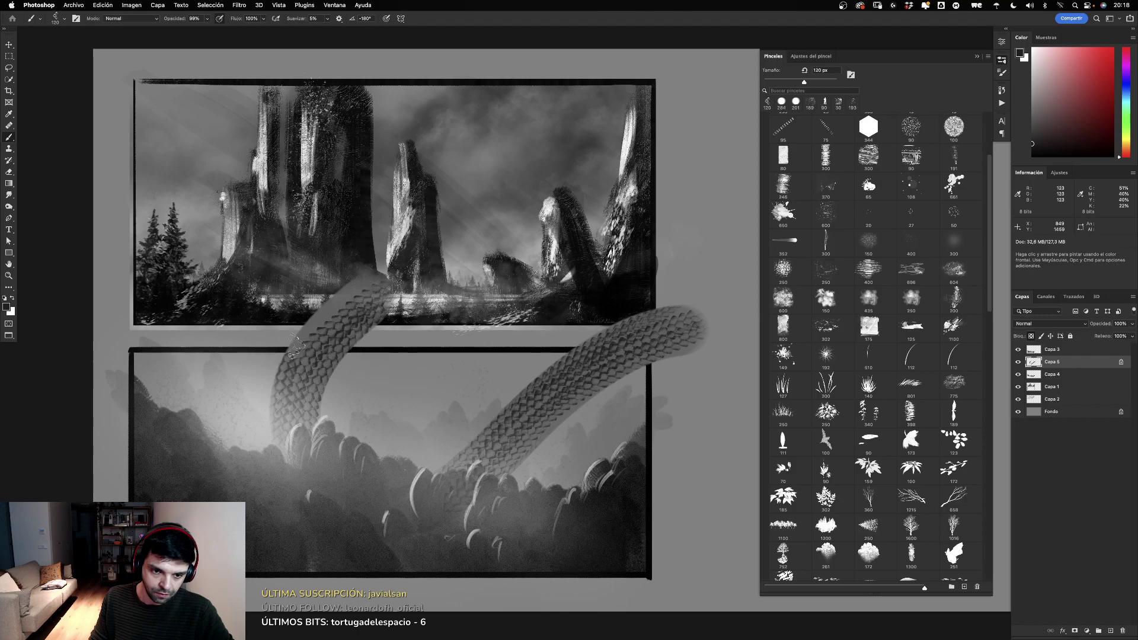
drag(501, 471, 695, 323)
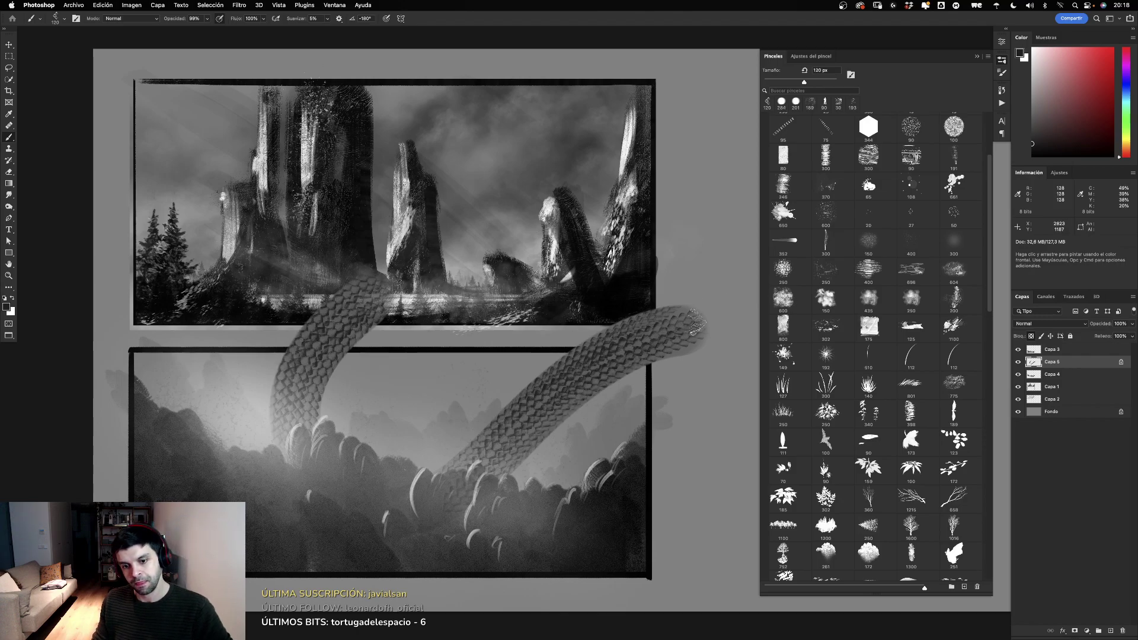
alt+click(278, 415)
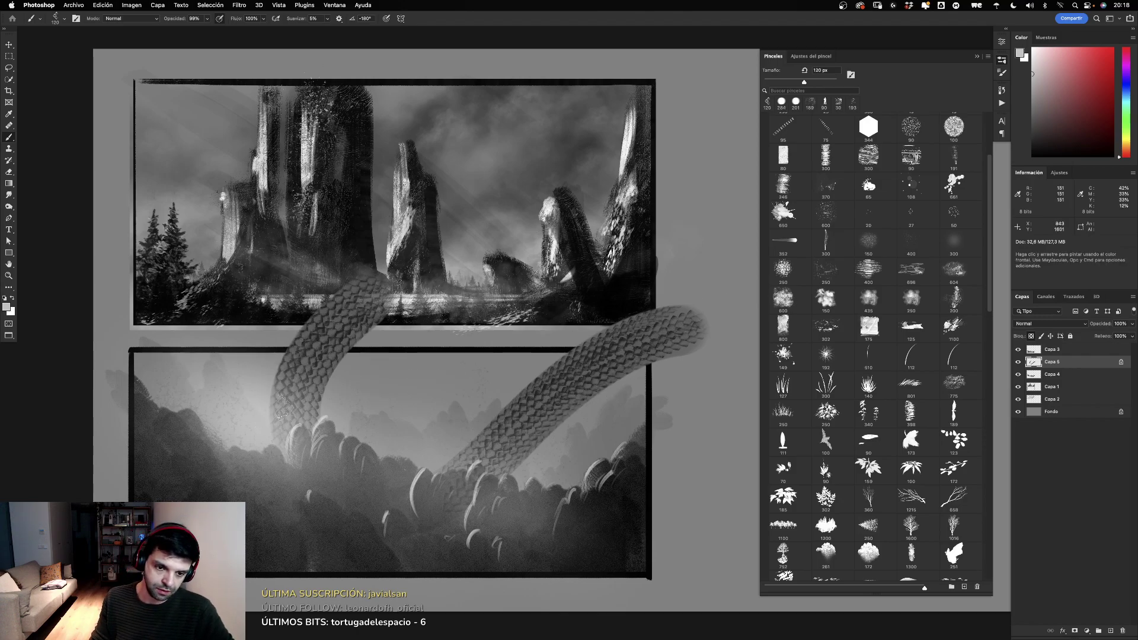
drag(278, 451, 273, 371)
Step: Shade the tentacle undersides black with a soft 0% hardness brush at about 260 px
key(ctrl+z)
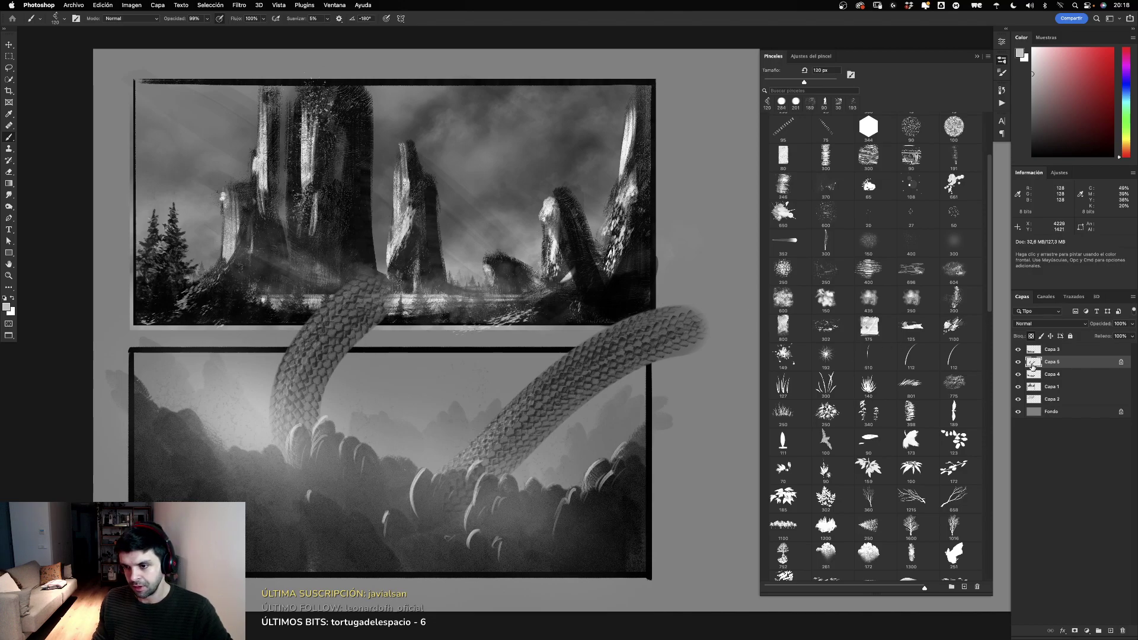
right_click(537, 385)
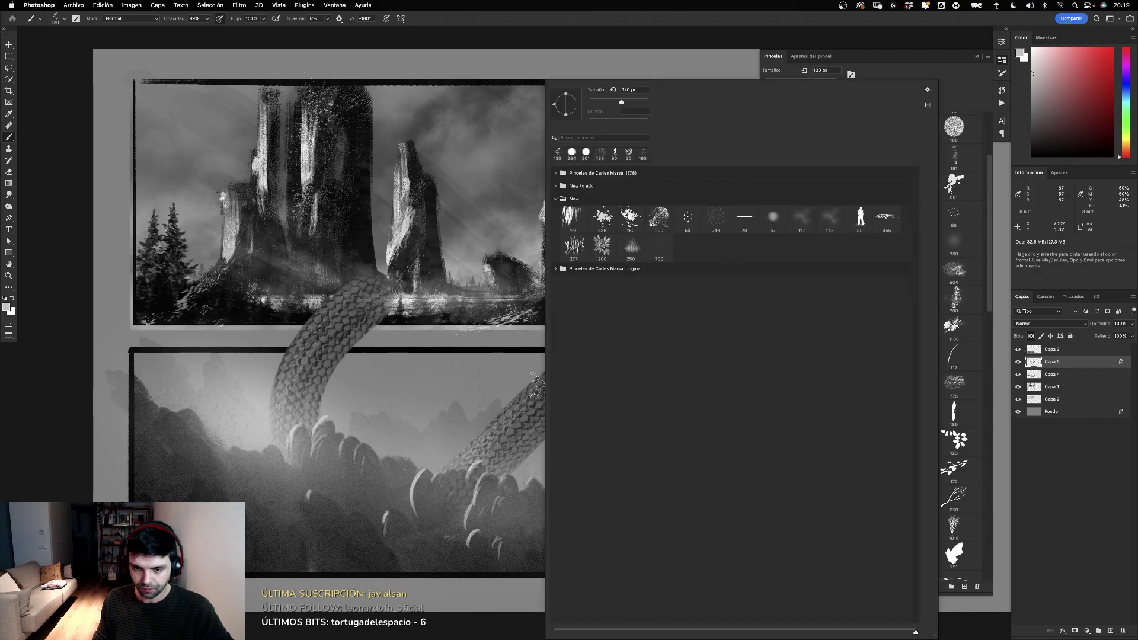
click(558, 174)
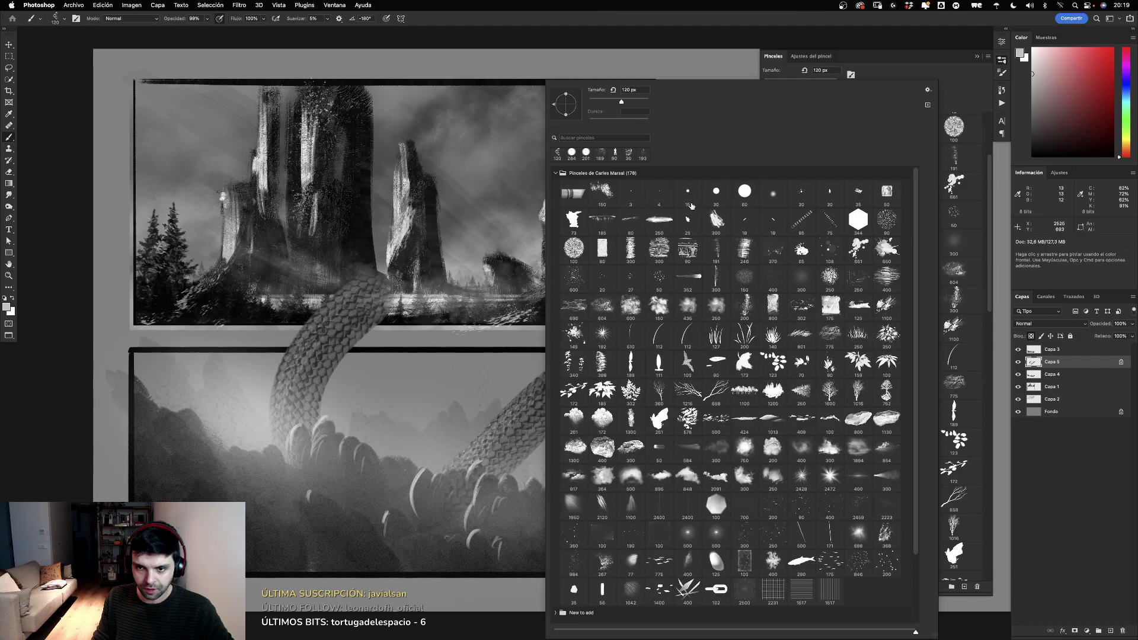
click(773, 194)
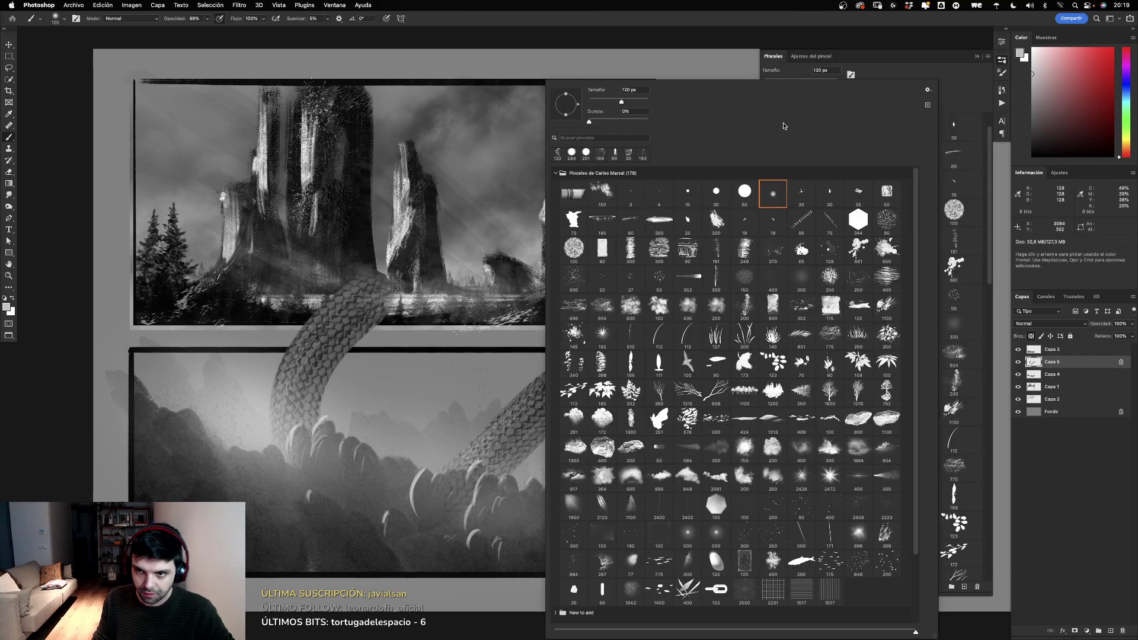
key(Escape)
mouse_move(470, 388)
mouse_down()
mouse_move(494, 405)
mouse_move(483, 403)
mouse_up()
key(x)
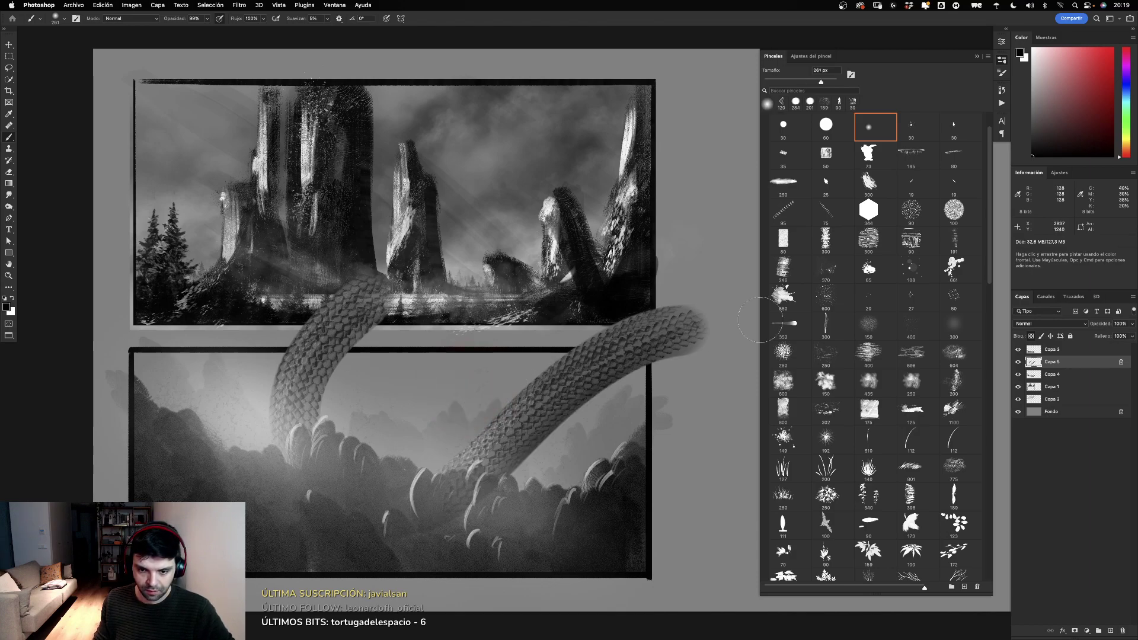
mouse_move(494, 475)
mouse_down()
mouse_move(676, 350)
mouse_move(587, 391)
mouse_move(439, 519)
mouse_up()
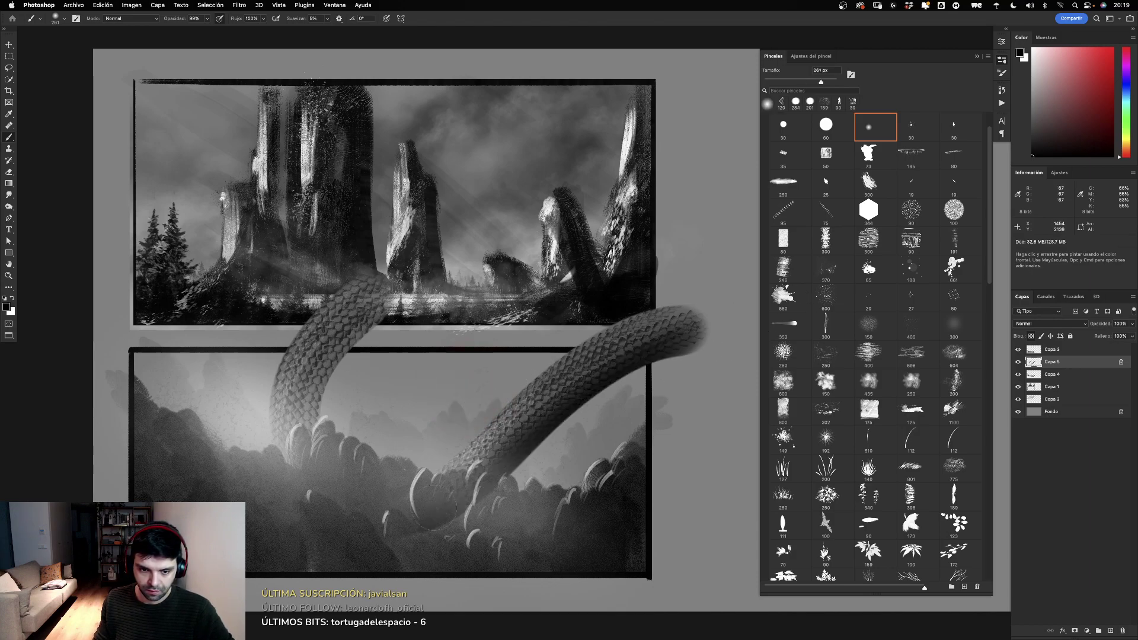
drag(388, 283, 296, 436)
mouse_move(338, 343)
mouse_down()
mouse_move(308, 424)
mouse_move(291, 424)
mouse_up()
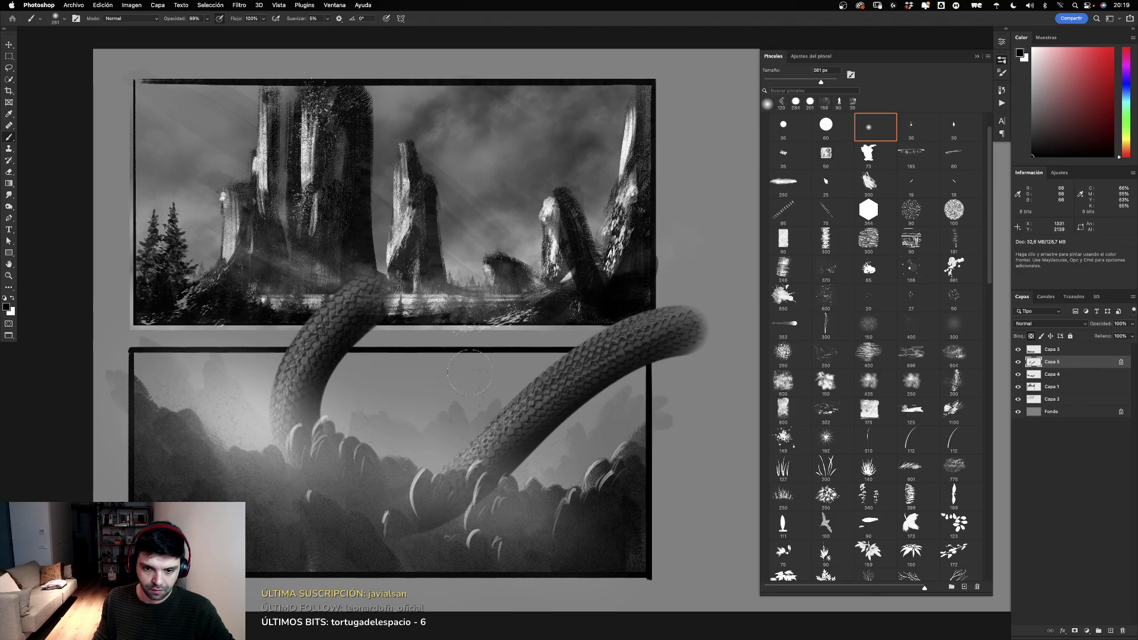
Step: Paint sampled light-grey haze where the left tentacle enters the lower panel, comparing via undo/redo
alt+click(214, 434)
drag(356, 291, 285, 450)
key(ctrl+z)
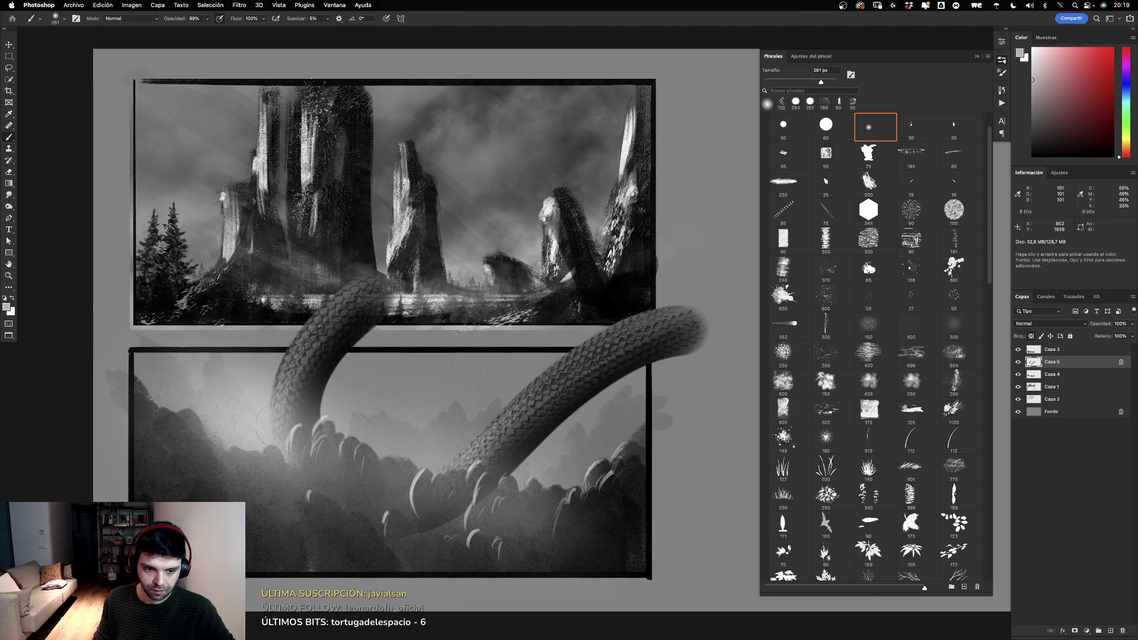
drag(314, 317, 278, 445)
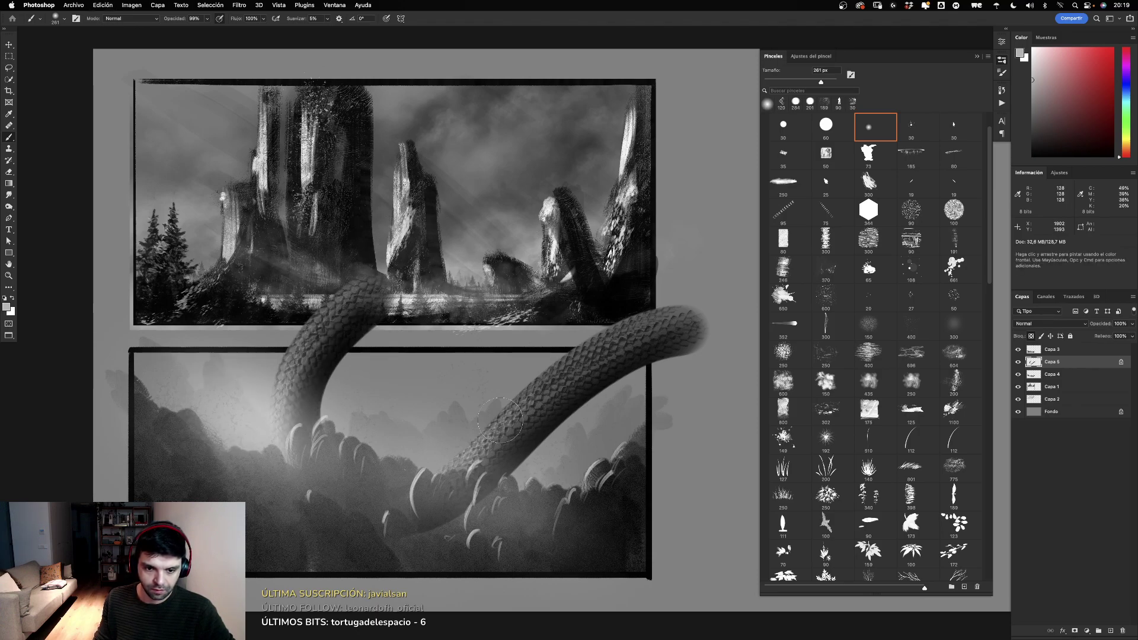
key(ctrl+z)
key(ctrl+shift+z)
key(ctrl+z)
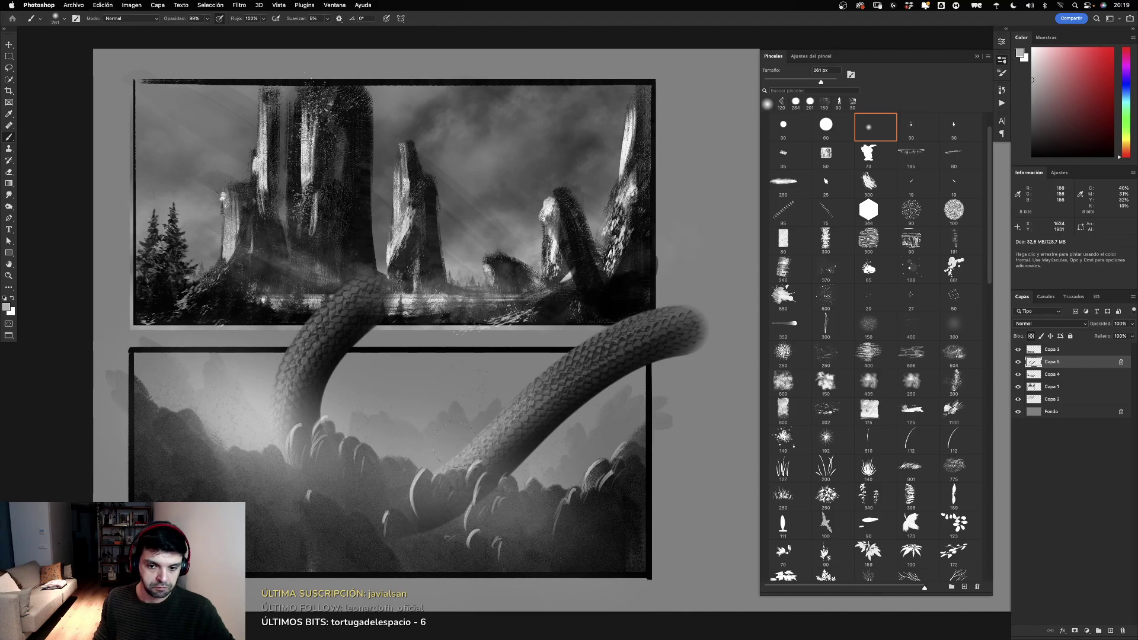
Step: Delete the tentacle parts outside the lower frame using an inverted rectangular selection, then deselect
click(1019, 362)
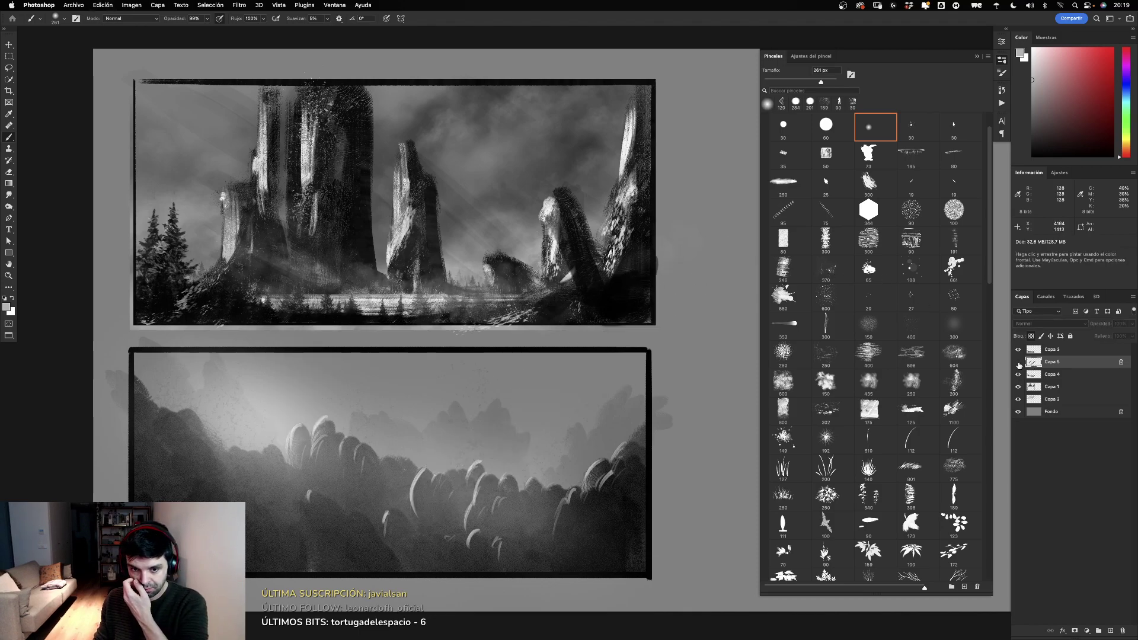
click(9, 56)
drag(131, 350, 649, 577)
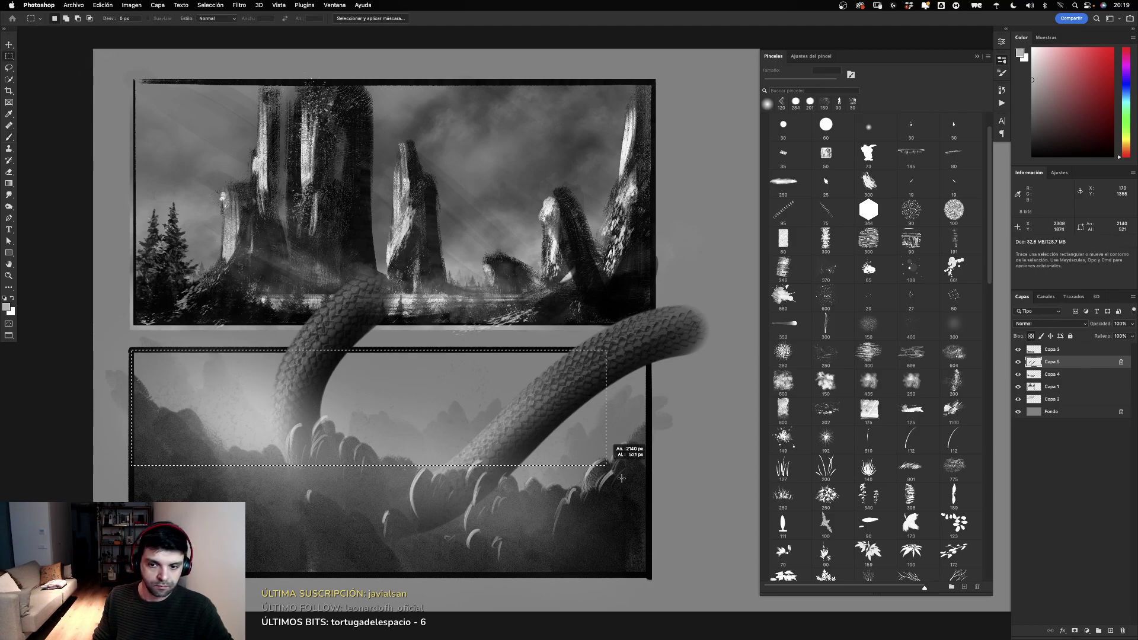
click(211, 5)
click(225, 43)
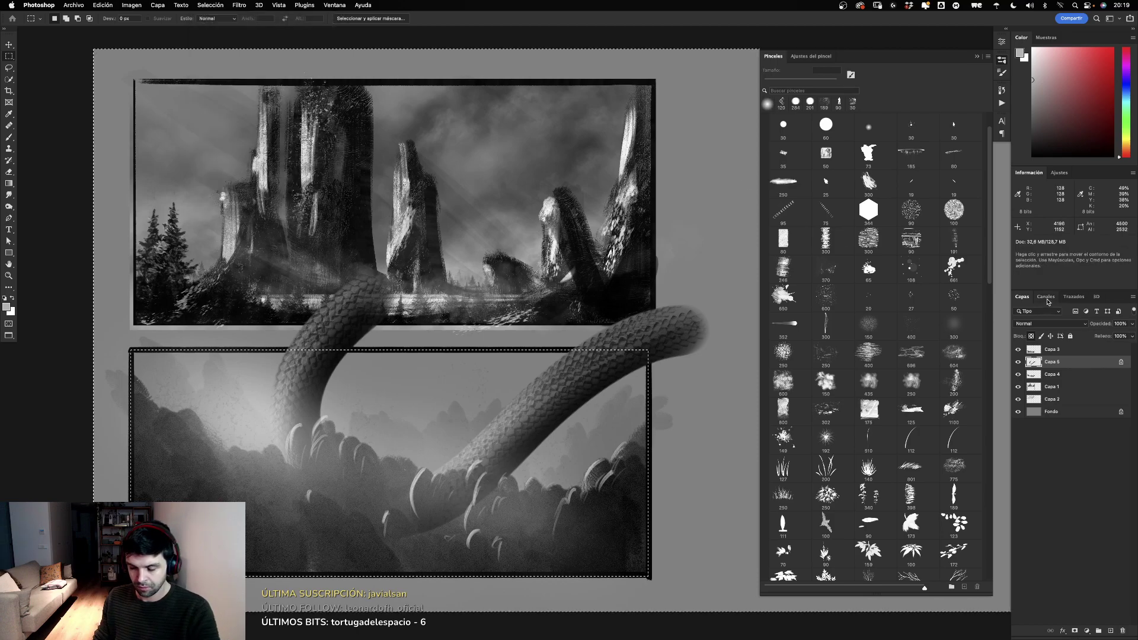
key(Delete)
key(ctrl+d)
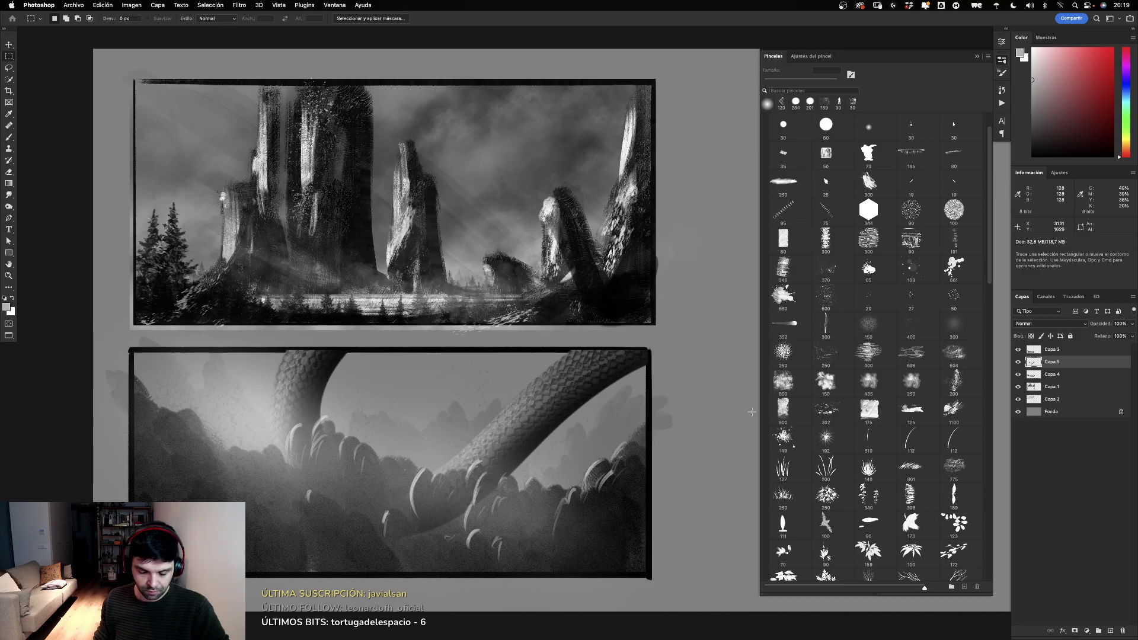
key(e)
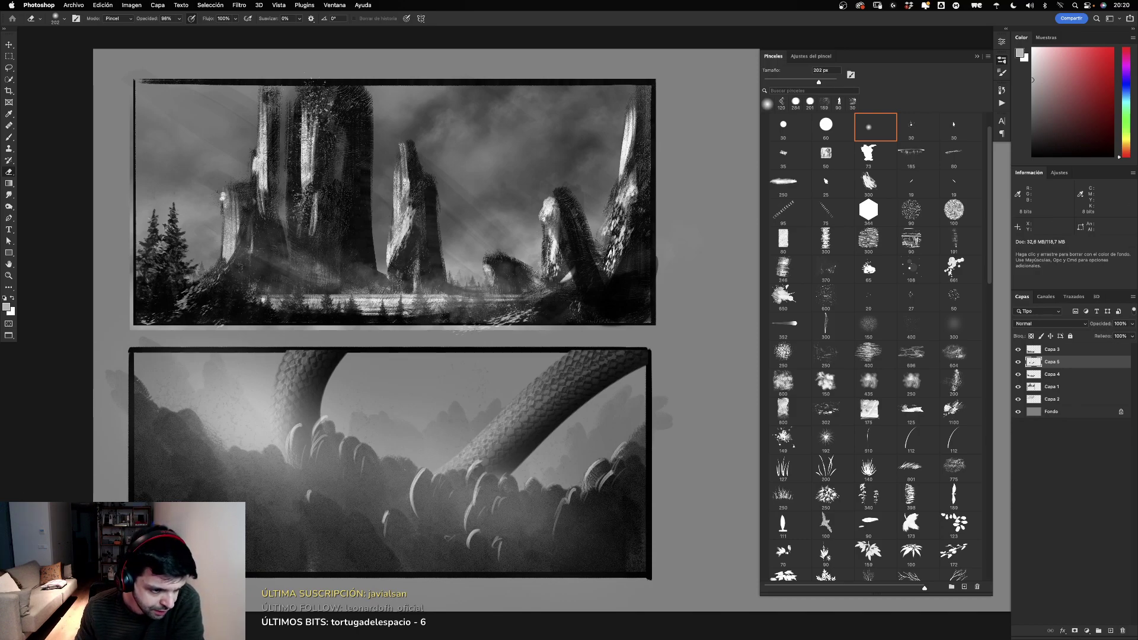
Step: Hide every panel and the toolbar so only the two thumbnails show
key(Tab)
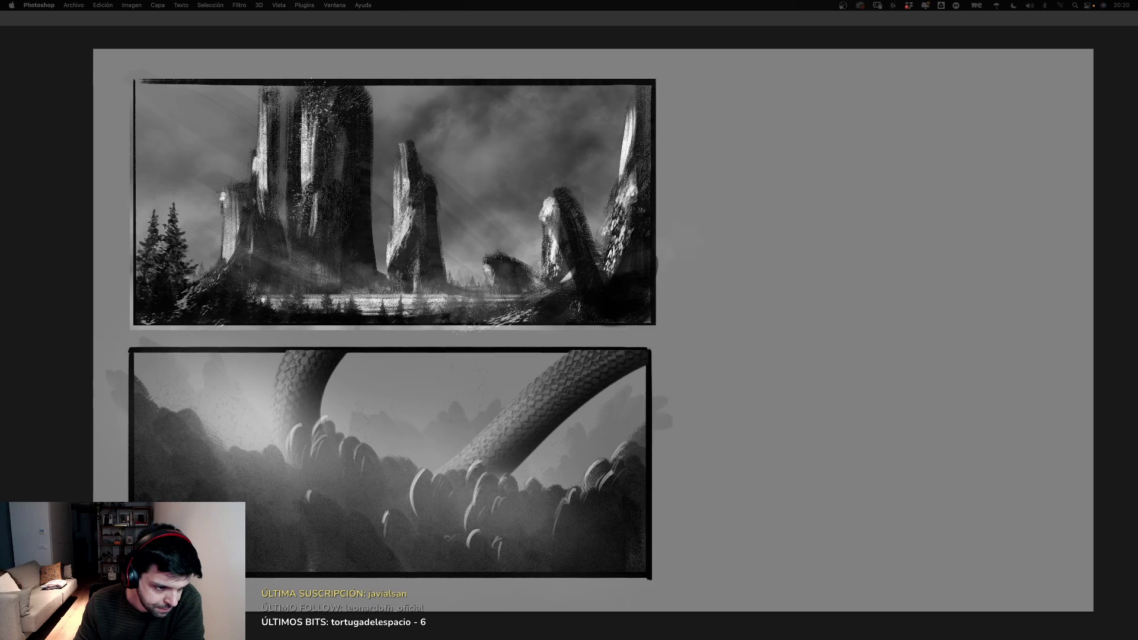
Step: Restore the full workspace of panels and toolbar around the two grayscale thumbnails
key(Tab)
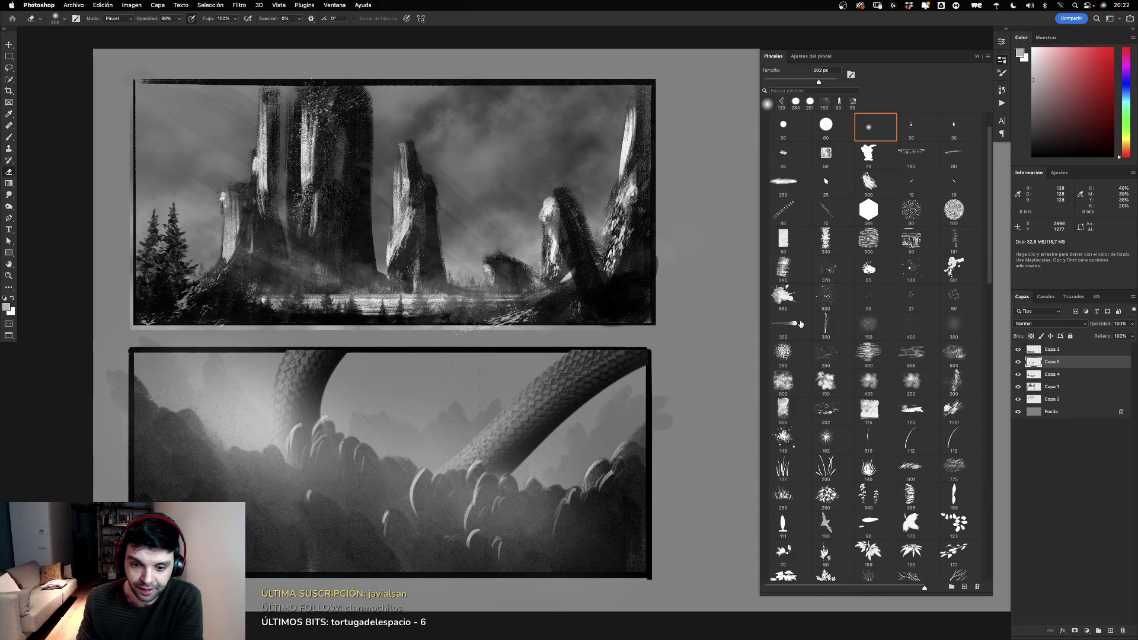
Step: Load the 896 px cloud brush on Capa 3 and try a fog stroke, then undo it
drag(987, 276, 1011, 511)
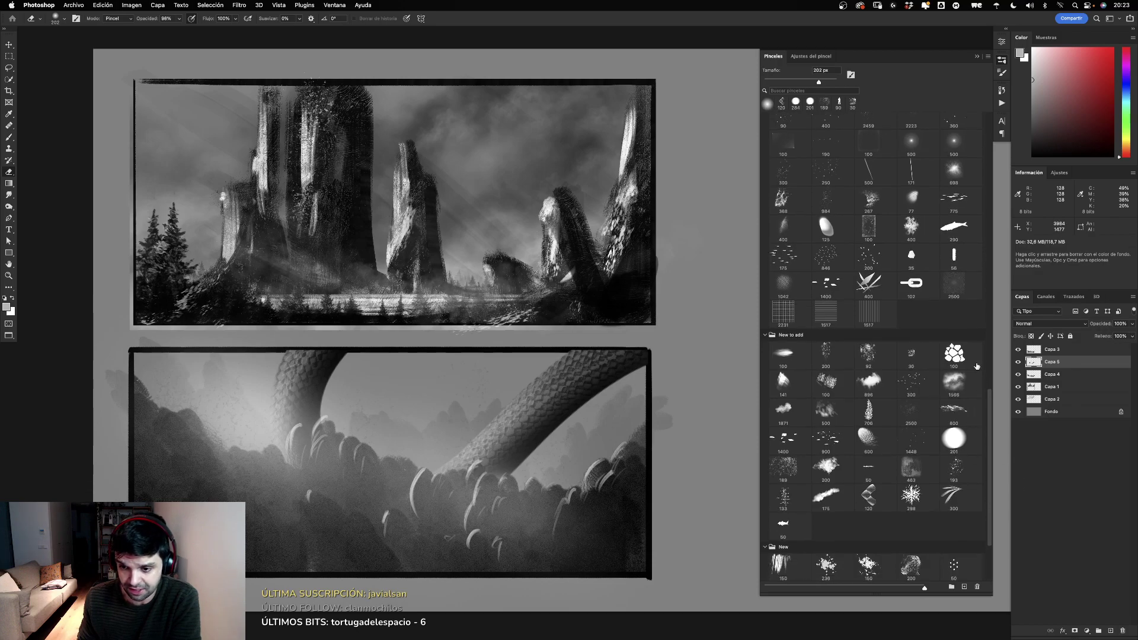
click(869, 381)
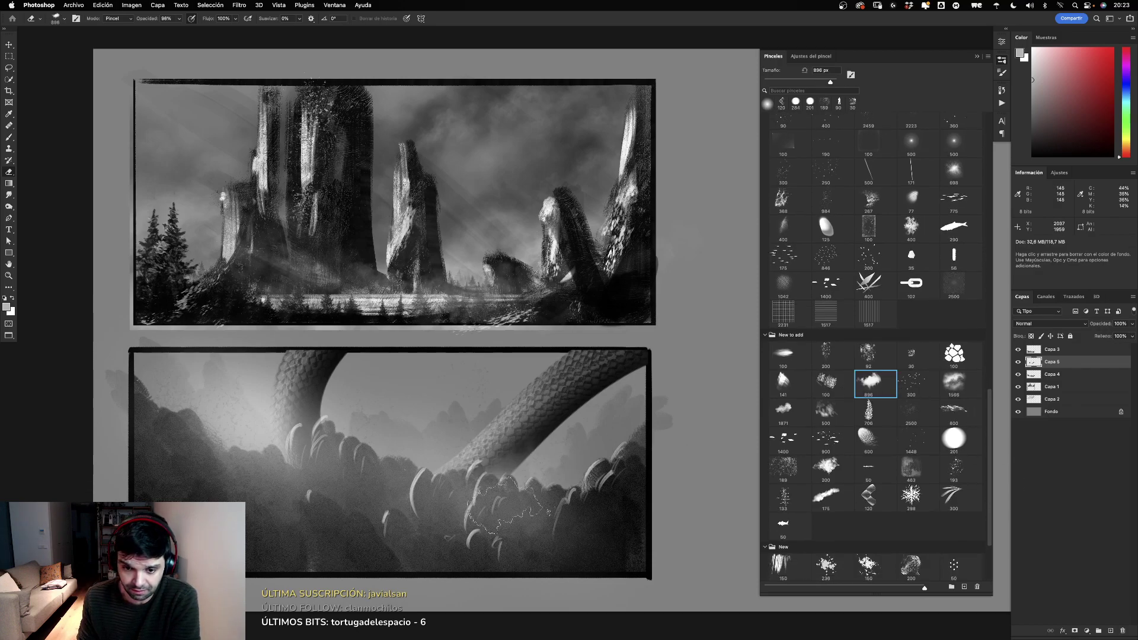
click(1067, 349)
mouse_move(563, 545)
mouse_down()
mouse_move(534, 551)
mouse_move(688, 463)
mouse_up()
key(ctrl+z)
key(ctrl+z)
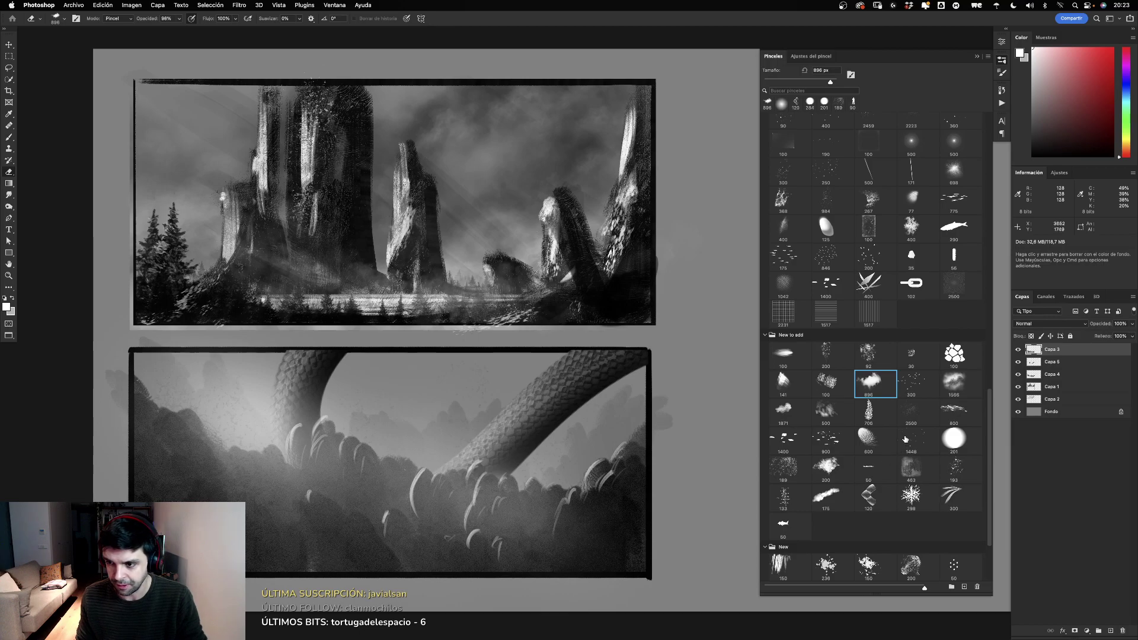
Step: Try several soft fog strokes along the lower panel's bottom, undoing each
key(b)
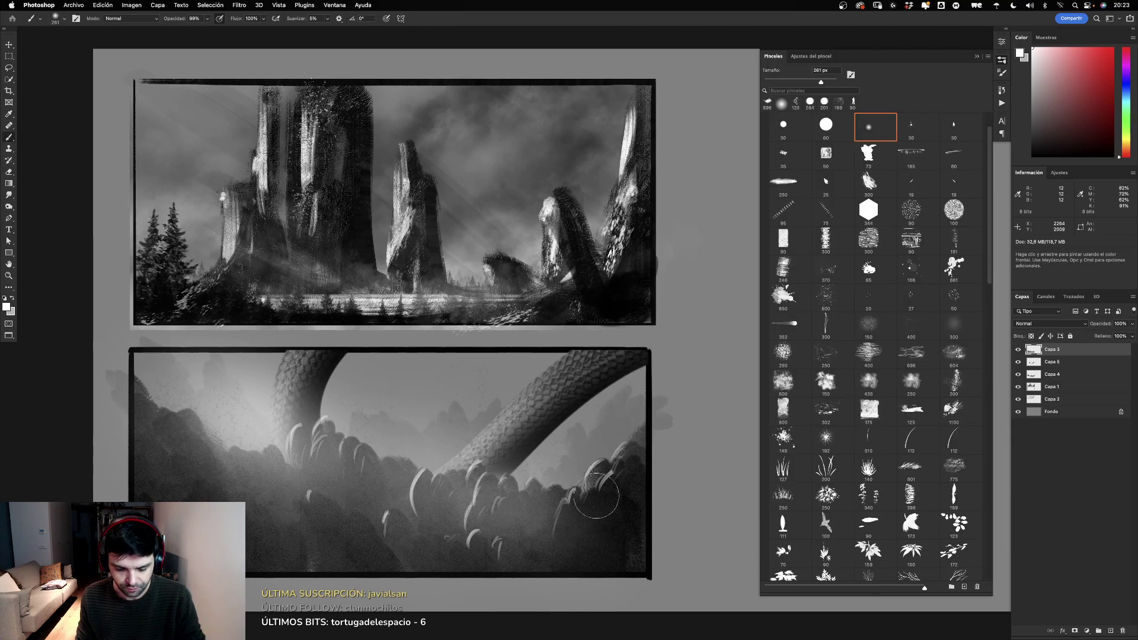
drag(991, 259, 989, 556)
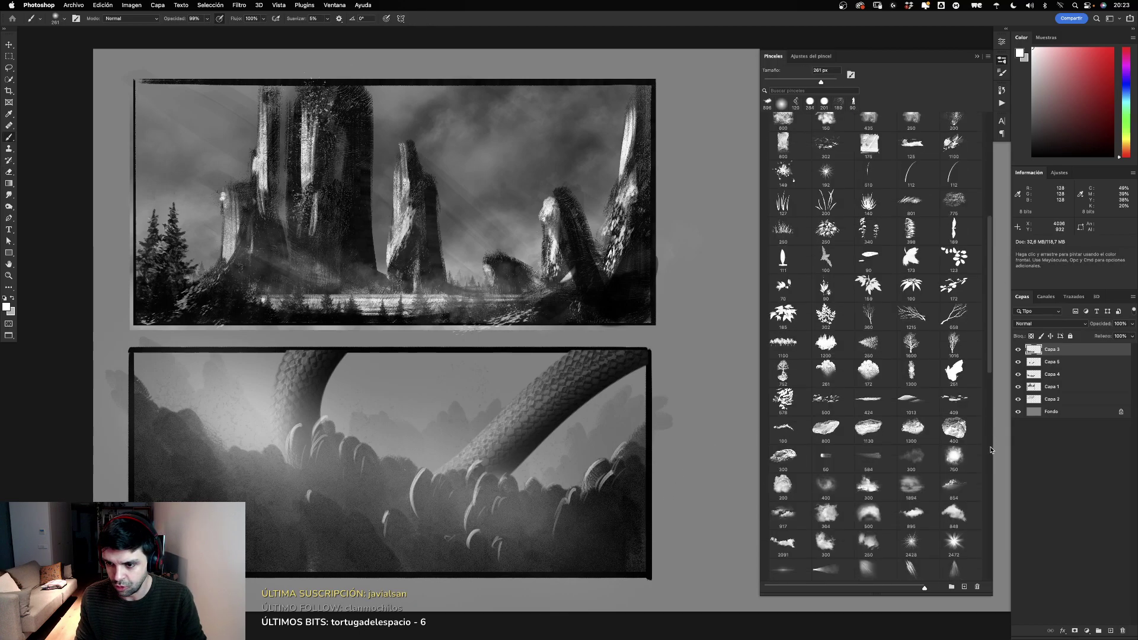
scroll(924, 443, up, 2)
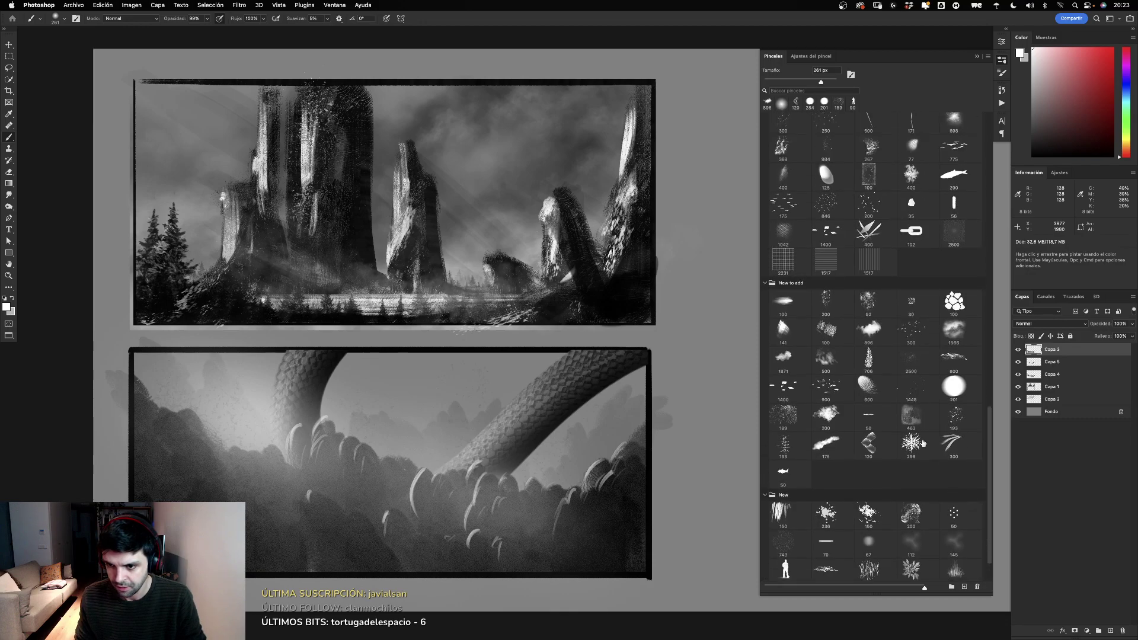
click(873, 327)
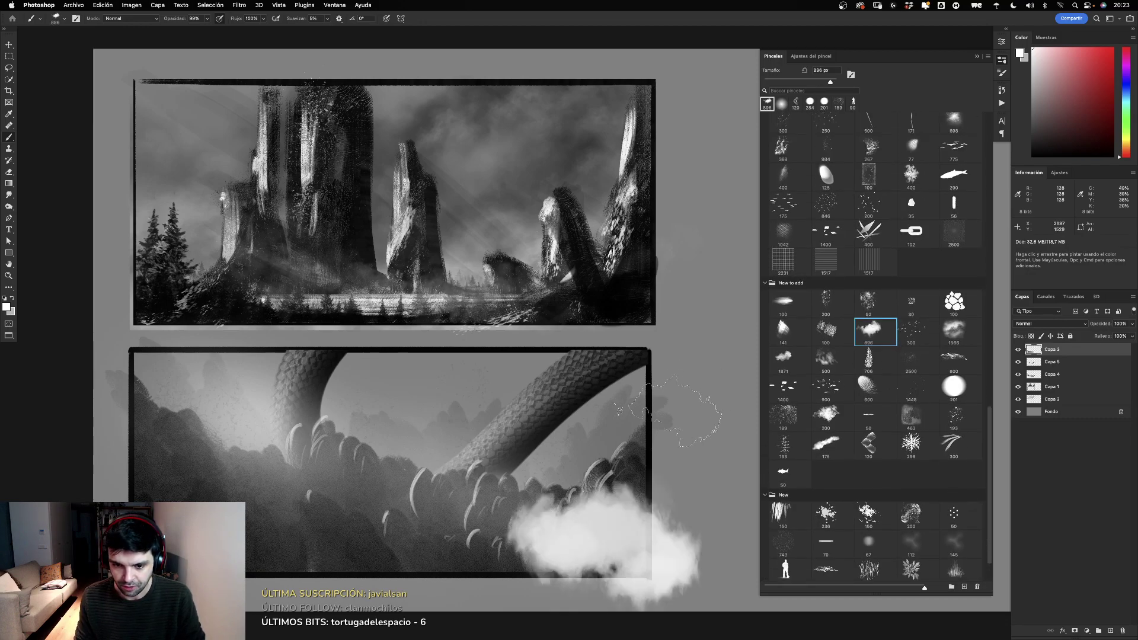
mouse_move(574, 570)
mouse_down()
mouse_move(445, 587)
mouse_move(715, 427)
mouse_up()
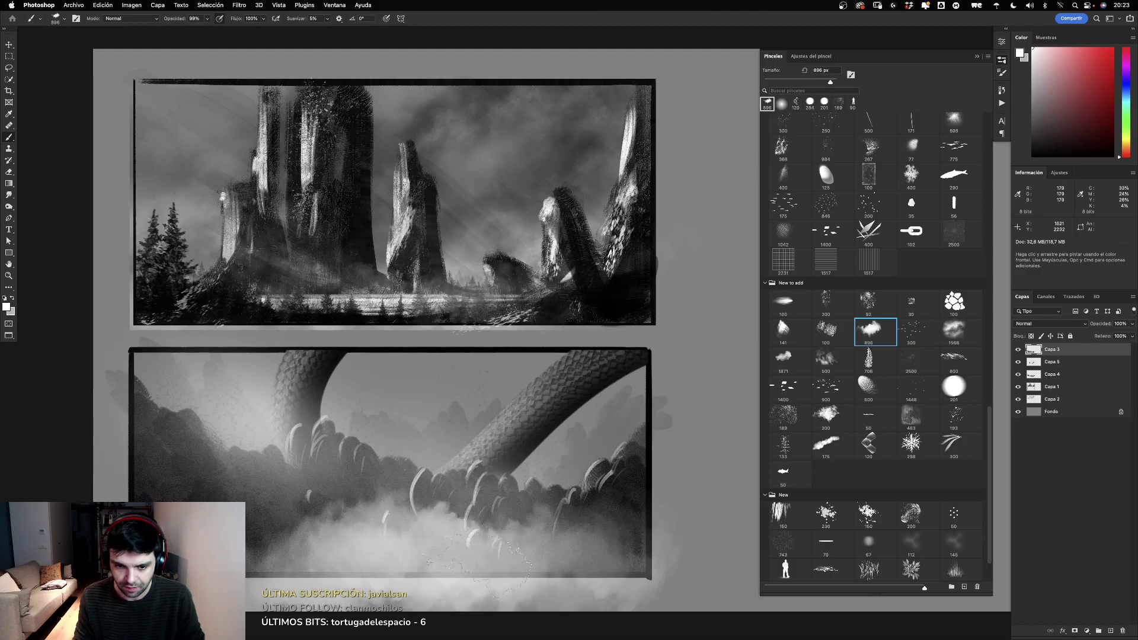
key(ctrl+z)
mouse_move(356, 534)
mouse_down()
mouse_move(652, 536)
mouse_move(468, 552)
mouse_up()
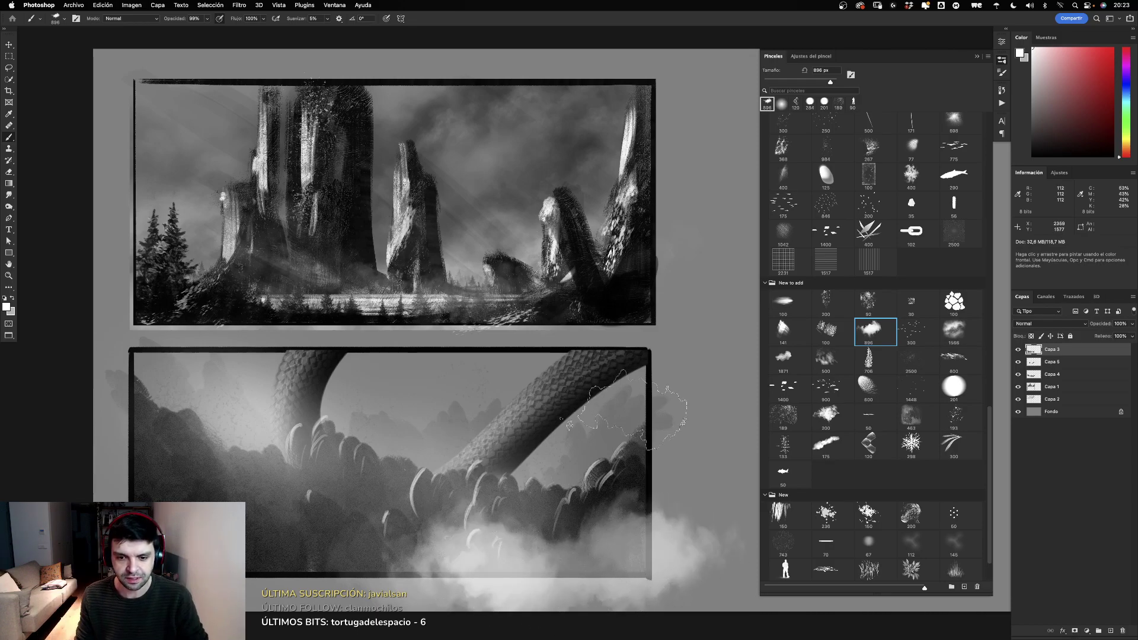
mouse_move(568, 437)
mouse_down()
mouse_move(628, 368)
mouse_move(558, 377)
mouse_up()
key(ctrl+z)
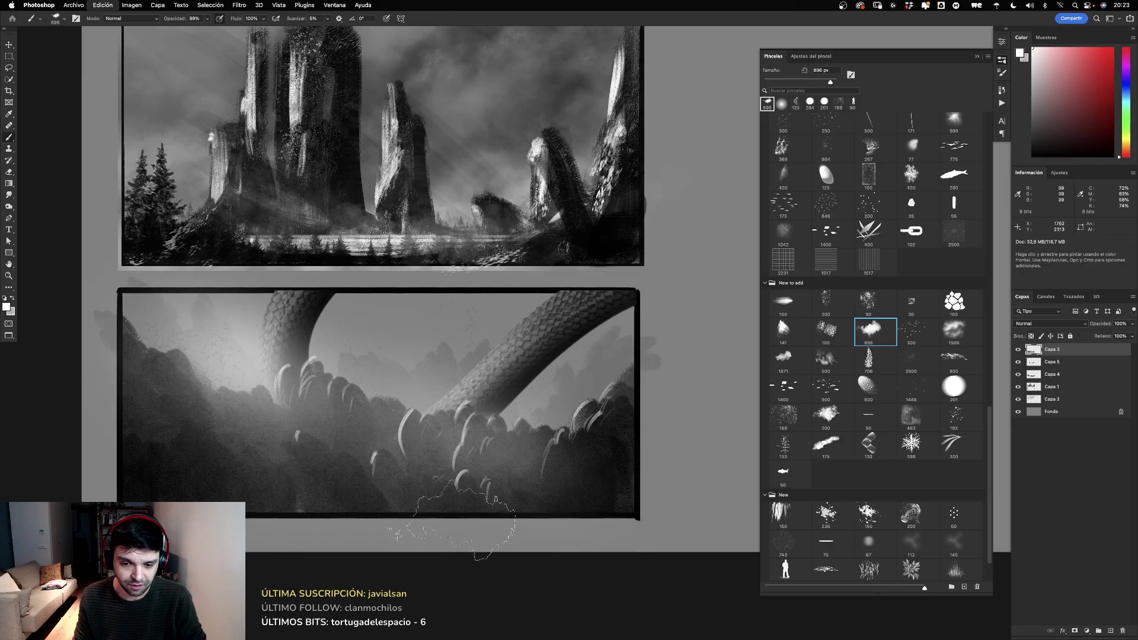
mouse_move(415, 498)
mouse_down()
mouse_move(469, 527)
mouse_move(682, 521)
mouse_move(266, 504)
mouse_move(290, 524)
mouse_move(456, 486)
mouse_up()
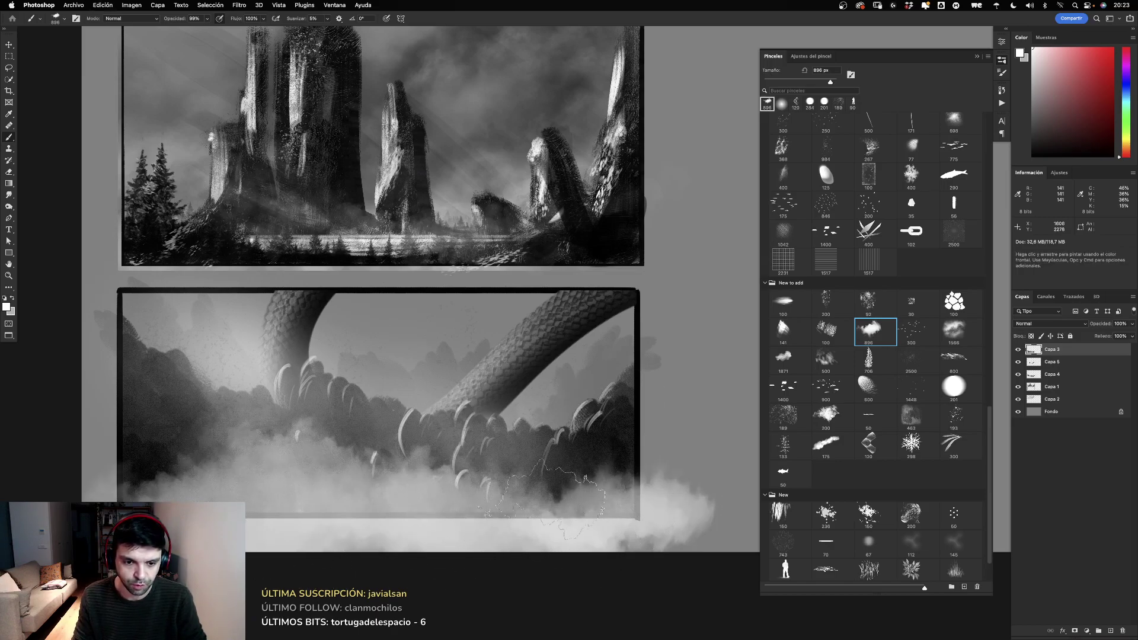
key(ctrl+z)
key(ctrl+z)
key(ctrl+z)
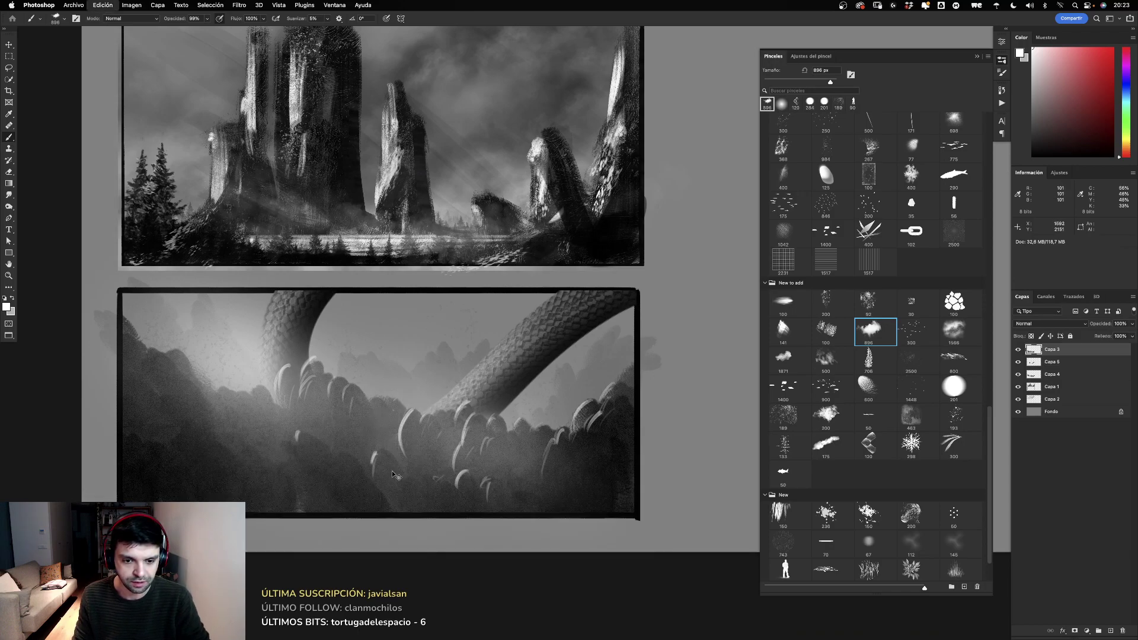
Step: Brighten the haze across the lower panel and spill cloud past its bottom-right corner
mouse_move(288, 388)
mouse_down()
mouse_move(314, 462)
mouse_move(302, 415)
mouse_move(403, 468)
mouse_move(326, 446)
mouse_up()
key(ctrl+z)
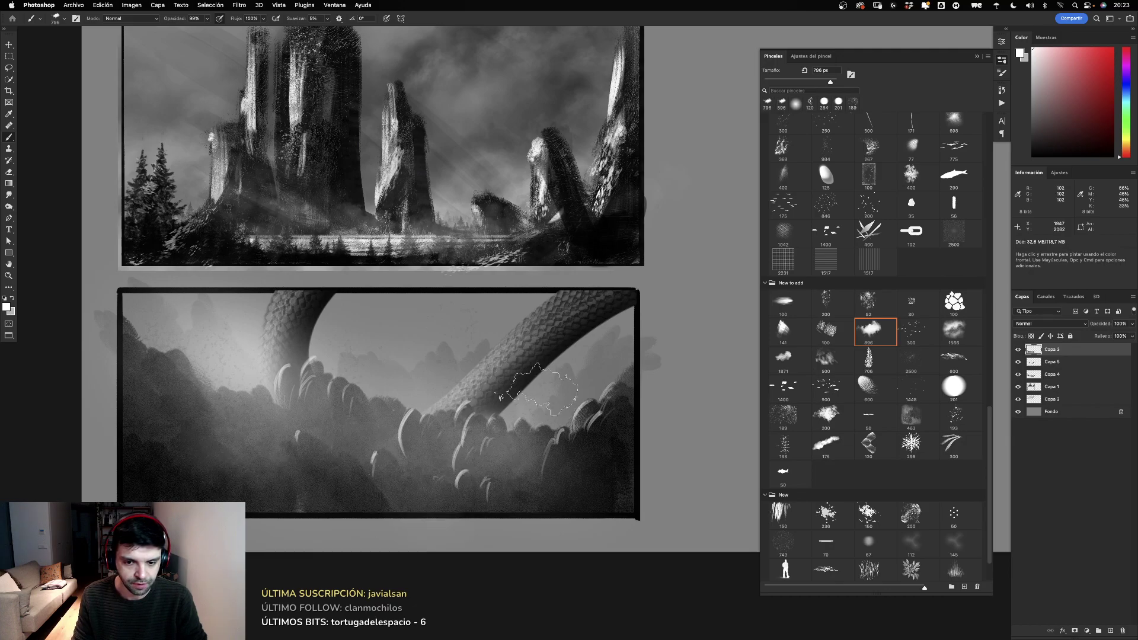
drag(486, 466, 358, 428)
key(ctrl+z)
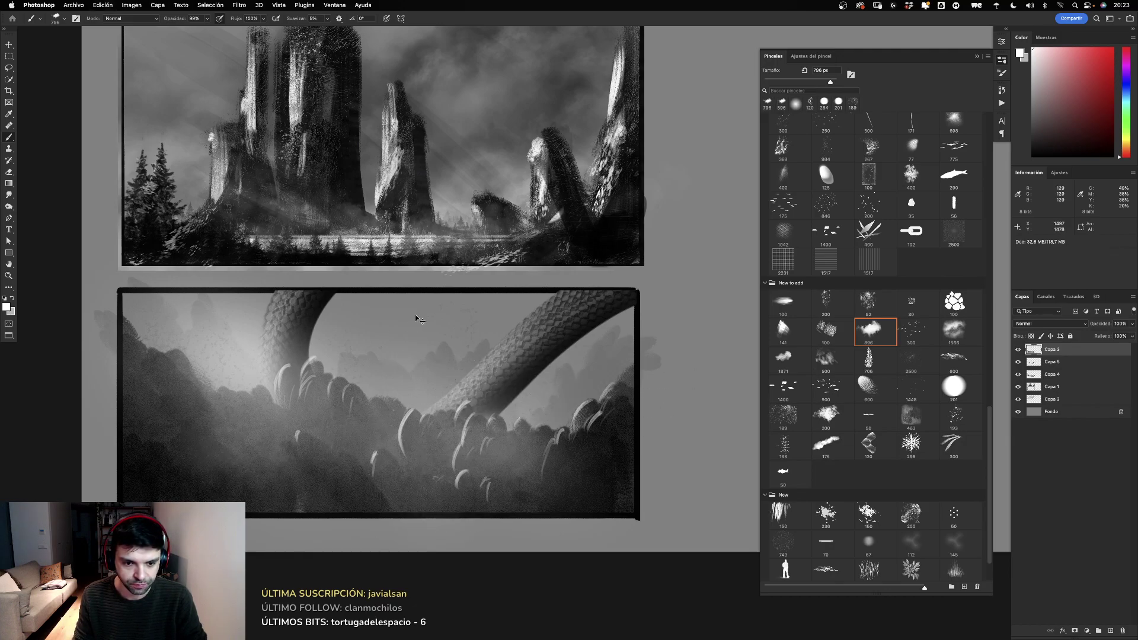
drag(226, 371, 436, 330)
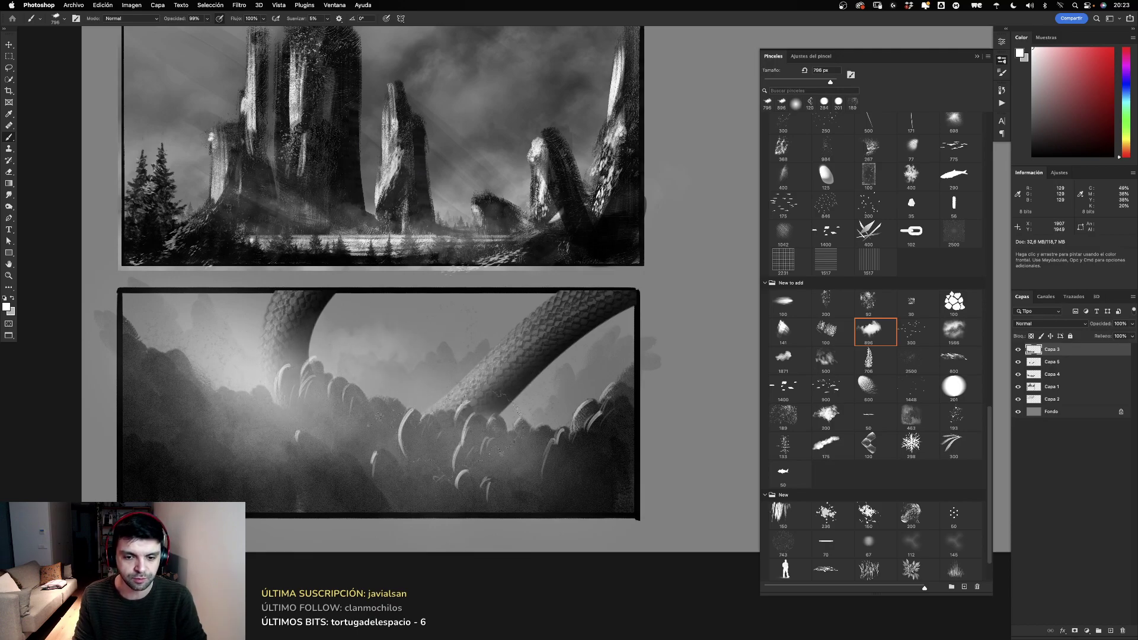
drag(652, 492, 504, 522)
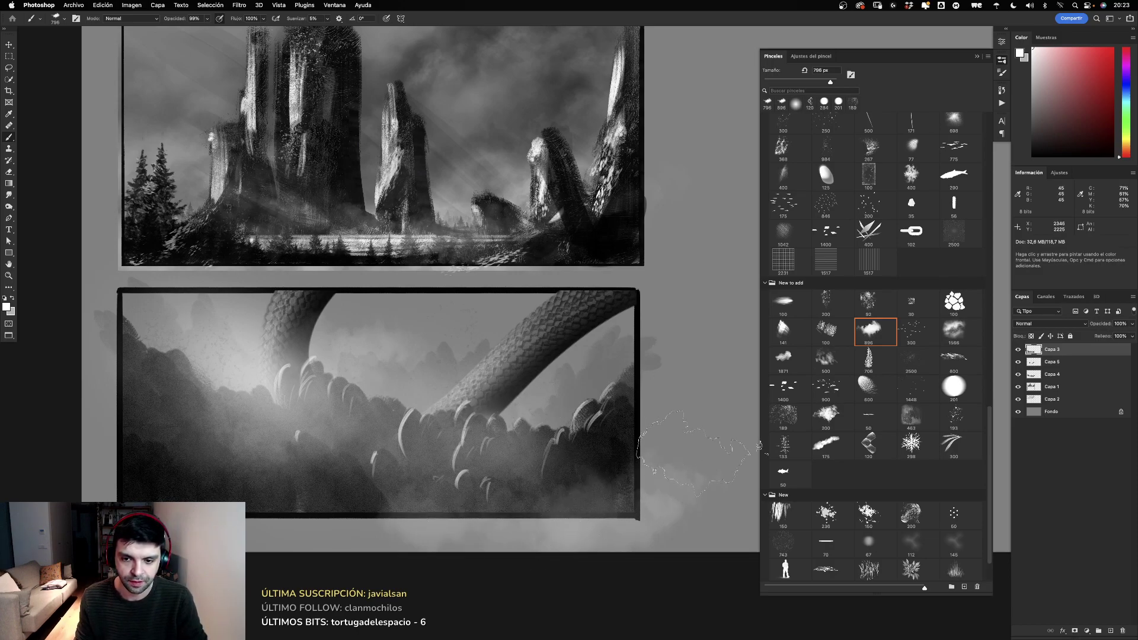
scroll(652, 356, up, 1)
scroll(652, 356, left, 2)
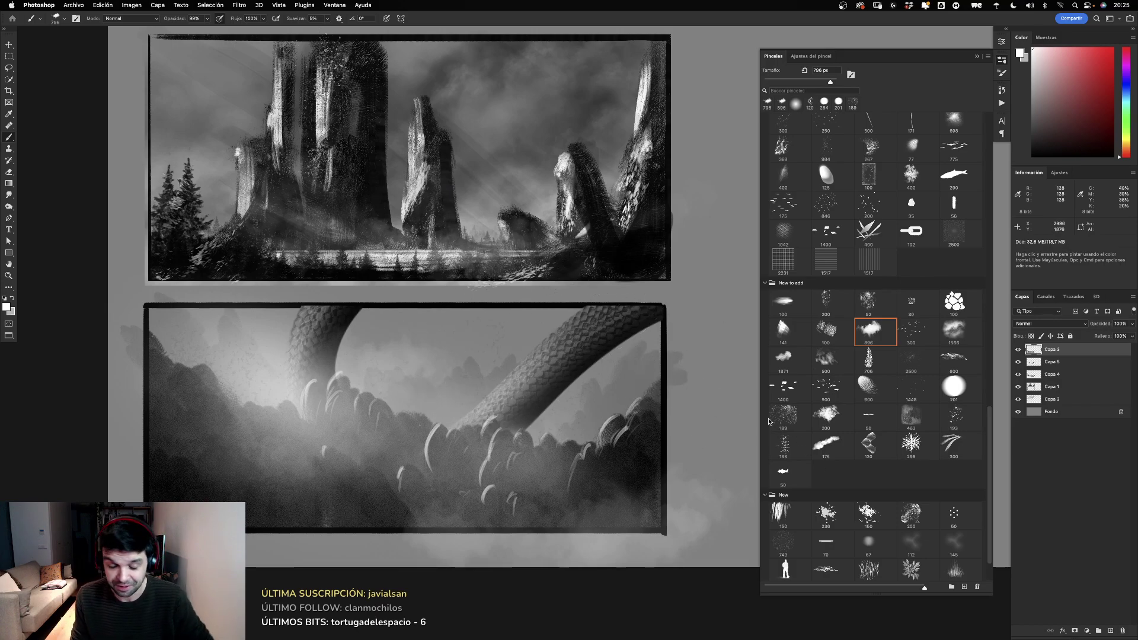
Step: Pick the 201 px soft round brush and shrink it to roughly 12 px
right_click(563, 370)
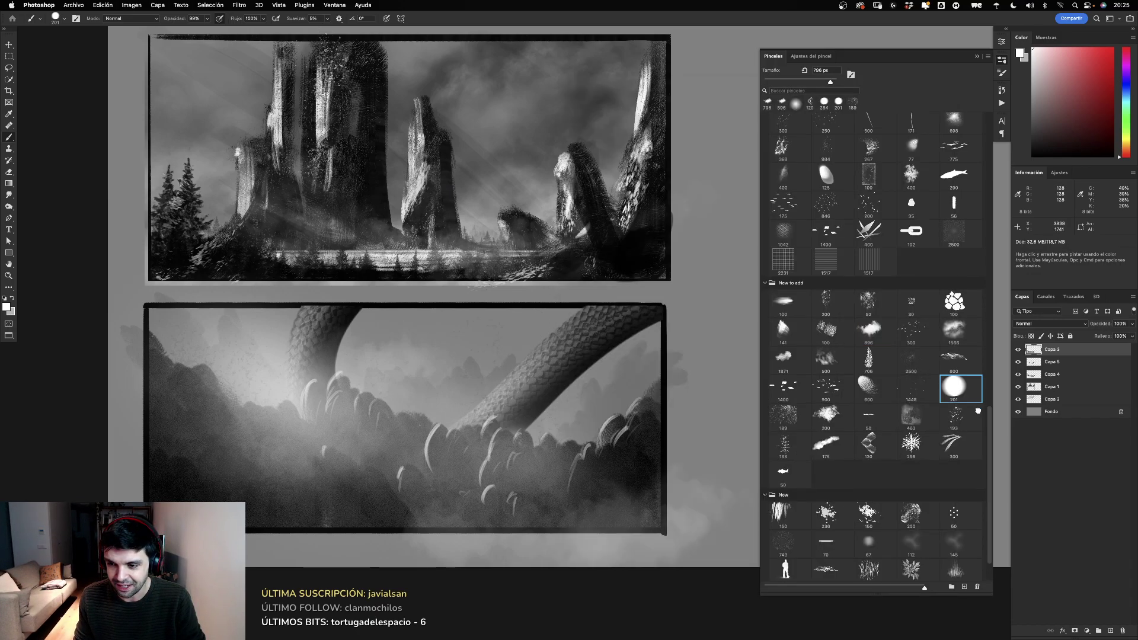
click(943, 394)
drag(589, 321, 533, 320)
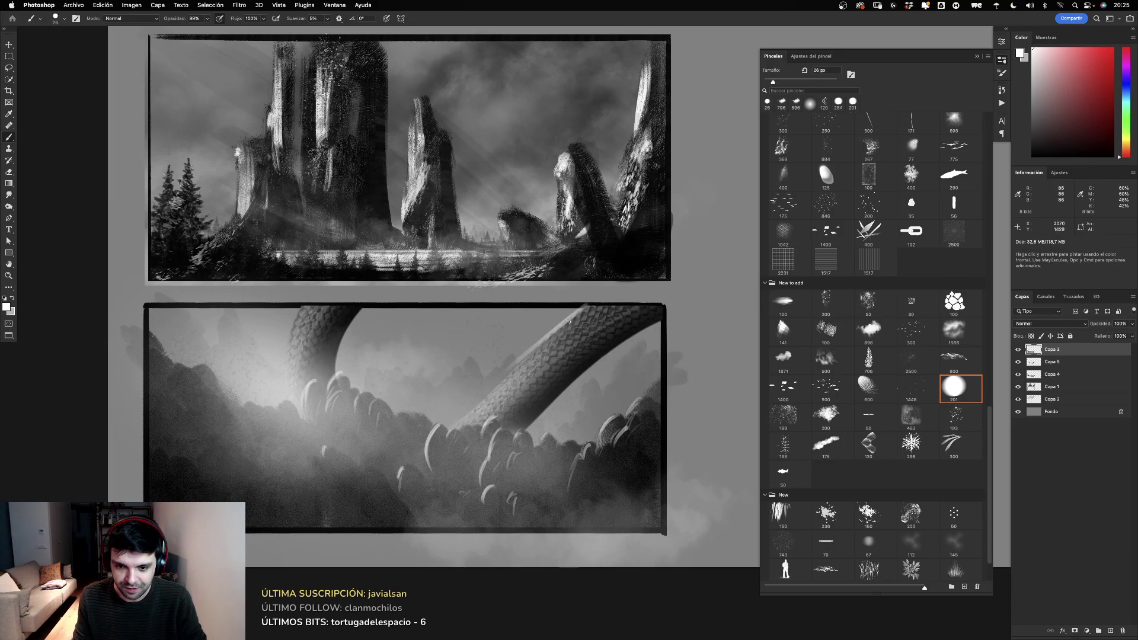
drag(589, 321, 558, 325)
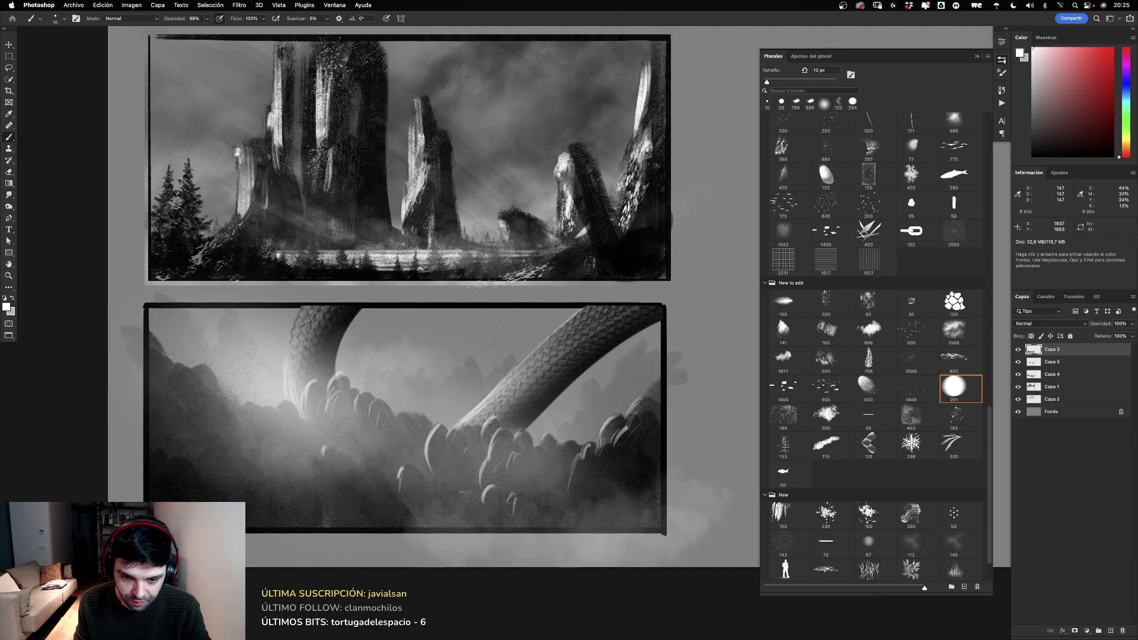
drag(480, 411, 476, 420)
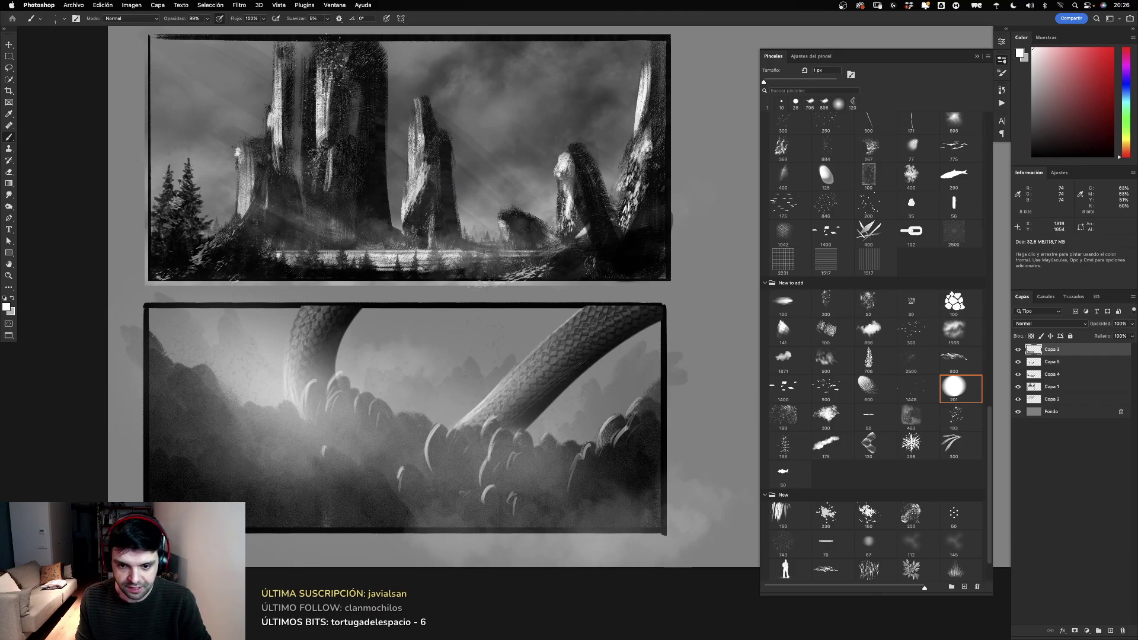
drag(499, 359, 501, 361)
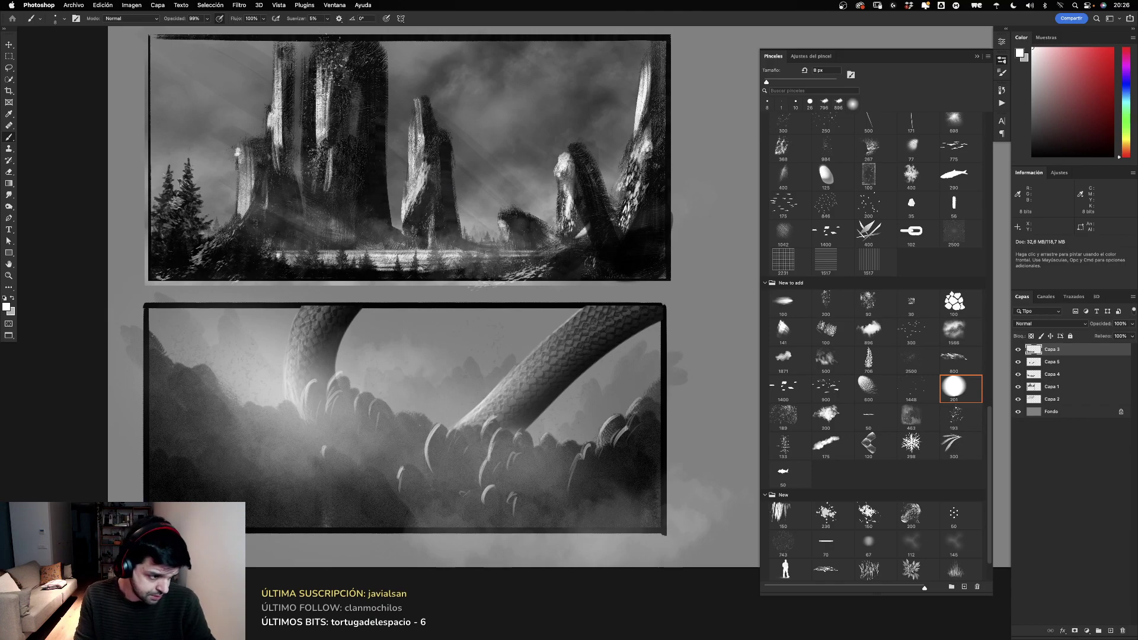
key(Tab)
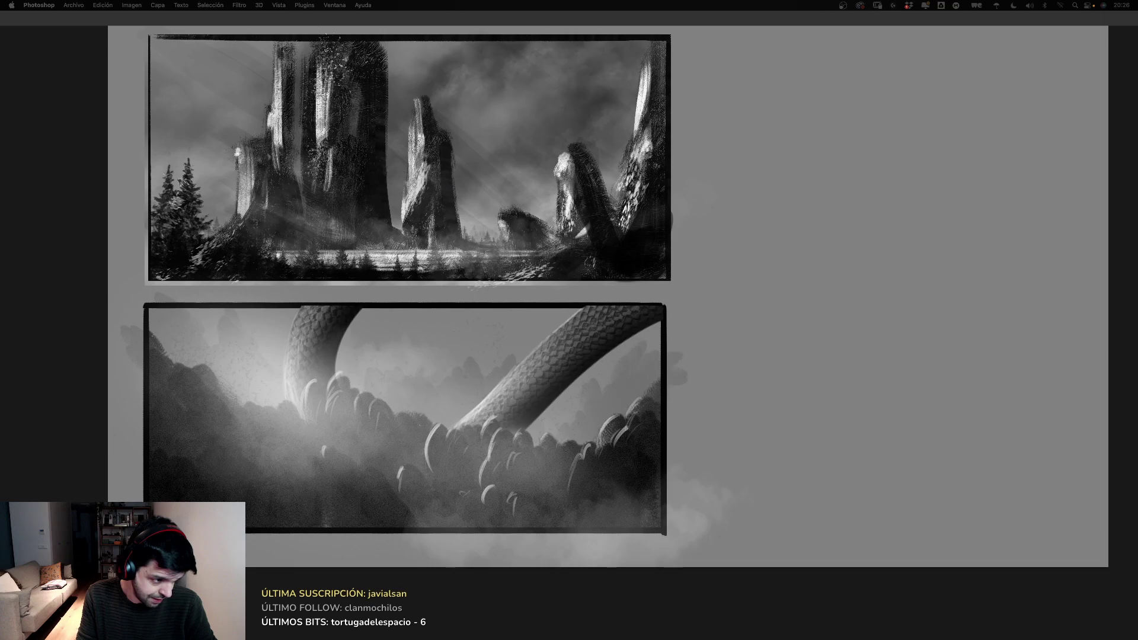
key(Tab)
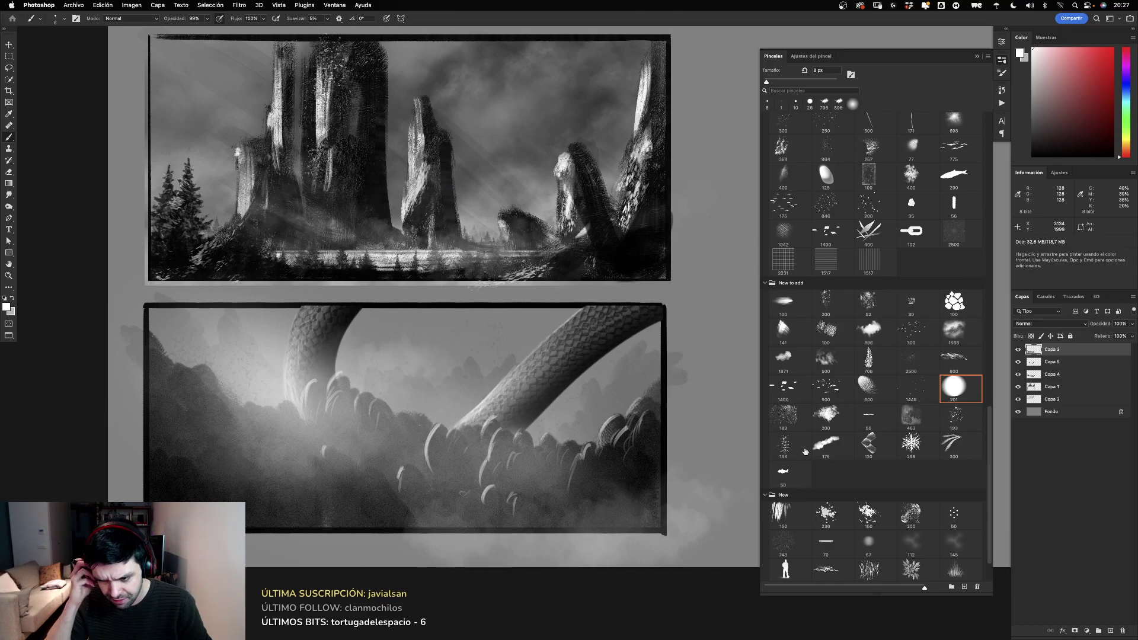
Step: Choose the 706 px foliage brush, change the colour, and test foliage stamps on the lower panel
click(881, 356)
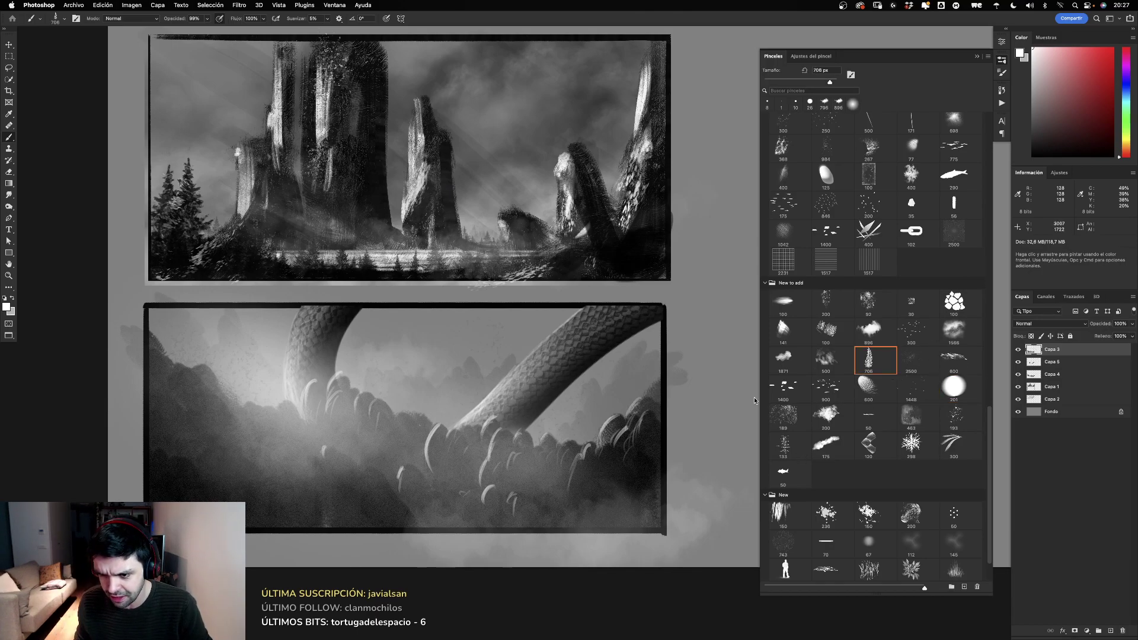
alt+click(699, 434)
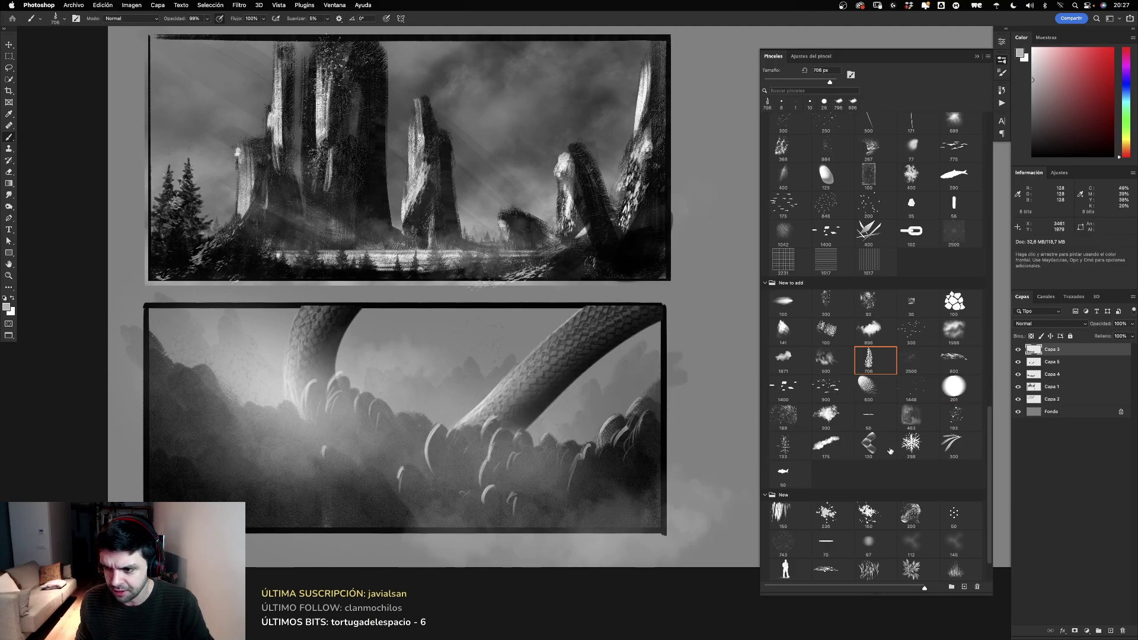
click(1111, 632)
click(290, 480)
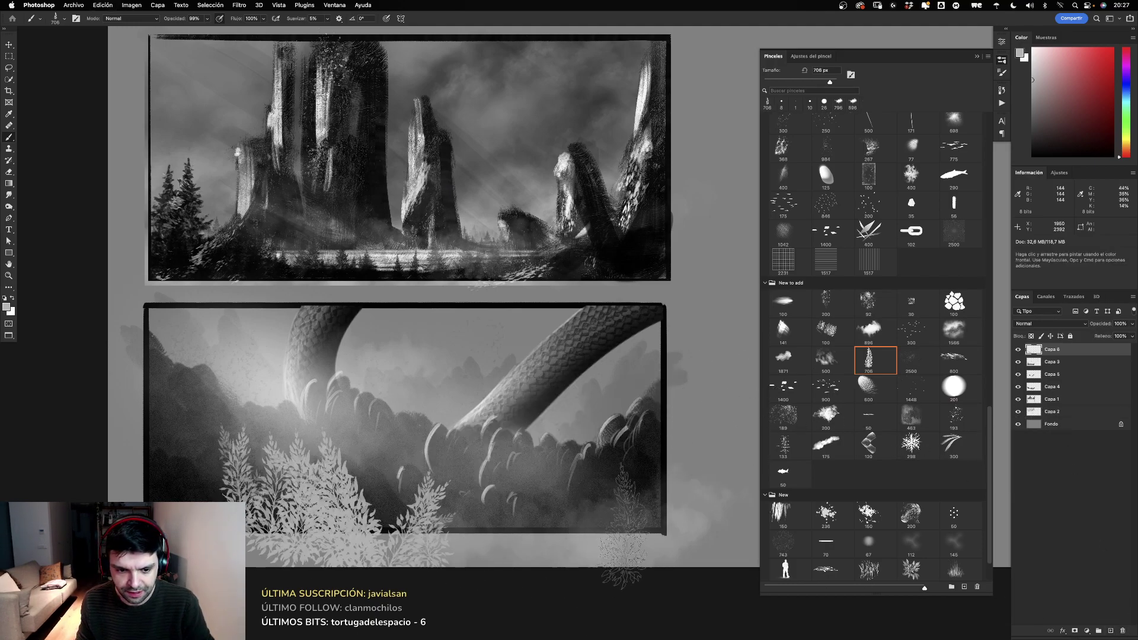
key(ctrl+z)
Step: Paint white foliage strokes along the lower panel's bottom edge, then undo them
drag(178, 486, 284, 498)
key(ctrl+z)
mouse_move(172, 469)
mouse_down()
mouse_move(321, 504)
mouse_move(439, 554)
mouse_up()
key(ctrl+z)
drag(149, 462, 356, 534)
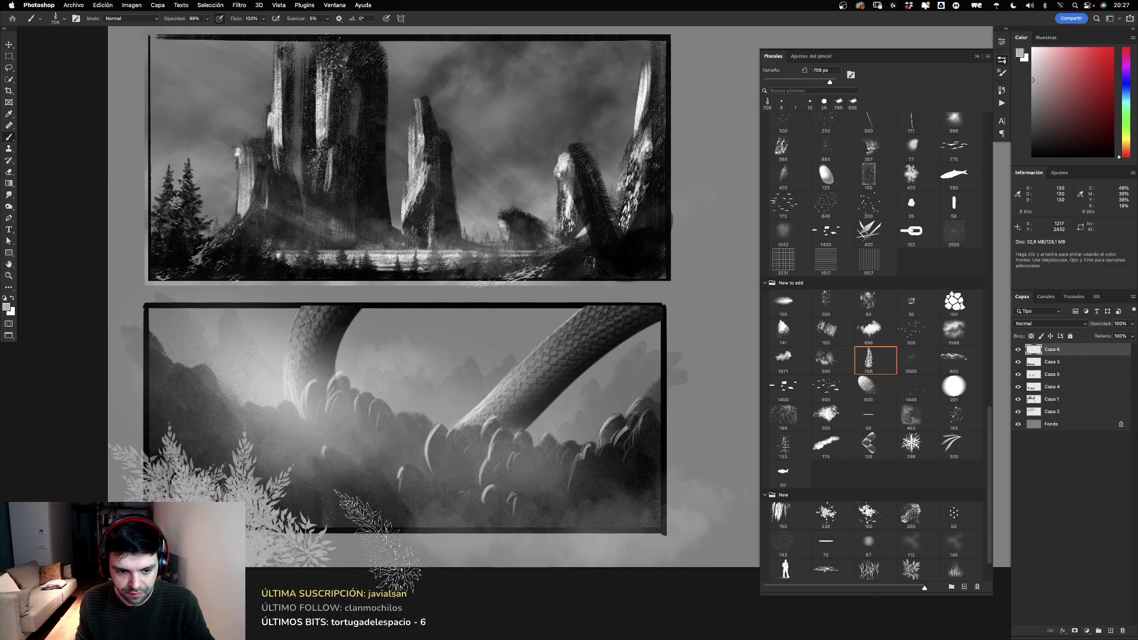
drag(267, 504, 427, 581)
drag(356, 525, 394, 516)
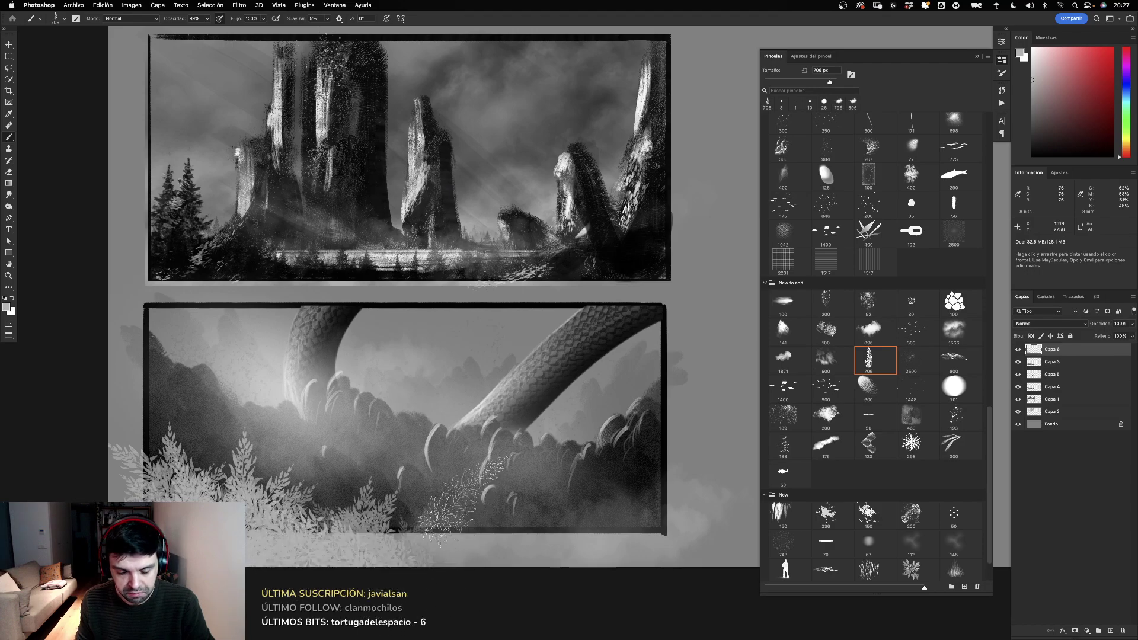
key(ctrl+z)
key(ctrl+z)
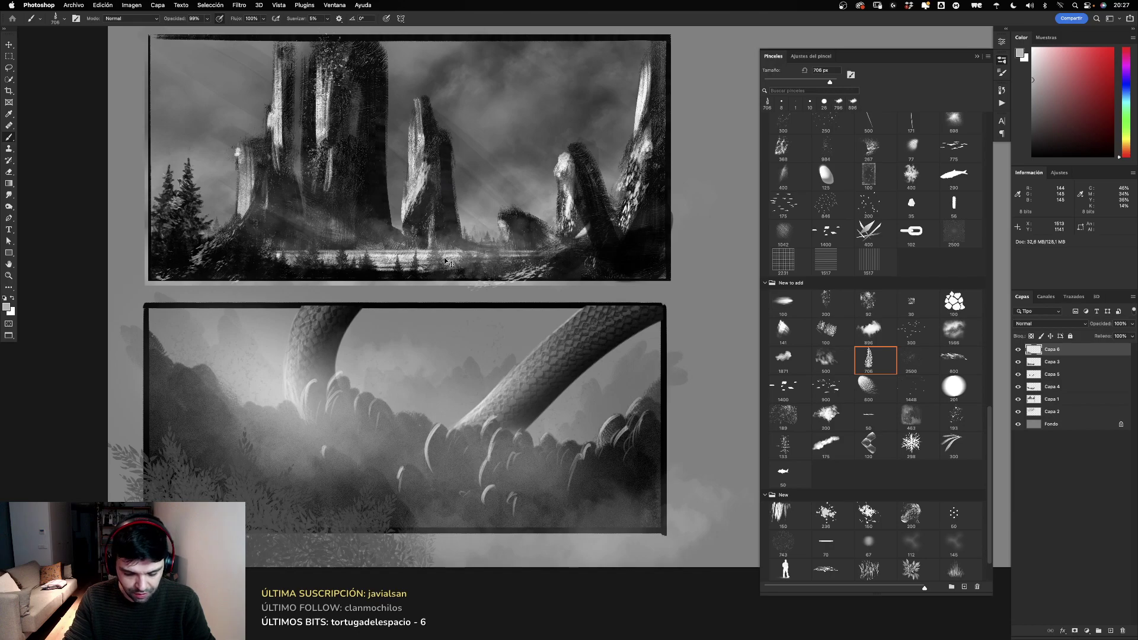
key(ctrl+z)
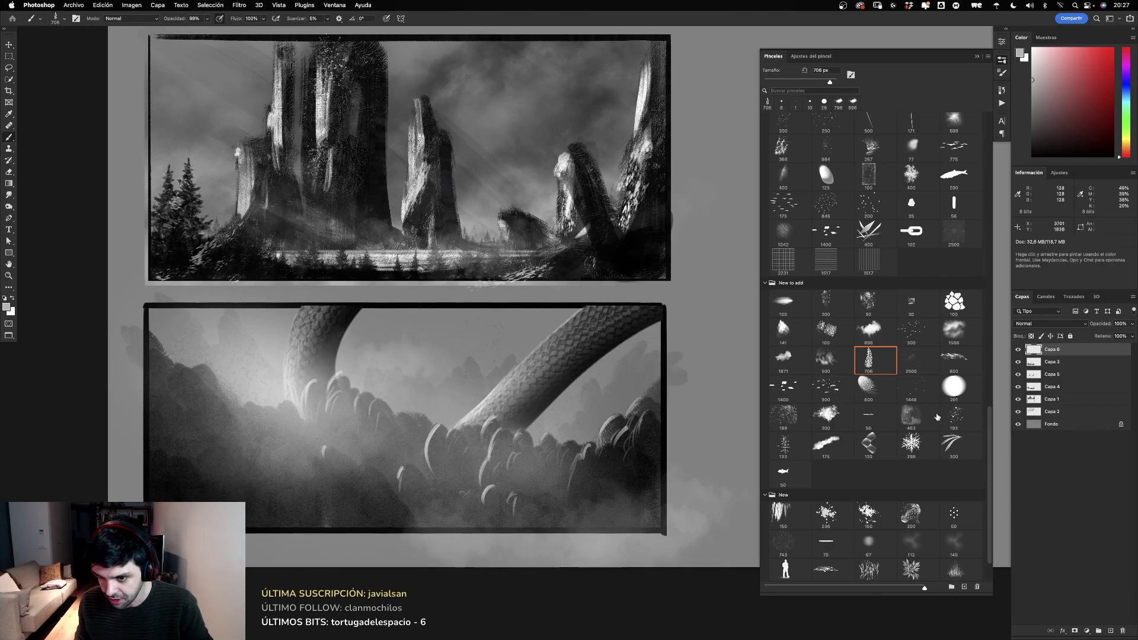
Step: Switch to the 1300 px tree brush in black and stamp dark trees at lower-left
drag(988, 418, 1007, 249)
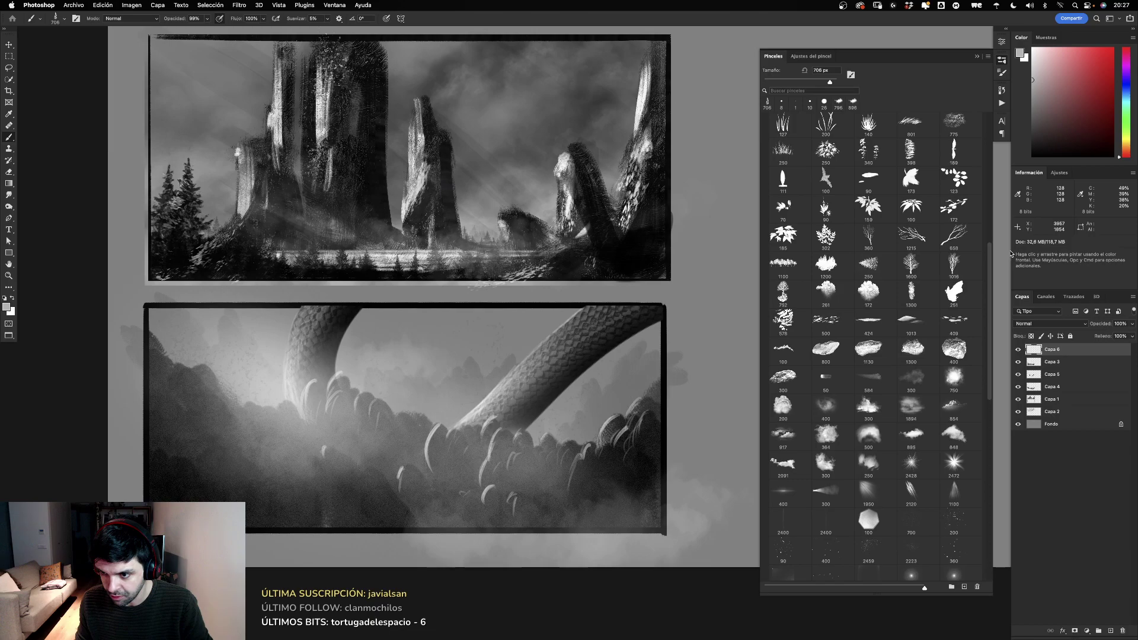
click(912, 299)
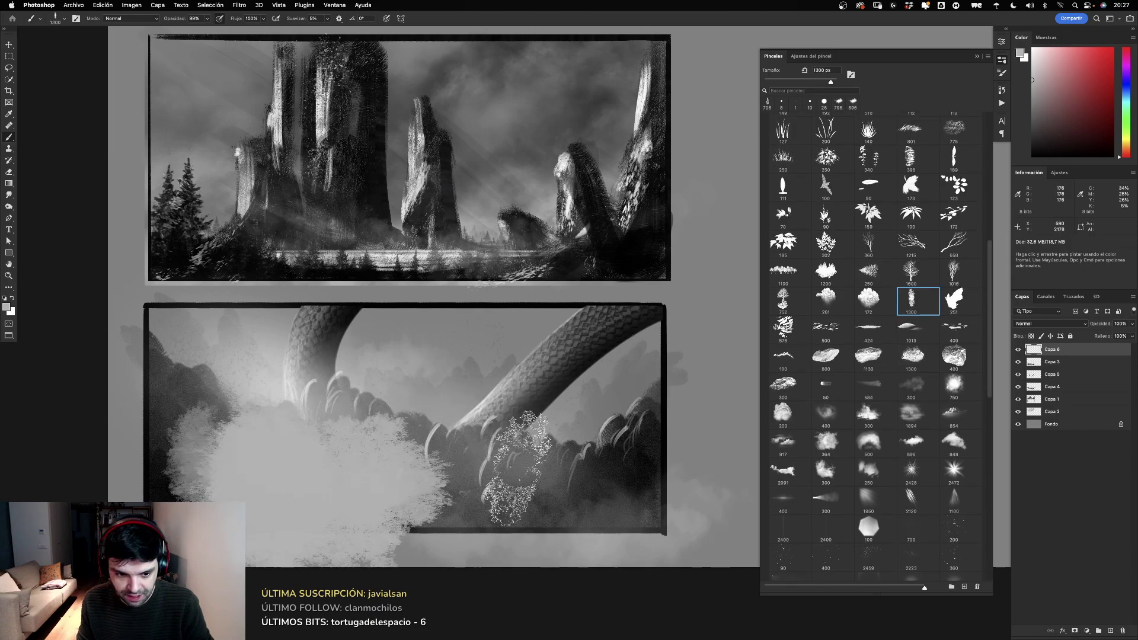
click(350, 444)
key(x)
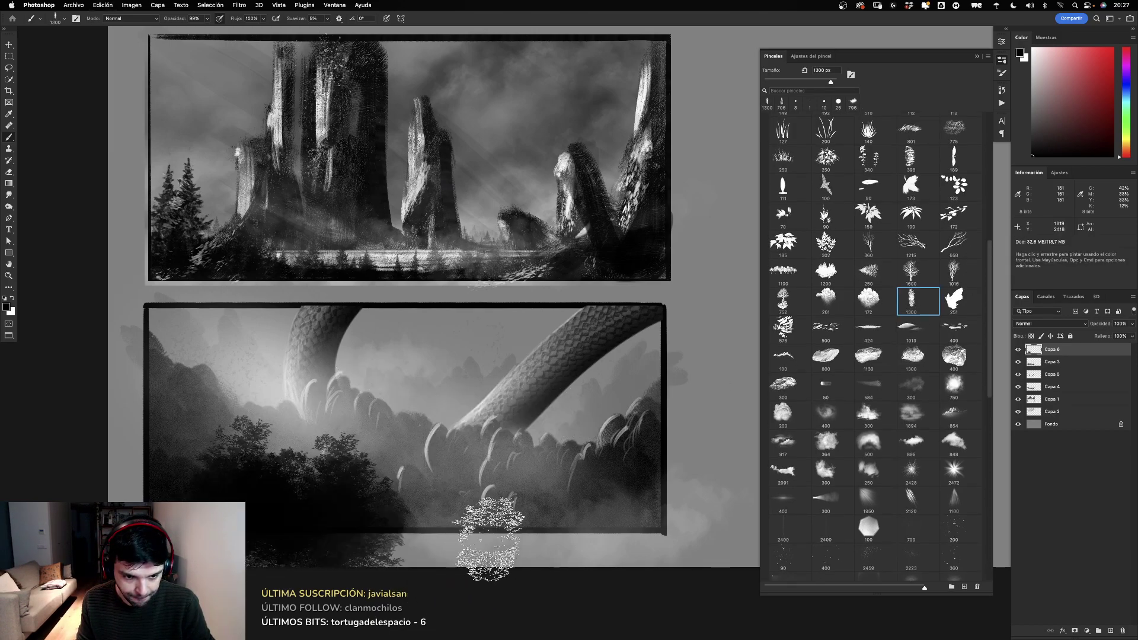
click(178, 493)
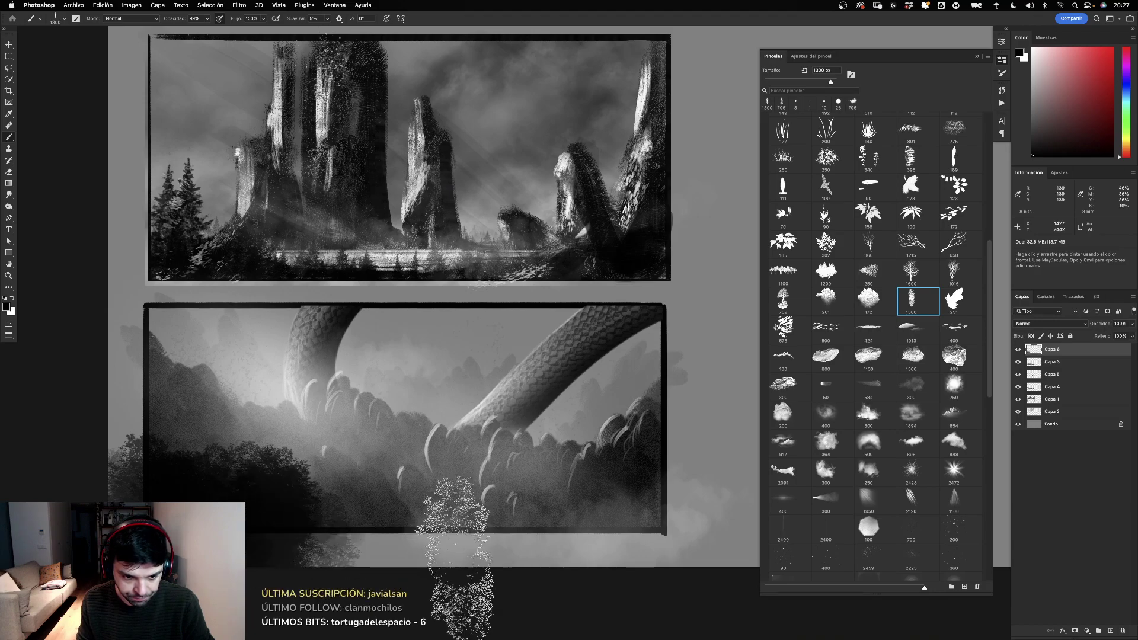
click(332, 516)
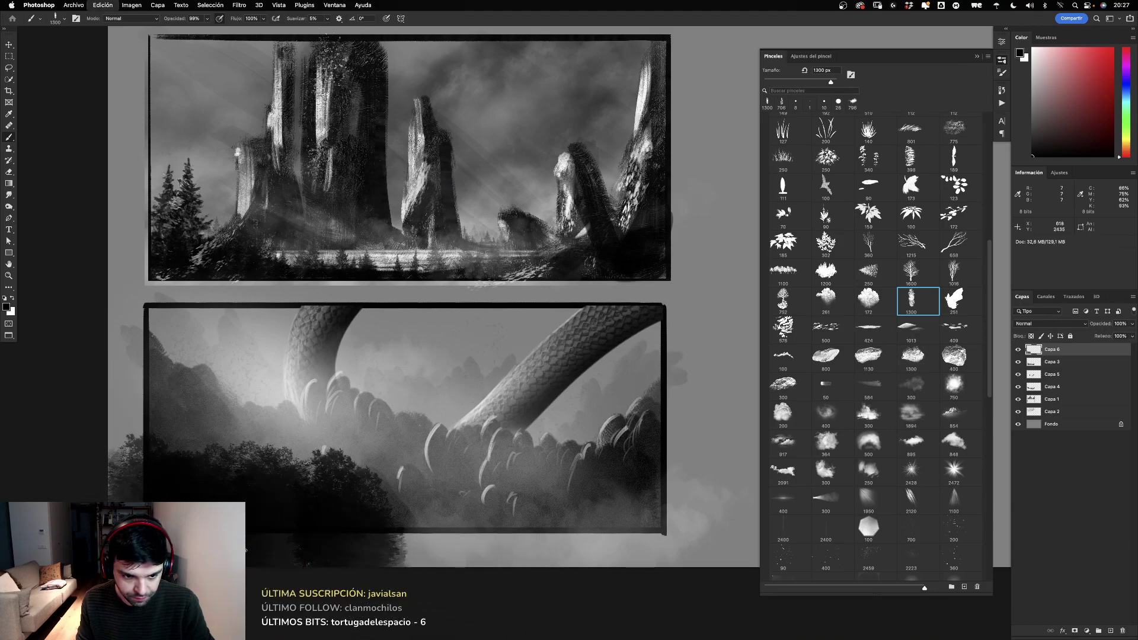
key(super+z)
key(super+z)
key(super+z)
Step: Restamp dark trees along the lower-left edge, undoing the last two stamps
click(186, 444)
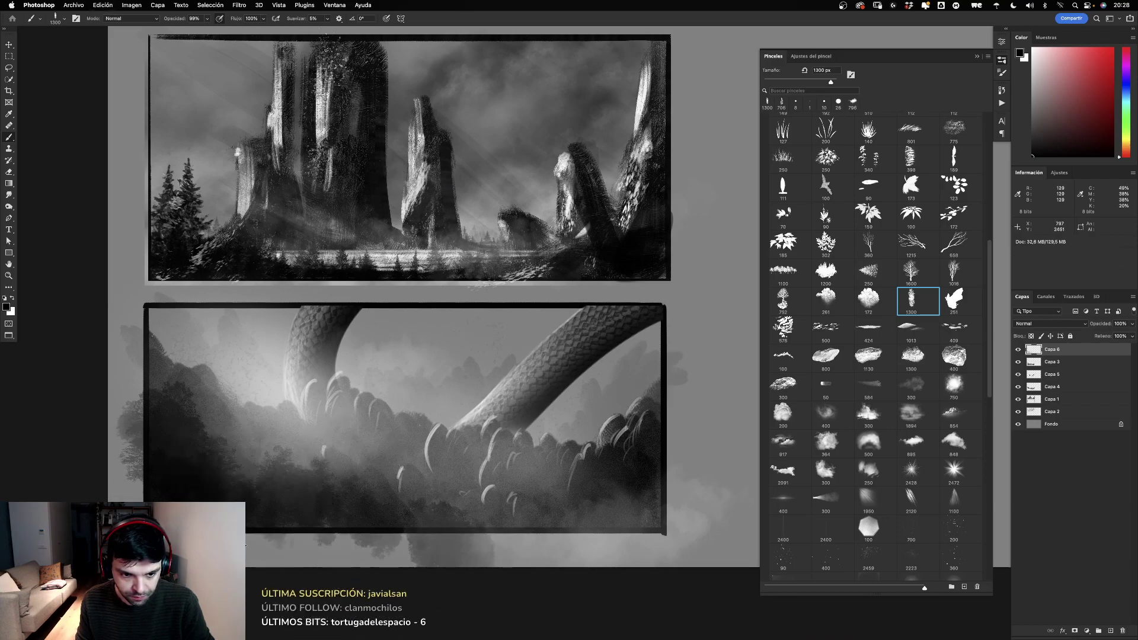
click(148, 459)
click(249, 498)
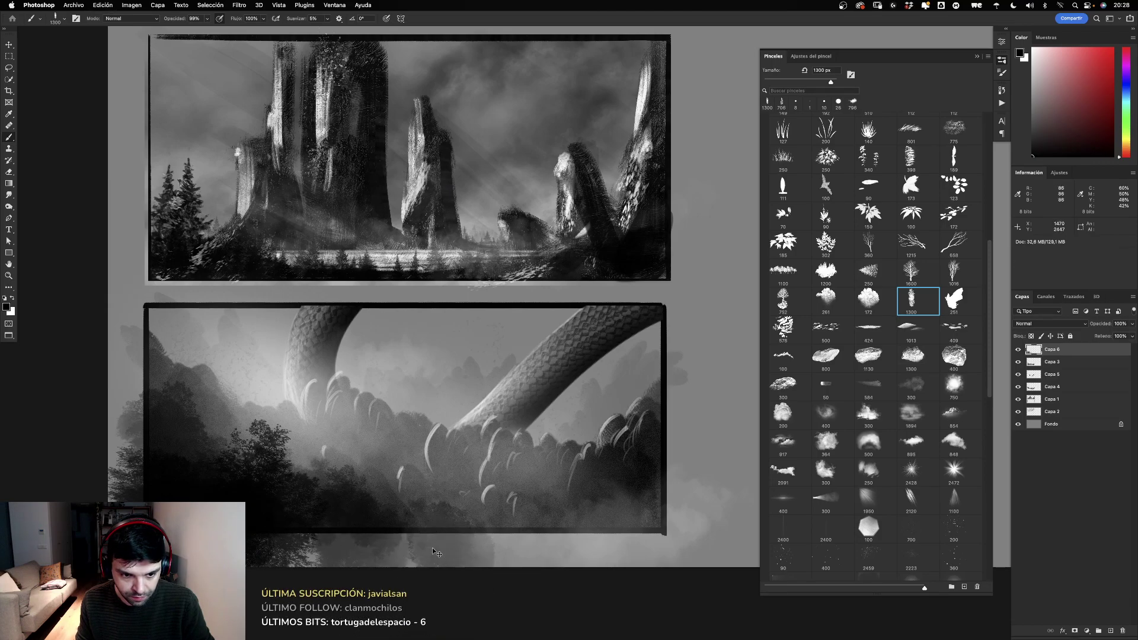
key(super+z)
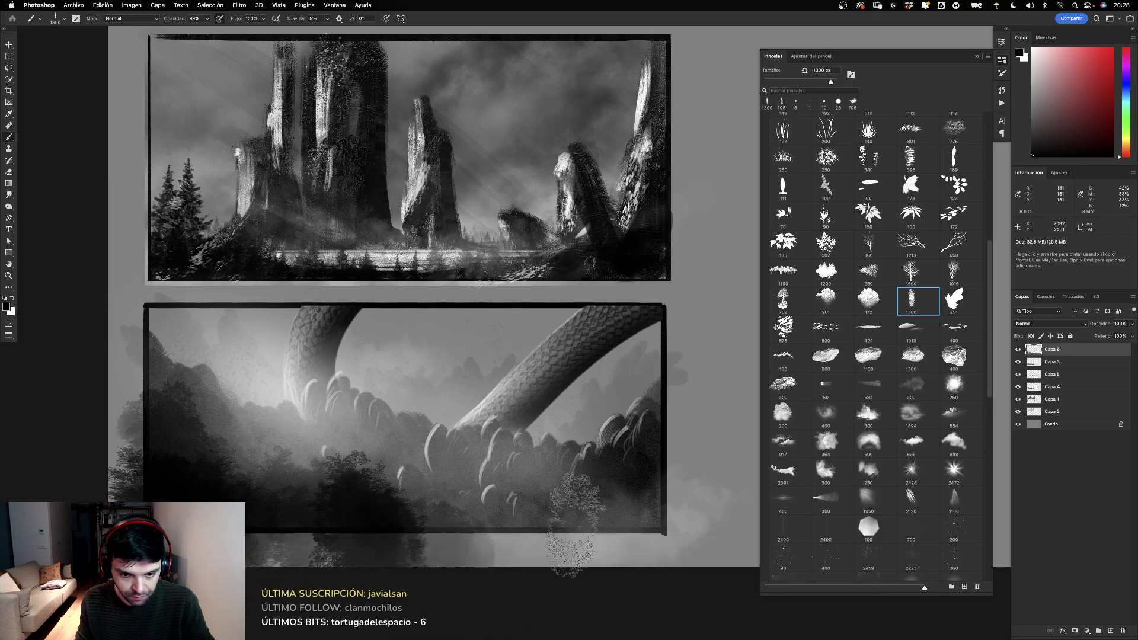
key(super+z)
Step: Stamp dark trees past the bottom-right corner, undo the last stamp, and check the tree layer
click(582, 547)
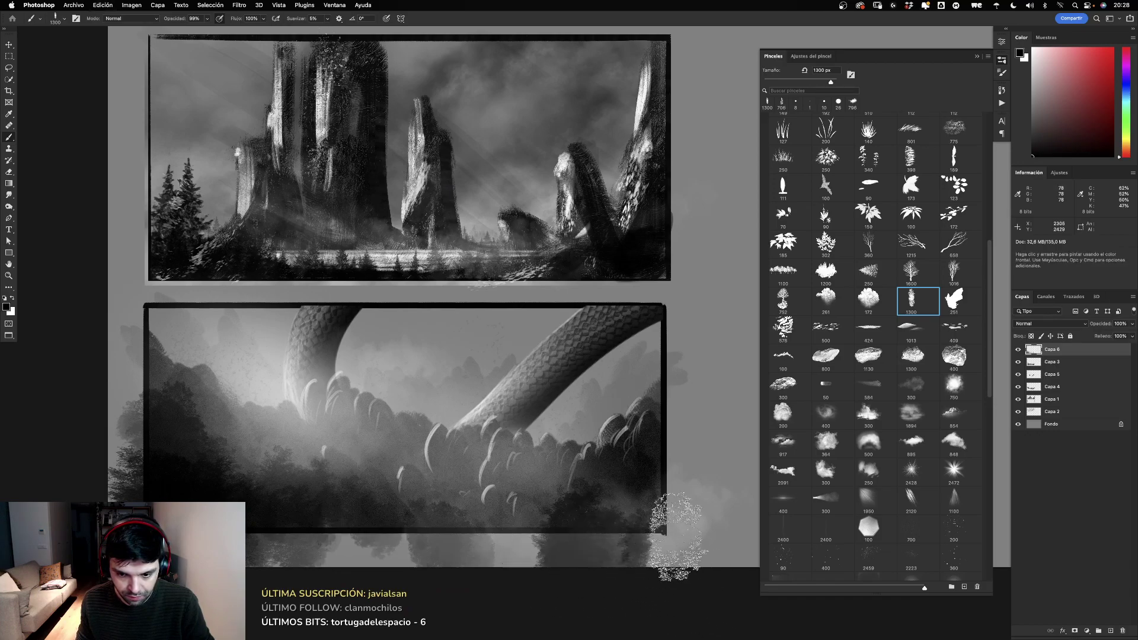
click(698, 516)
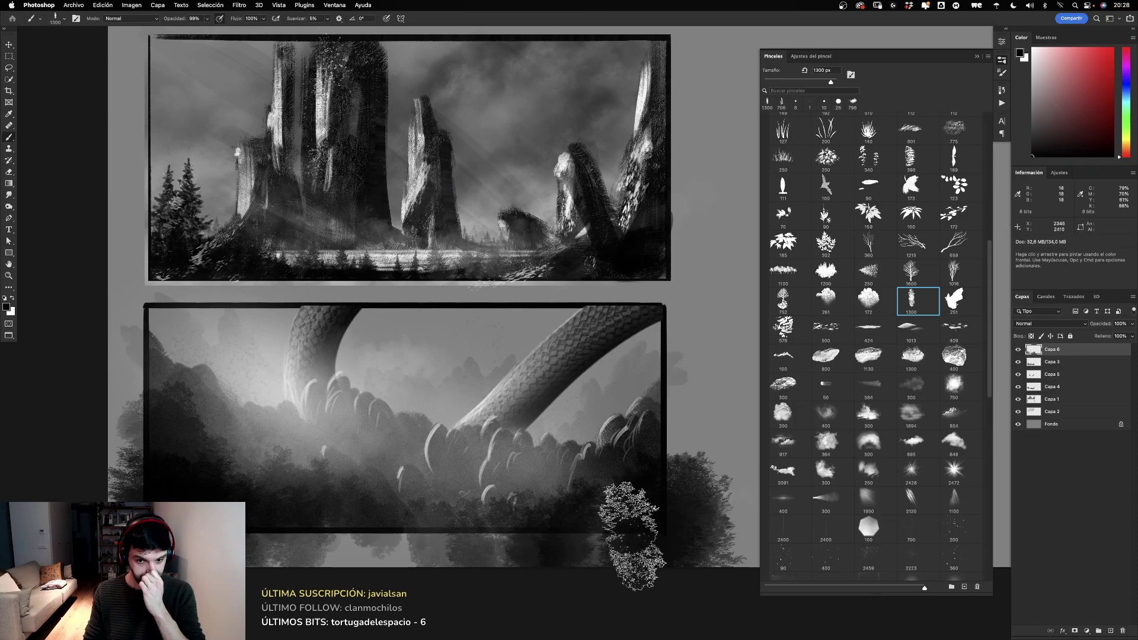
click(519, 522)
key(ctrl+z)
click(510, 533)
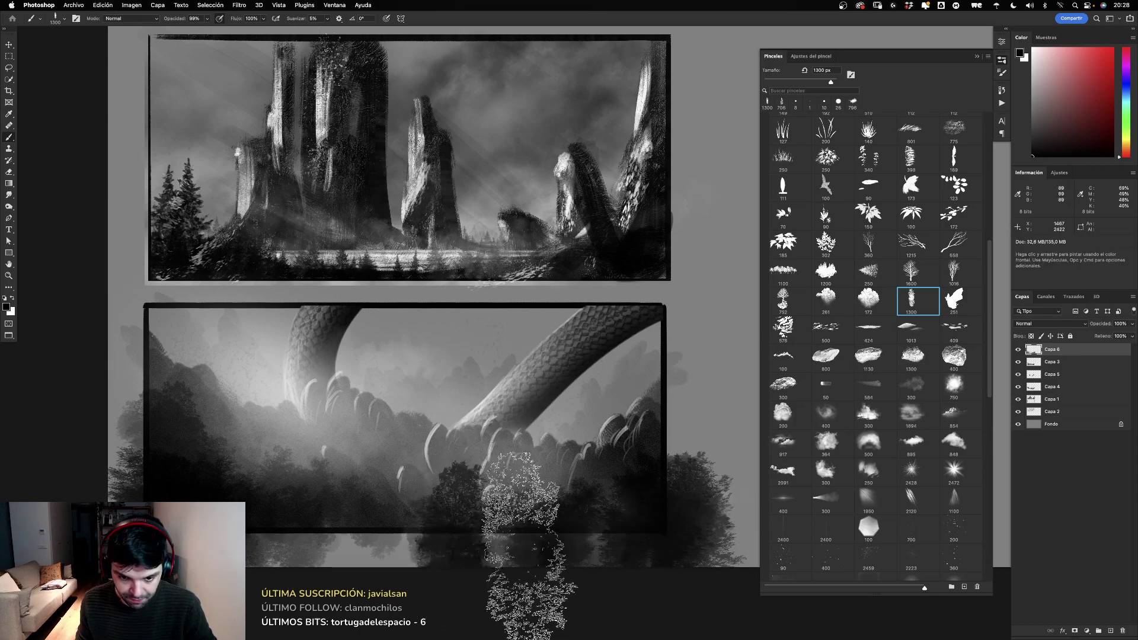
key(ctrl+z)
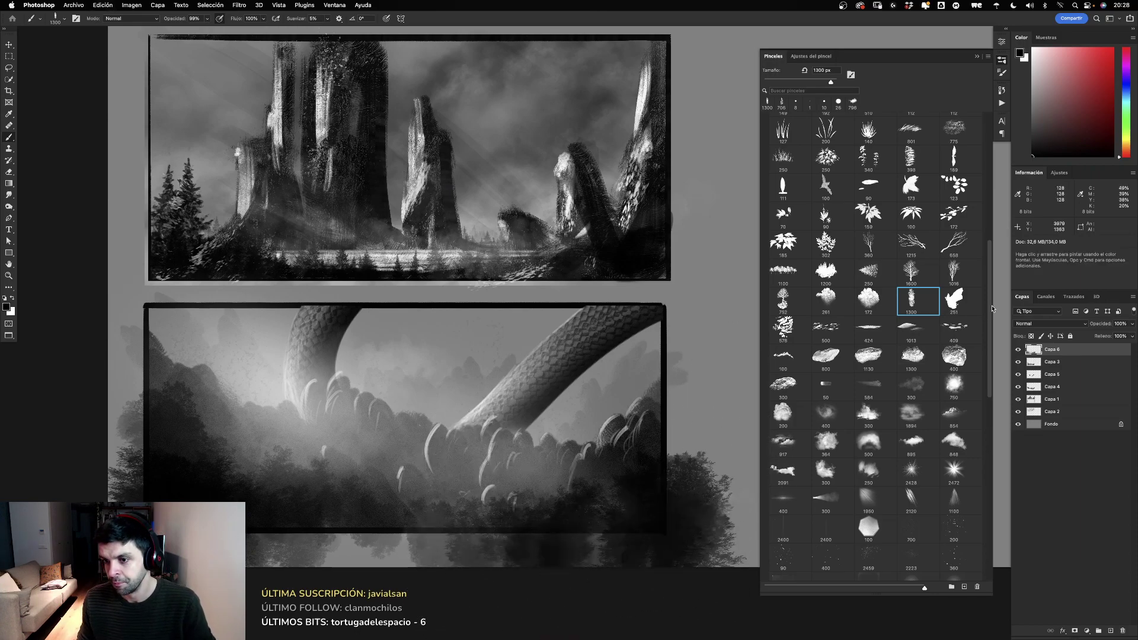
click(1019, 351)
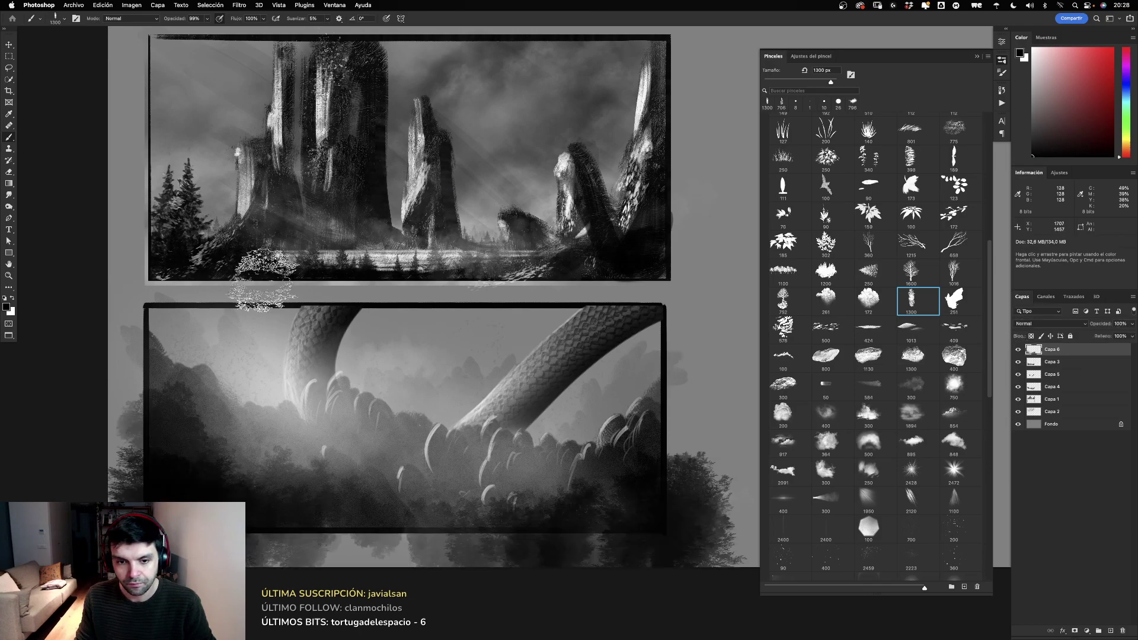
Step: Delete everything spilling outside the lower thumbnail's frame using an inverted rectangular selection
click(9, 57)
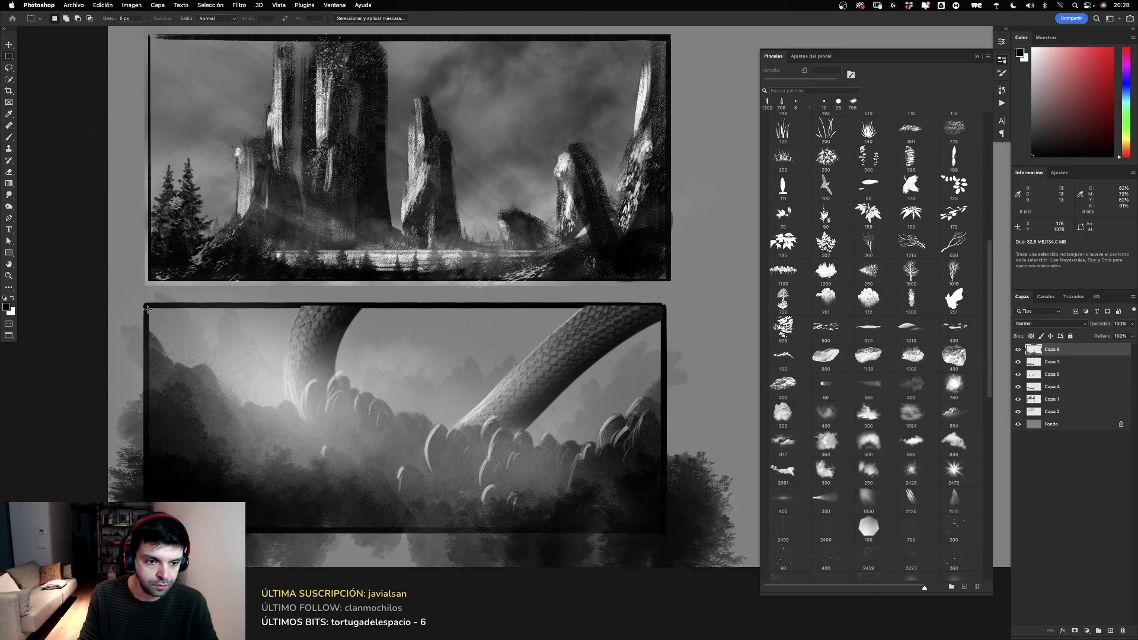
drag(147, 306, 664, 531)
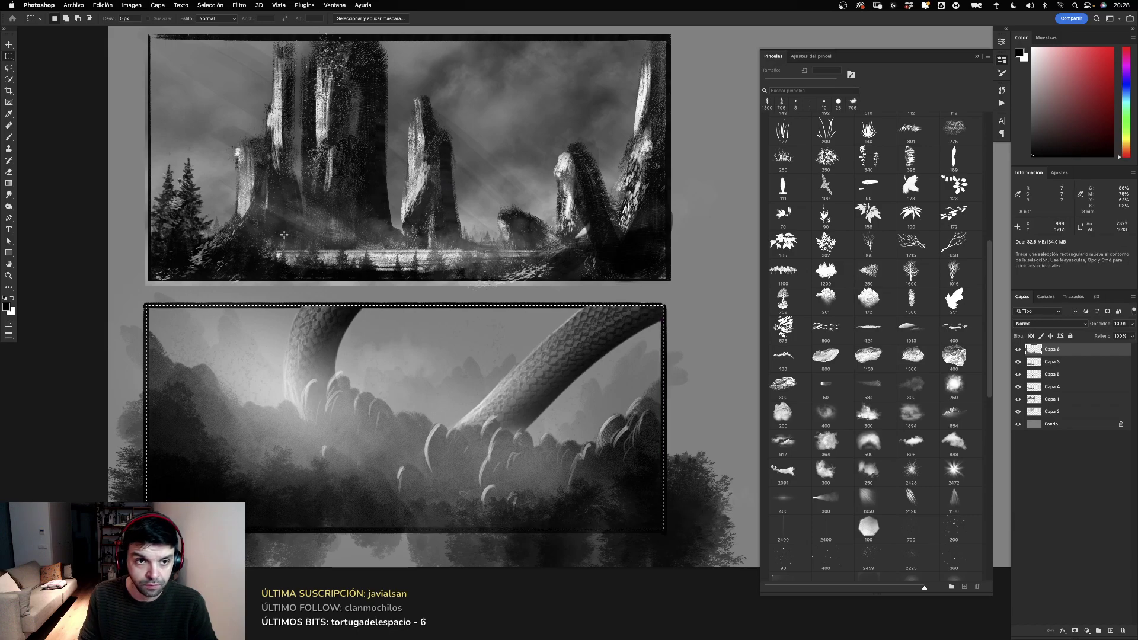
click(220, 5)
click(229, 45)
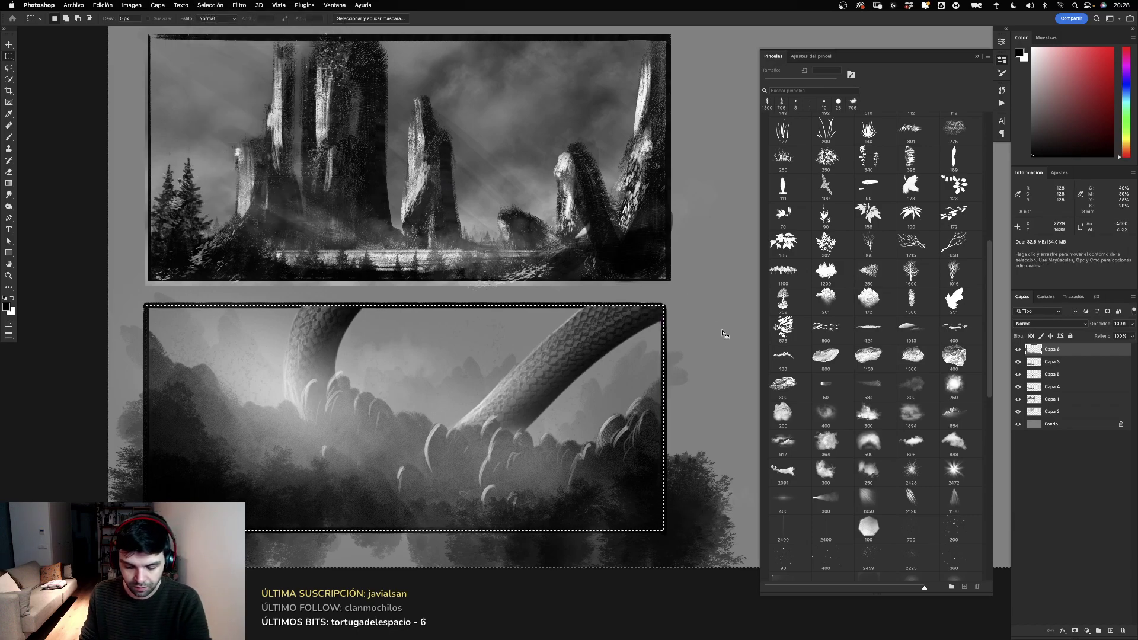
key(Delete)
Step: Set Capa 4 to 12% opacity, deselect, and return to the Brush tool
click(1056, 363)
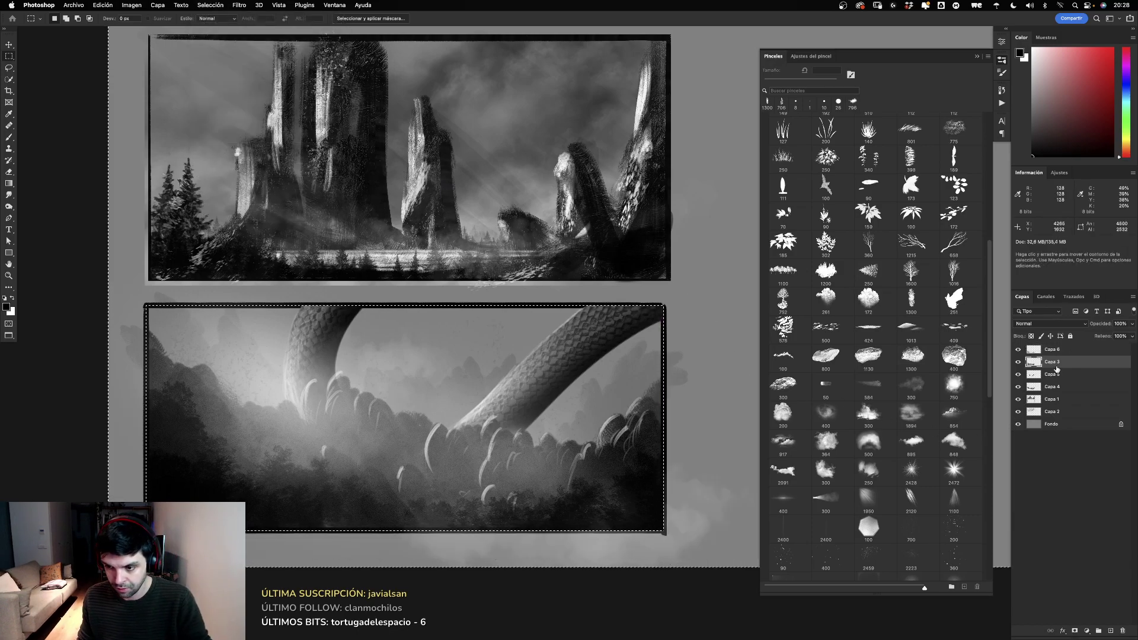
click(1019, 382)
click(1029, 387)
key(1)
key(2)
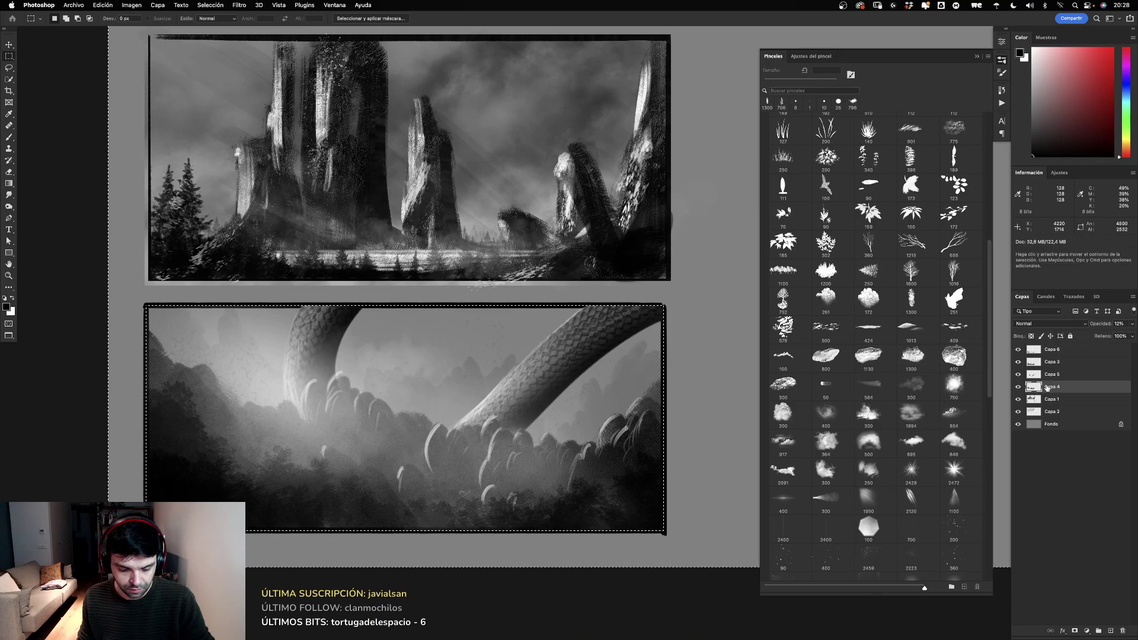
key(super+d)
key(b)
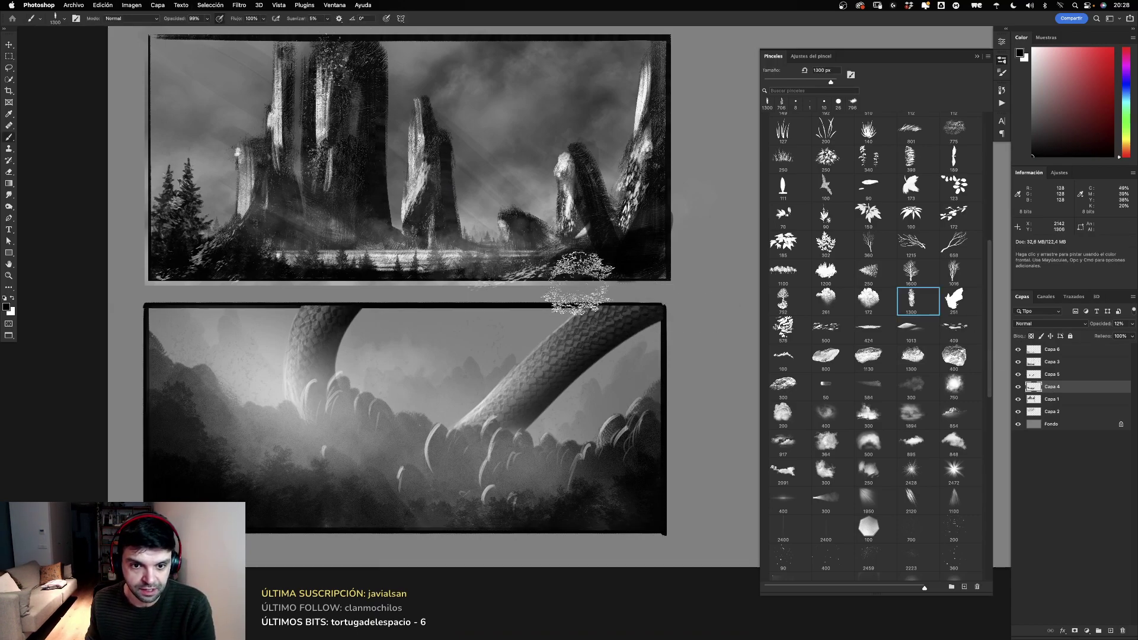
scroll(581, 255, up, 3)
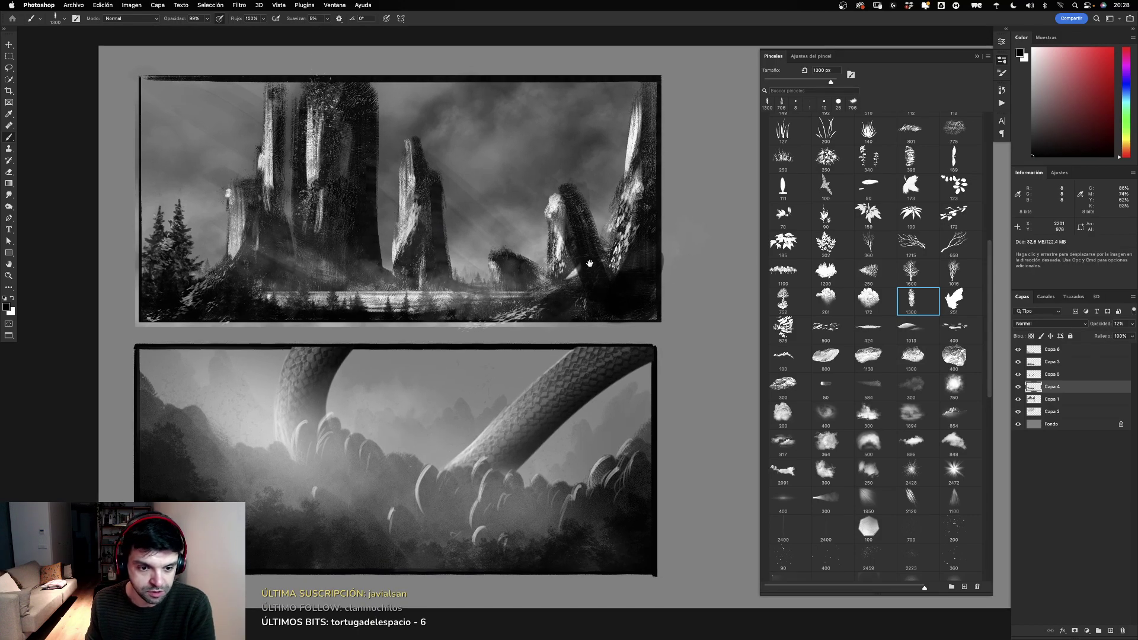
scroll(801, 319, down, 2)
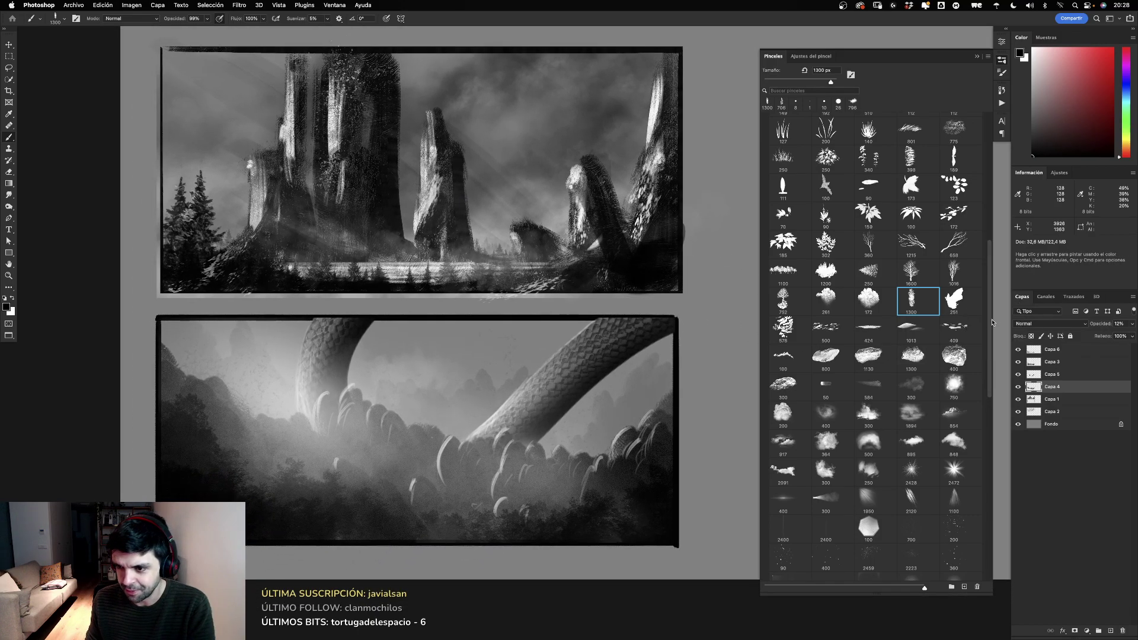
Step: Load the 300 px scatter brush on Capa 6 and paint a test bird flock, then step back through history
drag(990, 332, 985, 508)
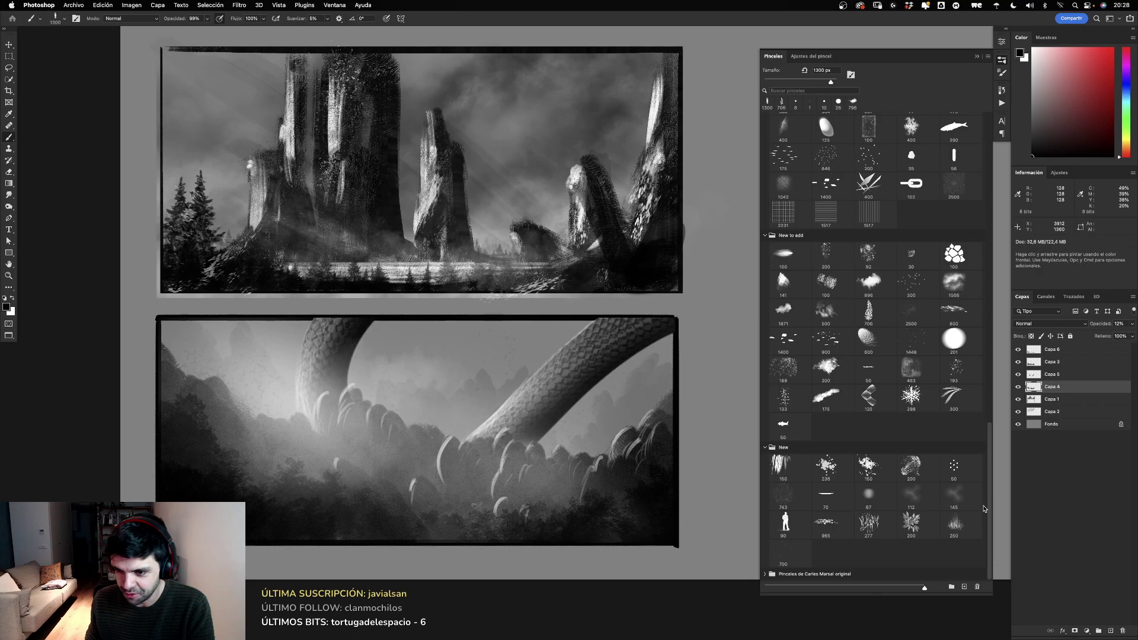
click(920, 283)
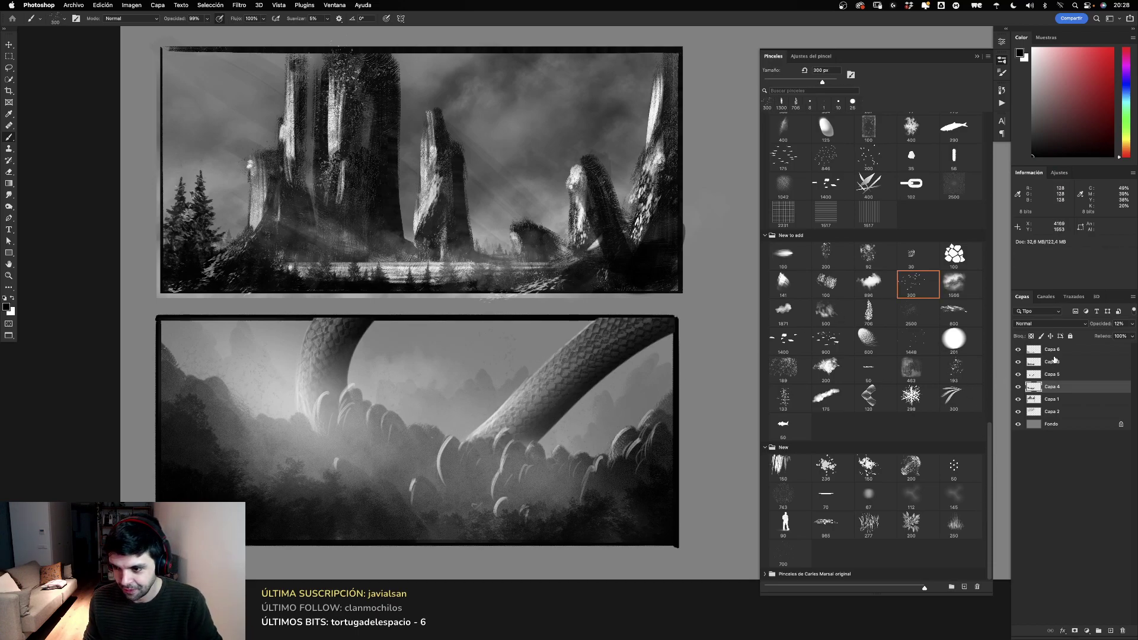
key(alt+shift+bracketright)
drag(516, 462, 569, 466)
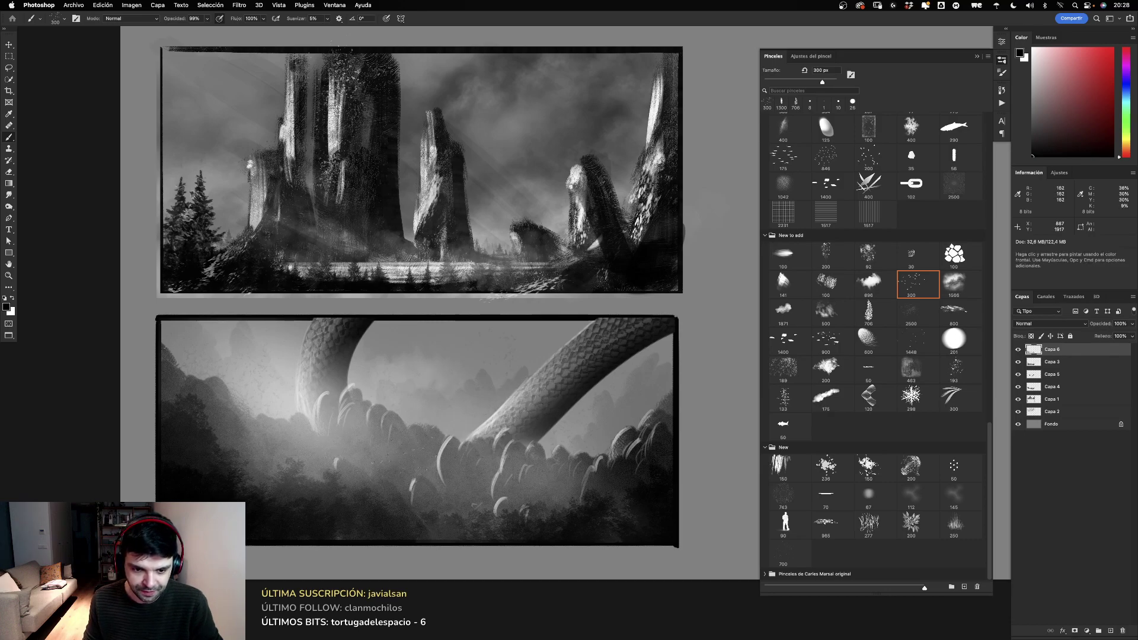
key(x)
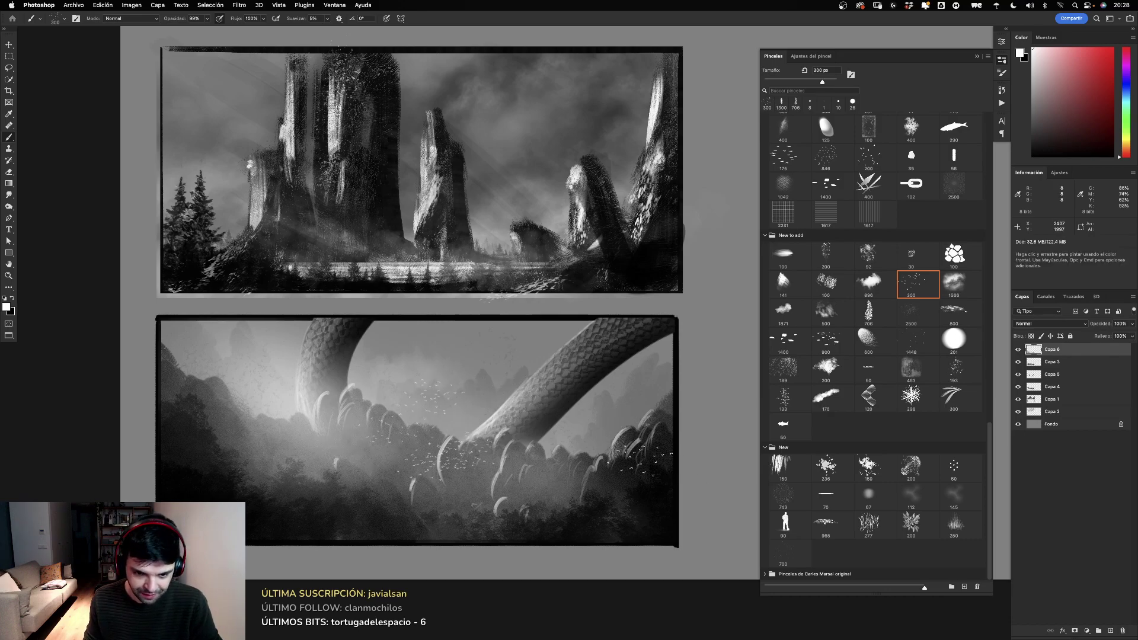
key(super+z)
key(x)
key(super+z)
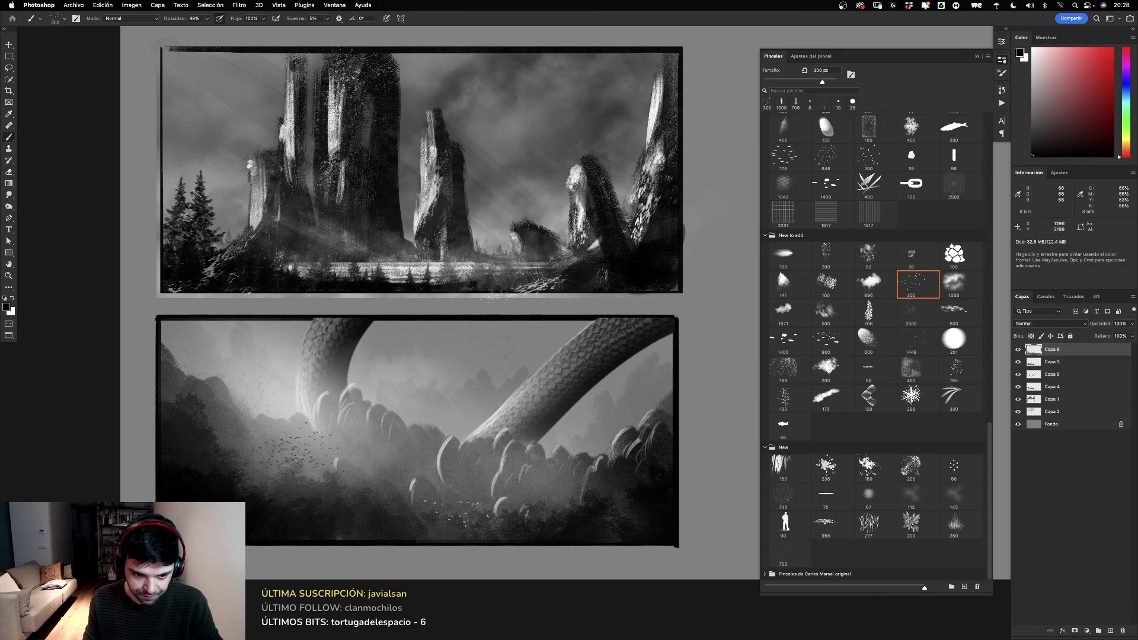
key(super+z)
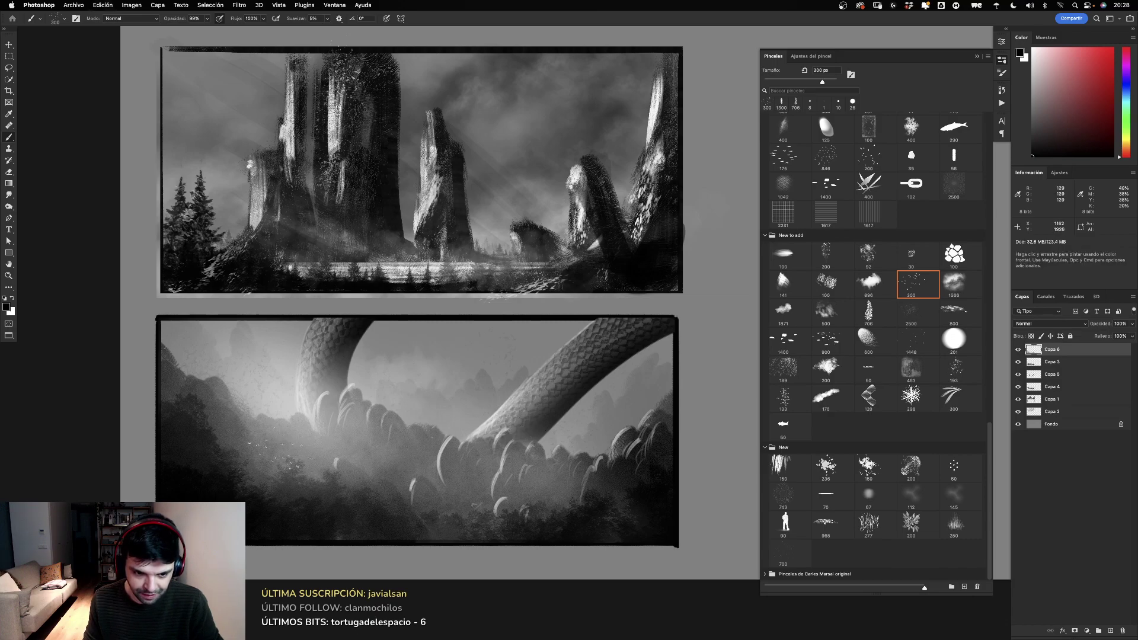
key(super+z)
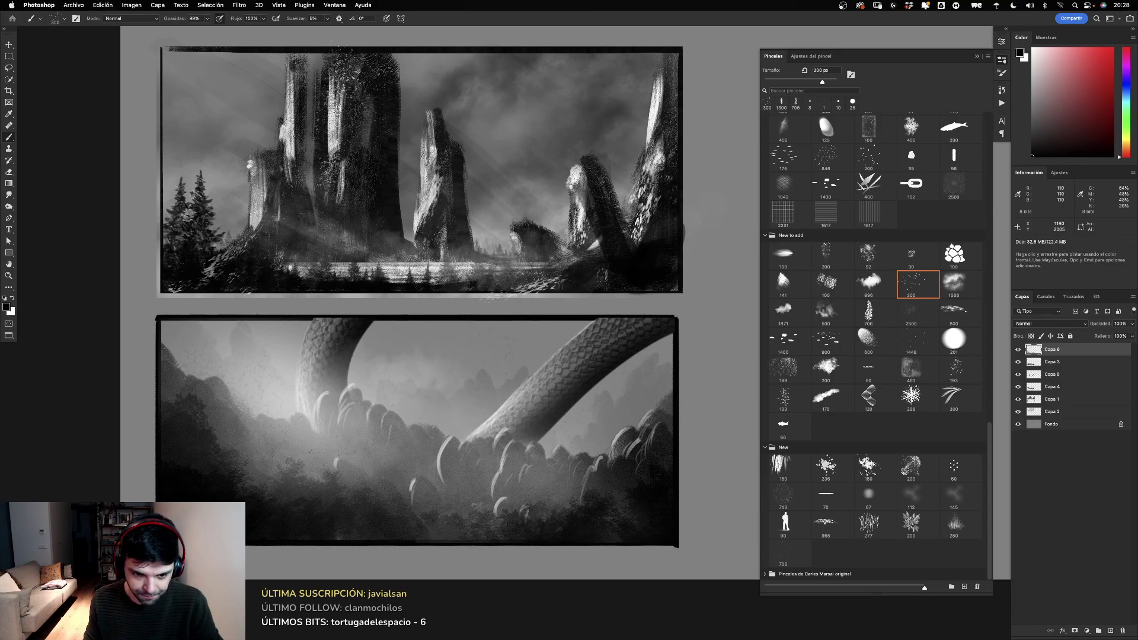
Step: Try bird flock stamps at several spots above the serpent's tail, undoing each
click(548, 373)
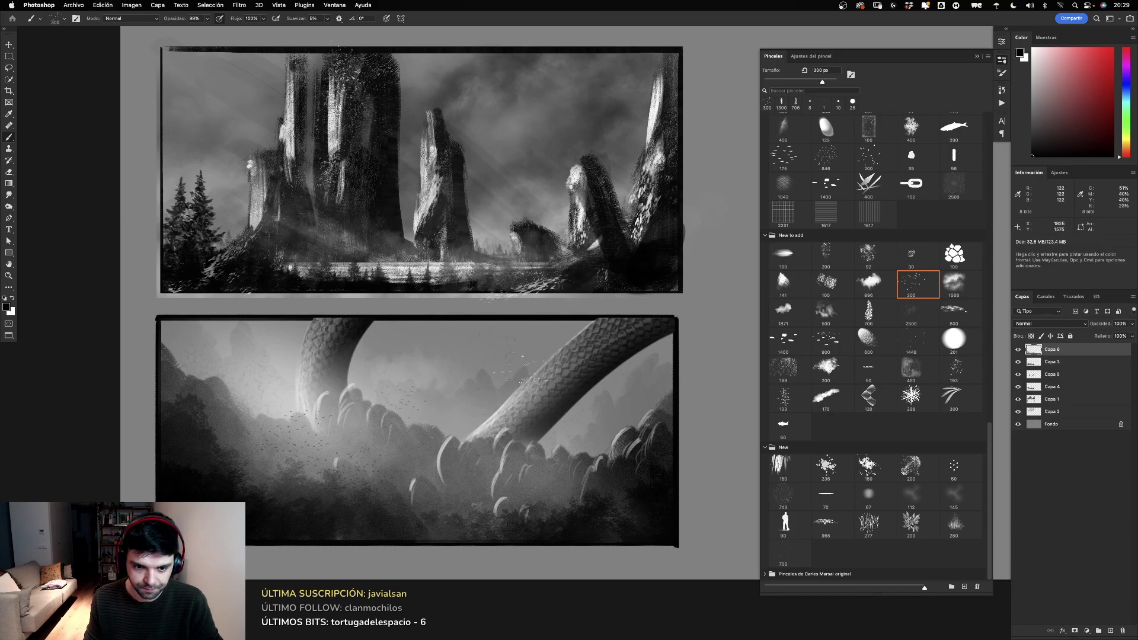
key(super+z)
key(super+z)
click(549, 338)
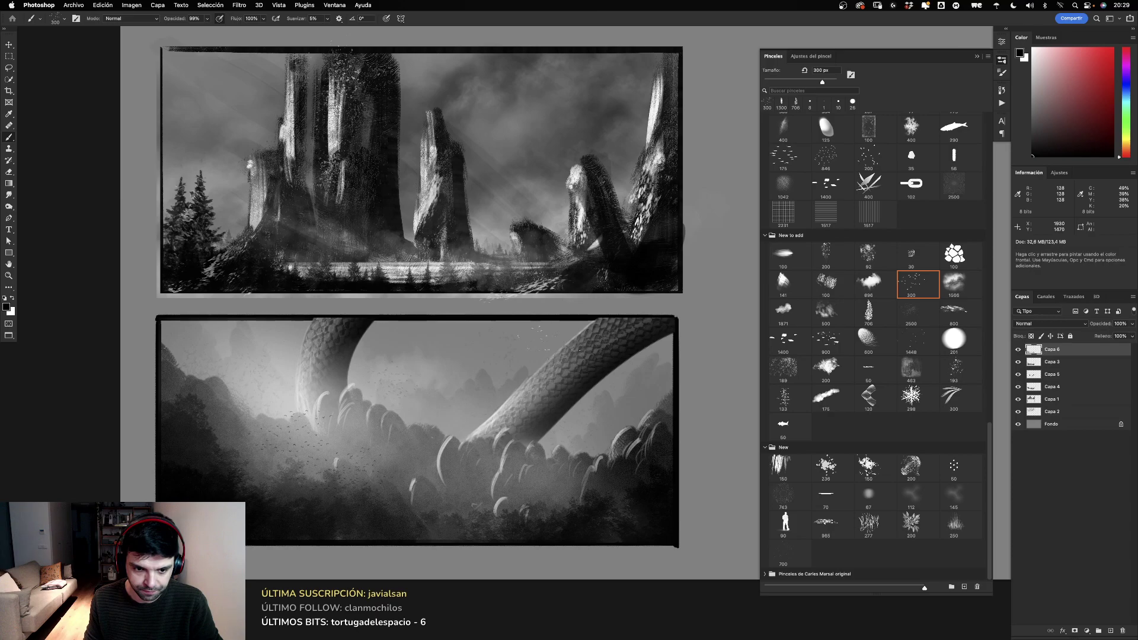
key(super+z)
click(412, 377)
key(super+z)
click(275, 379)
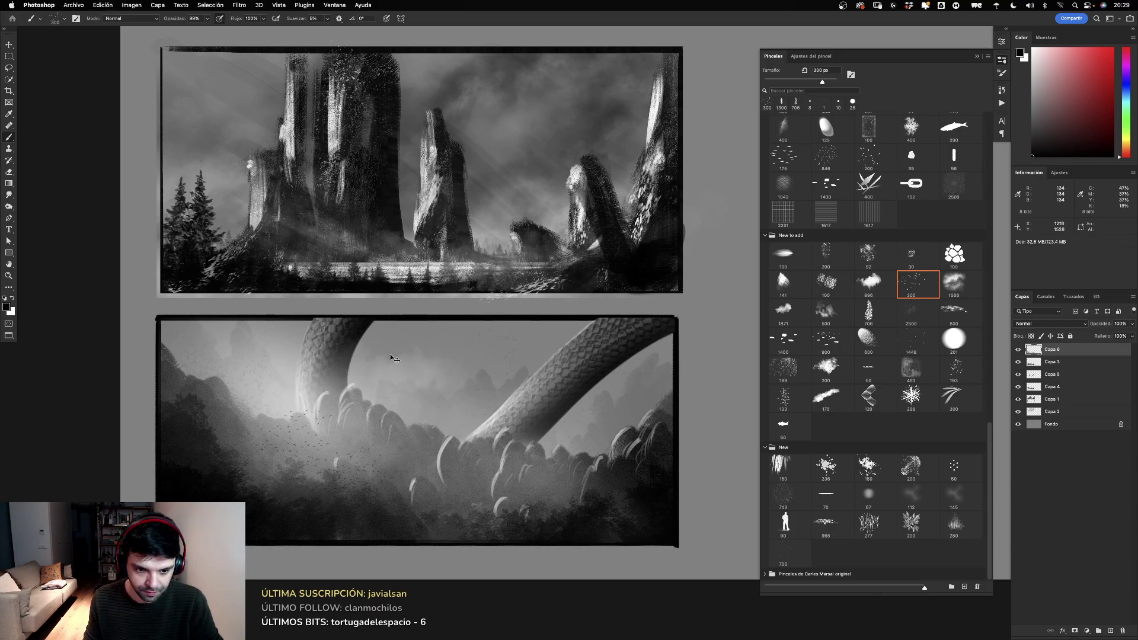
key(super+z)
Step: Stamp small 207 px bird clusters across the lower sky, undoing stray ones
click(249, 431)
drag(285, 412, 498, 445)
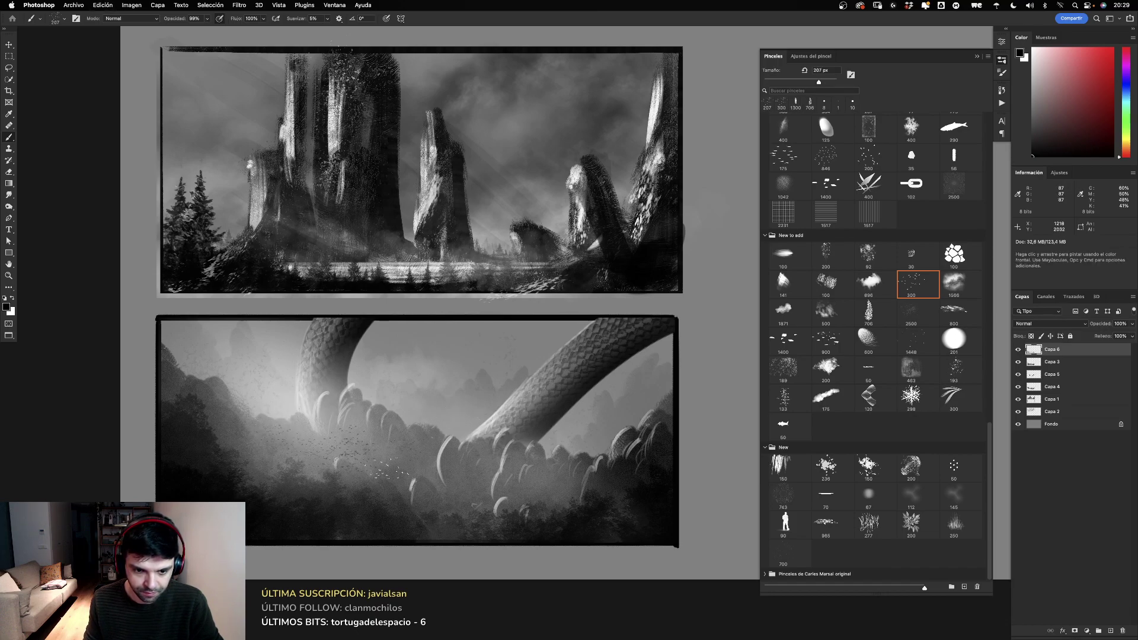
key(super+z)
click(317, 442)
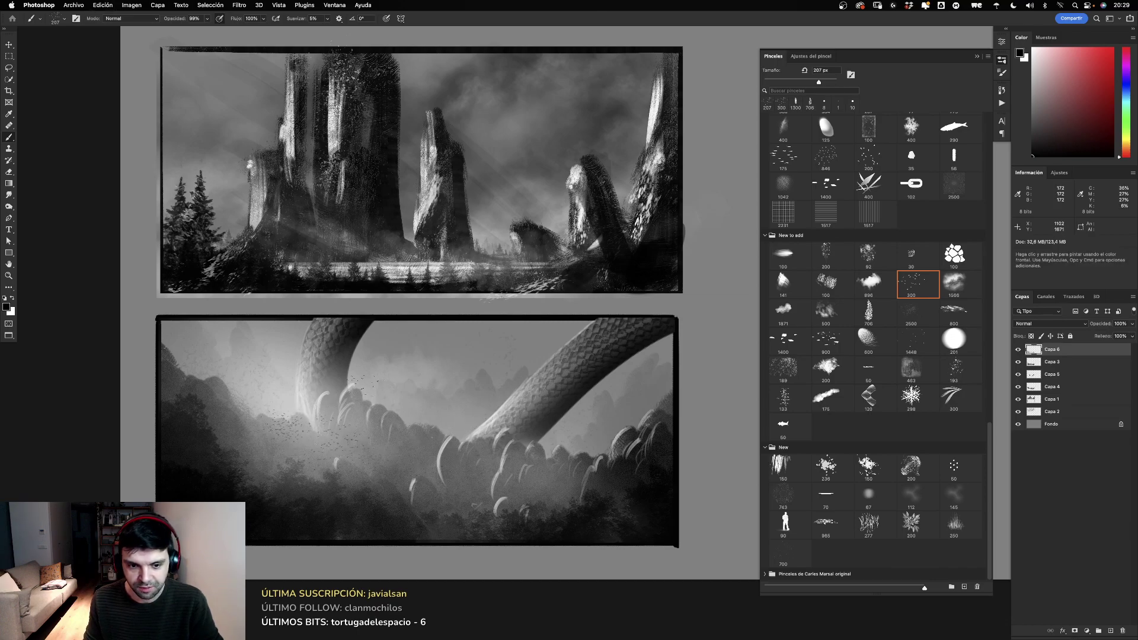
key(super+z)
Step: Scatter bird flocks mid-sky, near the serpent's upper body, lower down and at top right
click(308, 439)
click(314, 418)
click(297, 226)
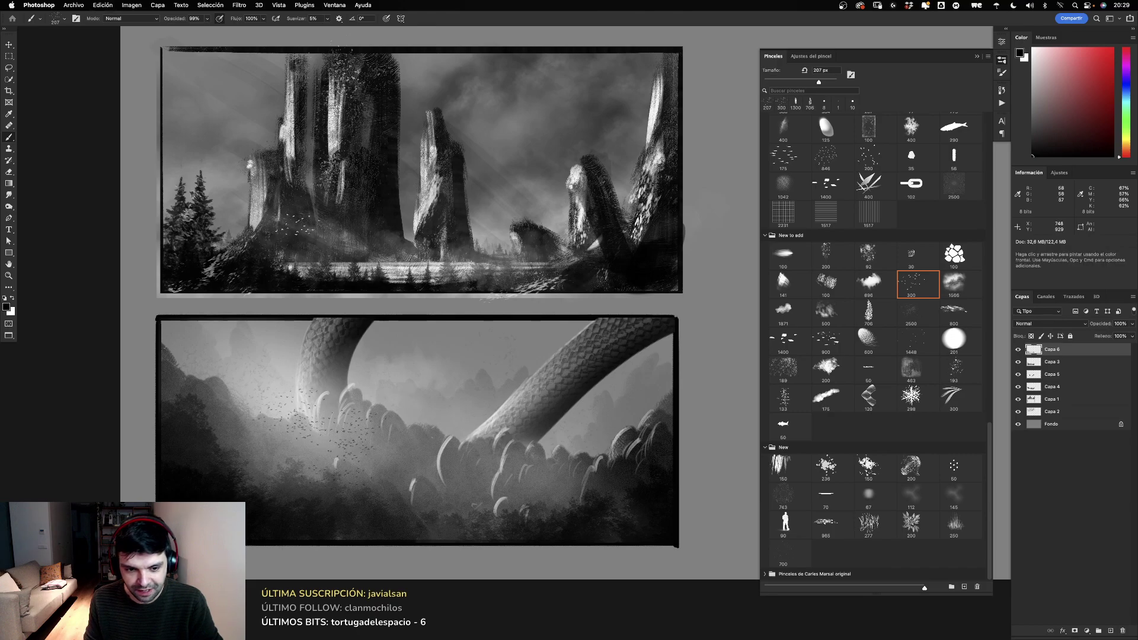
click(380, 365)
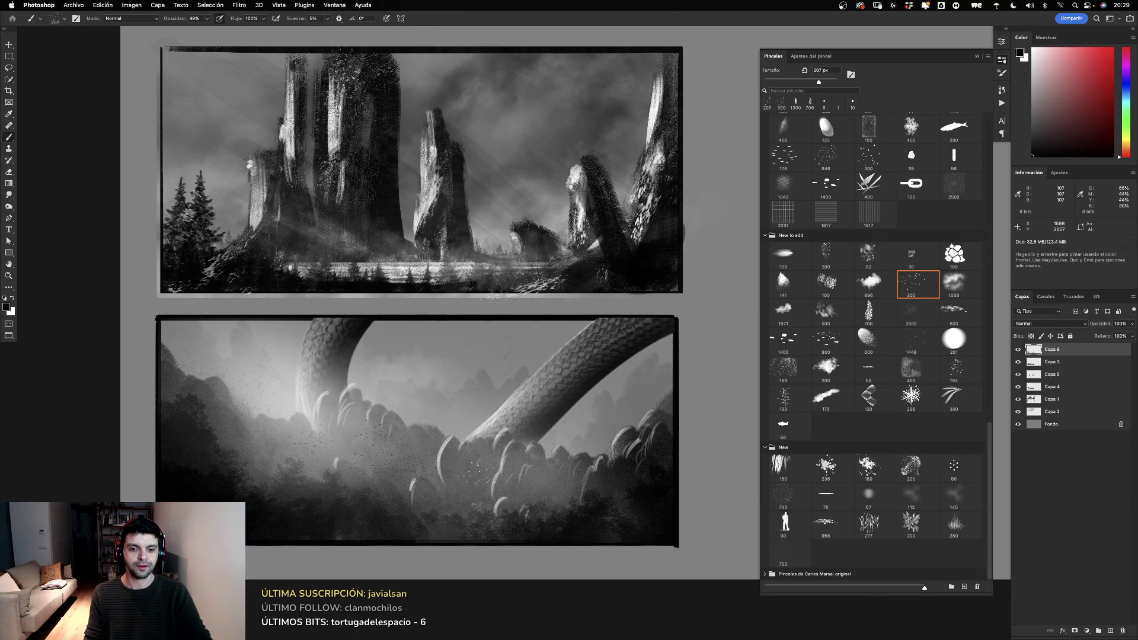
click(394, 458)
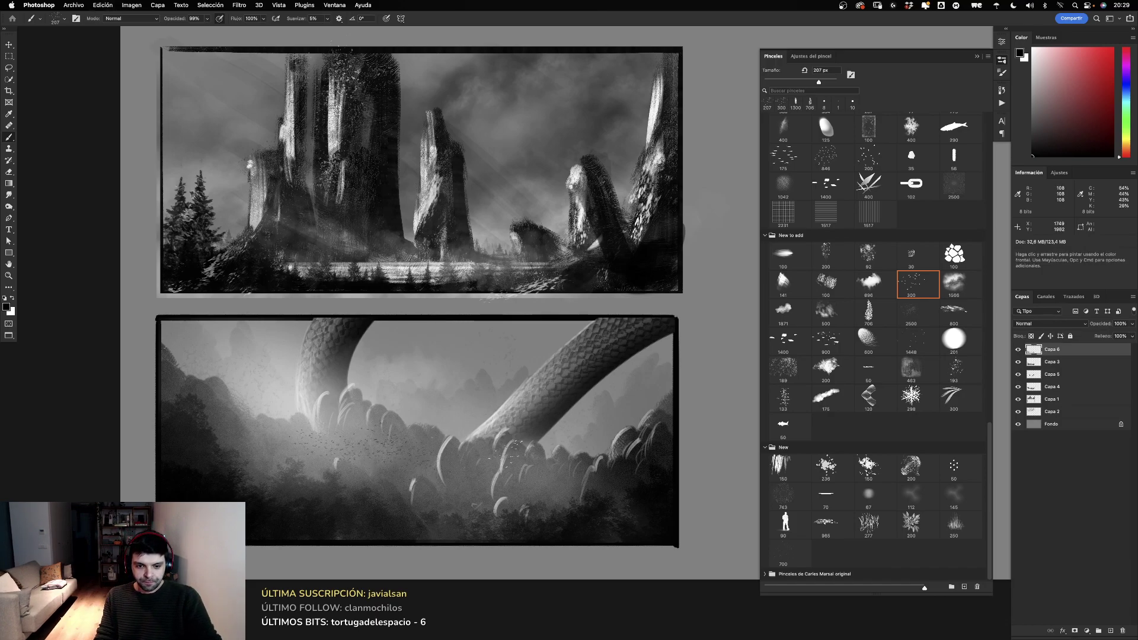
click(515, 335)
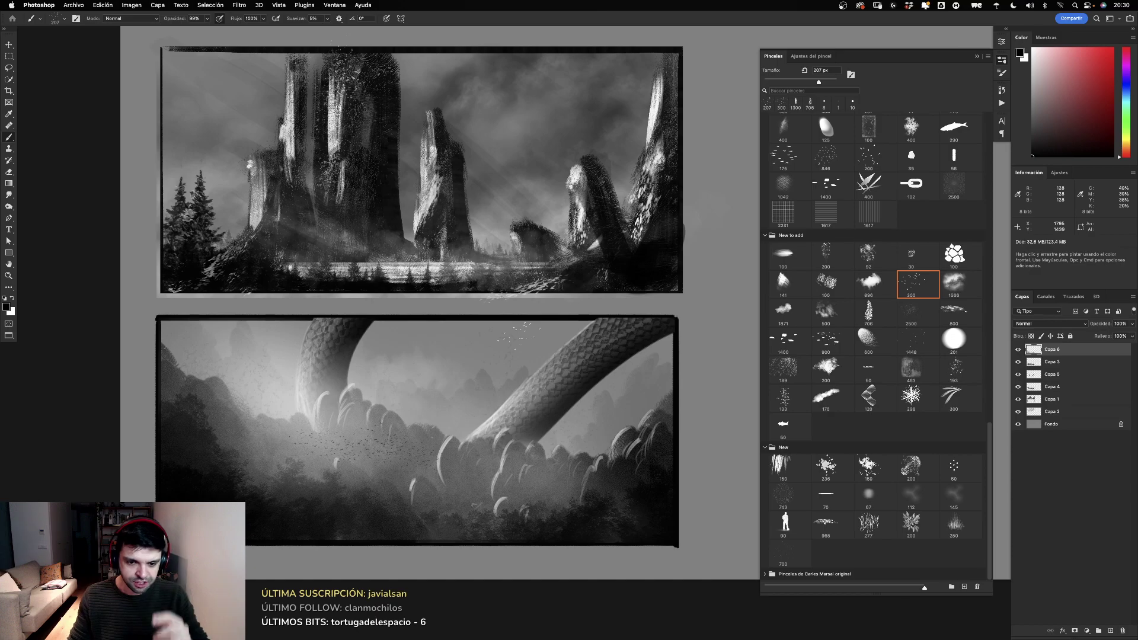
Step: Undo the two most recent bird flock stamps
key(ctrl+z)
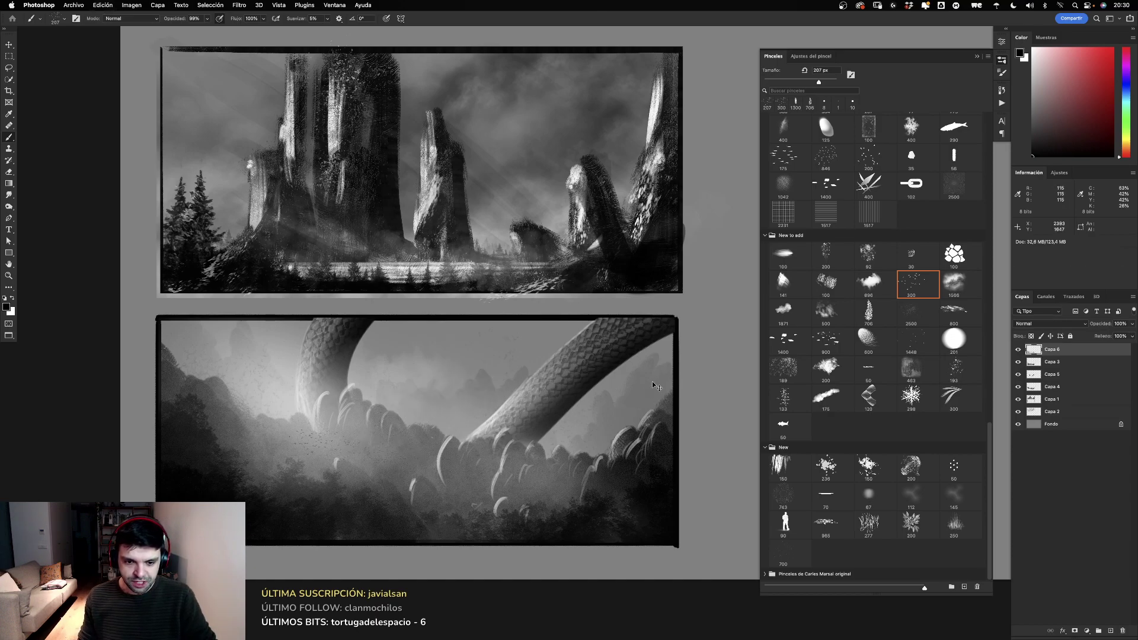
key(ctrl+z)
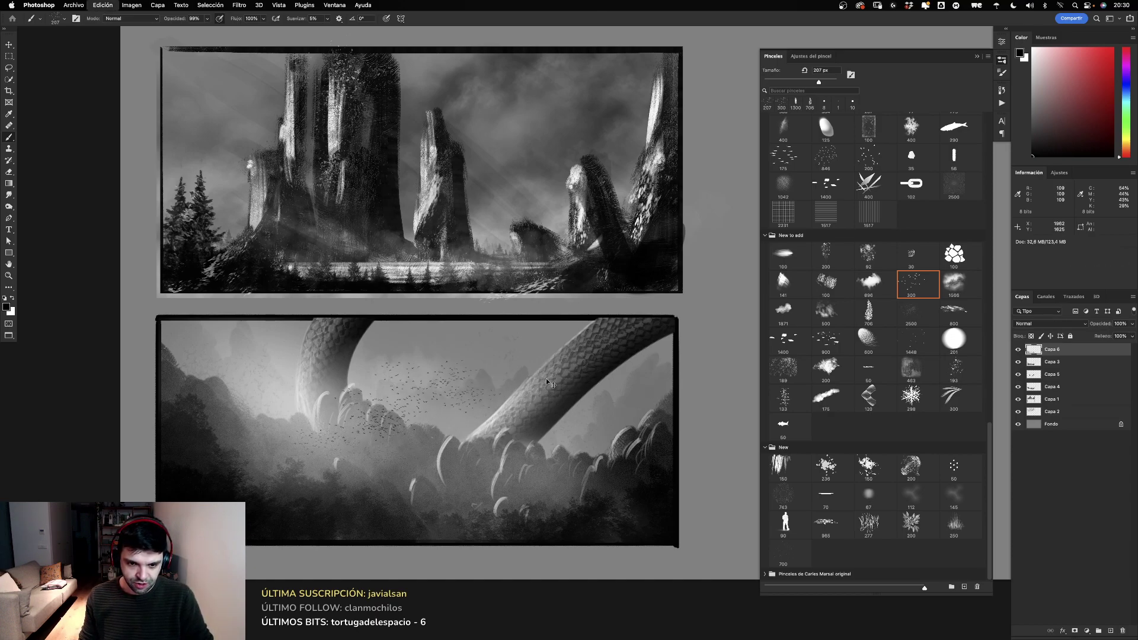
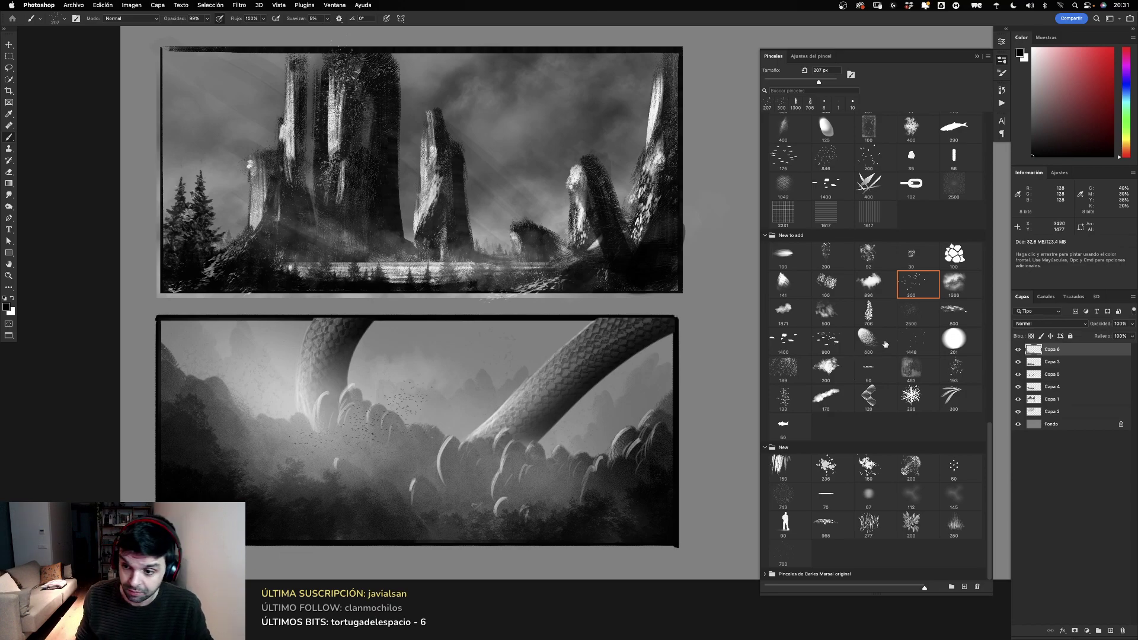
Step: Test the 70 px brush from the New set with hatch strokes on blank canvas, undoing each
scroll(949, 424, up, 2)
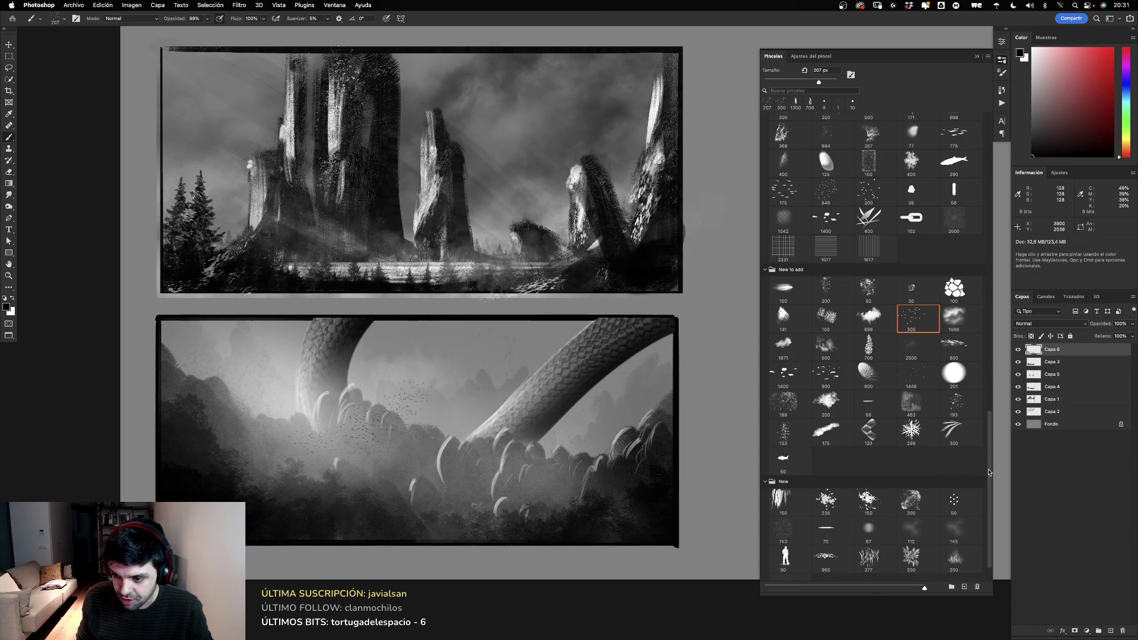
scroll(970, 521, down, 2)
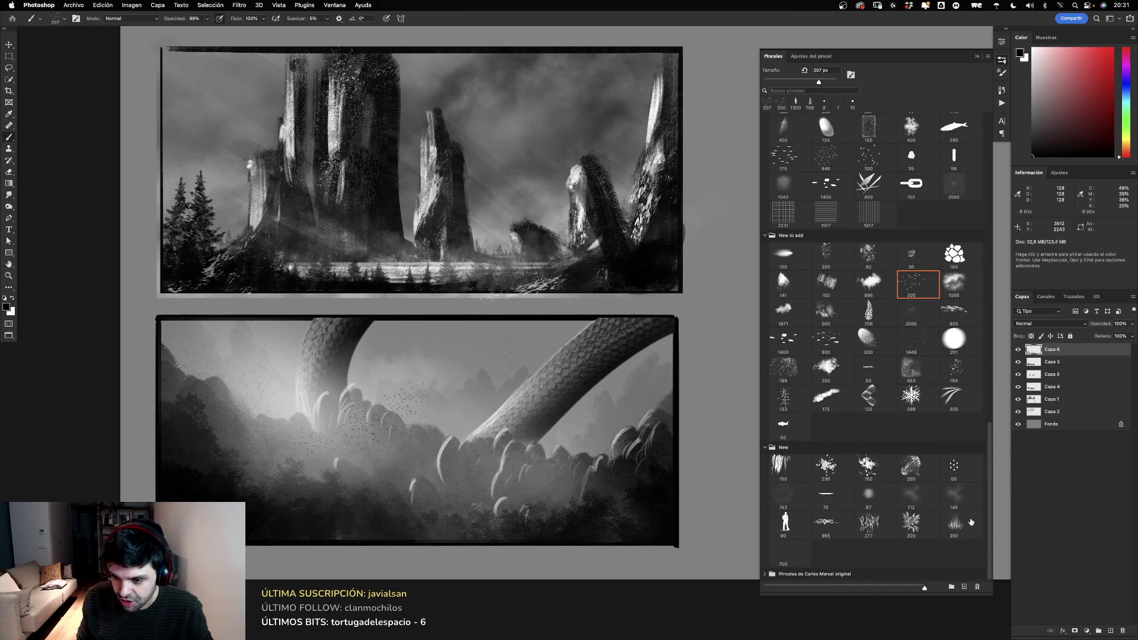
click(854, 499)
drag(474, 413, 593, 450)
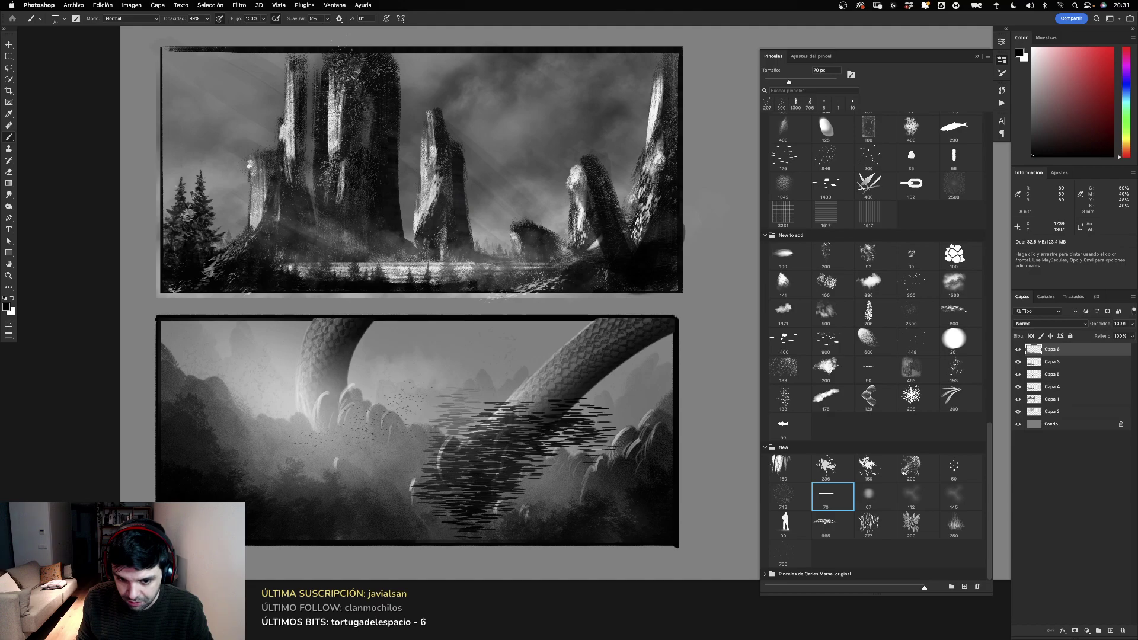
key(ctrl+z)
mouse_move(645, 338)
mouse_down()
mouse_move(571, 357)
mouse_move(591, 358)
mouse_up()
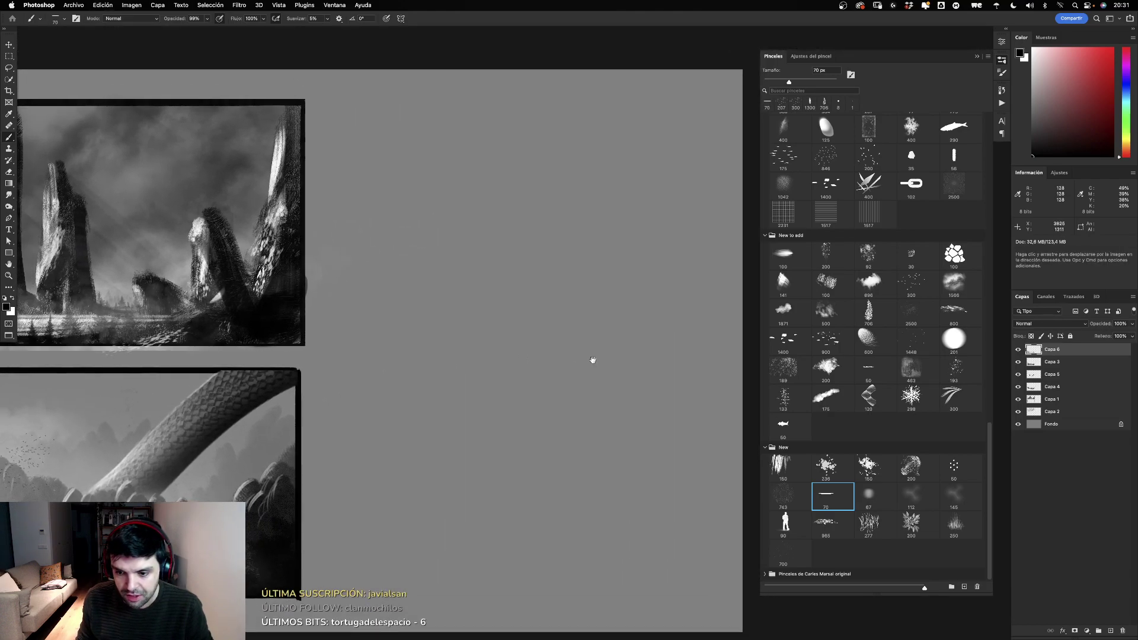
mouse_move(433, 95)
mouse_down()
mouse_move(439, 285)
mouse_move(545, 178)
mouse_move(721, 116)
mouse_up()
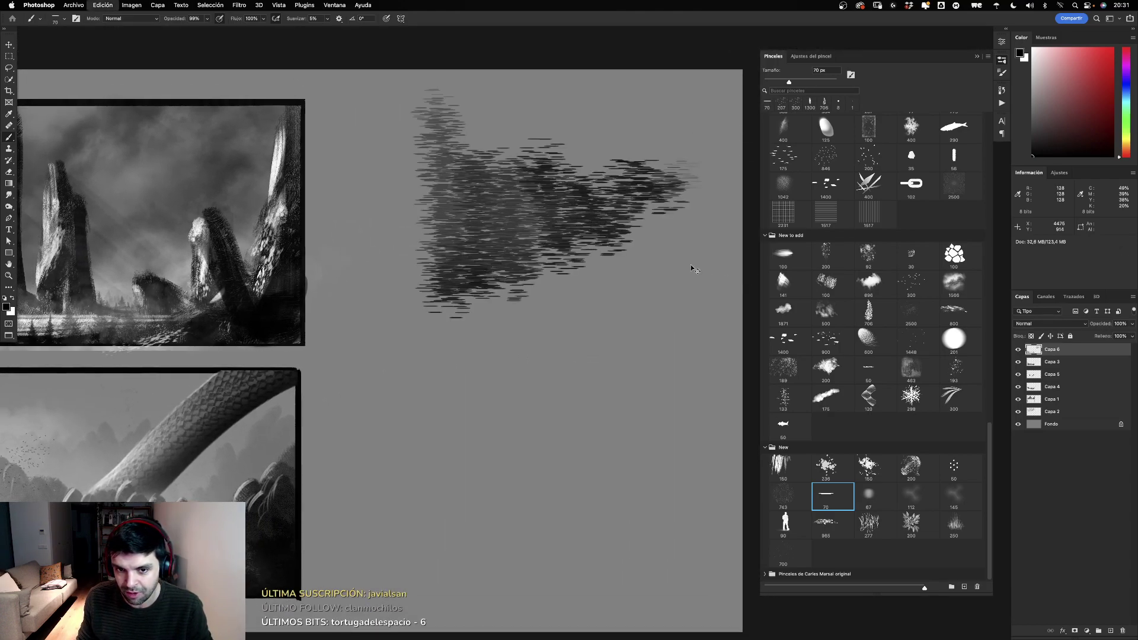
key(ctrl+z)
mouse_move(361, 178)
mouse_down()
mouse_move(688, 195)
mouse_move(415, 238)
mouse_move(649, 260)
mouse_move(593, 350)
mouse_up()
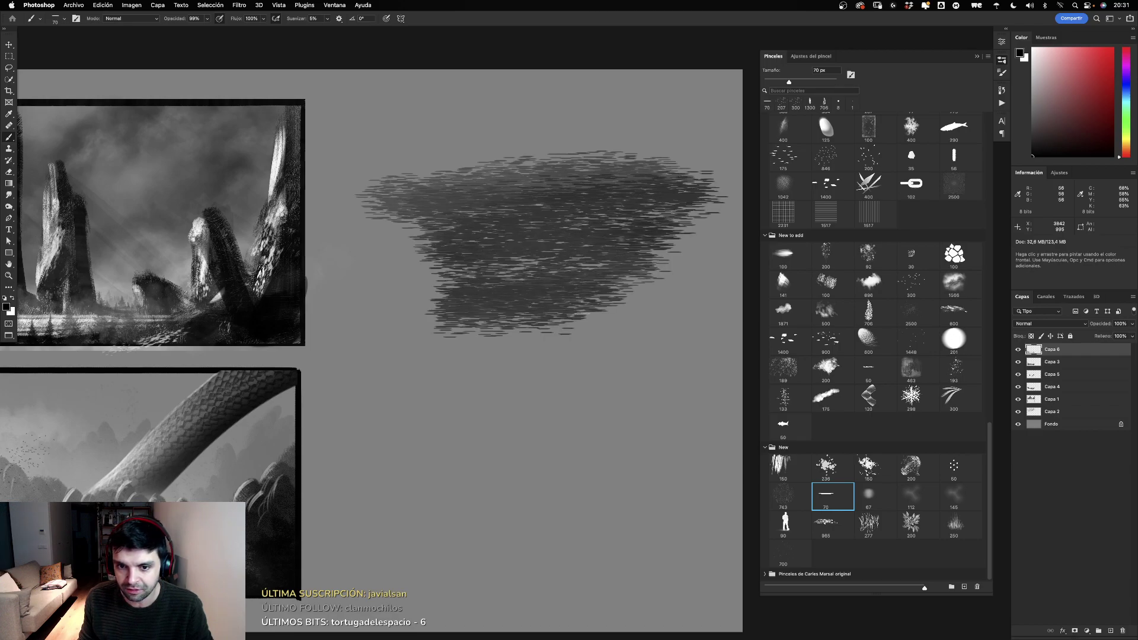
key(ctrl+z)
Step: Try the 150 px brush with a black scribble and a filled four-sided shape, then undo them
click(784, 468)
mouse_move(521, 133)
mouse_down()
mouse_move(403, 297)
mouse_move(592, 131)
mouse_move(647, 255)
mouse_move(666, 255)
mouse_up()
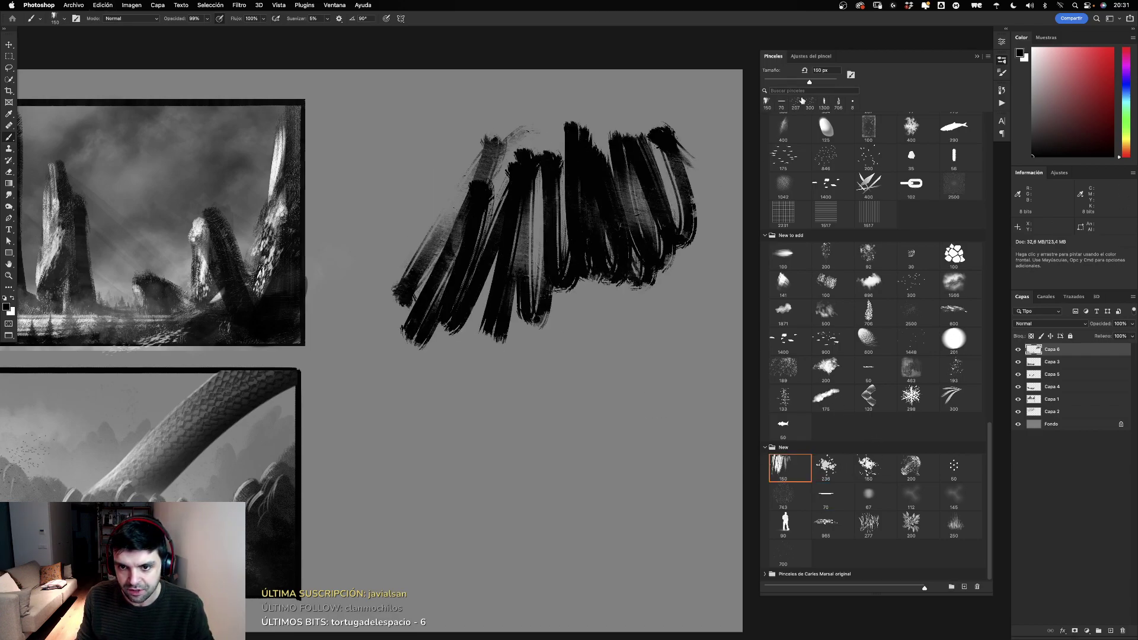
key(ctrl+z)
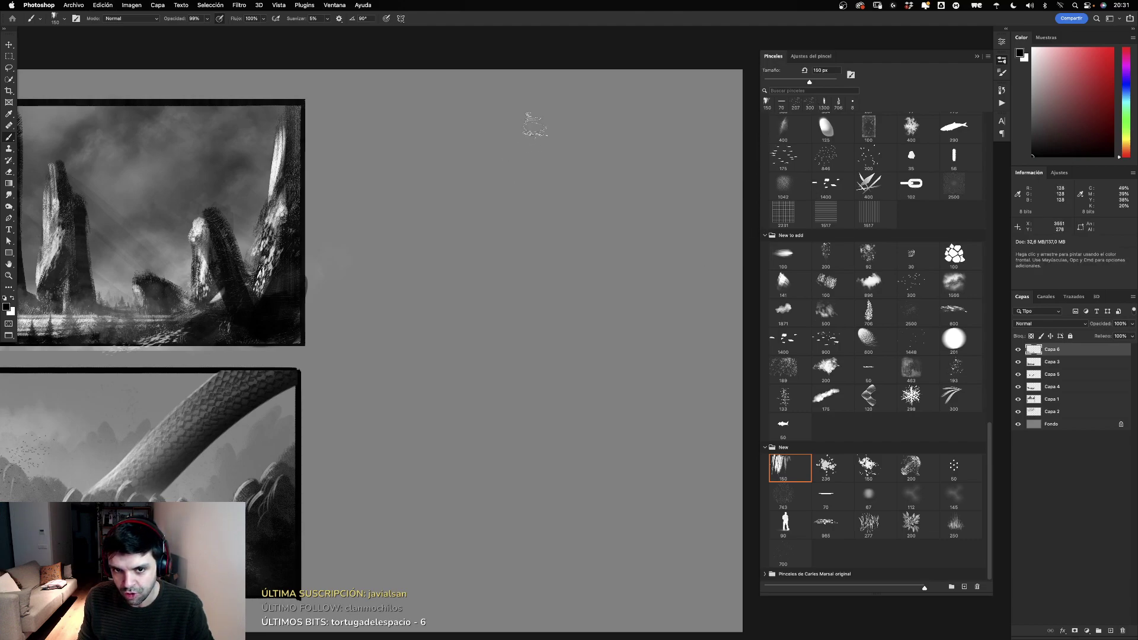
mouse_move(528, 120)
mouse_down()
mouse_move(356, 274)
mouse_move(516, 236)
mouse_move(498, 276)
mouse_up()
mouse_move(492, 124)
mouse_down()
mouse_move(578, 135)
mouse_move(450, 154)
mouse_move(403, 261)
mouse_up()
drag(534, 154, 462, 320)
drag(569, 154, 527, 317)
key(ctrl+z)
key(ctrl+z)
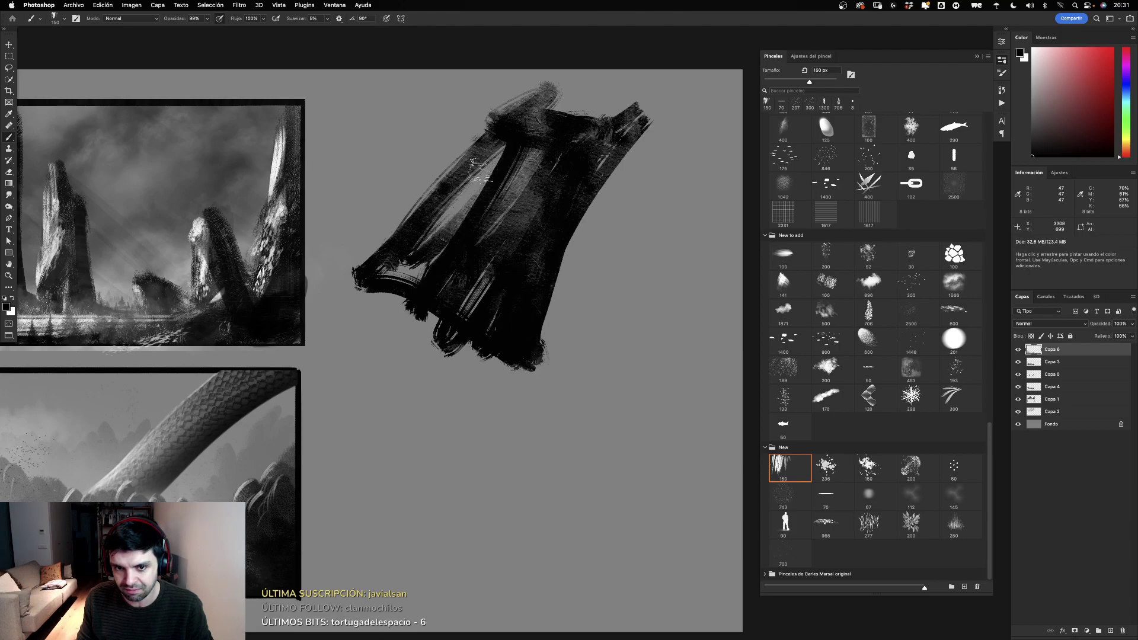
key(ctrl+z)
key(ctrl+z)
Step: Paint a black mountain-shaped mass with the 236 px brush and undo it
key(ctrl+z)
key(ctrl+z)
key(ctrl+z)
key(ctrl+z)
click(826, 467)
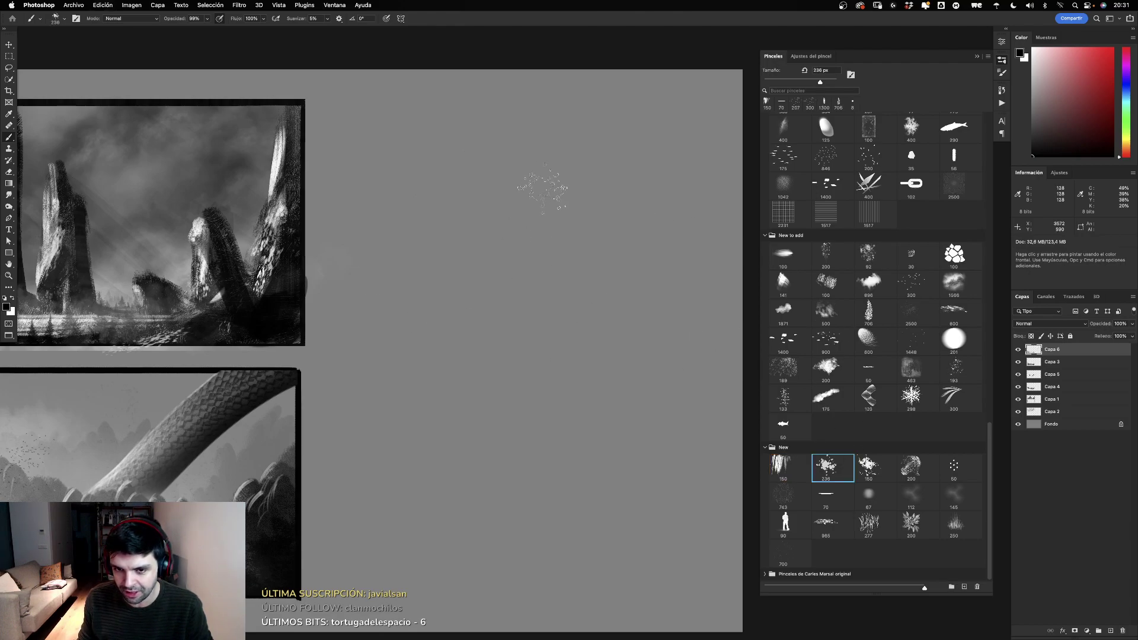
drag(541, 191, 457, 282)
drag(569, 160, 622, 308)
drag(593, 196, 694, 249)
key(ctrl+z)
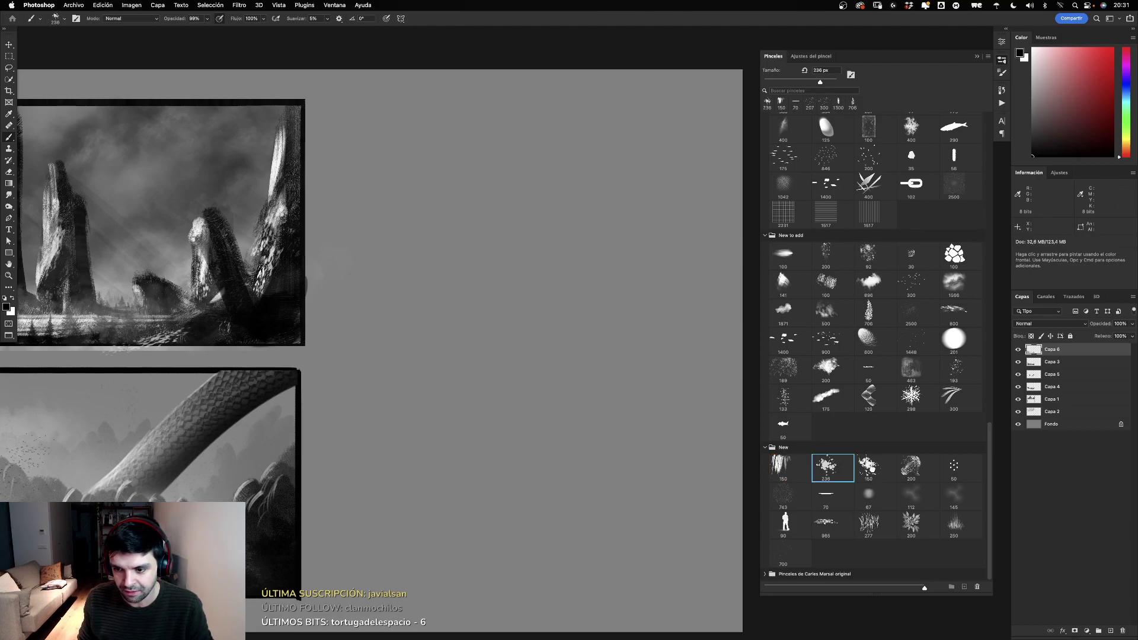
Step: Return to the 150 px brush, build up dark diagonal strokes, then clear them
click(868, 468)
drag(534, 174, 409, 305)
mouse_move(584, 157)
mouse_down()
mouse_move(459, 323)
mouse_move(522, 373)
mouse_up()
drag(634, 189, 581, 344)
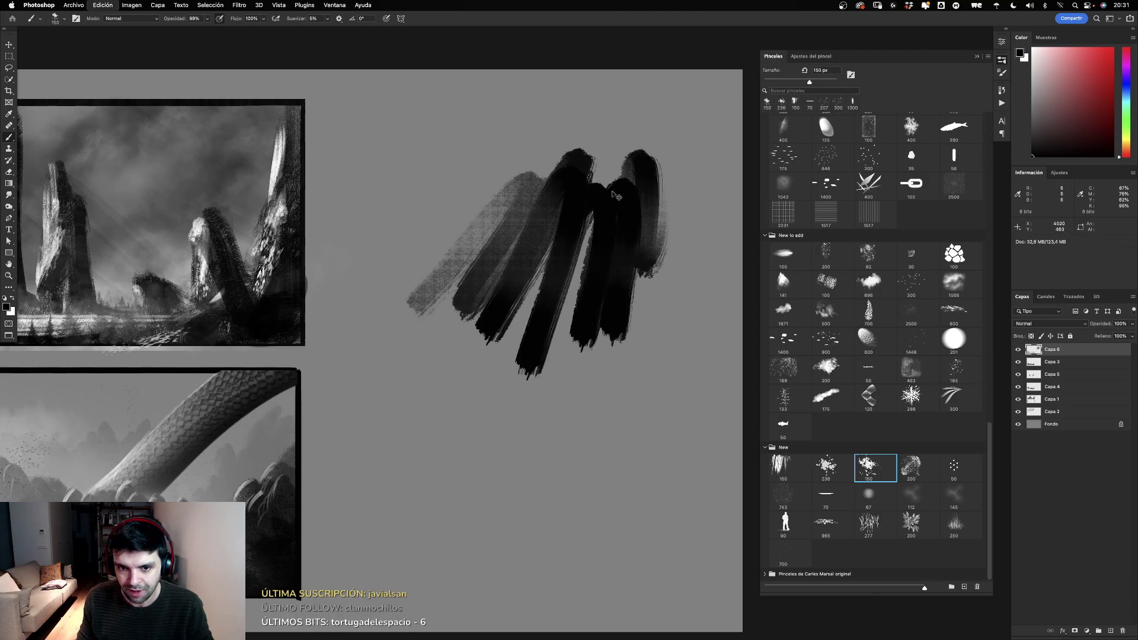
key(ctrl+z)
key(ctrl+z)
key(ctrl+z)
mouse_move(418, 261)
mouse_down()
mouse_move(534, 101)
mouse_move(368, 338)
mouse_up()
mouse_move(403, 415)
mouse_down()
mouse_move(526, 157)
mouse_move(426, 412)
mouse_up()
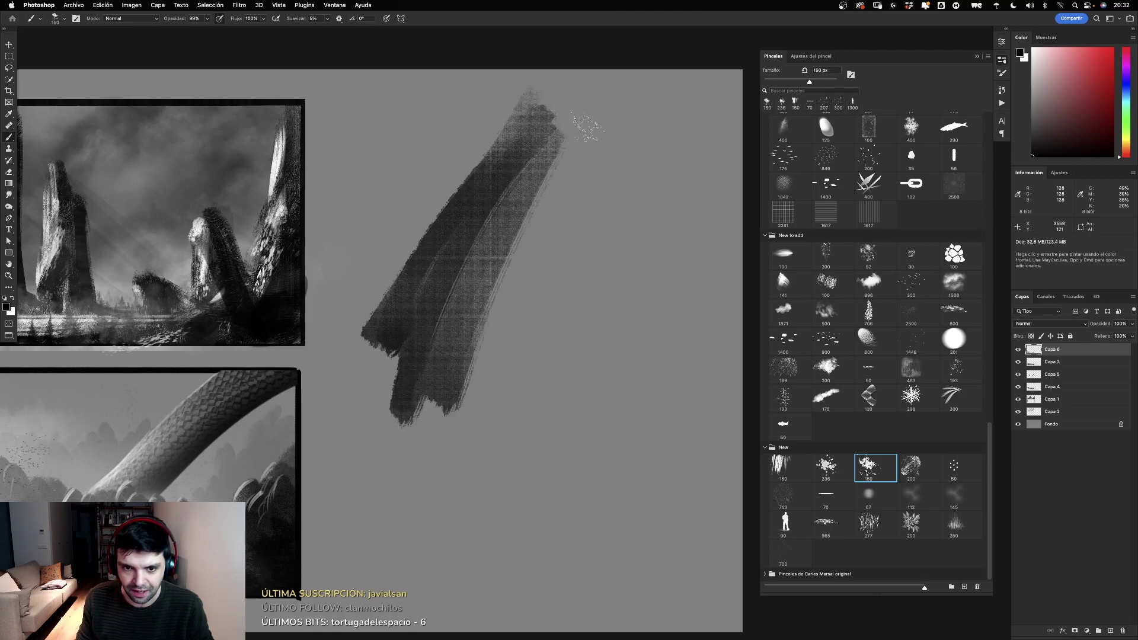
drag(572, 119, 474, 412)
mouse_move(605, 133)
mouse_down()
mouse_move(515, 406)
mouse_move(622, 377)
mouse_up()
mouse_move(646, 130)
mouse_down()
mouse_move(658, 332)
mouse_move(732, 146)
mouse_up()
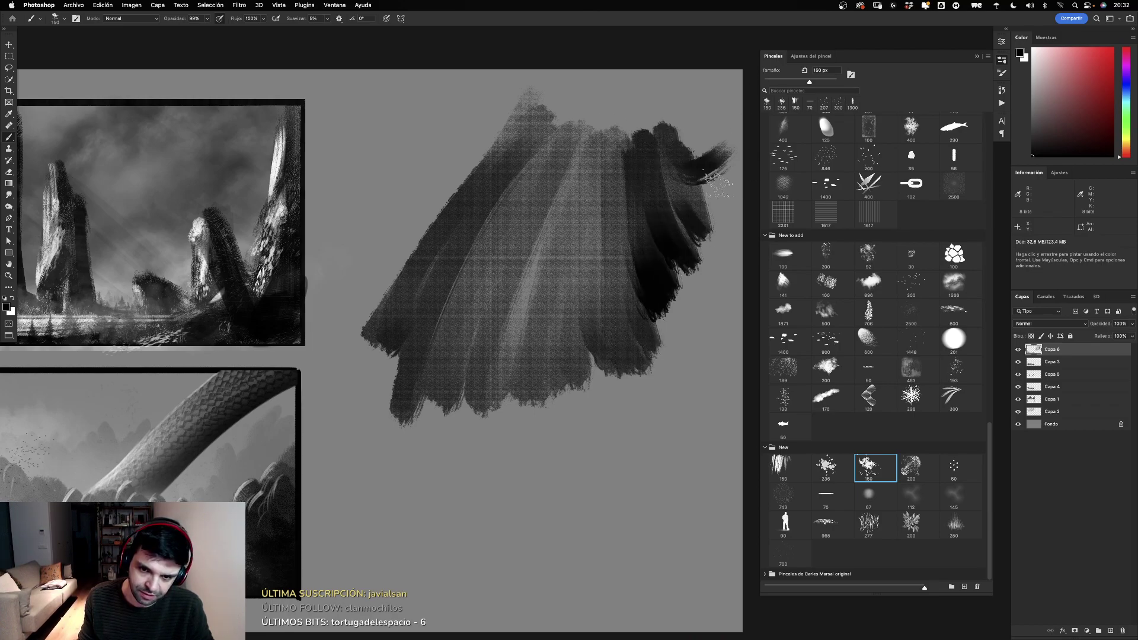
key(Delete)
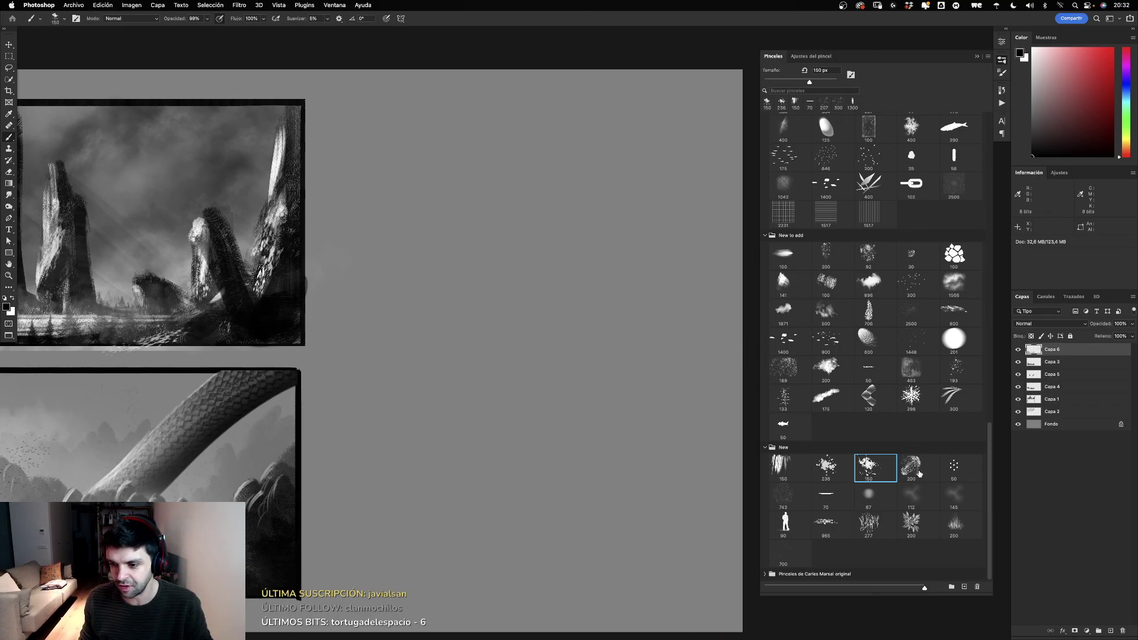
Step: Test the 200 px brush with looping ribbon, diagonal and long curved strokes
click(911, 467)
drag(415, 323, 528, 127)
drag(475, 290, 584, 350)
drag(480, 338, 637, 140)
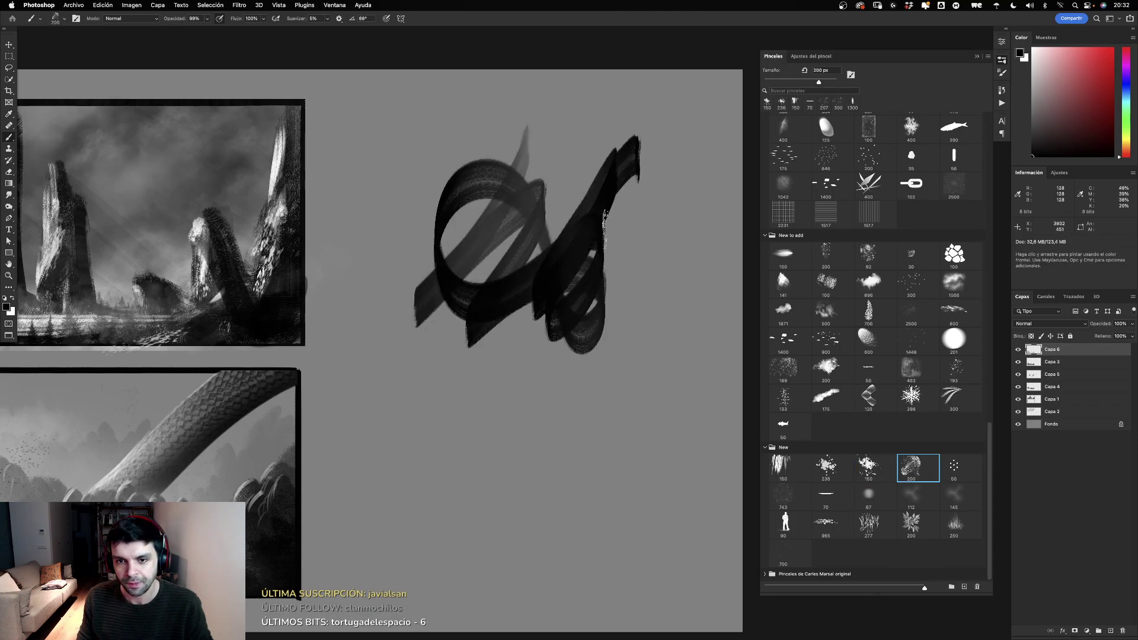
drag(555, 237, 682, 380)
drag(673, 181, 685, 374)
mouse_move(457, 451)
mouse_down()
mouse_move(572, 355)
mouse_move(667, 332)
mouse_up()
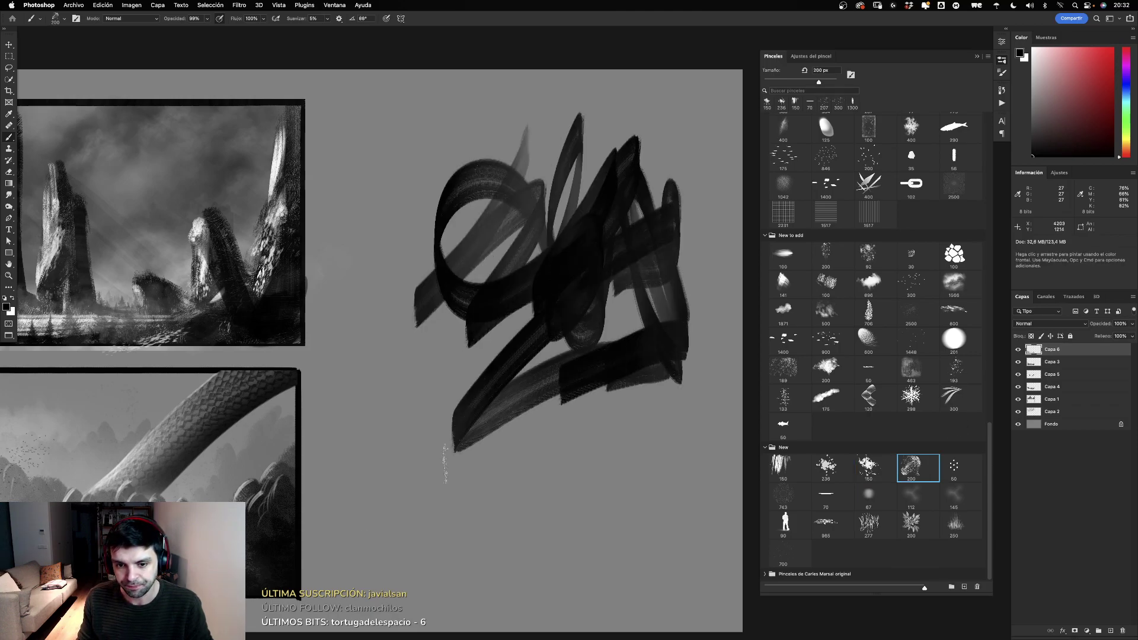
drag(563, 367, 323, 605)
key(Delete)
mouse_move(383, 216)
mouse_down()
mouse_move(546, 148)
mouse_move(474, 261)
mouse_move(521, 380)
mouse_up()
drag(661, 190, 569, 356)
mouse_move(649, 133)
mouse_down()
mouse_move(604, 326)
mouse_move(652, 507)
mouse_up()
Step: Clear the strokes and test the 50 px scattered-dot brush at 254 px and 120 px
key(Delete)
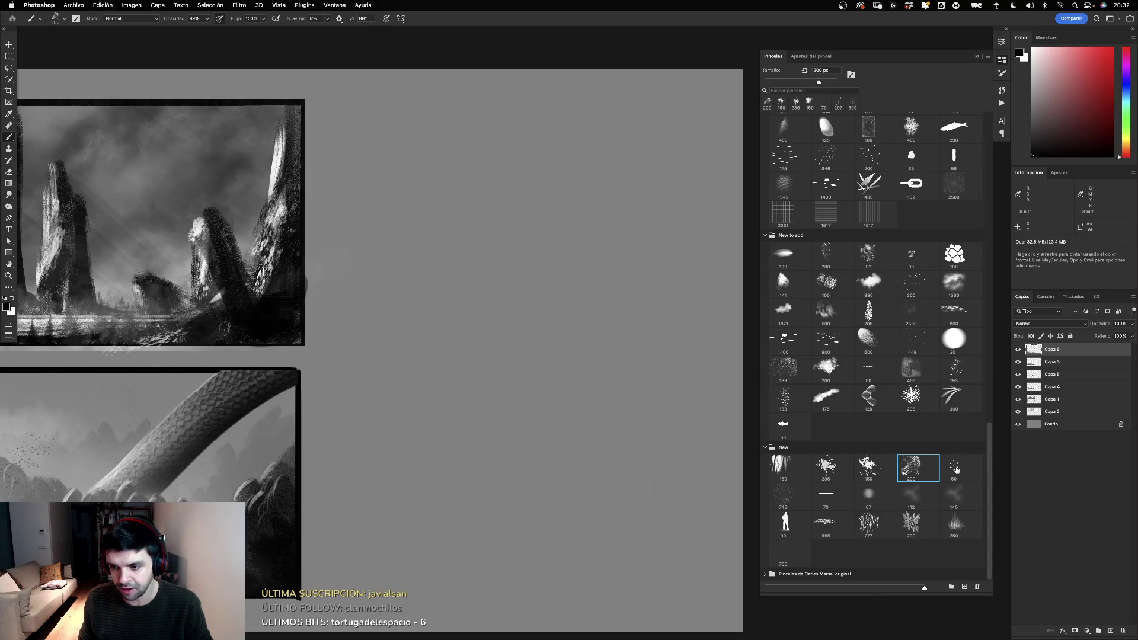
click(954, 467)
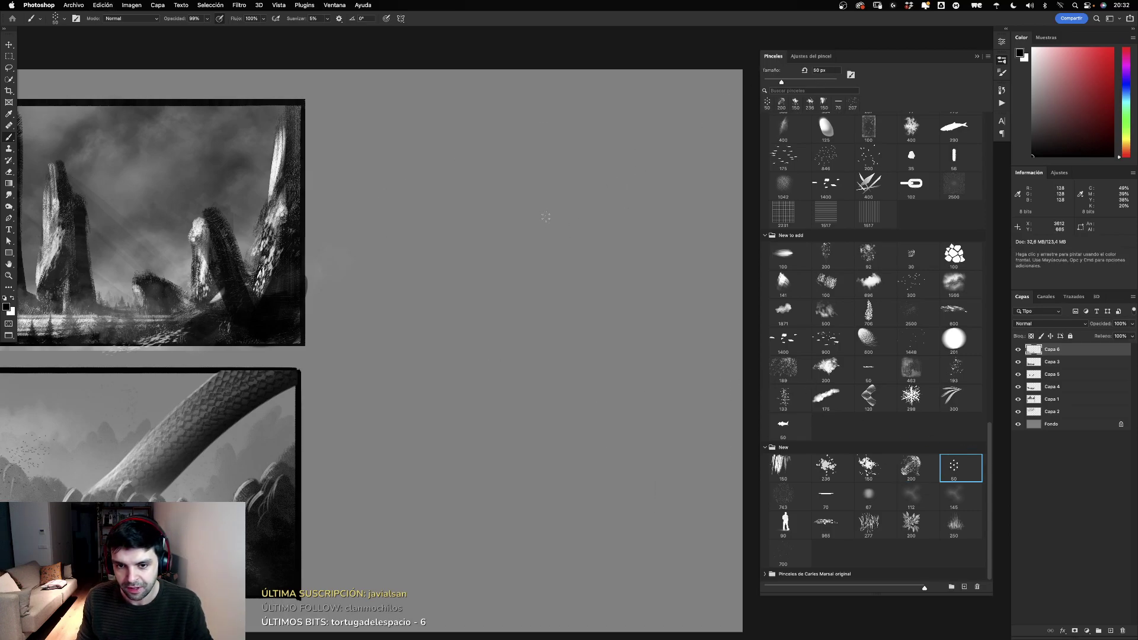
mouse_move(616, 130)
mouse_down()
mouse_move(444, 338)
mouse_move(474, 409)
mouse_move(548, 329)
mouse_move(570, 409)
mouse_move(661, 199)
mouse_up()
key(Delete)
drag(575, 238, 577, 228)
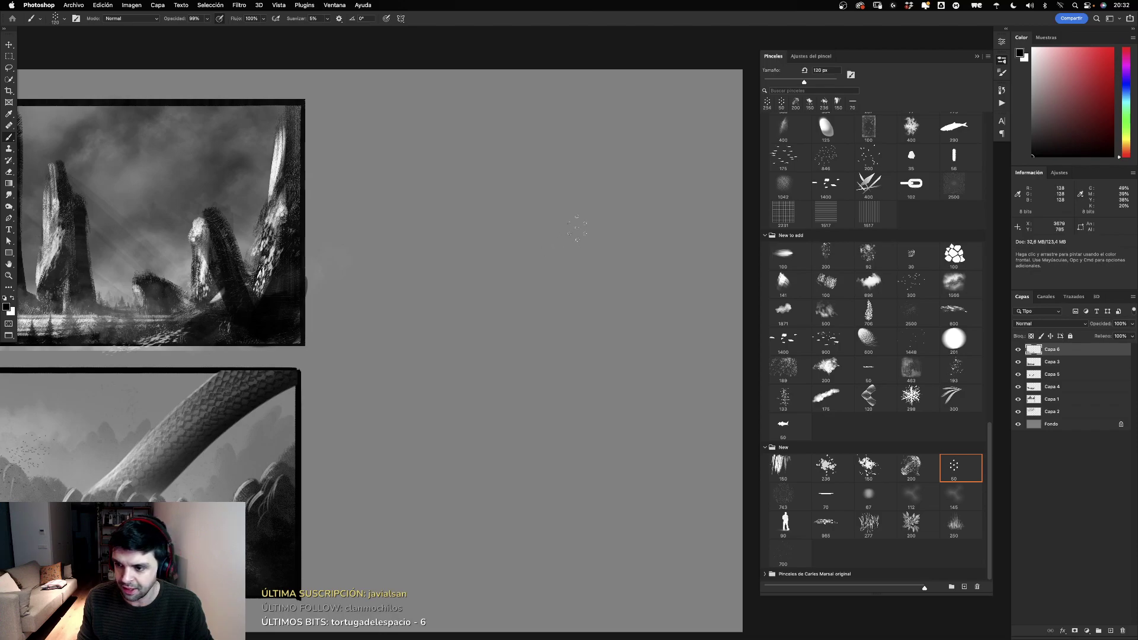
drag(467, 259, 542, 320)
key(Delete)
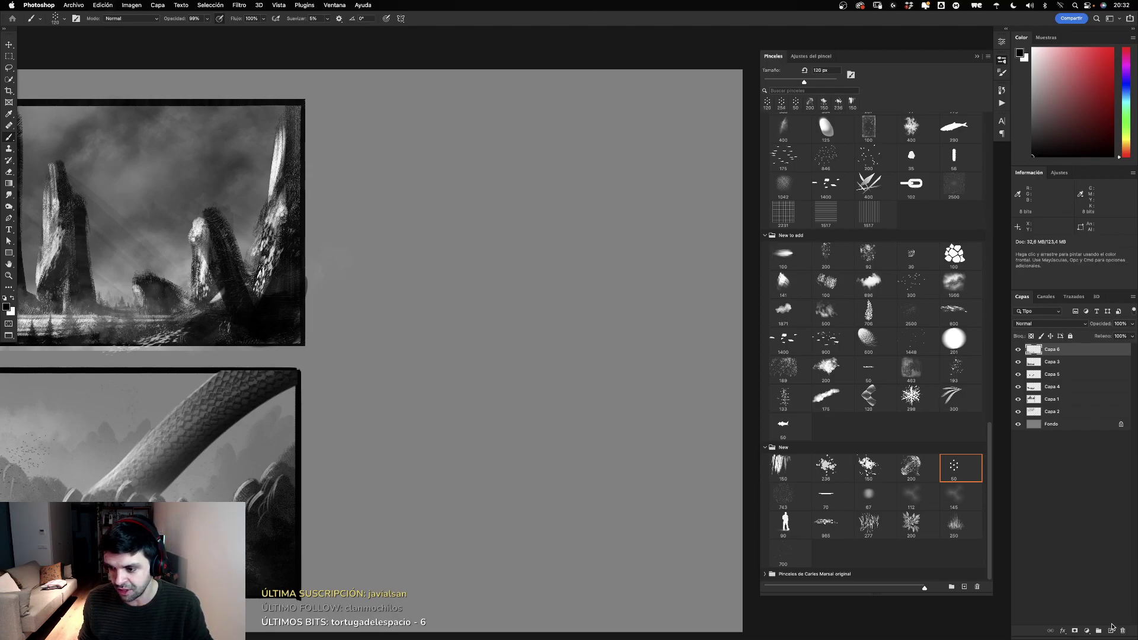
Step: Add new layer Capa 7 and paint a diagonal band of scattered dots, then undo it
click(1112, 629)
drag(513, 216, 608, 137)
mouse_move(427, 311)
mouse_down()
mouse_move(587, 195)
mouse_move(613, 157)
mouse_move(628, 261)
mouse_move(611, 141)
mouse_up()
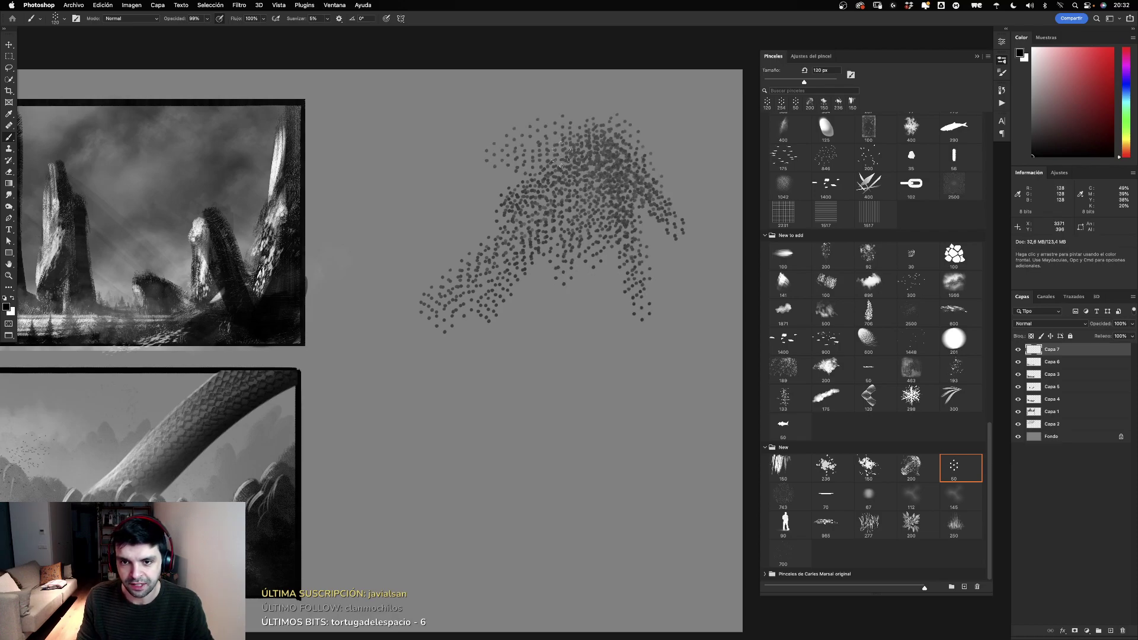
drag(501, 129, 518, 115)
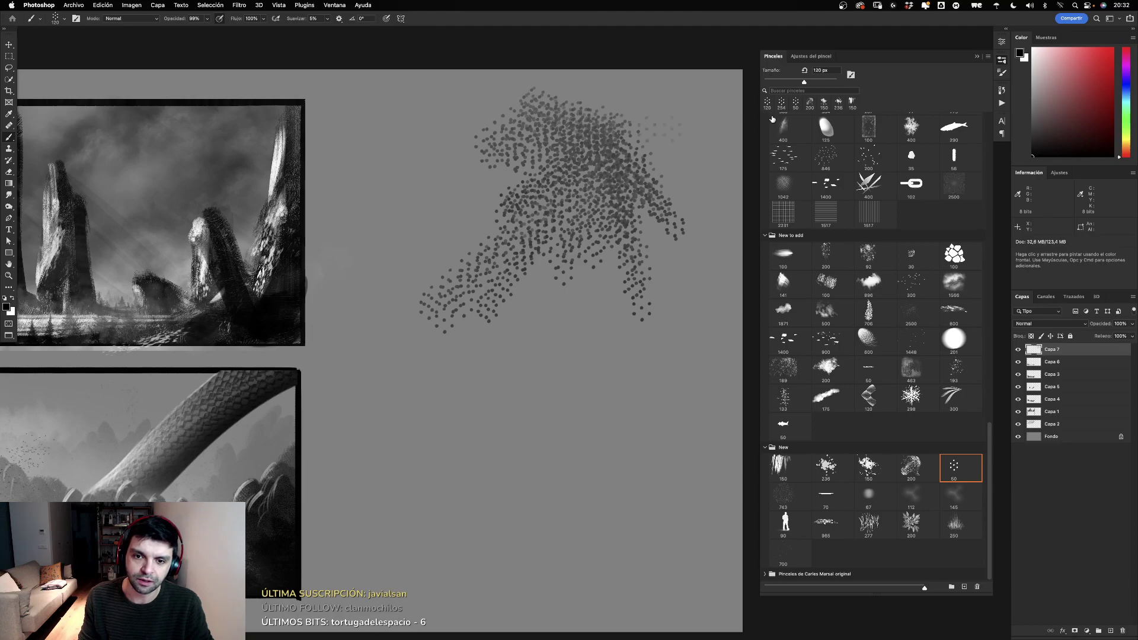
key(BackSpace)
Step: Test large scatter-dot strokes at about 476 px, undo them, and select the 100 px brush
key(BackSpace)
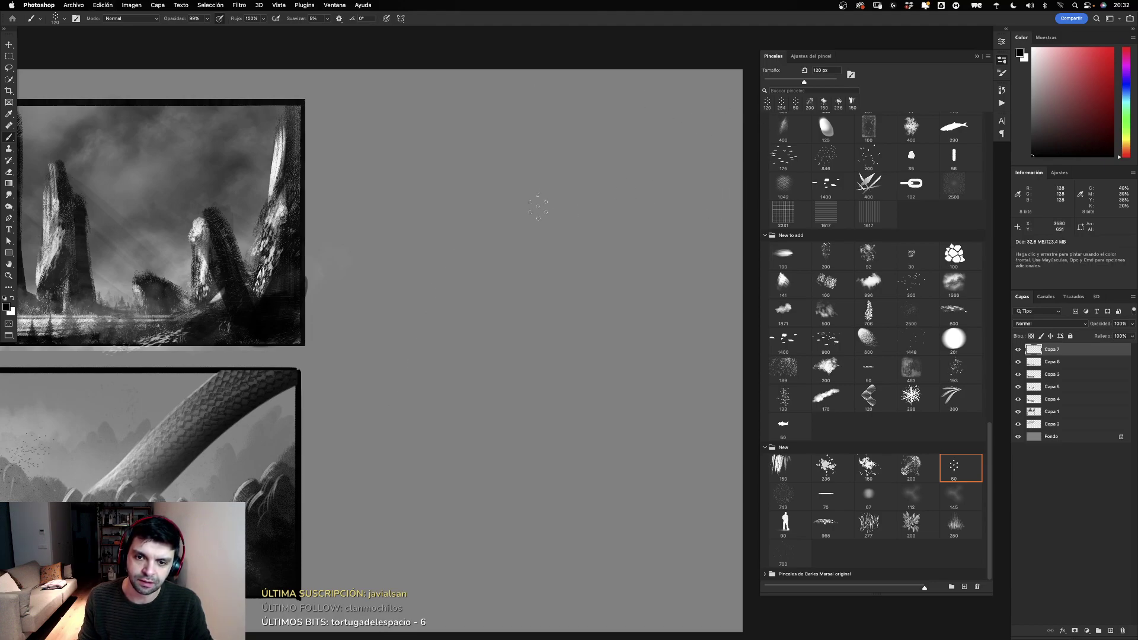
drag(649, 83, 522, 545)
key(BackSpace)
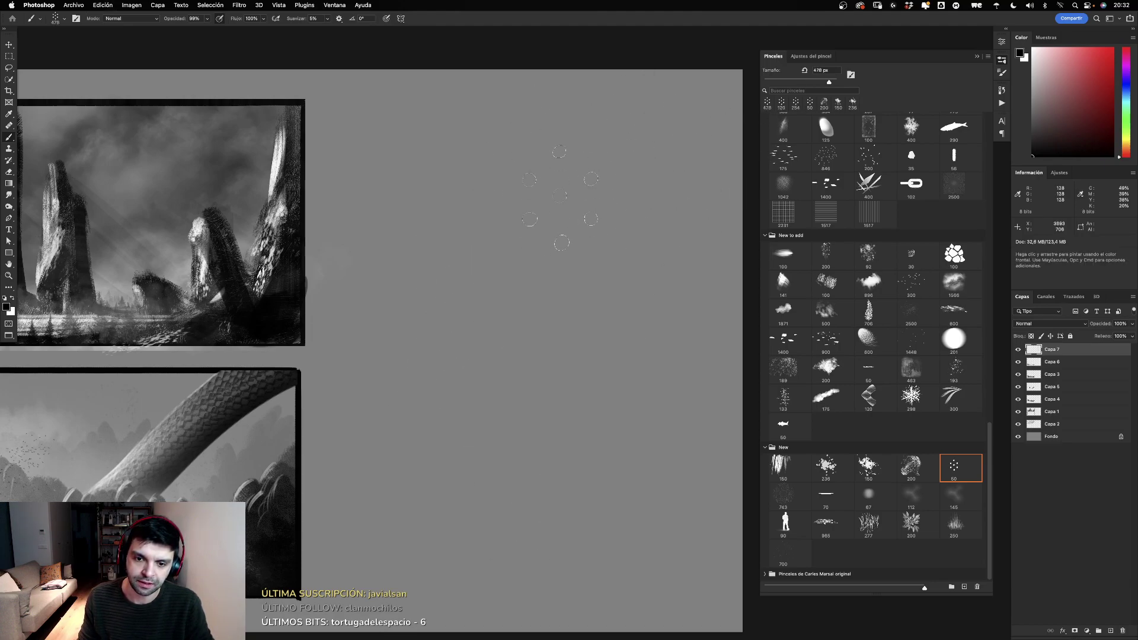
drag(585, 148, 410, 522)
key(BackSpace)
drag(550, 168, 430, 442)
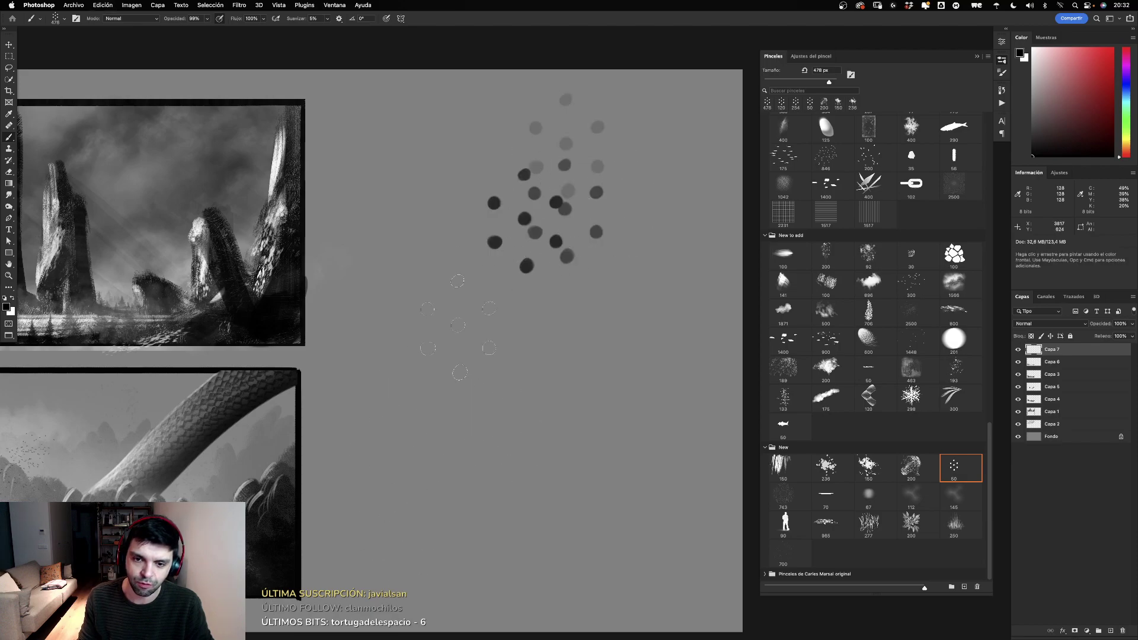
key(BackSpace)
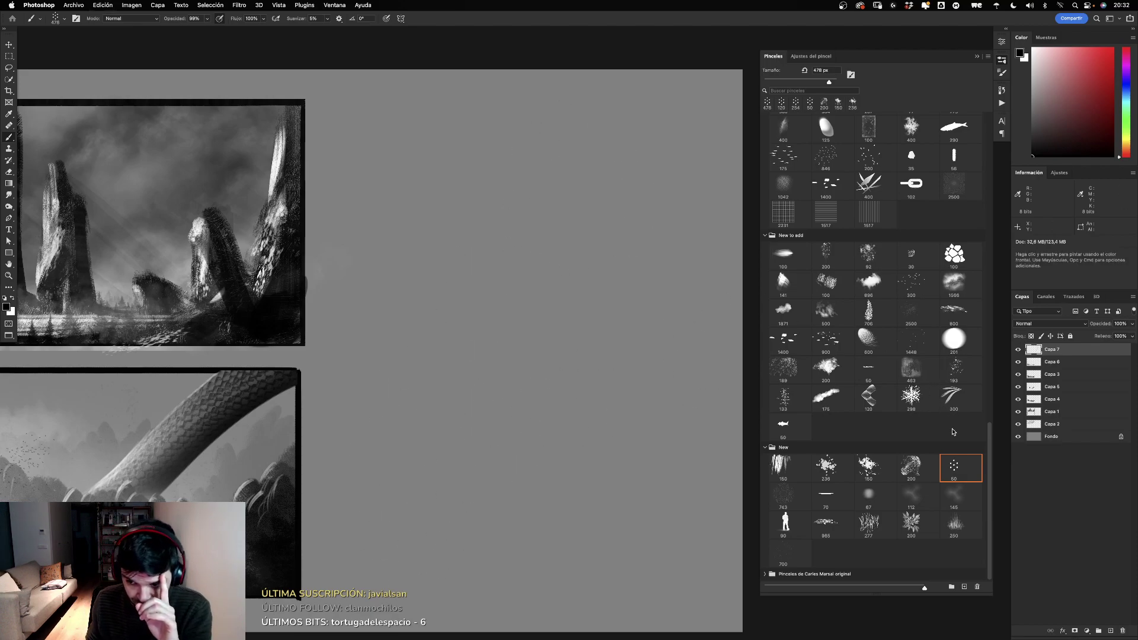
drag(988, 455, 989, 361)
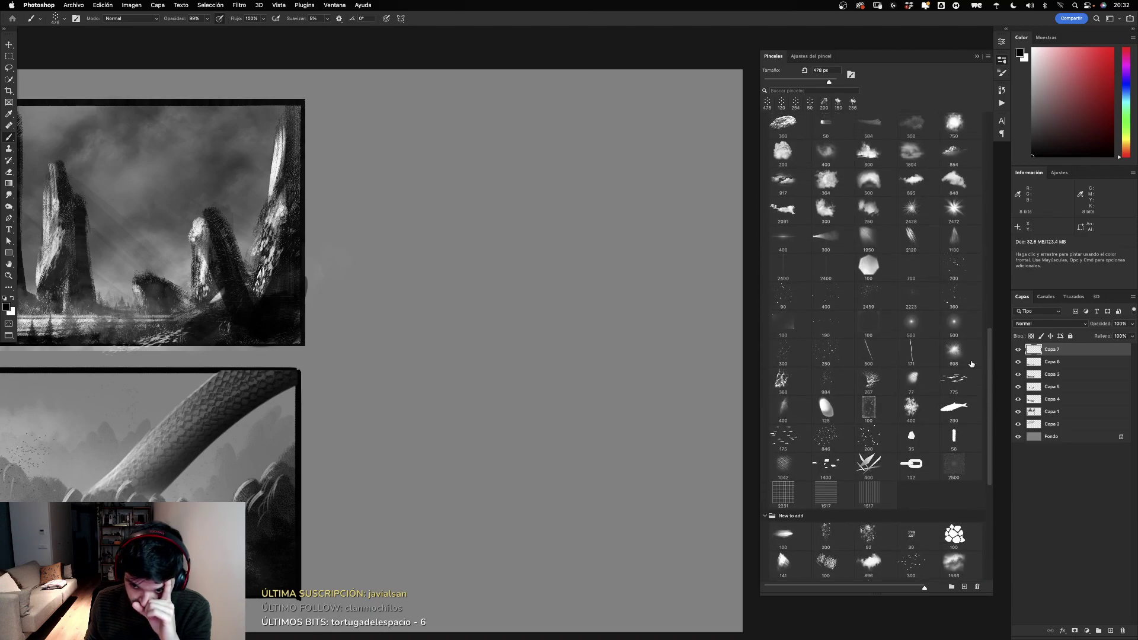
click(889, 412)
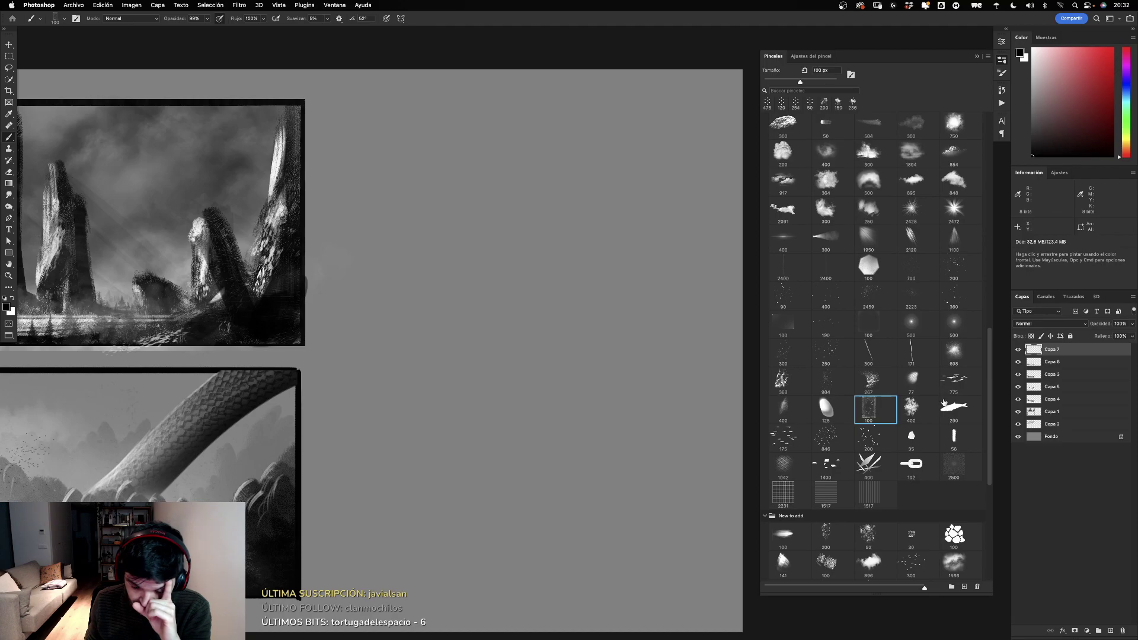
Step: Fill a tall rectangle beside the sketches with black and set up a white textured brush
key(m)
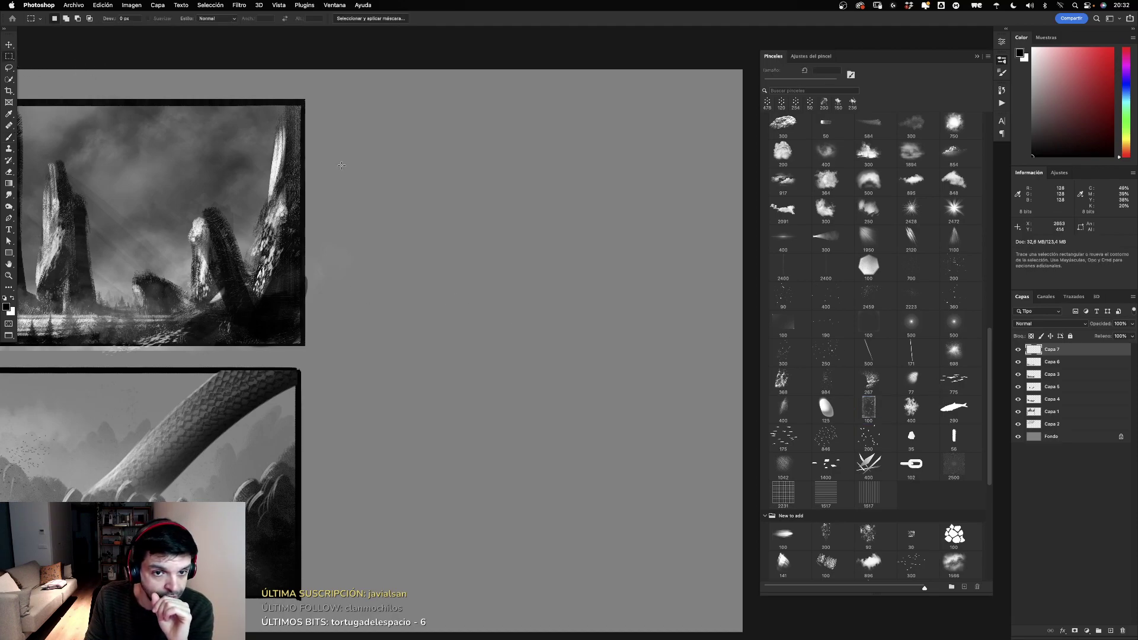
drag(376, 115, 687, 539)
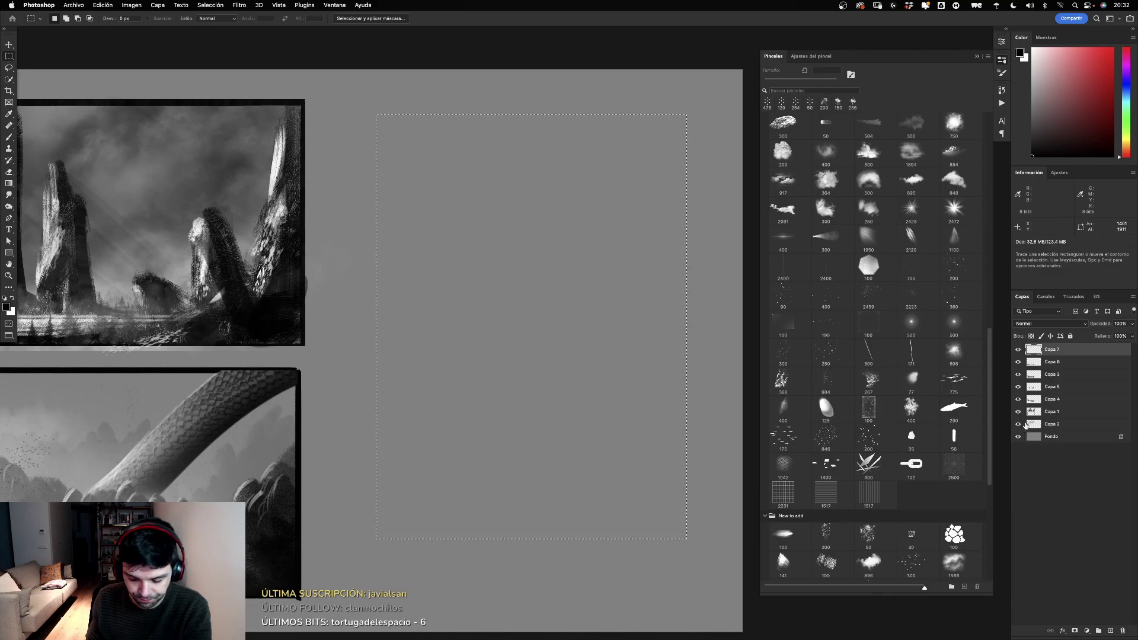
key(alt+BackSpace)
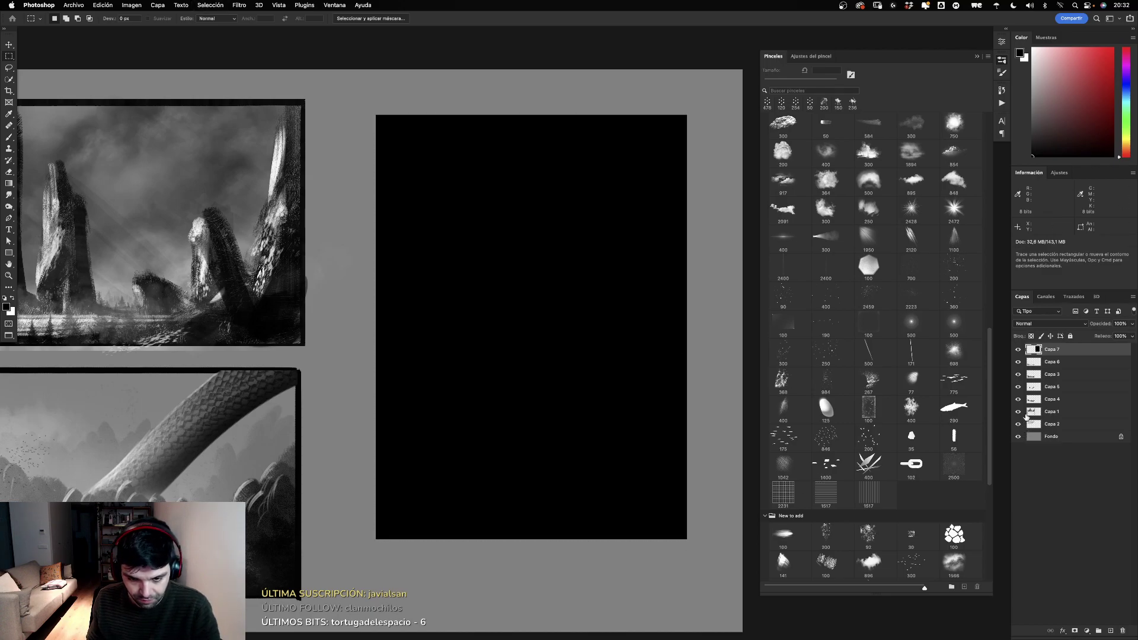
click(869, 408)
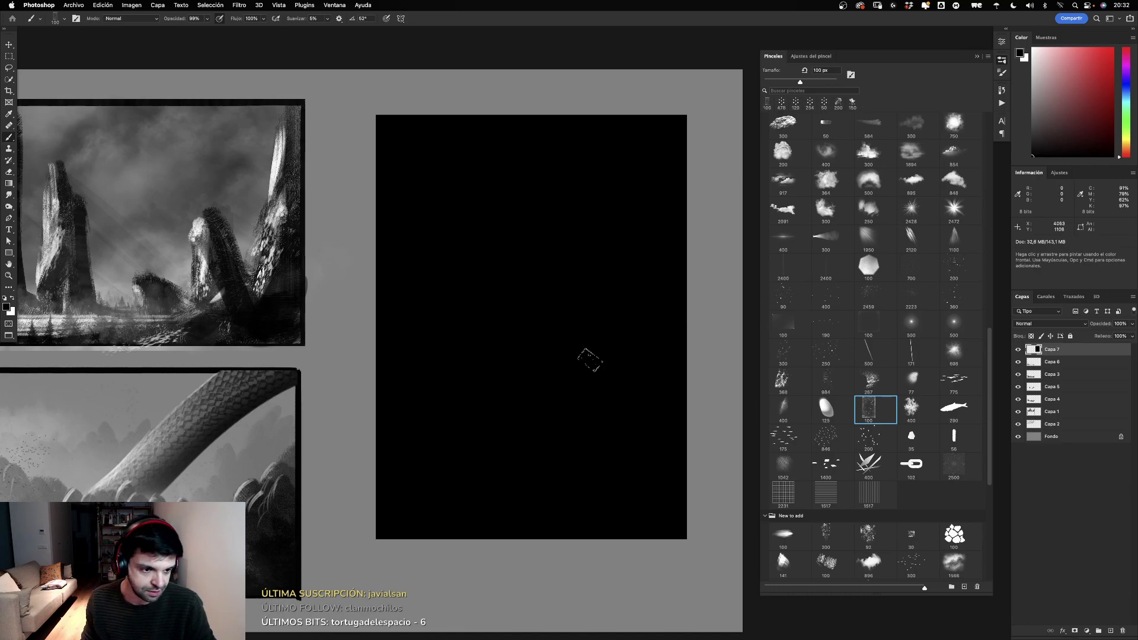
key(x)
Step: Paint white smoky upward strokes on the black panel with the brush at about 305 px
drag(513, 304, 508, 509)
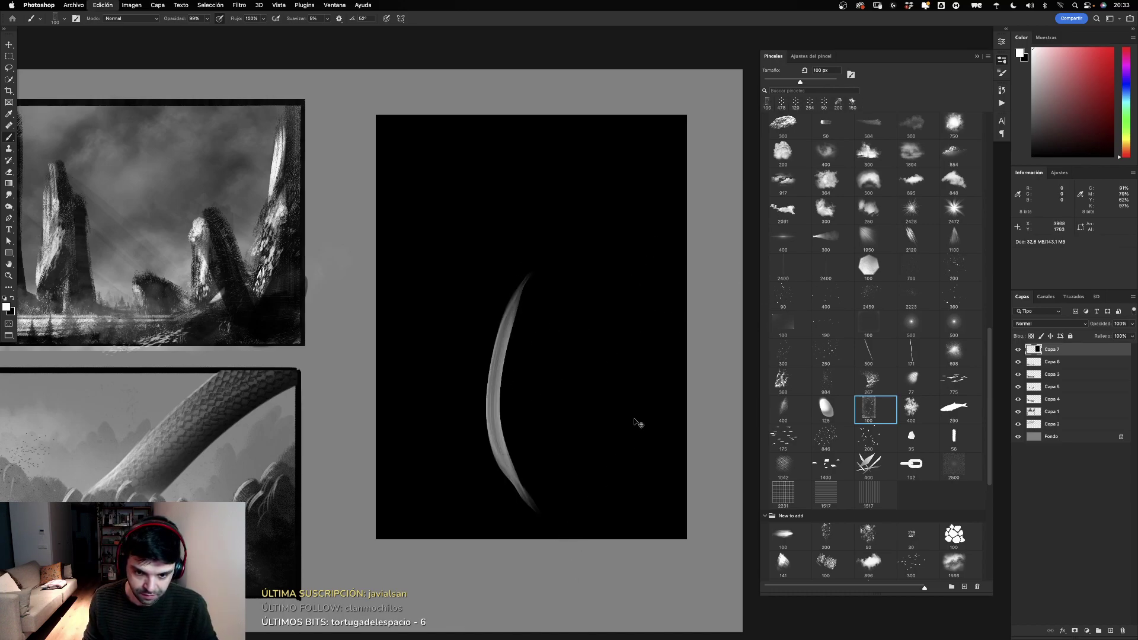
key(ctrl+z)
drag(528, 386, 534, 386)
mouse_move(539, 479)
mouse_down()
mouse_move(543, 383)
mouse_move(581, 249)
mouse_up()
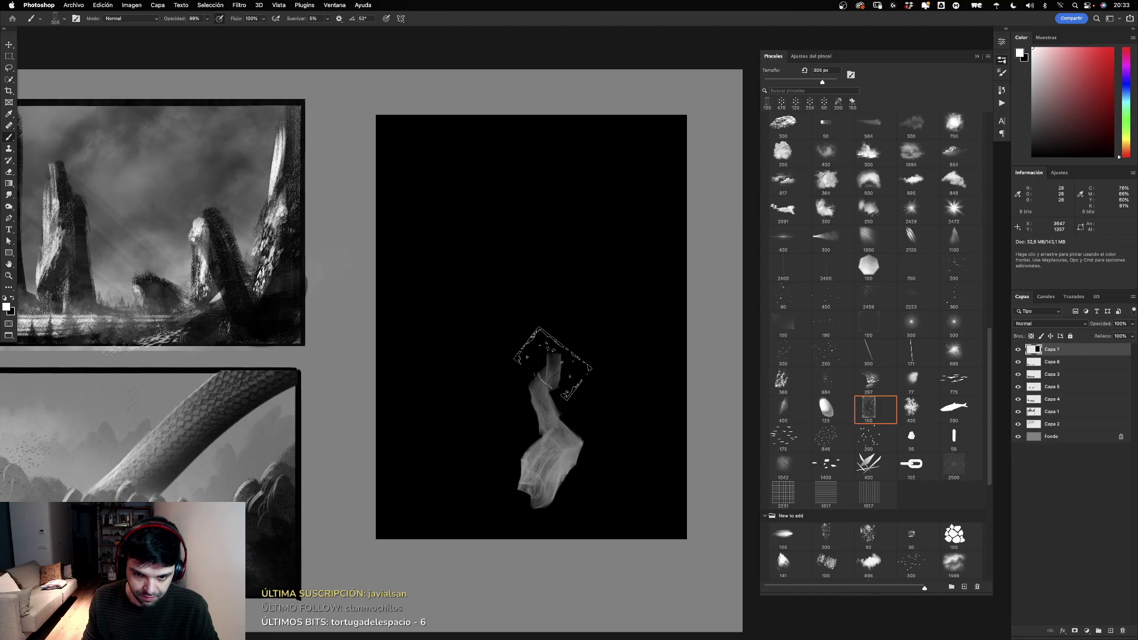
mouse_move(525, 463)
mouse_down()
mouse_move(516, 350)
mouse_move(545, 190)
mouse_up()
mouse_move(531, 492)
mouse_down()
mouse_move(495, 414)
mouse_move(542, 202)
mouse_up()
key(ctrl+z)
Step: Build up the smoky flame with larger strokes at about 452 px, undoing unwanted ones
key(bracketright)
key(bracketright)
key(bracketright)
mouse_move(487, 495)
mouse_down()
mouse_move(516, 380)
mouse_move(531, 190)
mouse_up()
drag(572, 415, 558, 133)
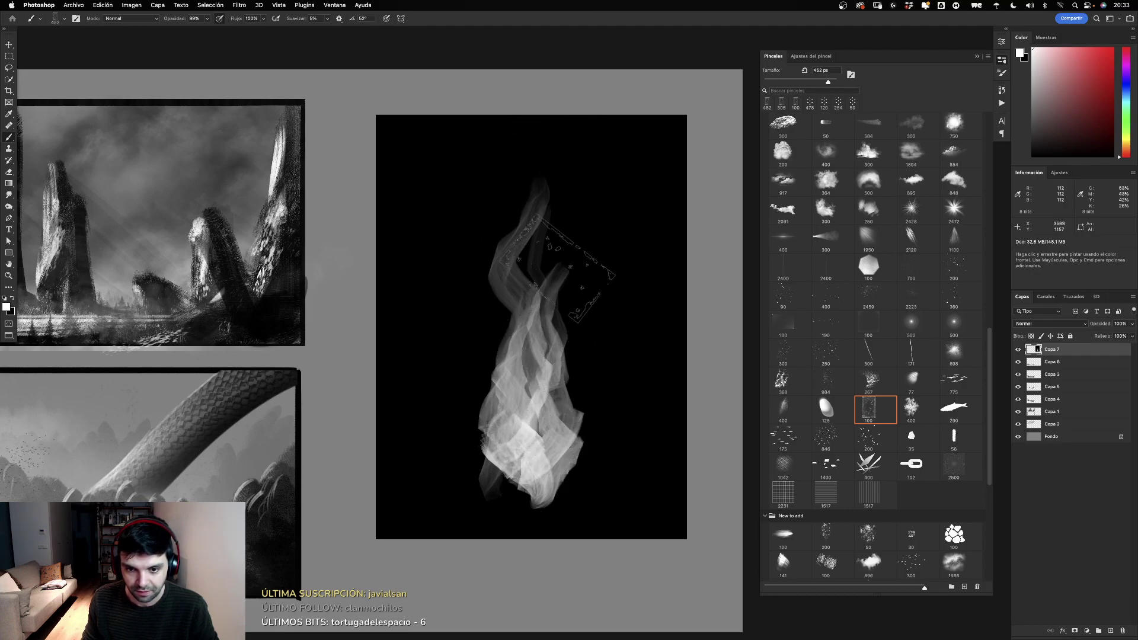
drag(554, 510, 626, 204)
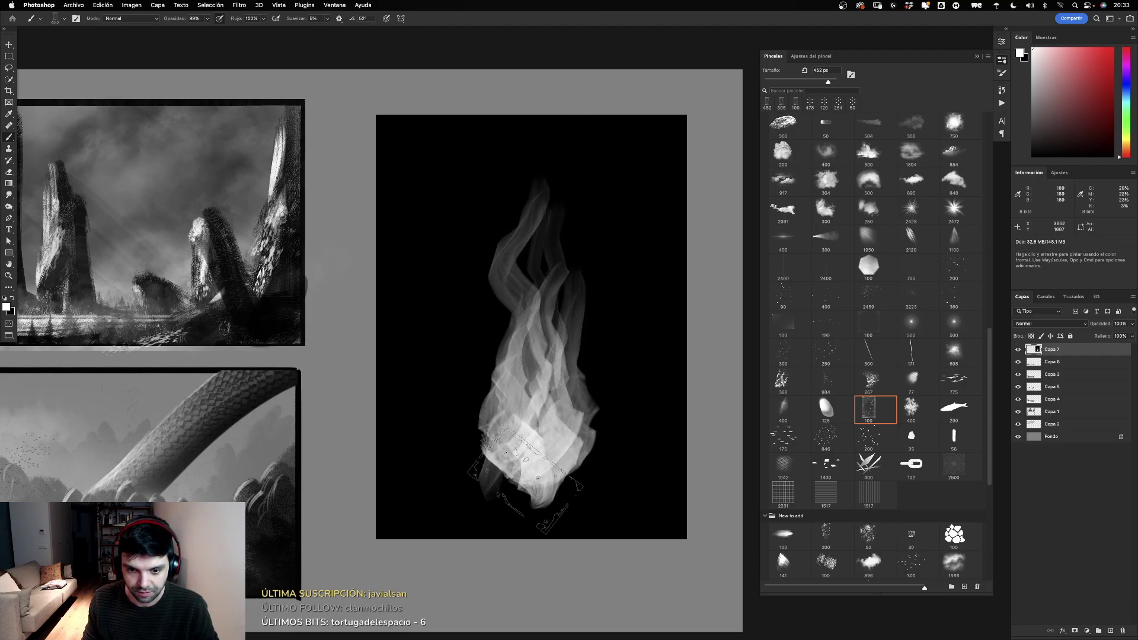
drag(501, 469, 471, 231)
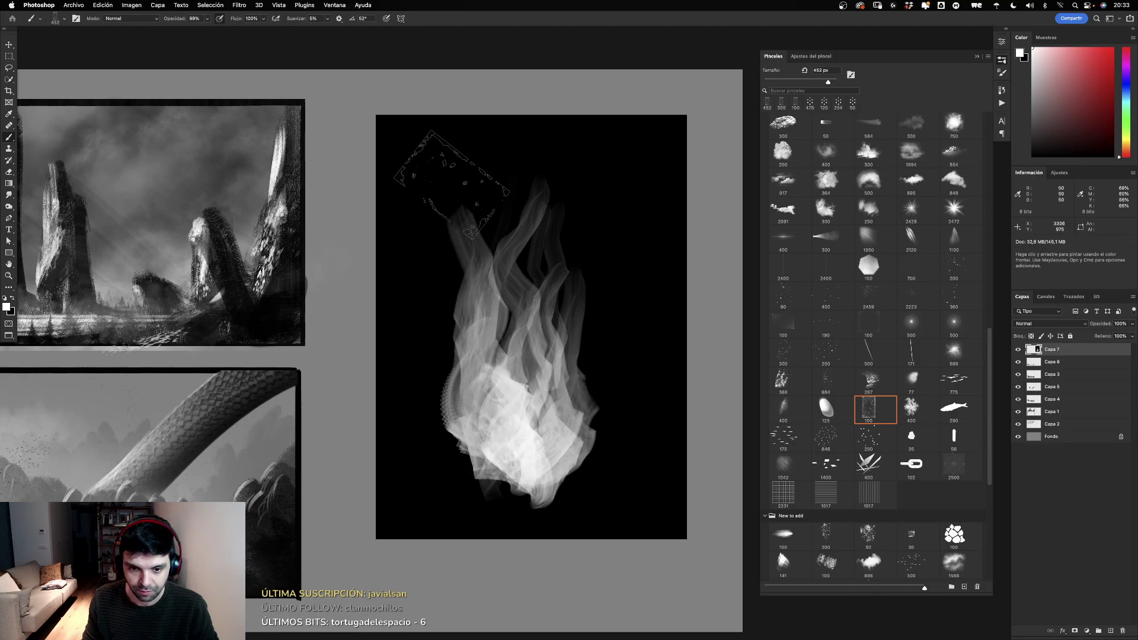
key(ctrl+z)
key(ctrl+z)
mouse_move(504, 468)
mouse_down()
mouse_move(462, 323)
mouse_move(457, 172)
mouse_up()
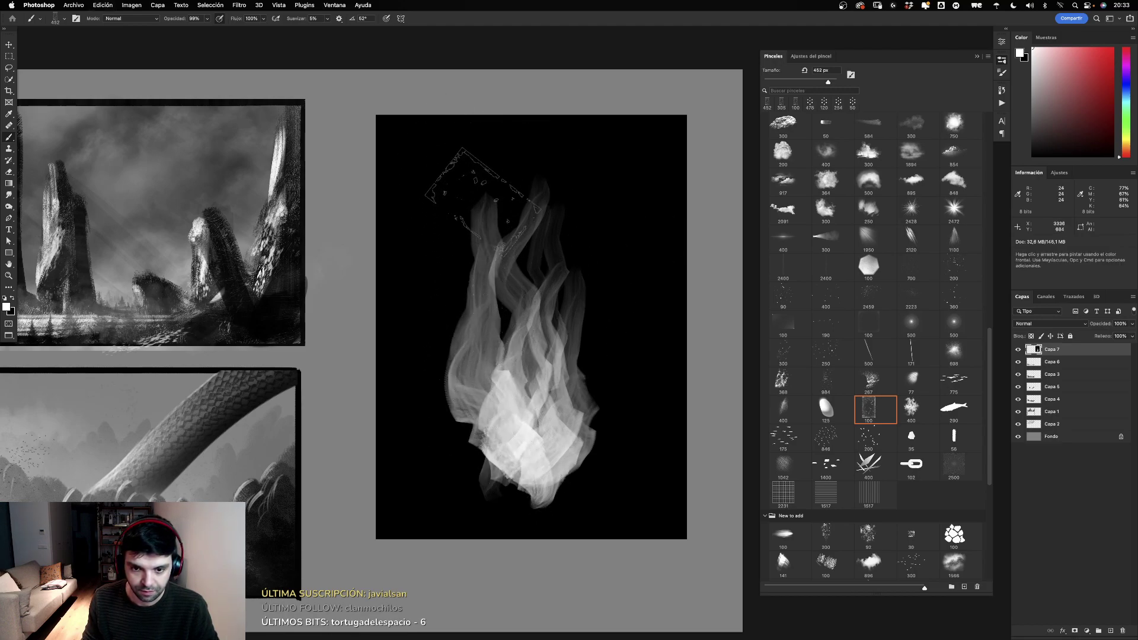
Step: Undo the old flame and repaint wispy smoke strokes rising from the panel's lower middle
key(ctrl+z)
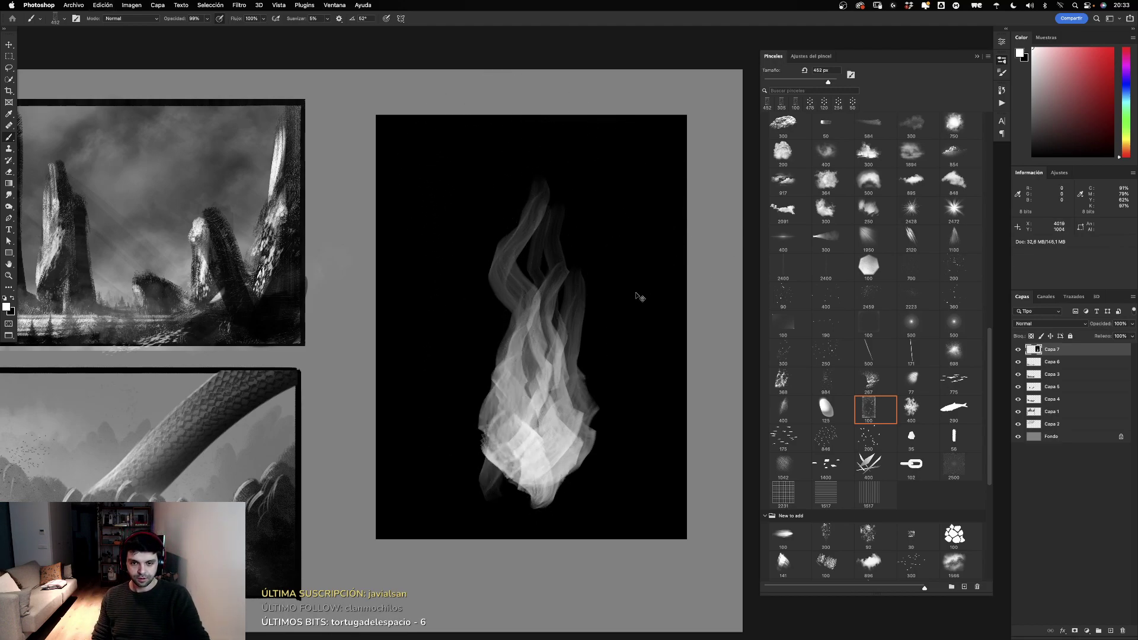
key(ctrl+z)
key(ctrl+z)
key(ctrl+z)
key(ctrl+z)
key(ctrl+z)
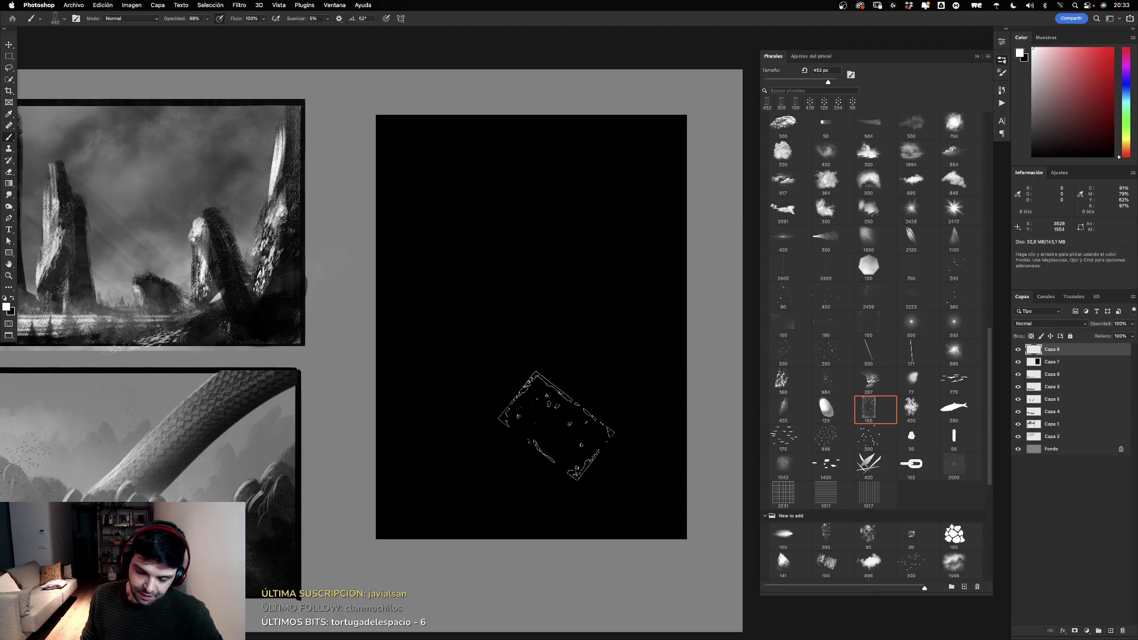
drag(521, 471, 587, 160)
mouse_move(492, 451)
mouse_down()
mouse_move(543, 252)
mouse_move(515, 148)
mouse_up()
drag(566, 504, 492, 338)
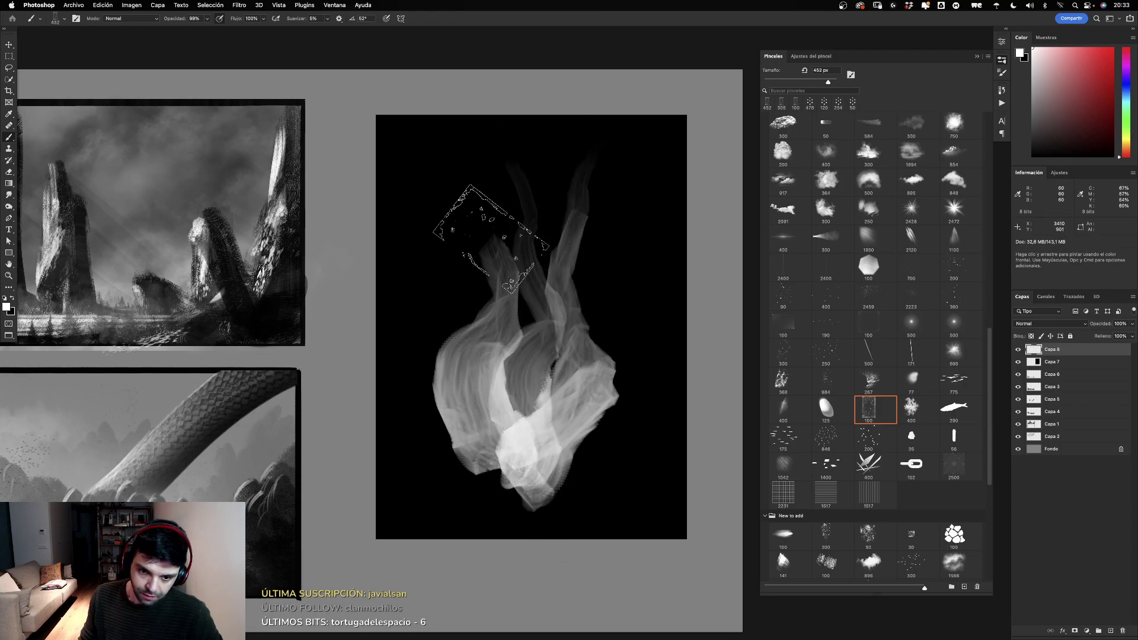
key(super+z)
drag(507, 456, 519, 251)
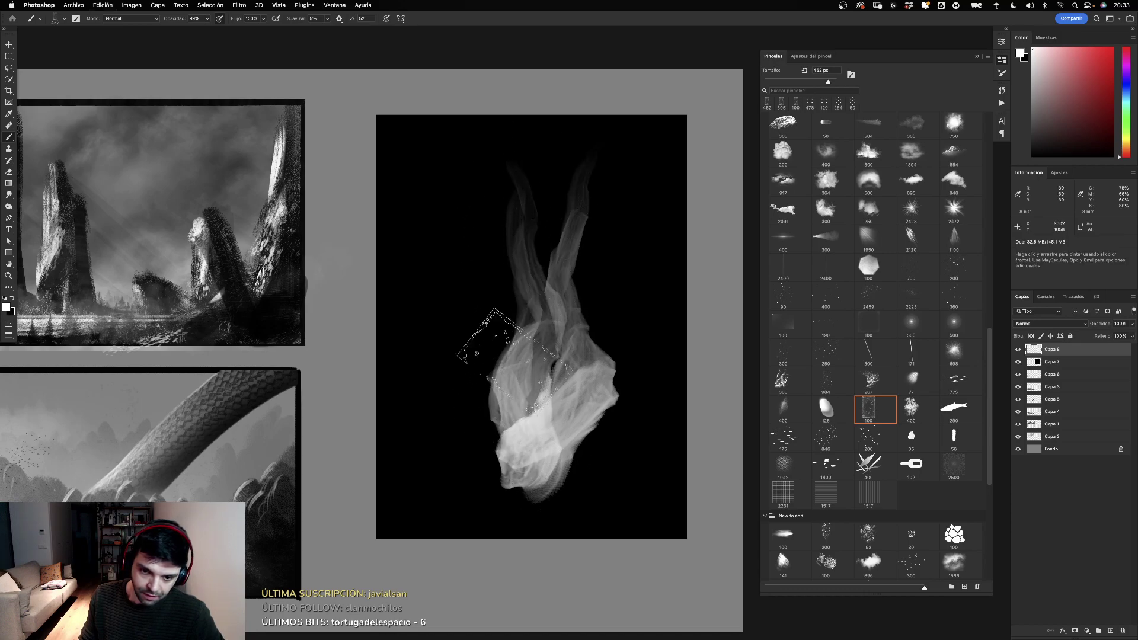
Step: Extend the smoke taller with soft upward strokes at about 175 px and 333 px
drag(534, 308, 498, 308)
mouse_move(498, 376)
mouse_down()
mouse_move(521, 282)
mouse_move(527, 178)
mouse_up()
drag(551, 488, 546, 160)
drag(536, 415, 555, 415)
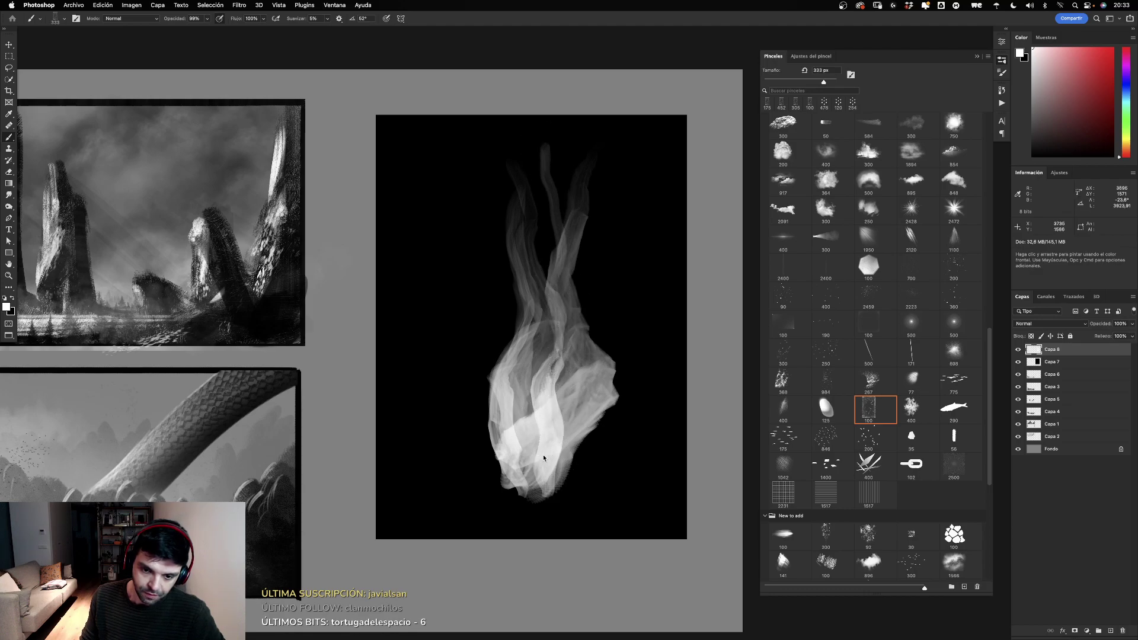
mouse_move(540, 469)
mouse_down()
mouse_move(528, 183)
mouse_move(540, 116)
mouse_up()
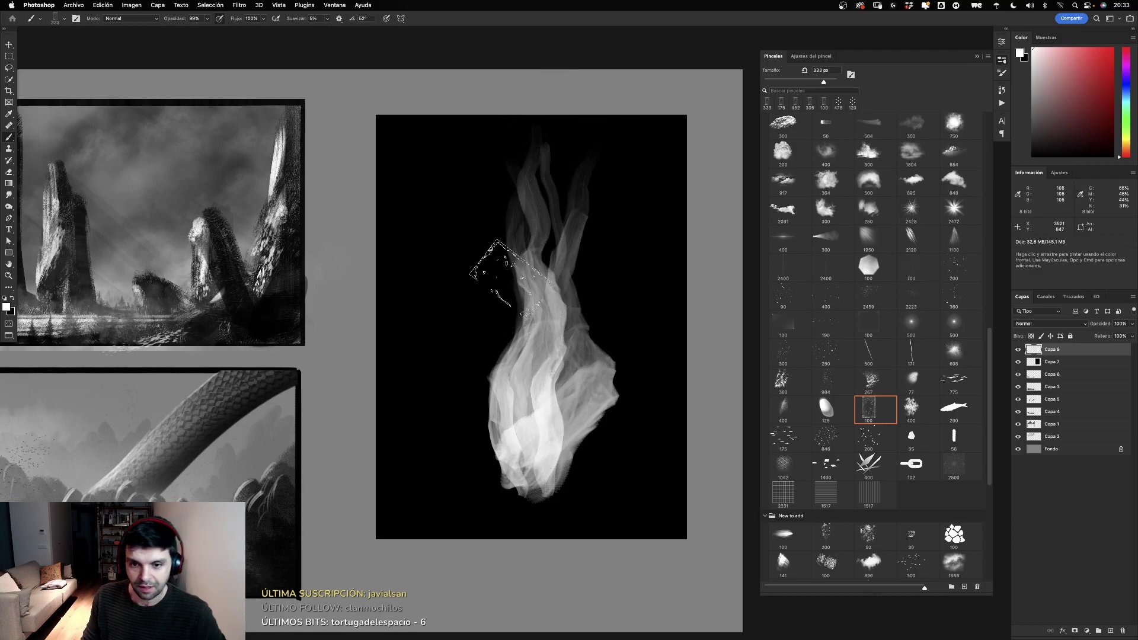
drag(483, 427, 498, 157)
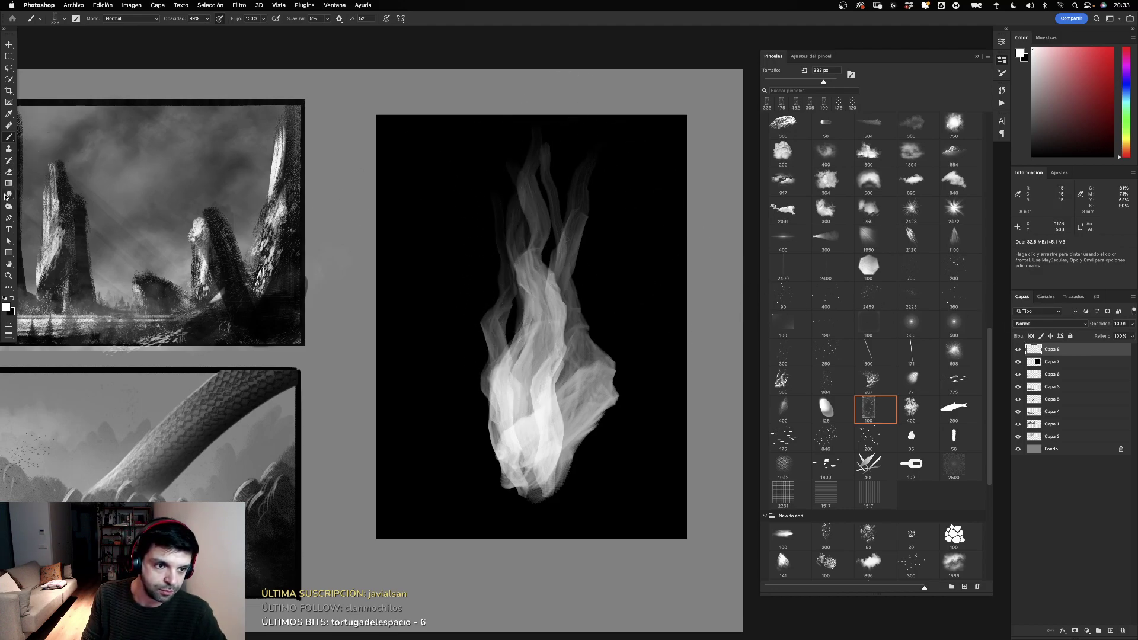
key(r)
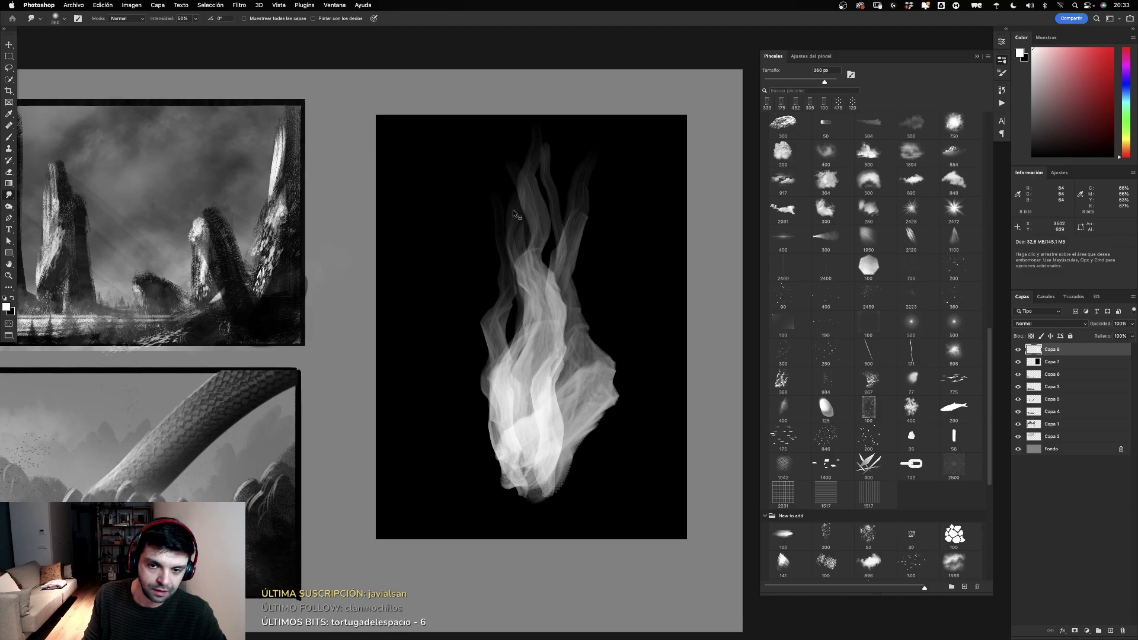
drag(514, 214, 549, 166)
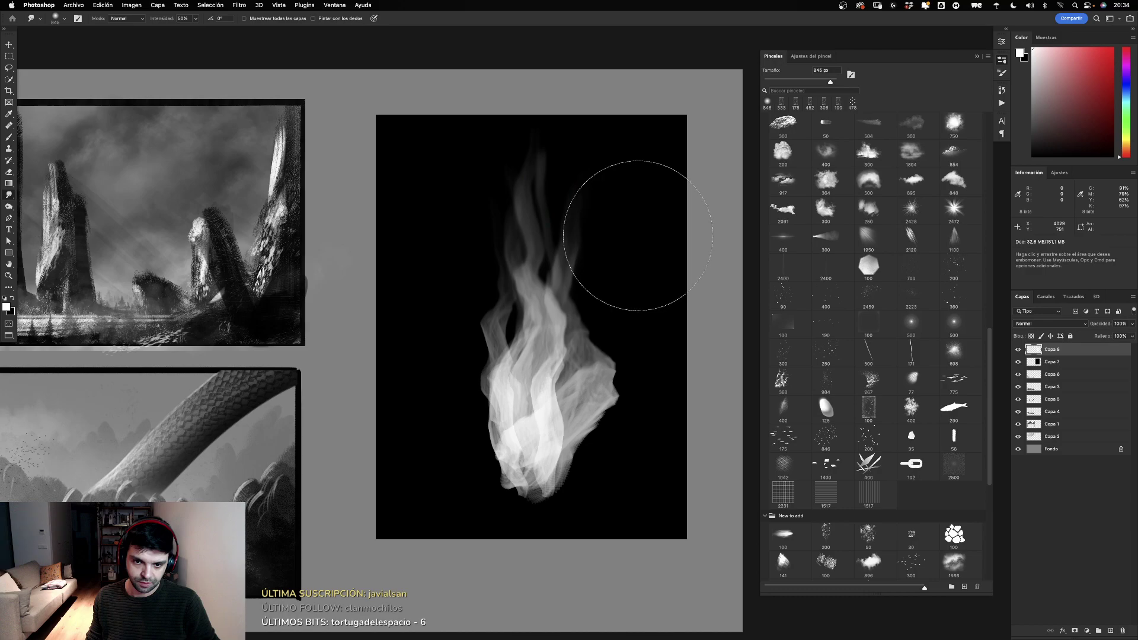
Step: Try the cloud brush at about 800 px and 1200 px with trial strokes, undoing each
key(b)
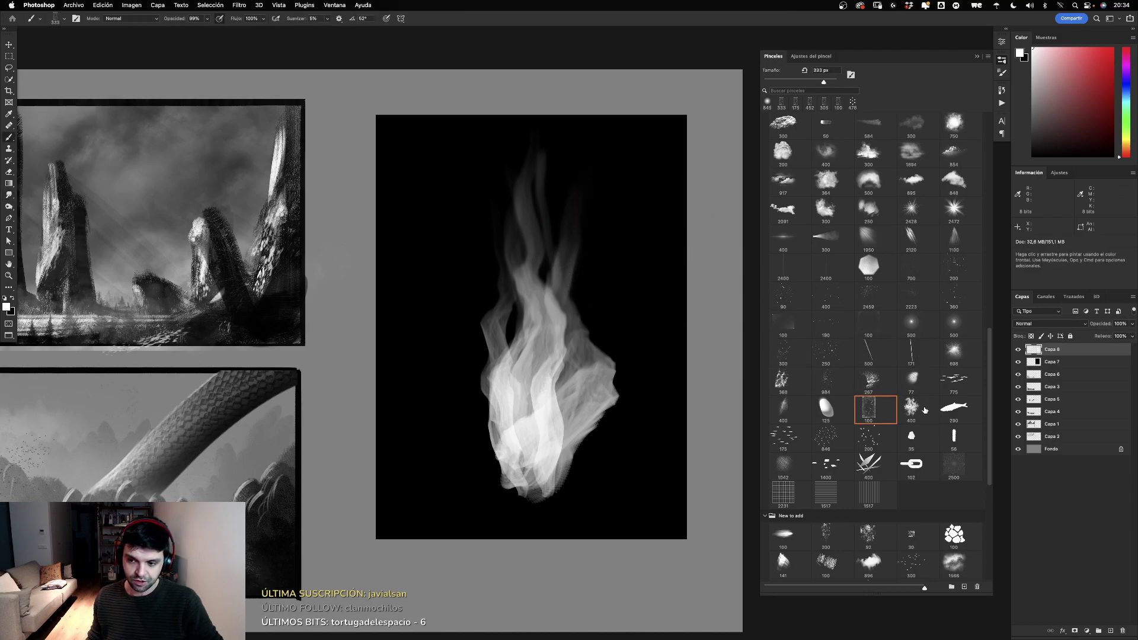
drag(560, 359, 599, 359)
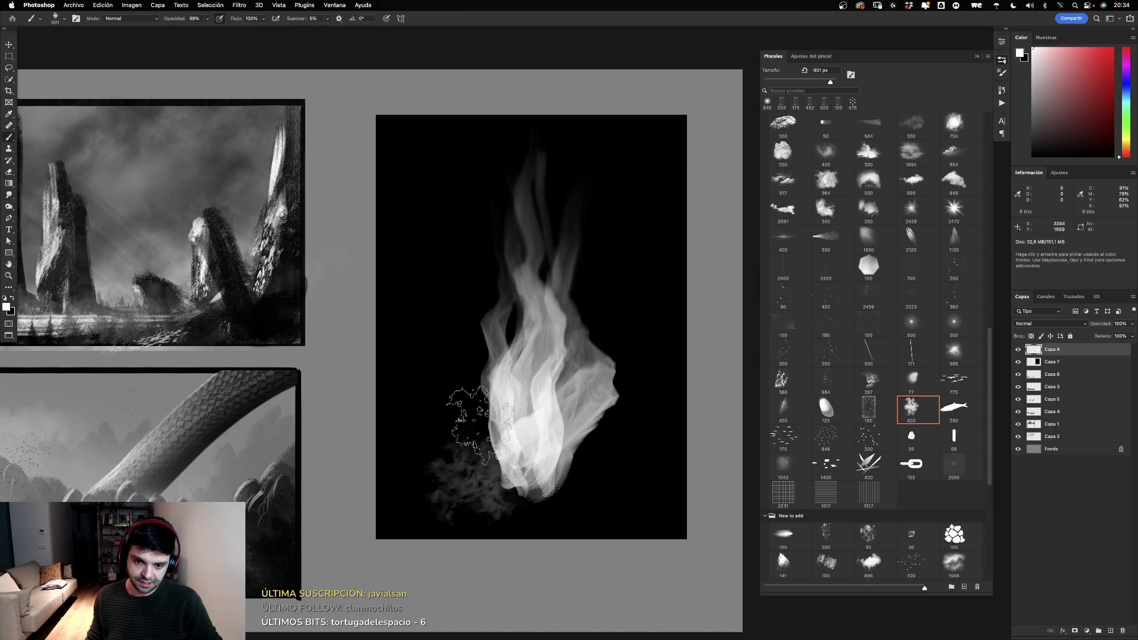
drag(418, 237, 426, 504)
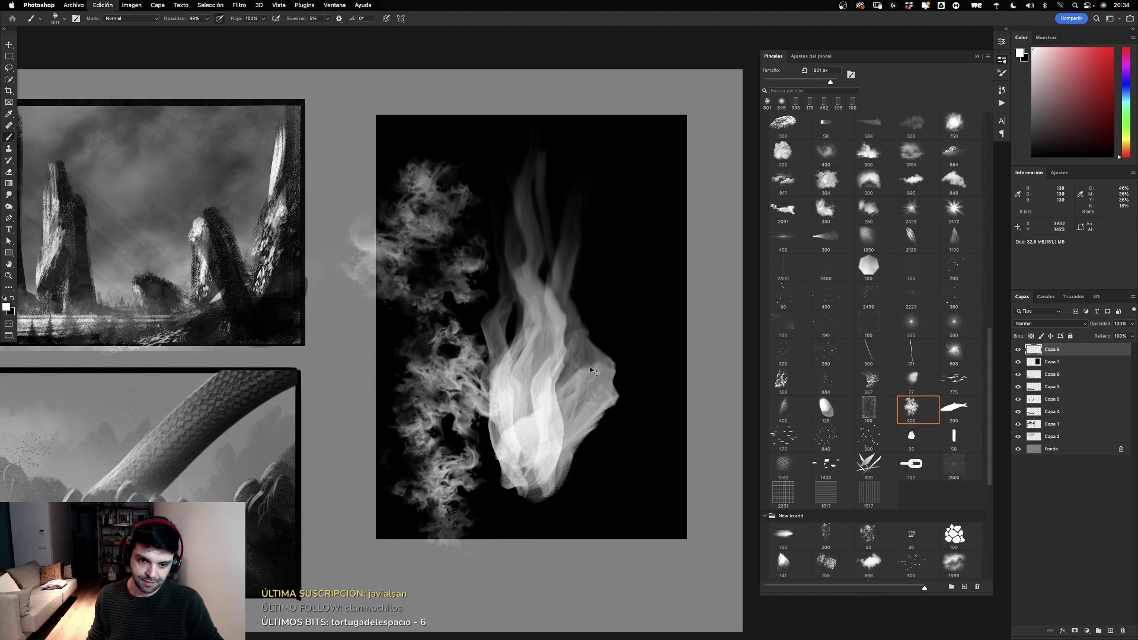
key(ctrl+z)
drag(528, 504, 522, 249)
key(ctrl+z)
drag(498, 510, 469, 308)
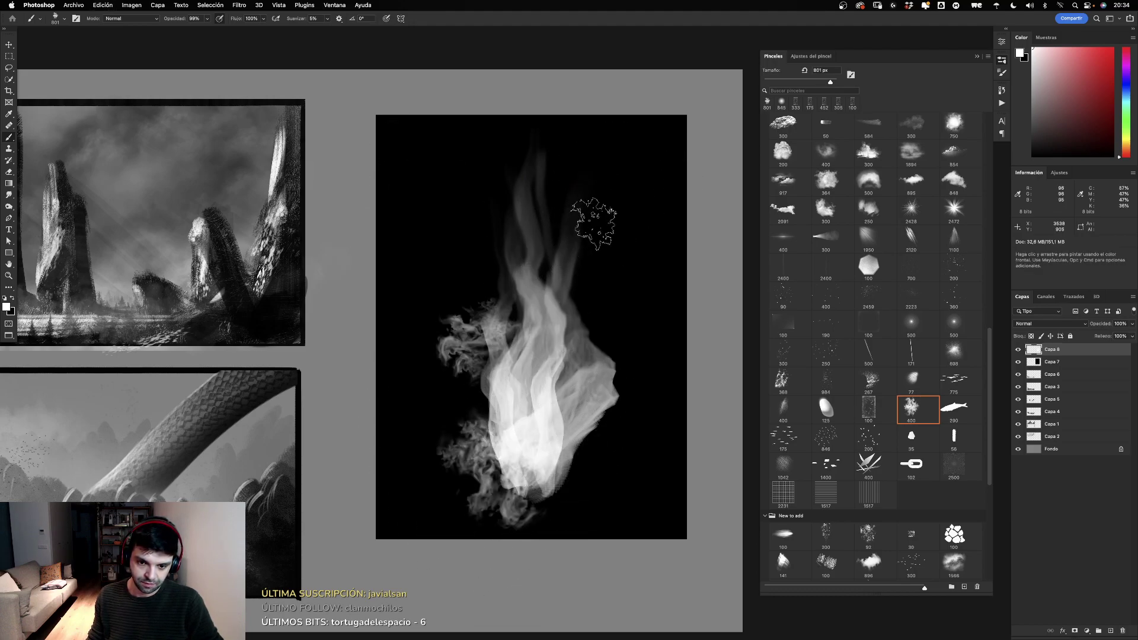
key(ctrl+z)
drag(521, 430, 614, 429)
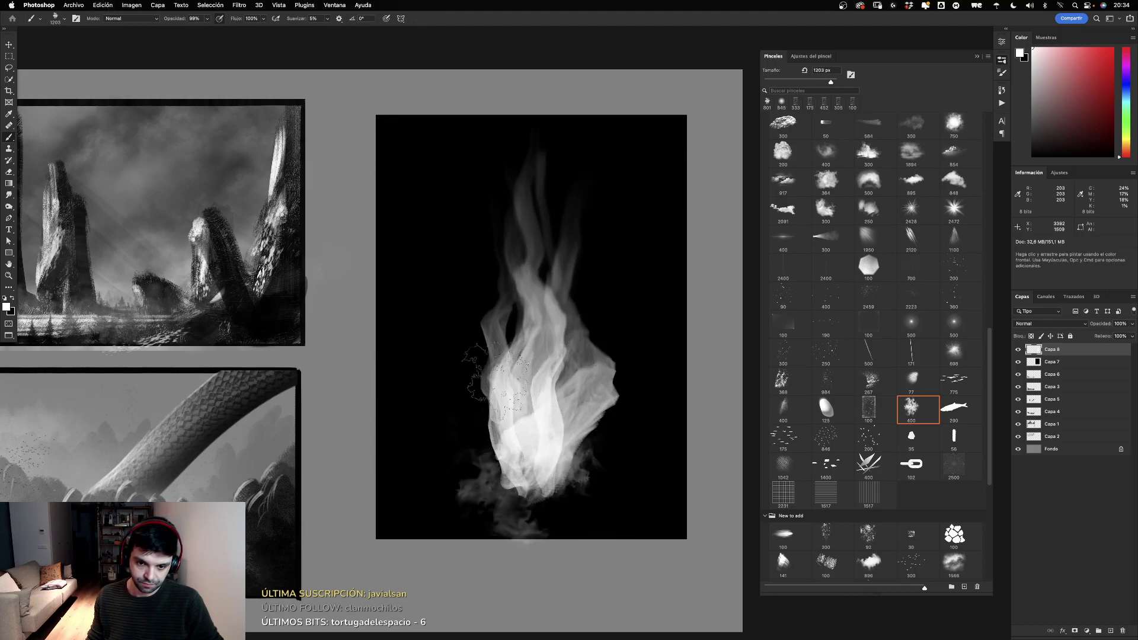
drag(522, 486, 593, 267)
key(ctrl+z)
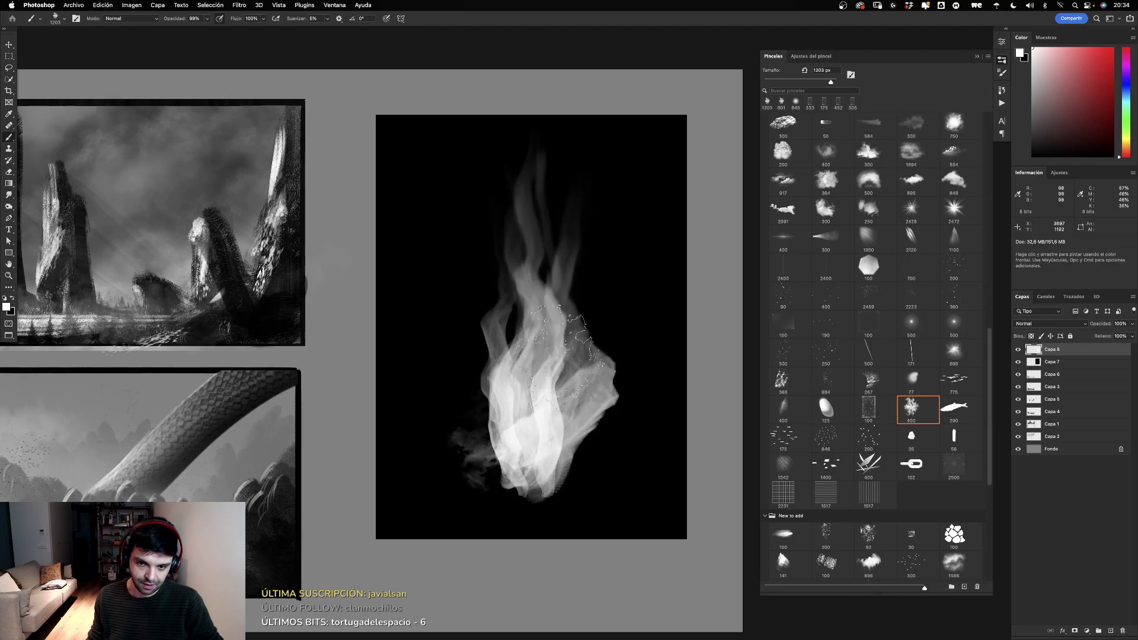
Step: Dab soft cloudy smoke around the flame's base and left edge, then reduce the brush to about 589 px
drag(474, 463, 522, 249)
key(ctrl+z)
mouse_move(486, 208)
mouse_down()
mouse_move(569, 228)
mouse_move(534, 356)
mouse_up()
key(ctrl+z)
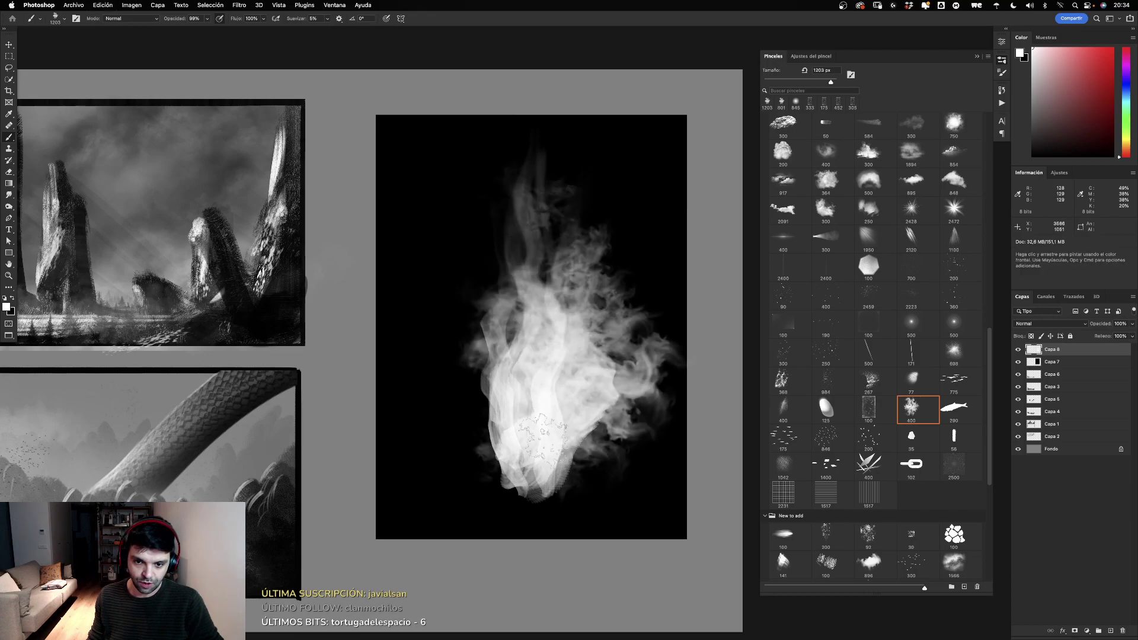
key(ctrl+z)
mouse_move(450, 355)
mouse_down()
mouse_move(536, 370)
mouse_move(492, 308)
mouse_up()
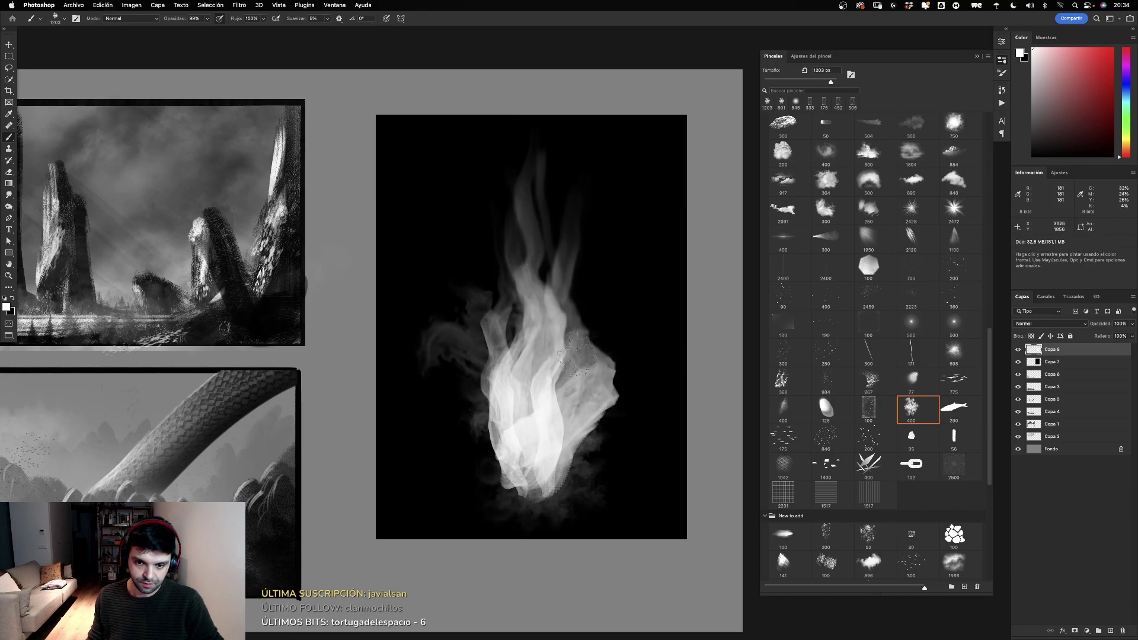
key(ctrl+z)
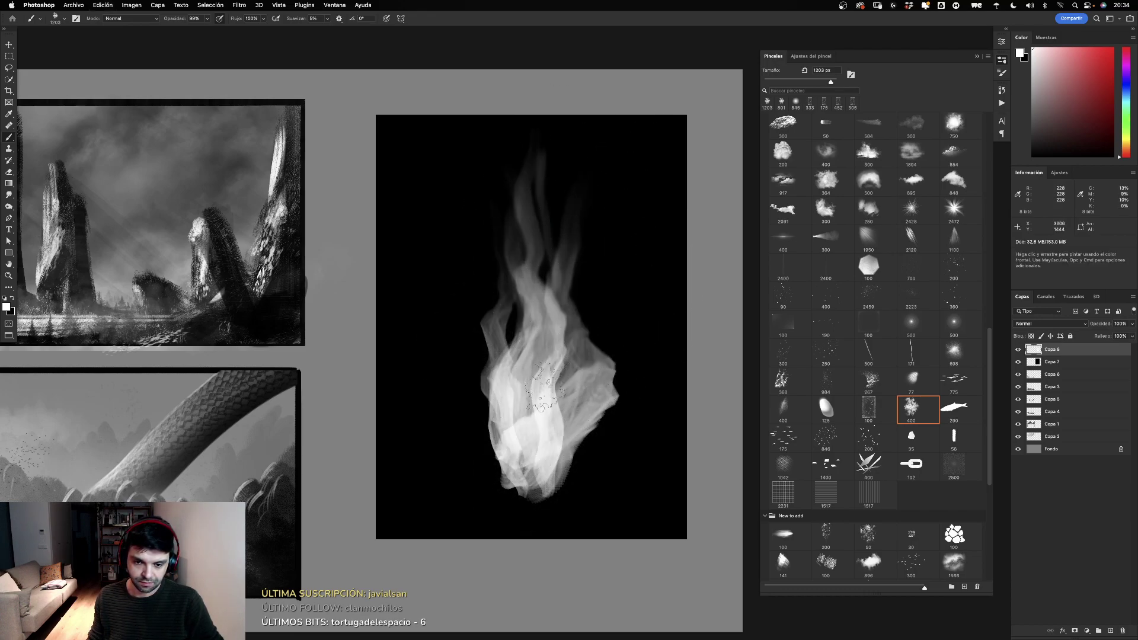
drag(537, 466, 549, 295)
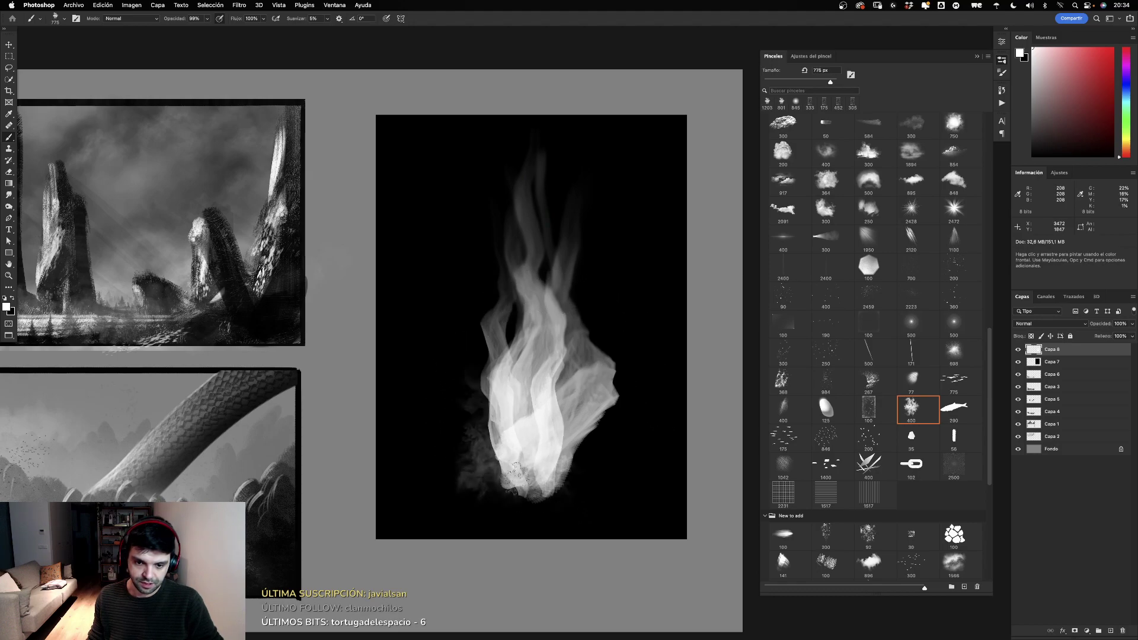
key(ctrl+z)
mouse_move(475, 415)
mouse_down()
mouse_move(605, 318)
mouse_move(653, 95)
mouse_up()
key(ctrl+z)
key(ctrl+z)
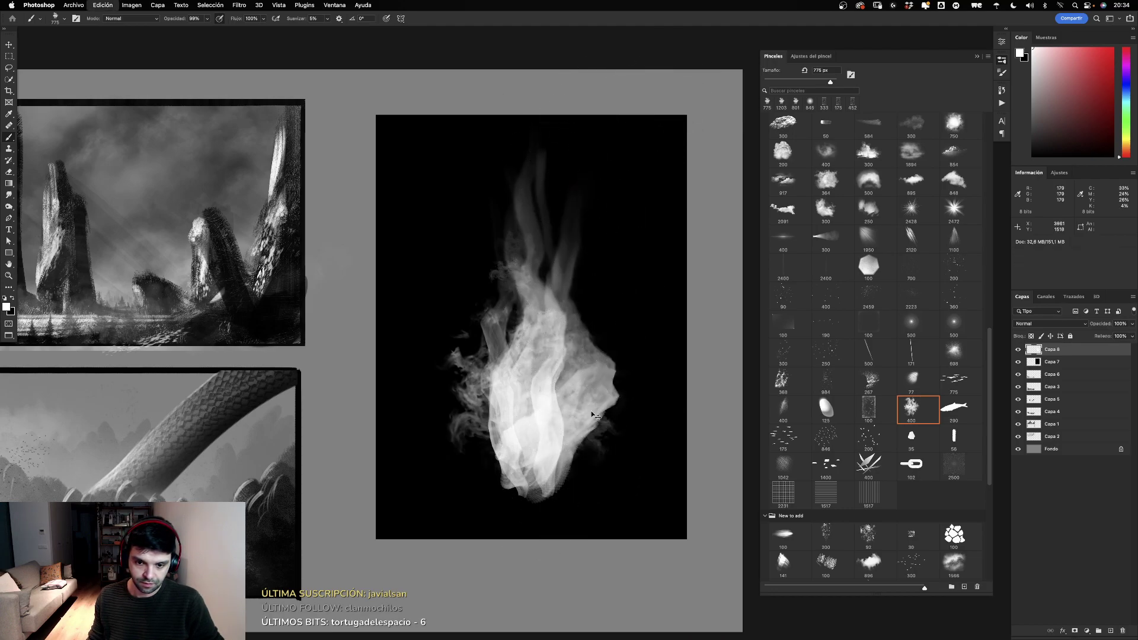
drag(571, 457, 531, 466)
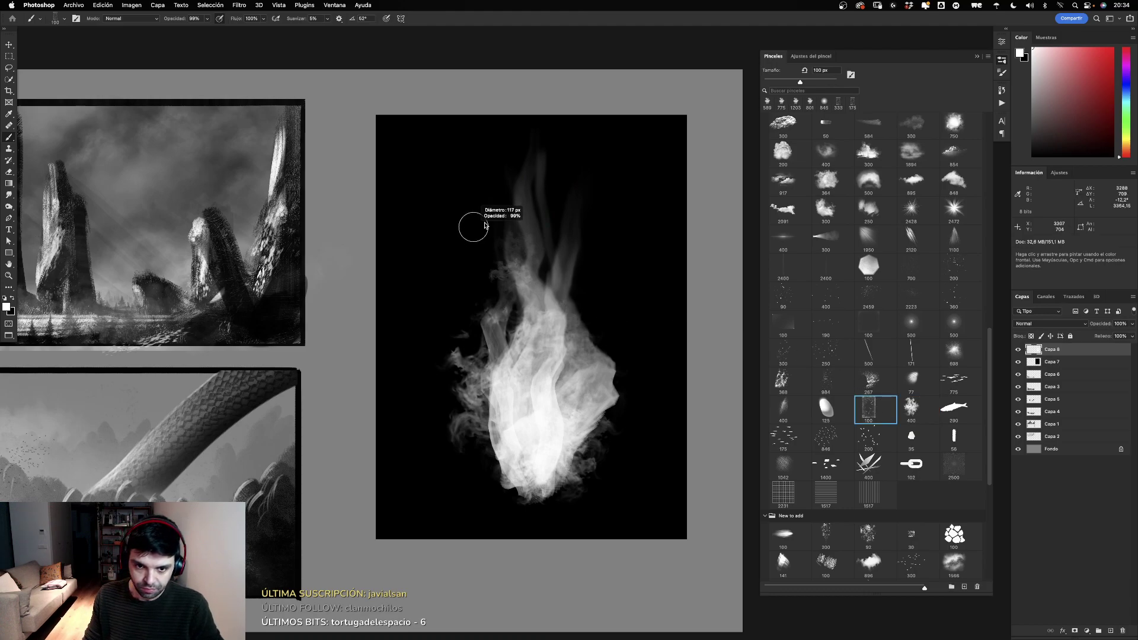
Step: Paint white flame wisps at top-left, upper-right, left, right, lower-left and lower-right of the fire
drag(427, 233, 428, 168)
drag(443, 218, 439, 186)
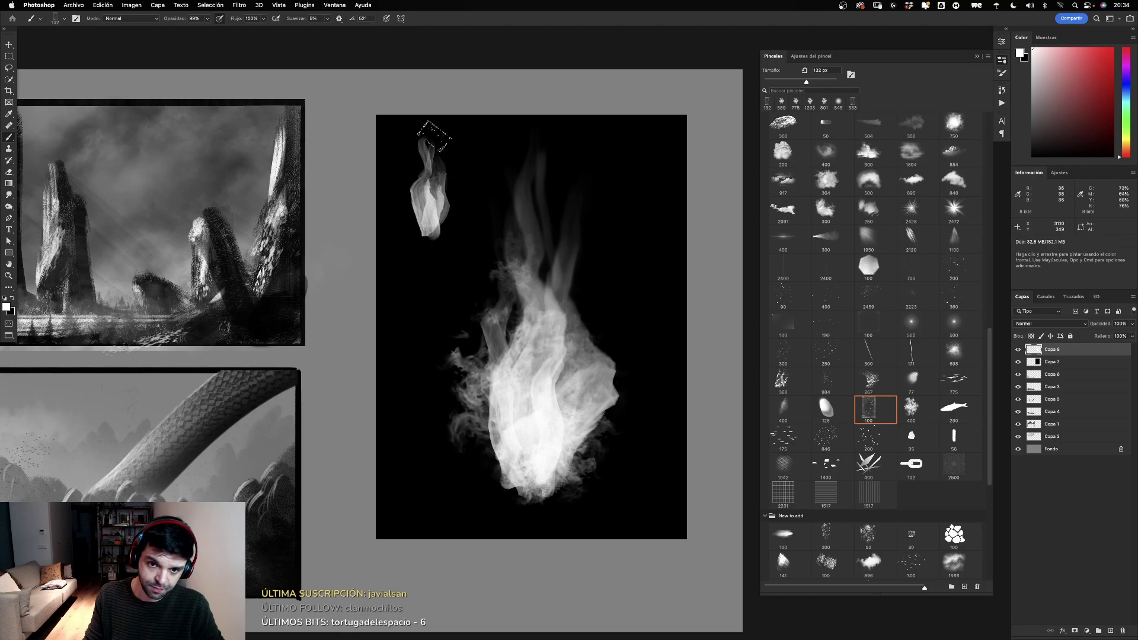
mouse_move(650, 227)
mouse_down()
mouse_move(635, 194)
mouse_move(651, 189)
mouse_move(652, 143)
mouse_up()
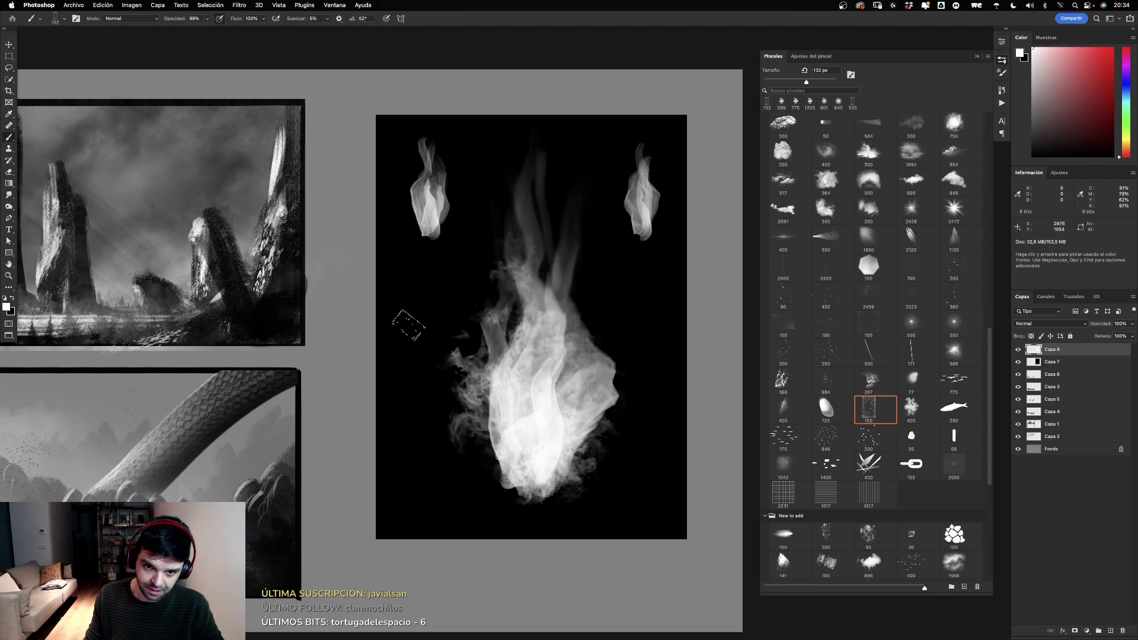
drag(408, 325, 396, 249)
drag(421, 329, 384, 244)
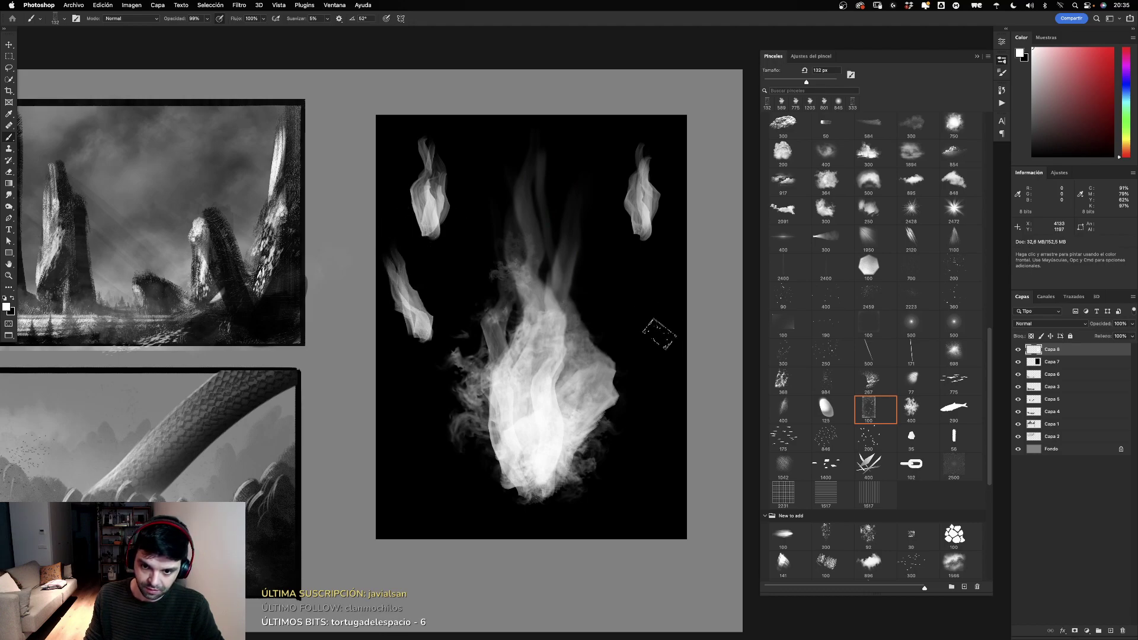
drag(659, 334, 622, 310)
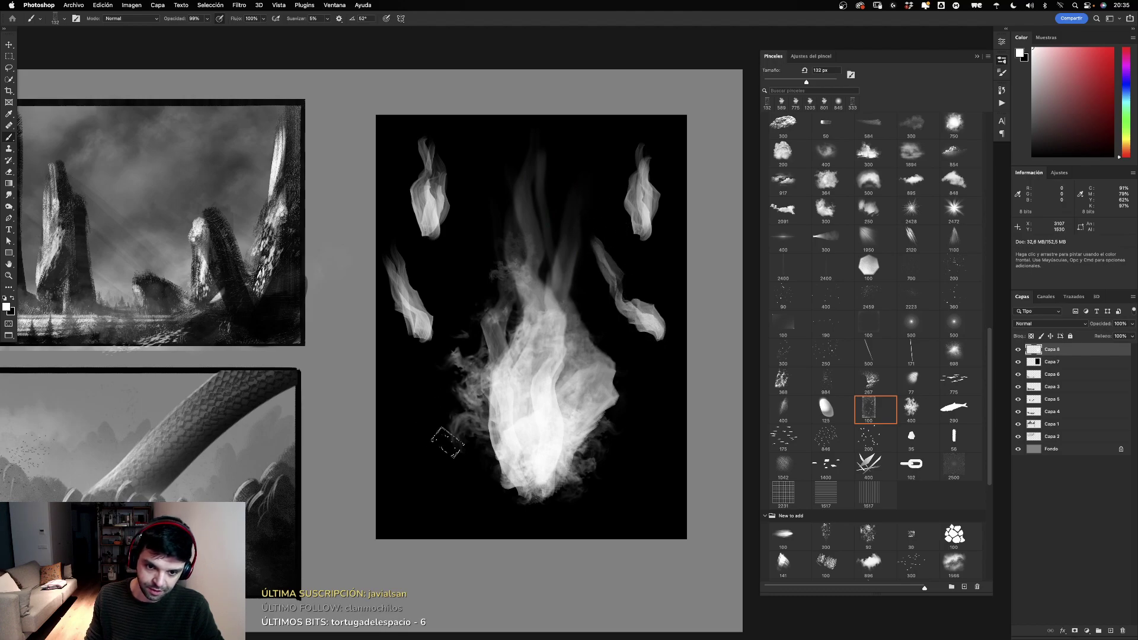
drag(462, 489, 418, 461)
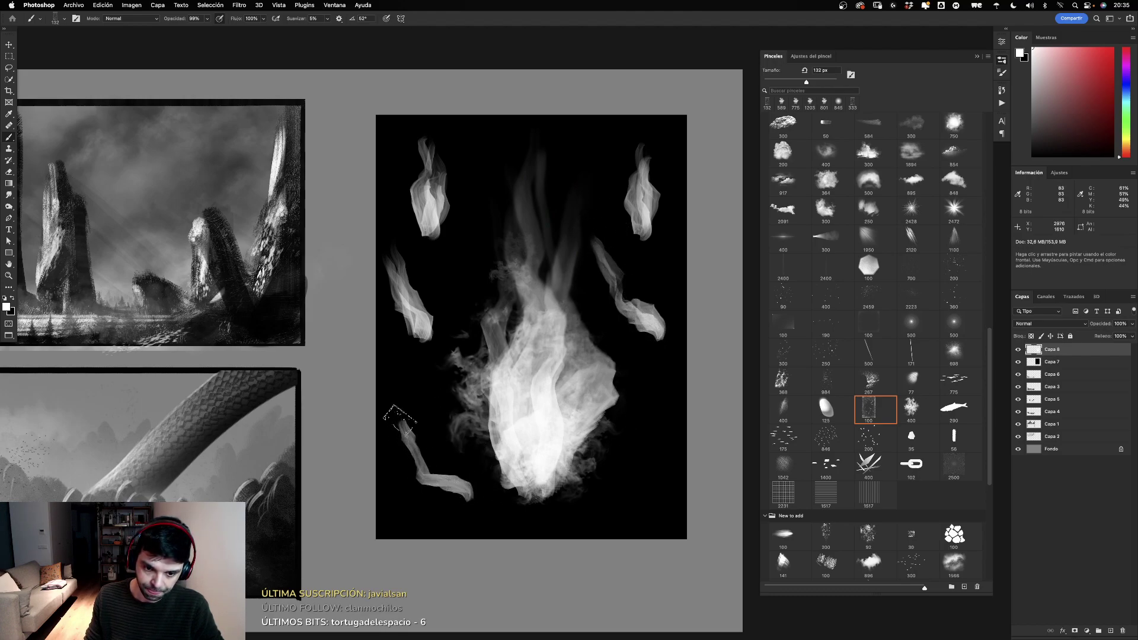
drag(475, 501, 396, 432)
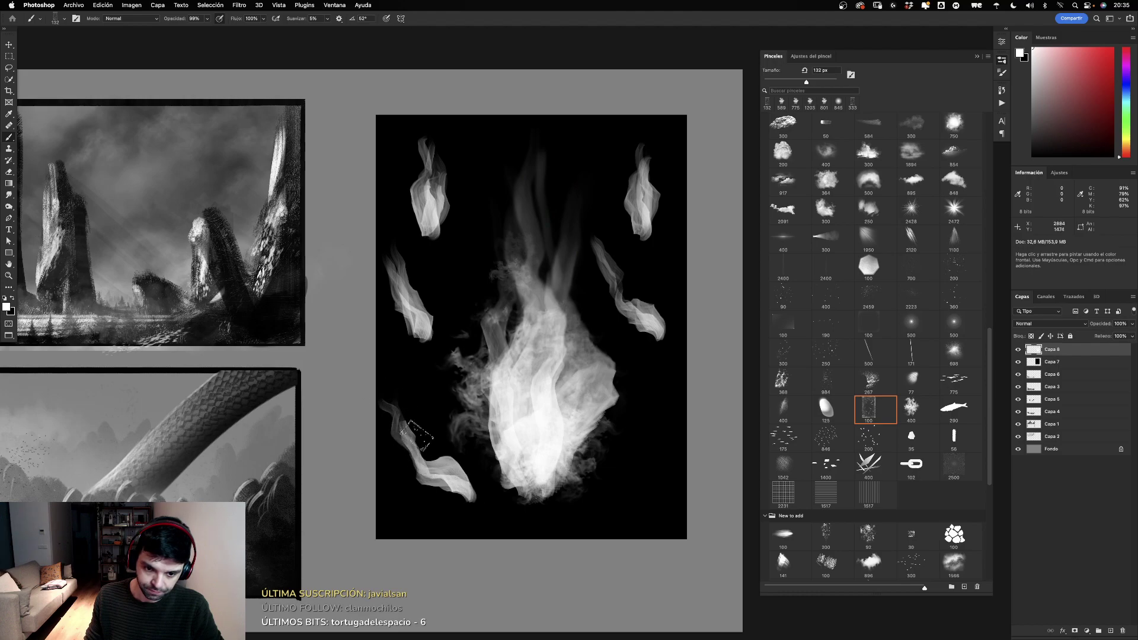
drag(667, 504, 646, 459)
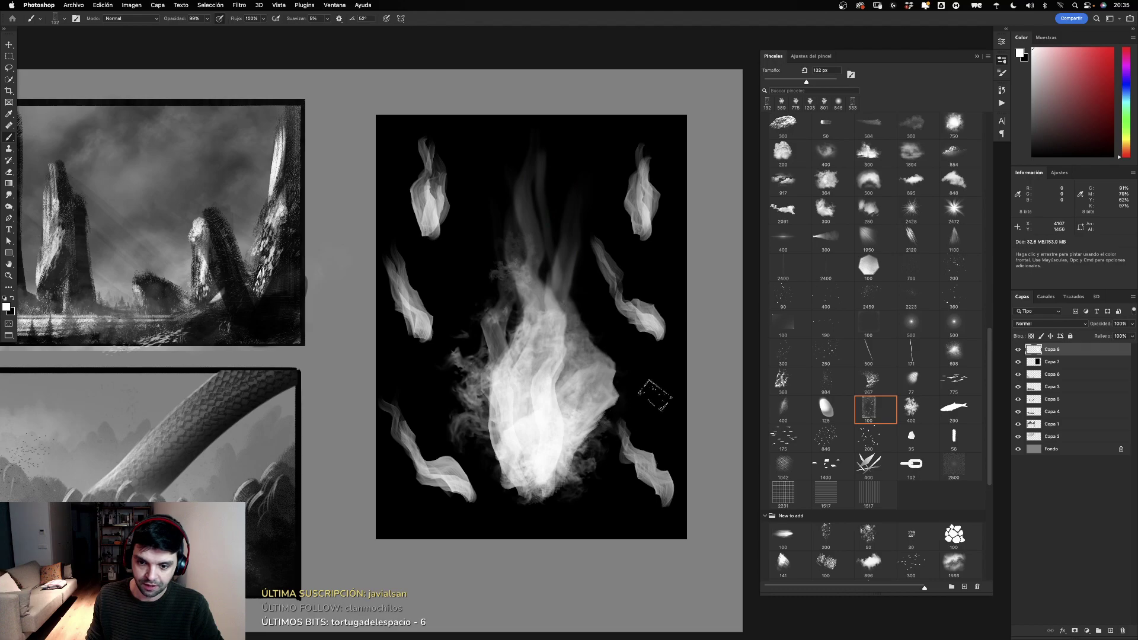
click(8, 195)
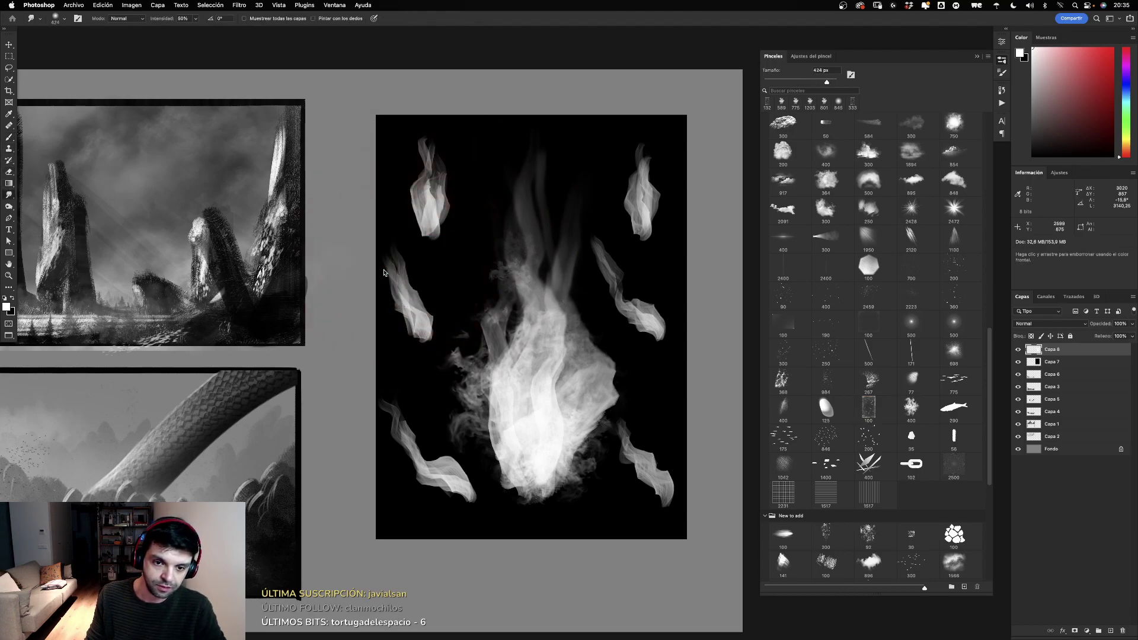
Step: Smudge the left, upper-right and lower-right flame wisps at 50% intensity with a smaller smudge size
drag(386, 267, 375, 383)
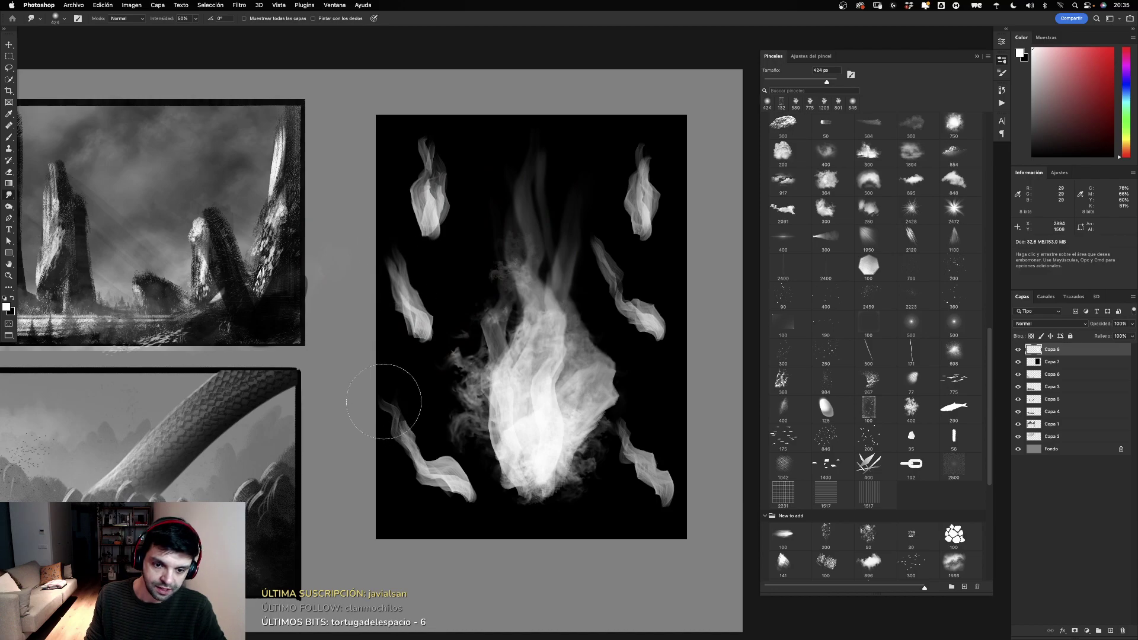
drag(648, 172, 644, 151)
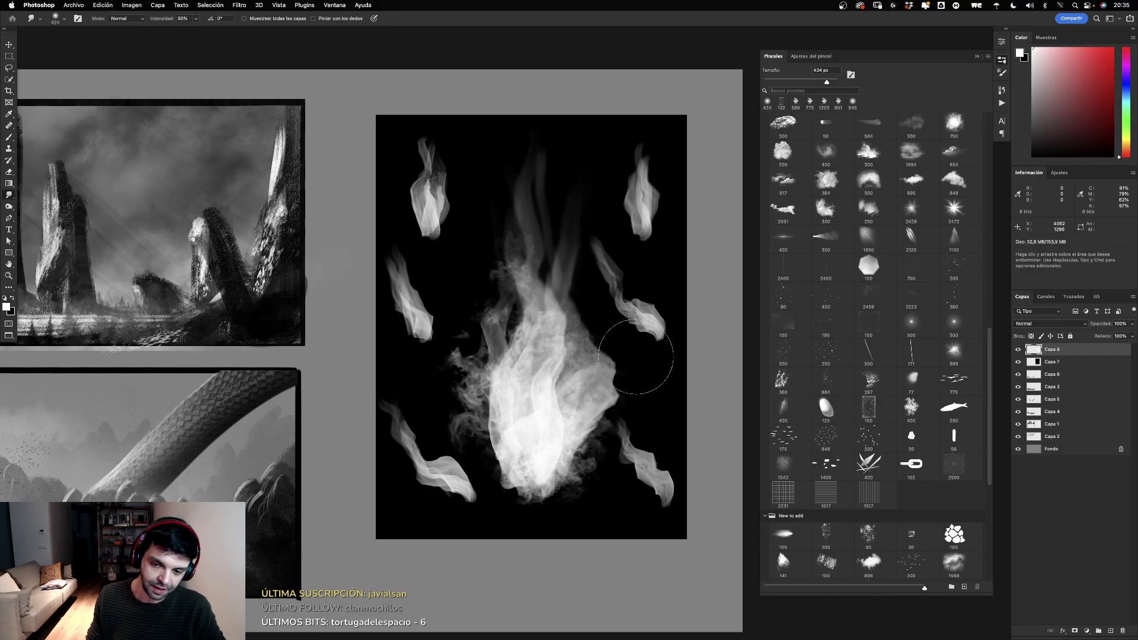
drag(623, 407, 631, 436)
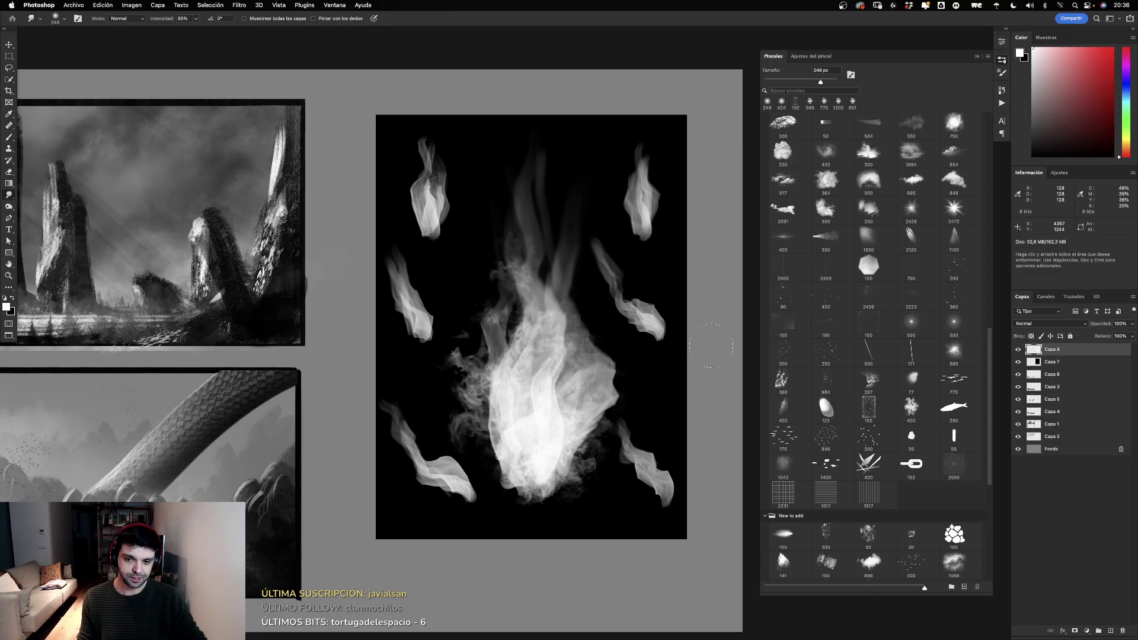
Step: Erase the big central fire from top to bottom with the Eraser
key(e)
mouse_move(528, 332)
mouse_down()
mouse_move(549, 384)
mouse_move(563, 368)
mouse_up()
key(super+z)
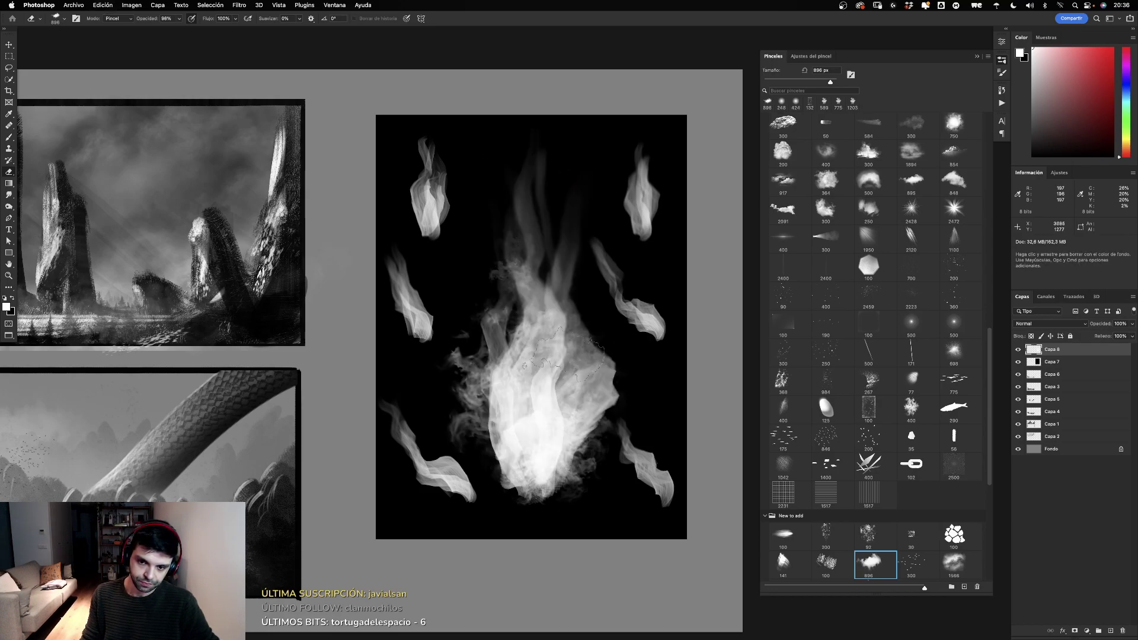
mouse_move(523, 171)
mouse_down()
mouse_move(548, 457)
mouse_move(521, 444)
mouse_move(521, 344)
mouse_move(470, 381)
mouse_move(477, 316)
mouse_move(457, 393)
mouse_move(542, 321)
mouse_up()
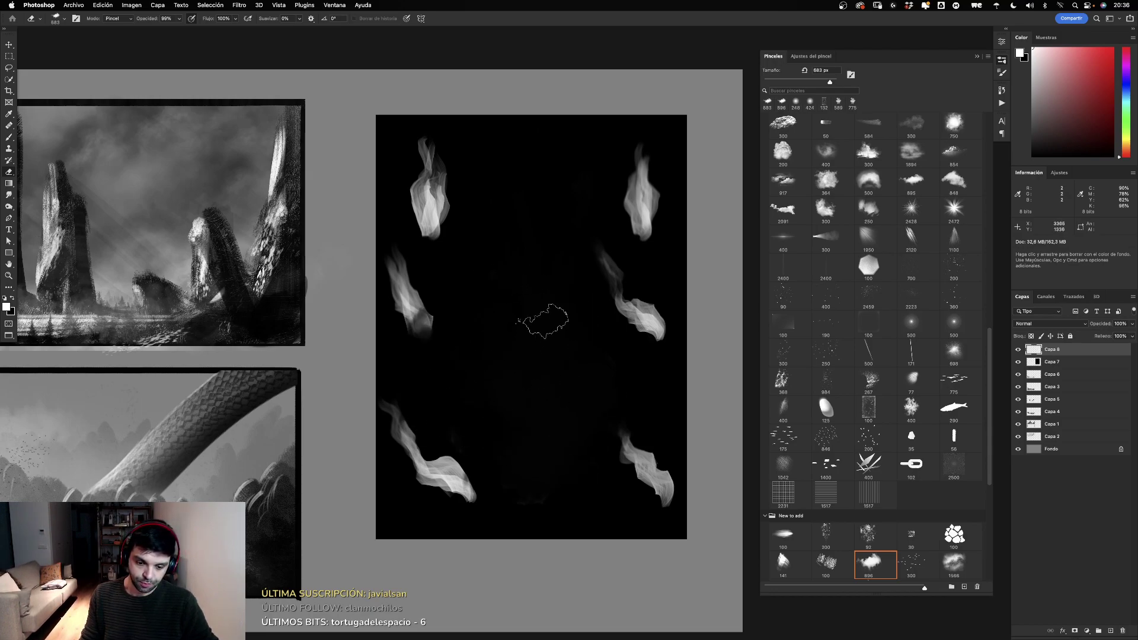
Step: Paint a new twisting white flame up the sheet centre with a 256 px brush
key(b)
drag(501, 279, 546, 496)
key(ctrl+z)
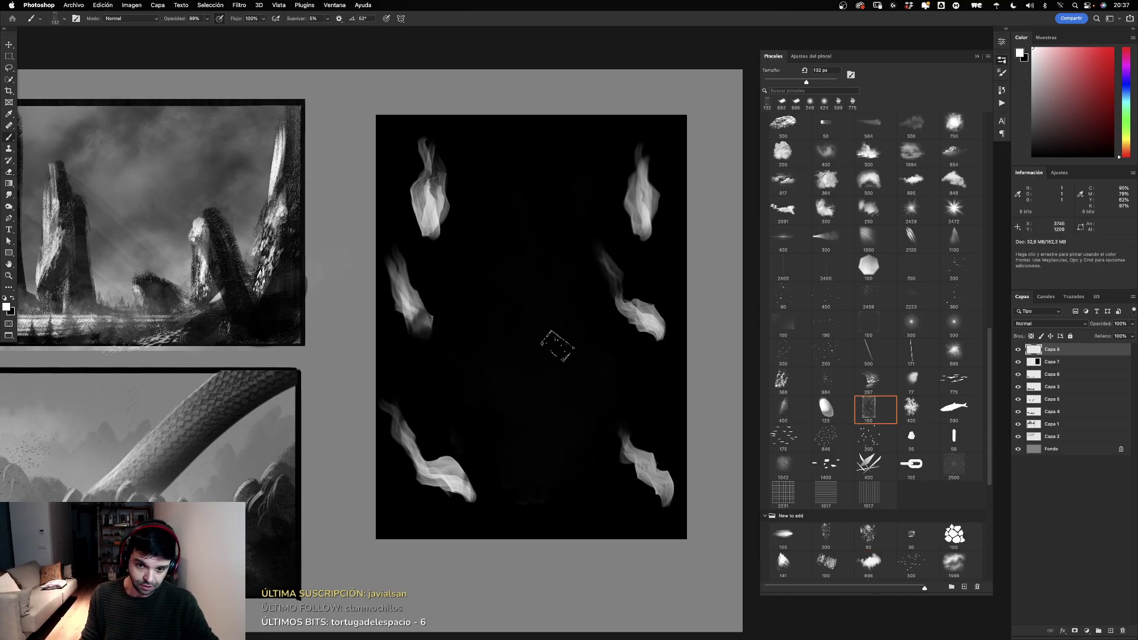
key(bracketright)
drag(547, 350, 522, 148)
drag(570, 350, 531, 214)
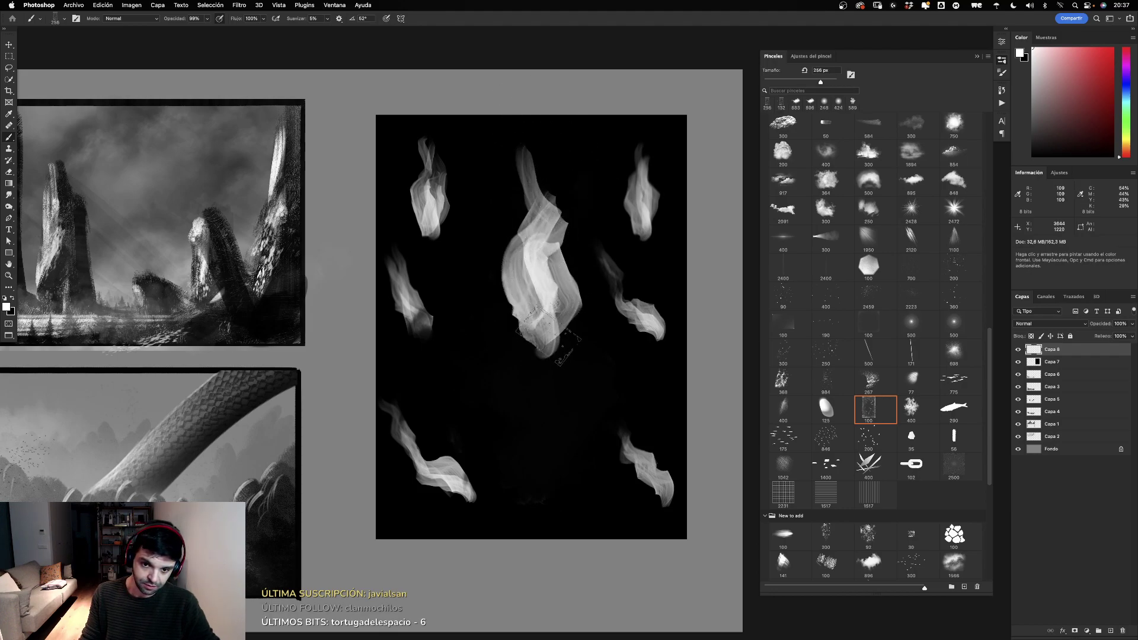
drag(549, 341, 572, 256)
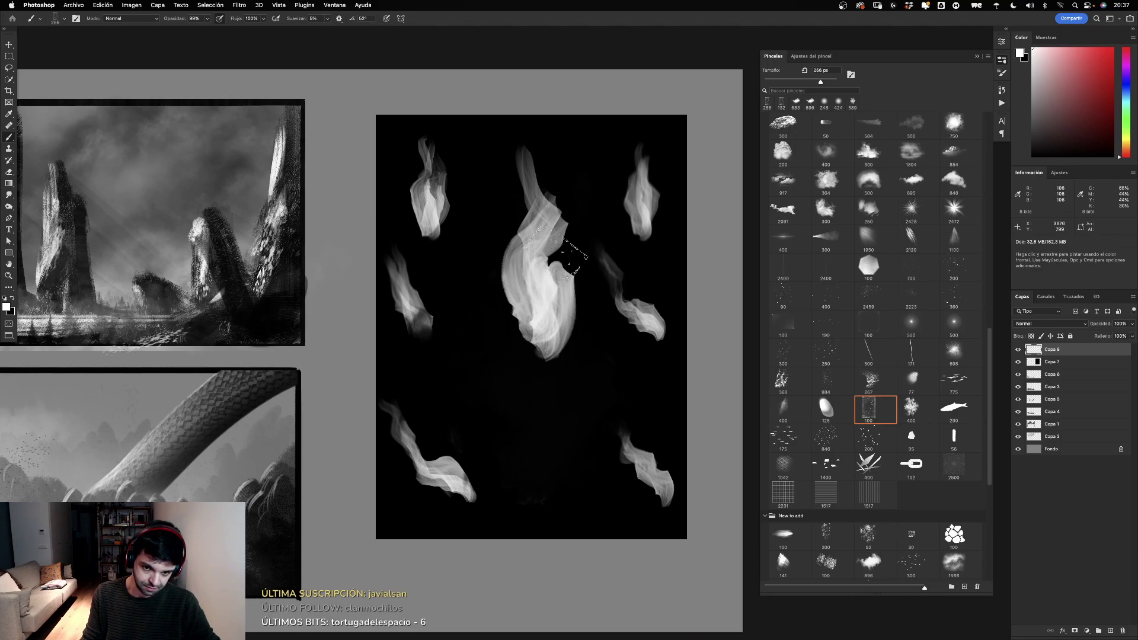
Step: Try several strokes through the lower centre of the flame, undoing the rejected ones
mouse_move(539, 409)
mouse_down()
mouse_move(548, 475)
mouse_move(516, 403)
mouse_up()
key(ctrl+z)
key(ctrl+z)
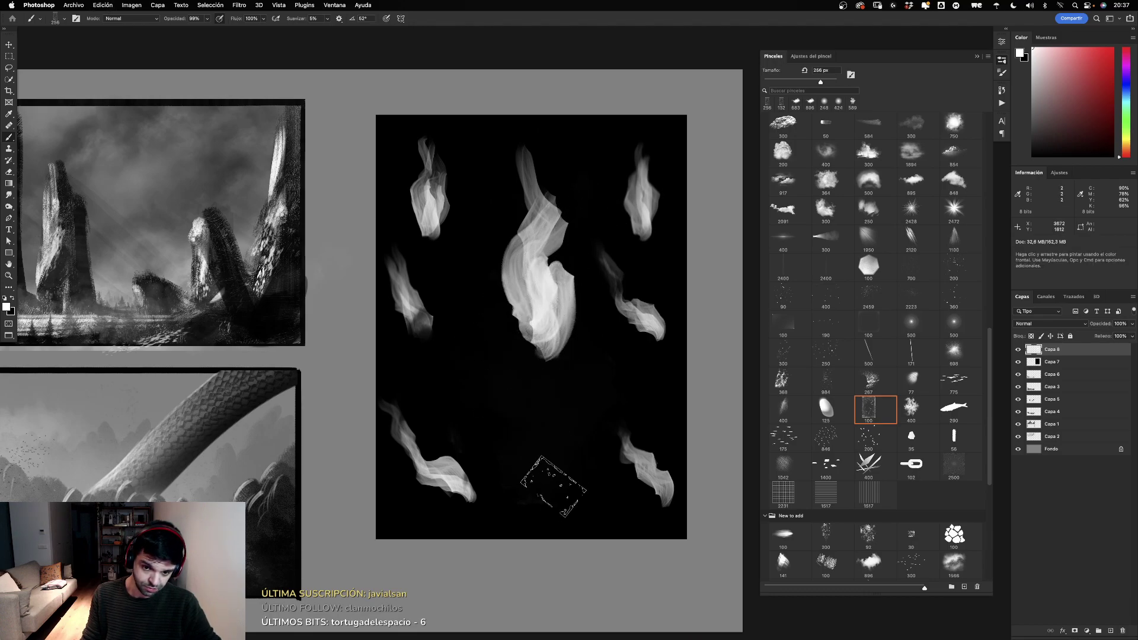
mouse_move(553, 487)
mouse_down()
mouse_move(522, 409)
mouse_move(526, 356)
mouse_up()
drag(551, 445, 457, 368)
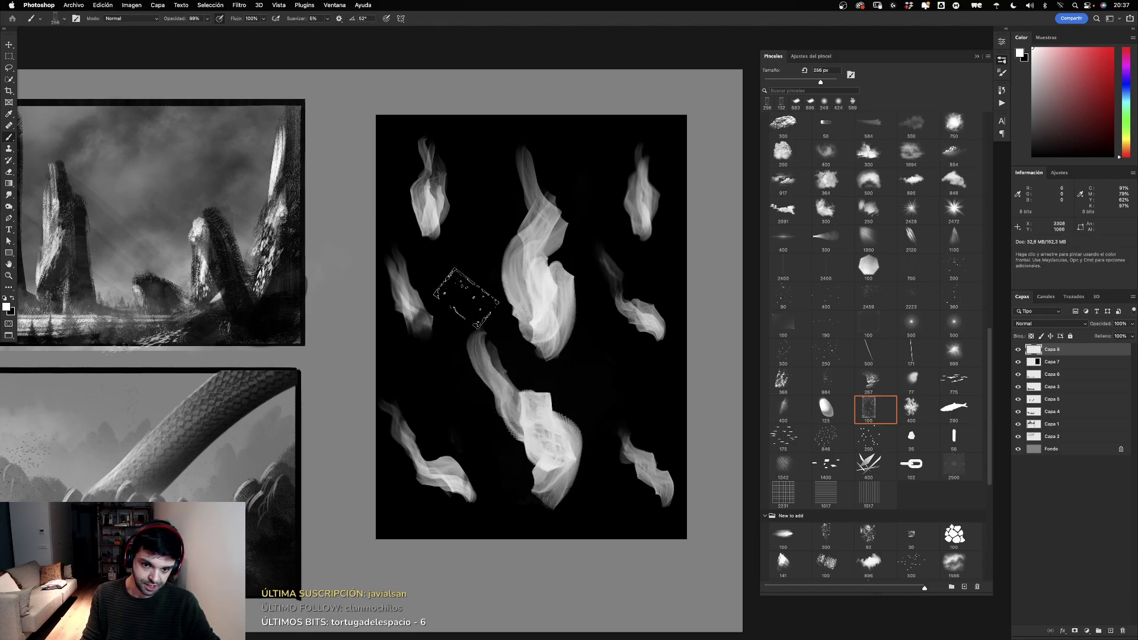
key(ctrl+z)
key(ctrl+z)
drag(552, 504, 514, 392)
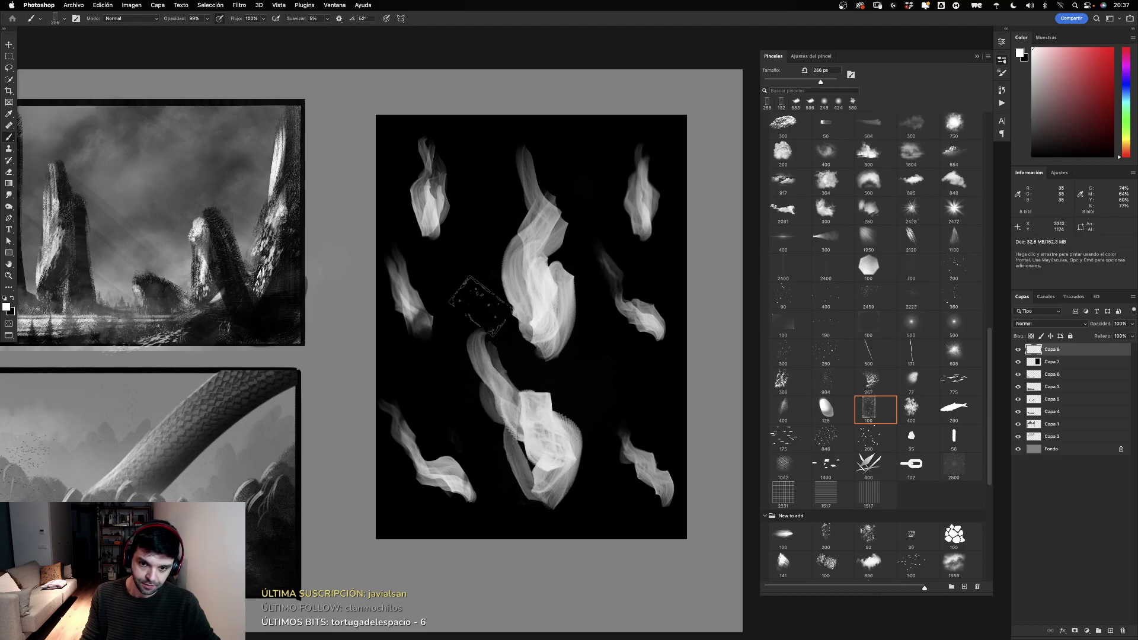
drag(551, 492, 504, 321)
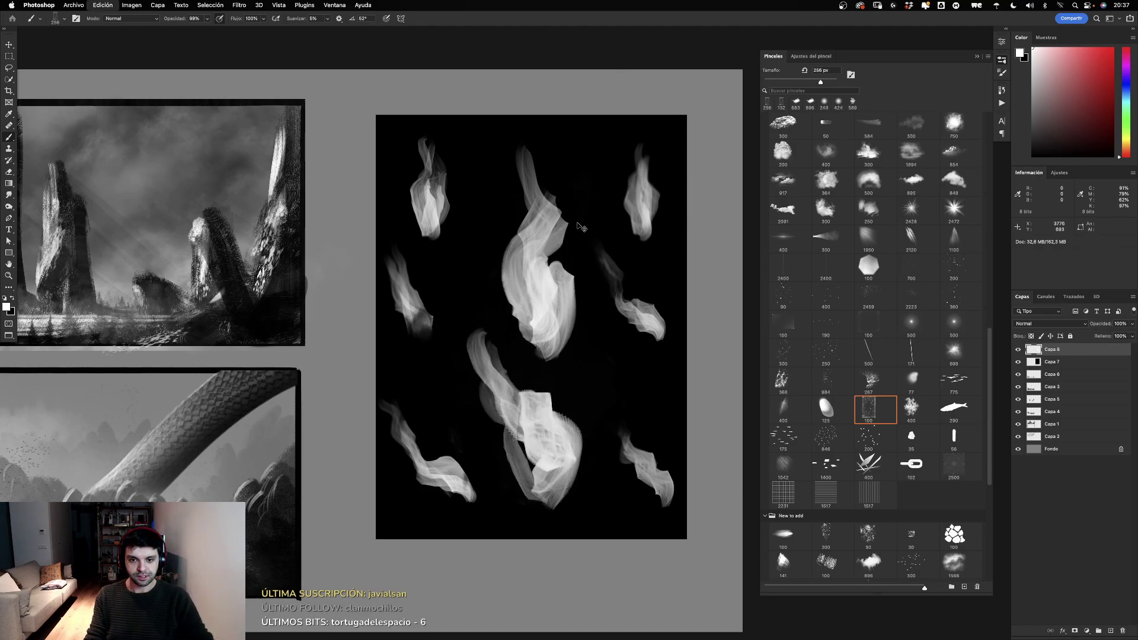
Step: Try tall right-side strokes, then undo them along with the extra lower-middle strokes
drag(593, 457, 652, 143)
key(ctrl+z)
drag(629, 412, 599, 136)
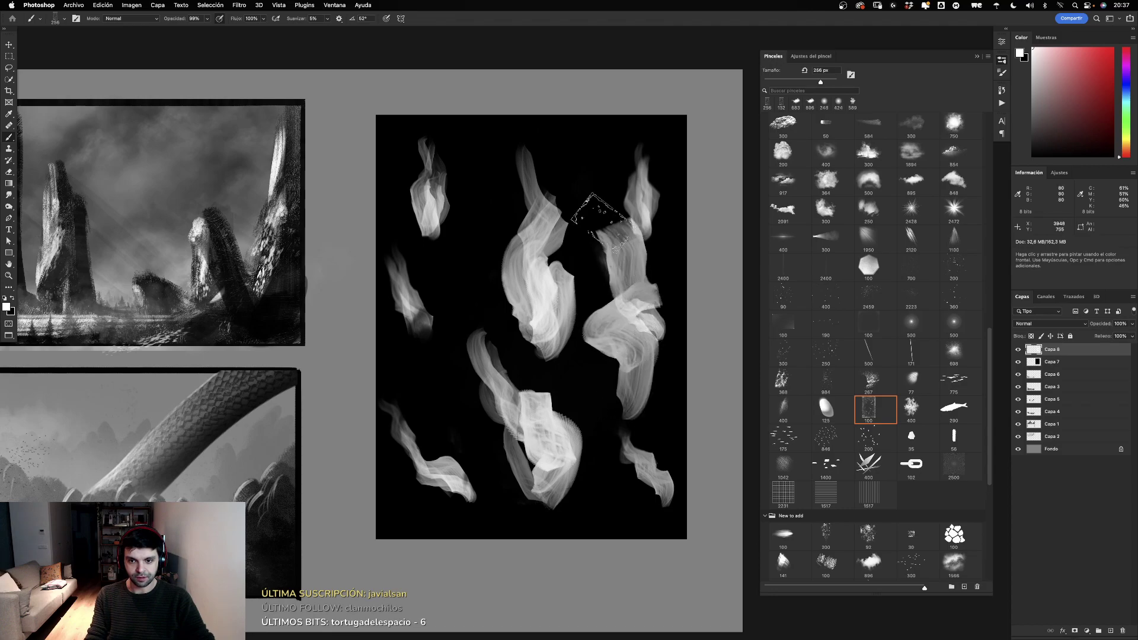
key(ctrl+z)
mouse_move(617, 435)
mouse_down()
mouse_move(608, 294)
mouse_move(572, 133)
mouse_up()
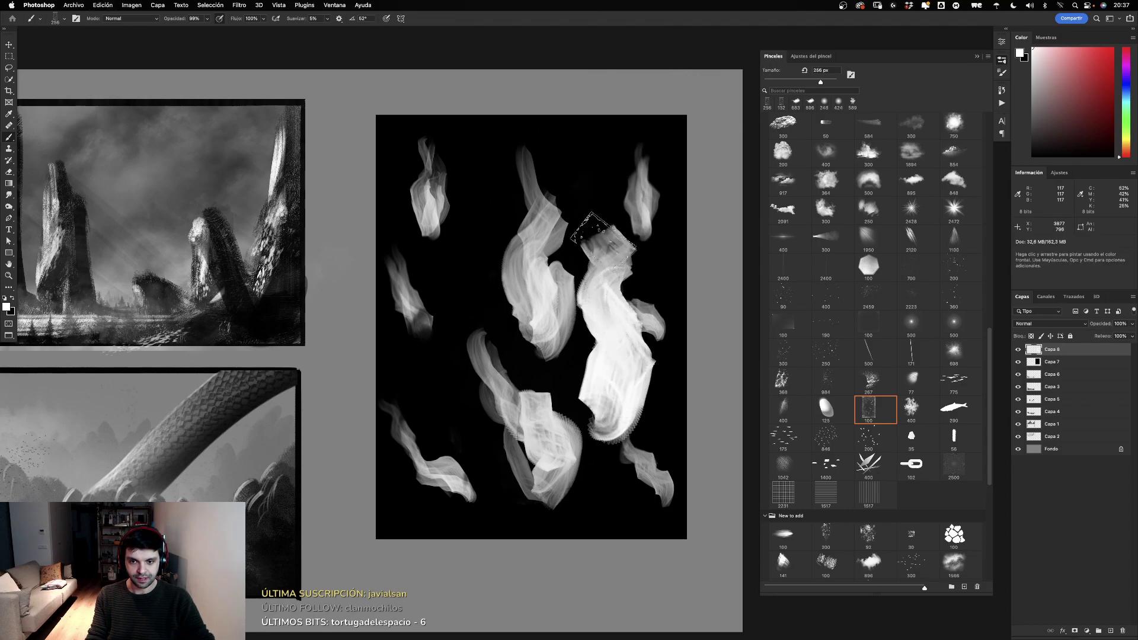
key(ctrl+z)
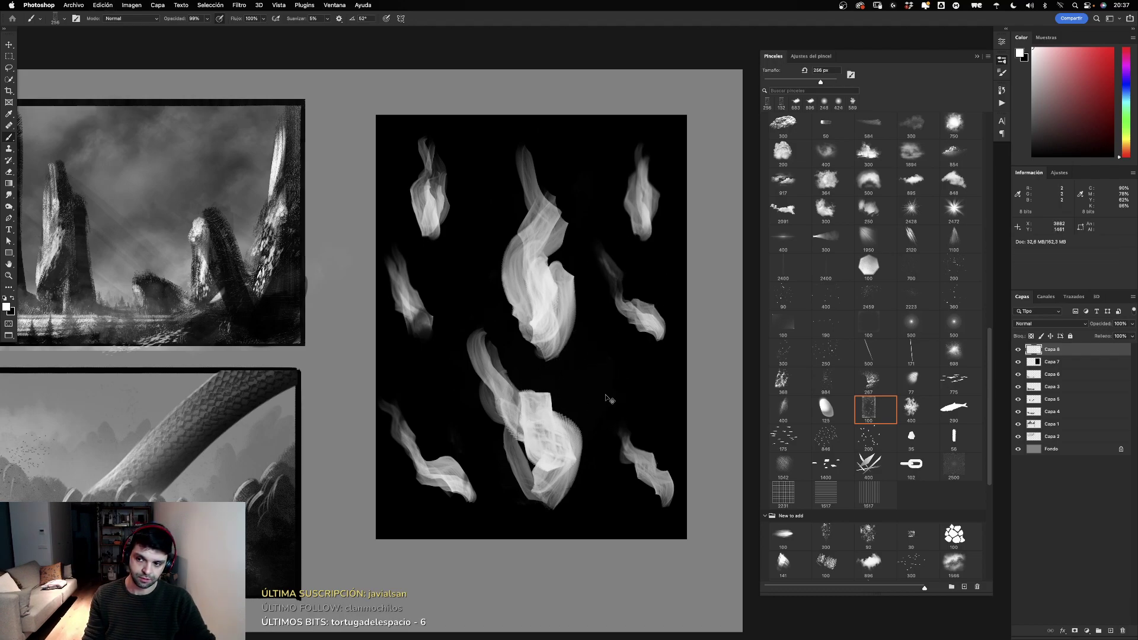
key(ctrl+z)
key(ctrl+z)
key(ctrl+z)
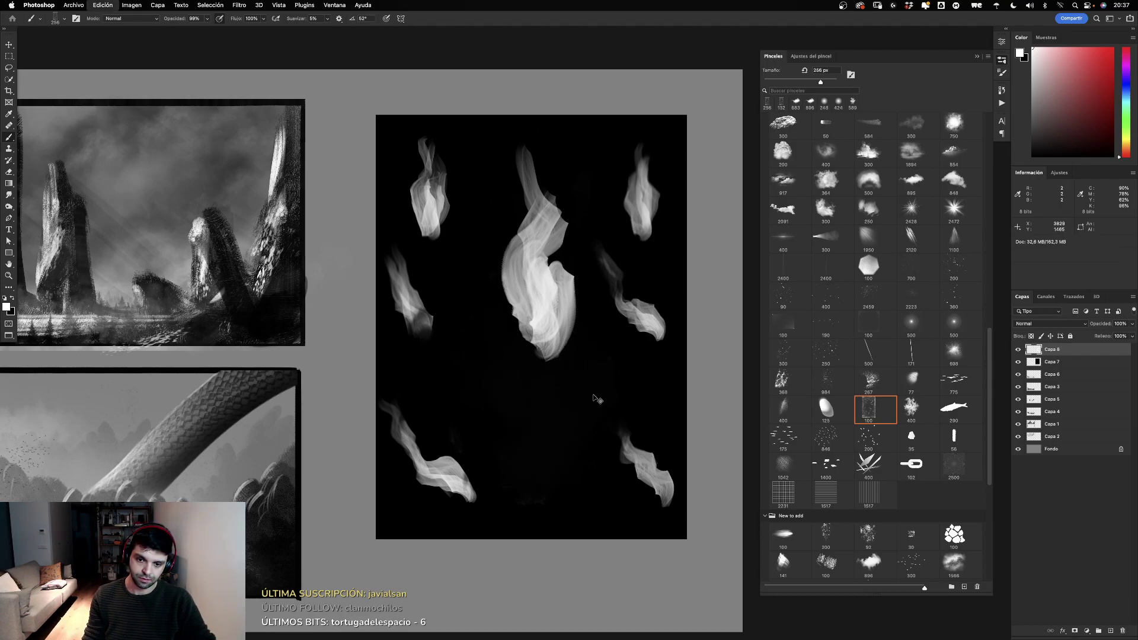
Step: Try grey strokes rising up-left from the lower middle, undoing each attempt
drag(552, 487, 525, 389)
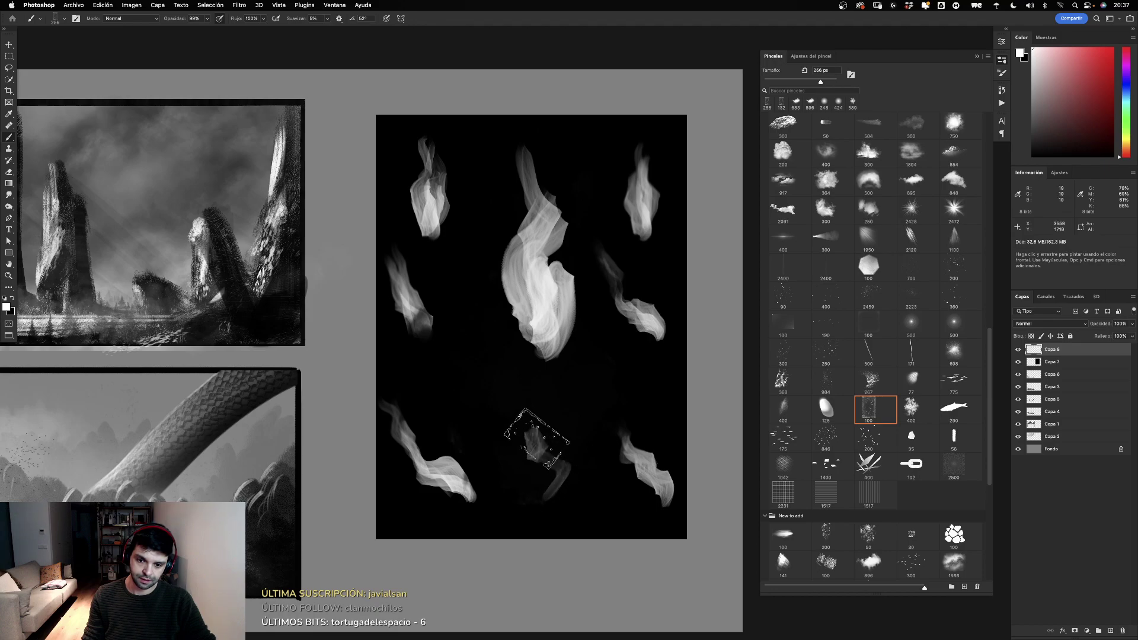
key(ctrl+z)
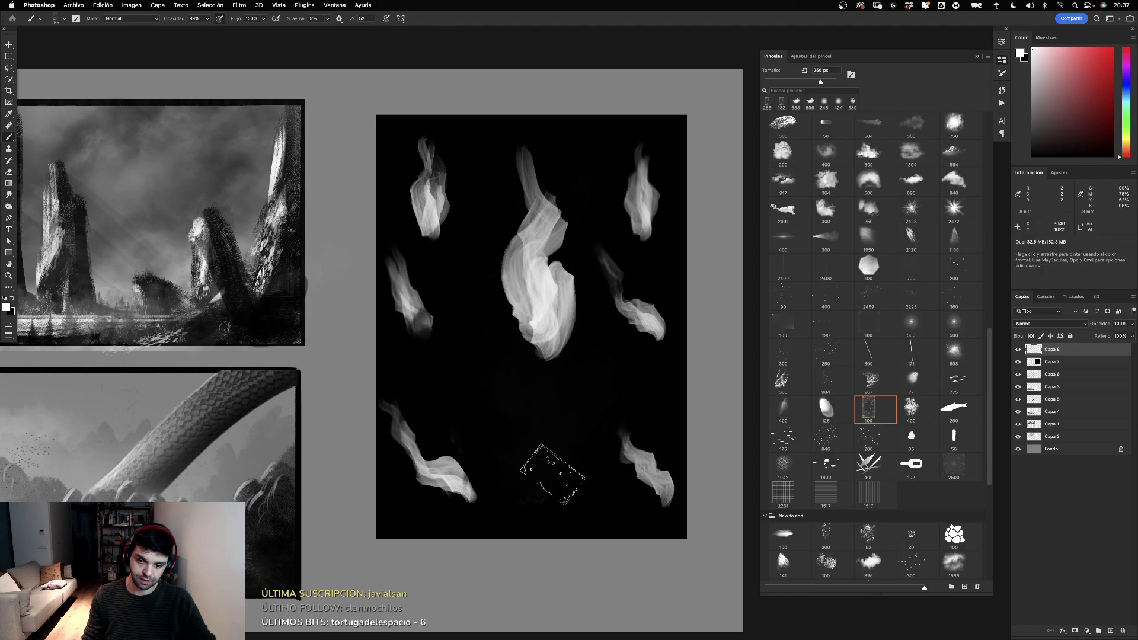
mouse_move(553, 465)
mouse_down()
mouse_move(502, 353)
mouse_move(470, 318)
mouse_move(460, 252)
mouse_up()
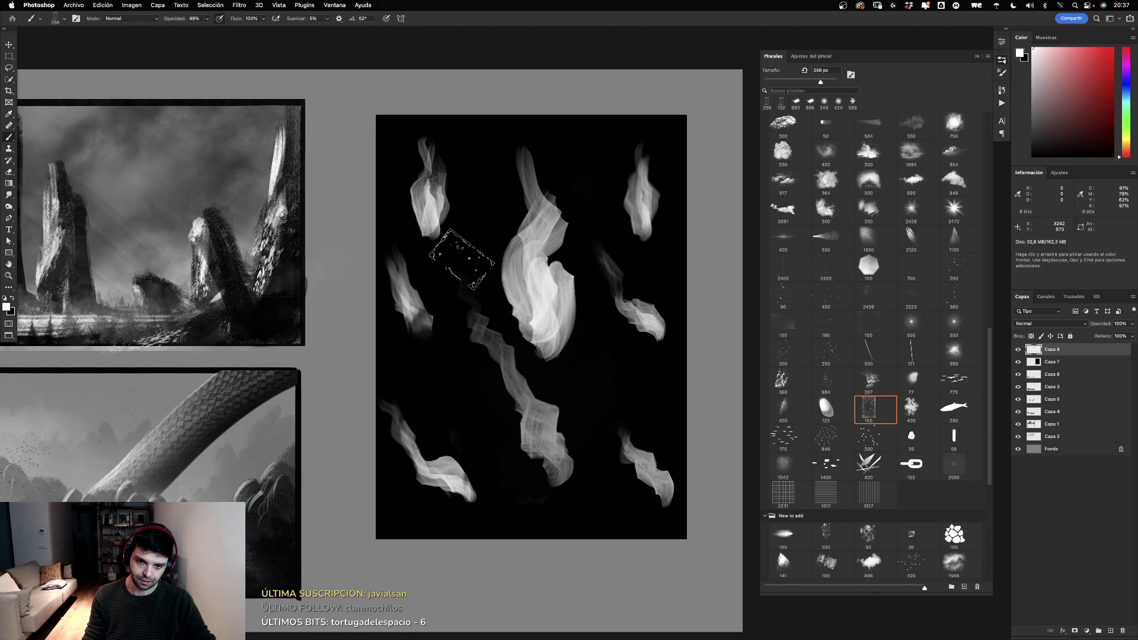
key(ctrl+z)
mouse_move(543, 457)
mouse_down()
mouse_move(545, 468)
mouse_move(537, 415)
mouse_move(483, 368)
mouse_move(491, 307)
mouse_up()
key(ctrl+z)
drag(542, 465, 501, 321)
Step: Paint the tall lower flame up-left and extend it into wispy shapes
key(ctrl+z)
mouse_move(559, 470)
mouse_down()
mouse_move(539, 453)
mouse_move(521, 381)
mouse_move(490, 356)
mouse_move(477, 323)
mouse_up()
drag(569, 499, 522, 391)
key(ctrl+z)
mouse_move(566, 510)
mouse_down()
mouse_move(529, 394)
mouse_move(488, 347)
mouse_up()
drag(572, 457, 508, 325)
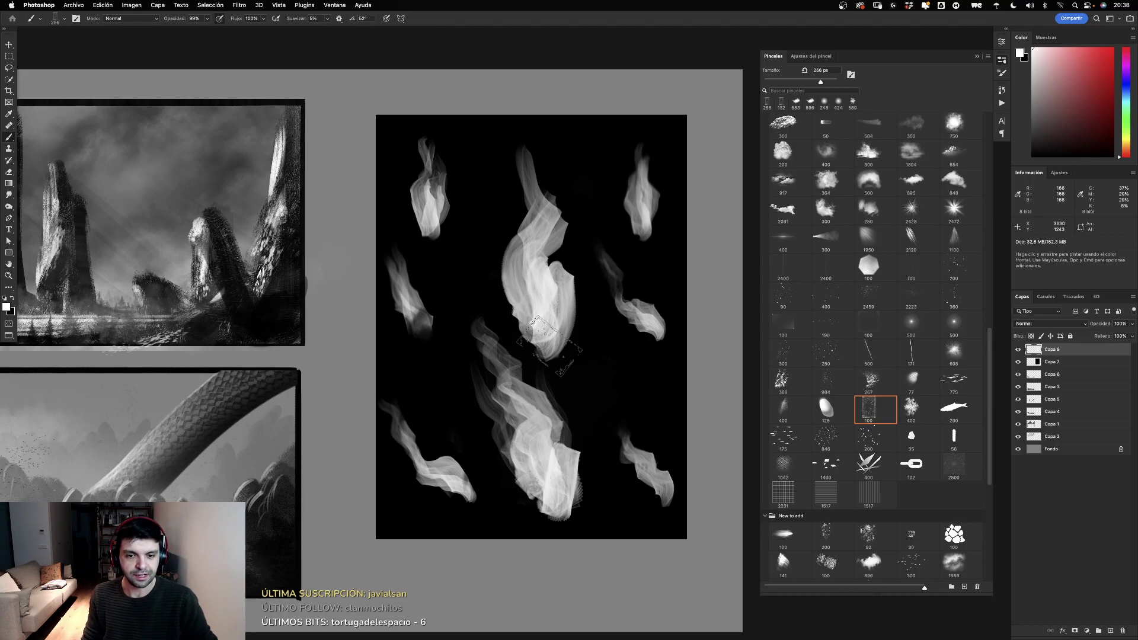
drag(399, 356, 617, 341)
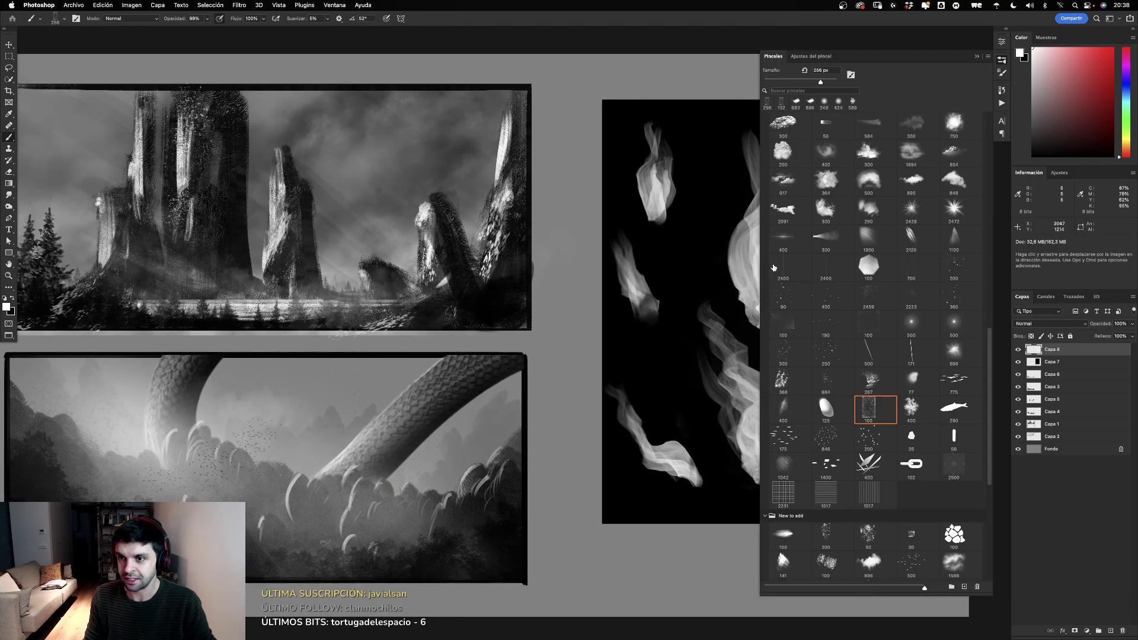
Step: Pan across the paintings and bring up the brush preset library
click(977, 56)
drag(764, 213, 811, 215)
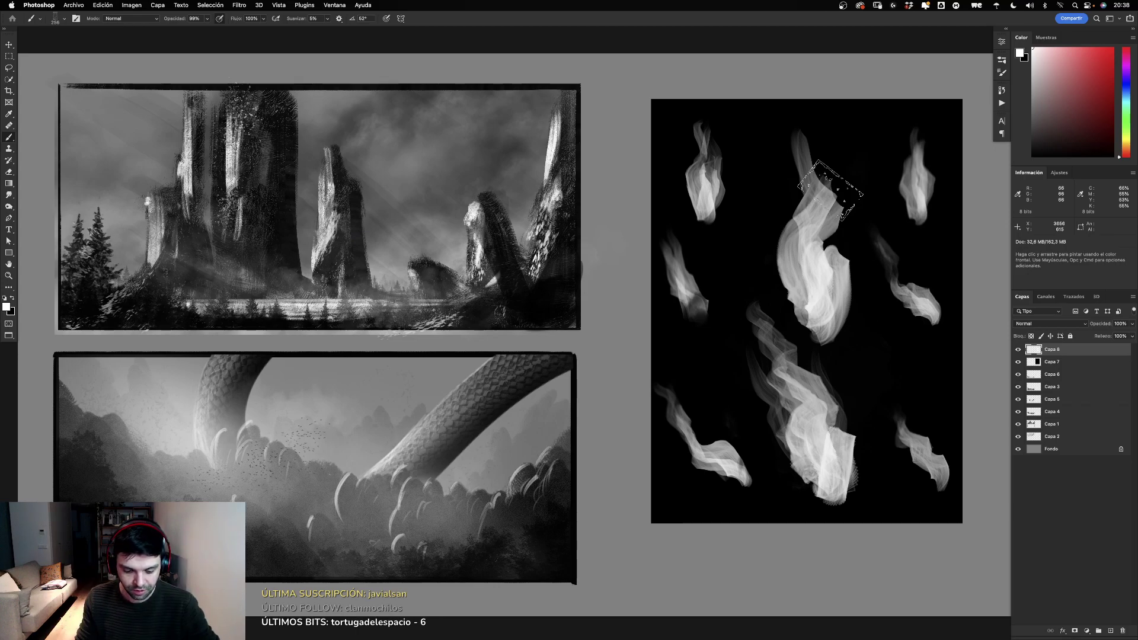
scroll(758, 374, right, 3)
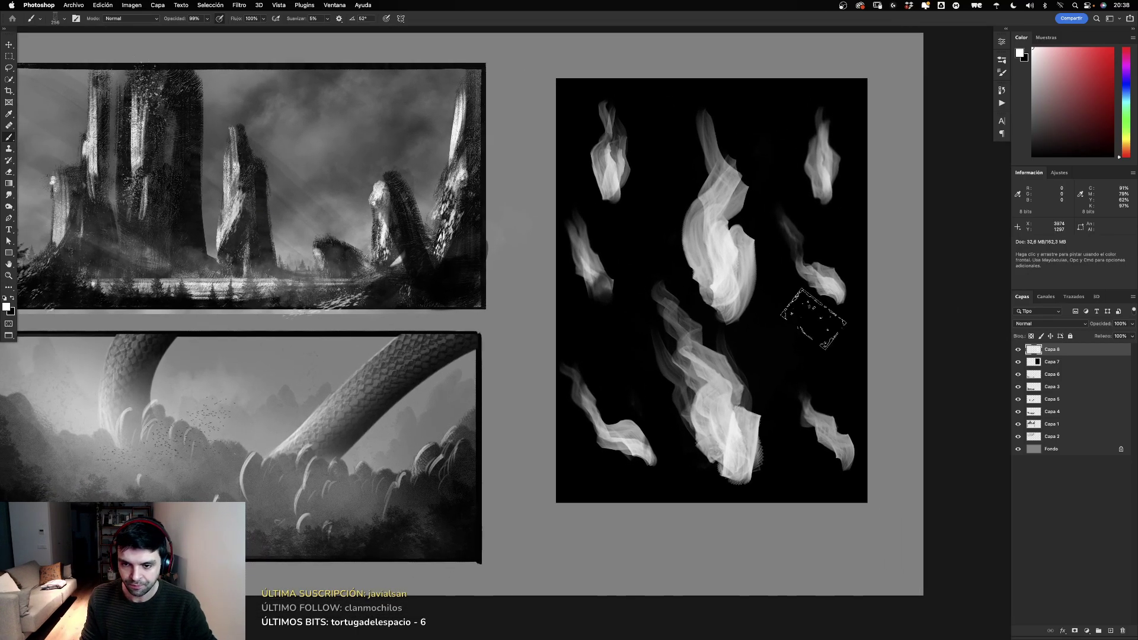
click(1002, 70)
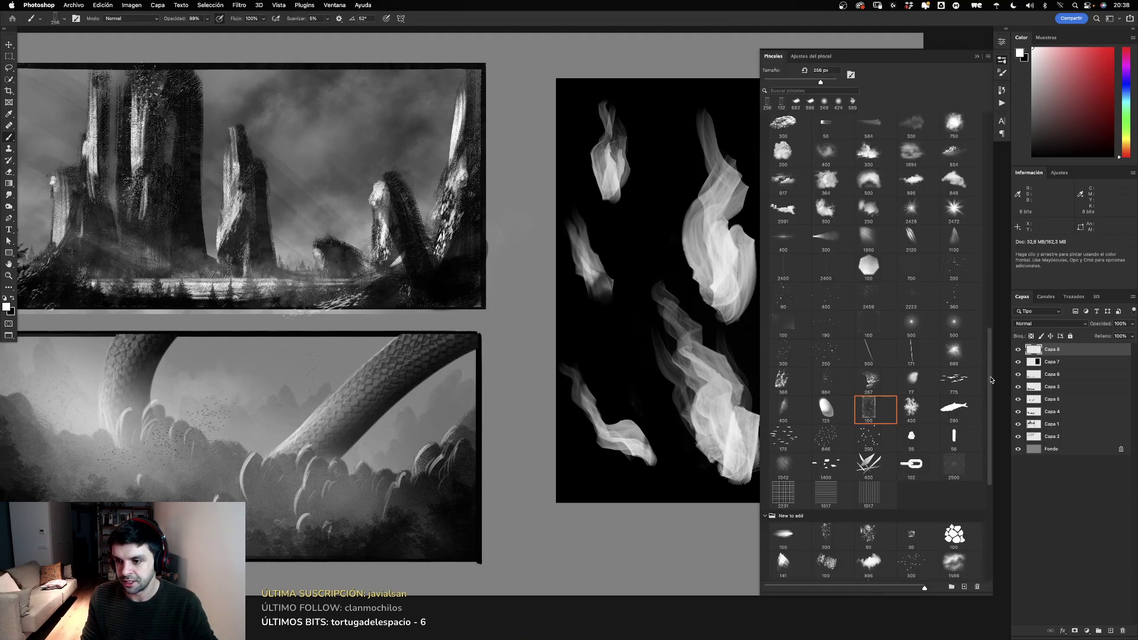
scroll(800, 348, down, 3)
scroll(800, 348, down, 3)
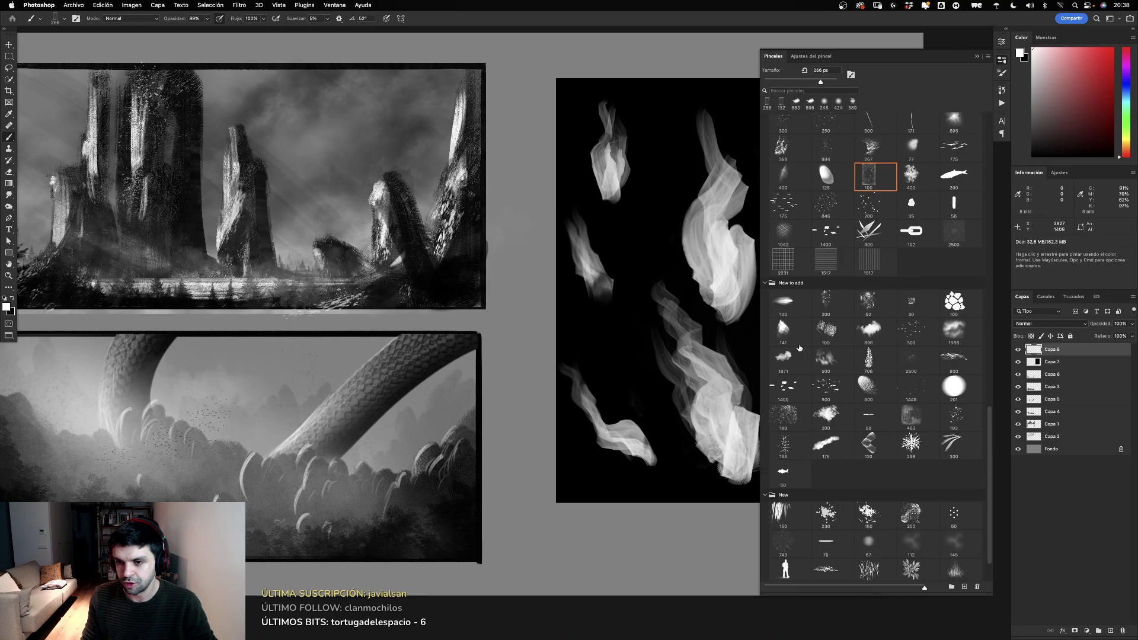
Step: Test the 141 px and 200 px brush presets with strokes, undoing each
click(784, 327)
drag(498, 548, 699, 502)
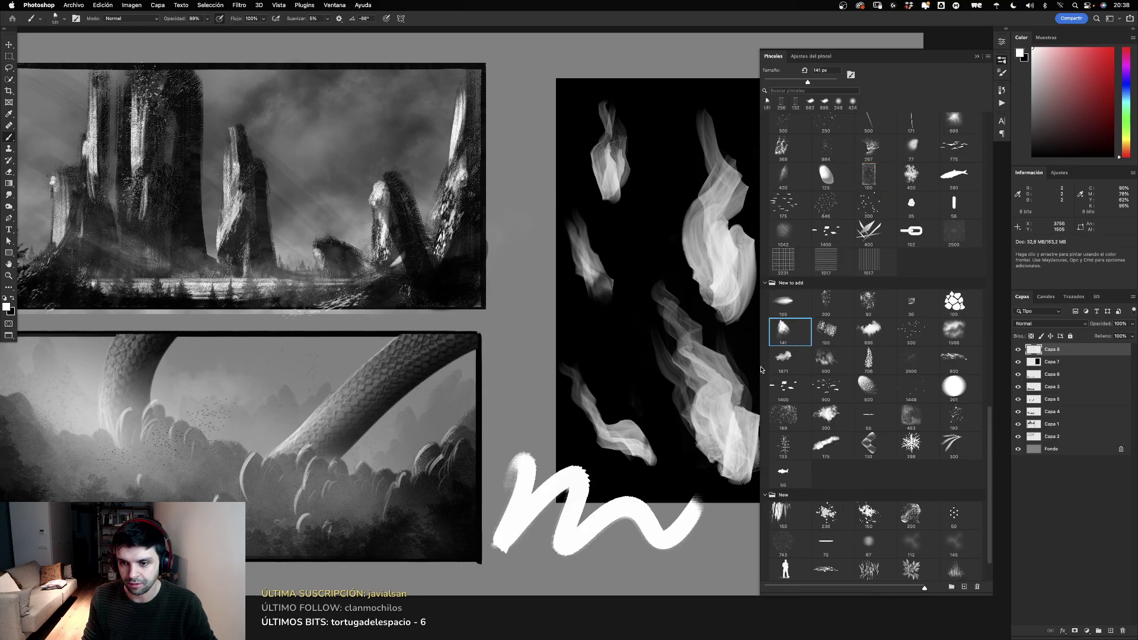
key(ctrl+z)
click(833, 302)
drag(593, 442, 709, 457)
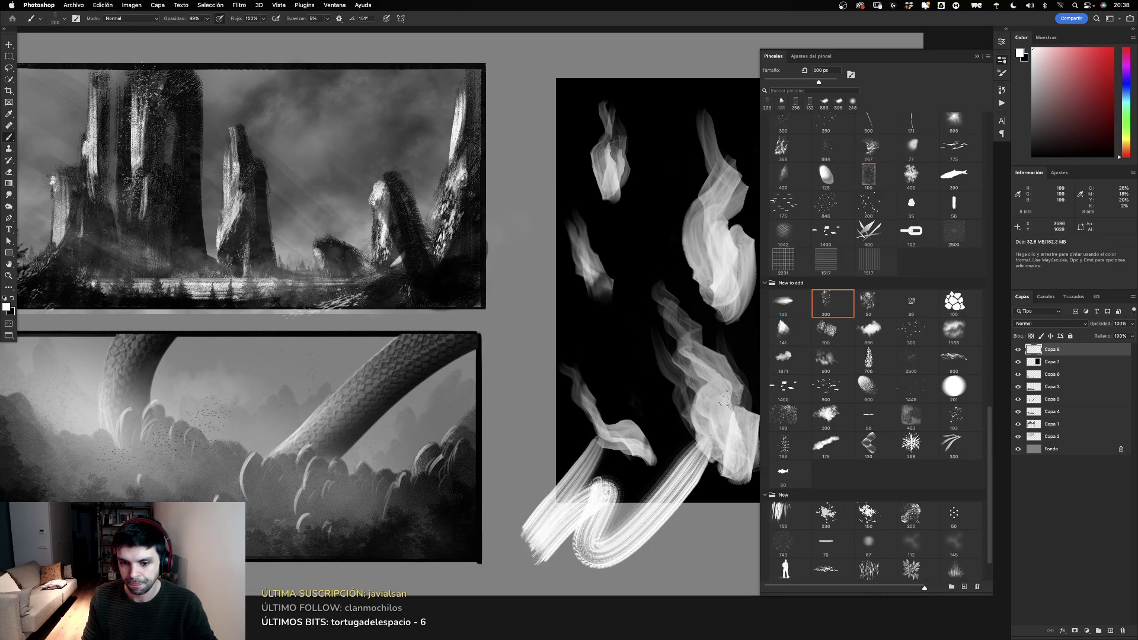
key(ctrl+z)
Step: Try the 896 px and 100 px presets, undoing the 100 px test stroke
click(885, 306)
click(881, 334)
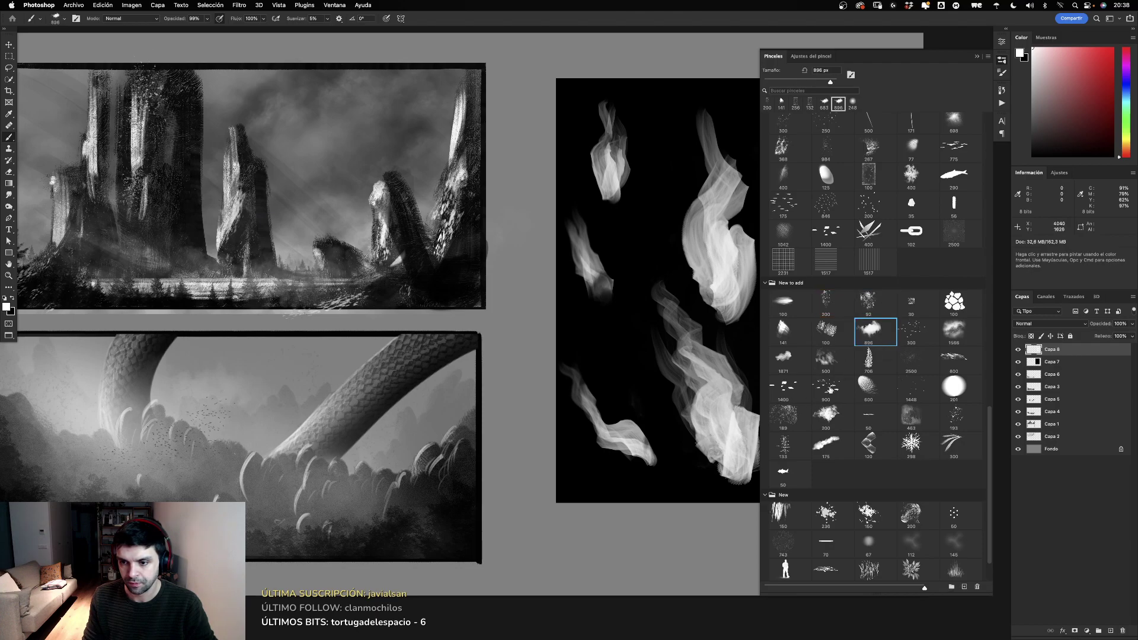
click(783, 330)
click(826, 330)
drag(593, 445, 634, 510)
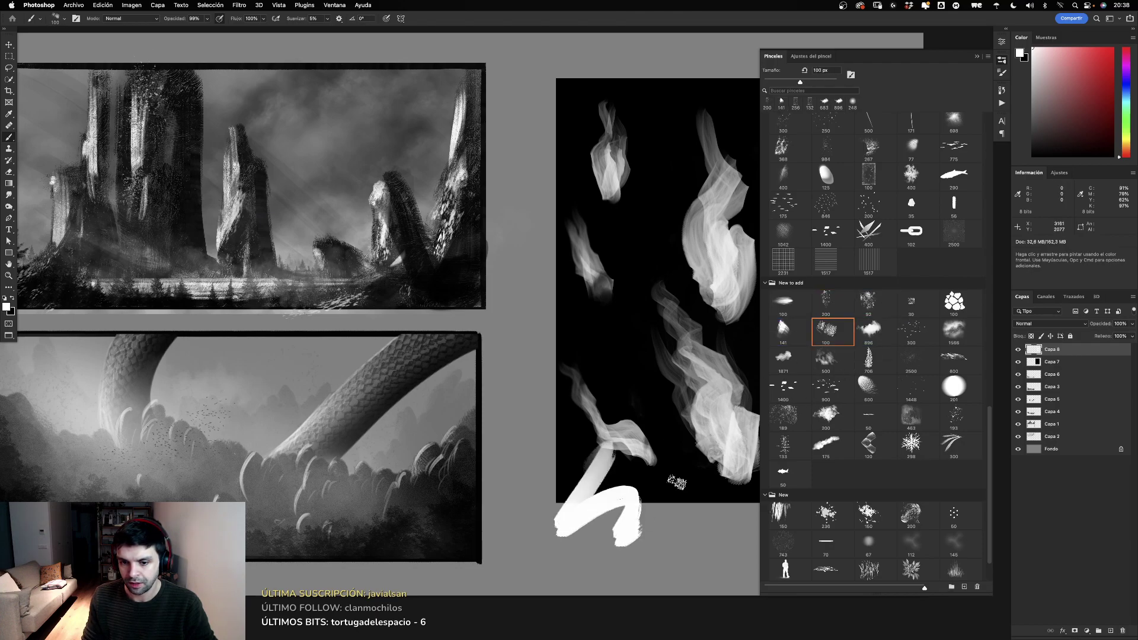
key(ctrl+z)
Step: Shrink the brush to 15 px and close the brush library
scroll(688, 416, right, 5)
scroll(688, 417, down, 2)
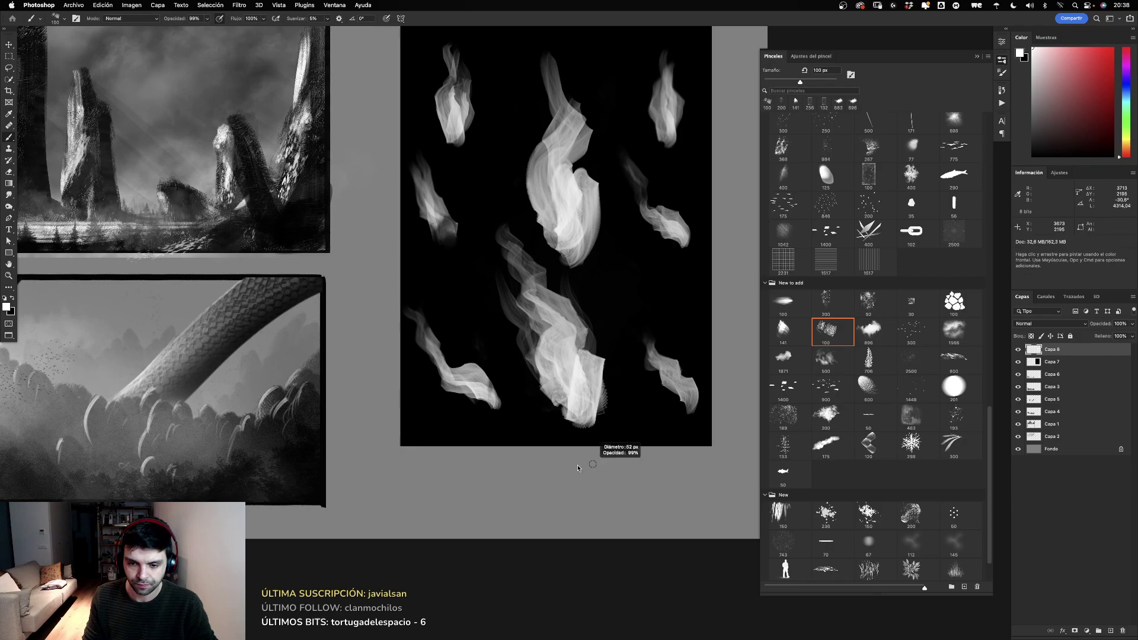
drag(578, 468, 527, 484)
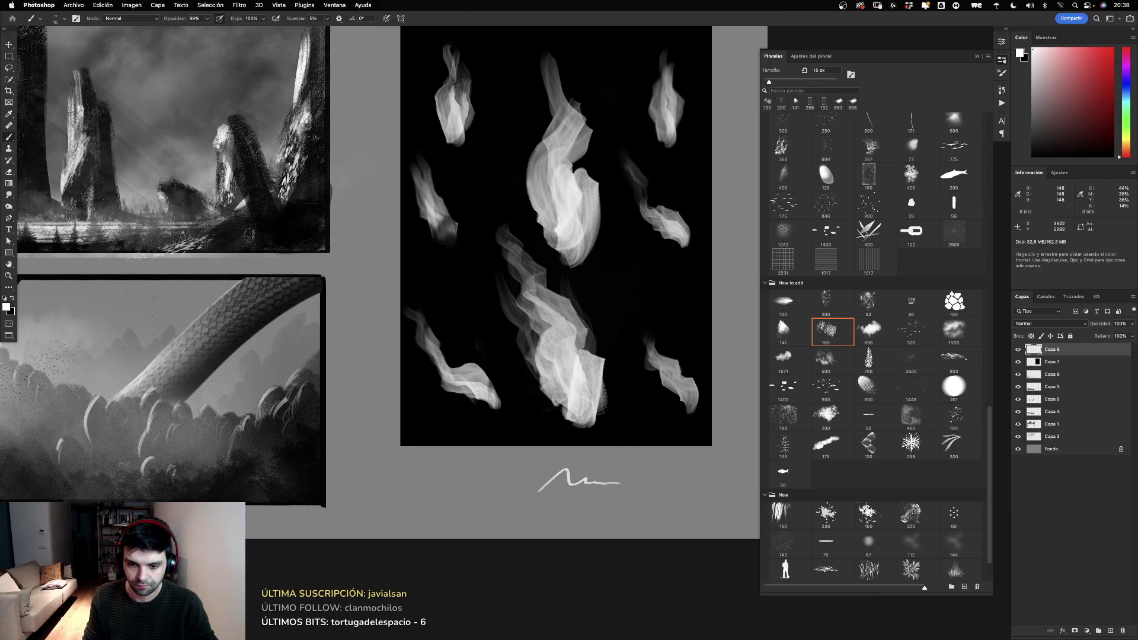
scroll(497, 372, up, 3)
mouse_move(587, 334)
mouse_down()
mouse_move(624, 359)
mouse_move(587, 369)
mouse_up()
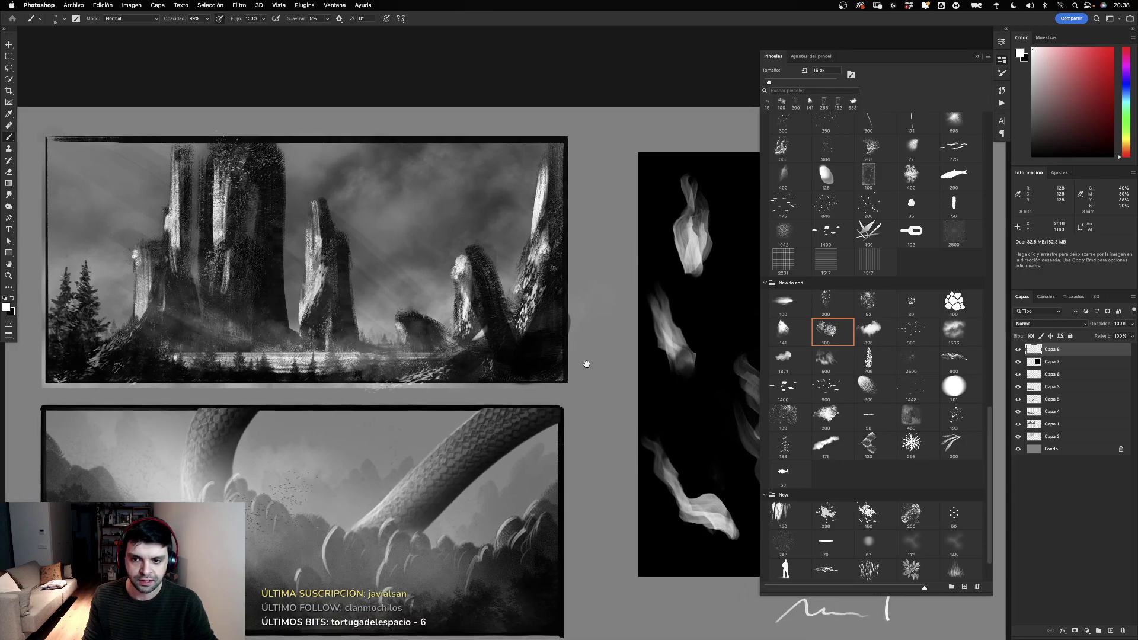
click(979, 56)
scroll(829, 190, down, 2)
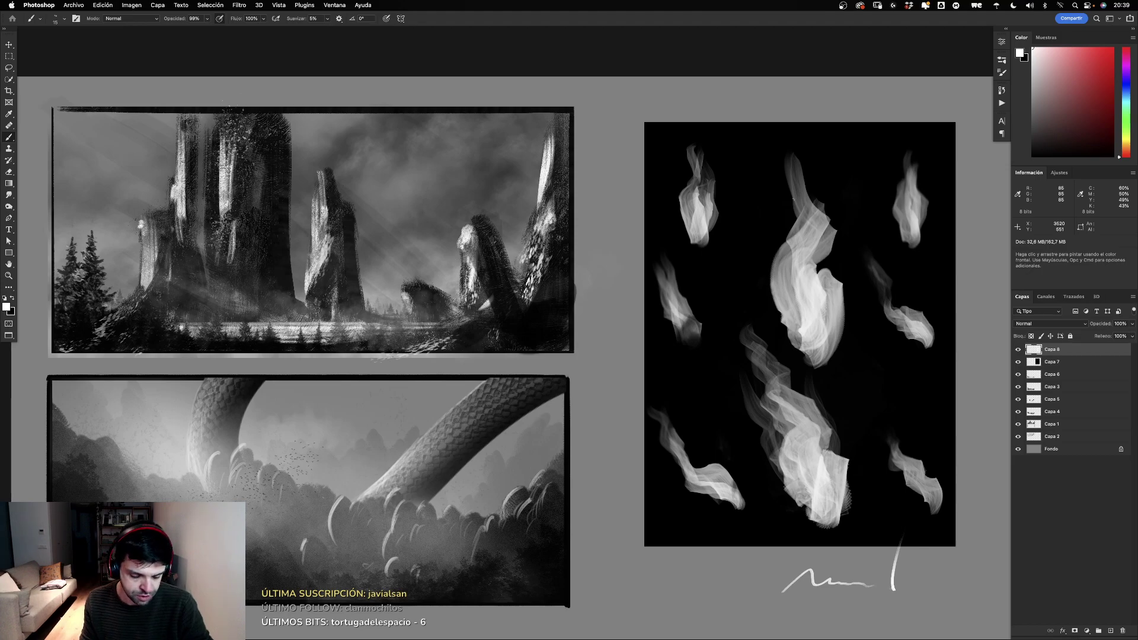
Step: Exit full-screen, move the Photoshop window aside, and enlarge the Finder window of the N folder to fill the screen
key(f)
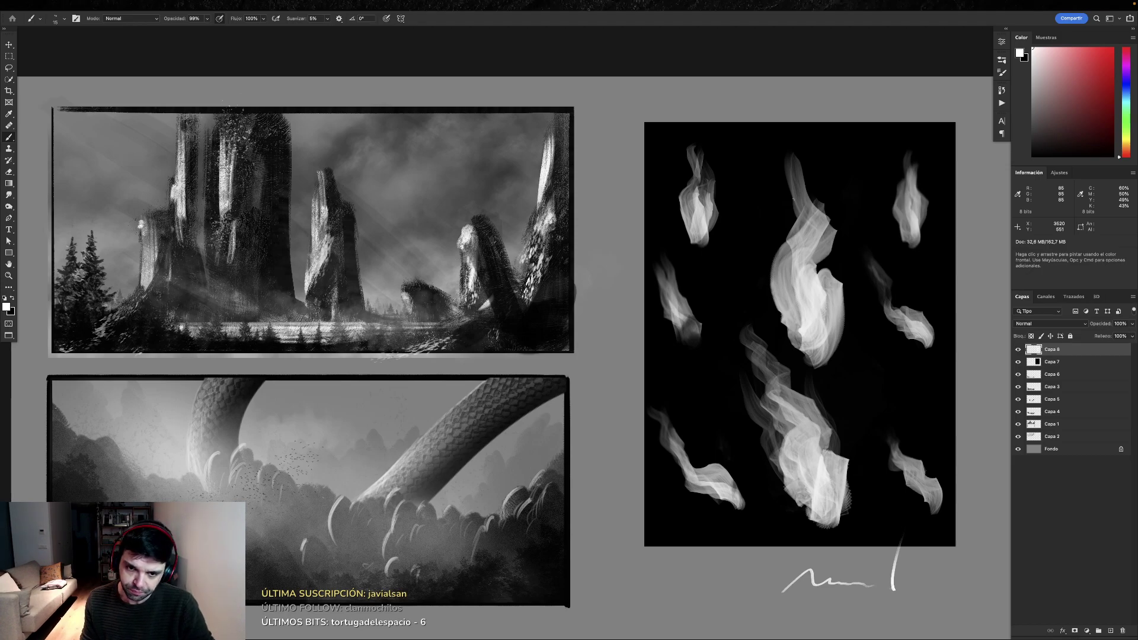
mouse_move(632, 36)
mouse_down()
mouse_move(650, 108)
mouse_move(658, 58)
mouse_move(398, 32)
mouse_up()
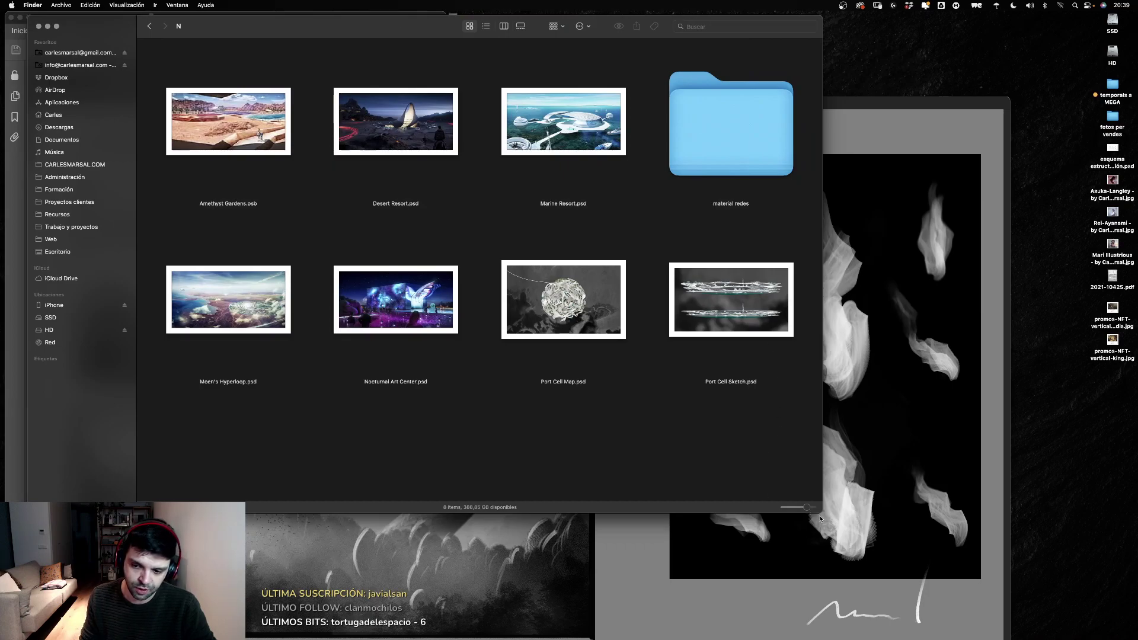
mouse_move(820, 519)
mouse_down()
mouse_move(1122, 634)
mouse_move(1132, 618)
mouse_up()
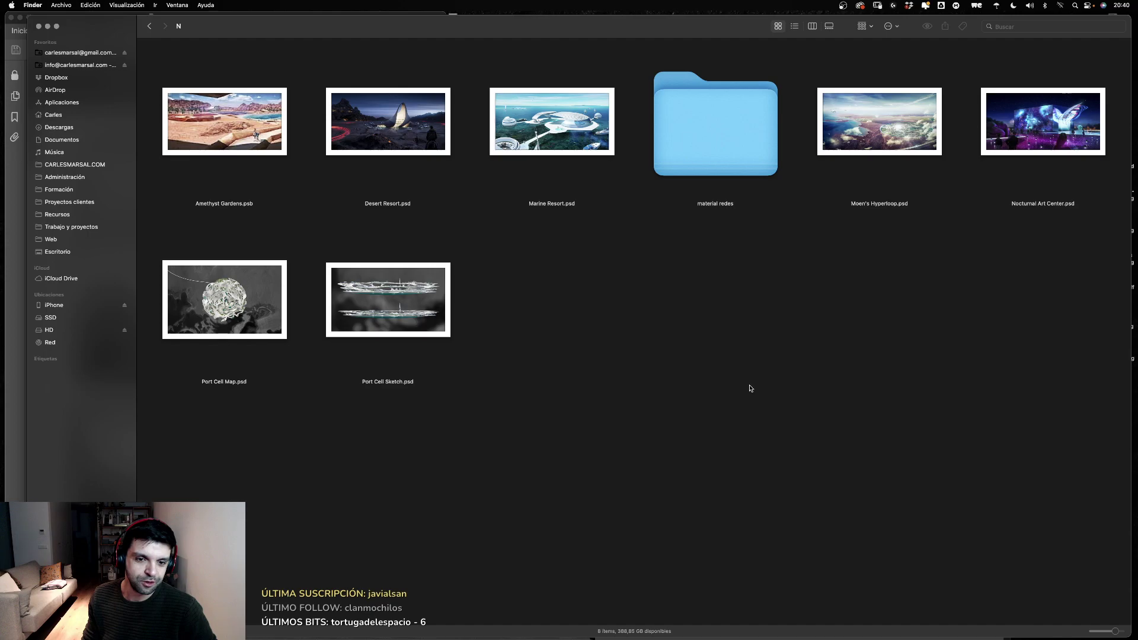
drag(579, 24, 571, 30)
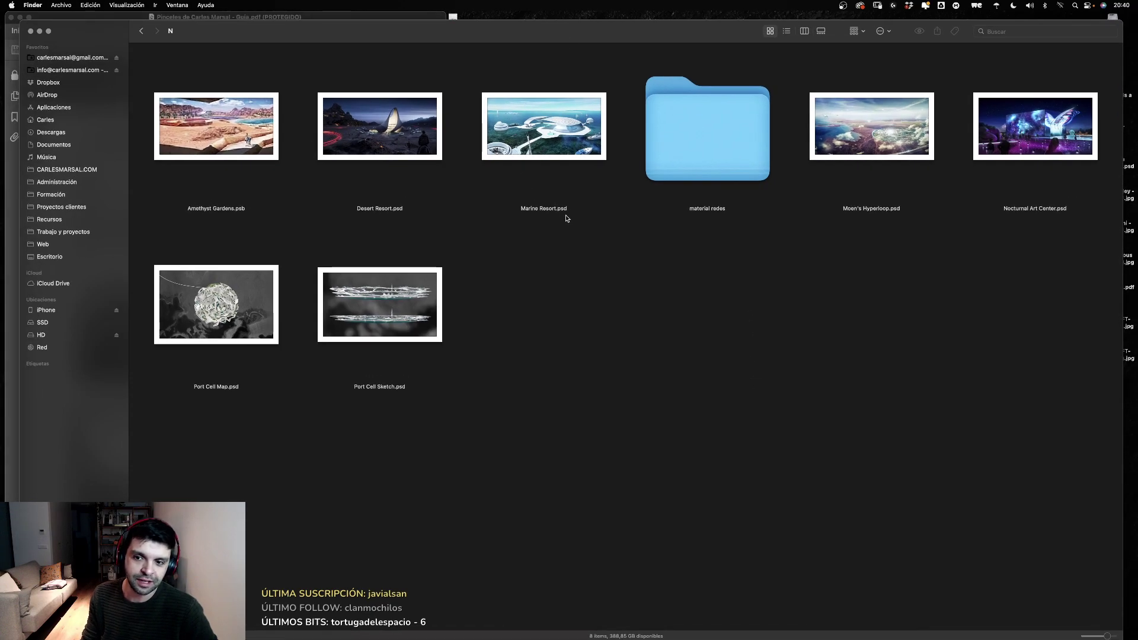
Step: Open the material redes folder and then its Desert Resort folder
click(730, 157)
double_click(730, 158)
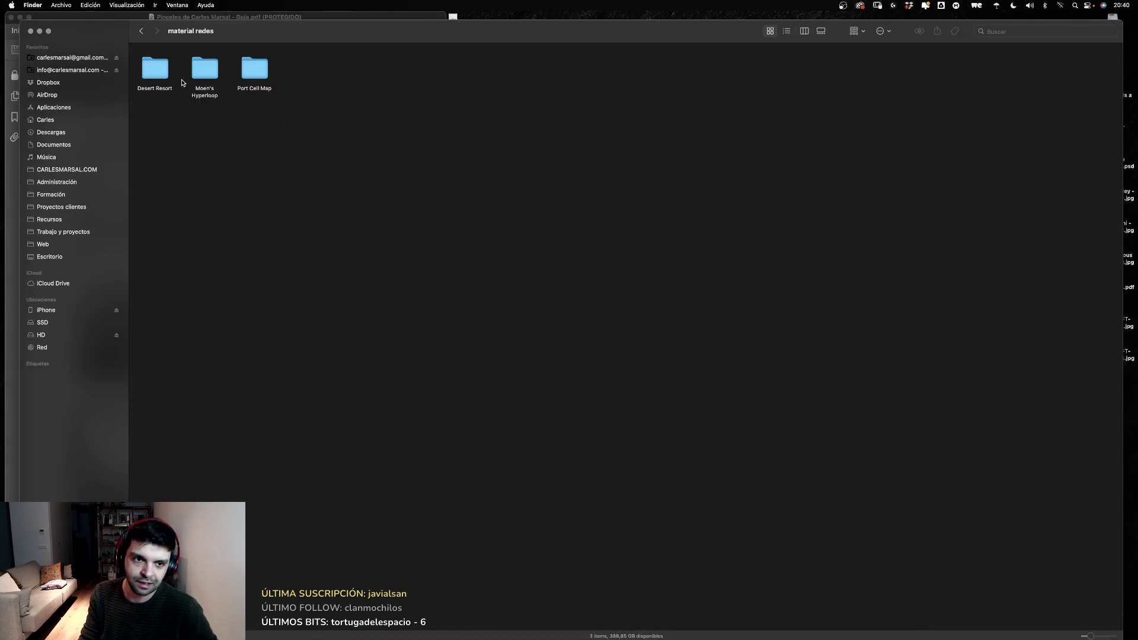
click(155, 68)
key(super+Down)
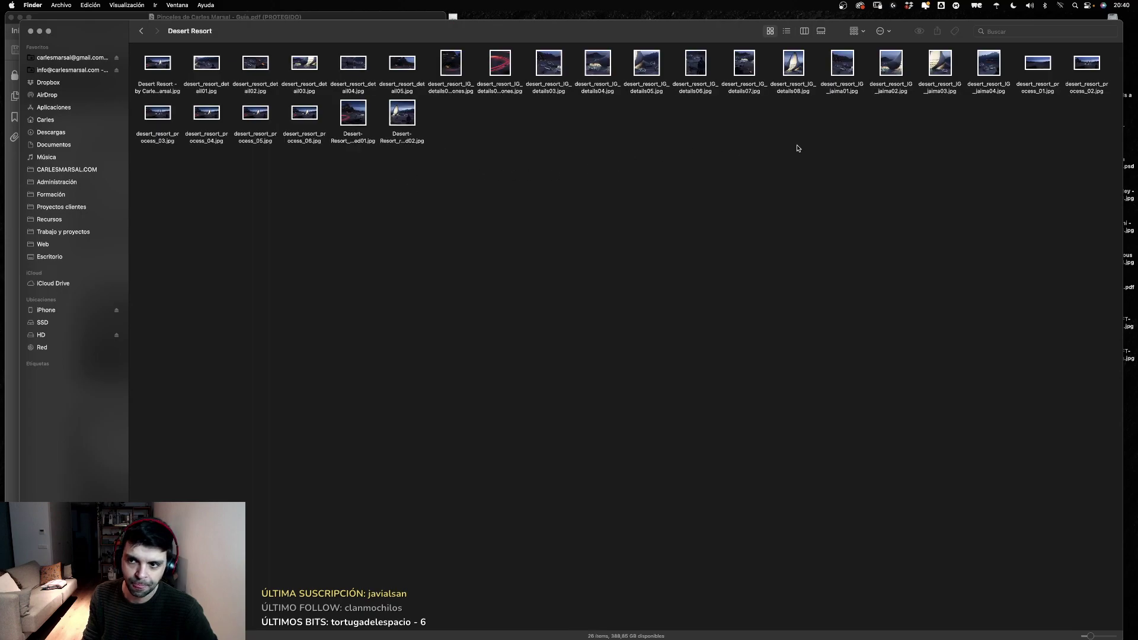
Step: Enlarge thumbnails, sort by name, and Quick Look the main Desert Resort render
click(1106, 636)
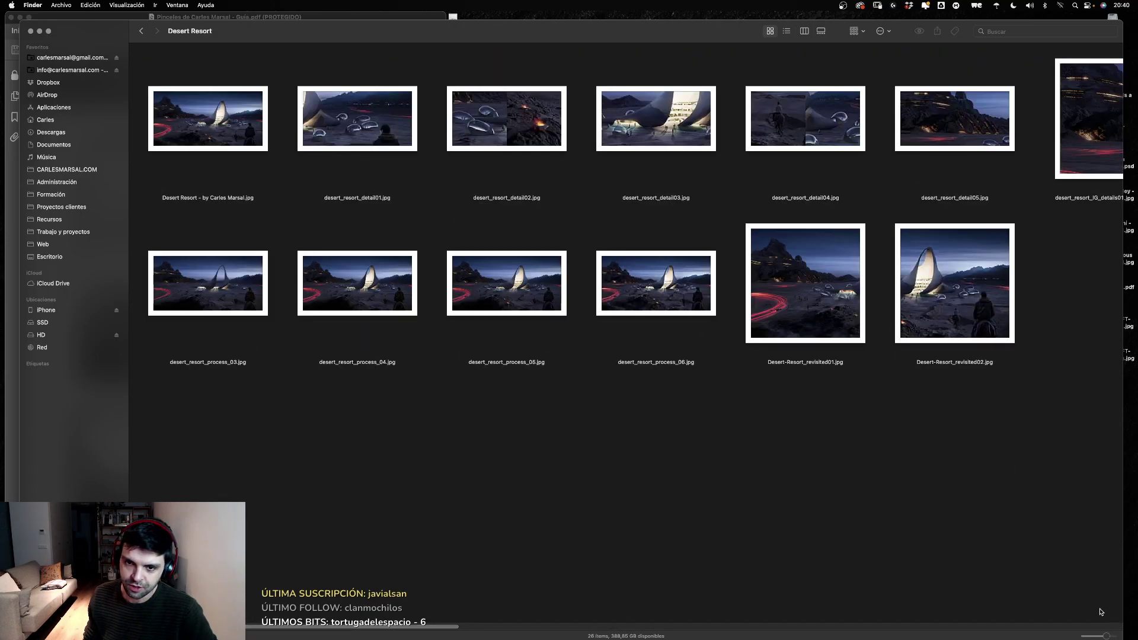
right_click(605, 440)
mouse_move(626, 490)
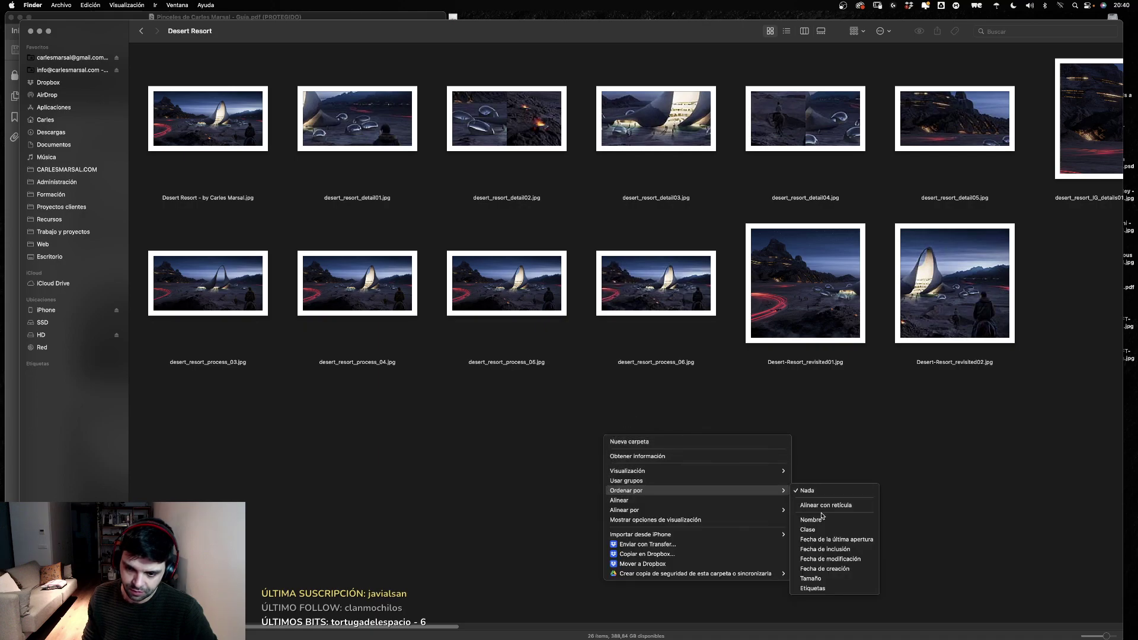
click(811, 520)
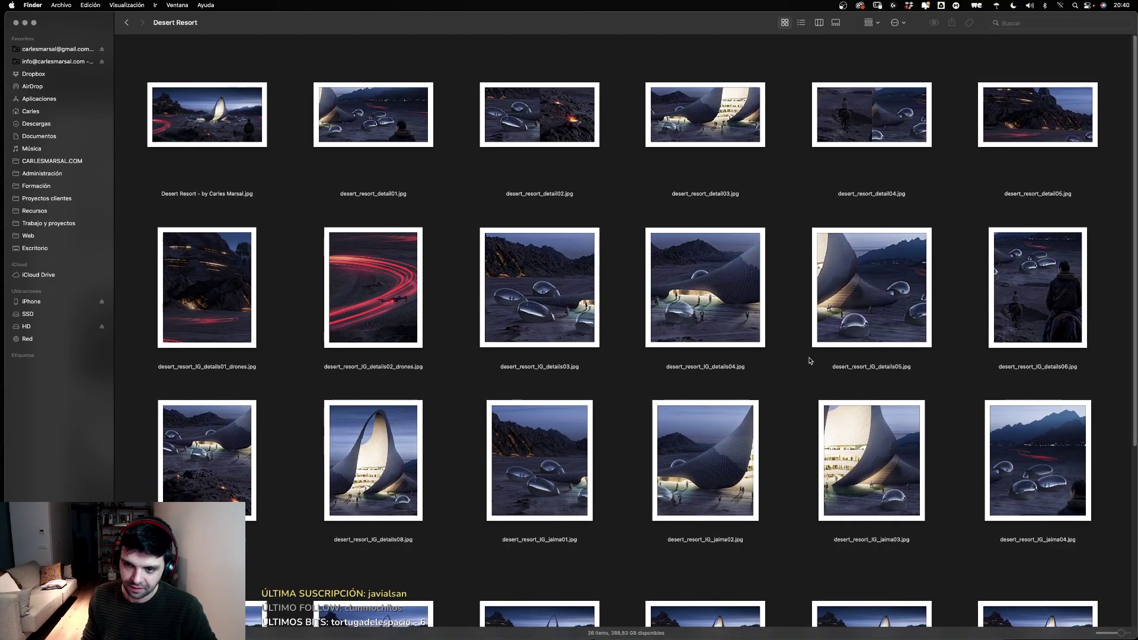
mouse_move(1134, 278)
mouse_down()
mouse_move(1136, 458)
mouse_move(1136, 179)
mouse_up()
click(231, 117)
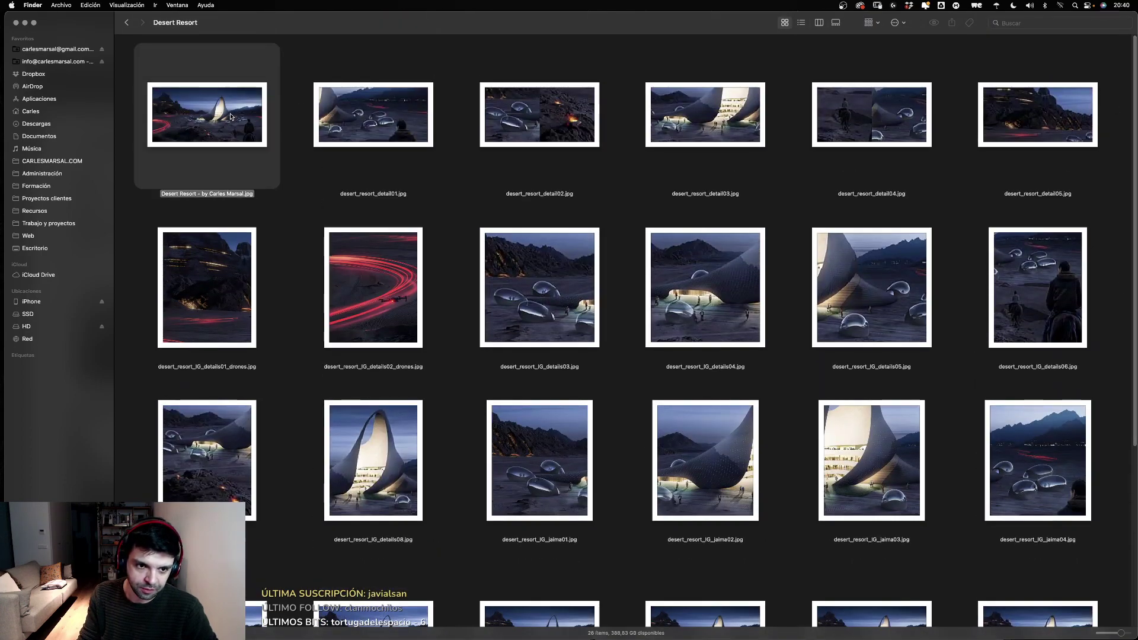
key(space)
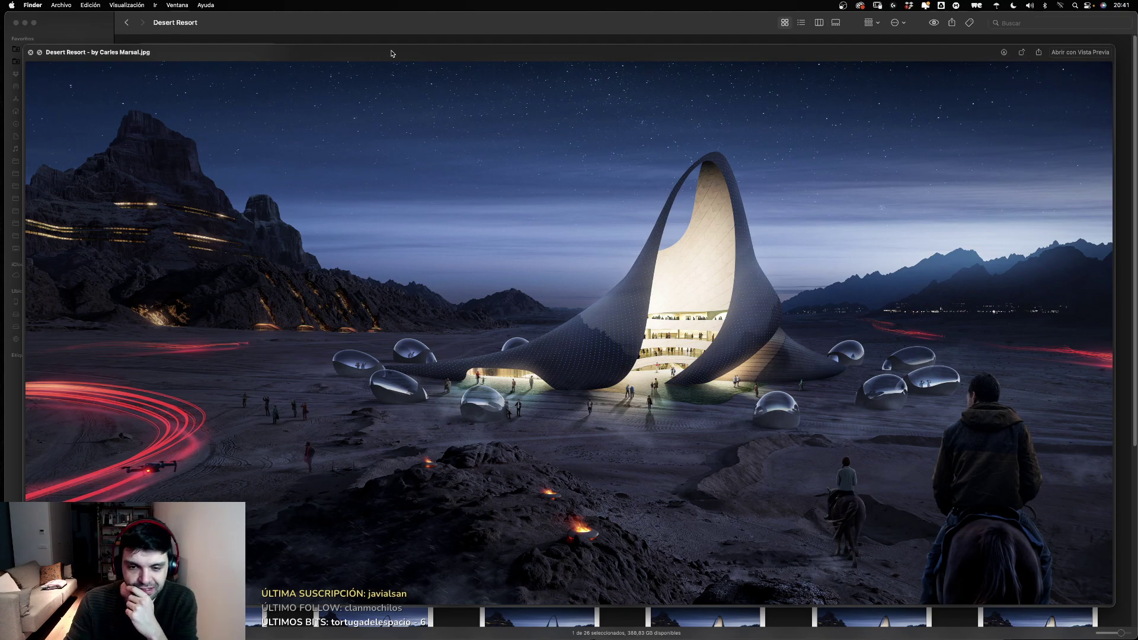
Step: Page through desert_resort_detail01 to detail05 in Quick Look, then close it
key(Right)
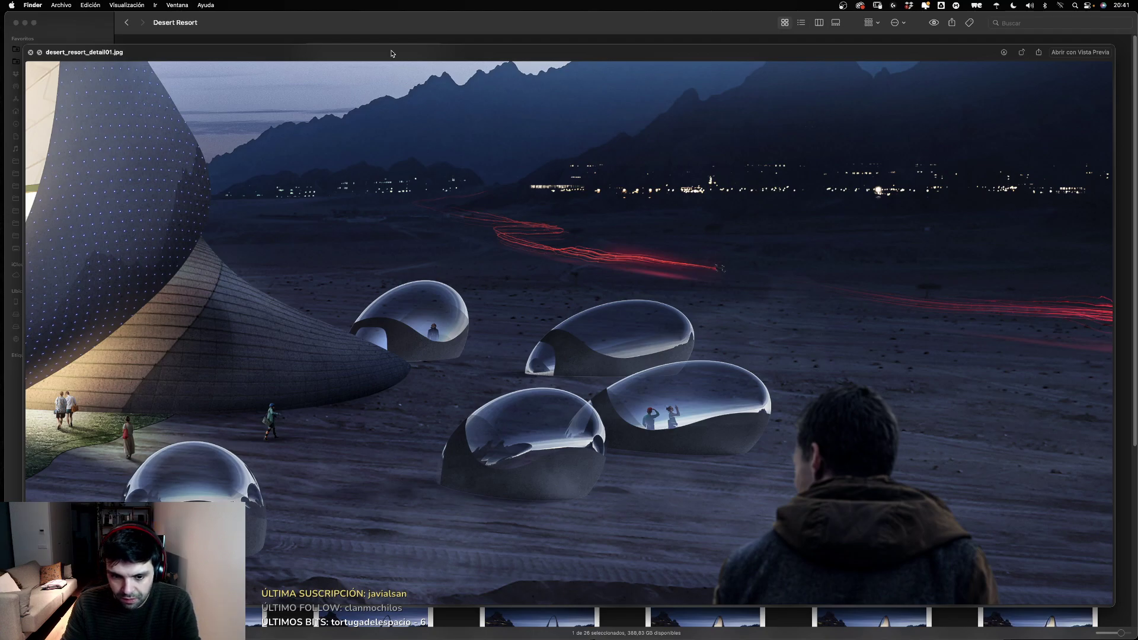
key(Right)
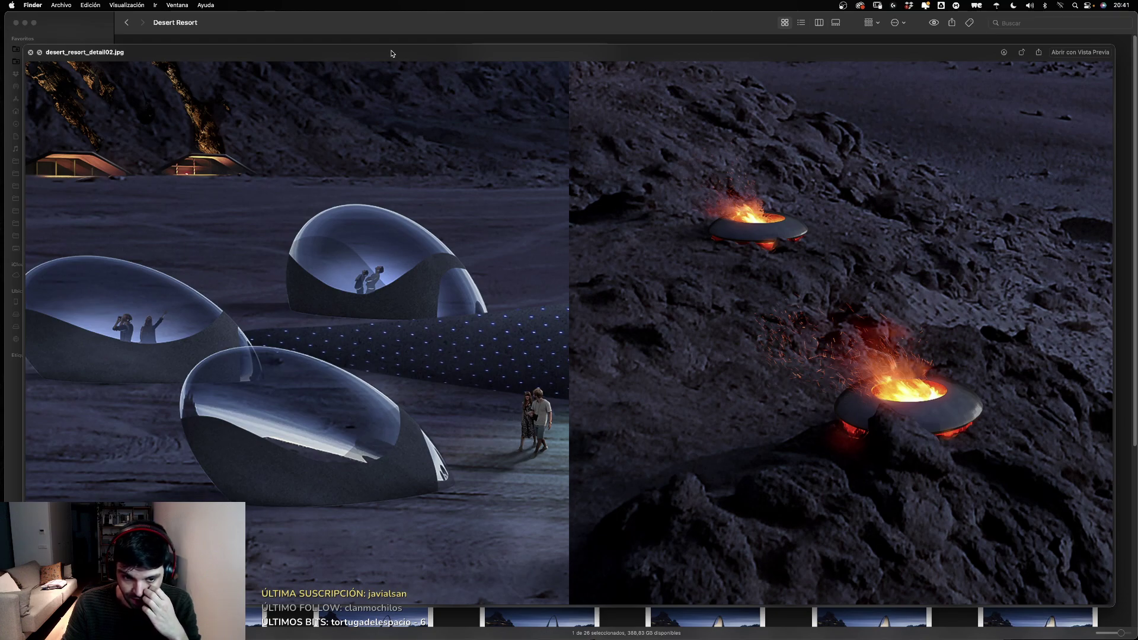
key(Right)
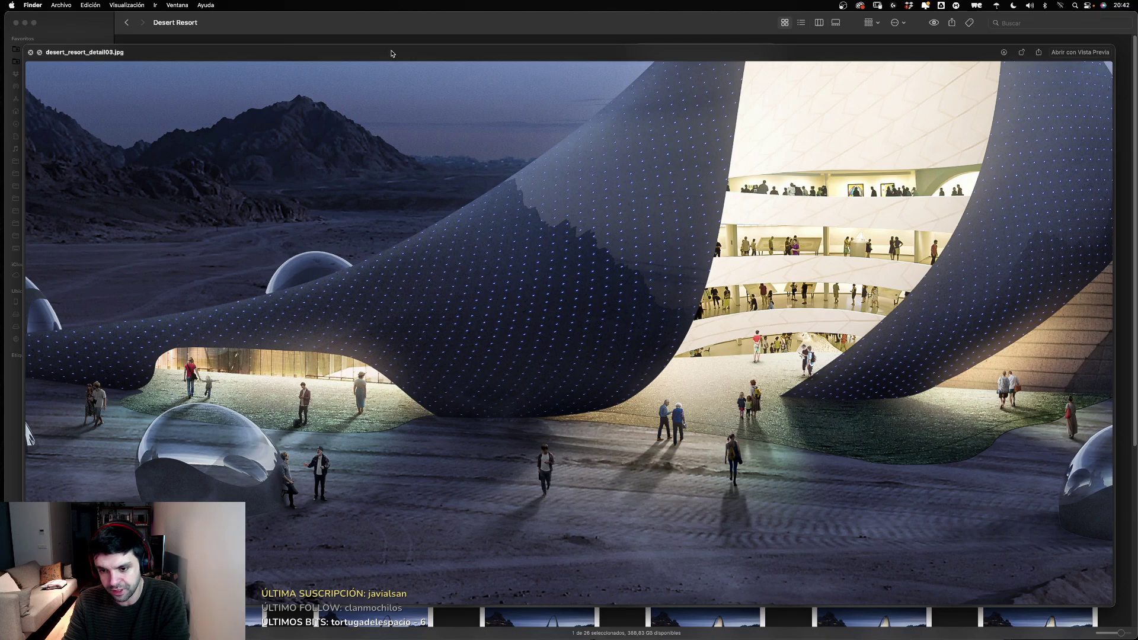
key(Right)
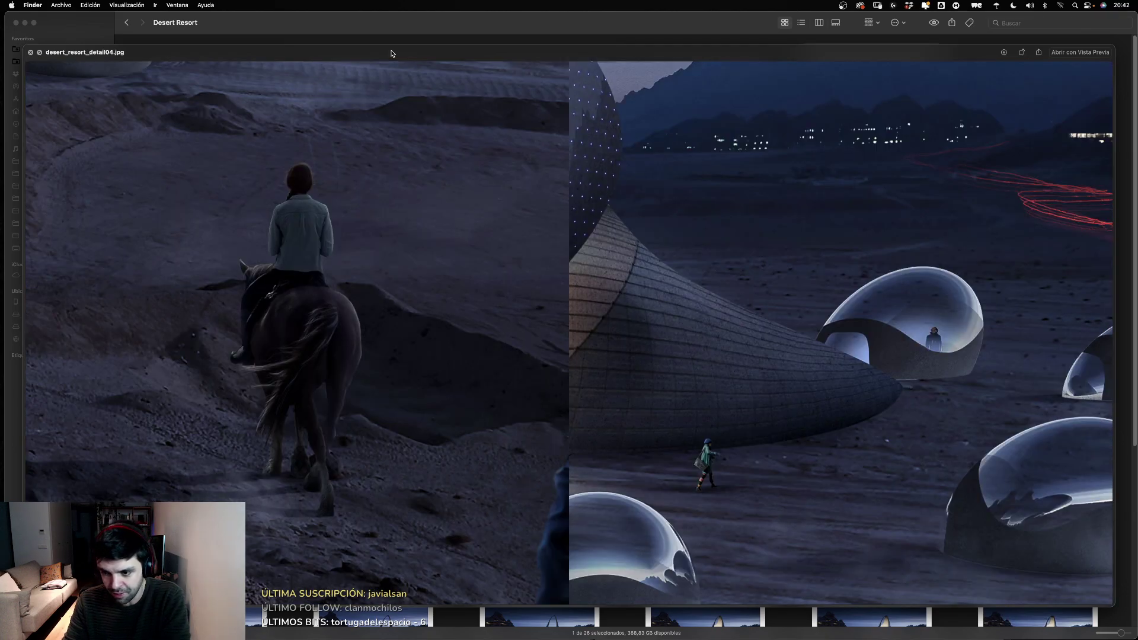
key(Right)
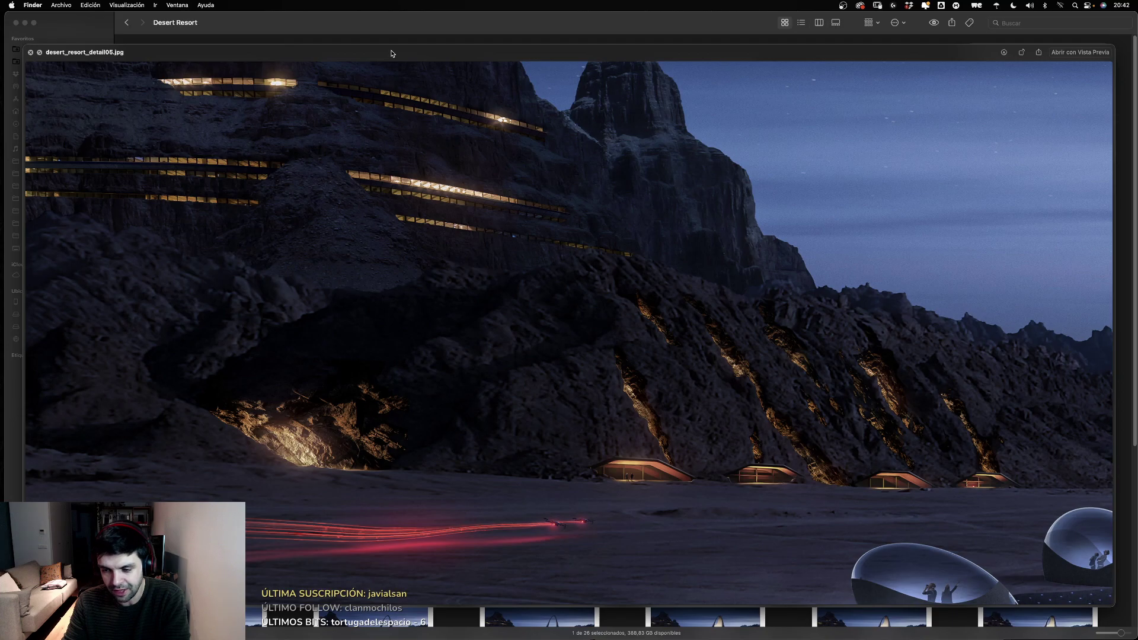
key(space)
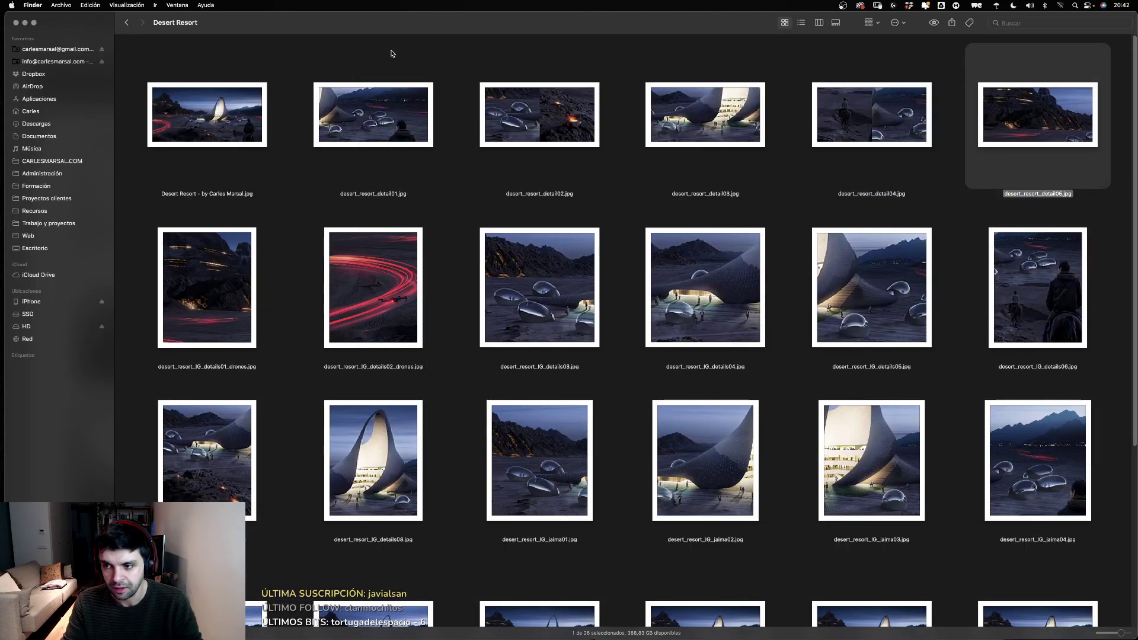
Step: Preview the details01 and details02 drone renders full size
key(Left)
key(Left)
key(Left)
key(Left)
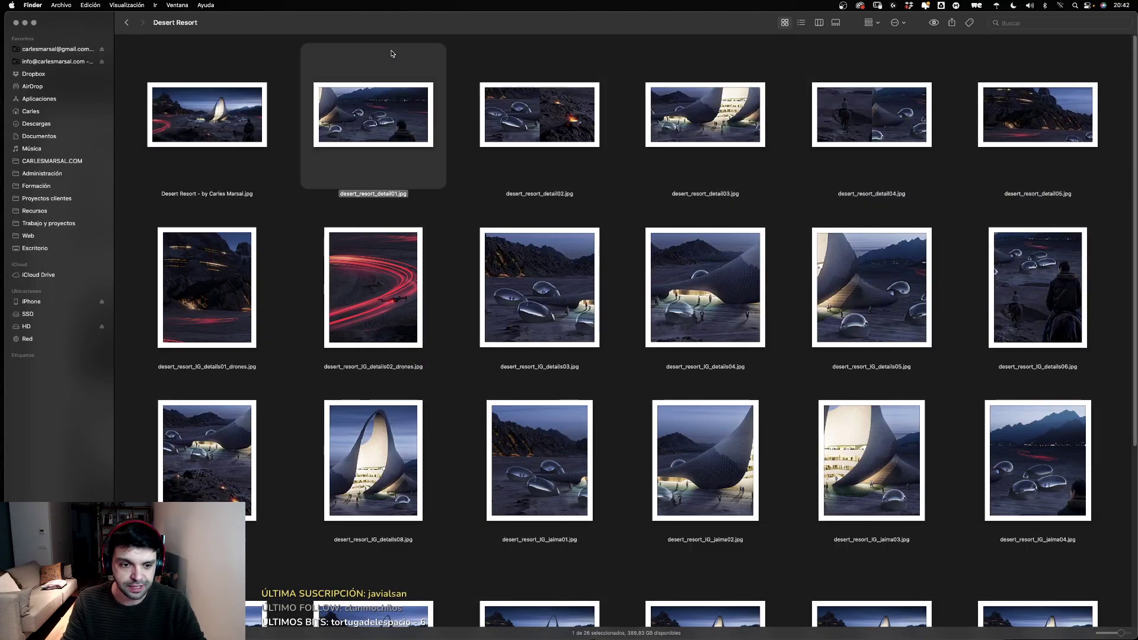
key(Left)
key(Down)
key(space)
key(Right)
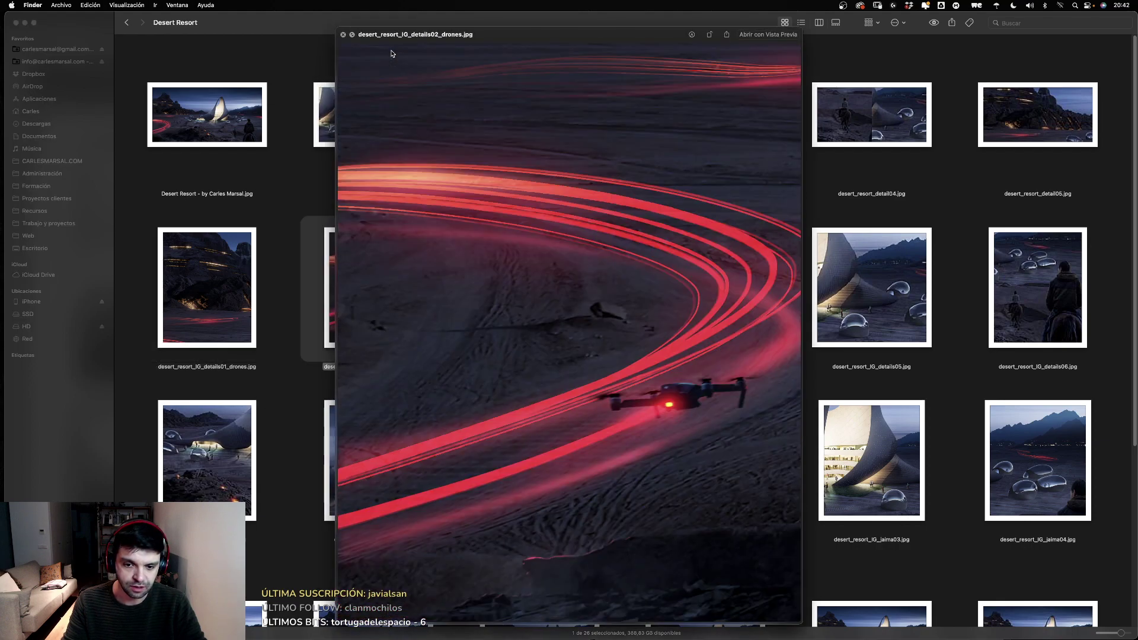
key(space)
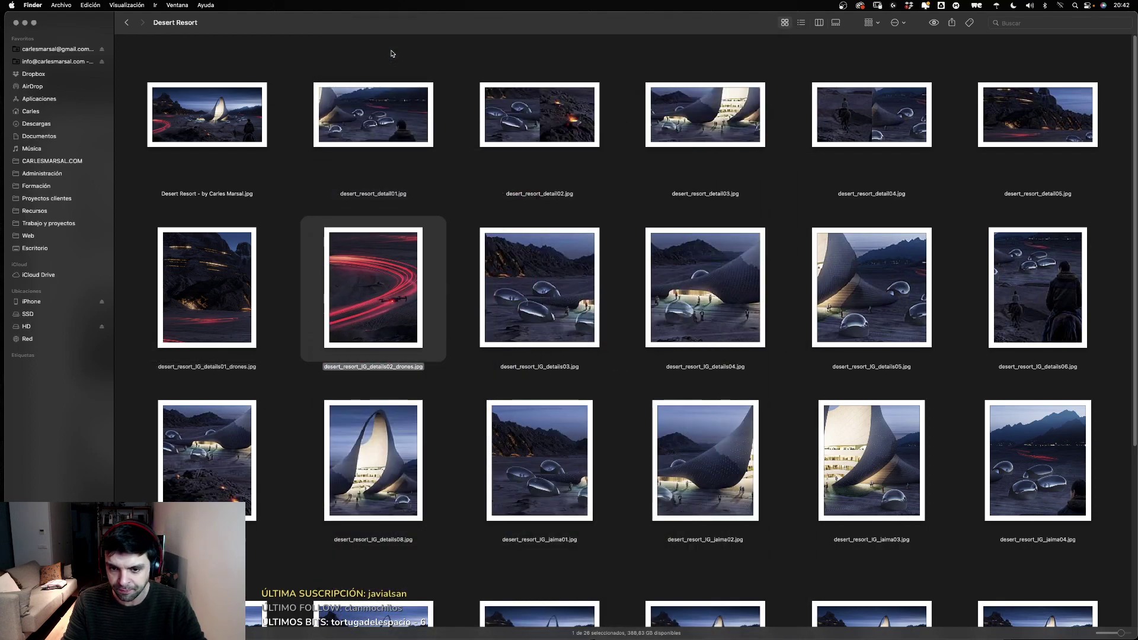
Step: Preview the details03 through details05 renders full size
key(Right)
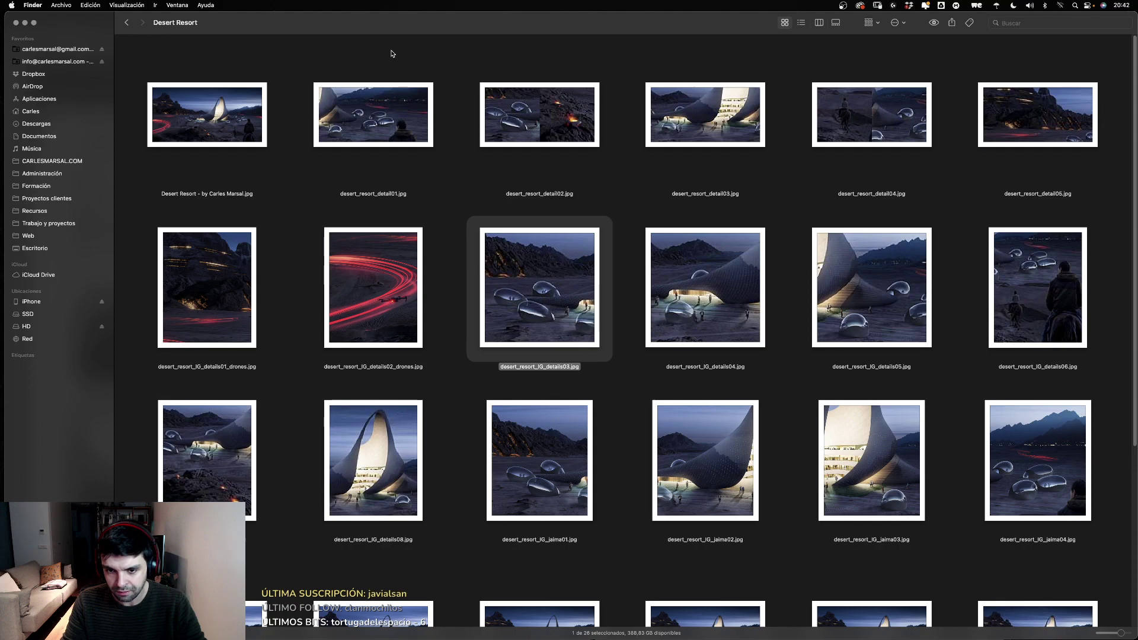
key(space)
key(Right)
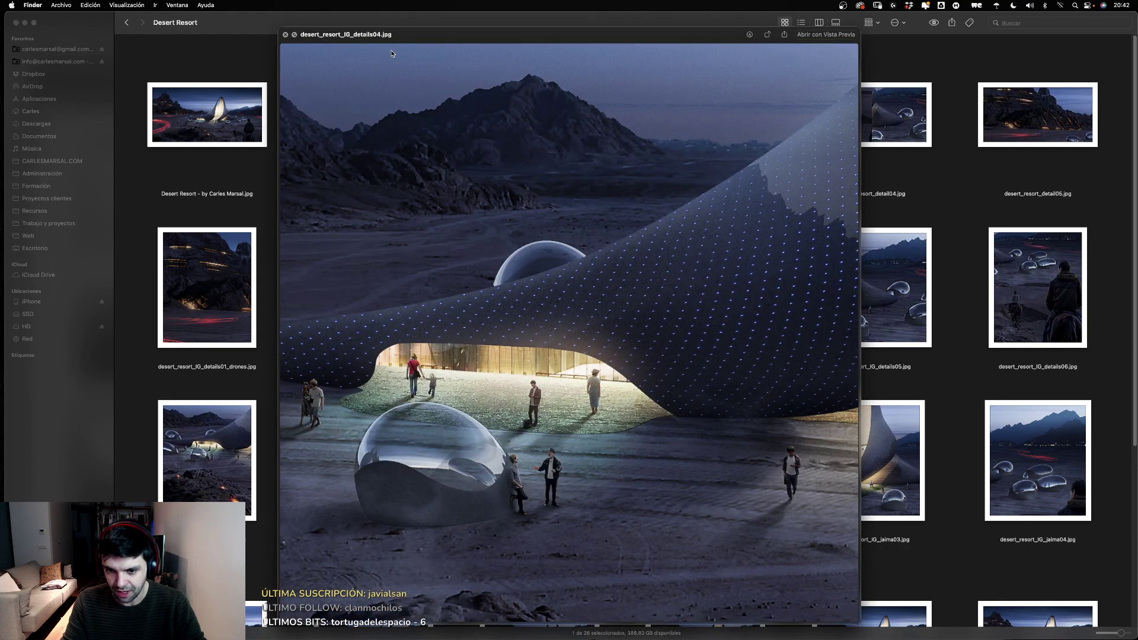
key(Right)
key(Right)
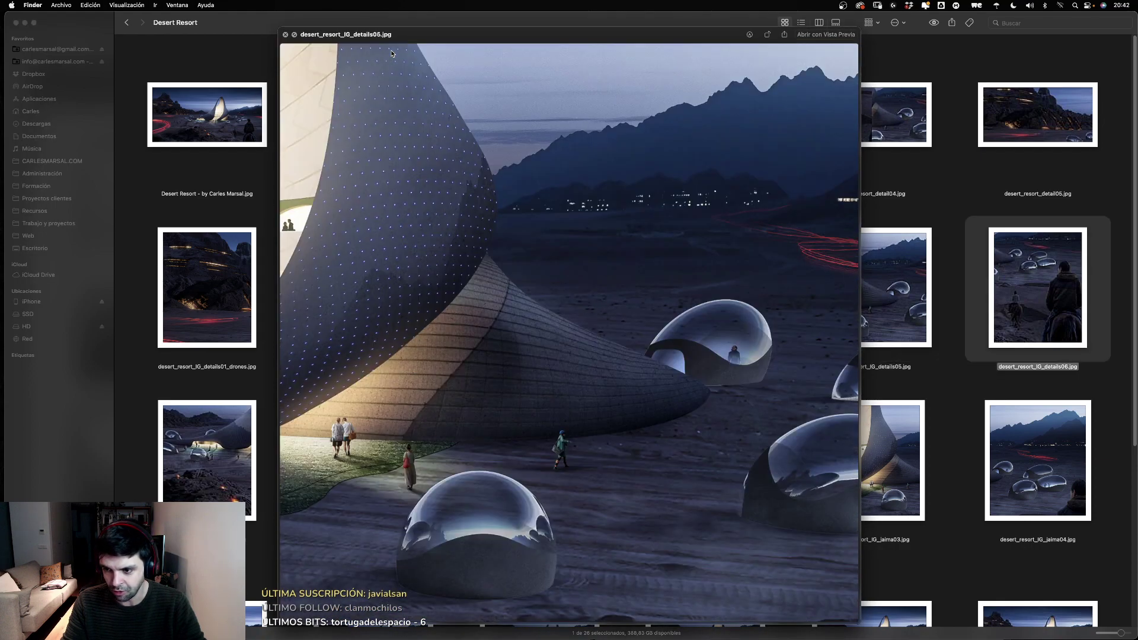
key(space)
Step: Preview details07, details08 and the jaima01–04 renders, then close Quick Look
key(Left)
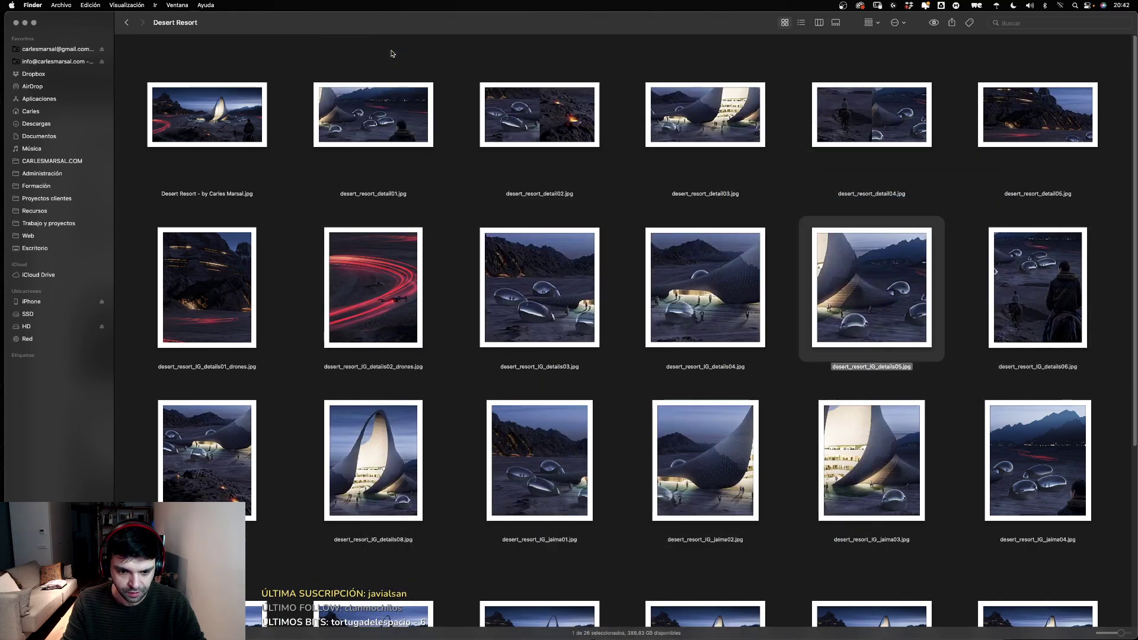
key(Left)
key(Left)
key(Left)
key(Down)
key(Left)
key(space)
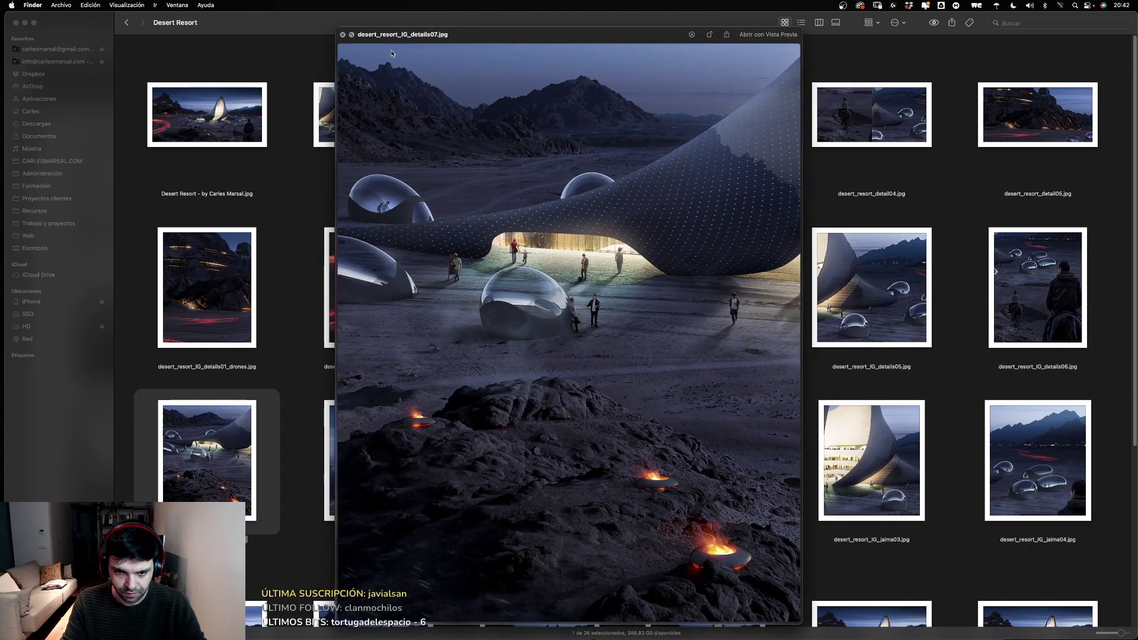
key(Right)
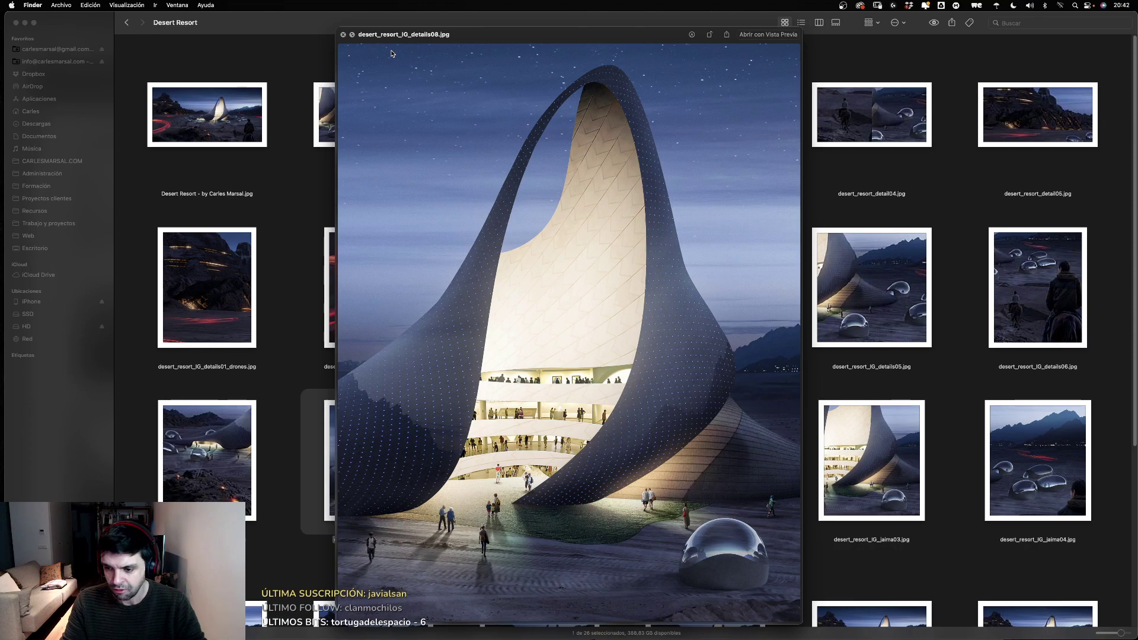
key(Right)
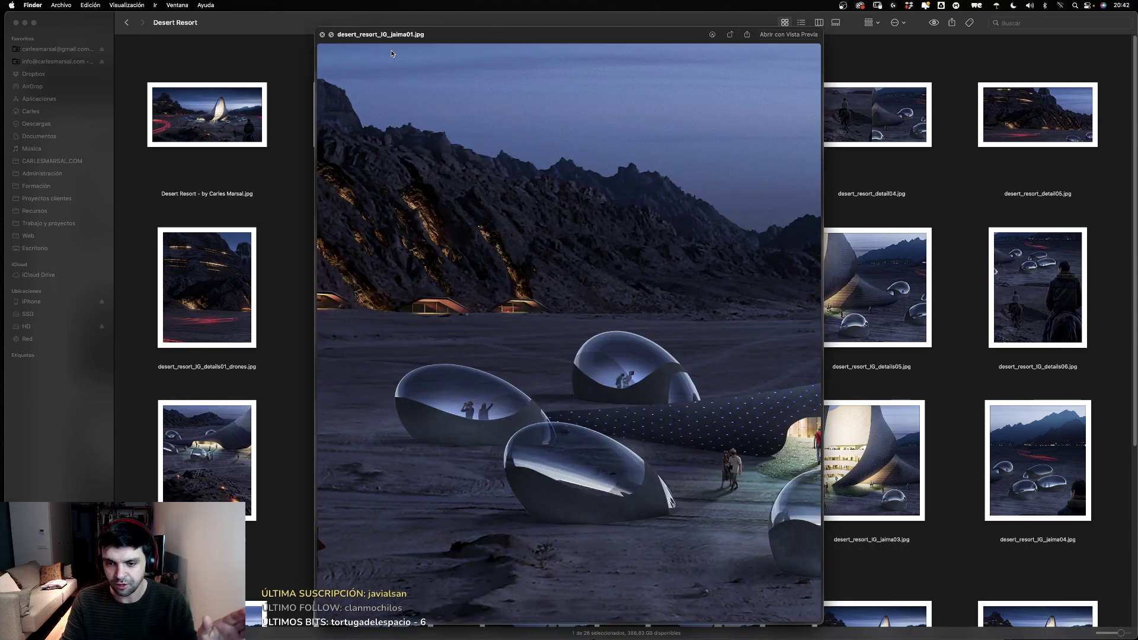
key(Right)
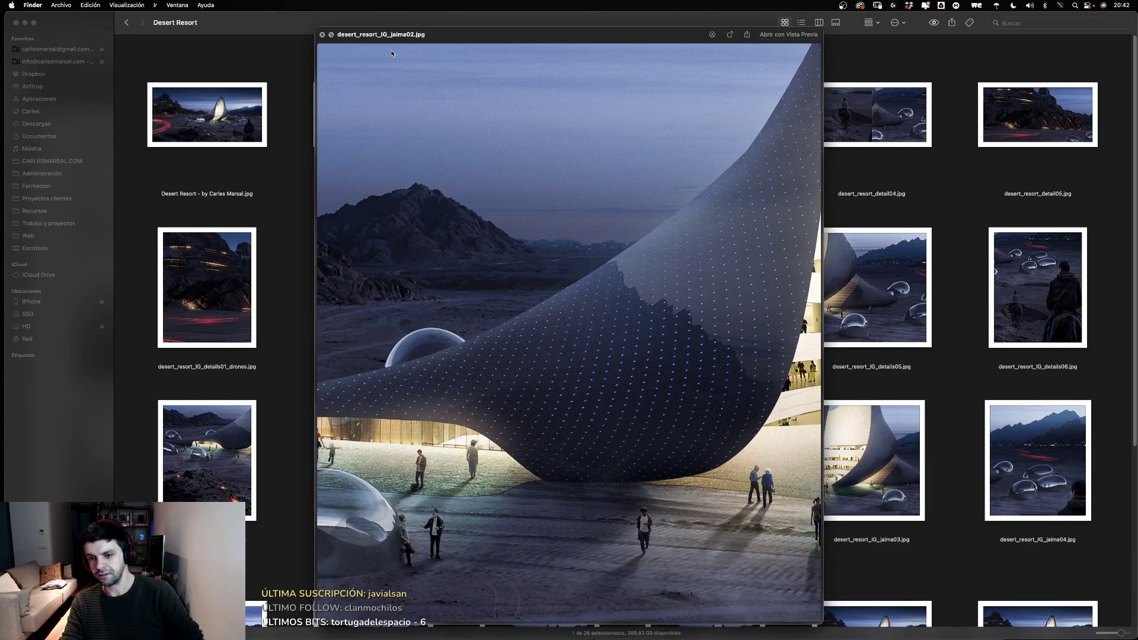
key(Right)
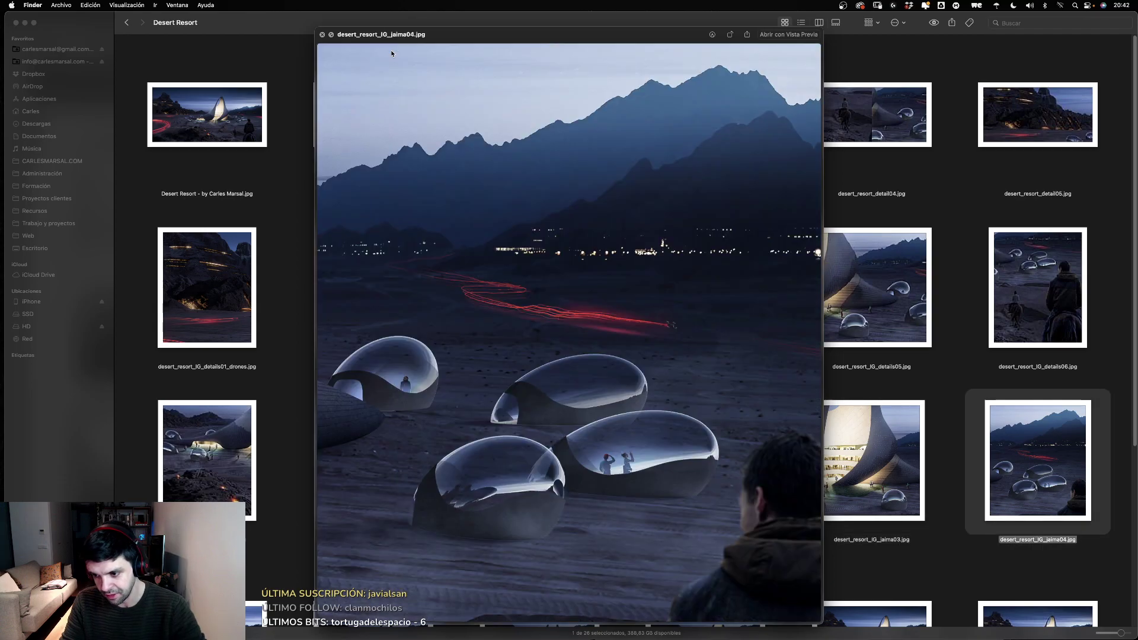
key(Right)
key(space)
Step: Move the selection down to the desert_resort_process_01 render
key(Down)
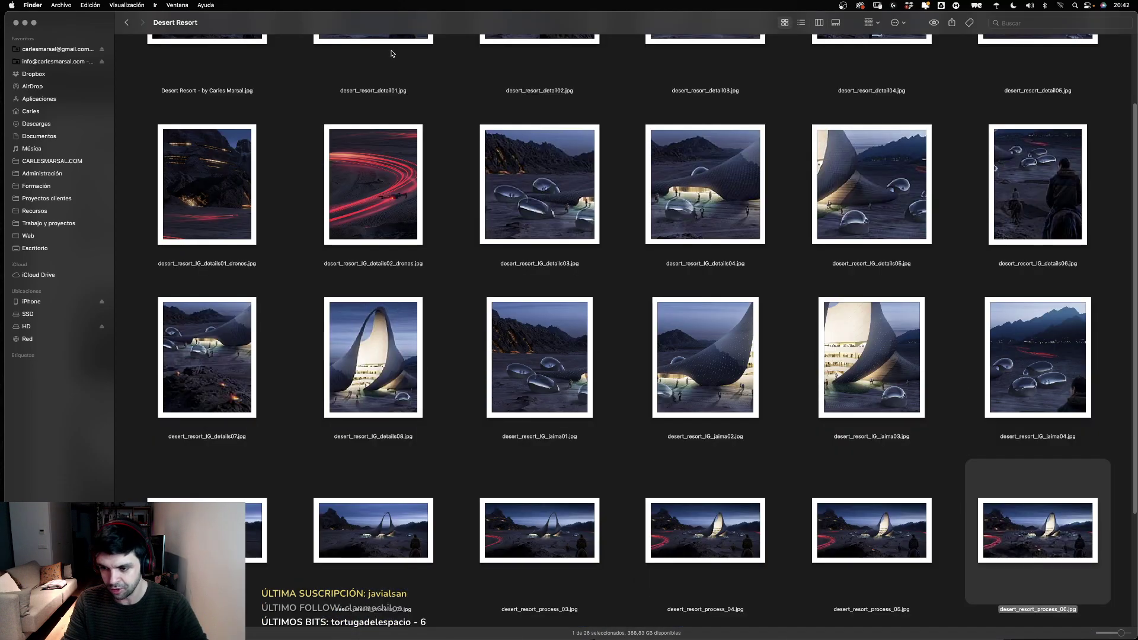
key(Left)
key(Left)
key(Left)
key(Left)
key(Down)
key(Up)
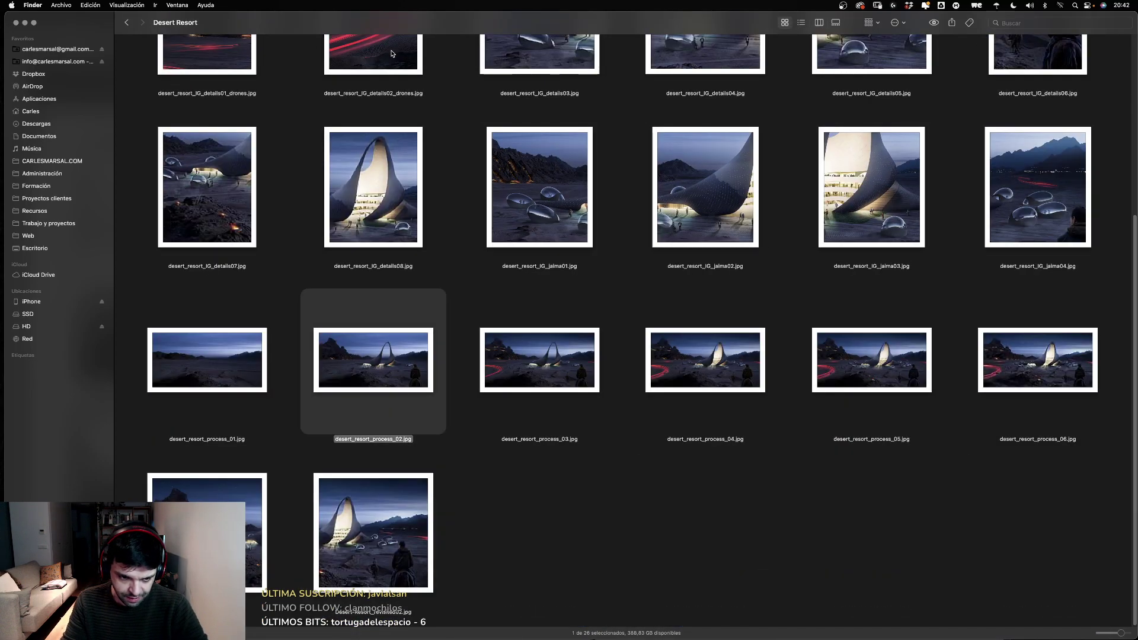
key(Left)
Step: Preview process_01 full size and flip between the empty desert photo and the process_02 arch version
key(space)
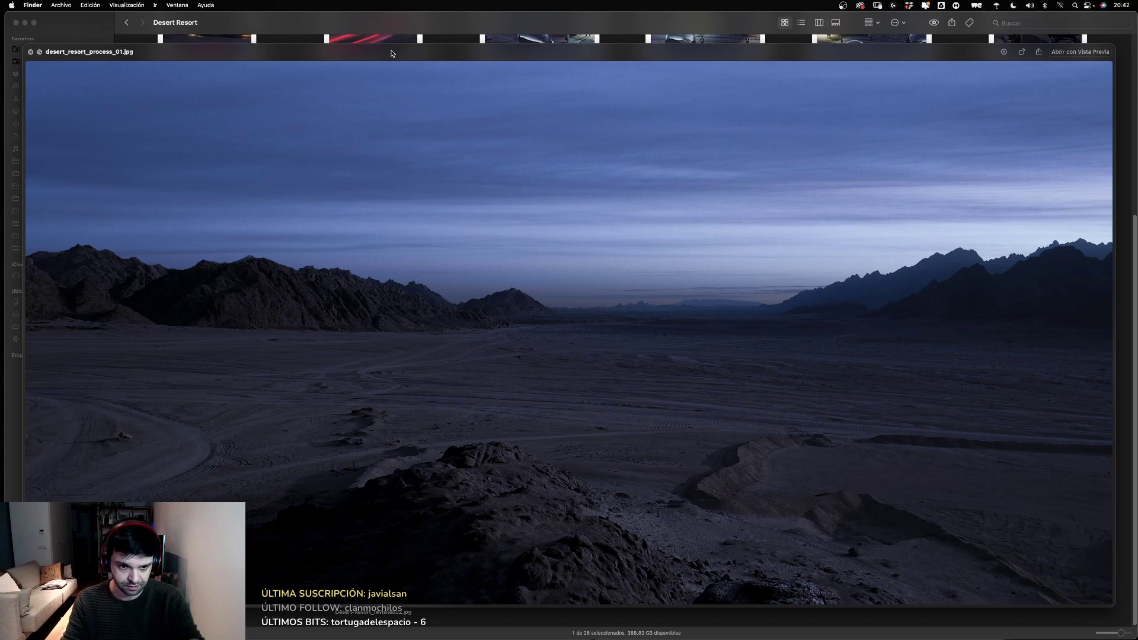
key(Right)
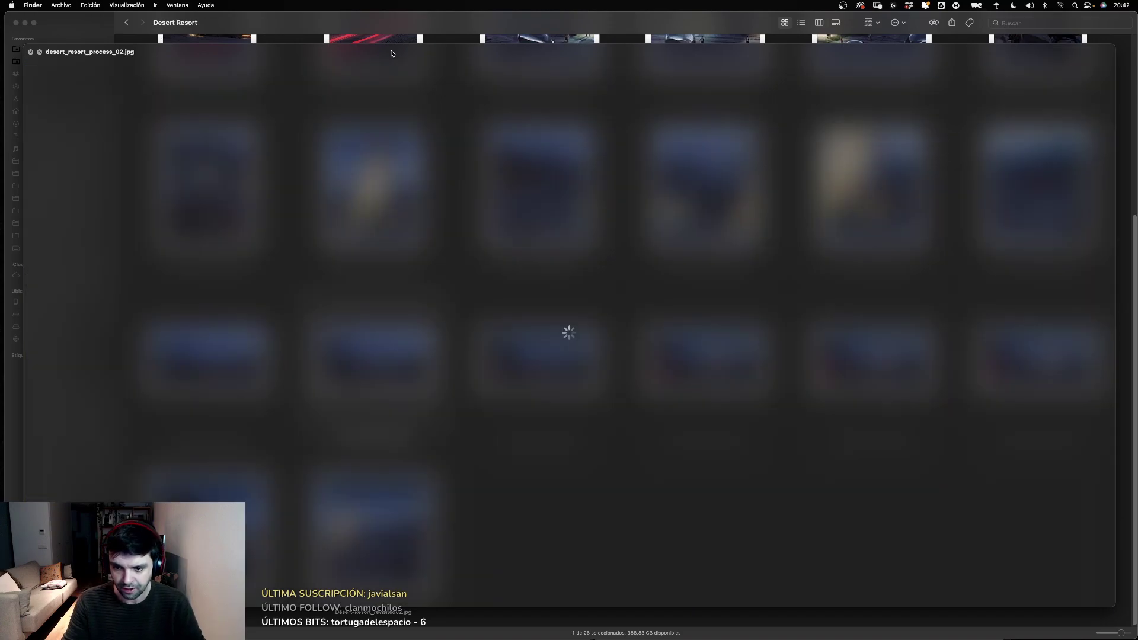
key(Left)
key(Right)
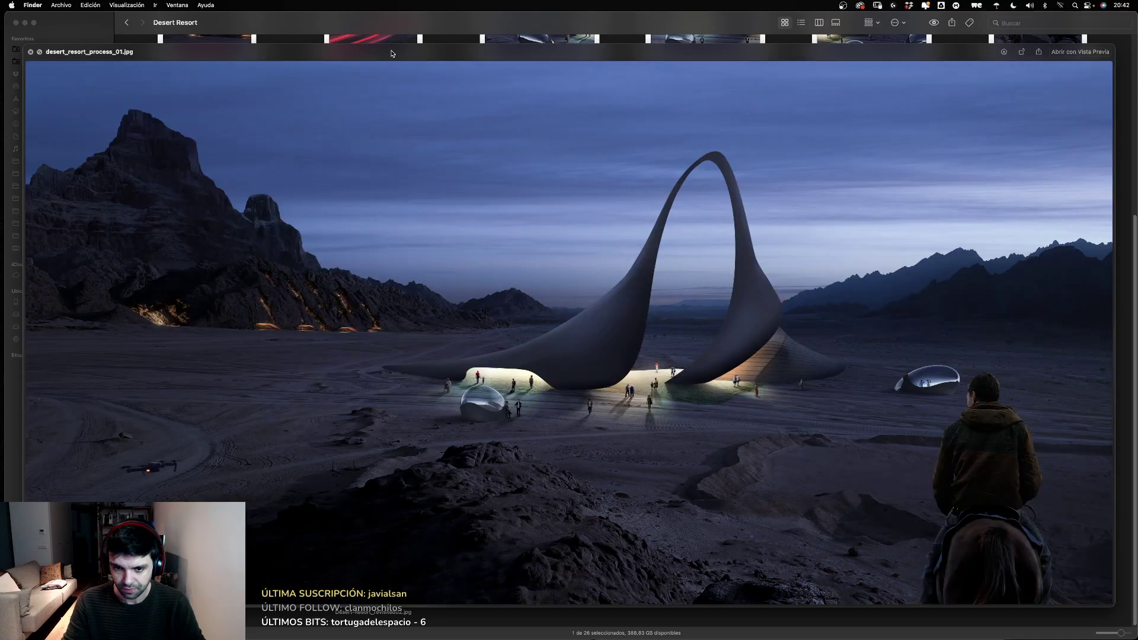
key(Left)
key(Right)
key(Left)
key(Right)
key(Left)
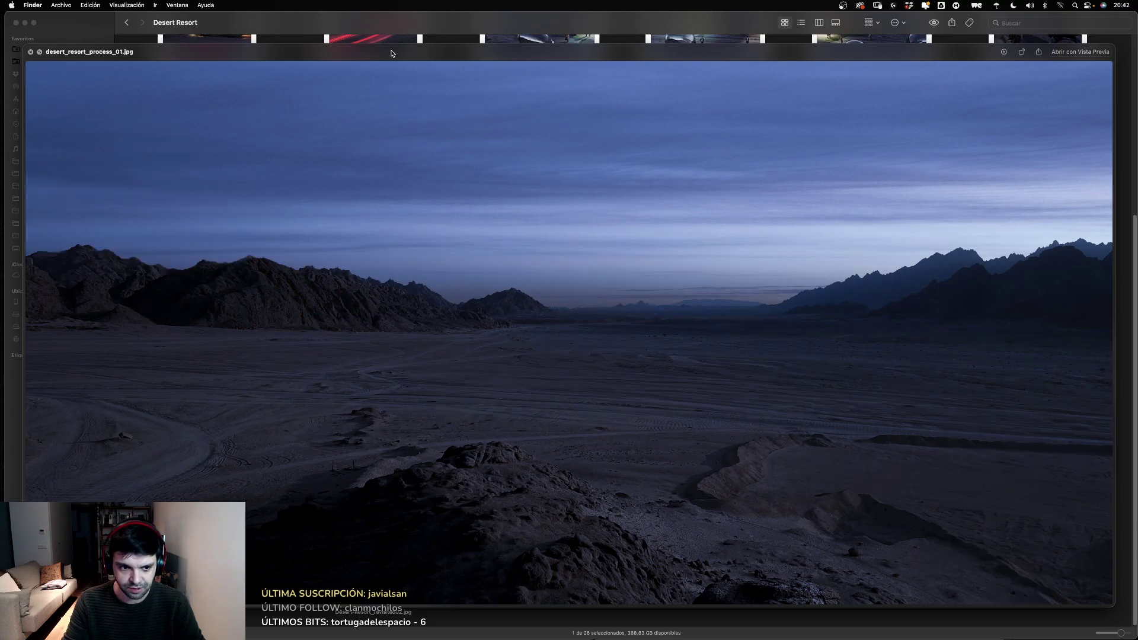
key(Right)
key(Left)
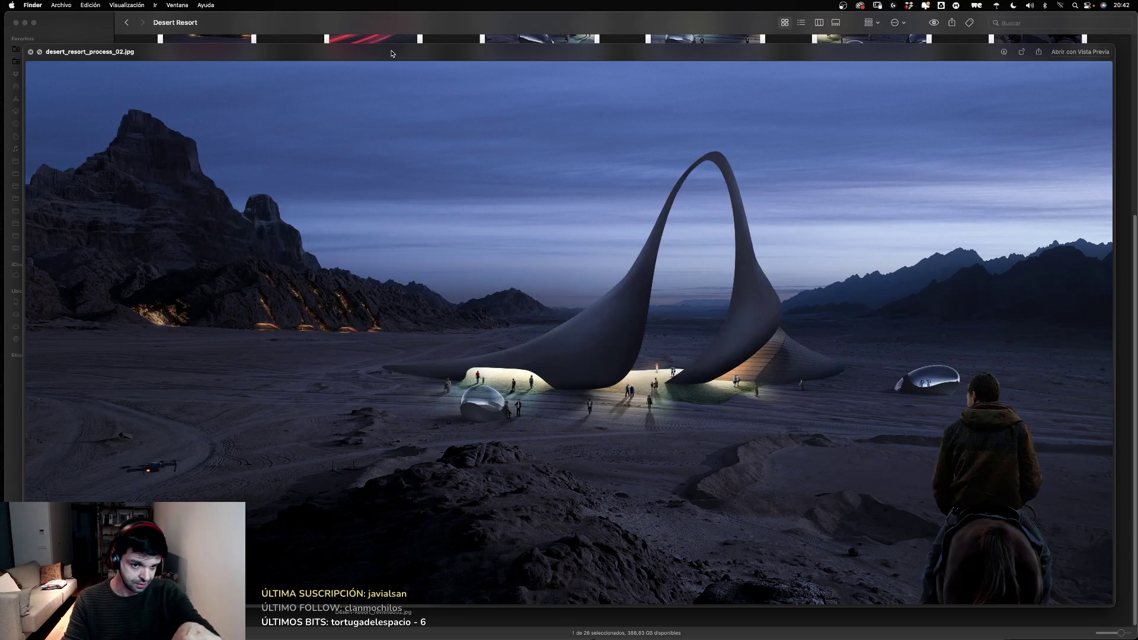
key(Left)
key(Right)
key(Left)
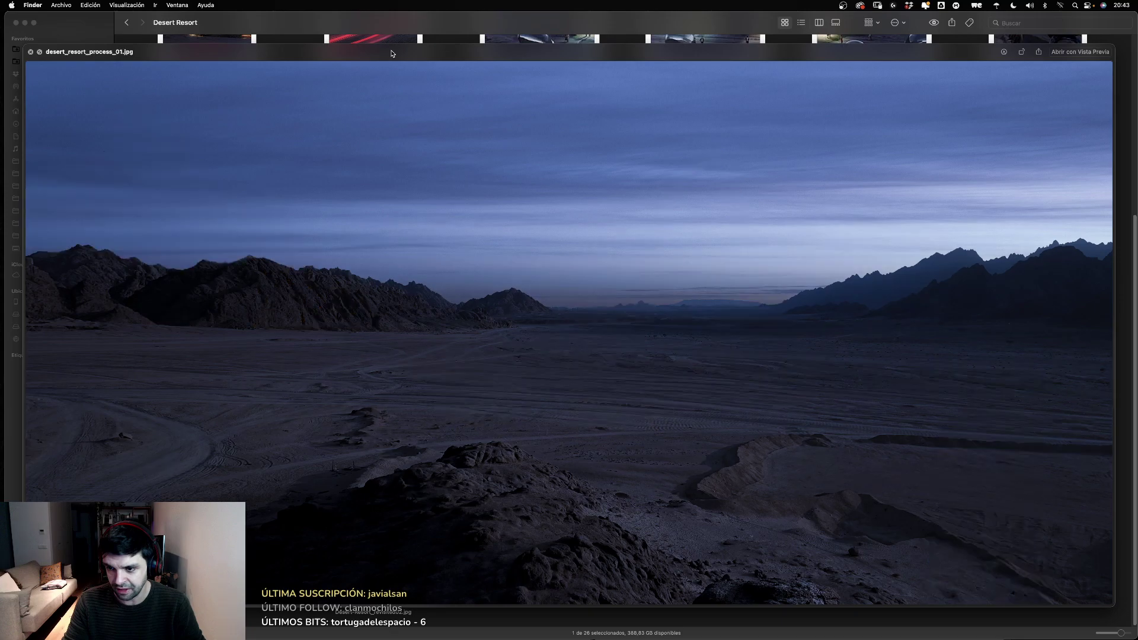
key(Right)
Step: Compare process_02 against process_03, the render with red light trails, settling on process_03
key(Right)
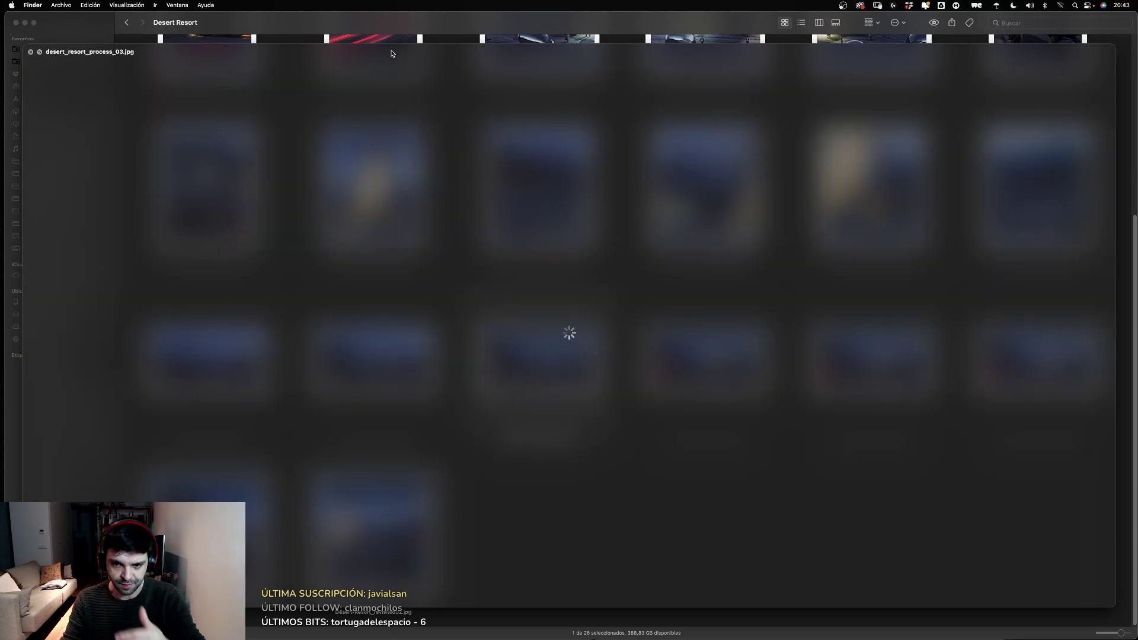
key(Left)
key(Right)
key(Left)
key(Right)
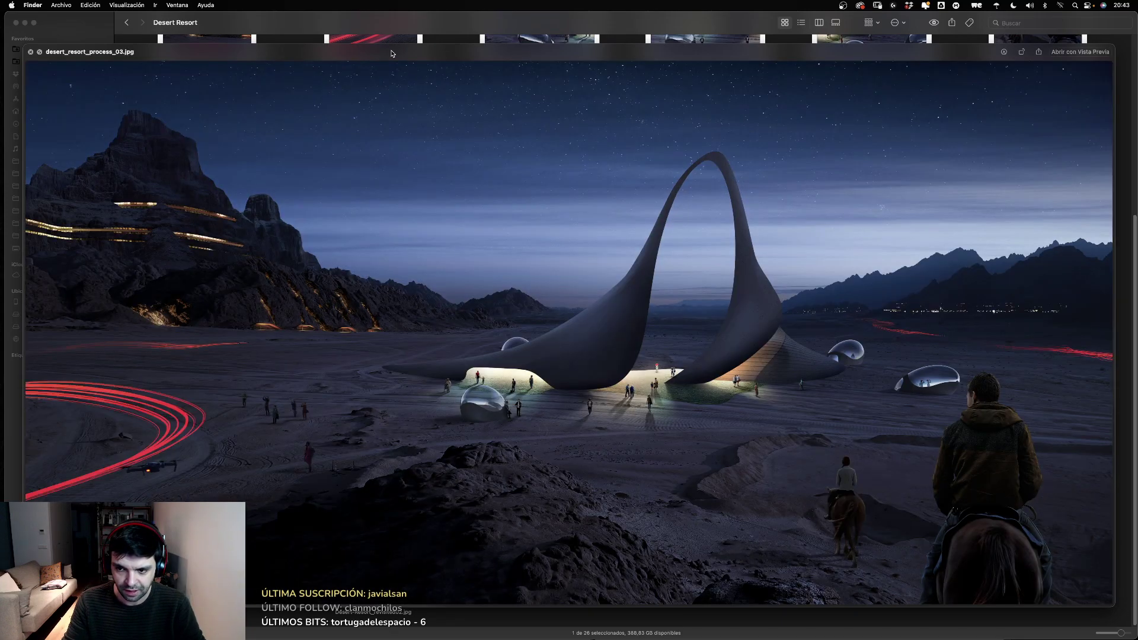
key(Left)
key(Right)
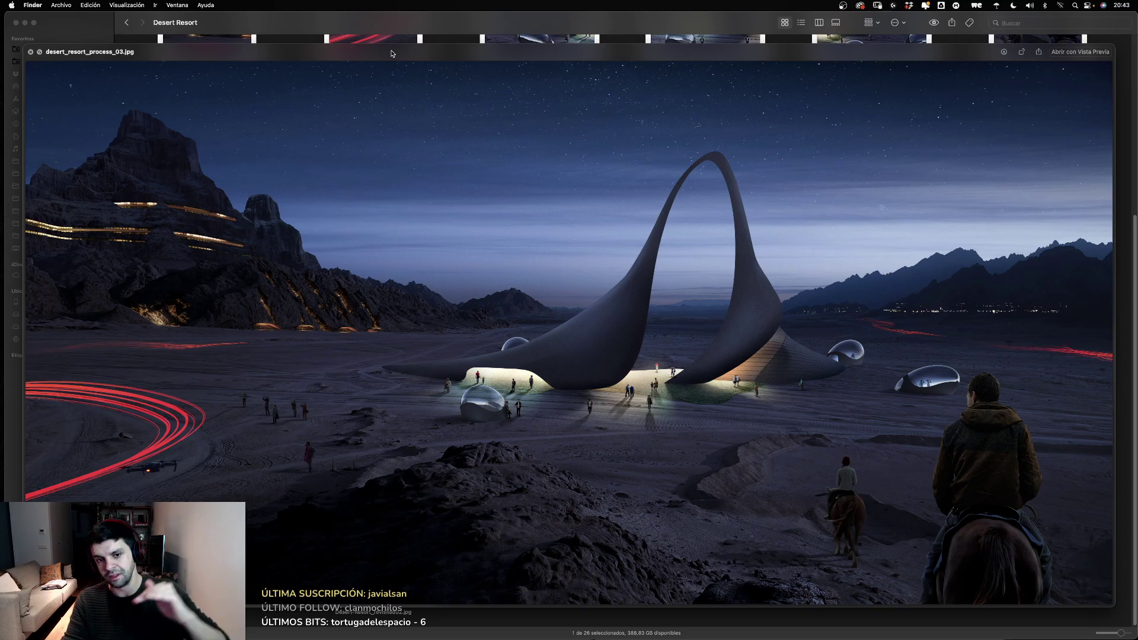
key(Left)
key(Right)
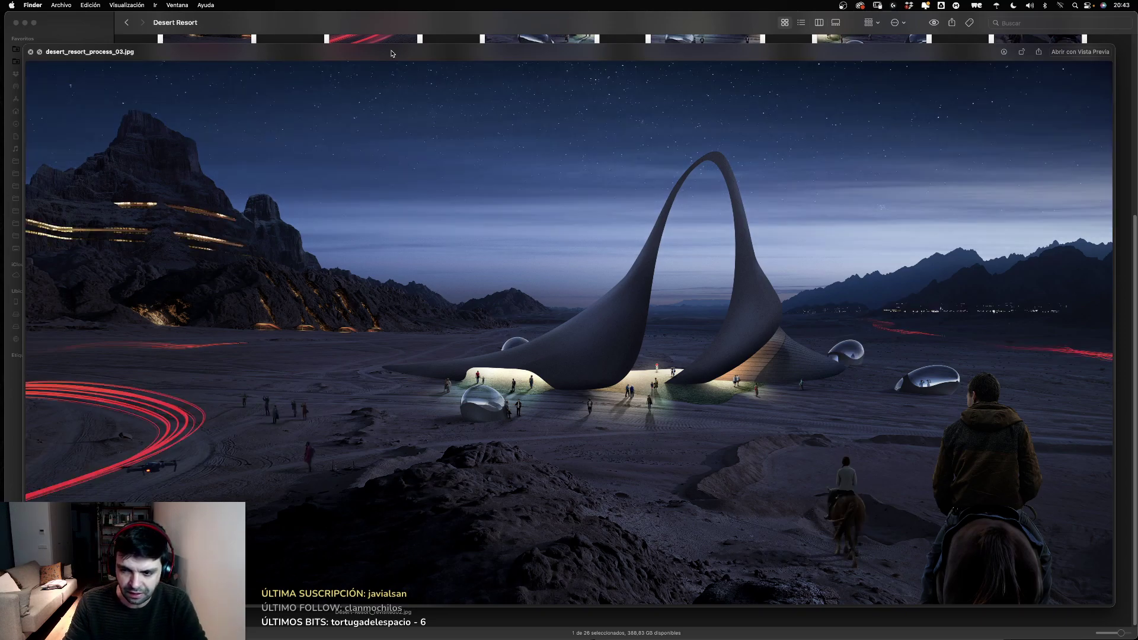
key(Left)
key(Right)
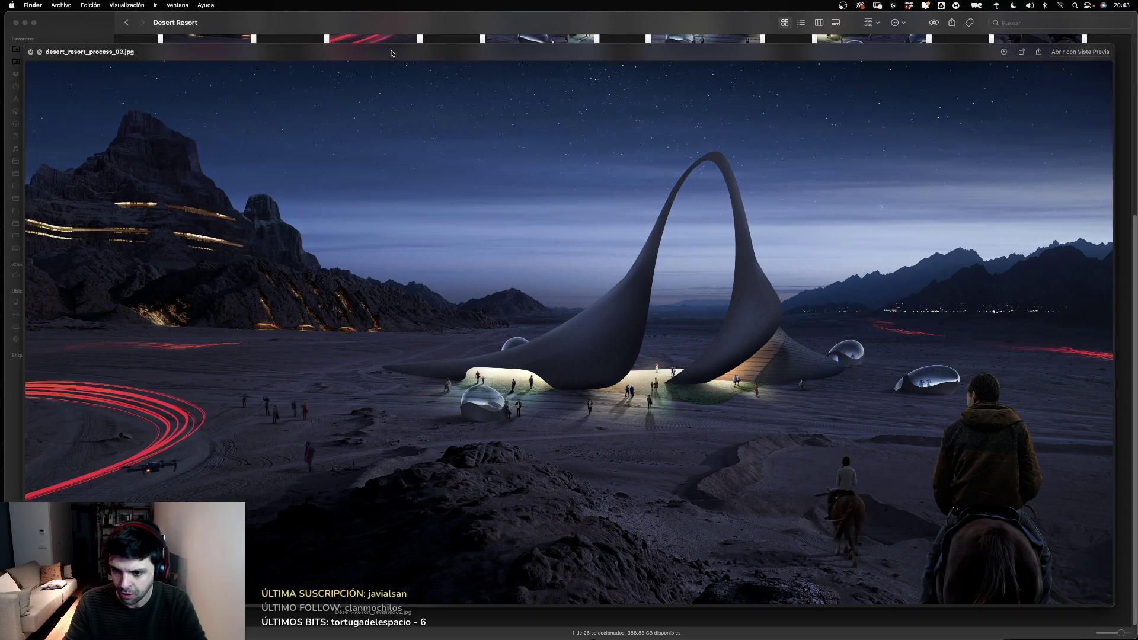
key(Left)
key(Right)
key(Left)
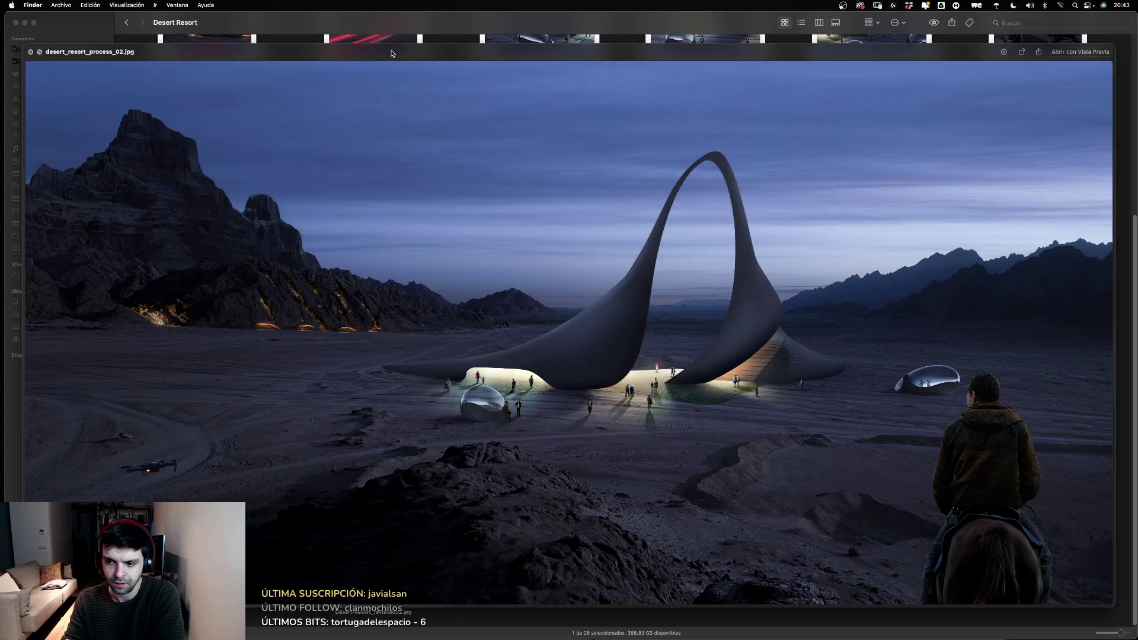
key(Right)
key(Left)
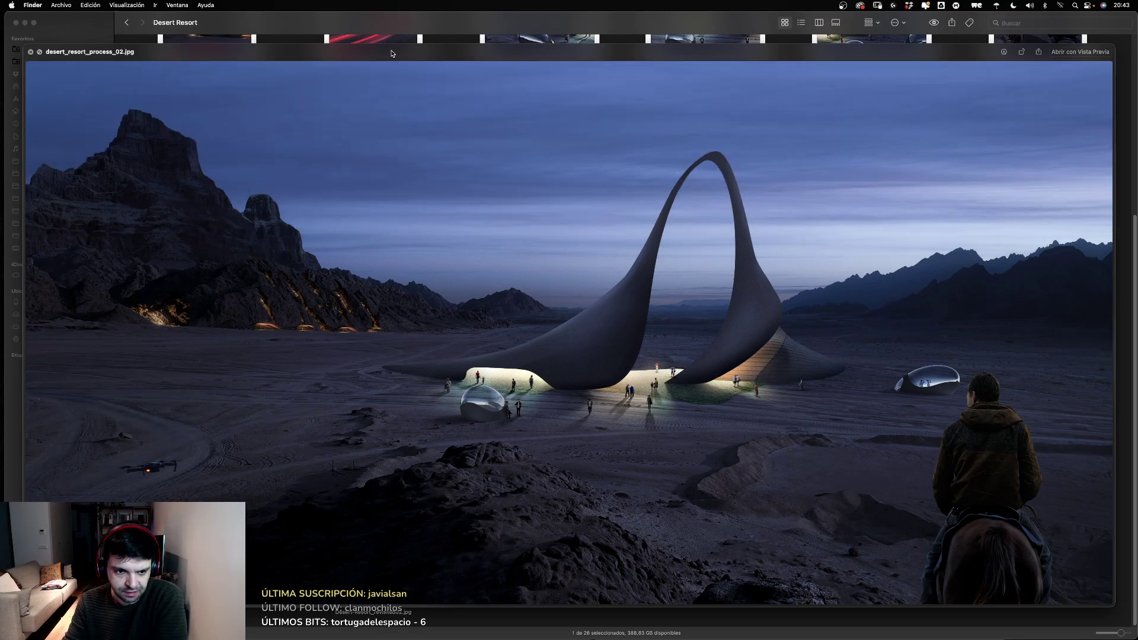
key(Right)
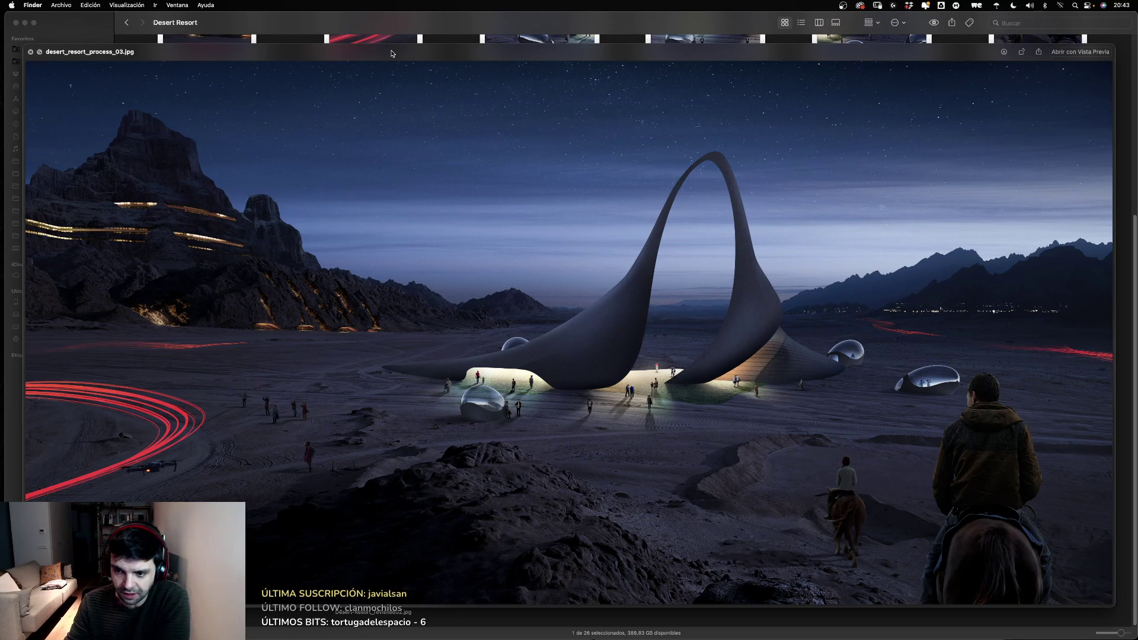
Step: Step on to process_04 and compare it with process_03 and process_05
key(Right)
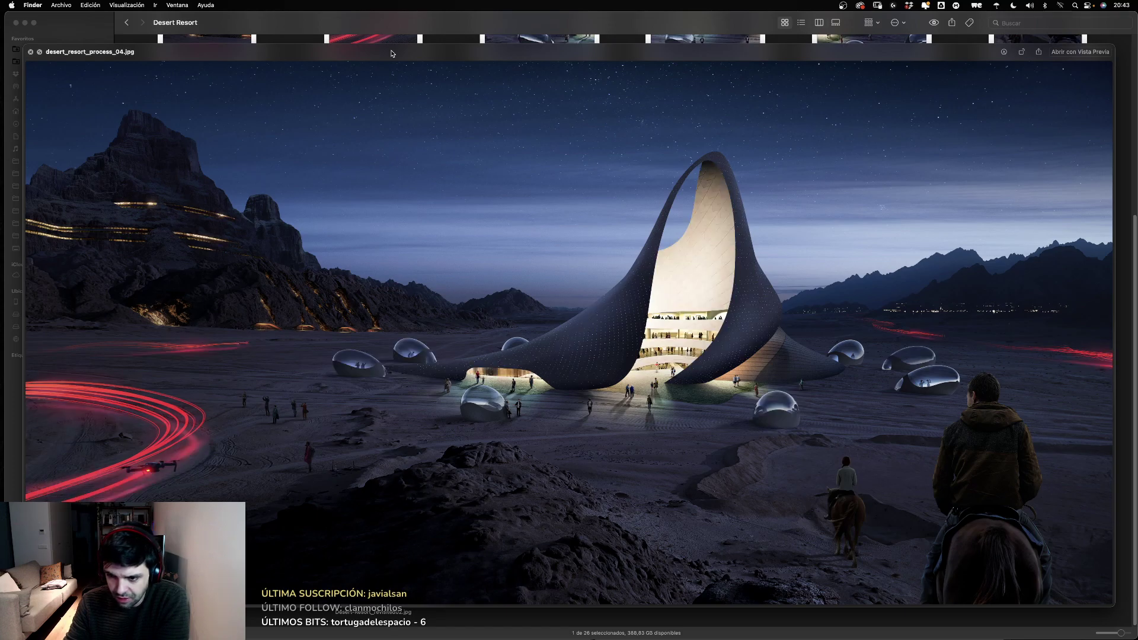
key(Left)
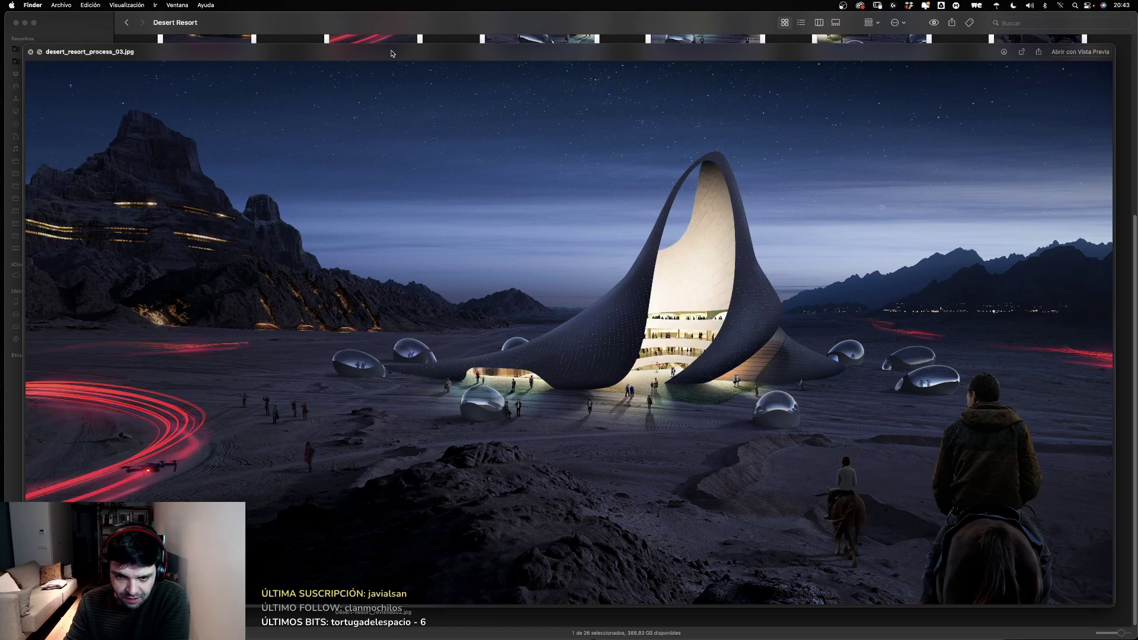
key(Right)
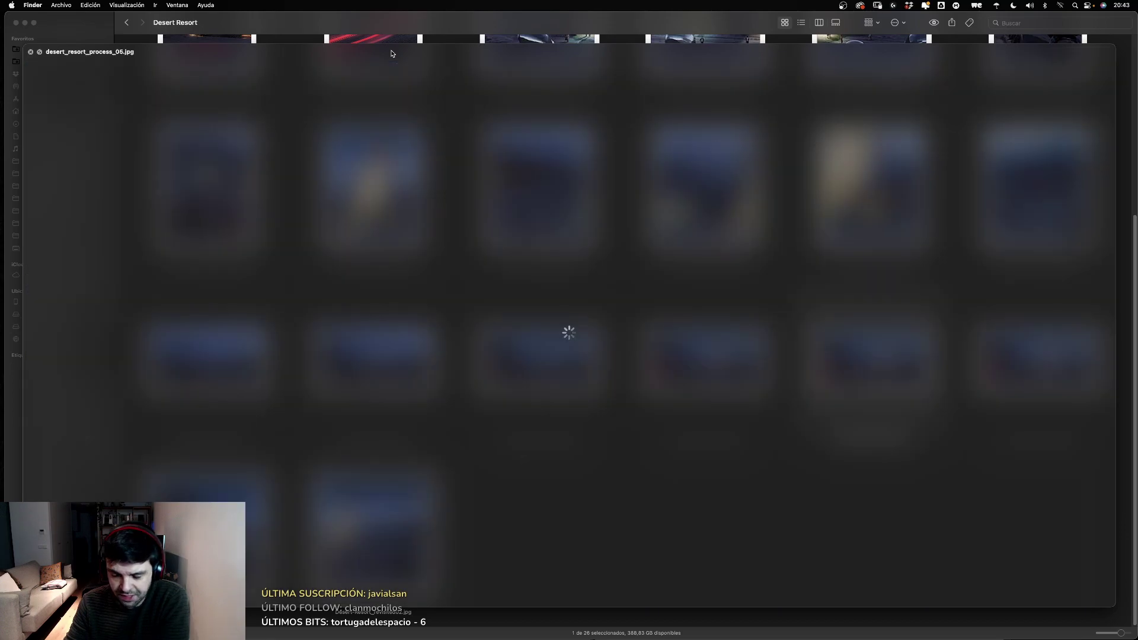
key(Left)
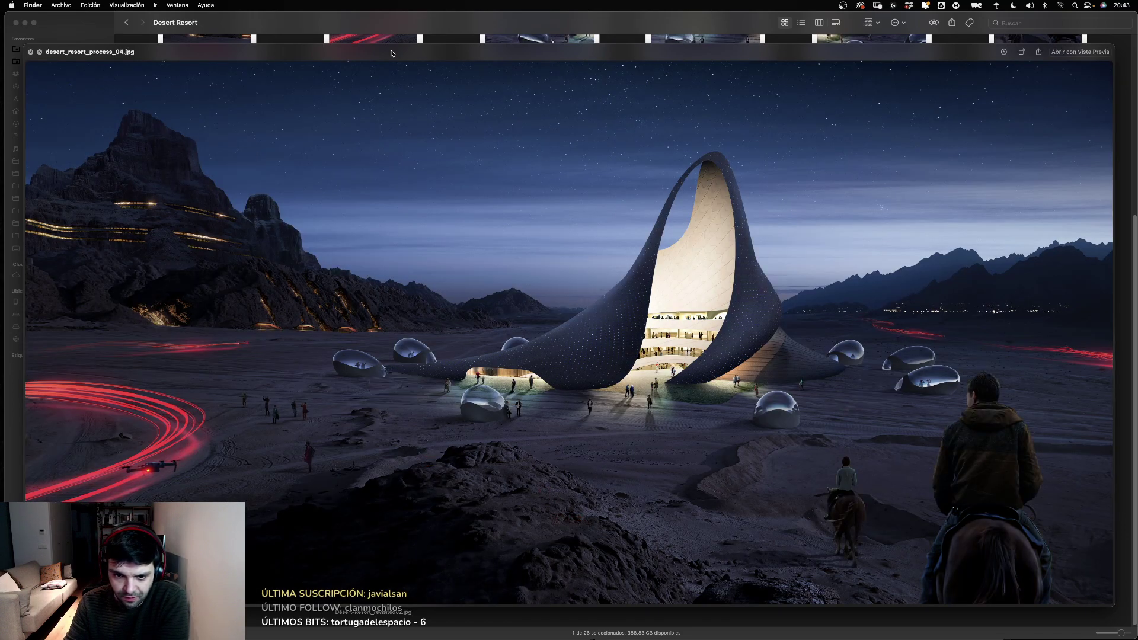
key(Right)
key(Left)
key(Right)
key(Left)
key(Right)
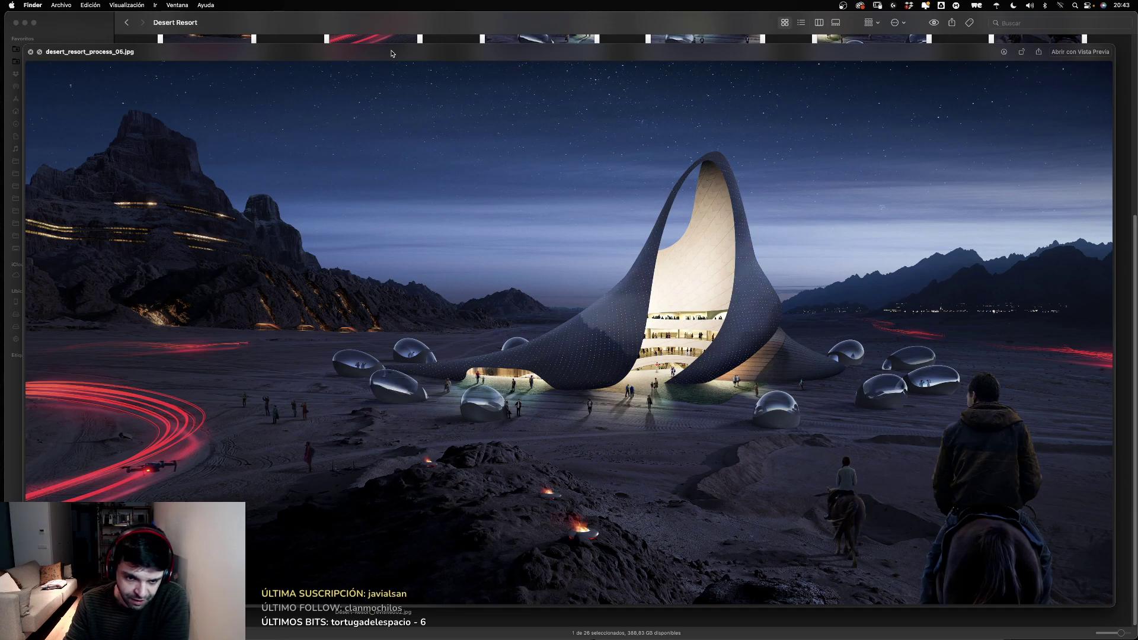
key(Left)
key(Right)
Step: Flip between process_05 and process_06, ending on process_06, then close the preview
key(Left)
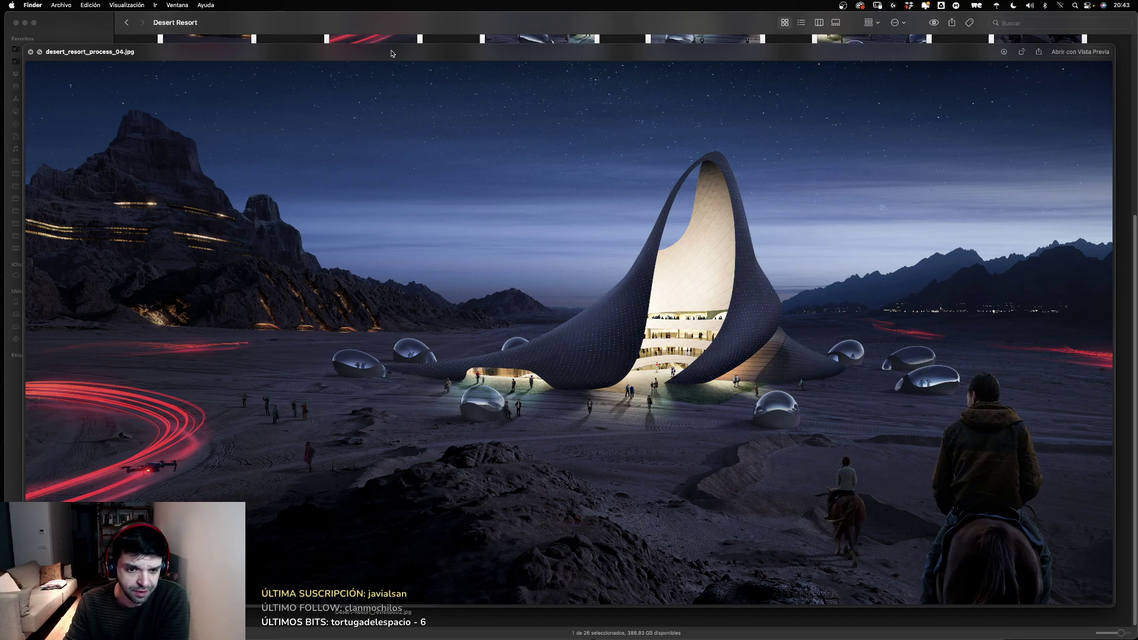
key(Right)
key(Right)
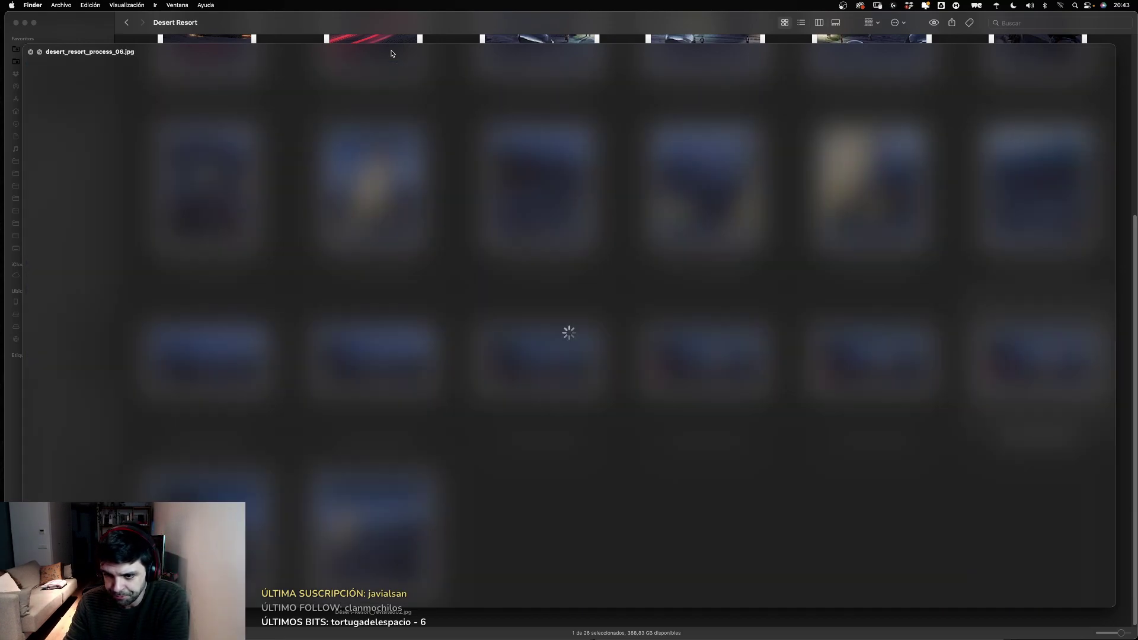
key(Left)
key(Right)
key(Left)
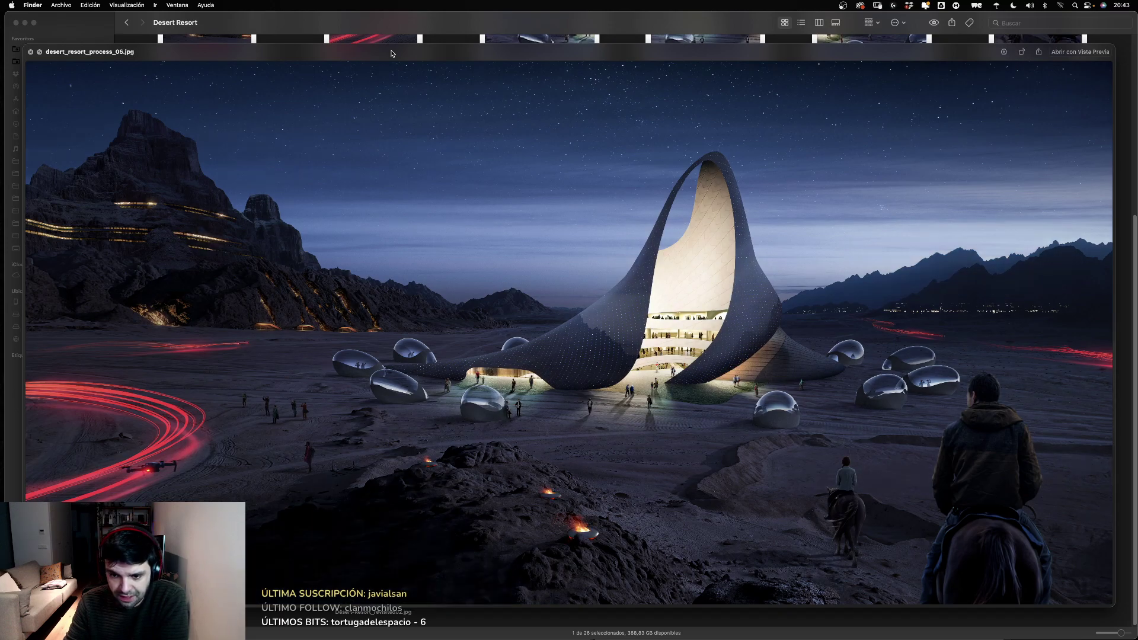
key(Right)
key(Left)
key(Right)
key(Left)
key(Right)
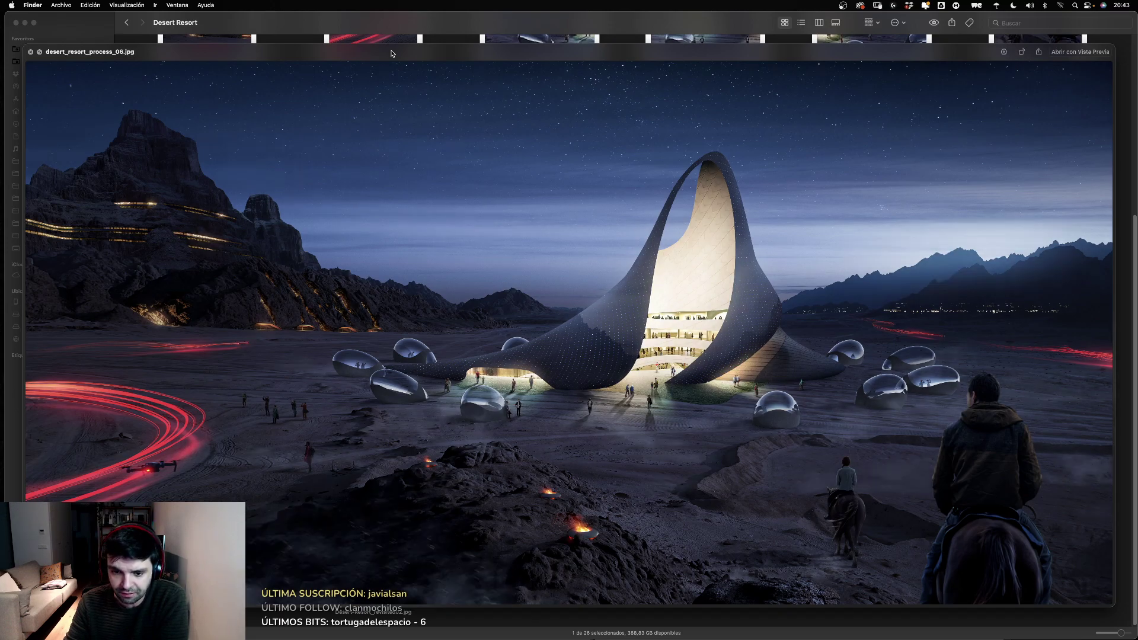
key(Left)
key(Right)
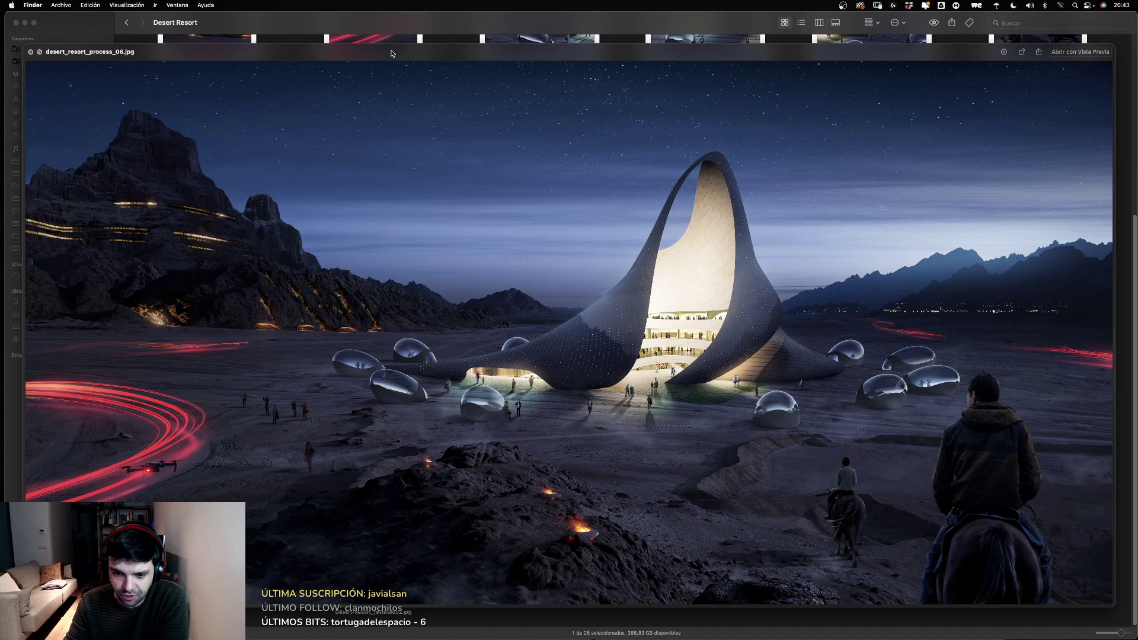
key(Left)
key(Right)
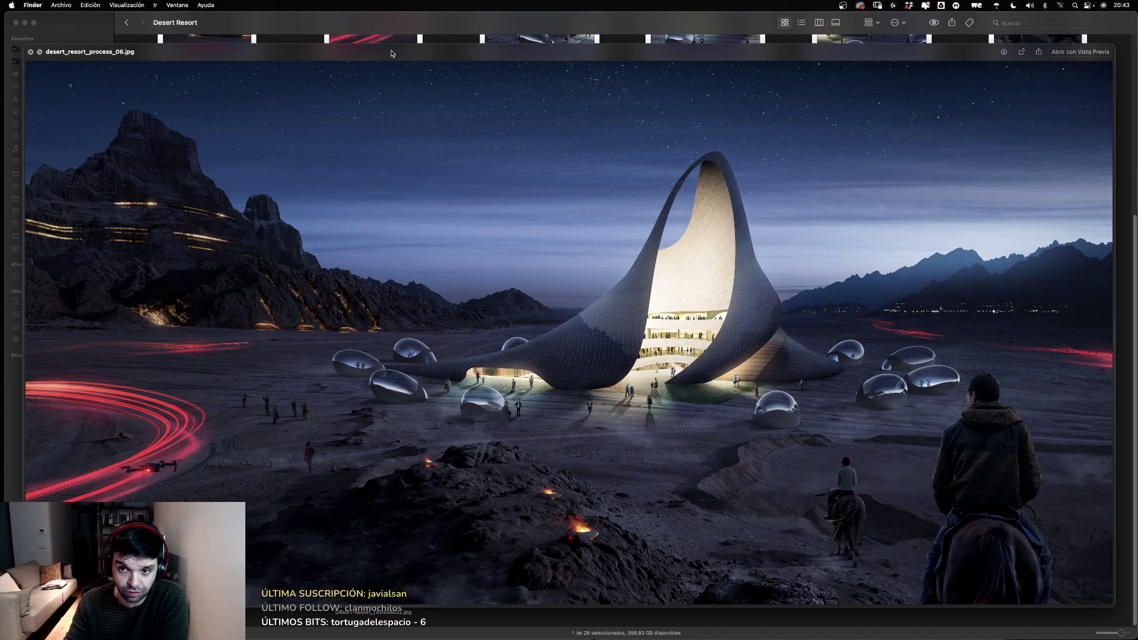
key(space)
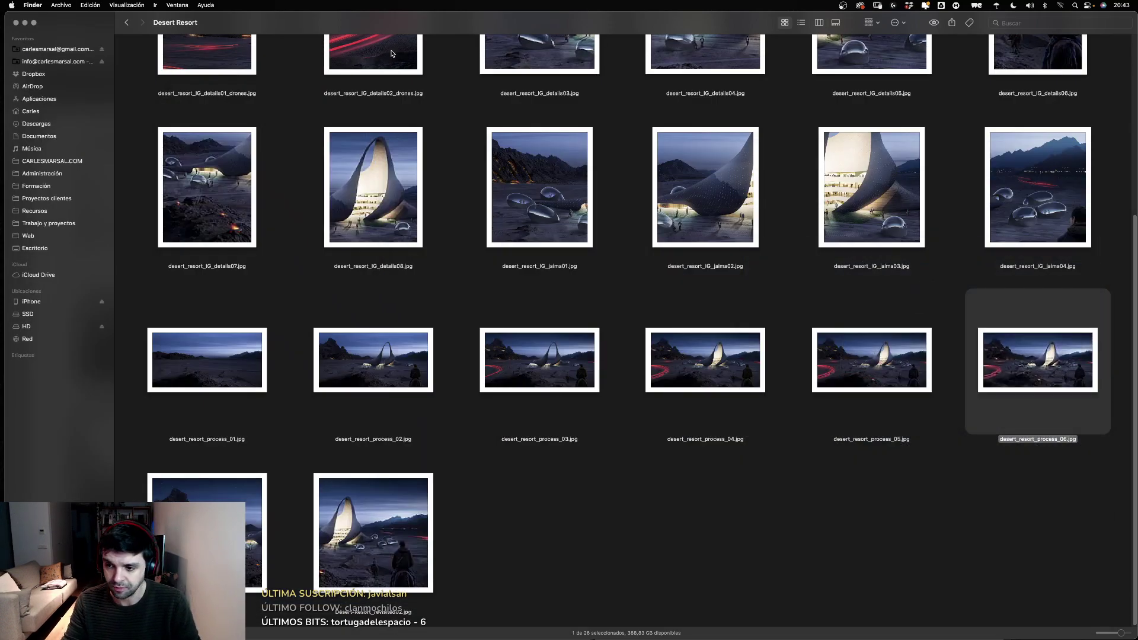
Step: Preview Desert-Resort_revisited01, glance at revisited02, close the preview and clear the selection
key(Left)
key(Down)
key(Left)
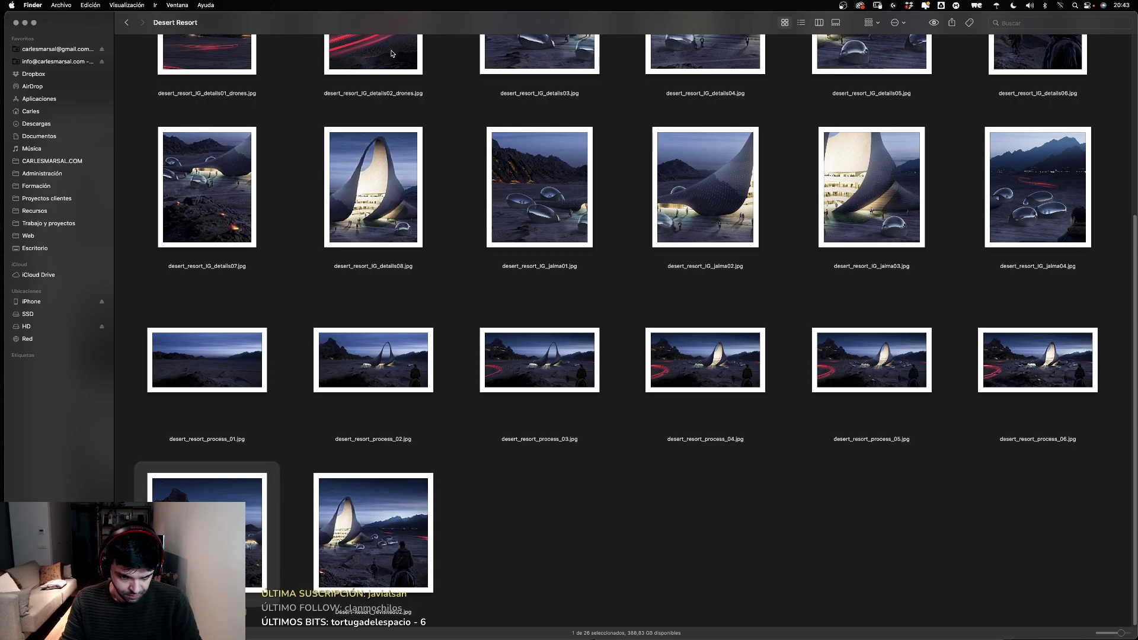
key(space)
key(Right)
key(Left)
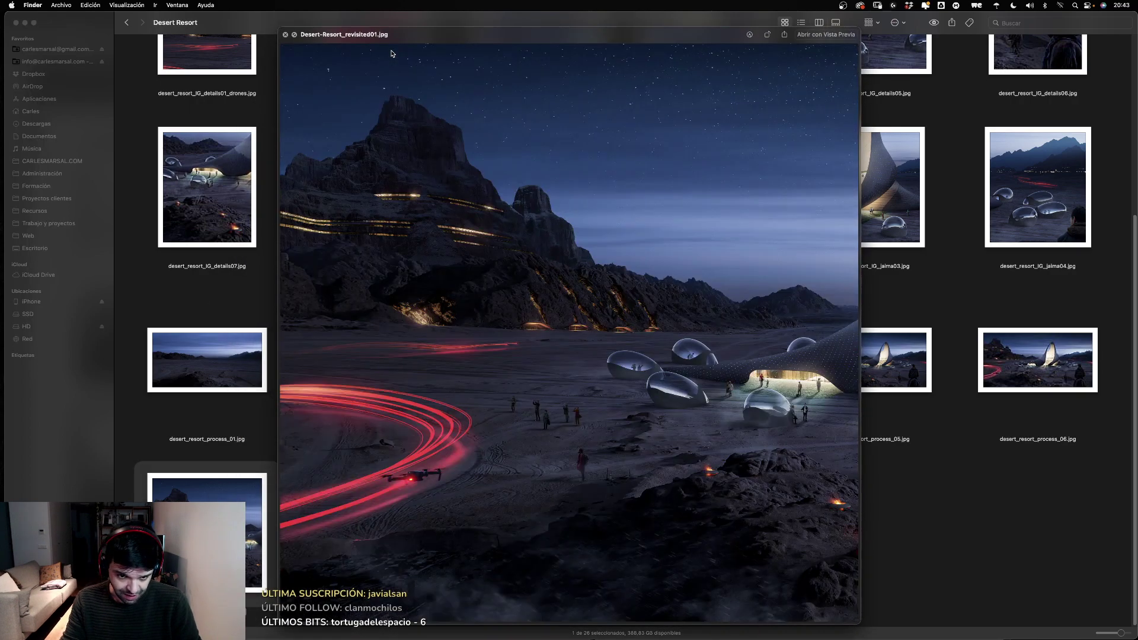
key(Right)
key(Left)
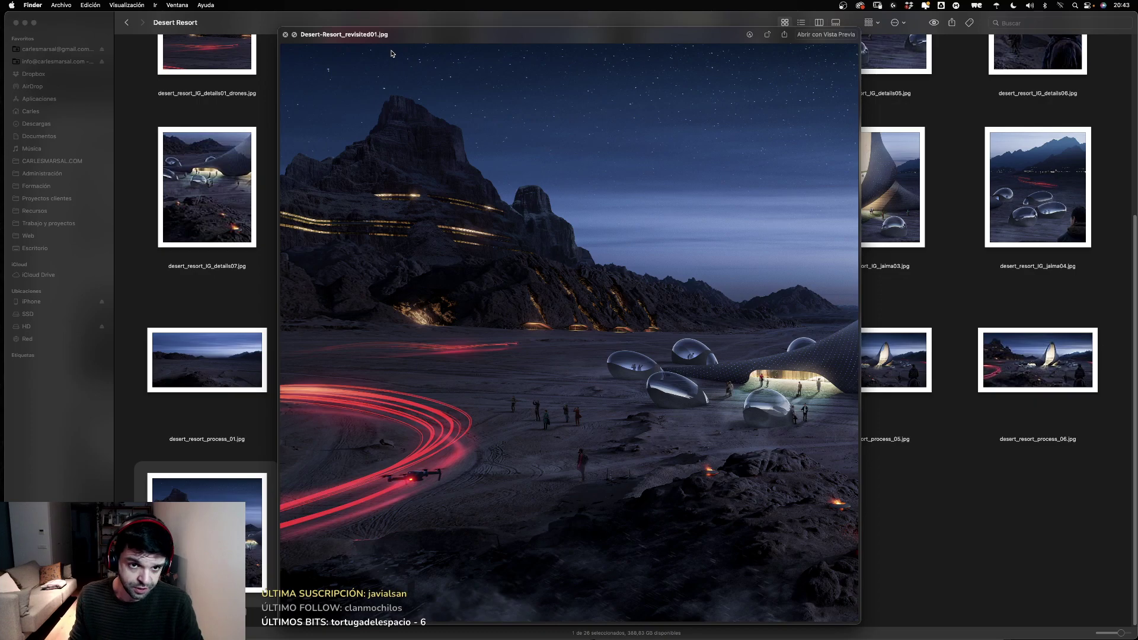
key(space)
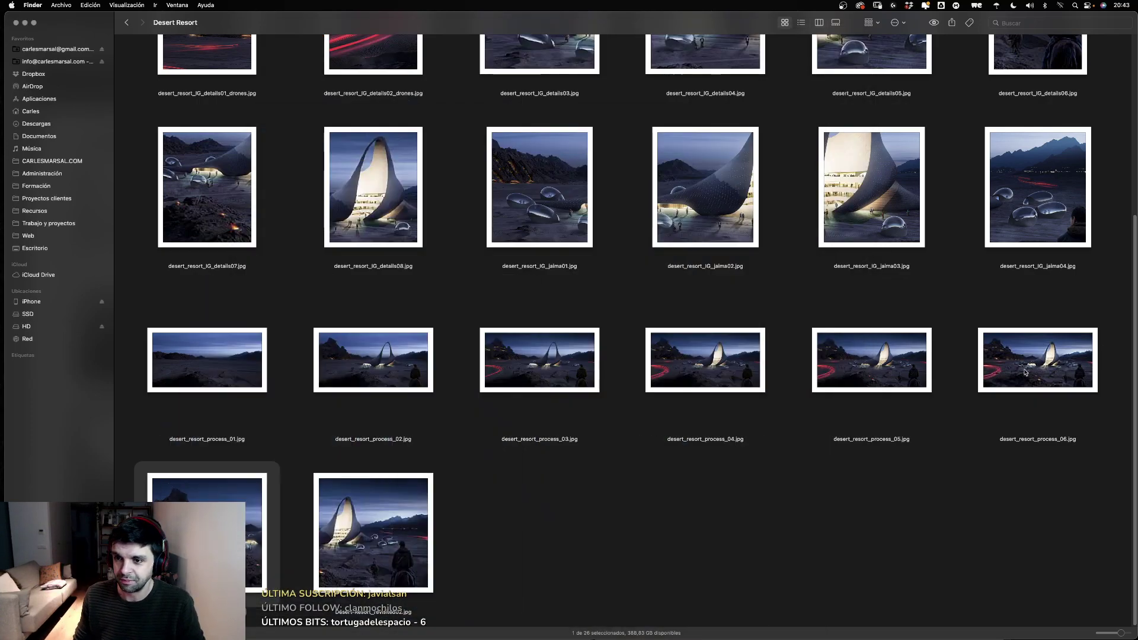
click(956, 312)
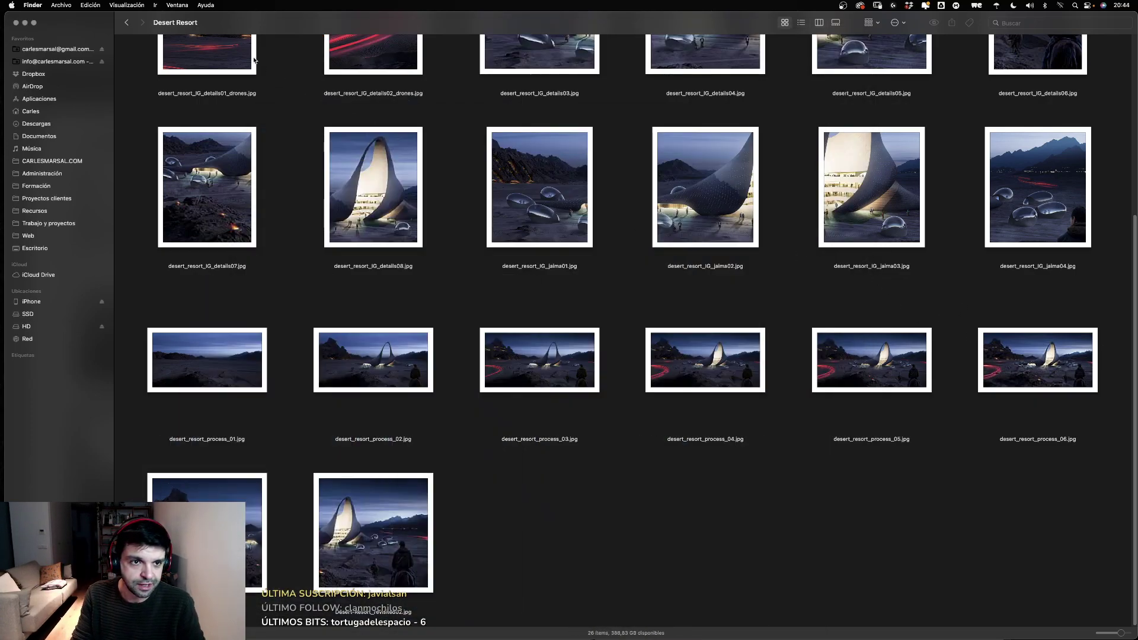
Step: Open the Moen's Hyperloop folder from material redes with enlarged, sorted thumbnails
click(126, 23)
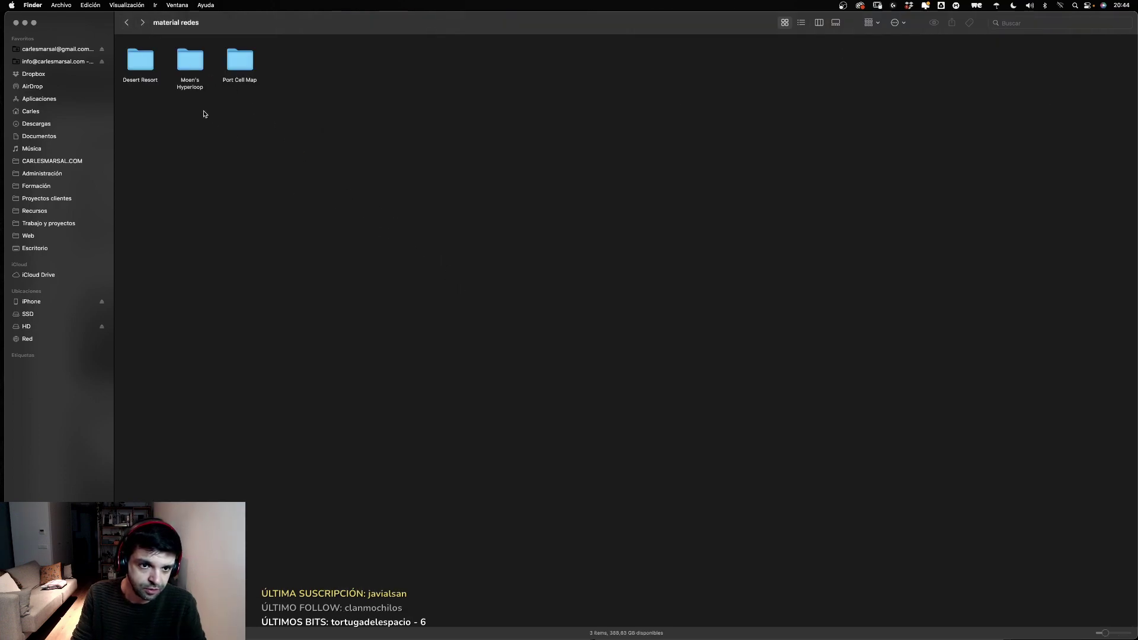
double_click(185, 66)
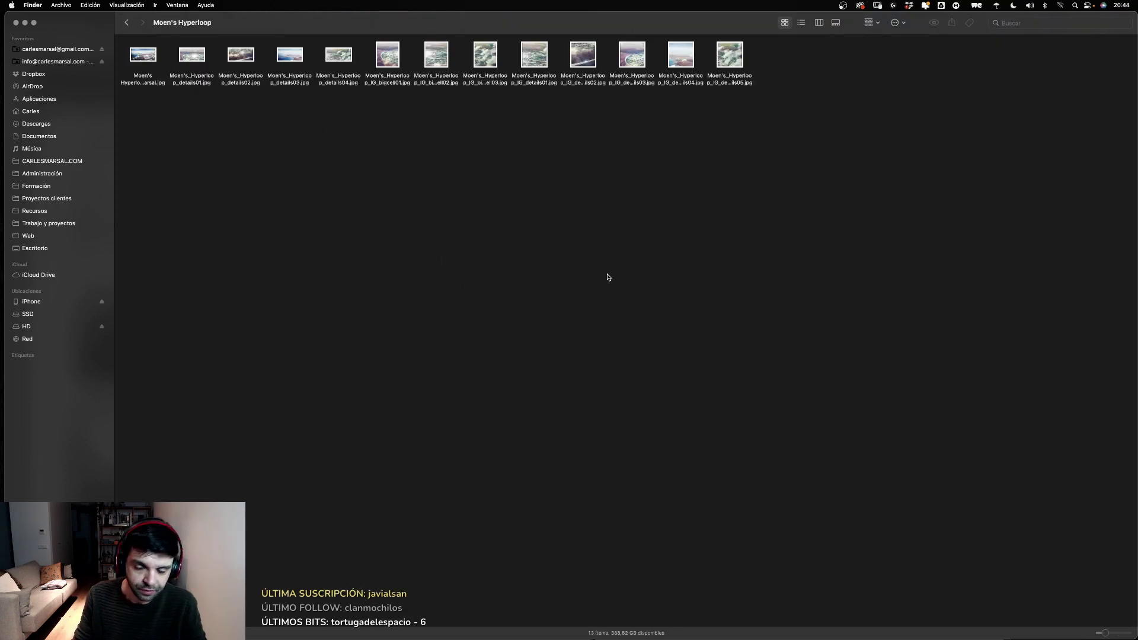
click(1118, 635)
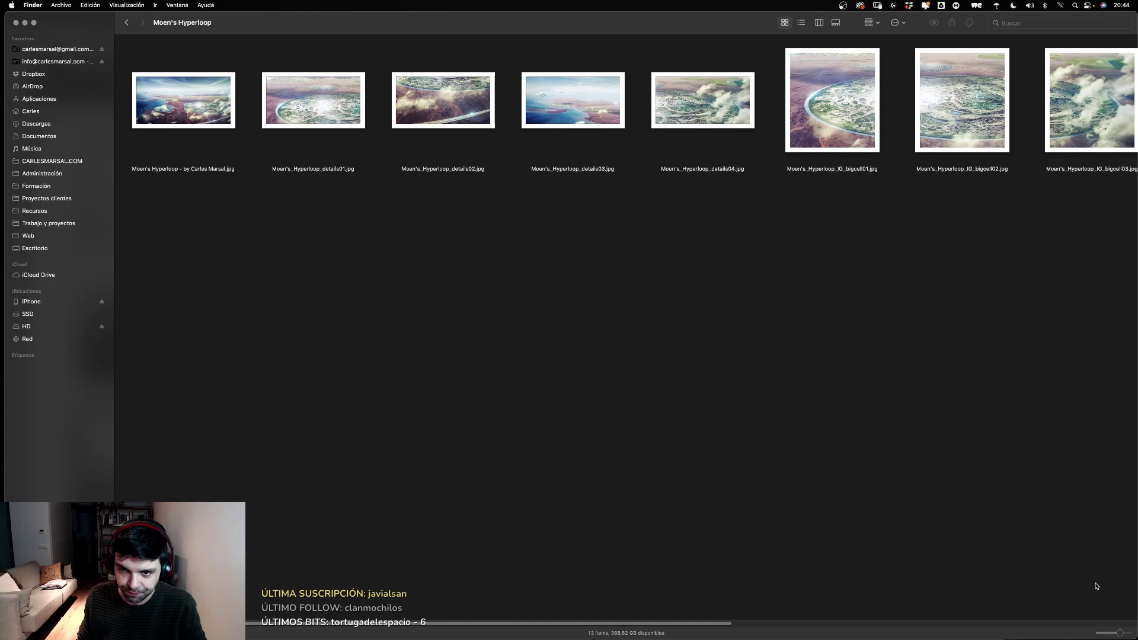
right_click(707, 364)
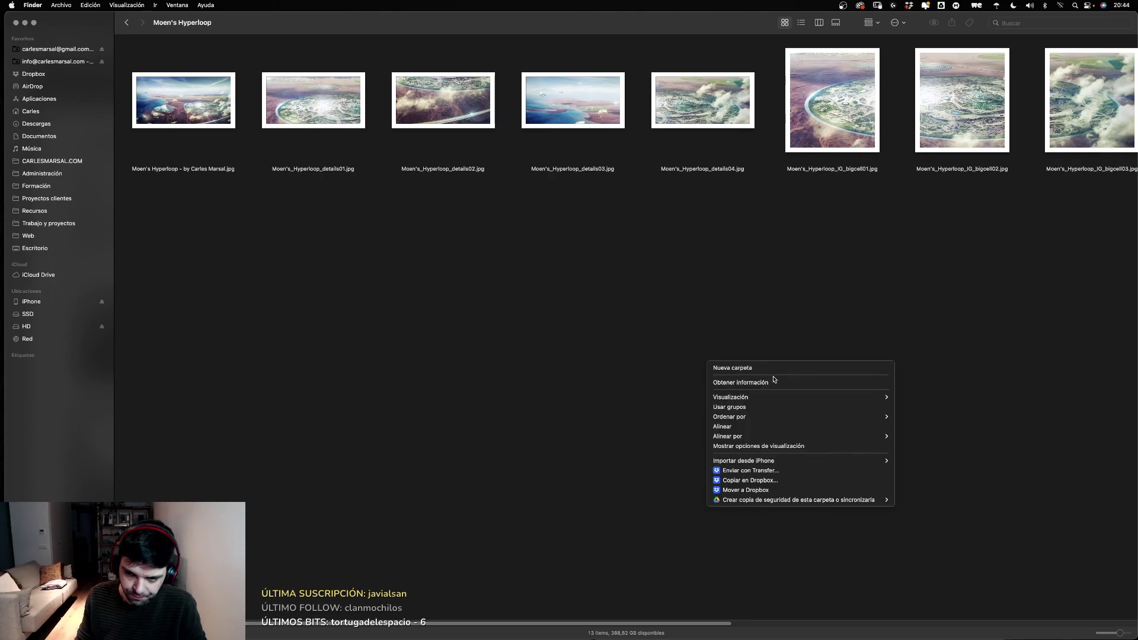
mouse_move(729, 416)
click(937, 447)
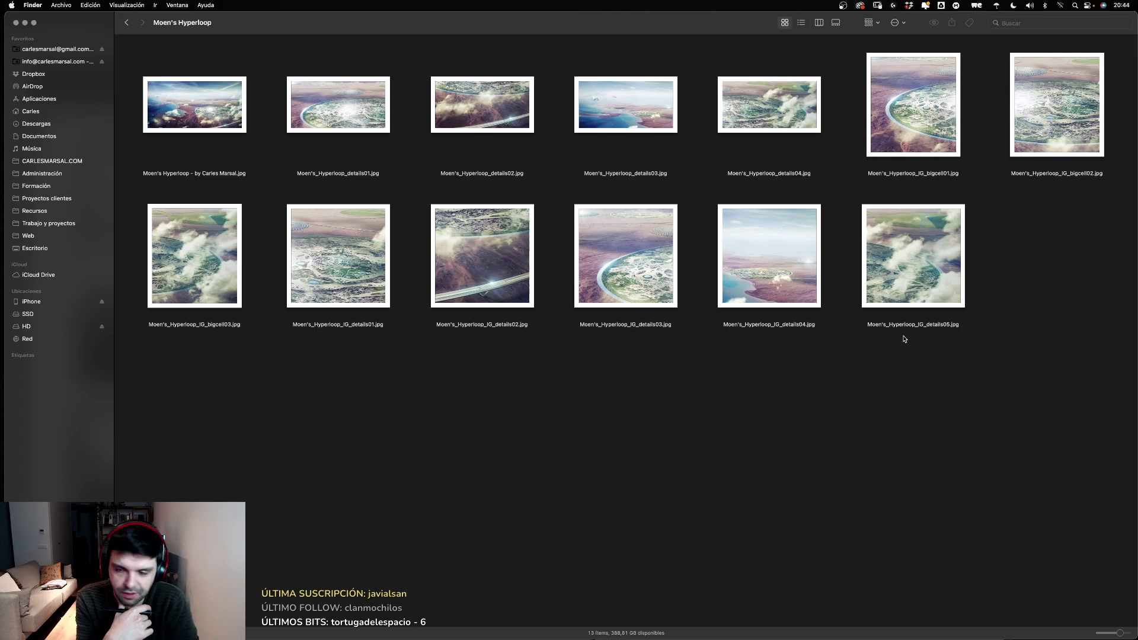
Step: Enlarge the thumbnails further, then select and preview the main Moen's Hyperloop render
click(1125, 634)
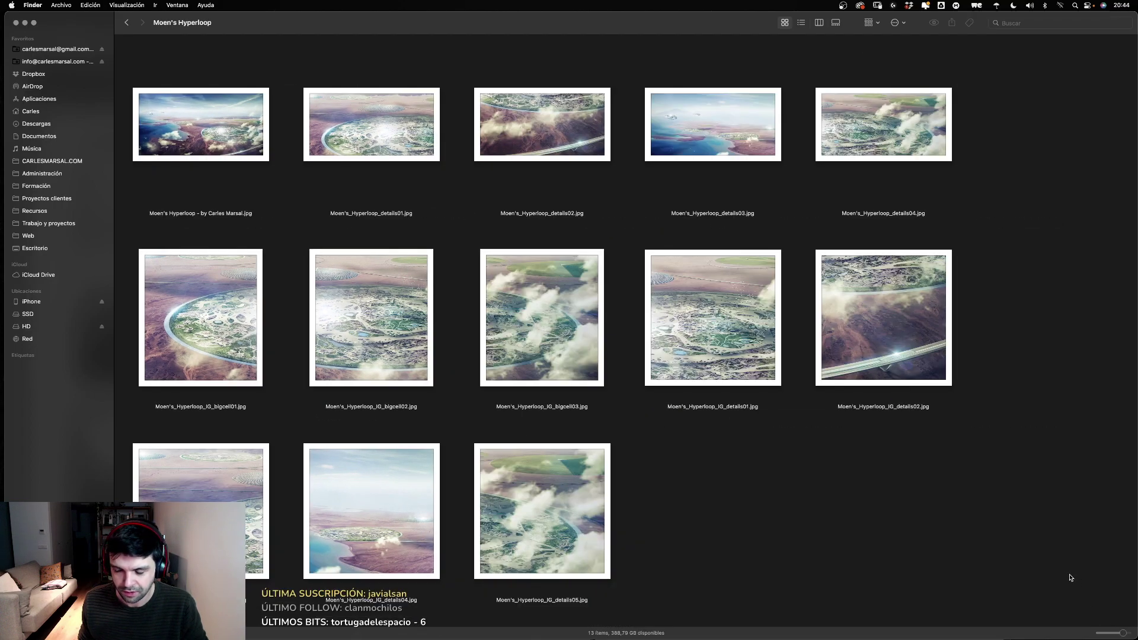
right_click(801, 494)
mouse_move(817, 544)
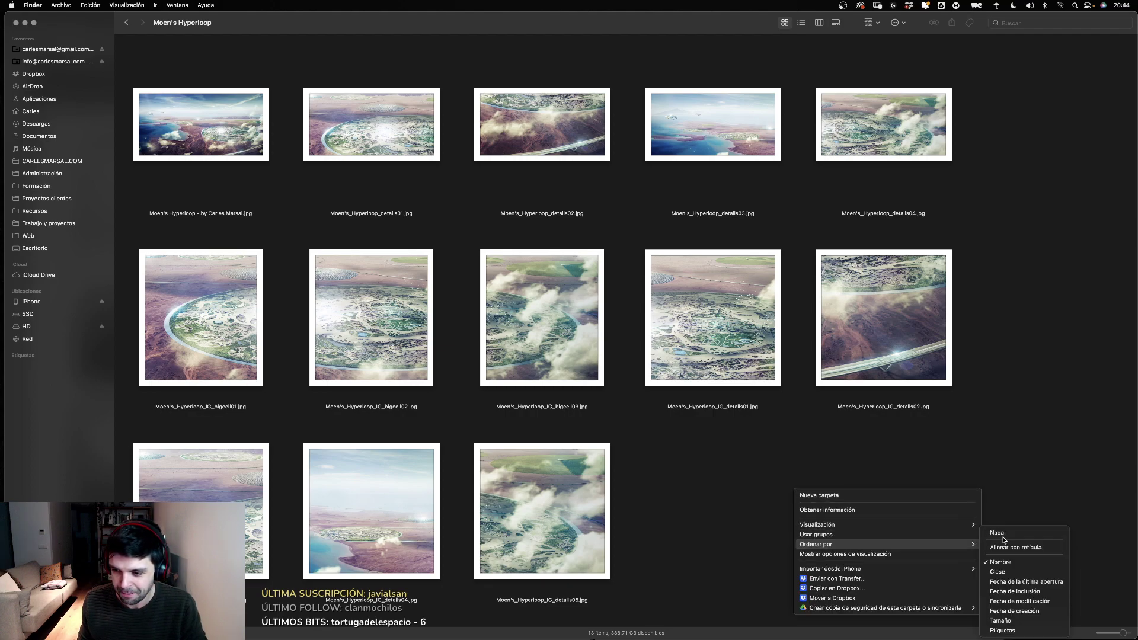
click(1013, 455)
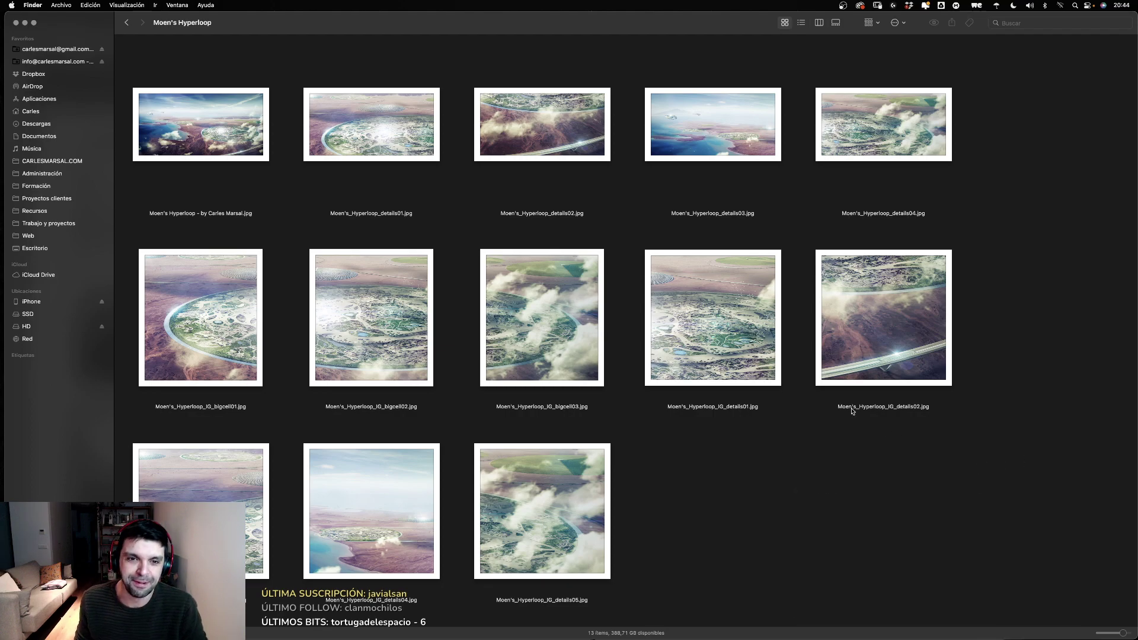
click(219, 124)
key(space)
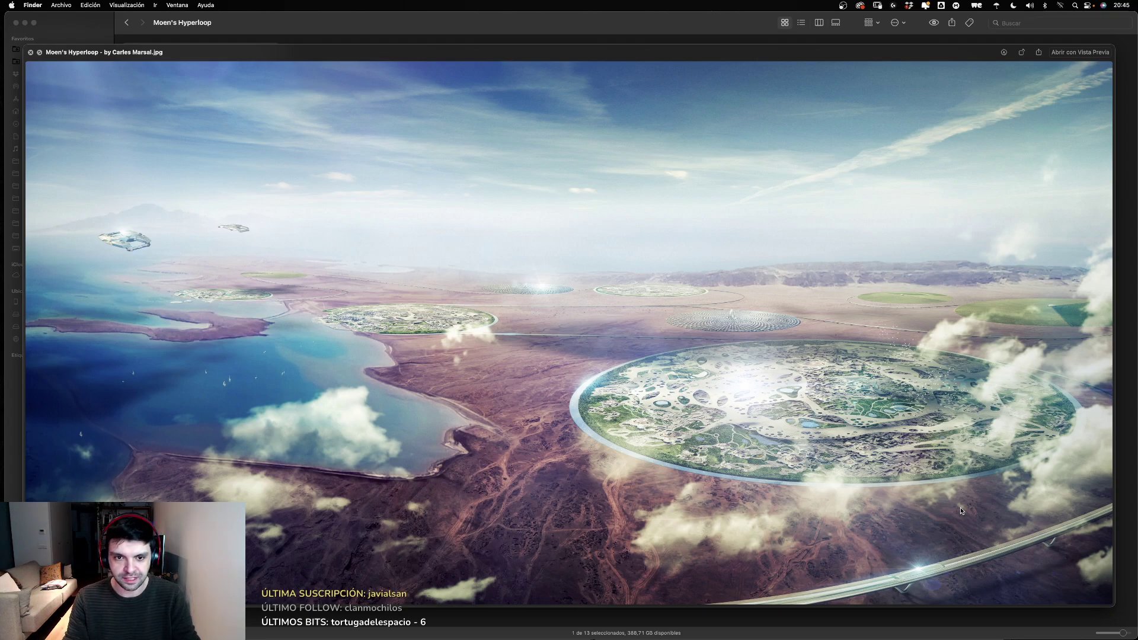
Step: Step the preview through the details01, details02 and details03 renders
key(space)
key(Right)
key(space)
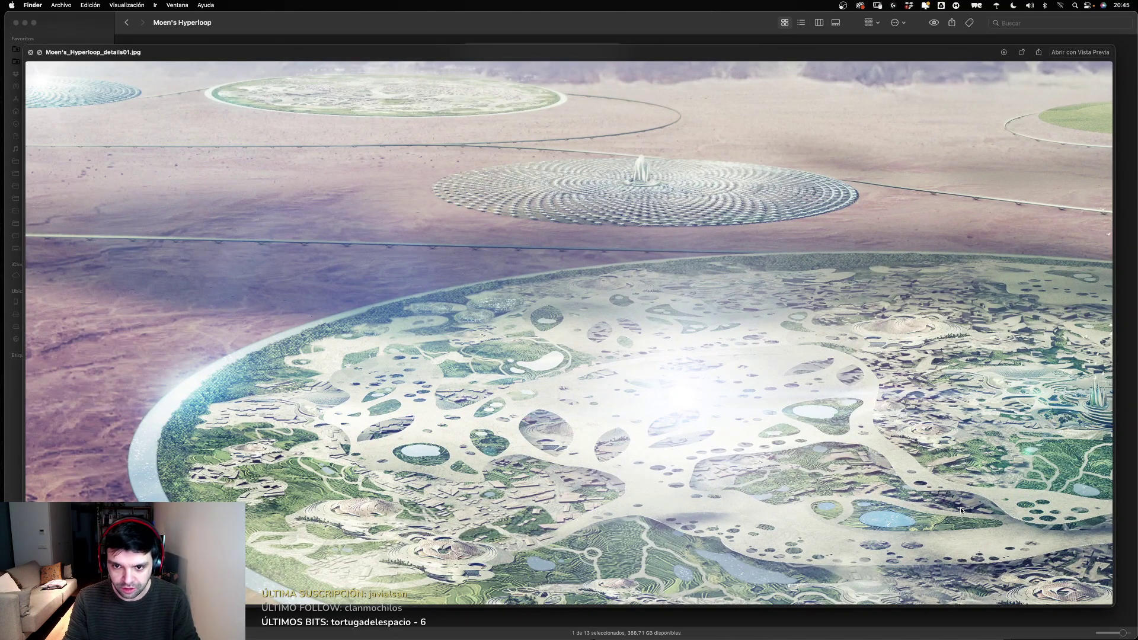
key(Right)
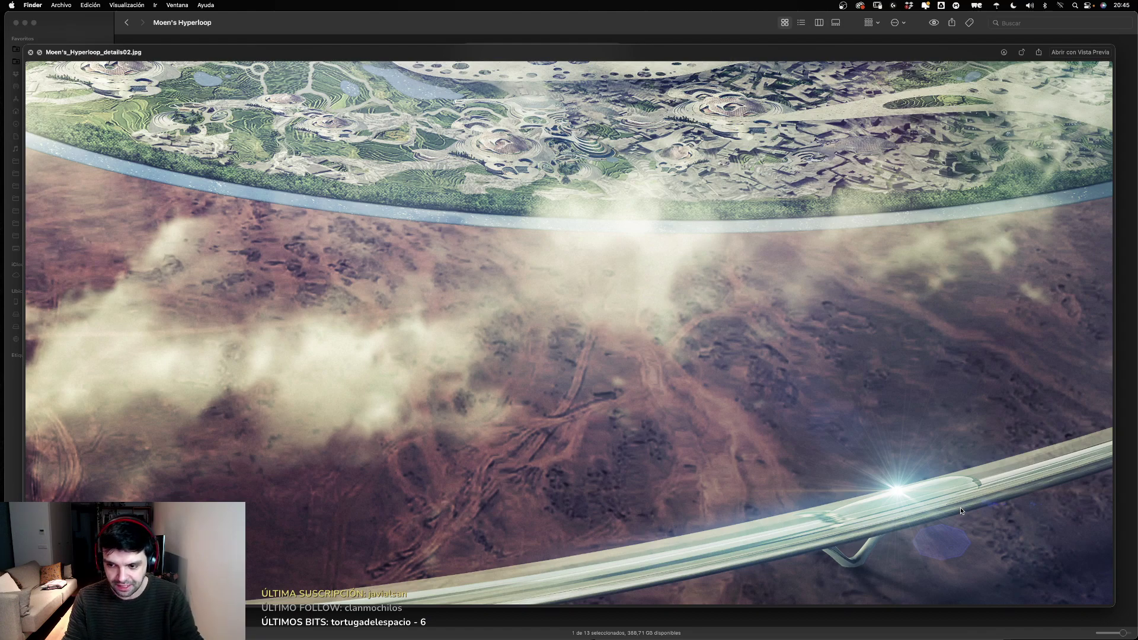
key(Right)
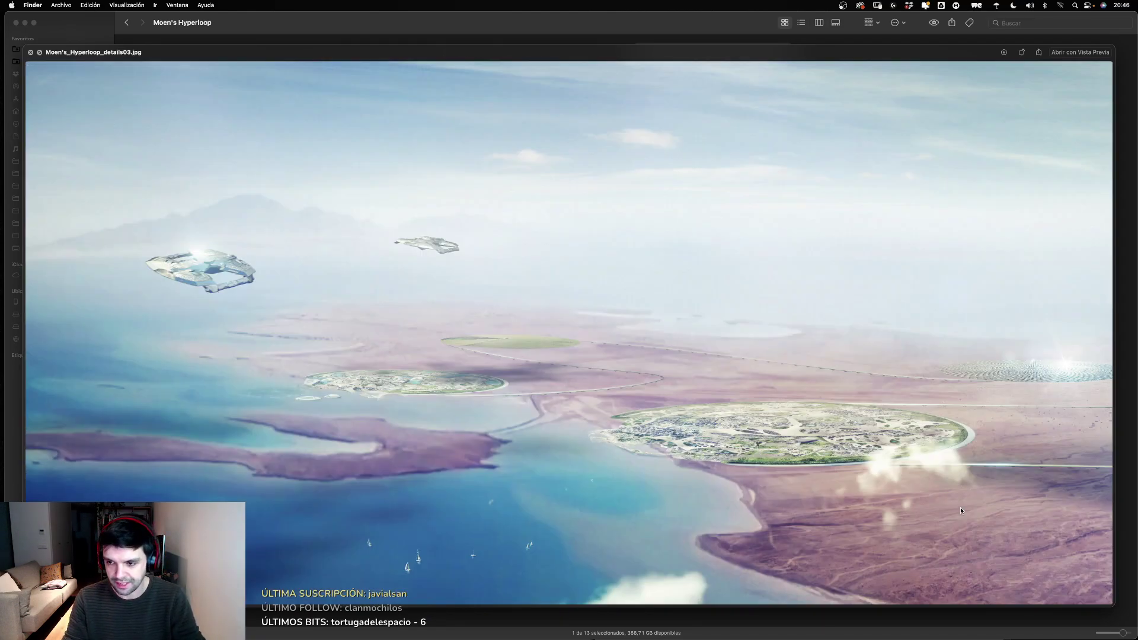
Step: View details04, then close the preview and select IG_bigcell01
key(space)
key(Right)
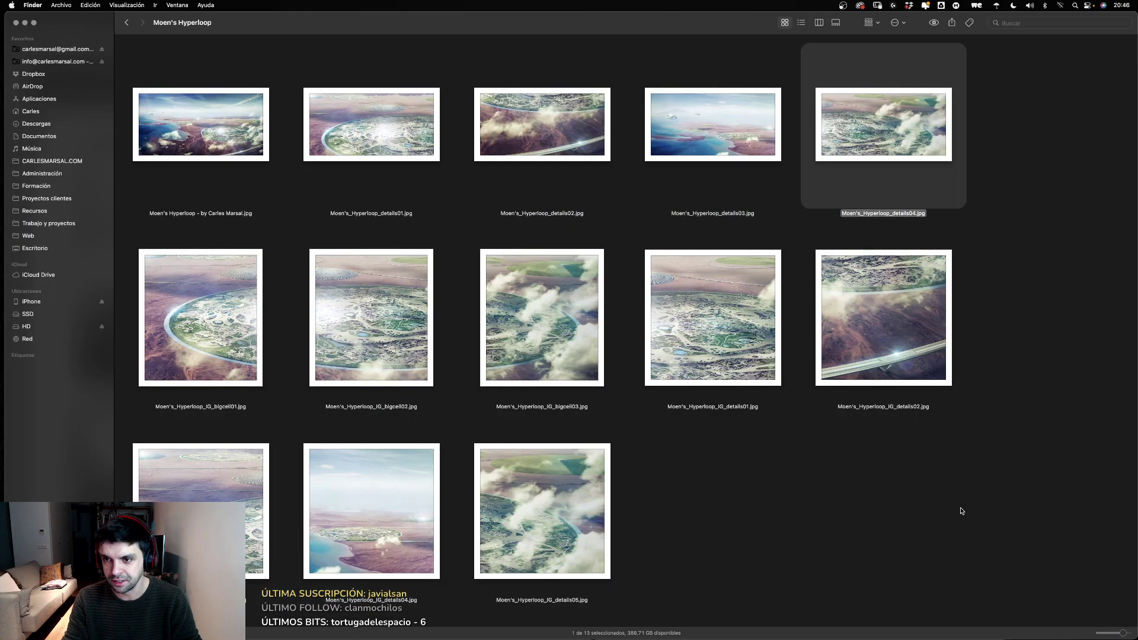
key(space)
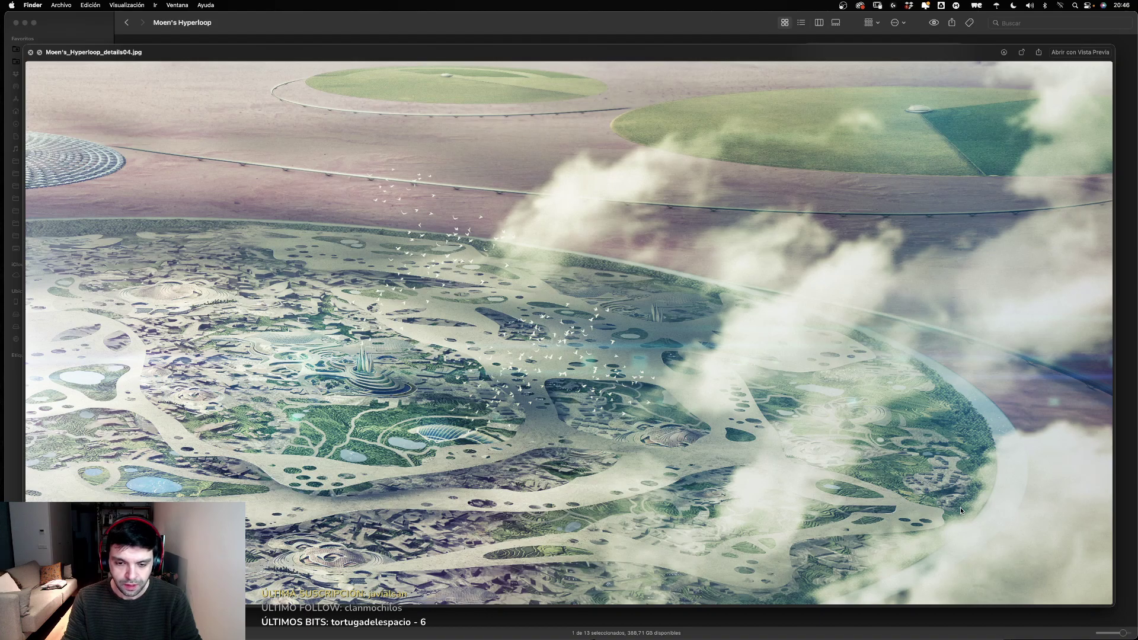
key(space)
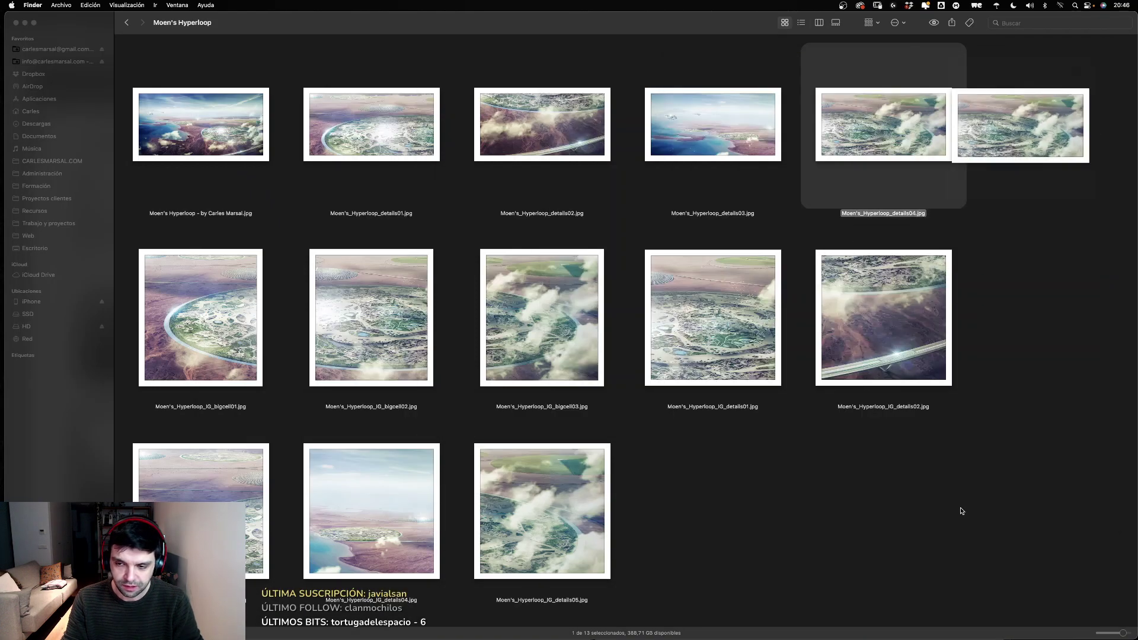
key(Down)
key(Left)
key(Left)
key(Left)
key(Left)
Step: Preview IG_bigcell01 through bigcell03, then IG_details01 and details02
key(space)
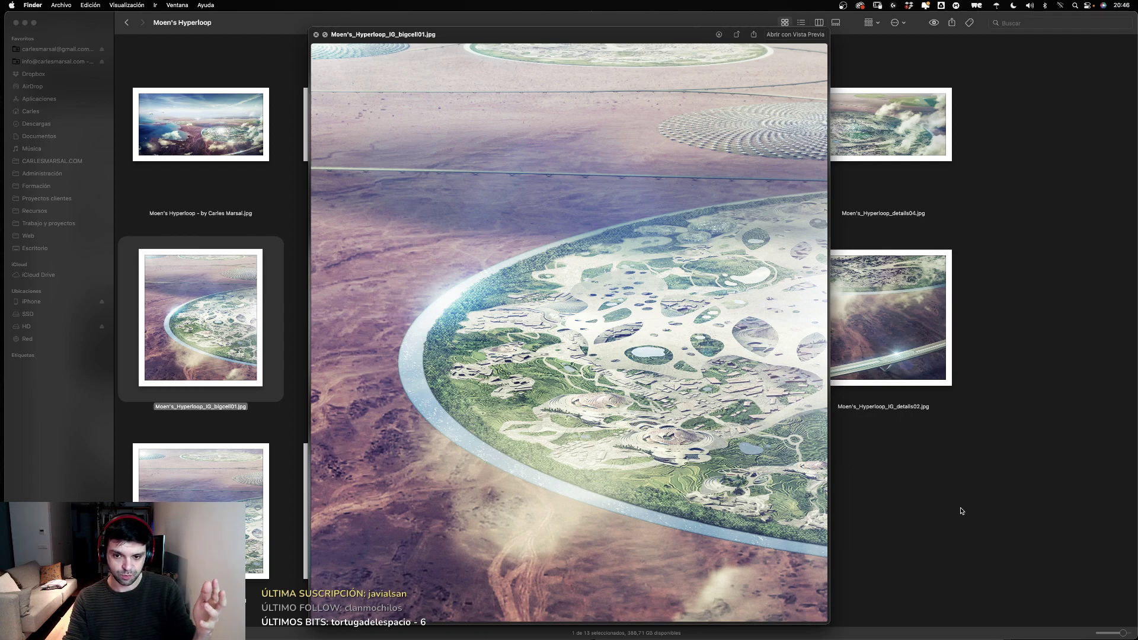
key(Right)
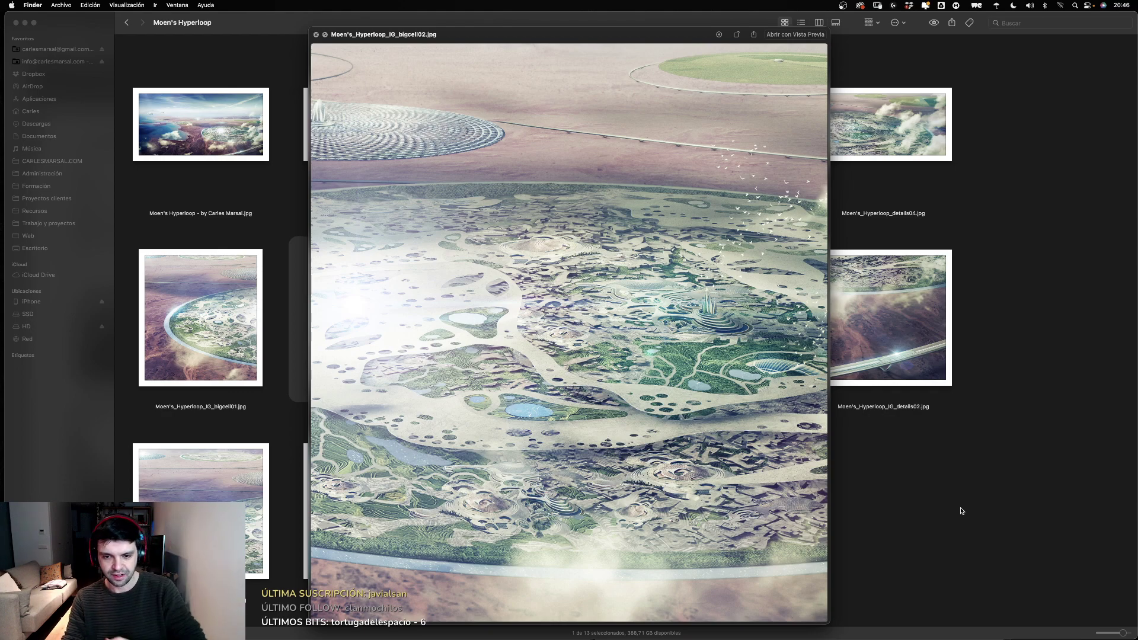
key(Right)
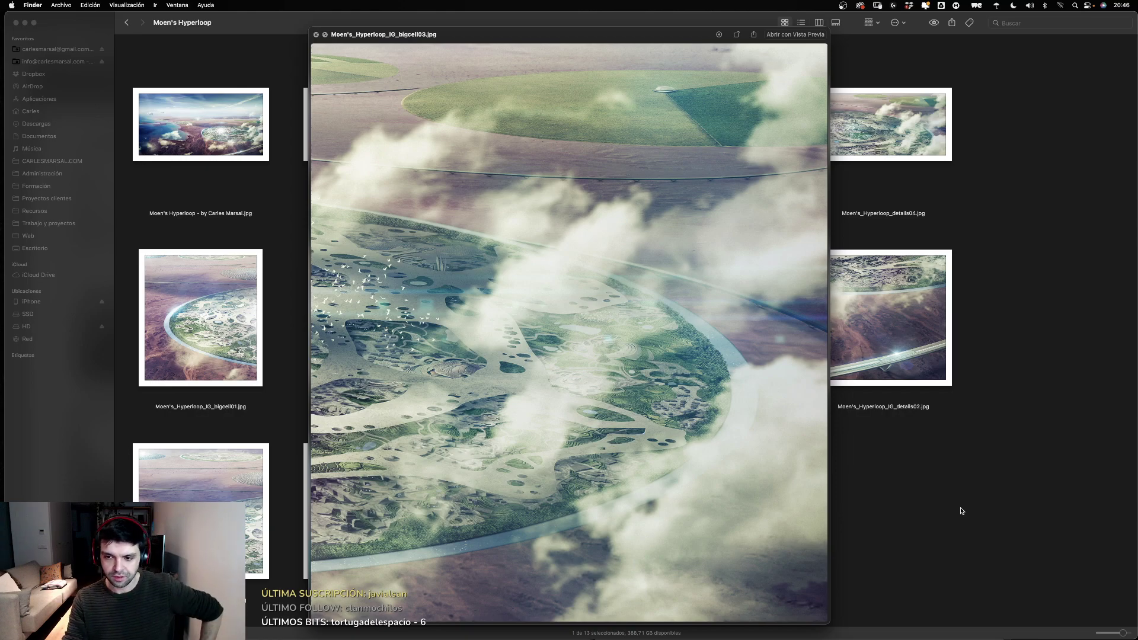
key(Right)
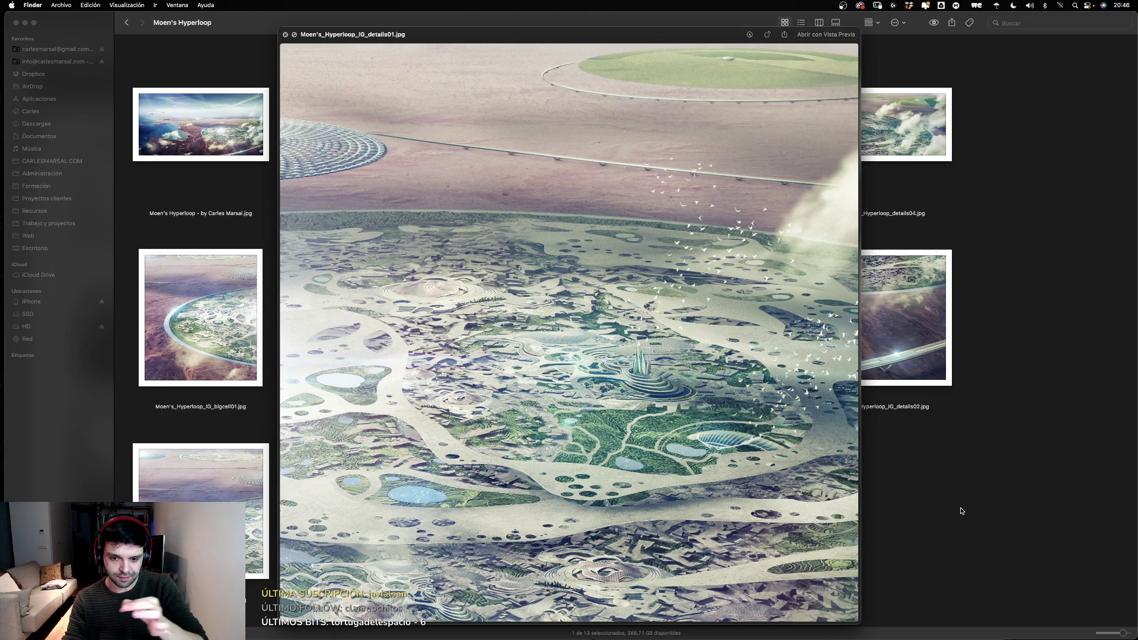
key(Right)
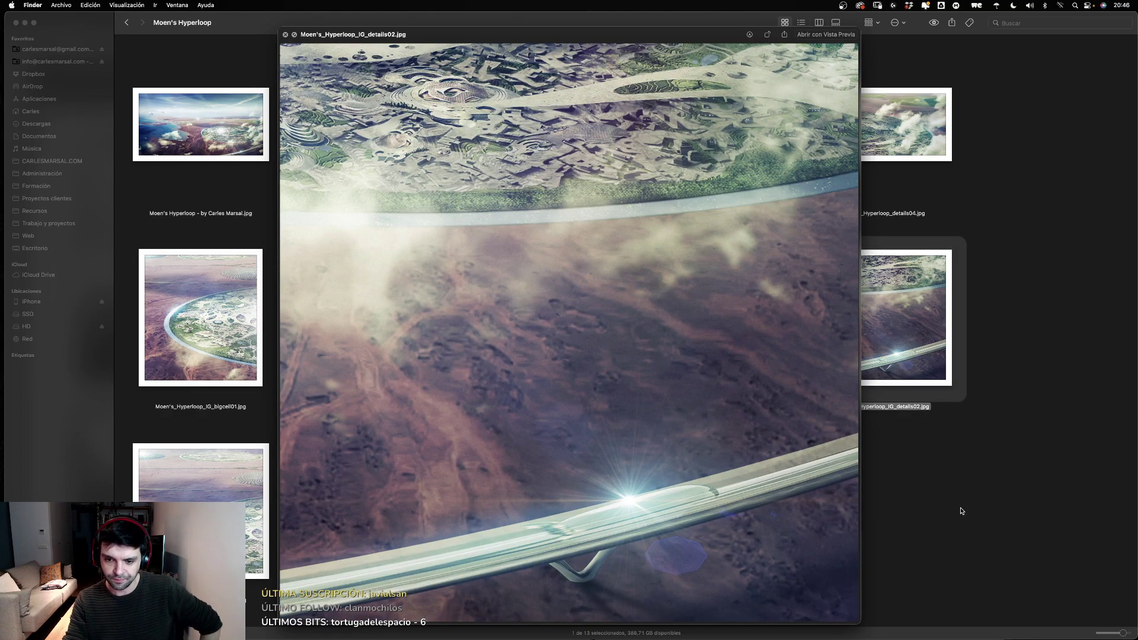
Step: Jump to details05, step back through details04 and details03, close the preview and deselect
key(Down)
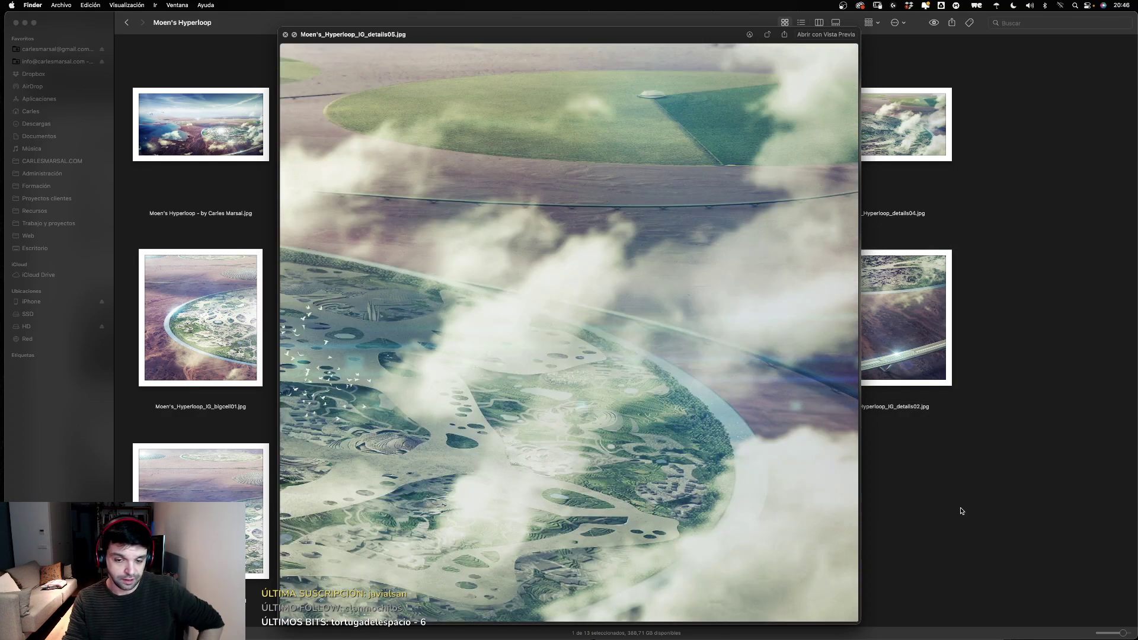
key(space)
key(Left)
key(space)
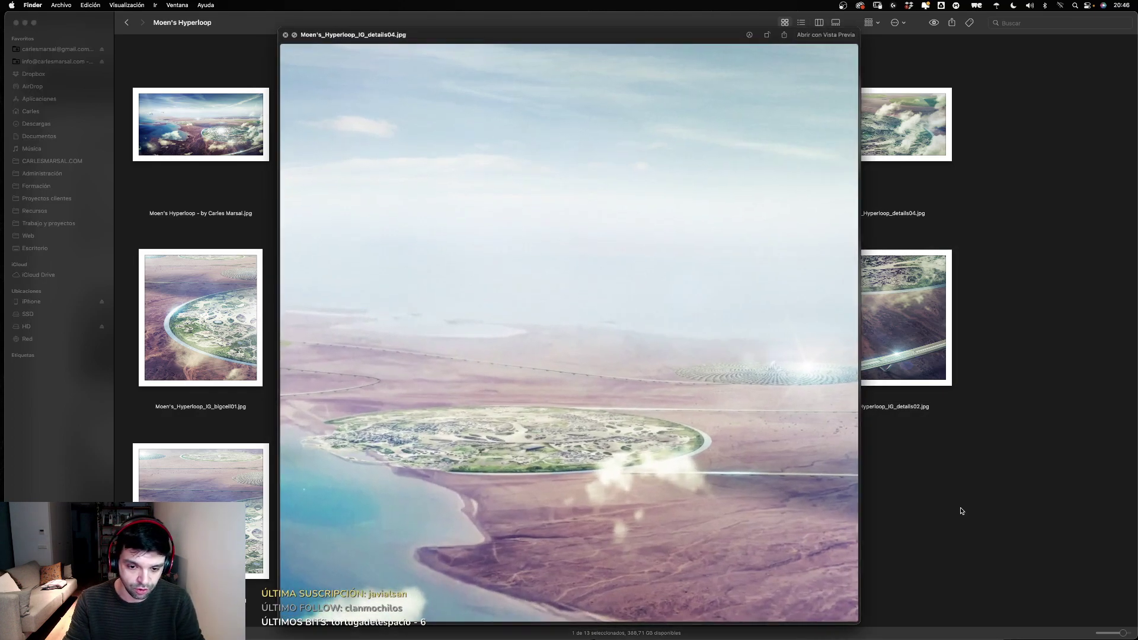
key(Left)
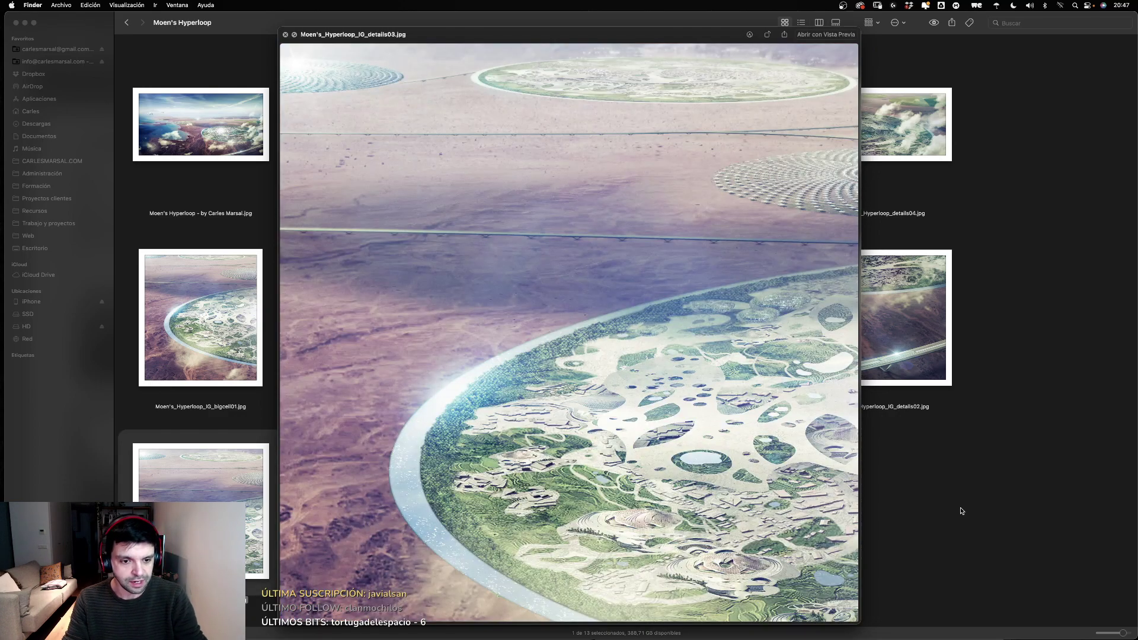
key(space)
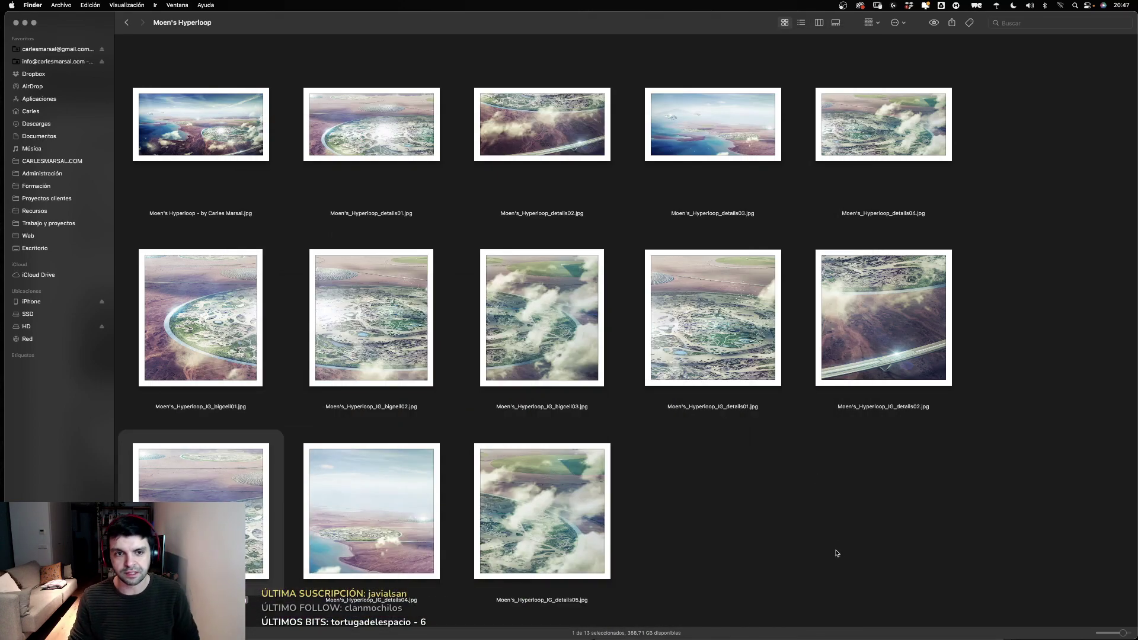
click(842, 557)
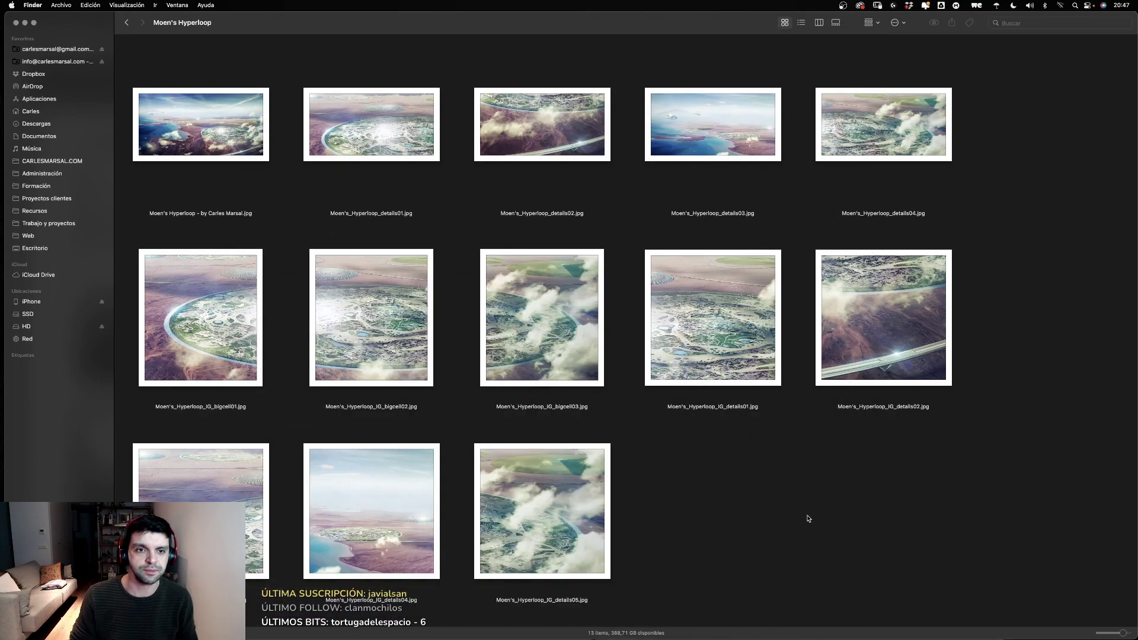
Step: Open Port Cell Map with maximum-size thumbnails aligned to the grid and preview its first render
click(127, 24)
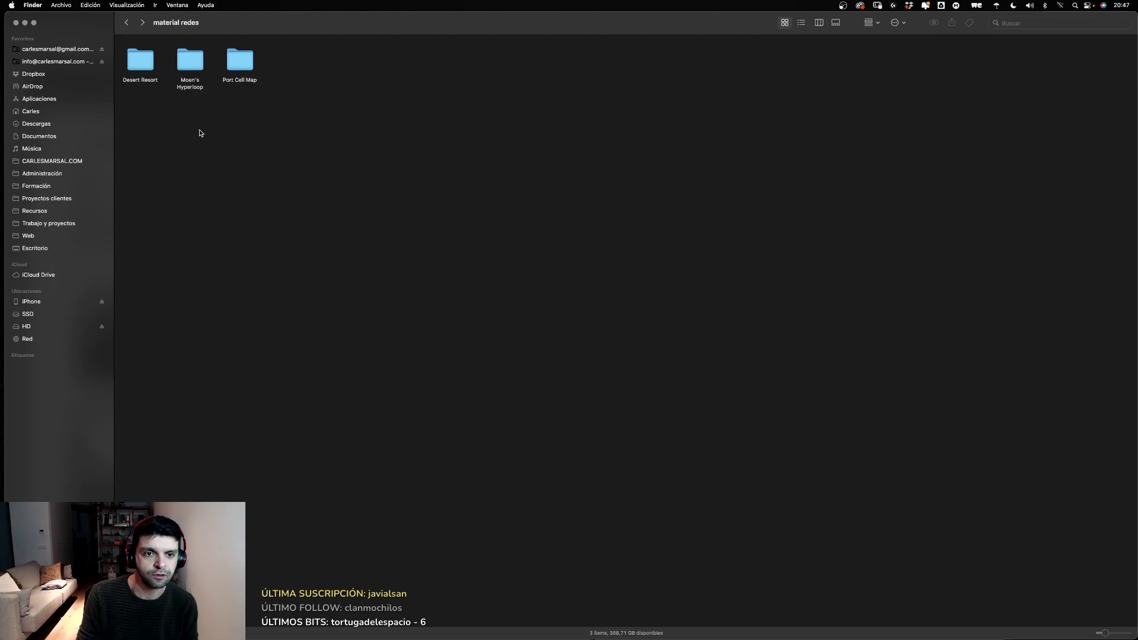
double_click(235, 69)
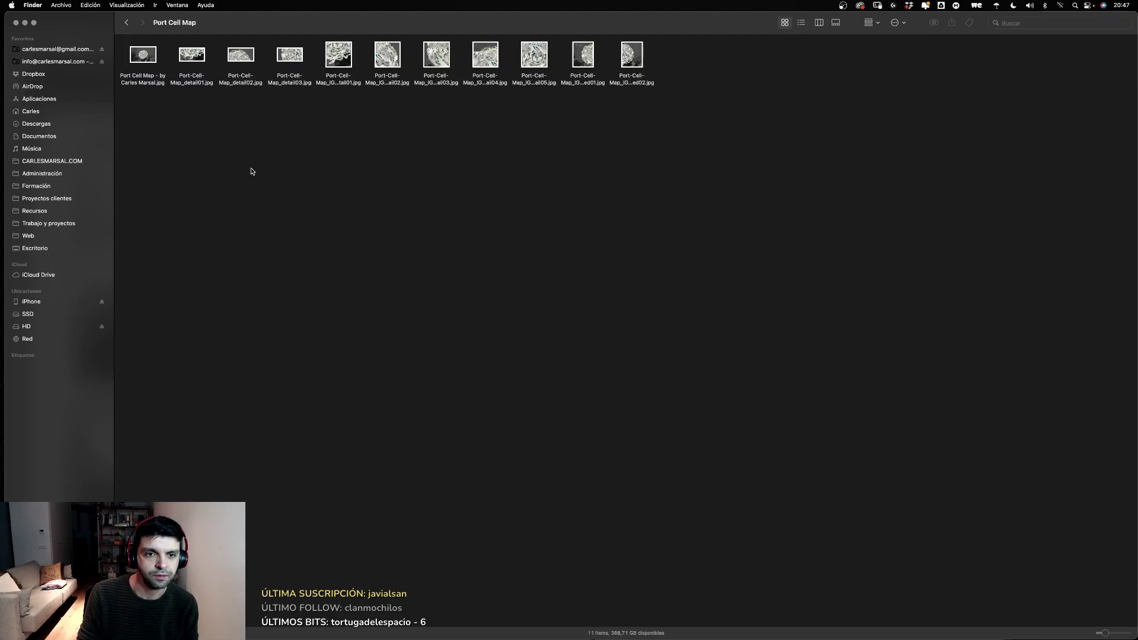
click(1122, 634)
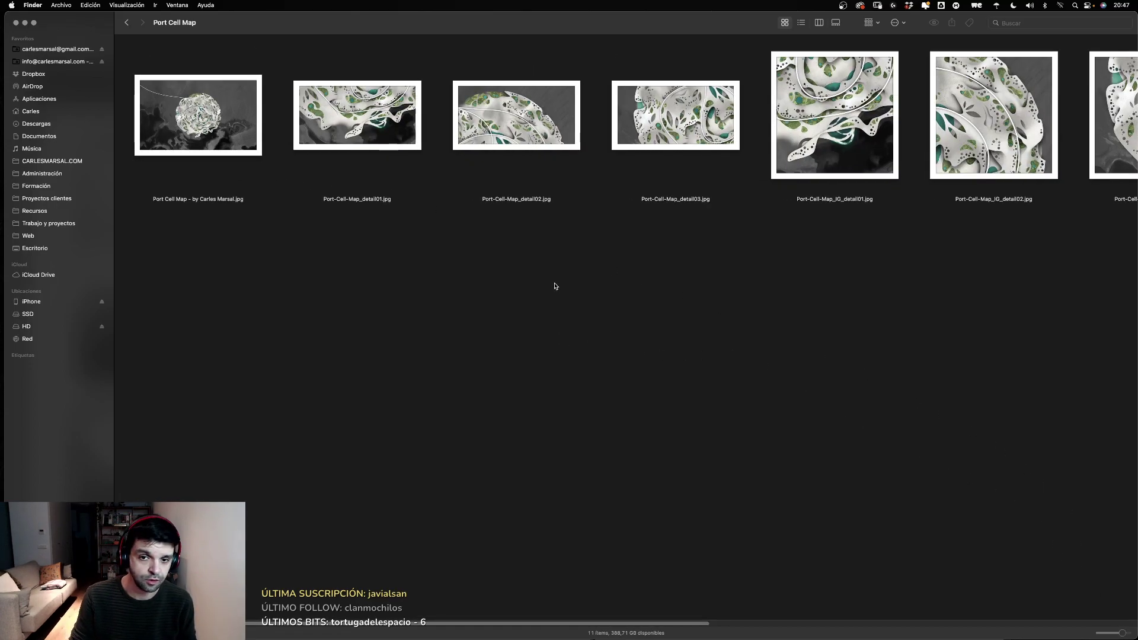
right_click(553, 278)
mouse_move(574, 332)
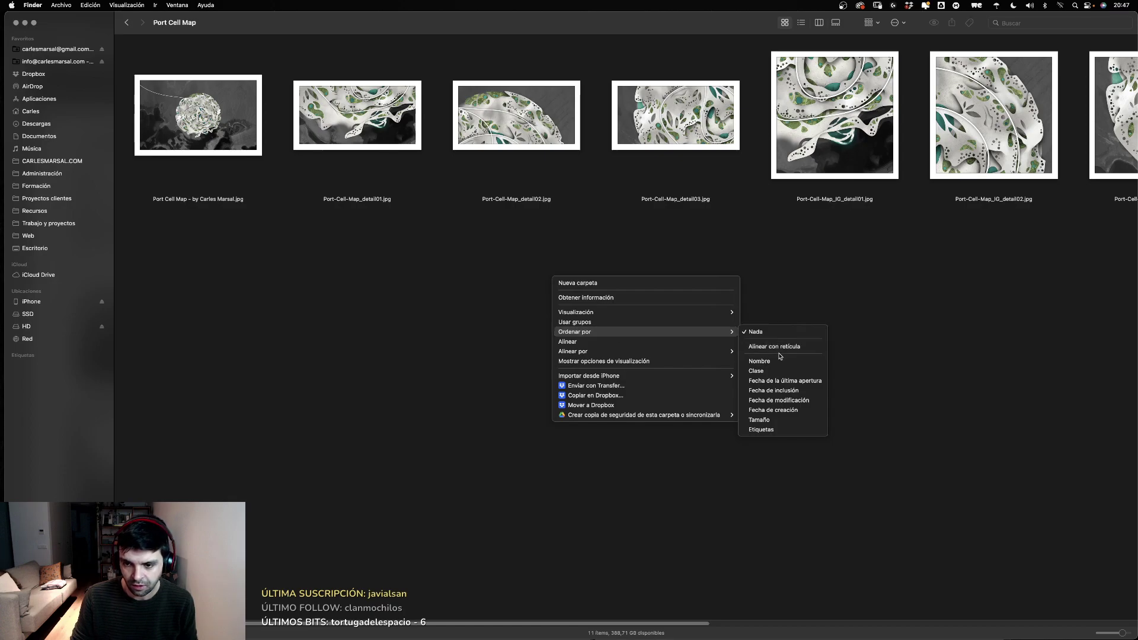
click(782, 359)
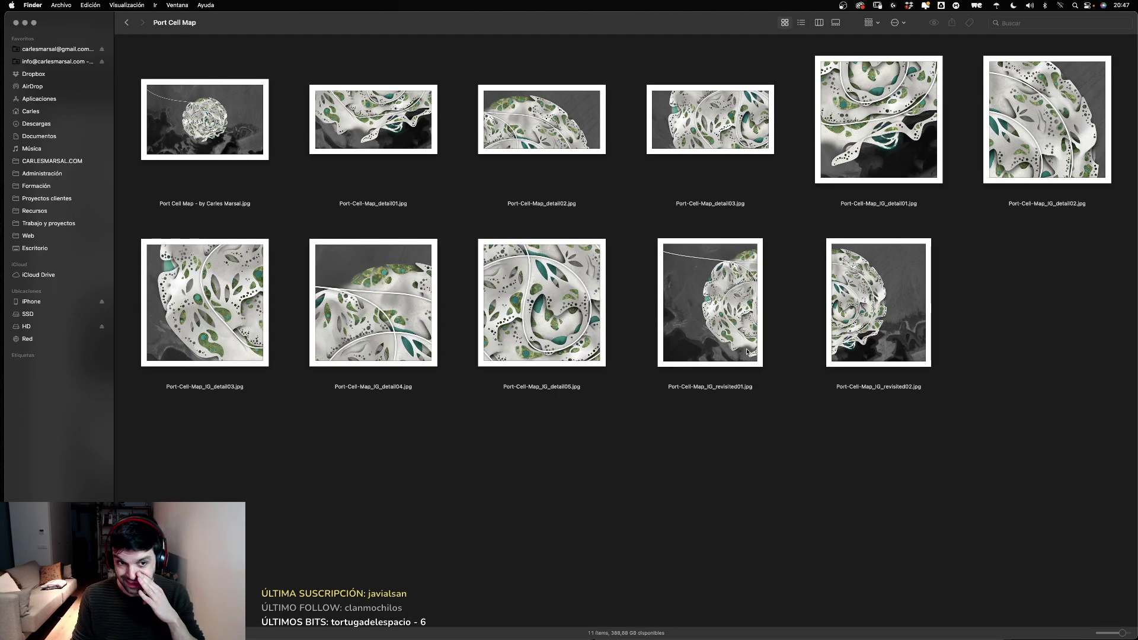
click(245, 153)
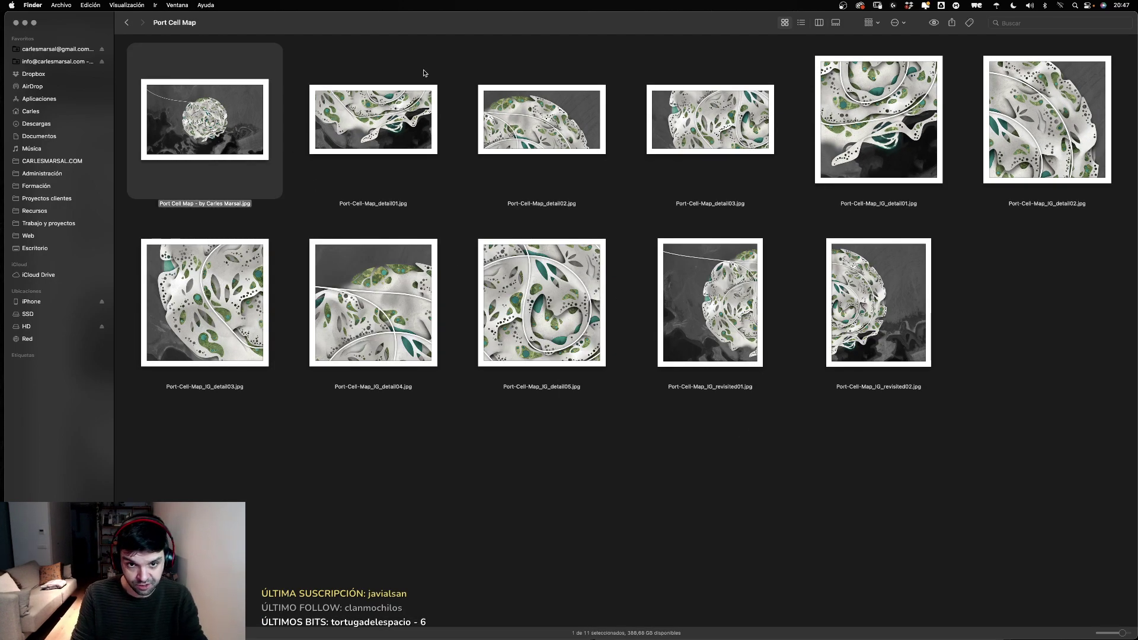
key(space)
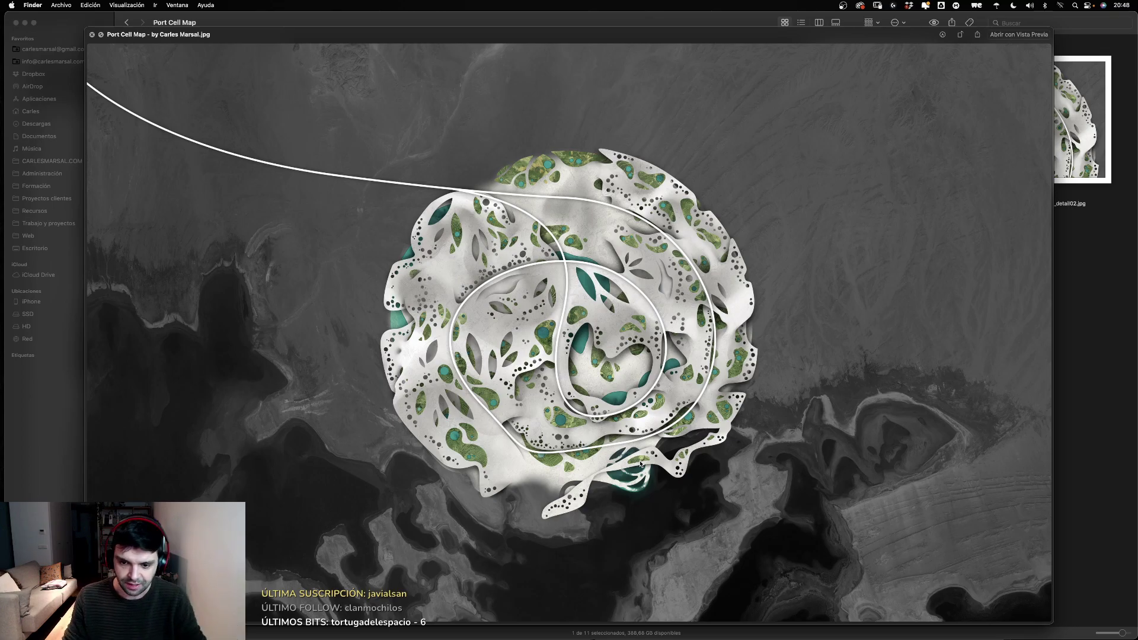
Step: Step the Port Cell Map preview through detail01, detail02 and detail03
key(space)
key(Right)
key(space)
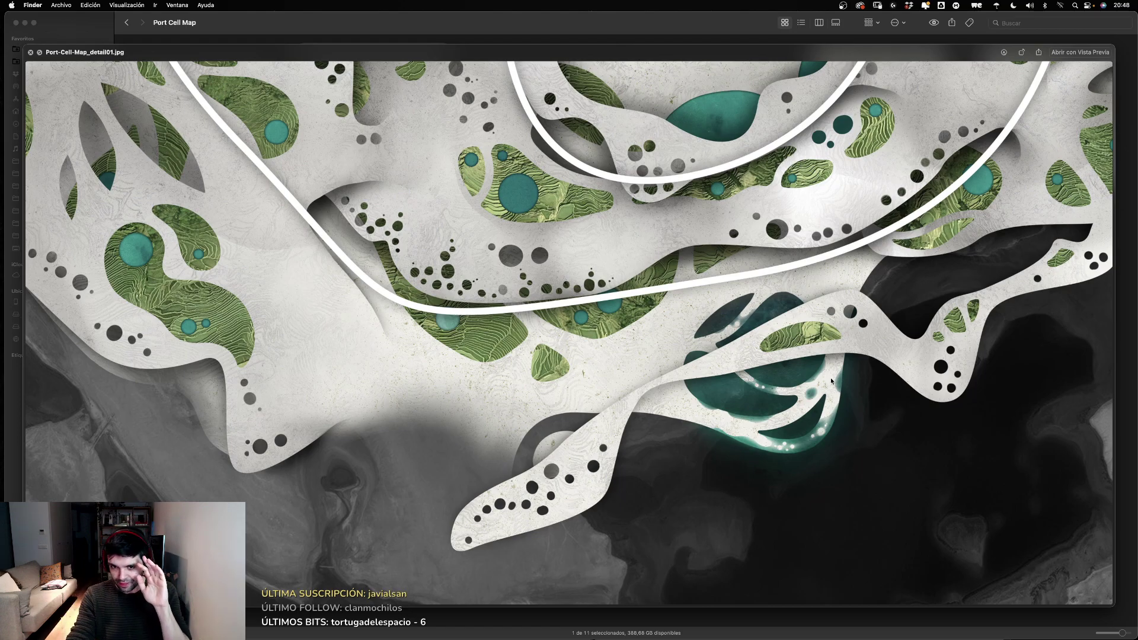
key(space)
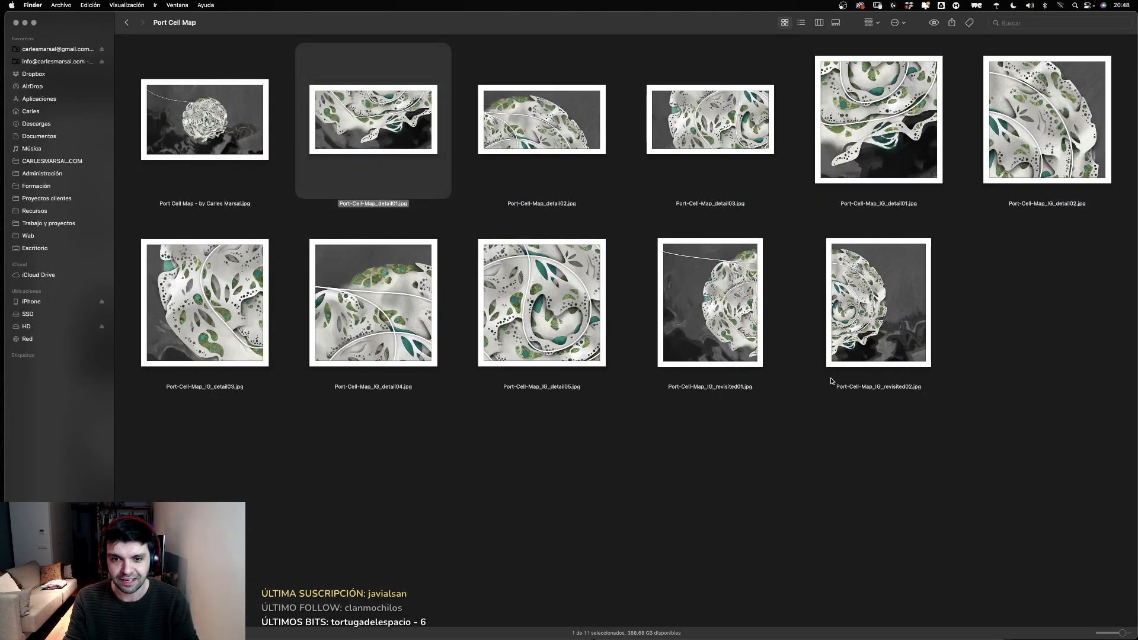
key(Right)
key(space)
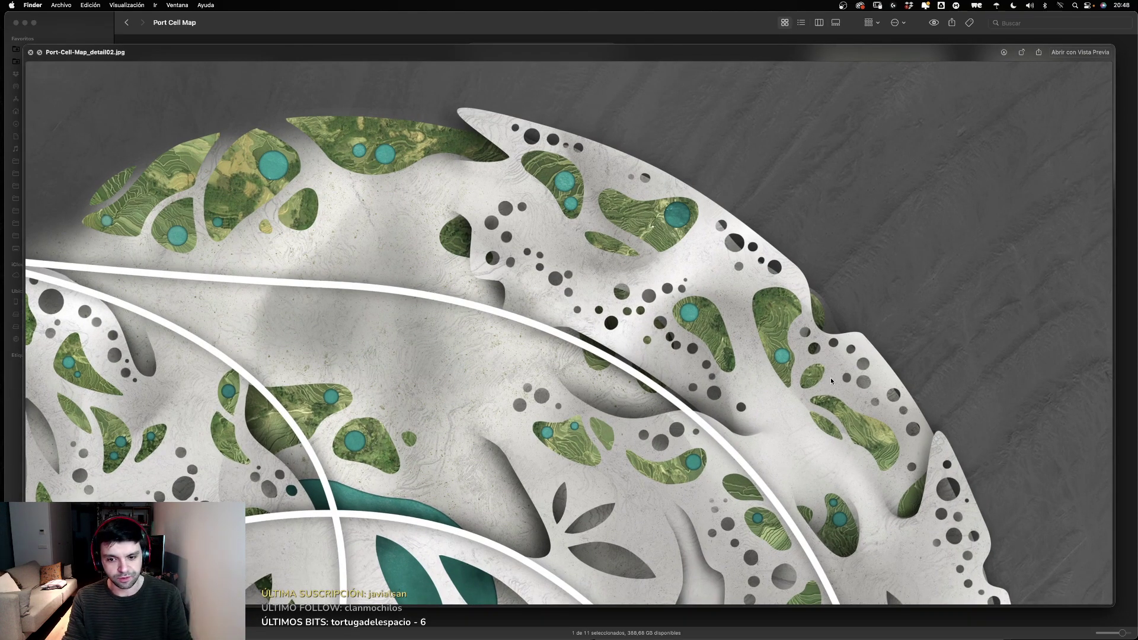
key(Right)
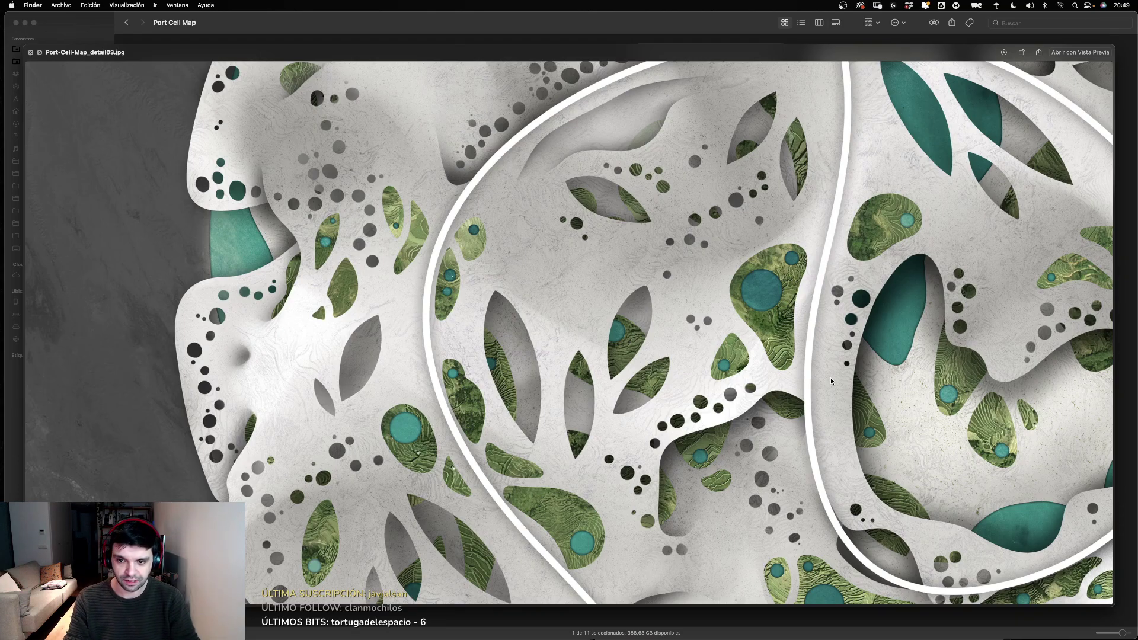
Step: View IG_detail01 and IG_detail02, then move to IG_detail04 and preview it
key(Escape)
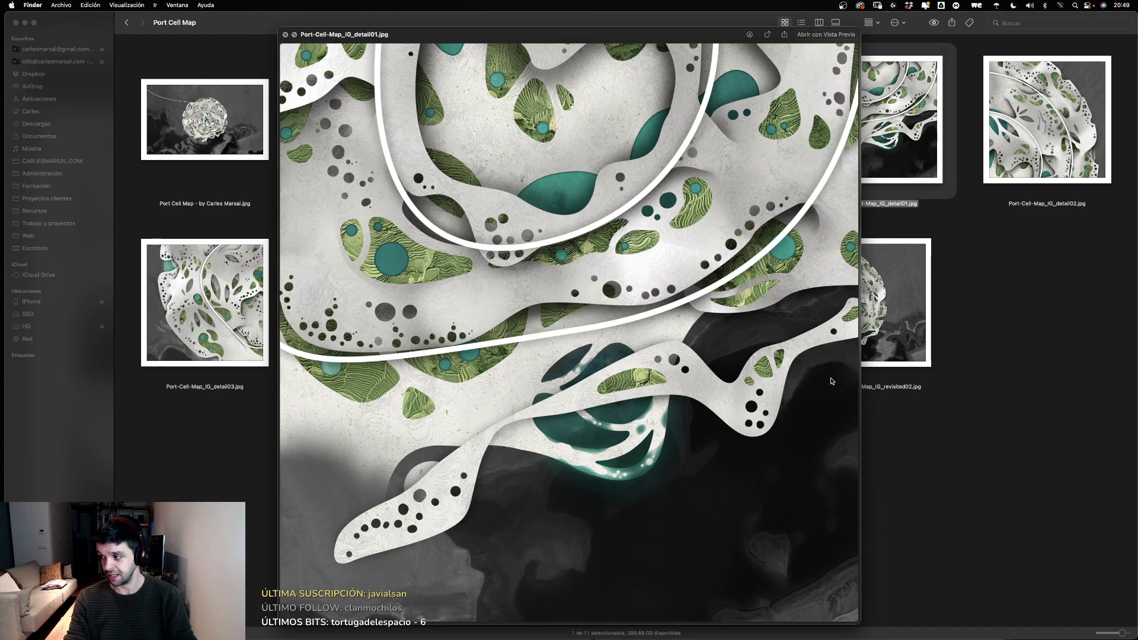
key(Right)
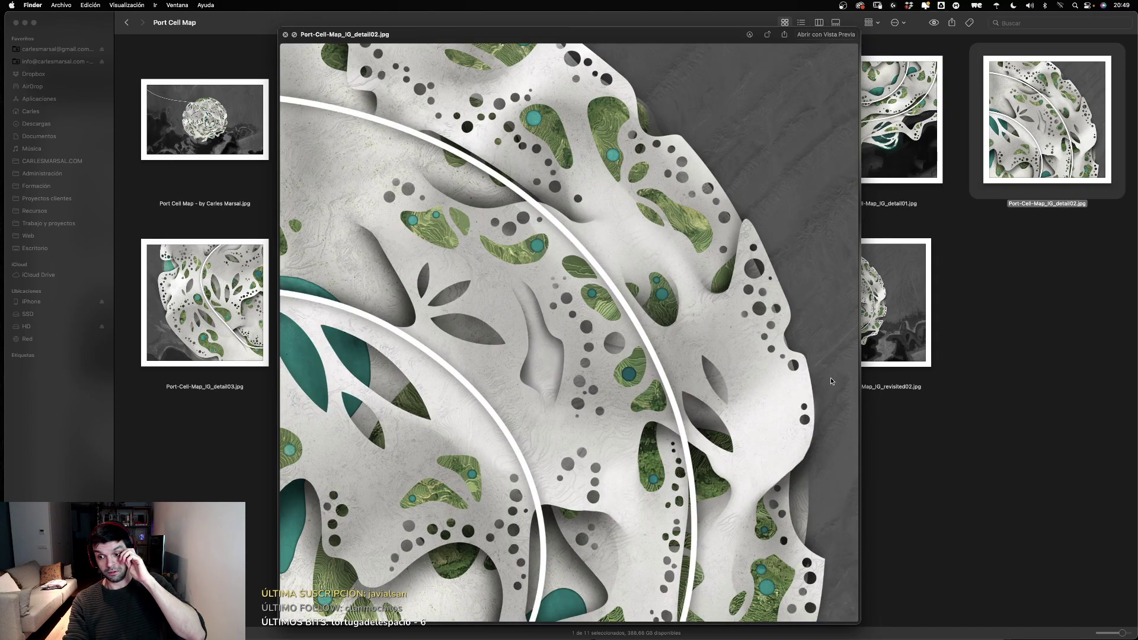
key(Left)
key(space)
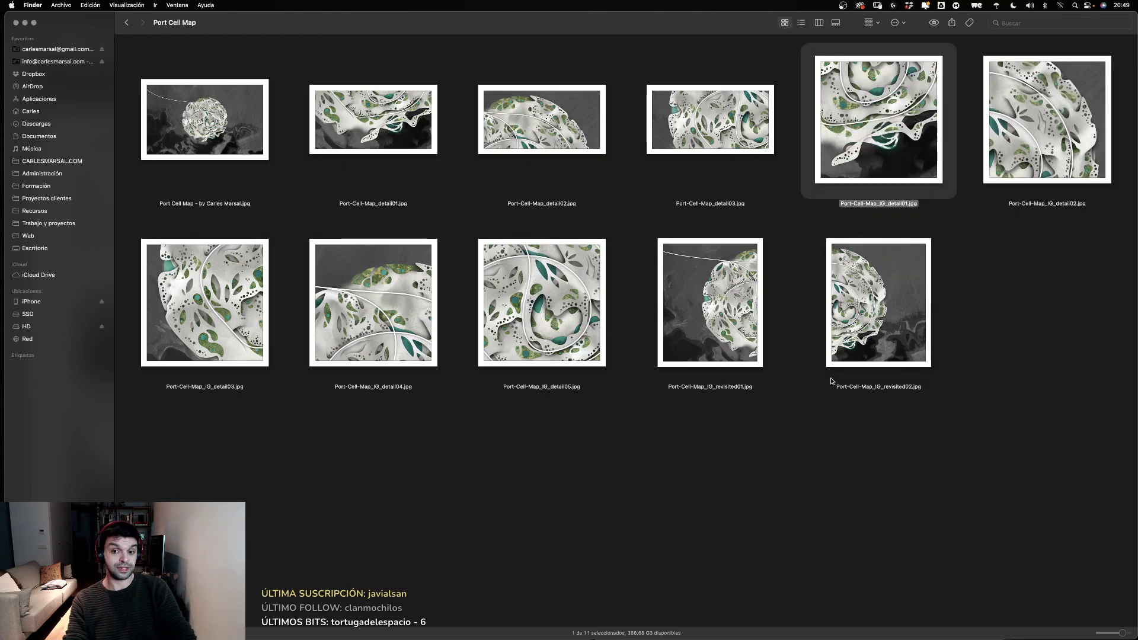
key(Left)
key(Left)
key(Left)
key(Down)
key(Right)
key(space)
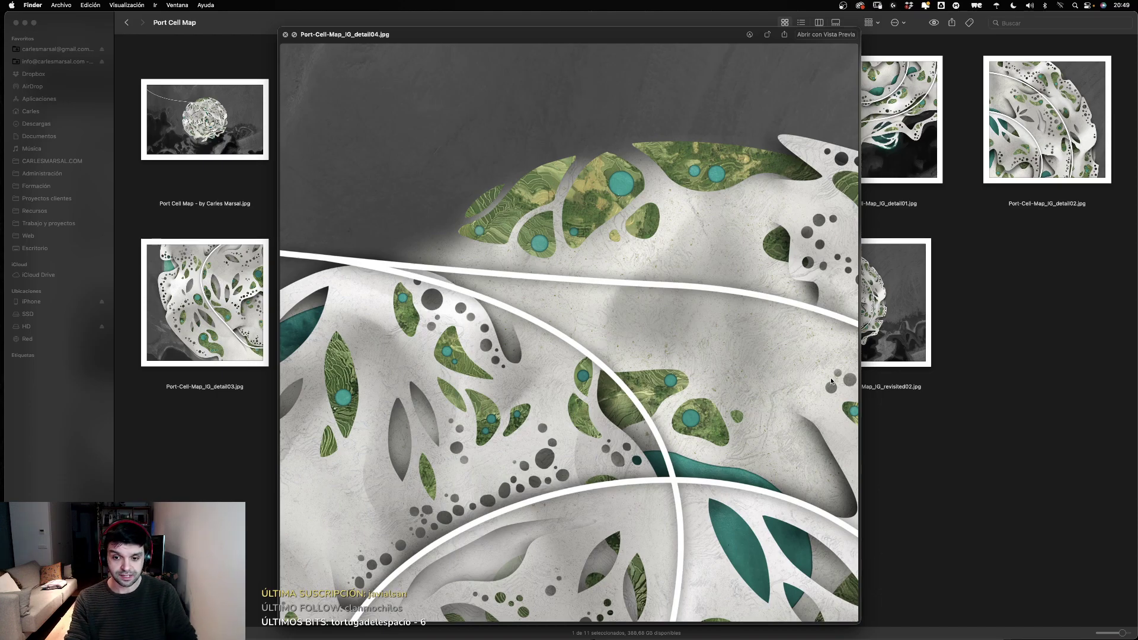
Step: Page through IG_detail05, IG_revisited01 and IG_revisited02, close the preview and deselect
key(Right)
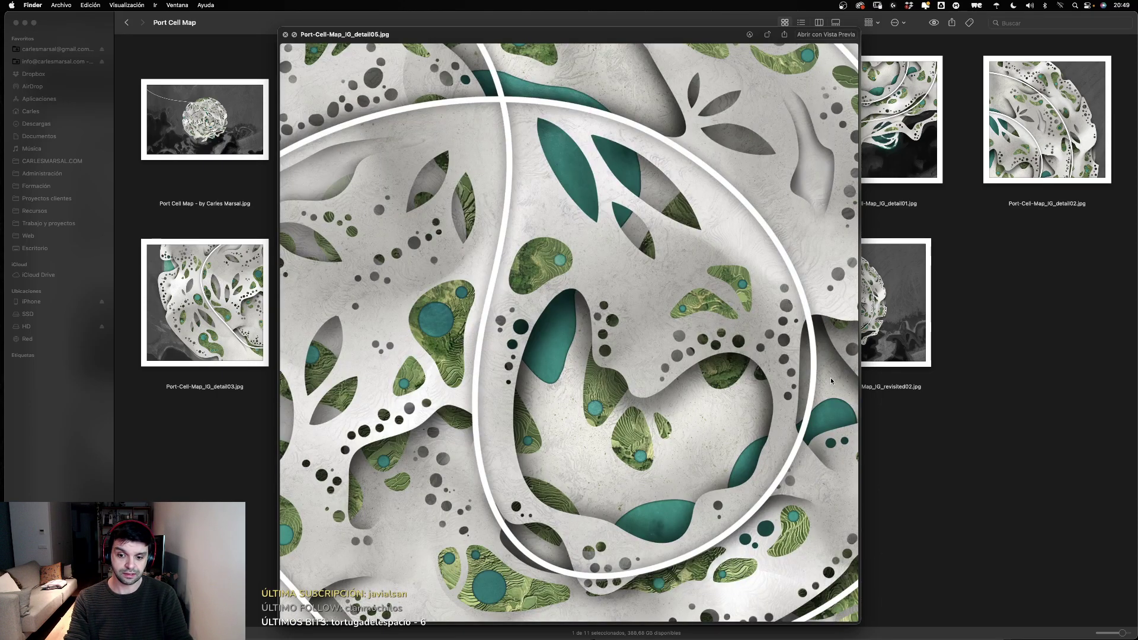
key(Right)
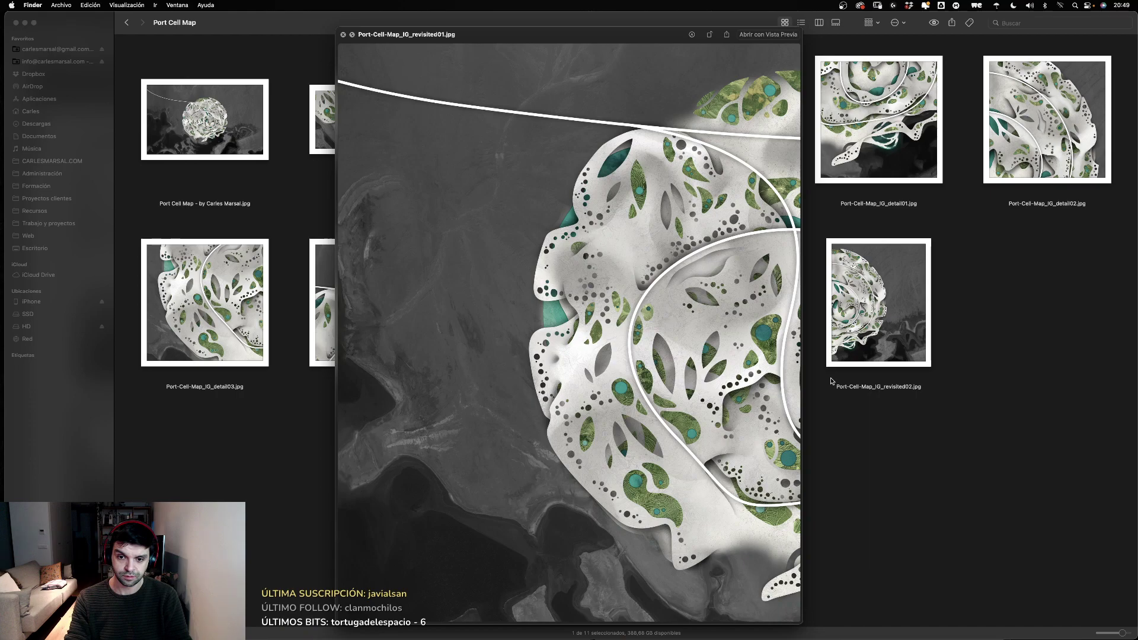
key(Right)
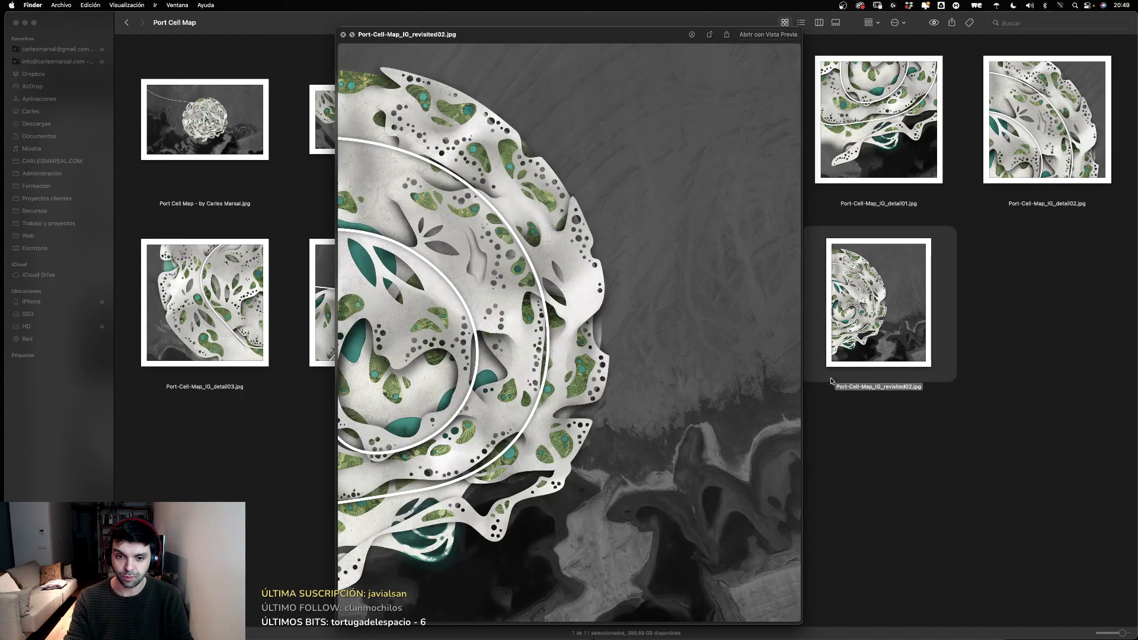
key(space)
click(633, 309)
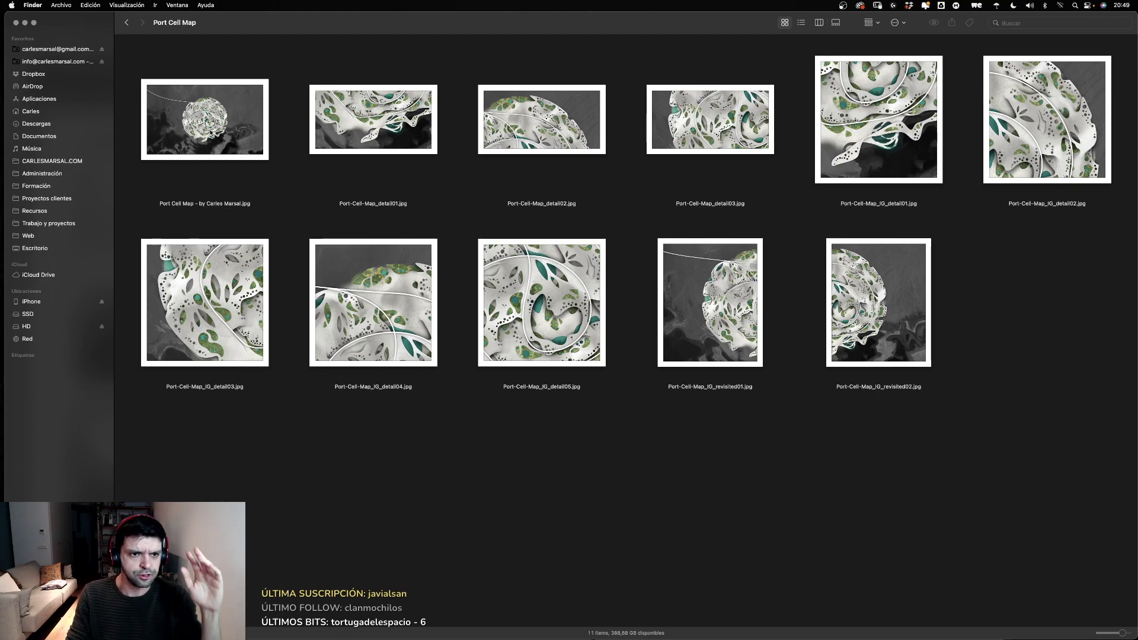
click(127, 23)
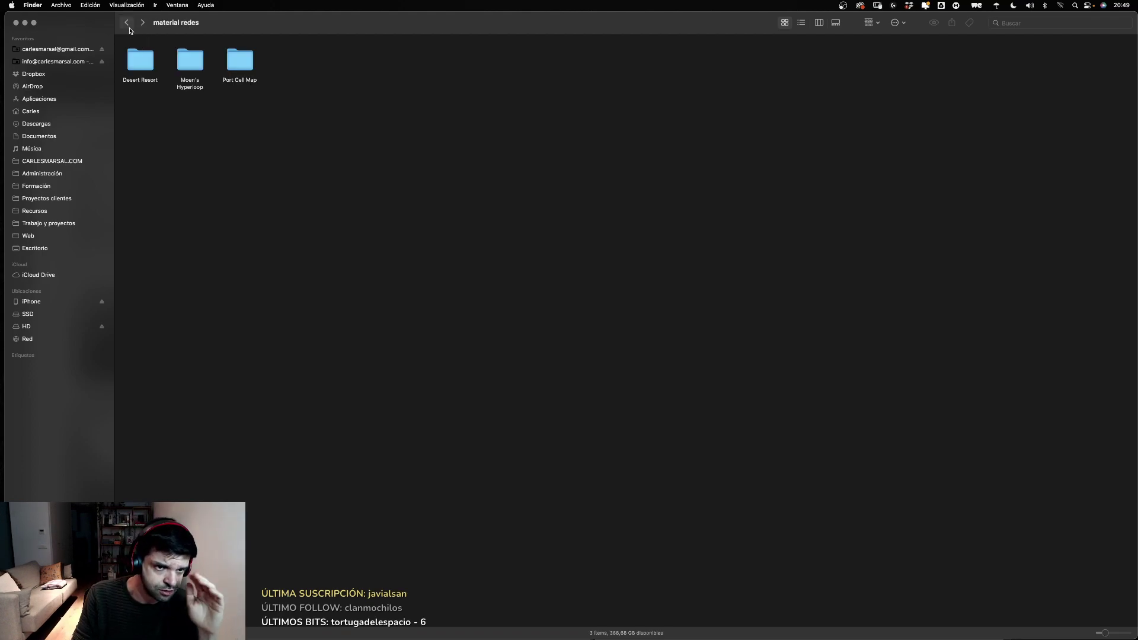
click(127, 24)
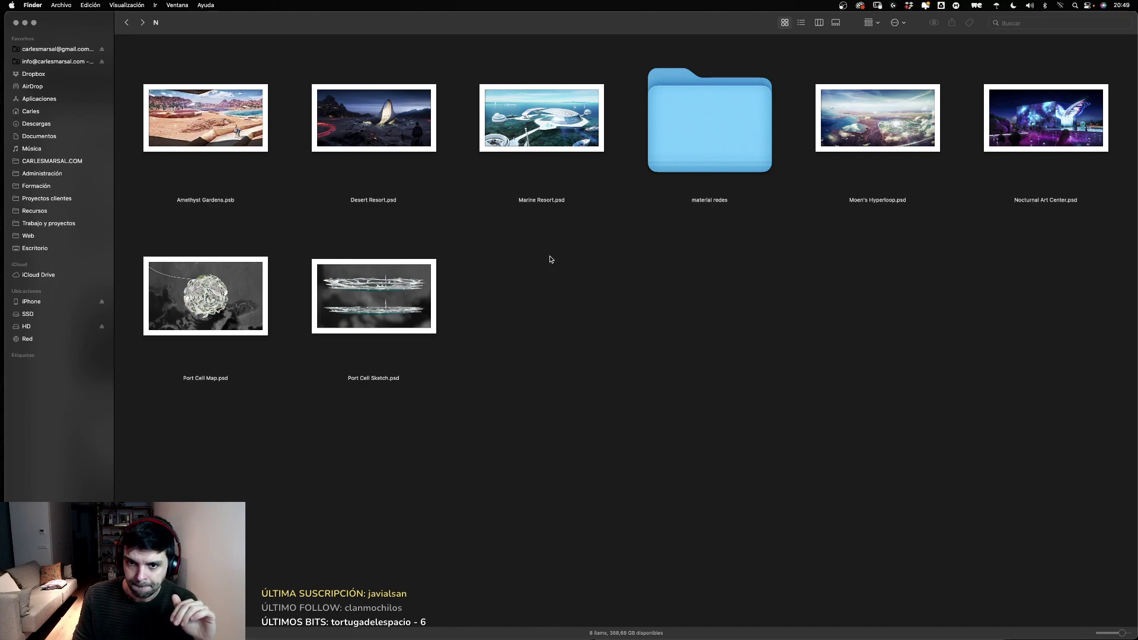
click(575, 125)
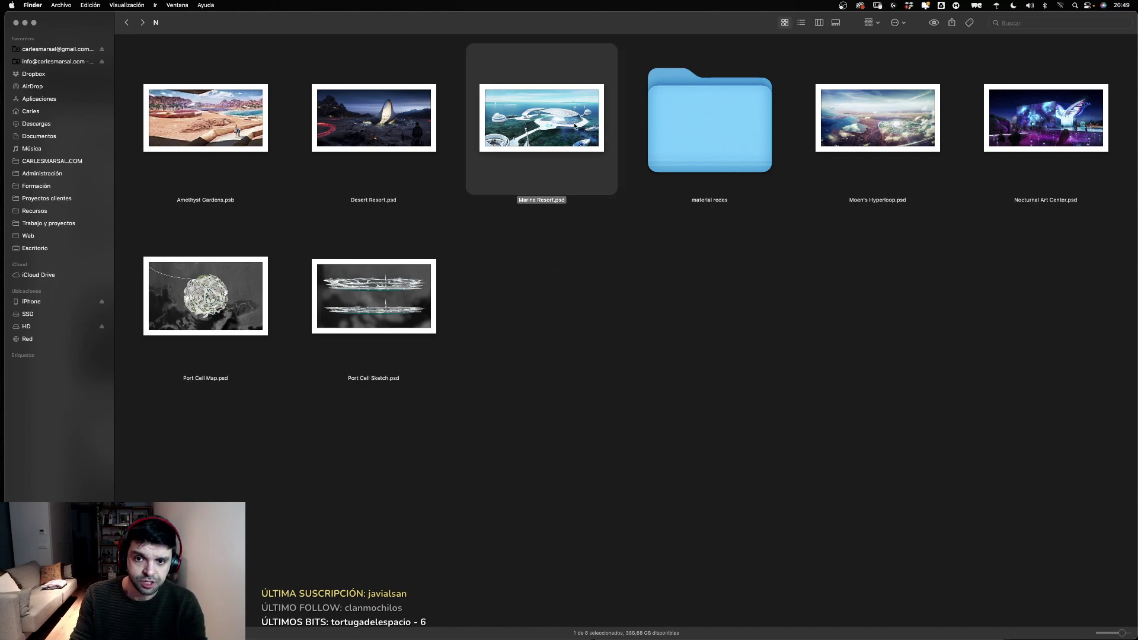
key(space)
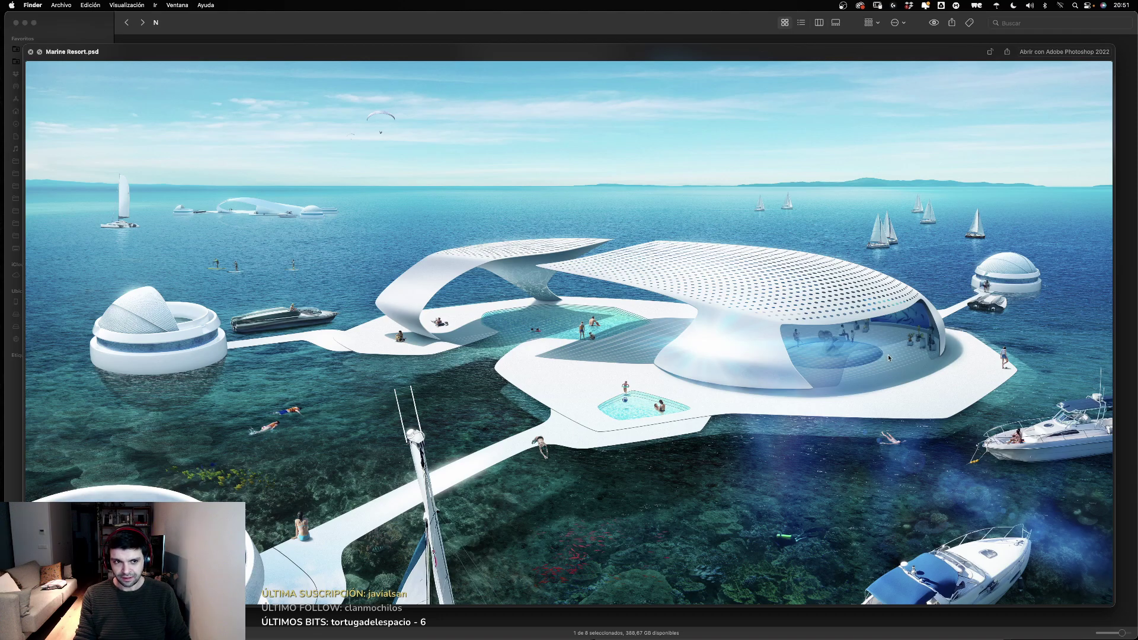
key(space)
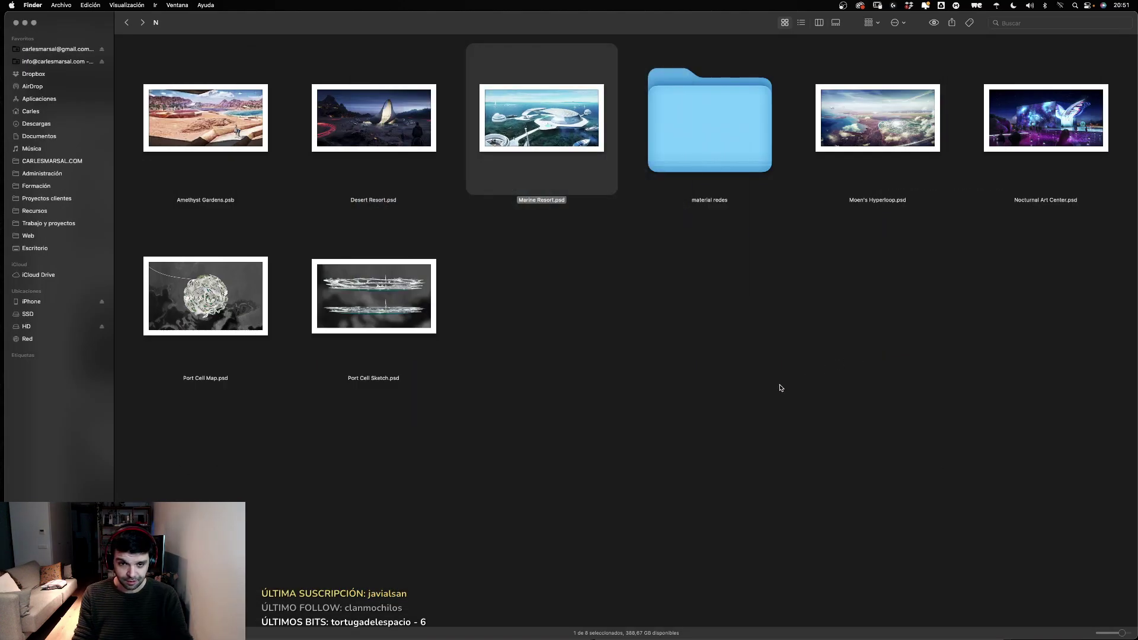
Step: Open Marine Resort.psd full screen and zoom in on the domed building's interior
double_click(551, 130)
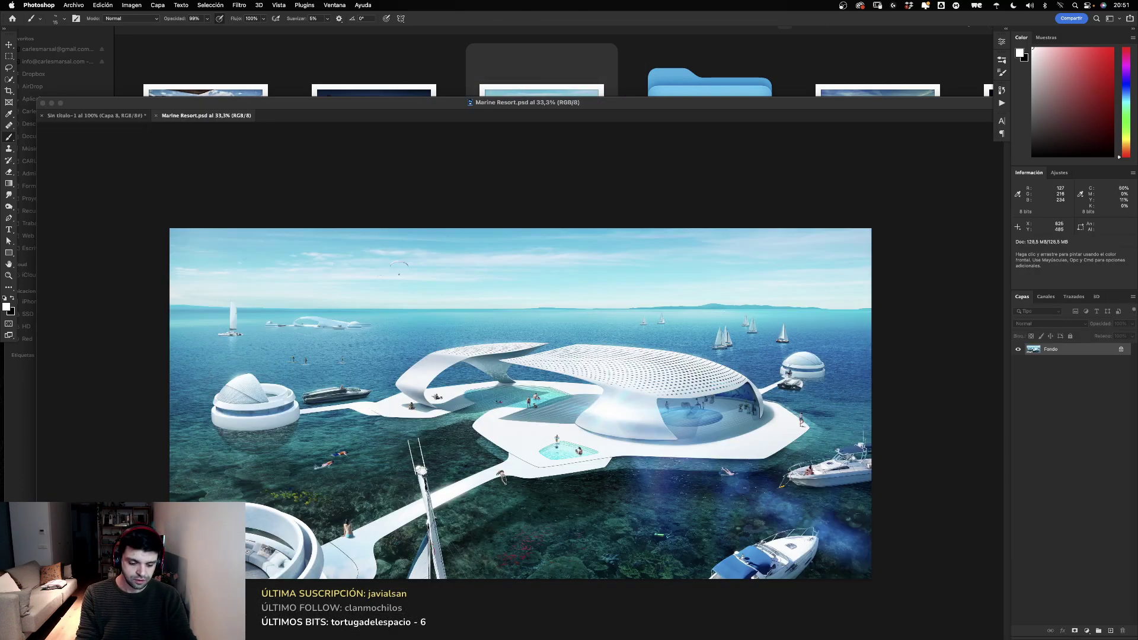
key(f)
key(z)
mouse_move(409, 308)
mouse_down()
mouse_move(676, 320)
mouse_move(643, 328)
mouse_move(843, 386)
mouse_move(778, 385)
mouse_move(735, 321)
mouse_up()
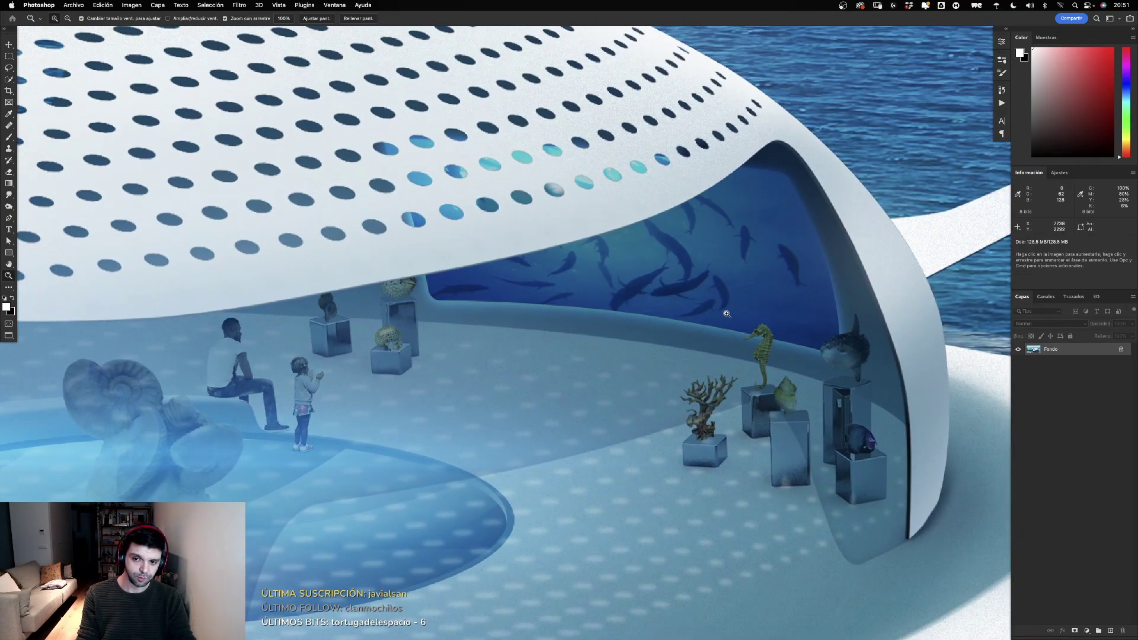
Step: Pan across the aquarium exhibit, then zoom back out toward the whole building
drag(461, 364, 660, 329)
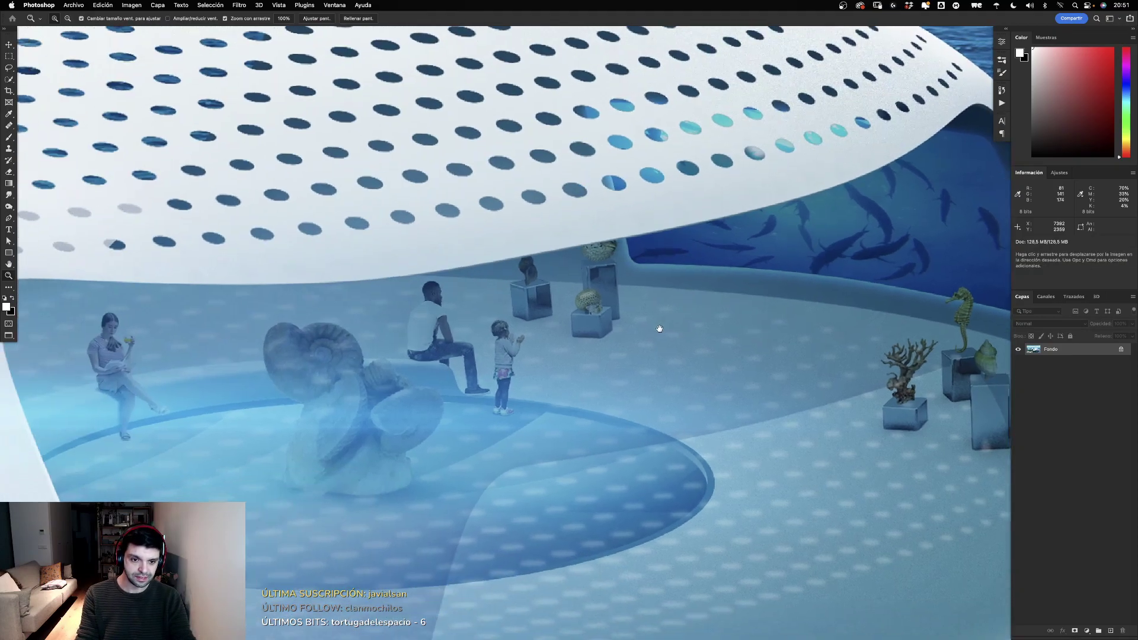
drag(630, 407, 661, 369)
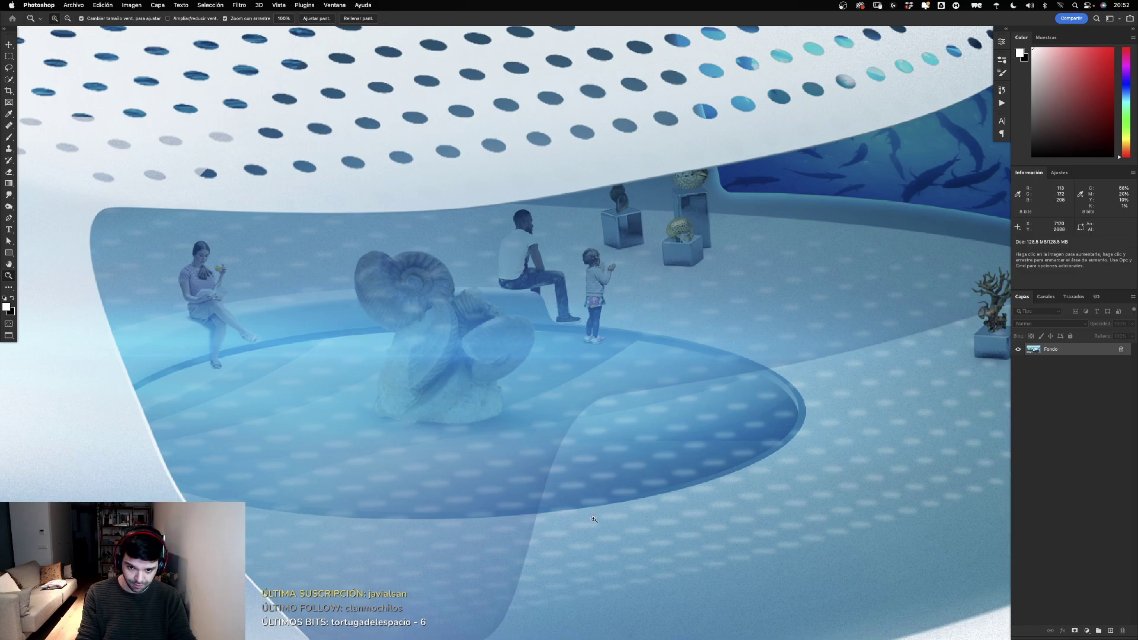
scroll(644, 373, up, 3)
scroll(644, 373, right, 3)
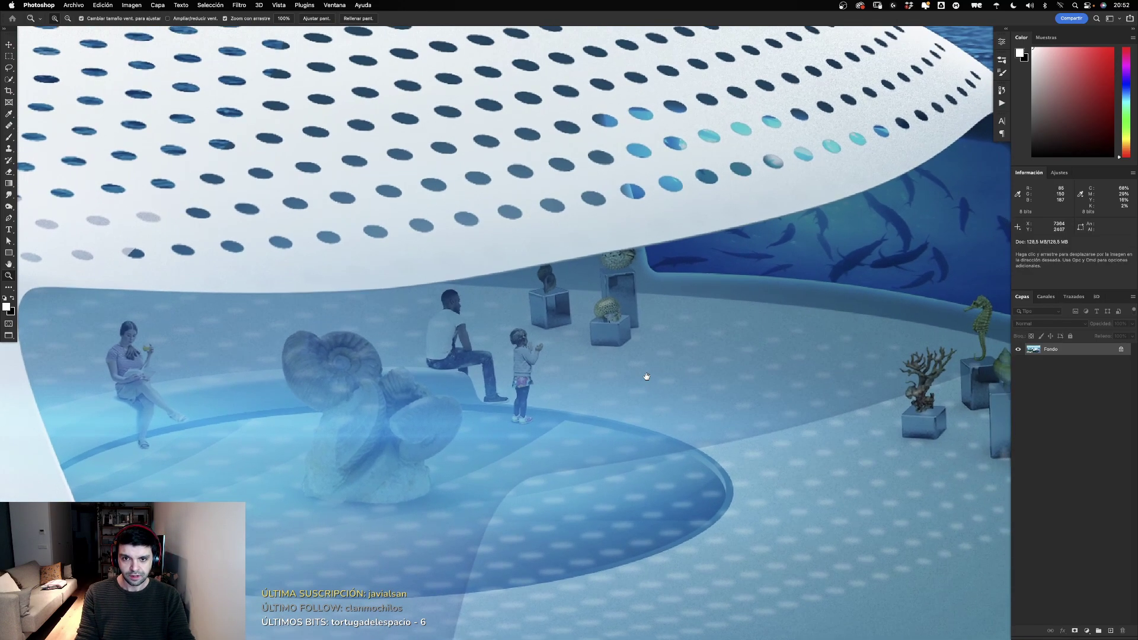
alt+click(700, 333)
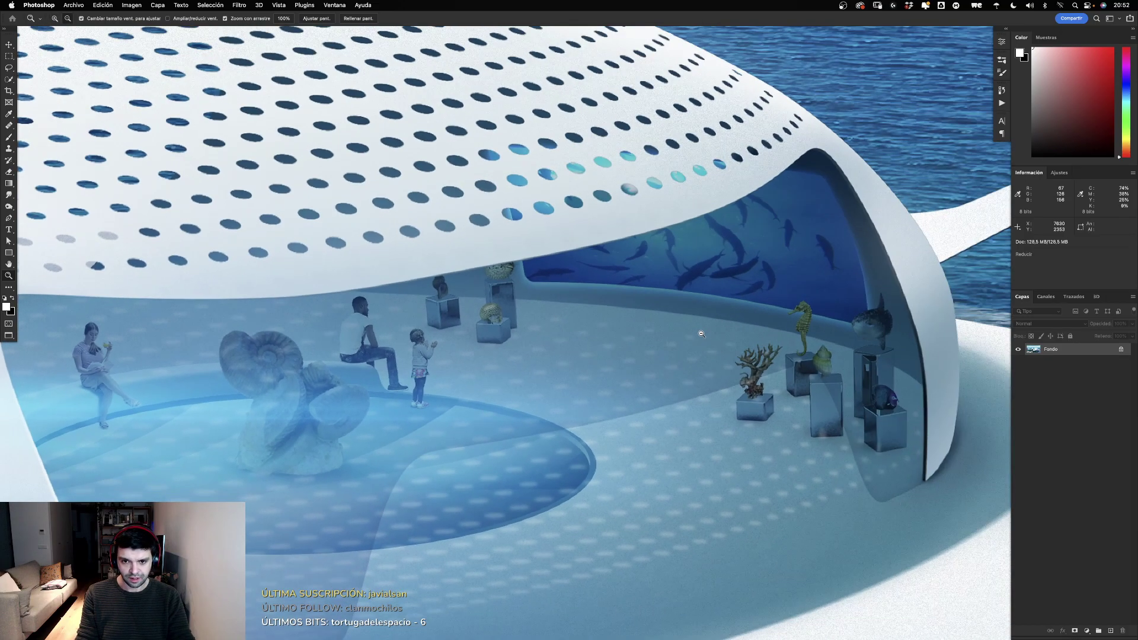
alt+click(696, 351)
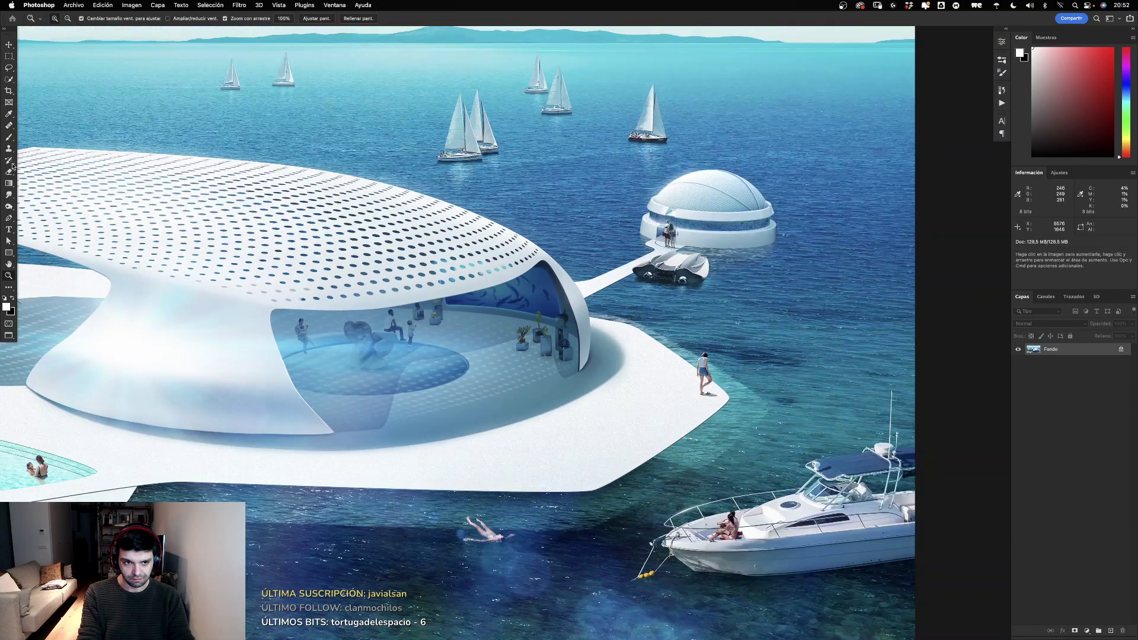
Step: Pan across the zoomed pools, reef and swimmers over to the yachts at the right edge
scroll(678, 295, left, 10)
scroll(678, 295, left, 2)
scroll(678, 295, up, 2)
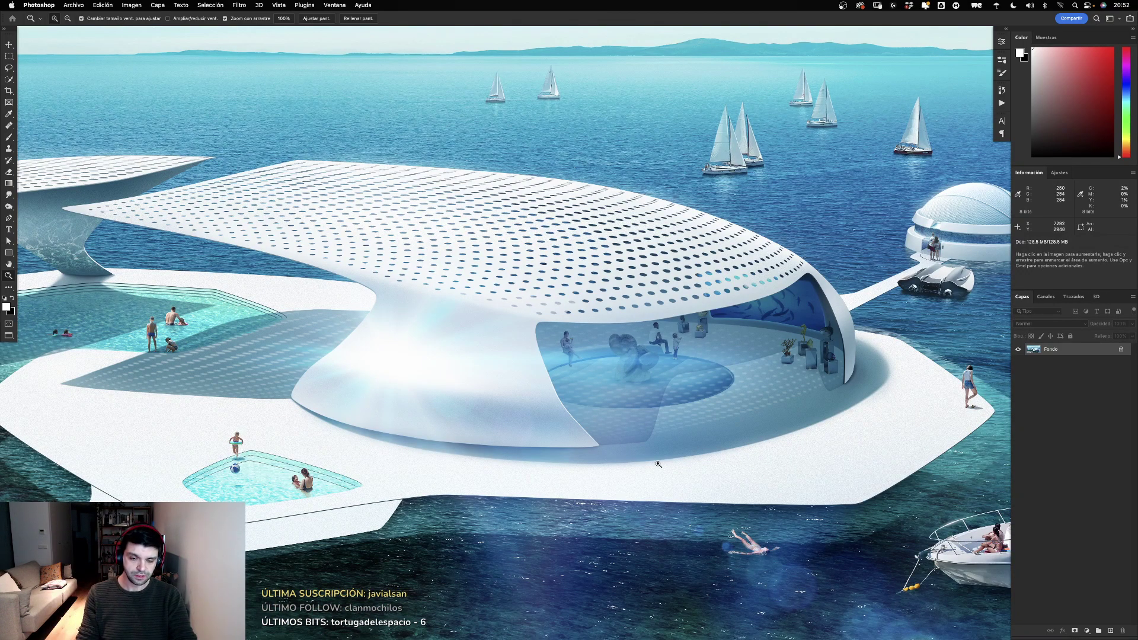
scroll(841, 291, left, 12)
scroll(818, 314, left, 4)
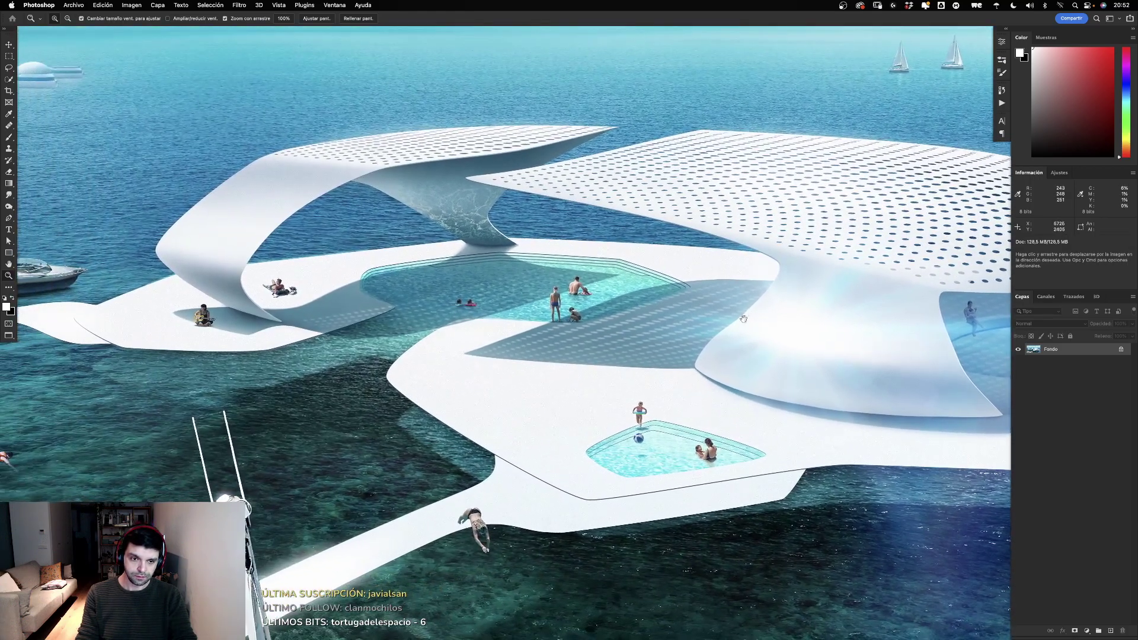
scroll(781, 347, left, 7)
scroll(781, 347, down, 5)
scroll(781, 347, left, 2)
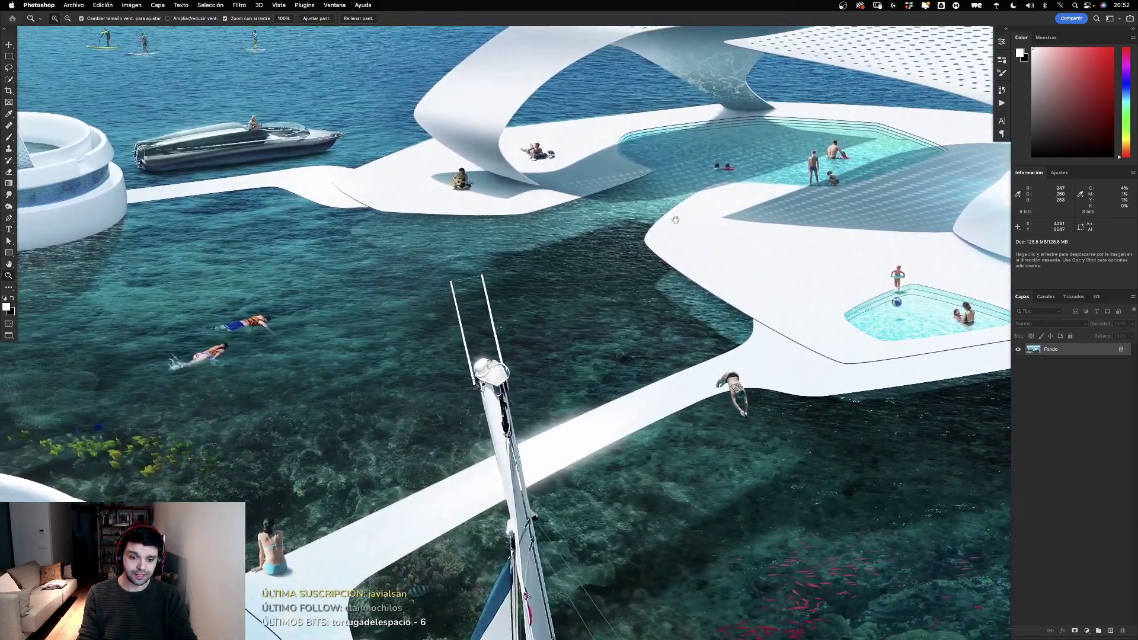
scroll(711, 267, down, 4)
scroll(657, 206, down, 3)
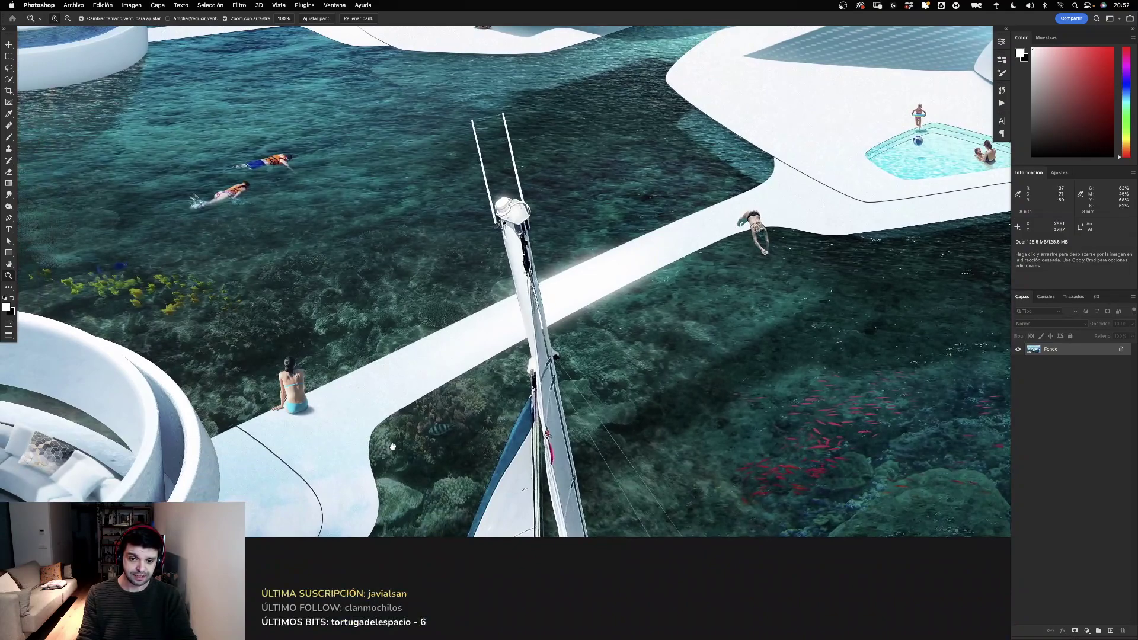
scroll(481, 369, left, 4)
scroll(481, 368, down, 1)
scroll(658, 345, left, 2)
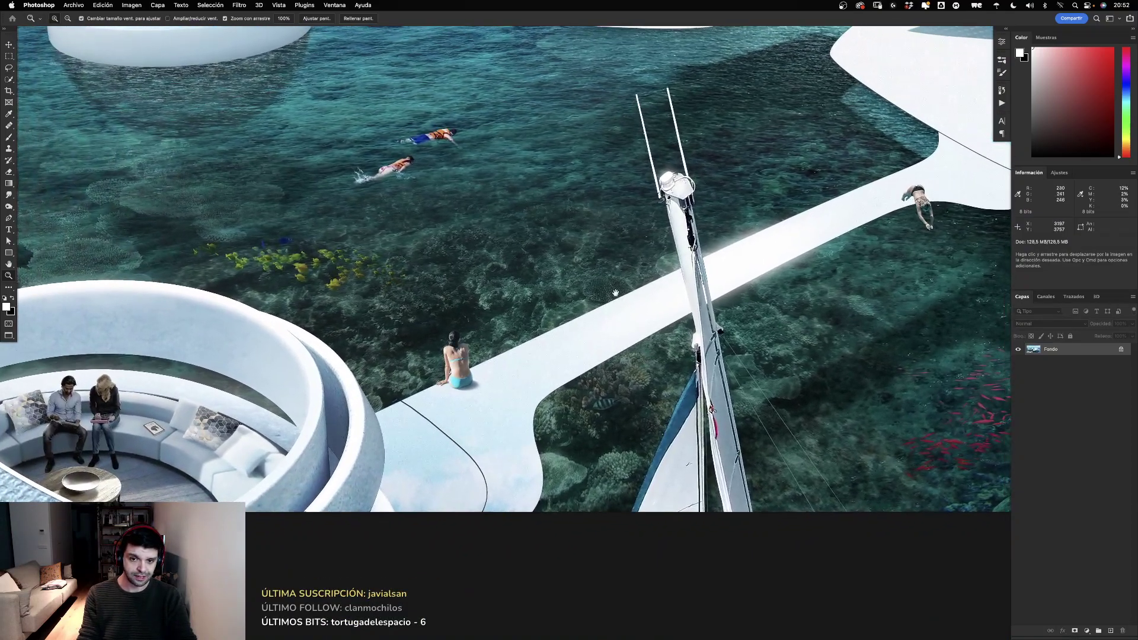
scroll(741, 306, right, 10)
scroll(790, 308, right, 5)
scroll(787, 307, right, 15)
scroll(788, 307, down, 2)
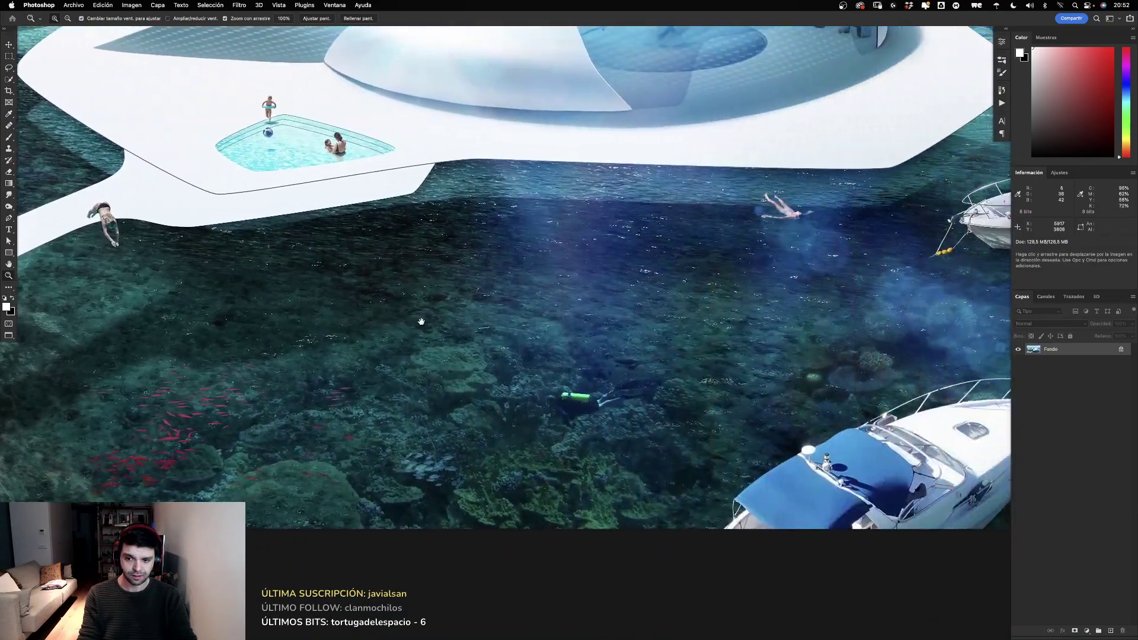
scroll(648, 315, right, 4)
scroll(648, 315, up, 3)
drag(687, 303, 518, 319)
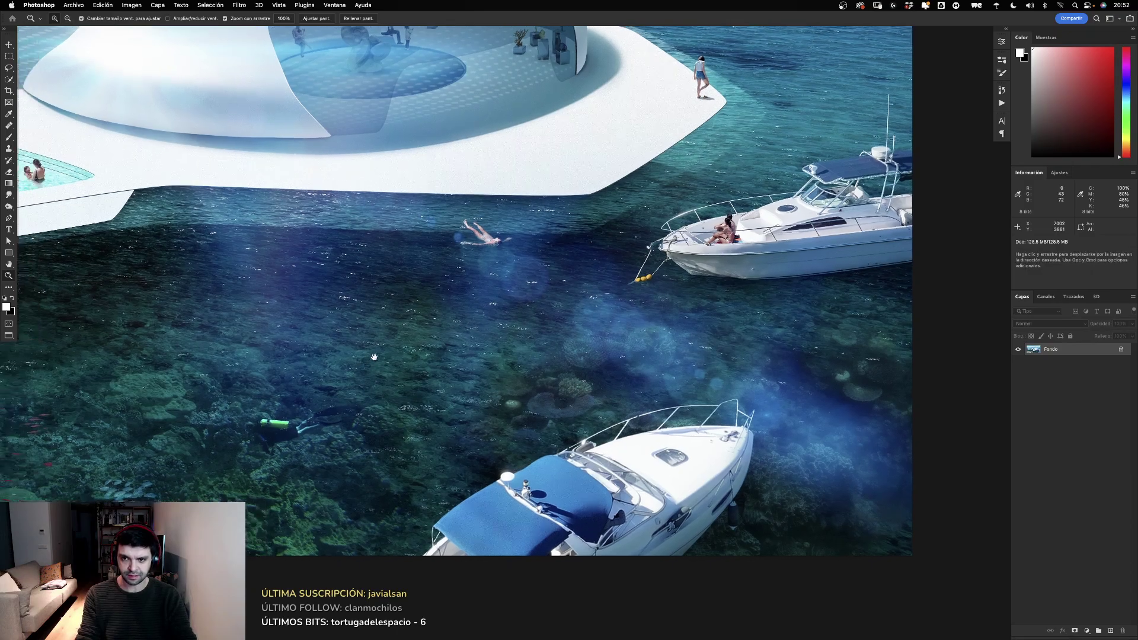
Step: Pan back over the render, then zoom out slightly to see sea, boats and pods
scroll(514, 332, left, 10)
scroll(513, 332, down, 5)
scroll(516, 311, left, 5)
scroll(516, 311, left, 5)
scroll(533, 314, up, 3)
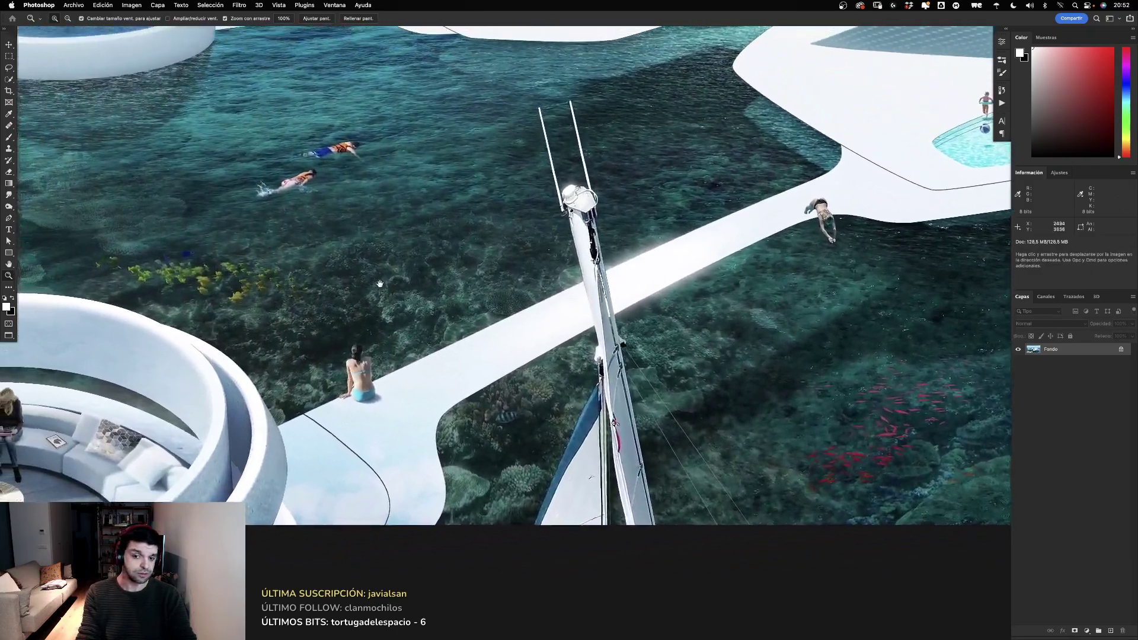
scroll(592, 326, left, 5)
scroll(593, 326, up, 2)
scroll(728, 340, left, 5)
scroll(728, 340, right, 1)
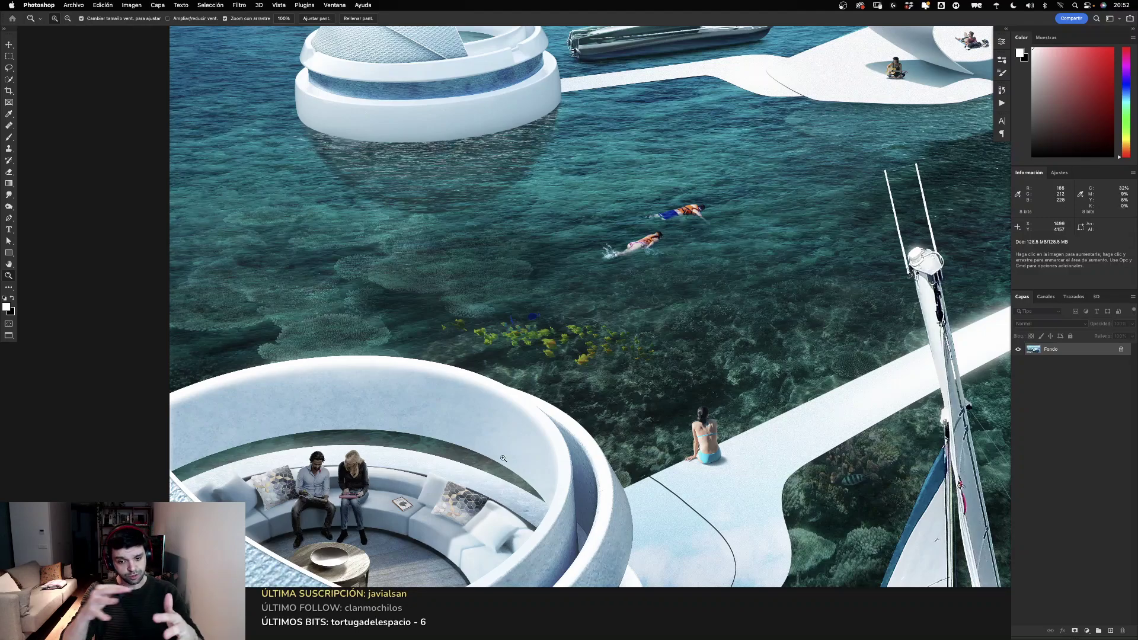
scroll(668, 257, up, 1)
drag(668, 256, 353, 331)
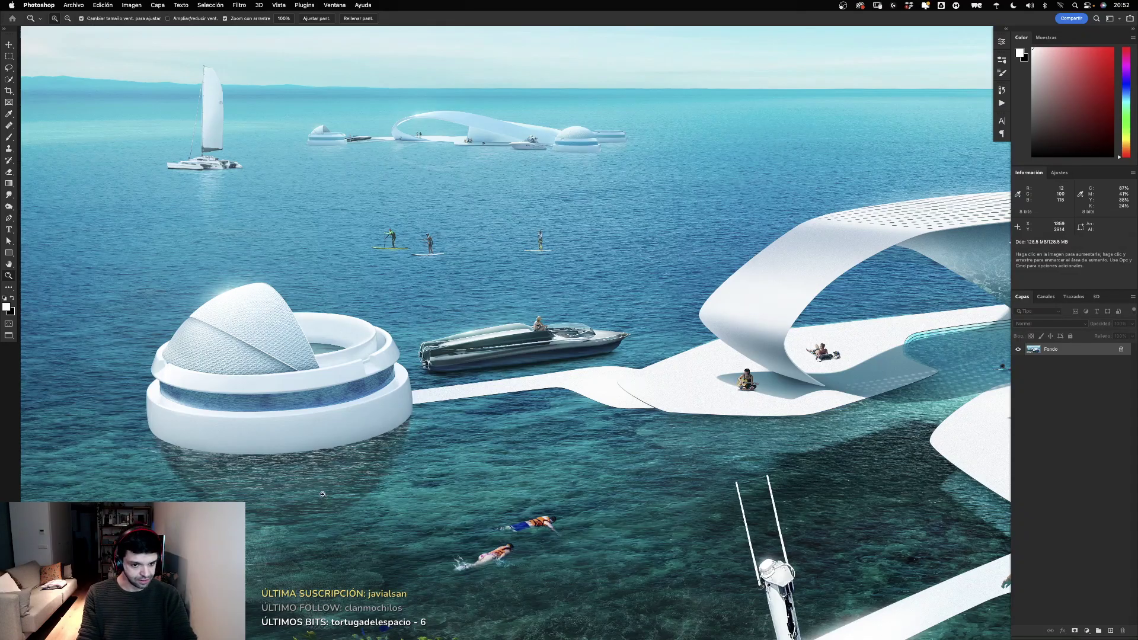
Step: Pan the canvas toward the perforated-roof building and sailboats
key(space)
drag(802, 368, 577, 374)
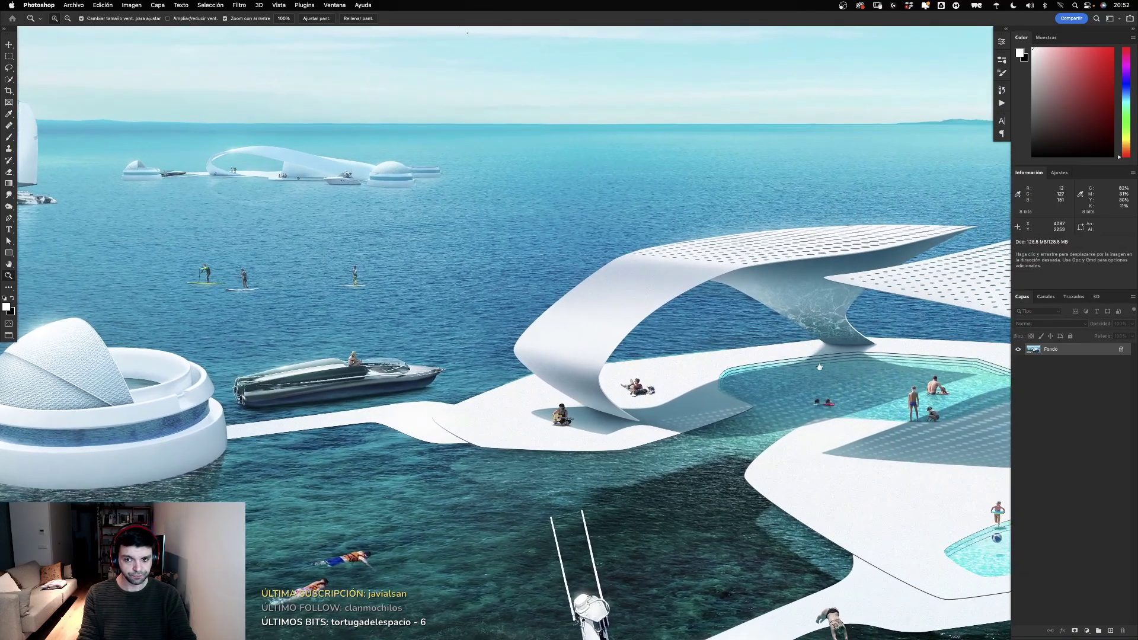
scroll(576, 373, right, 10)
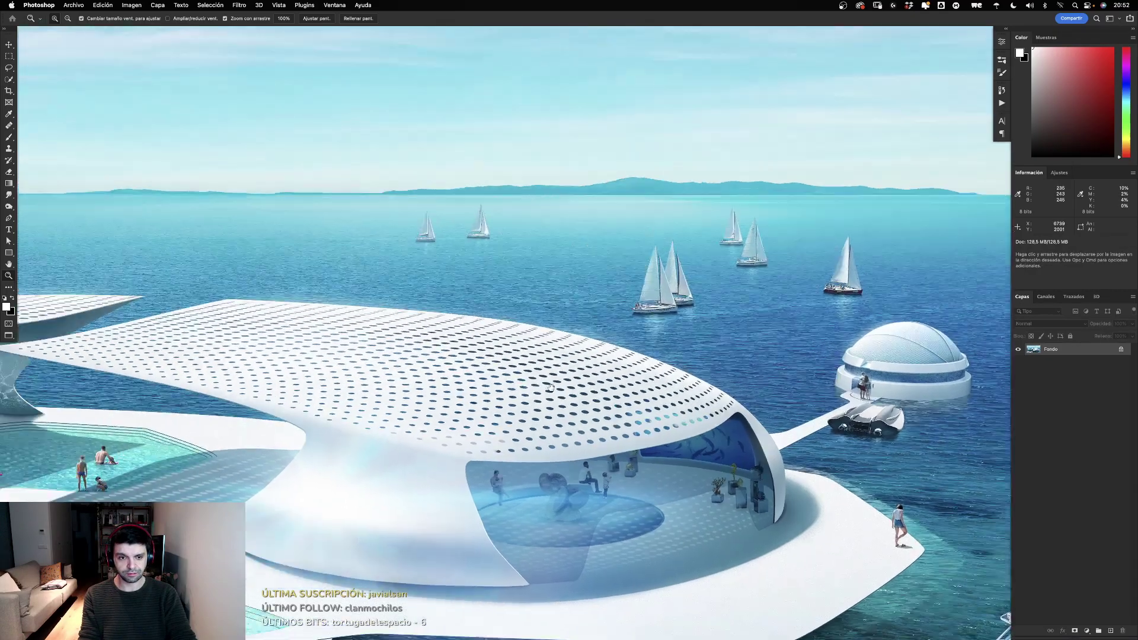
drag(726, 385, 903, 338)
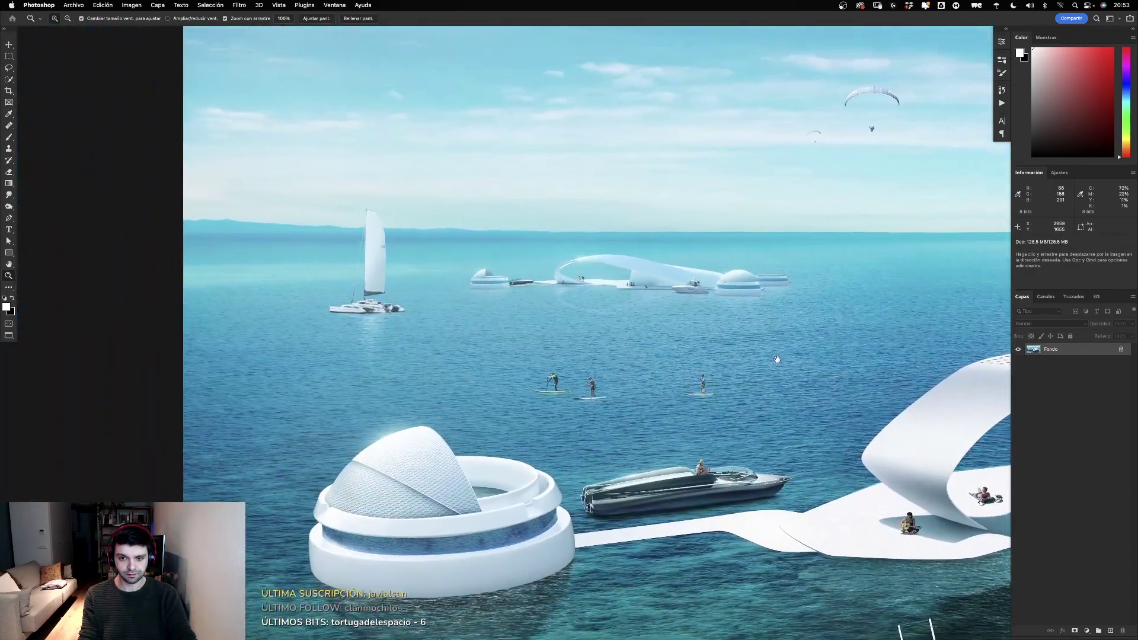
scroll(860, 255, up, 3)
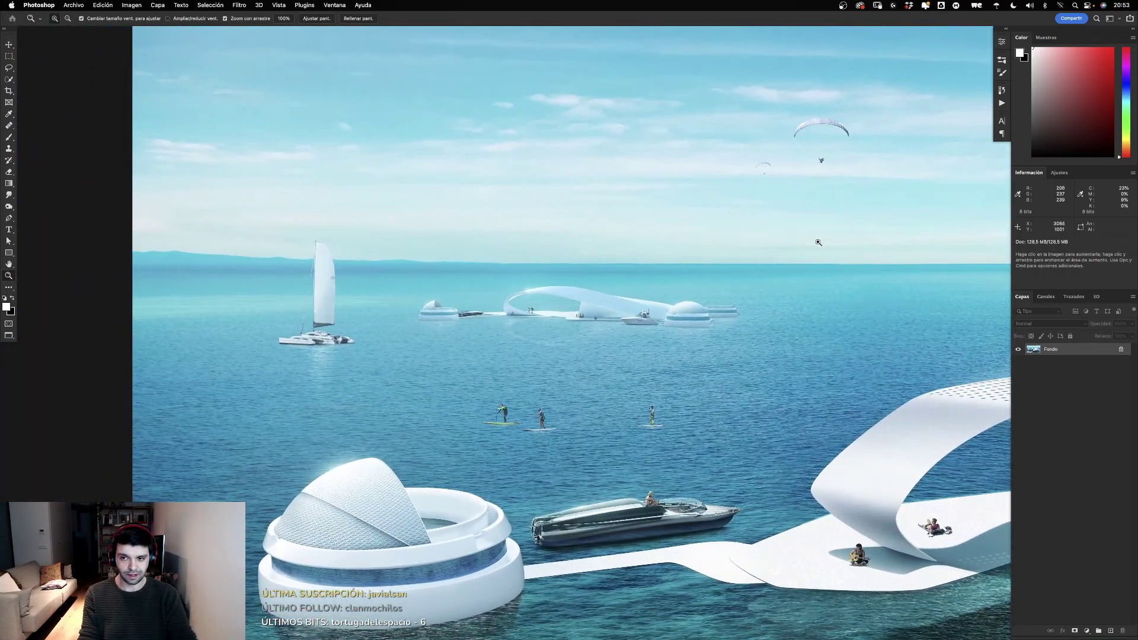
scroll(824, 252, right, 5)
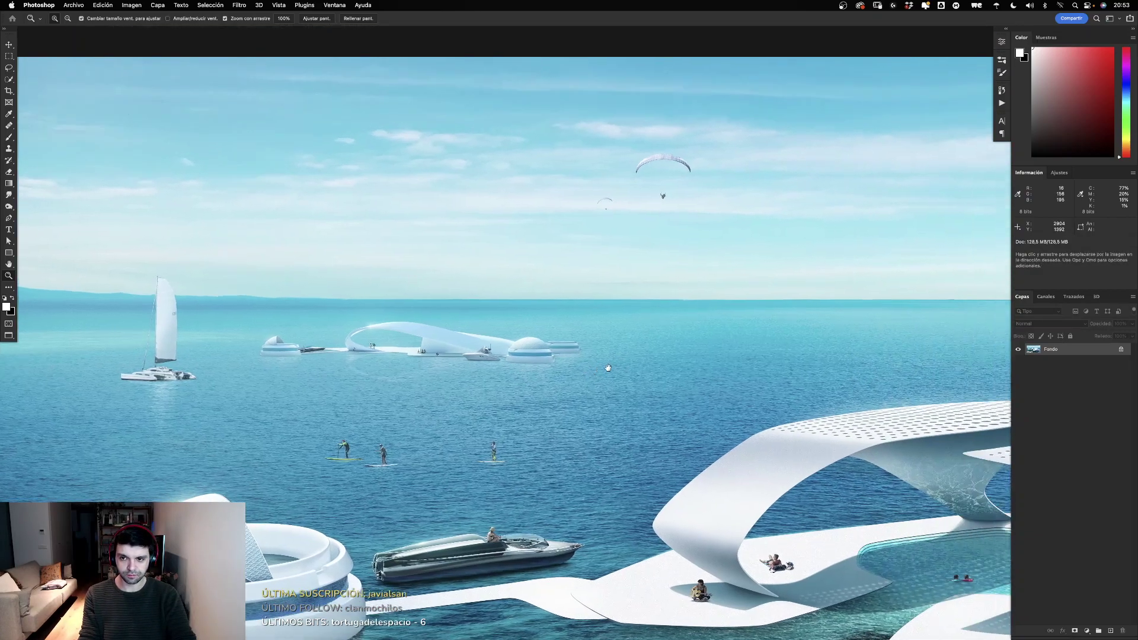
Step: Zoom in on the paddleboarders and horizon resort, then zoom out to the whole render
click(424, 482)
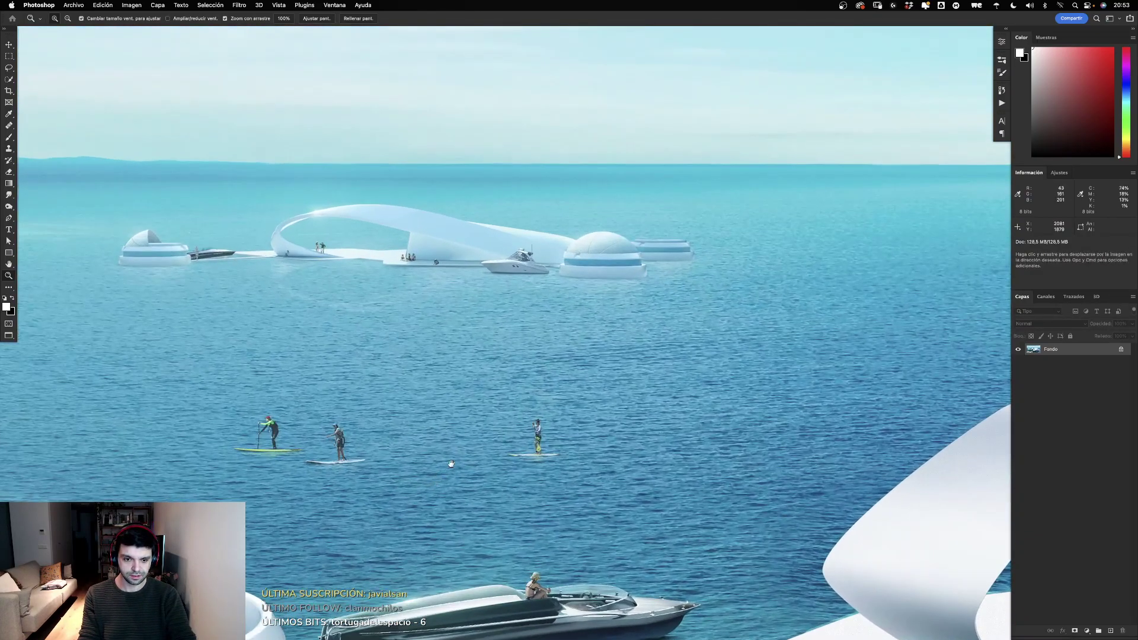
mouse_move(404, 386)
mouse_down()
mouse_move(650, 353)
mouse_move(672, 399)
mouse_move(726, 314)
mouse_up()
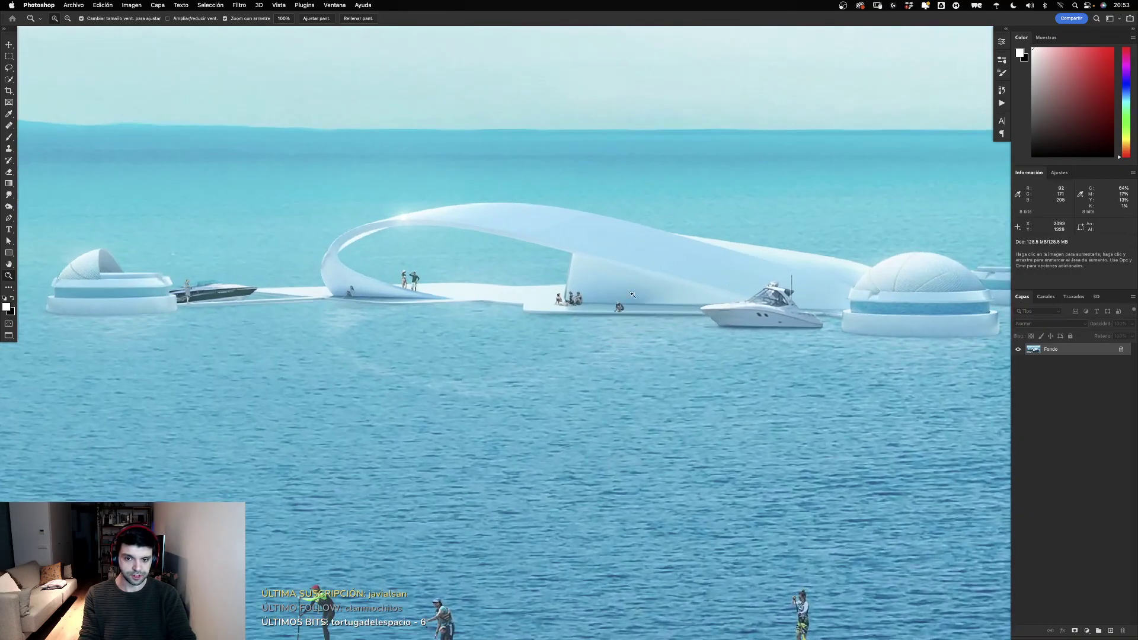
alt+click(767, 314)
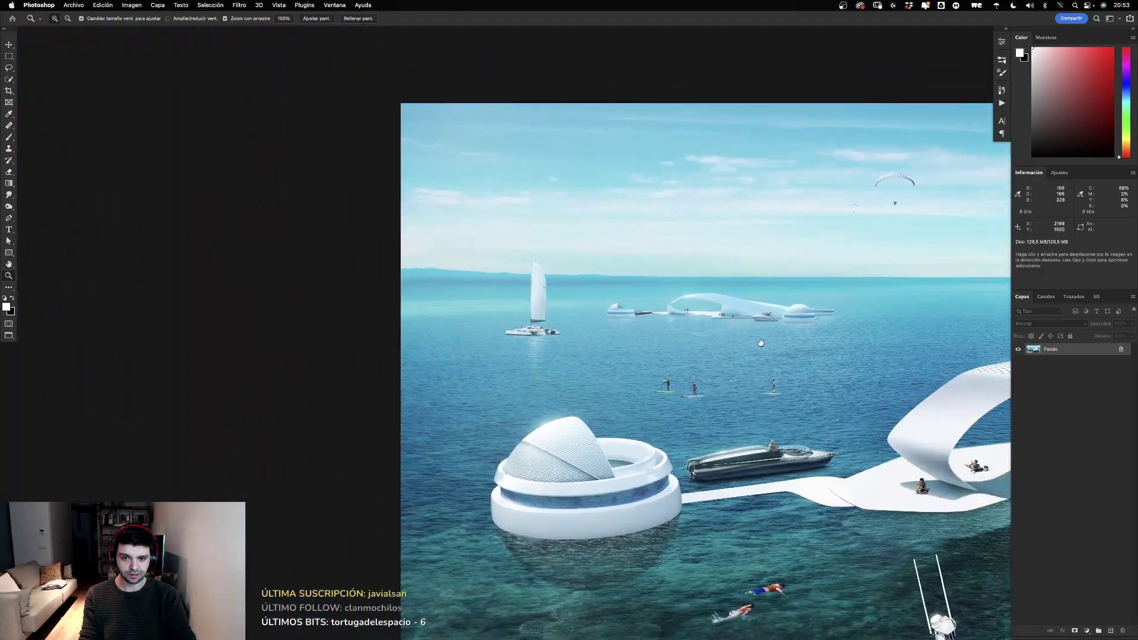
mouse_move(793, 350)
mouse_down()
mouse_move(491, 350)
mouse_move(643, 336)
mouse_move(672, 350)
mouse_move(678, 337)
mouse_up()
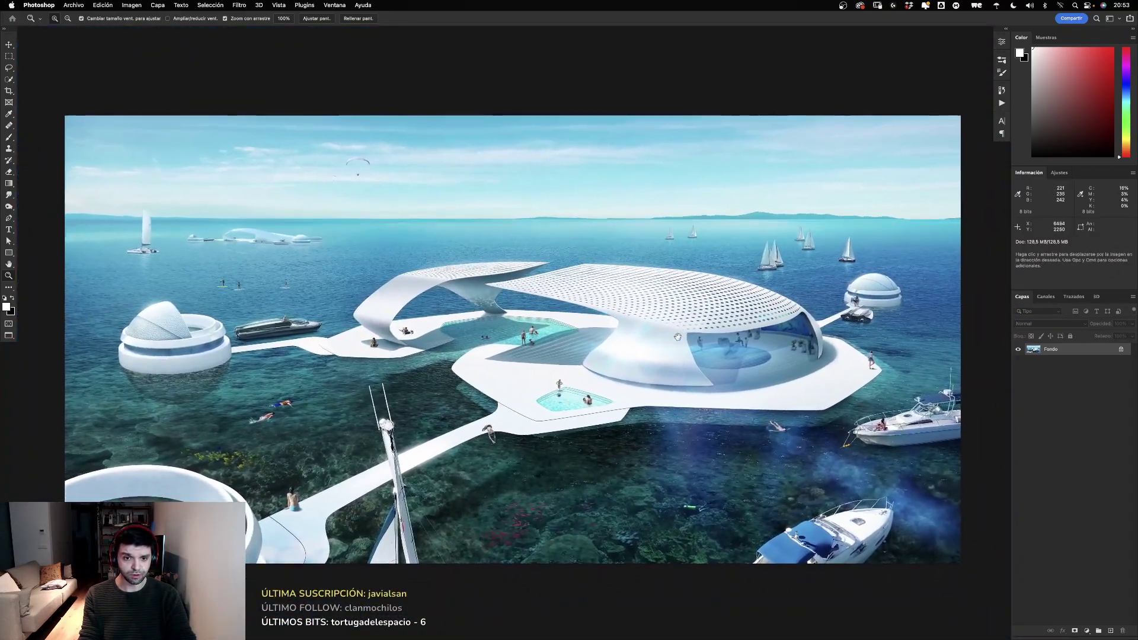
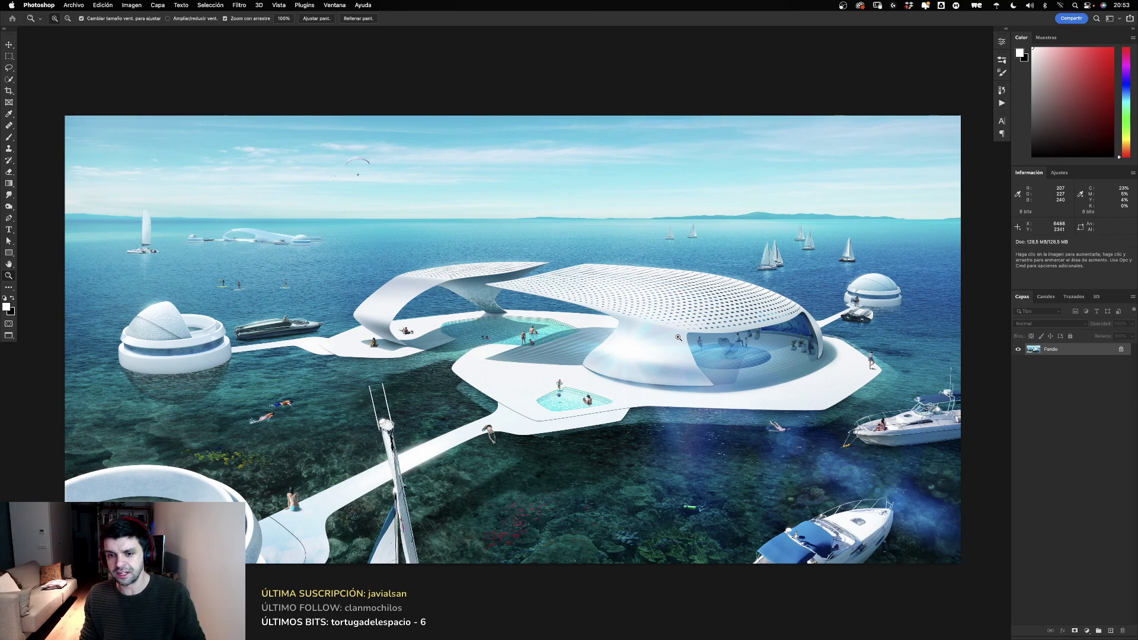
Step: On a new layer, circle the vanishing point at the horizon's right end with a red brush
click(1111, 631)
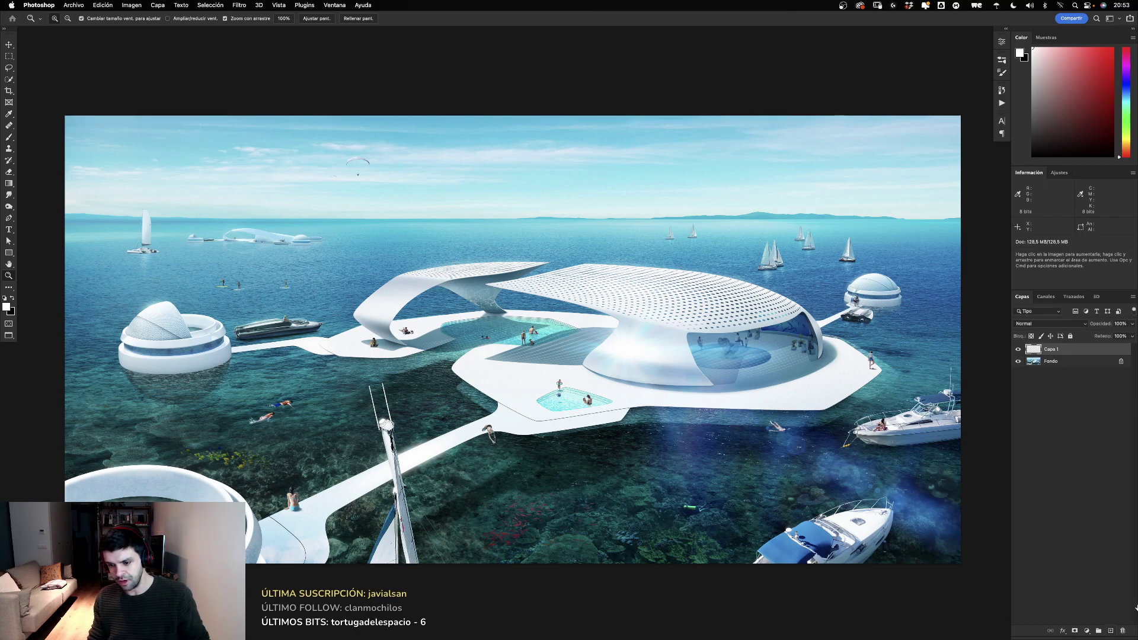
key(b)
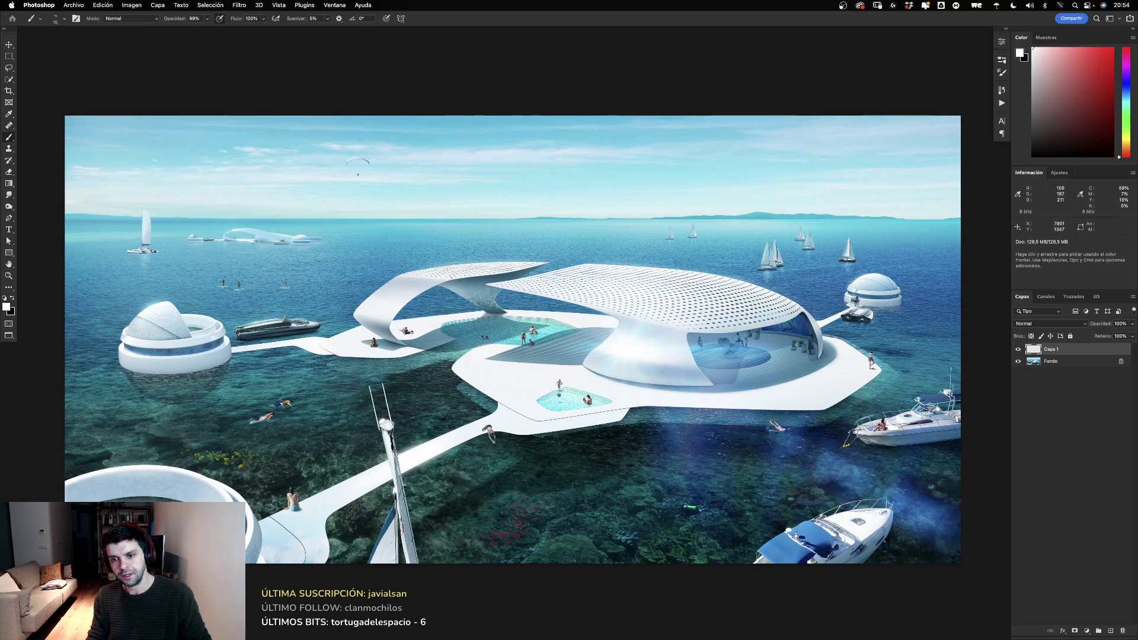
drag(1068, 85, 1113, 49)
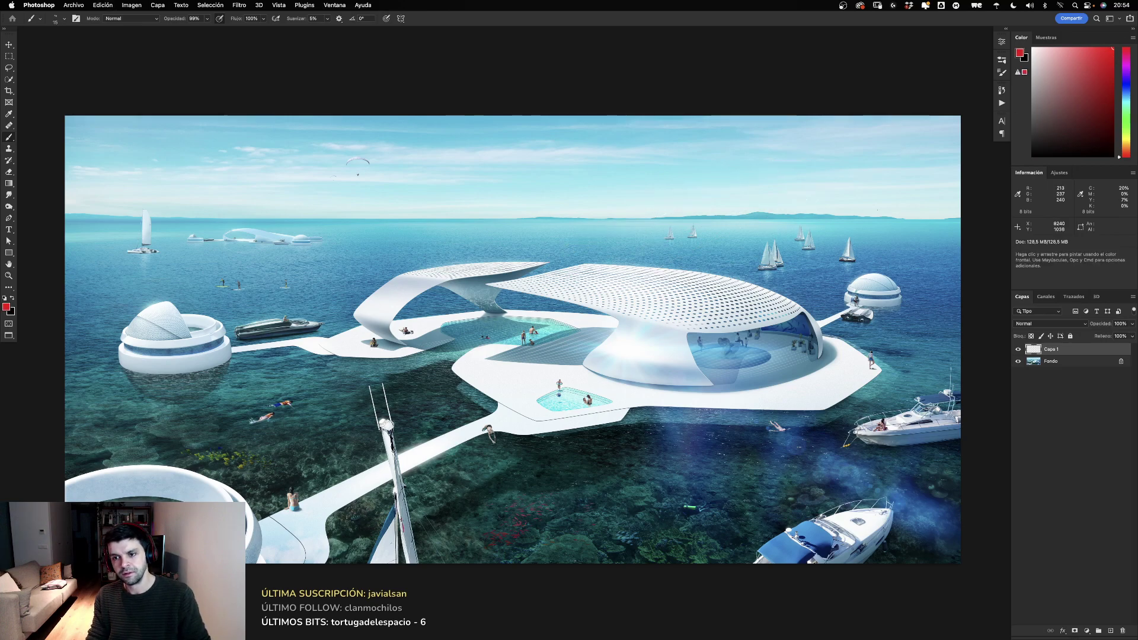
drag(907, 207, 900, 233)
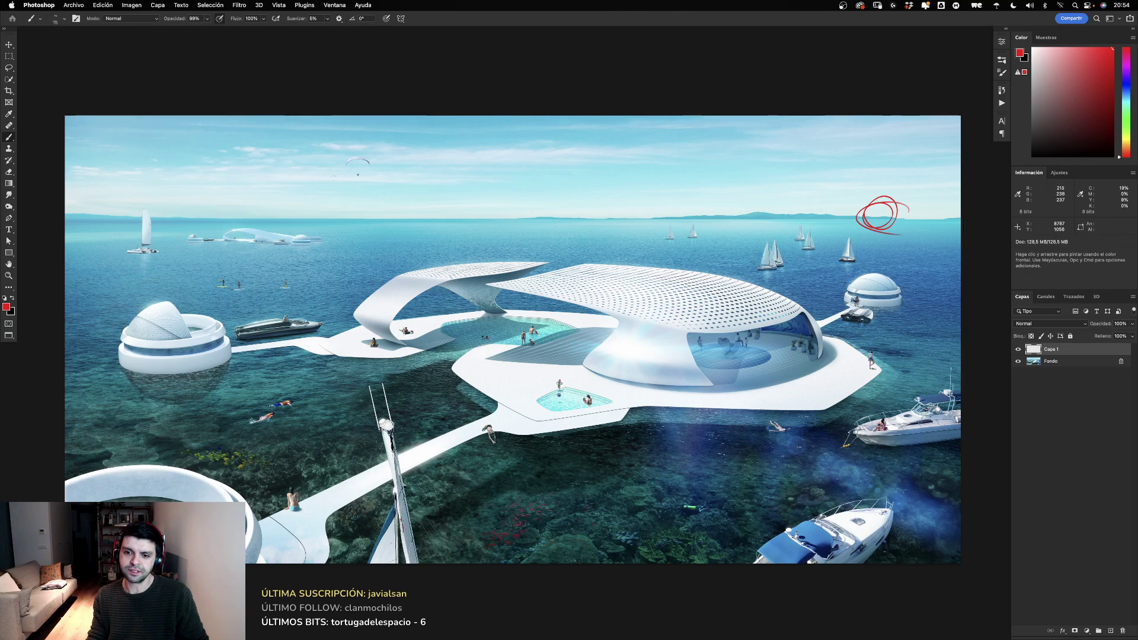
key(ctrl+z)
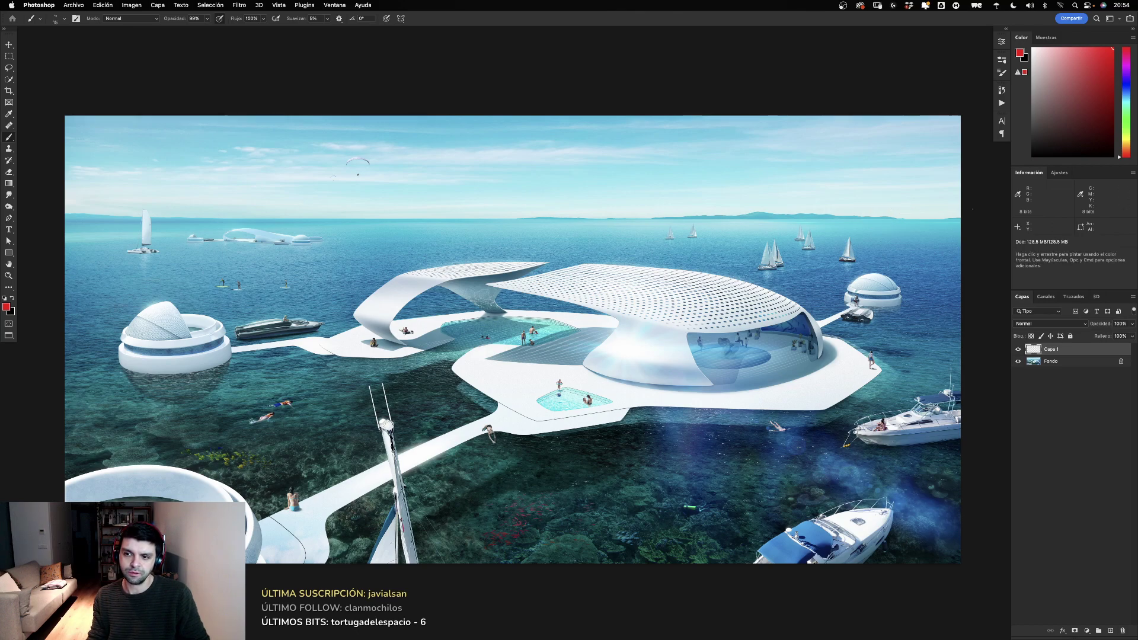
drag(931, 223, 943, 205)
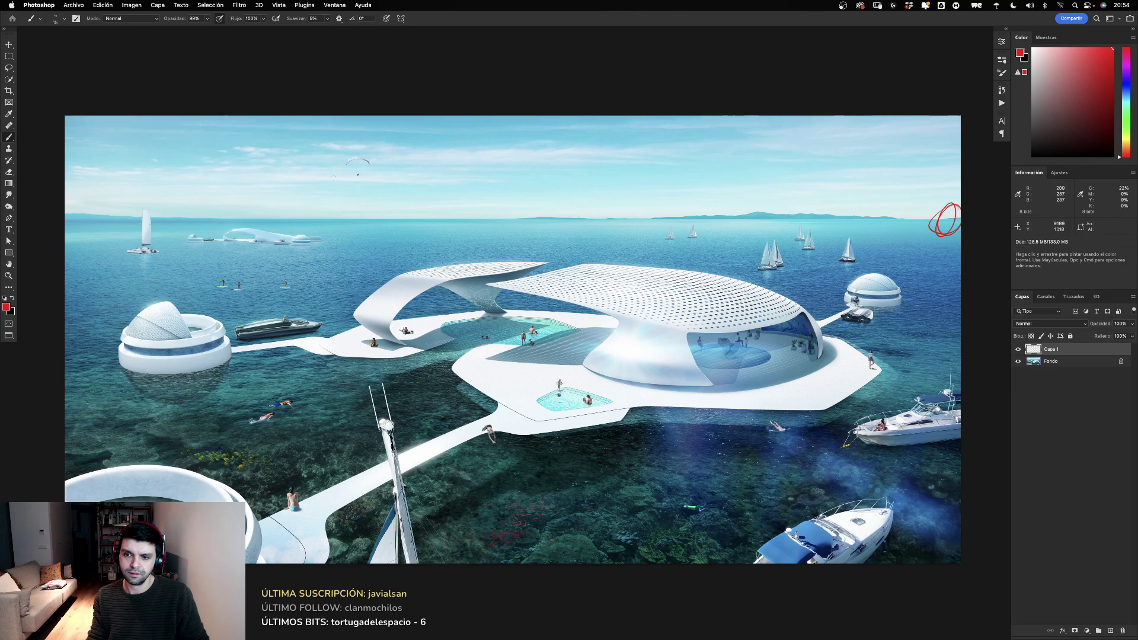
Step: Draw a straight red line along the horizon from the vanishing point leftward
drag(943, 214, 759, 261)
key(ctrl+z)
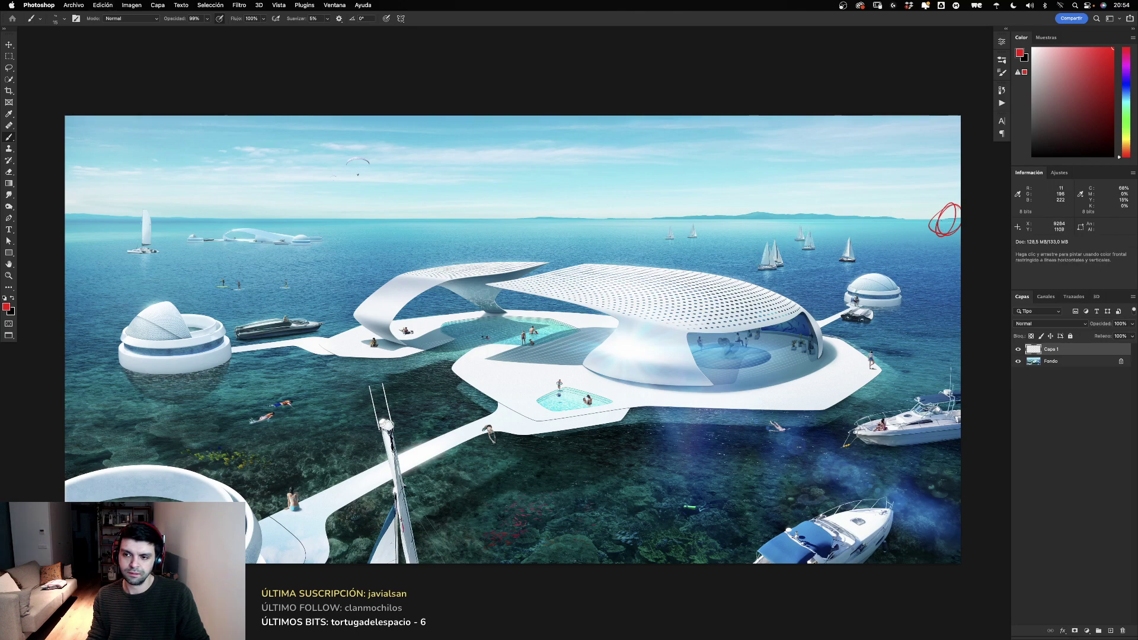
drag(940, 221, 160, 220)
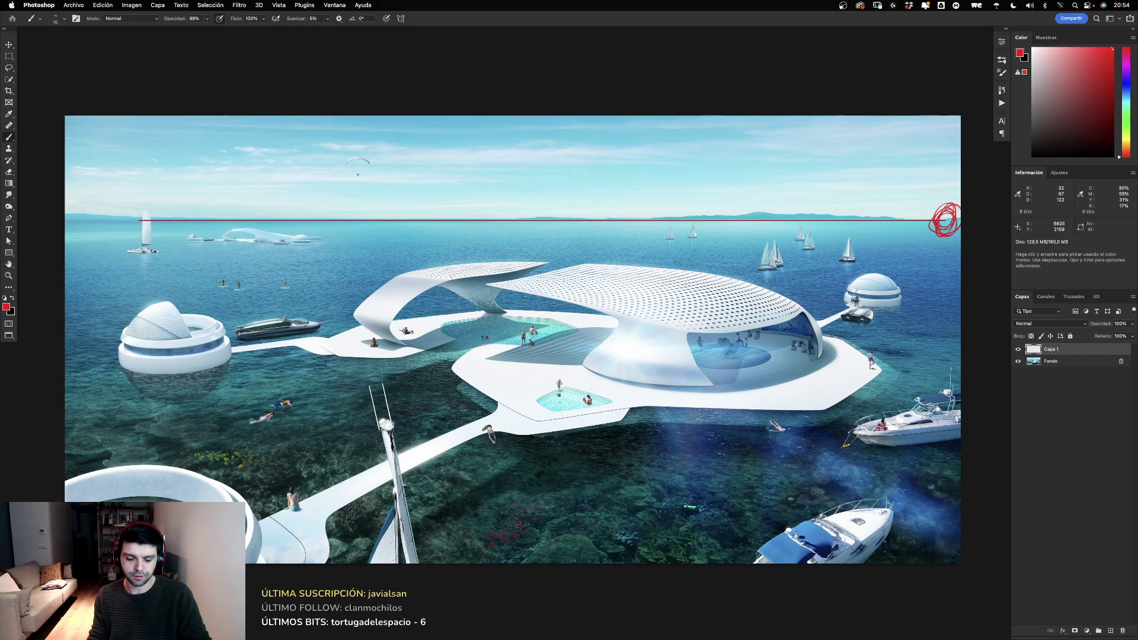
Step: Stamp an enlarged radial-lines brush in red onto a new layer
right_click(679, 291)
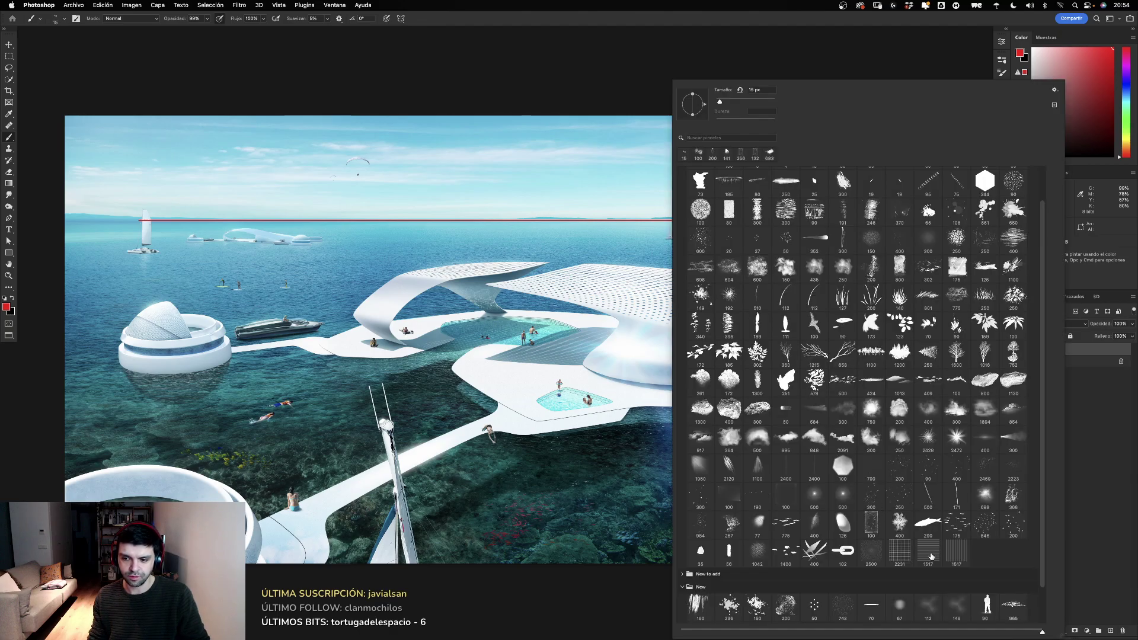
click(872, 553)
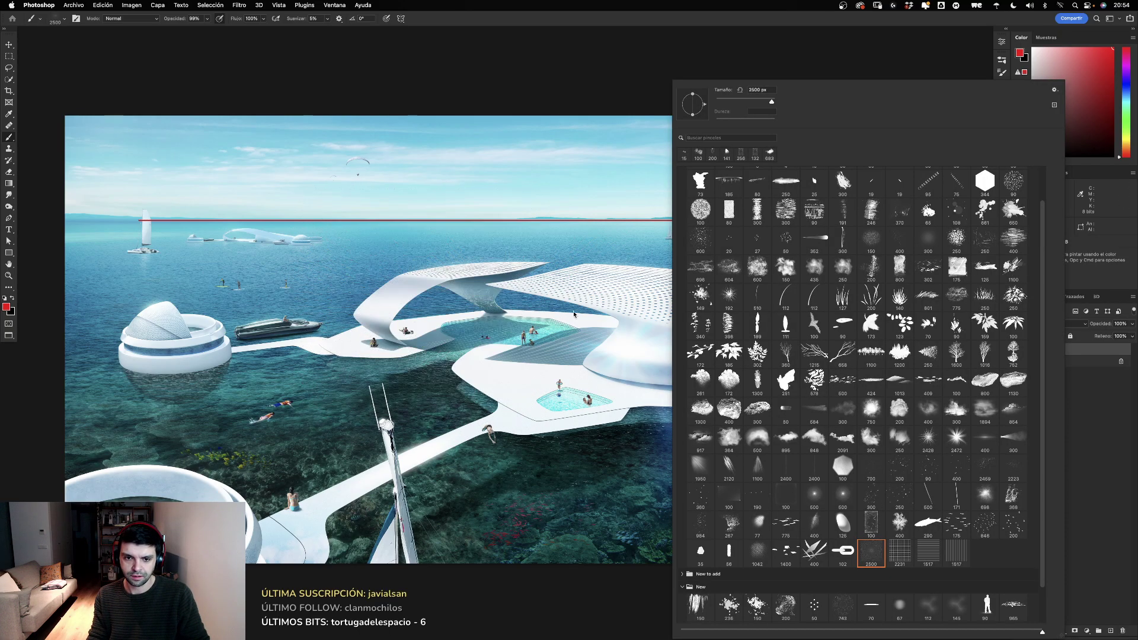
drag(419, 306, 683, 316)
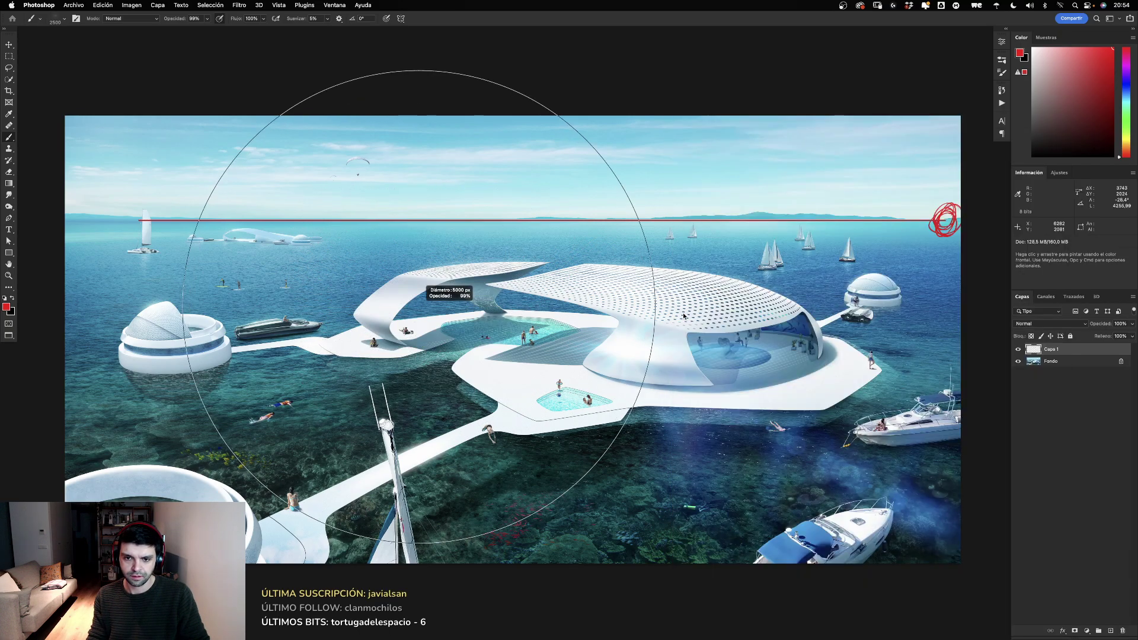
click(1110, 631)
click(558, 332)
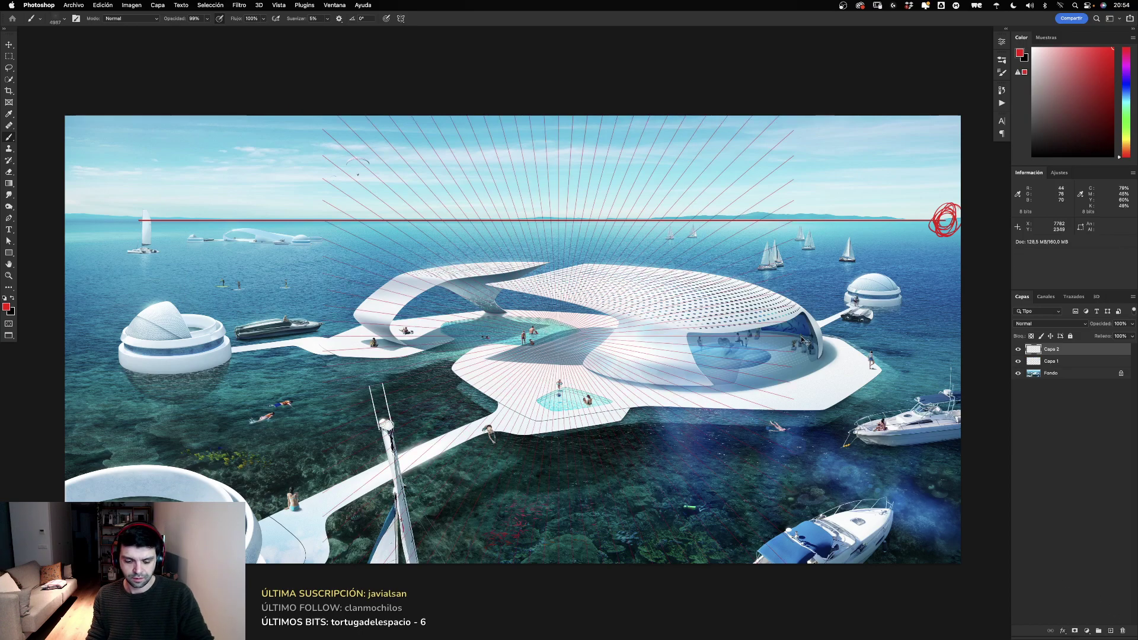
Step: Stretch and scale the radial lines so their centre sits on the circled vanishing point
key(ctrl+t)
drag(796, 340, 1060, 334)
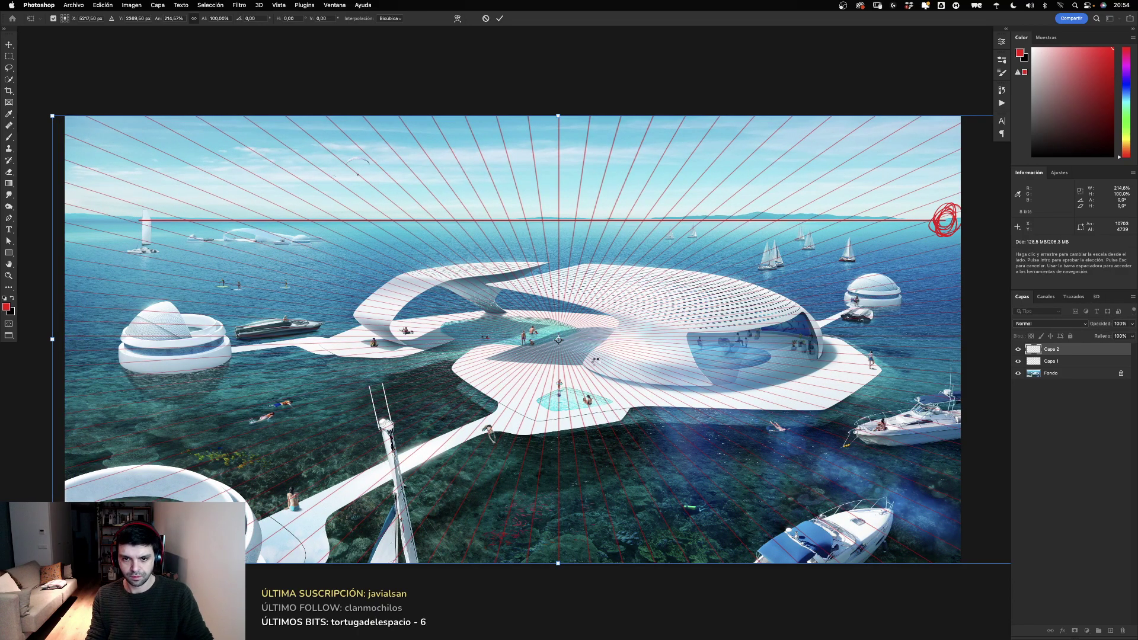
key(Return)
key(ctrl+t)
drag(560, 561, 560, 595)
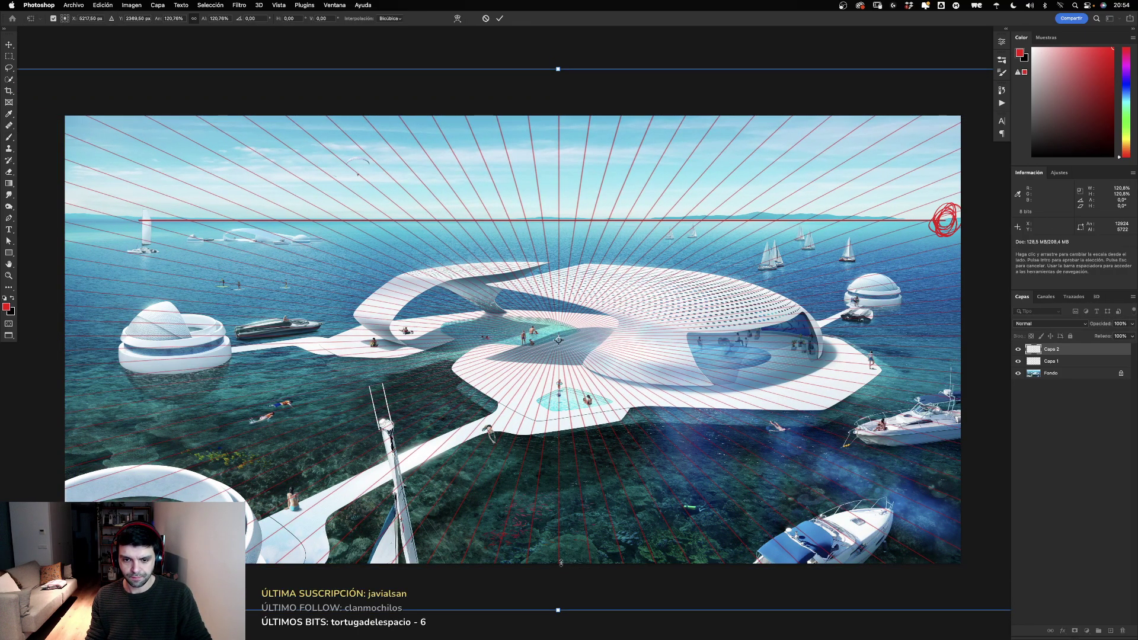
mouse_move(512, 488)
mouse_down()
mouse_move(872, 328)
mouse_move(903, 368)
mouse_up()
drag(338, 493, 88, 600)
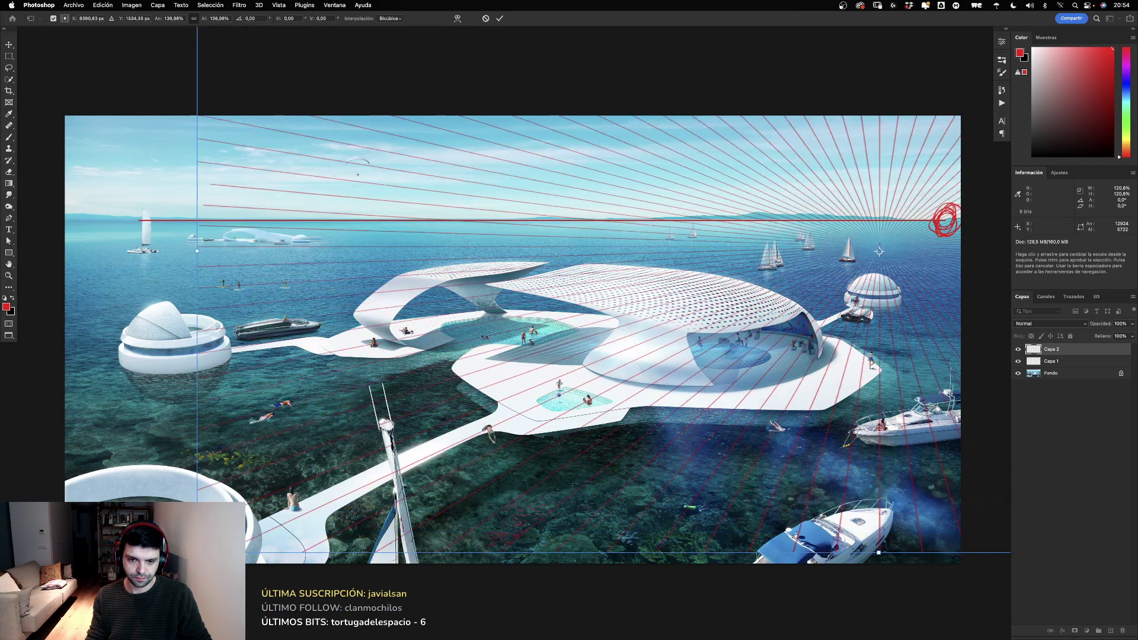
key(super+z)
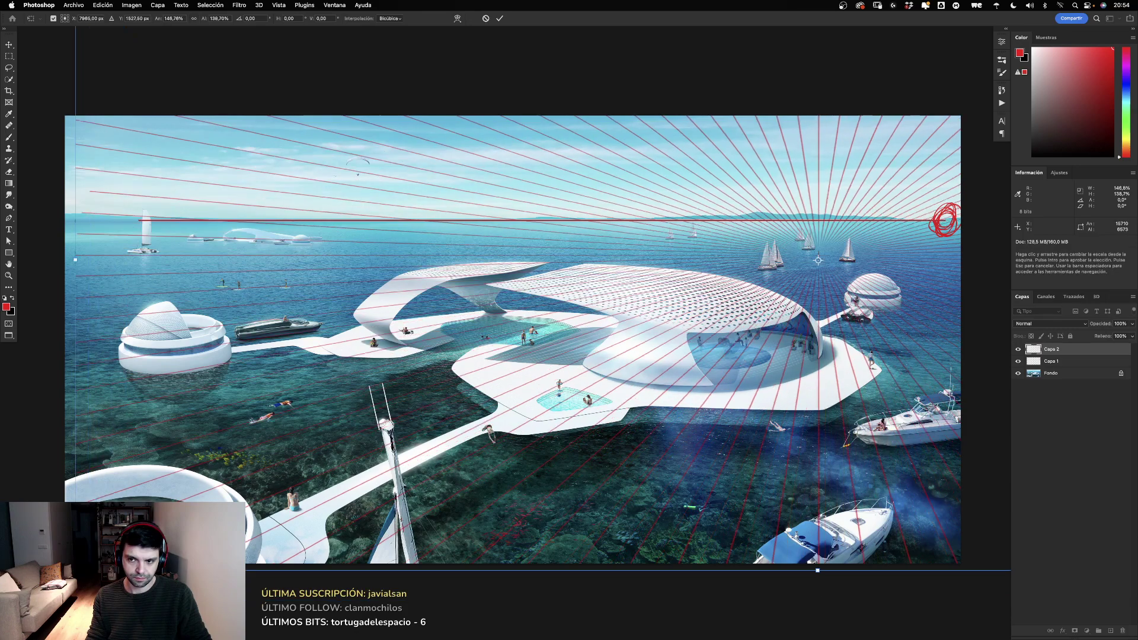
drag(338, 490, 76, 571)
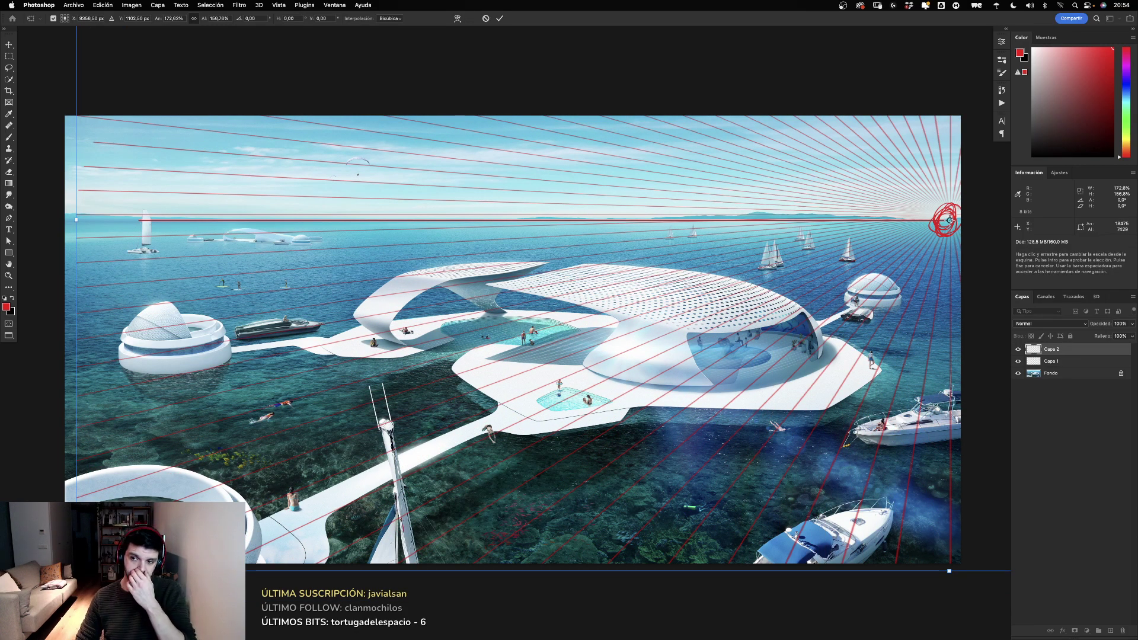
key(Return)
key(b)
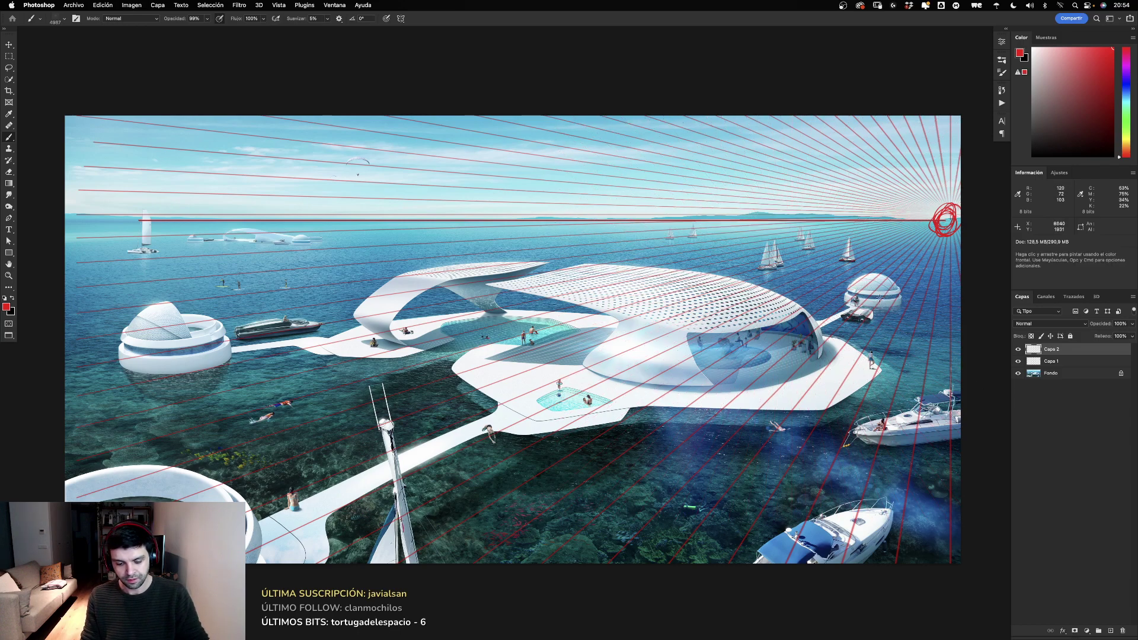
Step: Switch to the small 15 px brush and sketch perspective lines toward the right dome
right_click(715, 294)
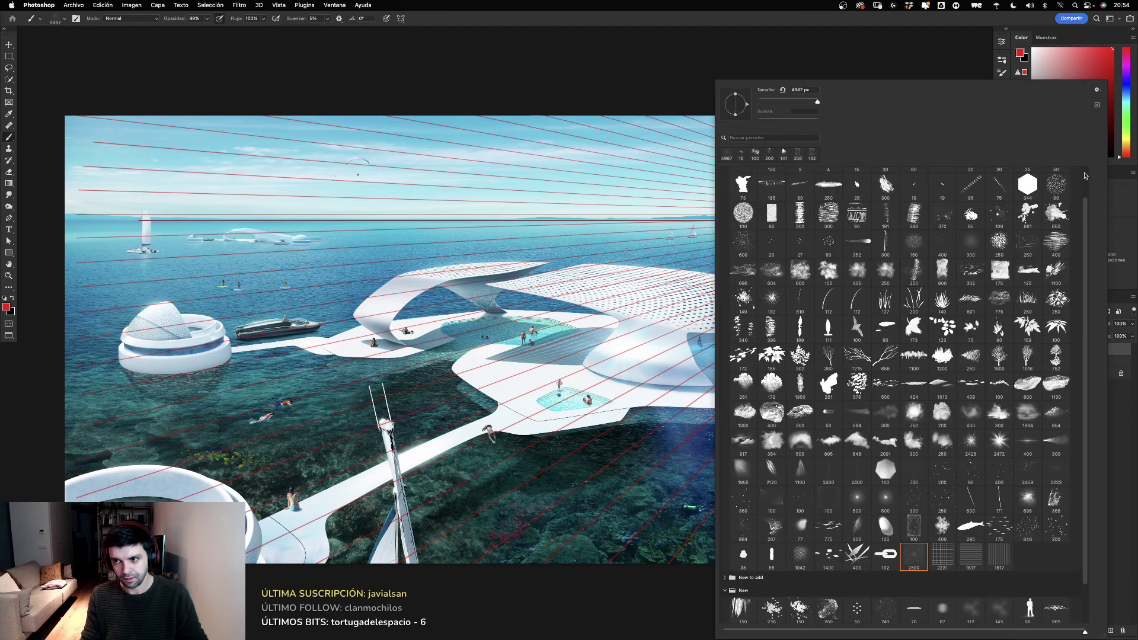
scroll(865, 194, up, 3)
double_click(857, 191)
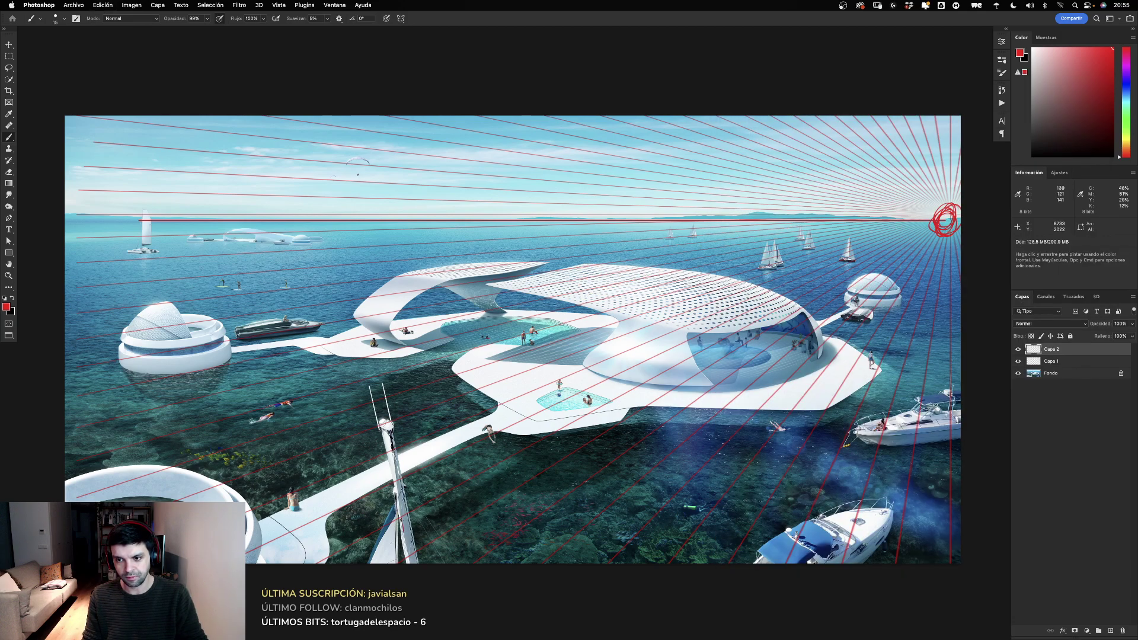
mouse_move(936, 235)
mouse_down()
mouse_move(893, 310)
mouse_move(838, 293)
mouse_up()
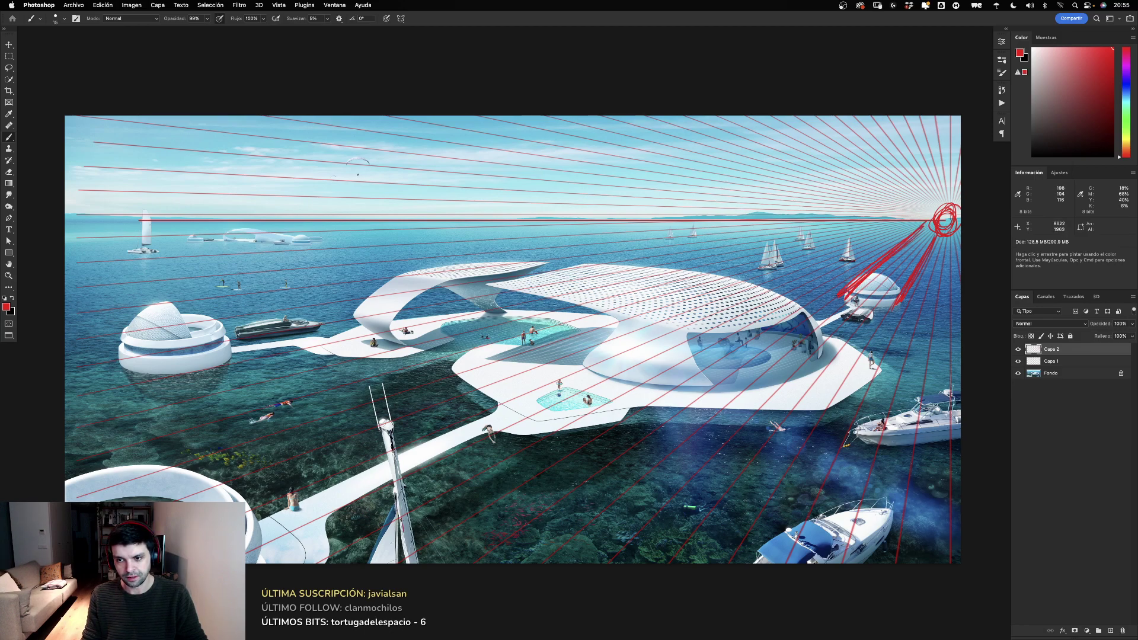
key(super+z)
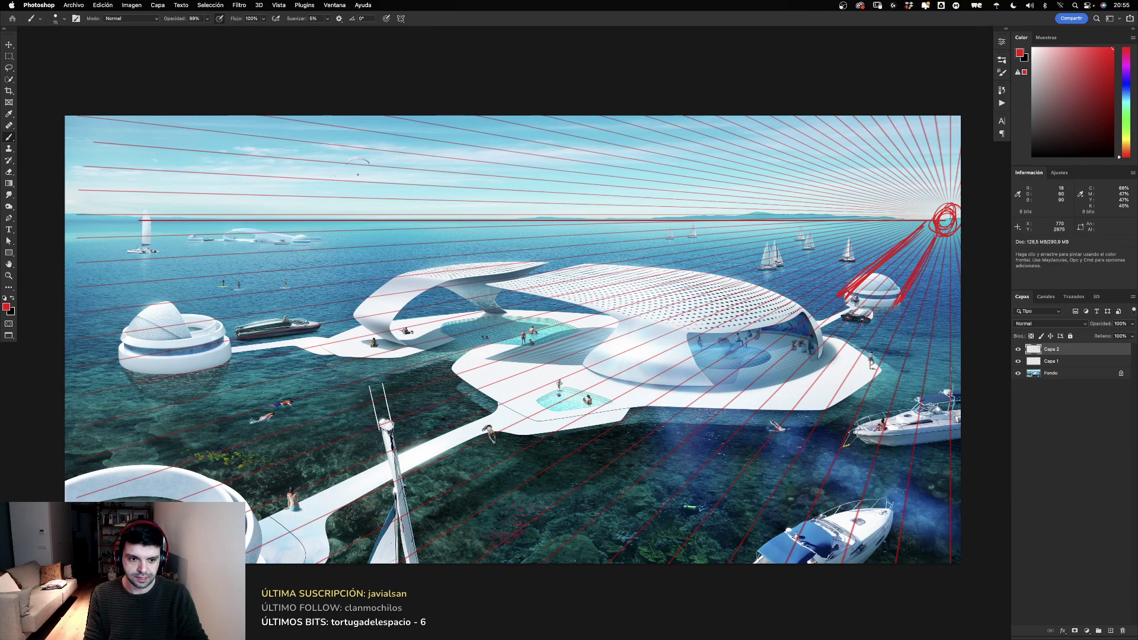
Step: Add red strokes in the left water and circle the left and right domed buildings
drag(368, 349, 137, 413)
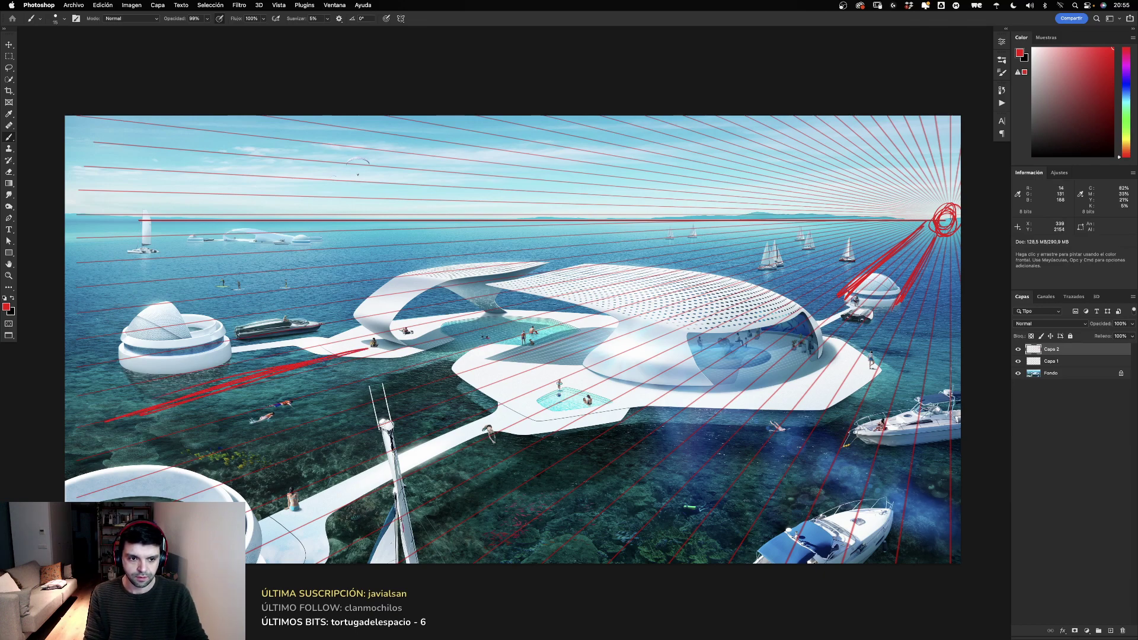
drag(299, 279, 83, 320)
key(super+z)
mouse_move(261, 291)
mouse_down()
mouse_move(314, 281)
mouse_move(98, 314)
mouse_up()
mouse_move(196, 308)
mouse_down()
mouse_move(155, 388)
mouse_move(178, 293)
mouse_up()
drag(853, 283, 870, 256)
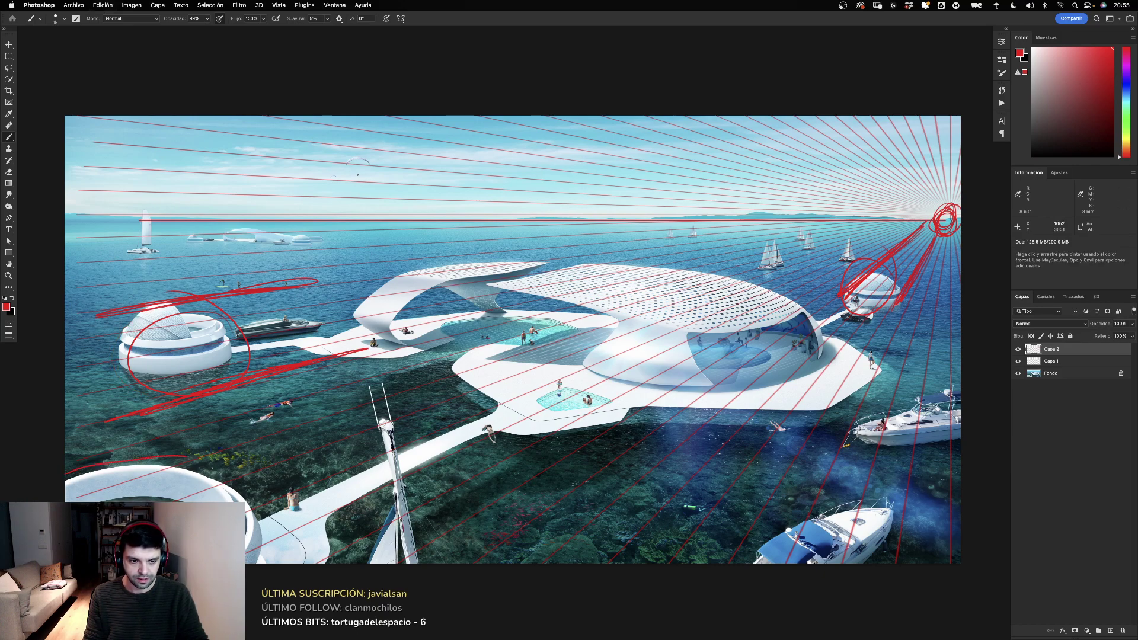
Step: Draw red arcs around the ring building, circle the vanishing point, and trace the sailboat mast
drag(178, 459, 278, 563)
drag(89, 468, 270, 563)
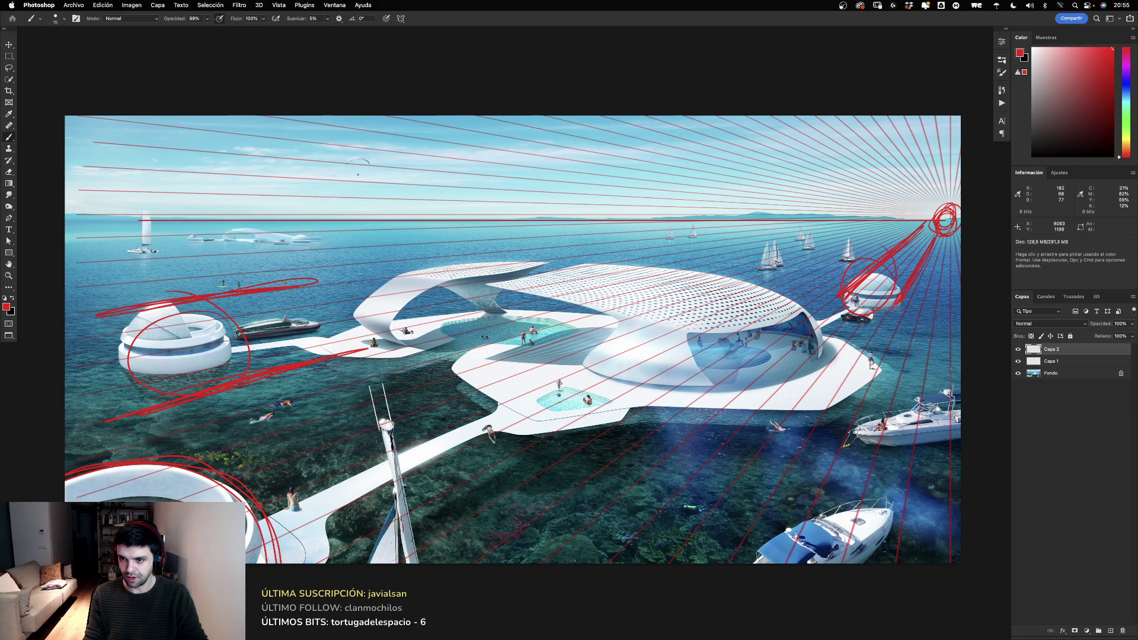
drag(945, 219, 949, 220)
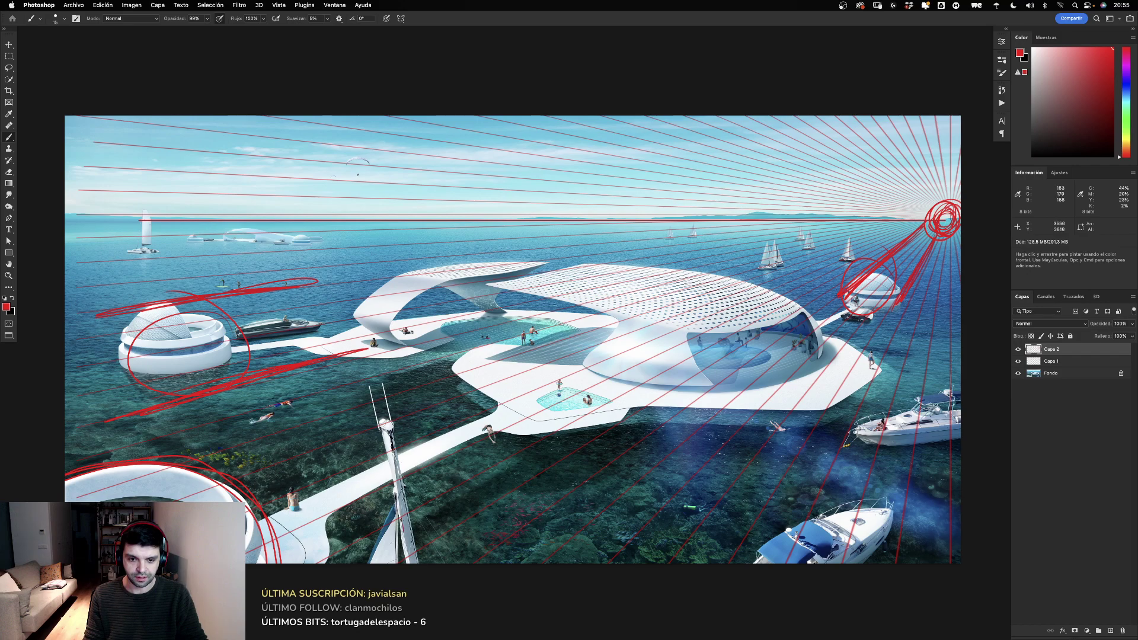
drag(400, 422, 417, 563)
mouse_move(398, 413)
mouse_down()
mouse_move(420, 560)
mouse_move(402, 486)
mouse_up()
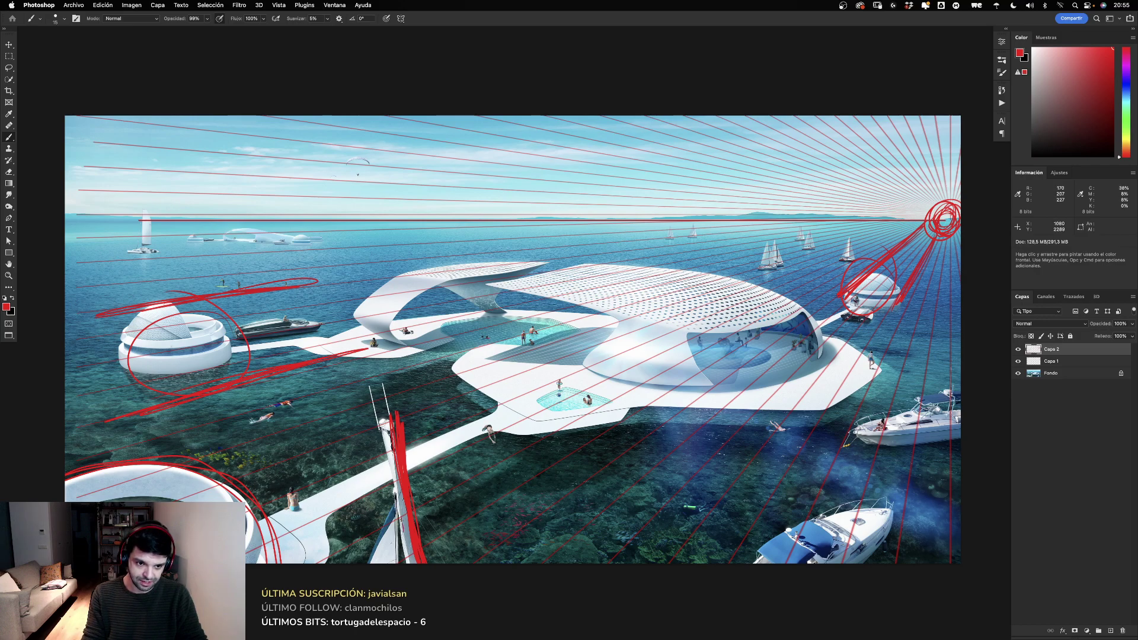
Step: Draw near-vertical red lines on the left side and through the central platform
mouse_move(173, 306)
mouse_down()
mouse_move(249, 560)
mouse_move(264, 558)
mouse_up()
drag(89, 457, 115, 501)
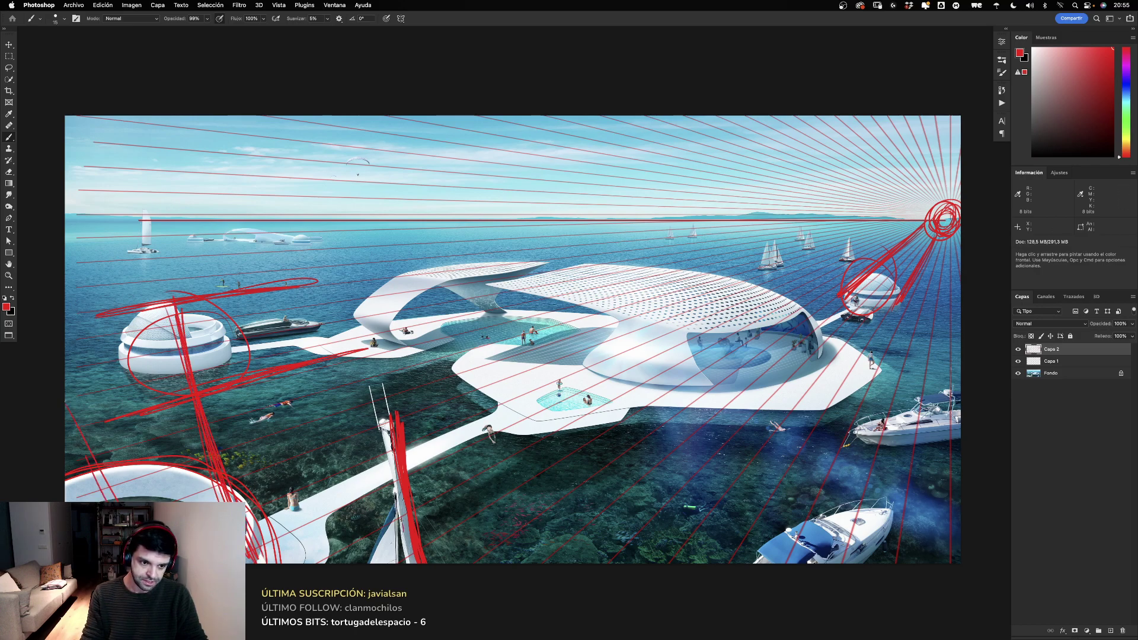
drag(66, 398, 116, 500)
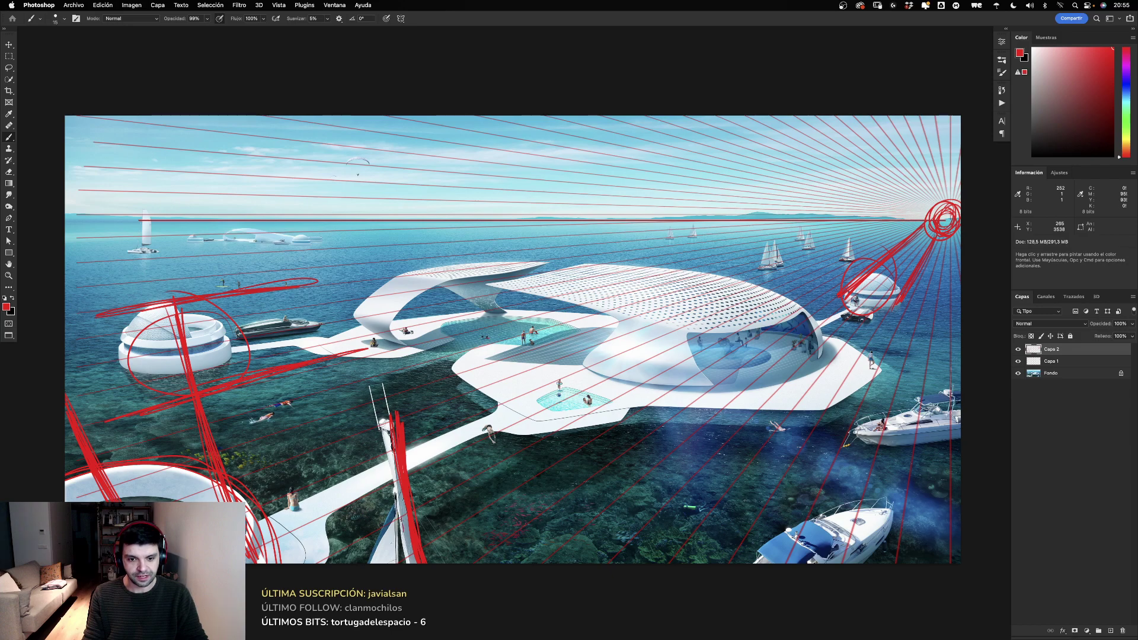
drag(557, 311, 548, 531)
drag(560, 291, 550, 560)
drag(536, 415, 547, 557)
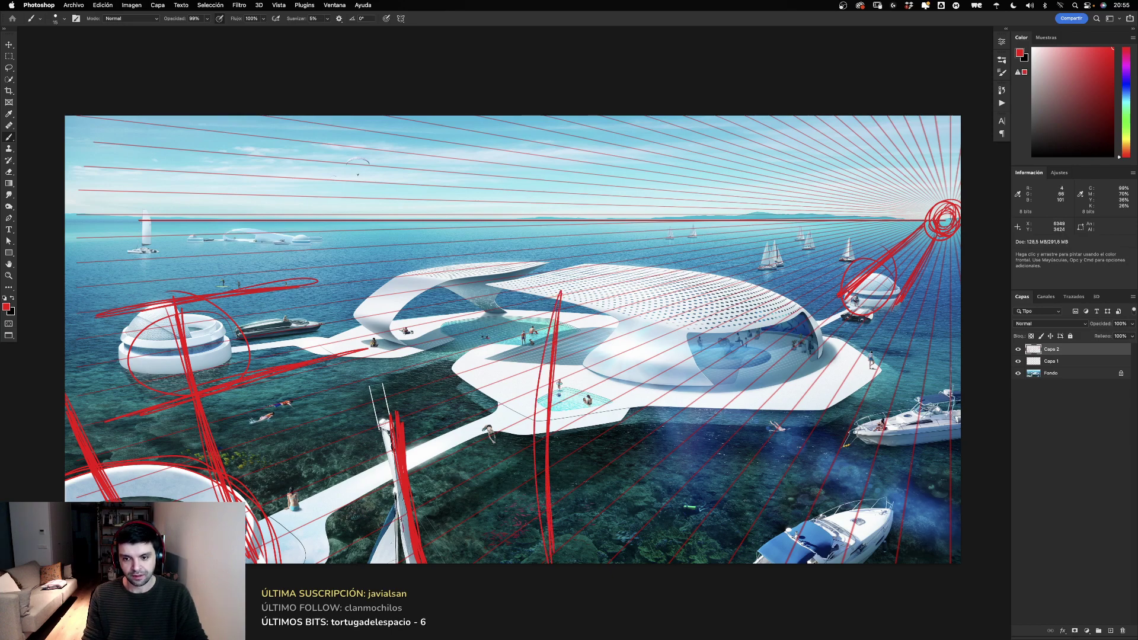
Step: Add red lines on the right toward the boats and short strokes near the vanishing point
drag(709, 303, 658, 562)
drag(697, 350, 664, 554)
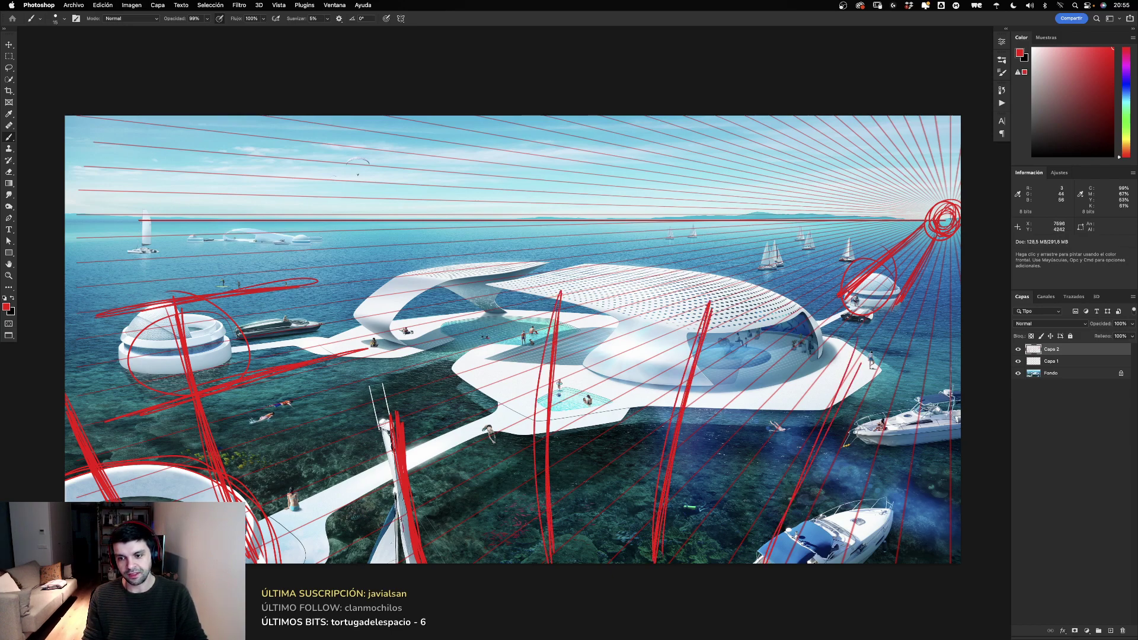
mouse_move(862, 356)
mouse_down()
mouse_move(780, 560)
mouse_move(786, 551)
mouse_up()
drag(894, 504, 860, 544)
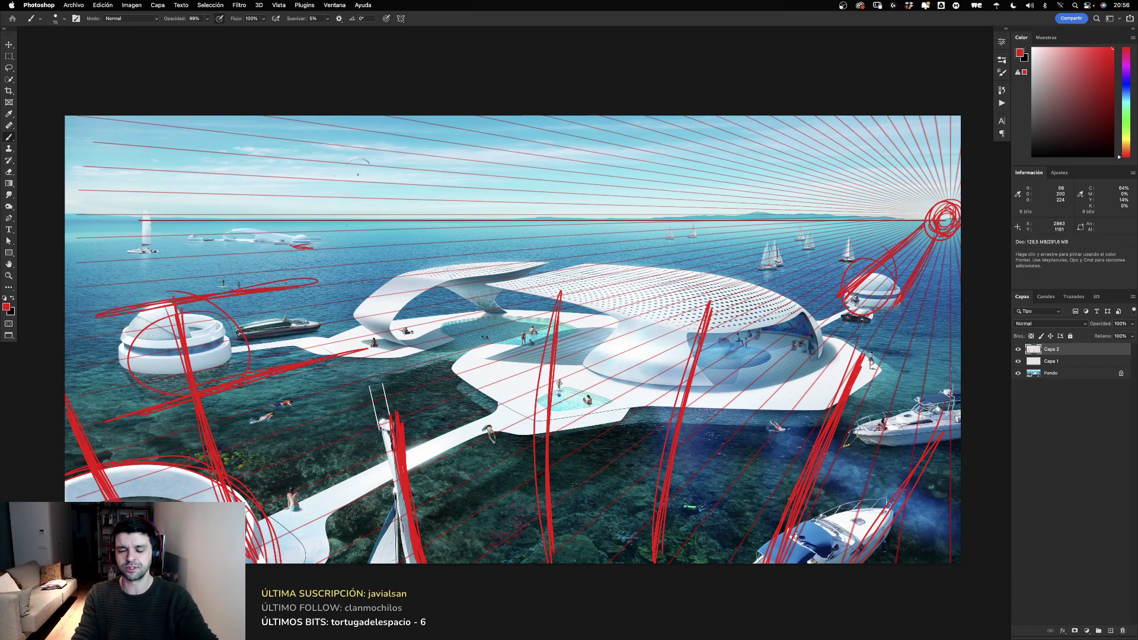
drag(926, 162, 940, 203)
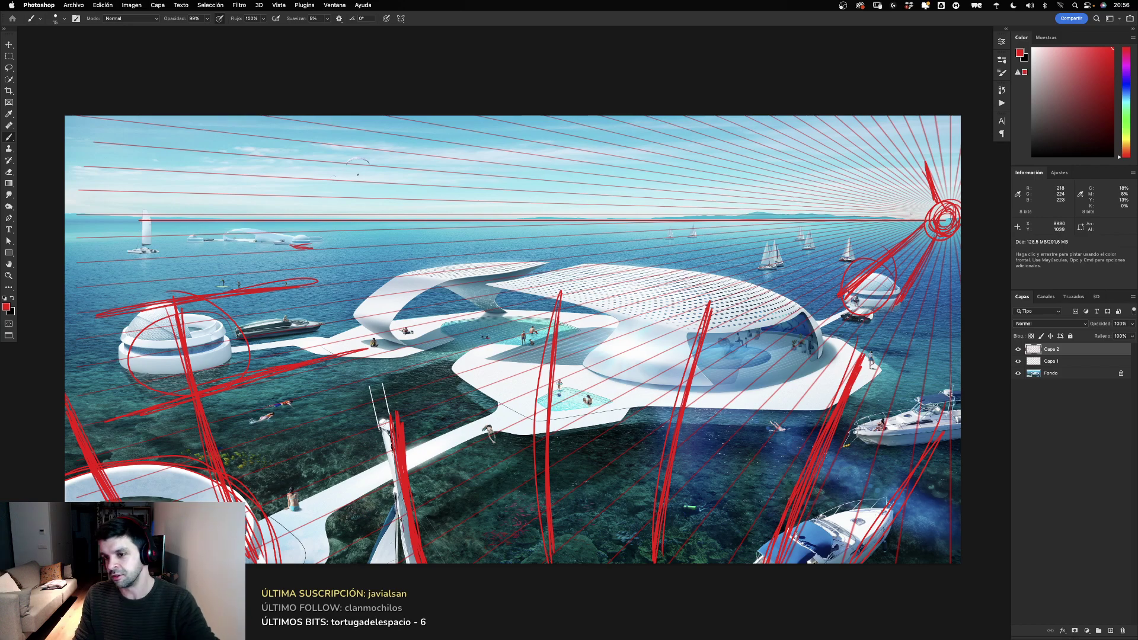
mouse_move(897, 183)
mouse_down()
mouse_move(949, 208)
mouse_move(872, 219)
mouse_up()
key(super+z)
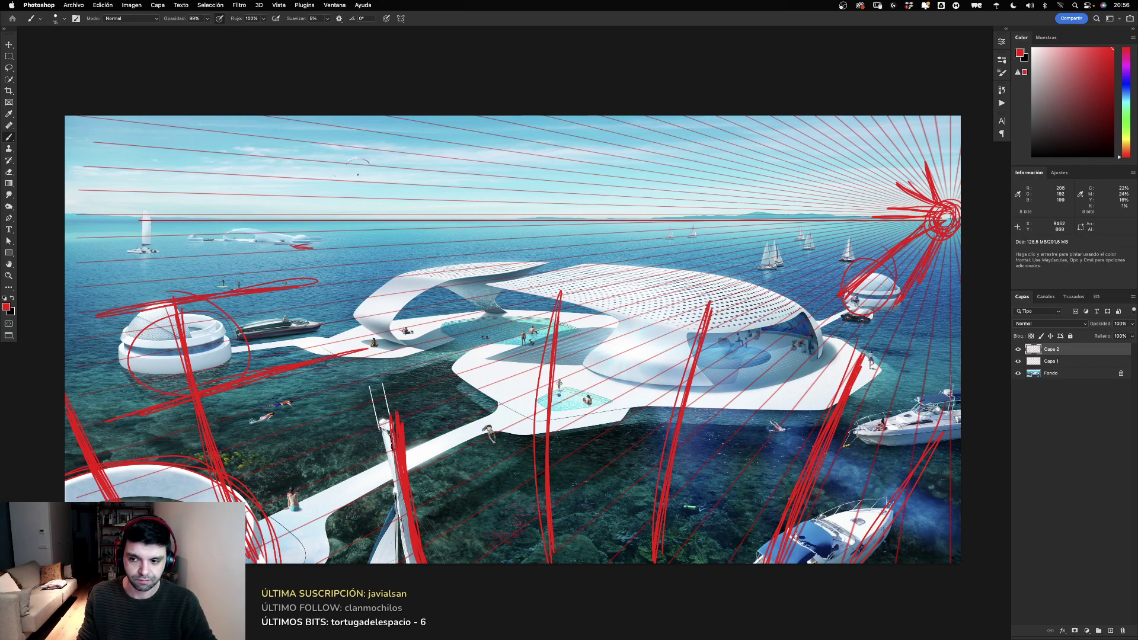
Step: Delete the Capa 2 and Capa 1 red annotation layers and leave full-screen mode
key(Delete)
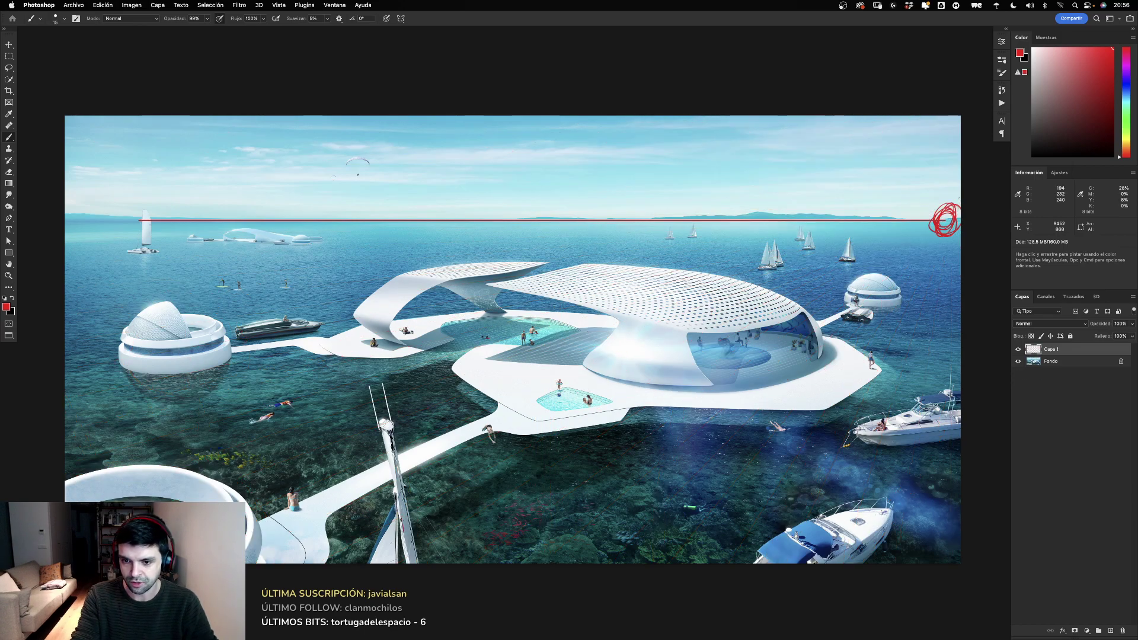
key(Delete)
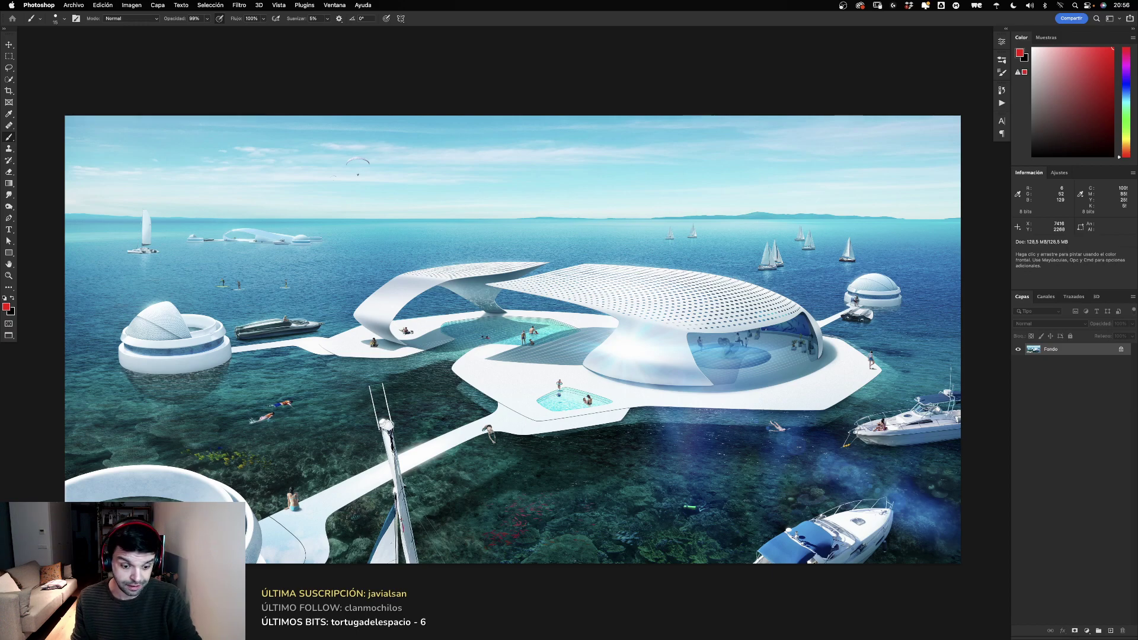
key(f)
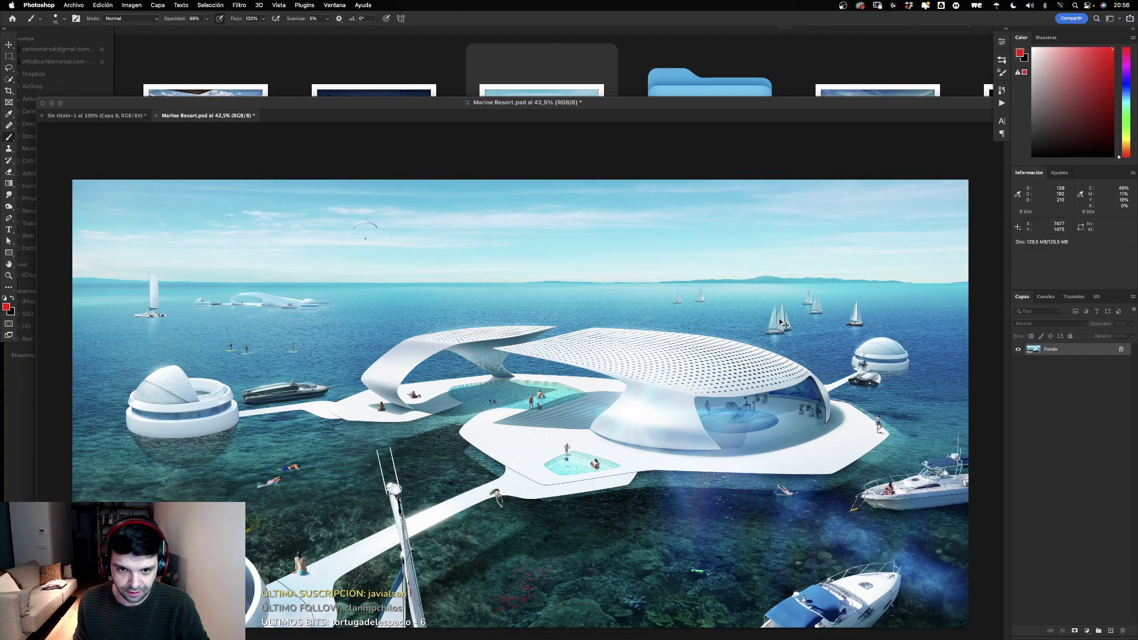
Step: Close Marine Resort.psd and bring the Finder project folder to the front
key(super+w)
click(569, 234)
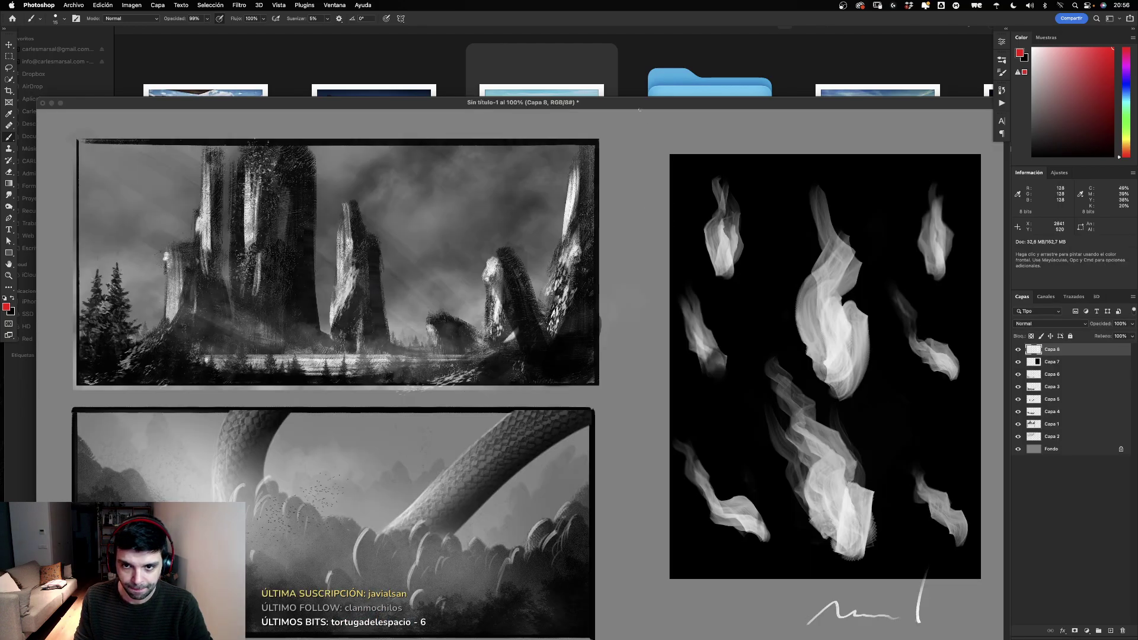
click(640, 73)
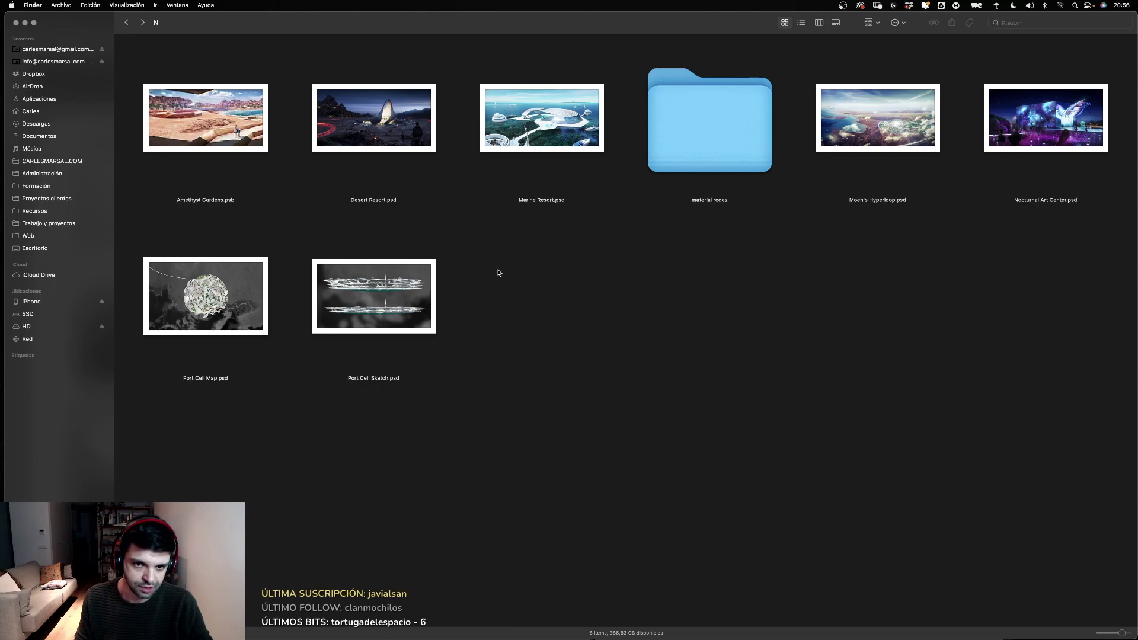
Step: Quick Look preview Port Cell Sketch.psd, then open it in Photoshop
click(361, 382)
key(space)
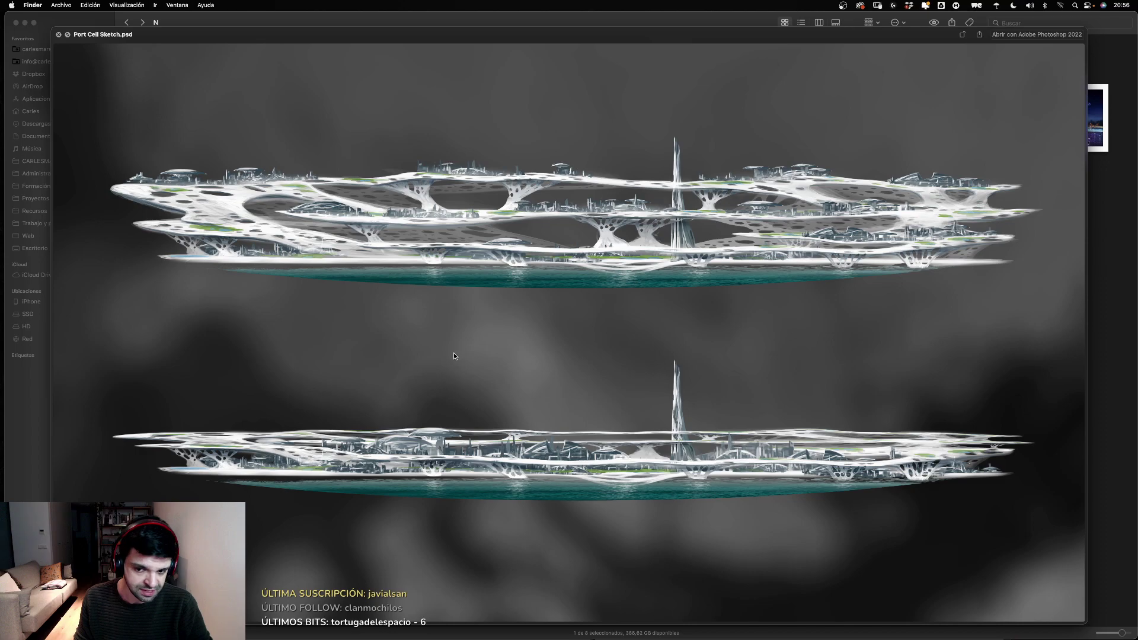
key(space)
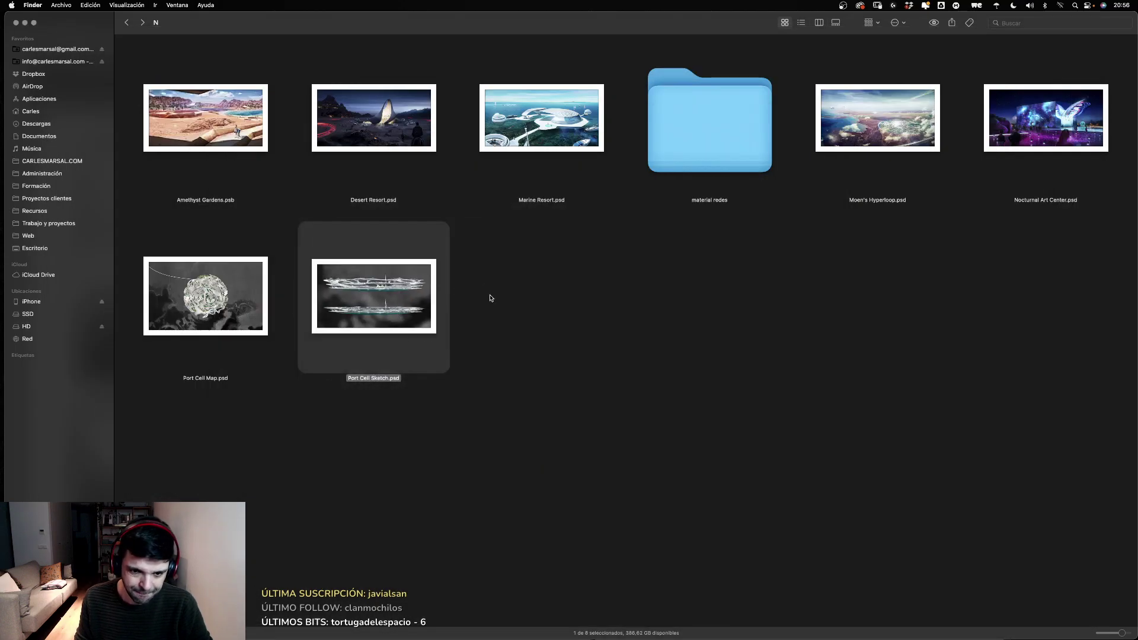
click(494, 313)
double_click(422, 302)
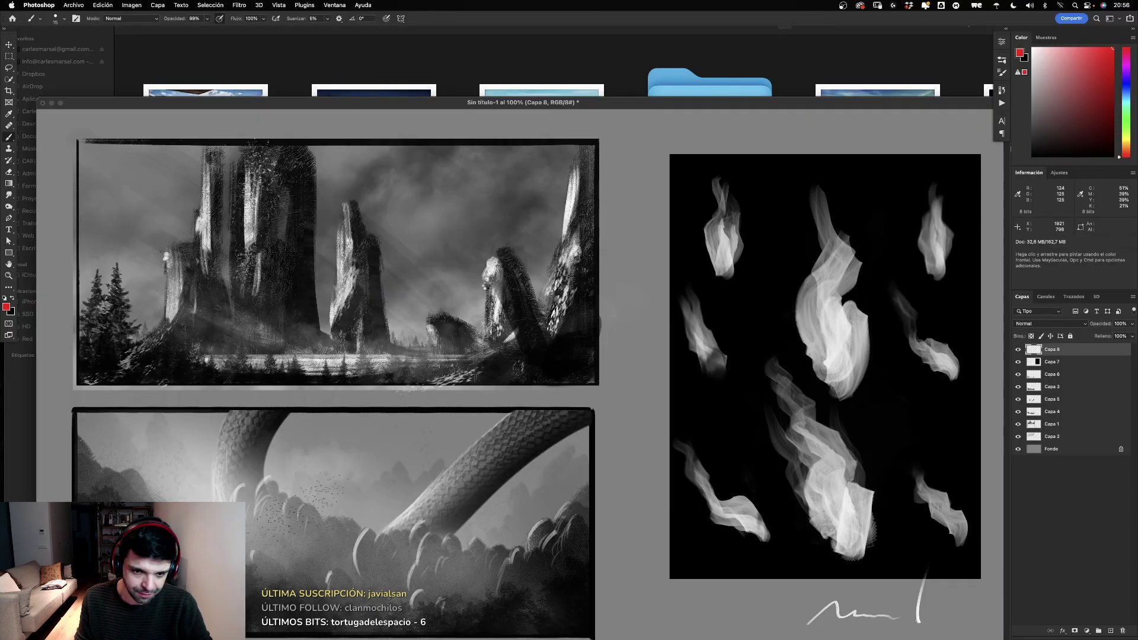
Step: Accept the colour profile mismatch and zoom in on the city's support structures
click(664, 357)
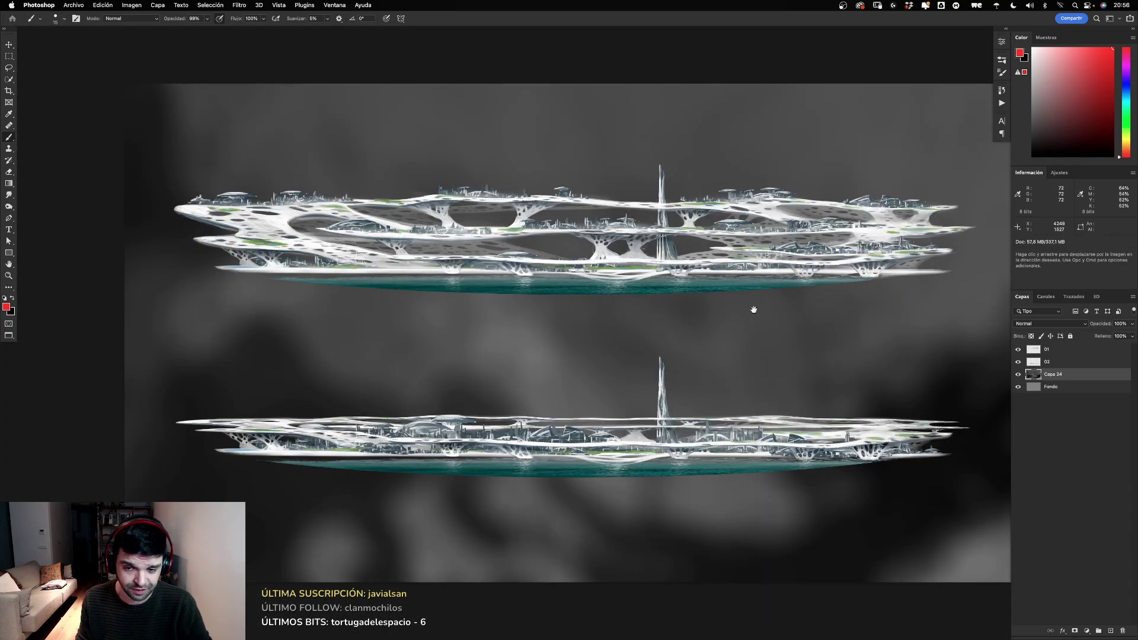
drag(752, 307, 706, 308)
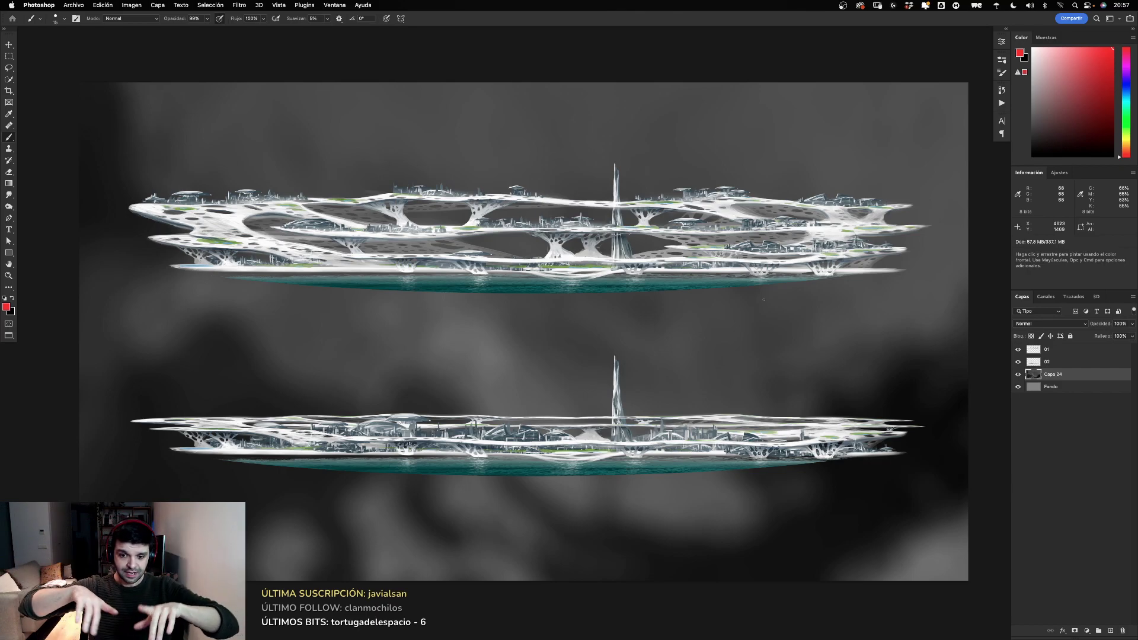
click(9, 276)
drag(584, 237, 666, 249)
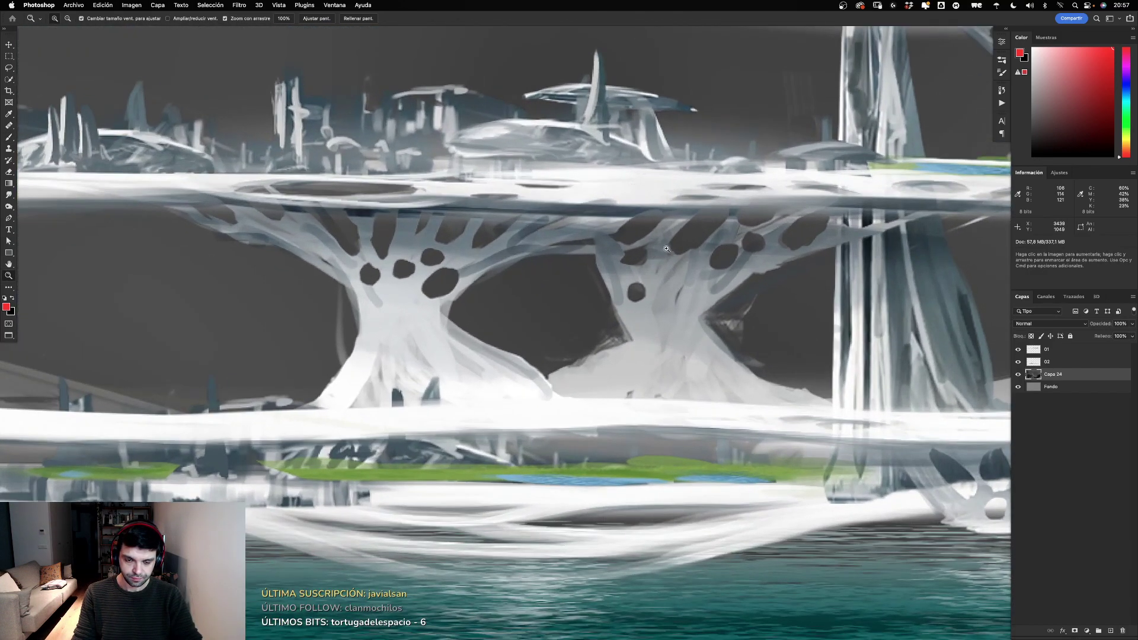
Step: Try red circles on the city structure, undo them, and select layer 01
key(b)
drag(807, 225, 572, 350)
key(ctrl+z)
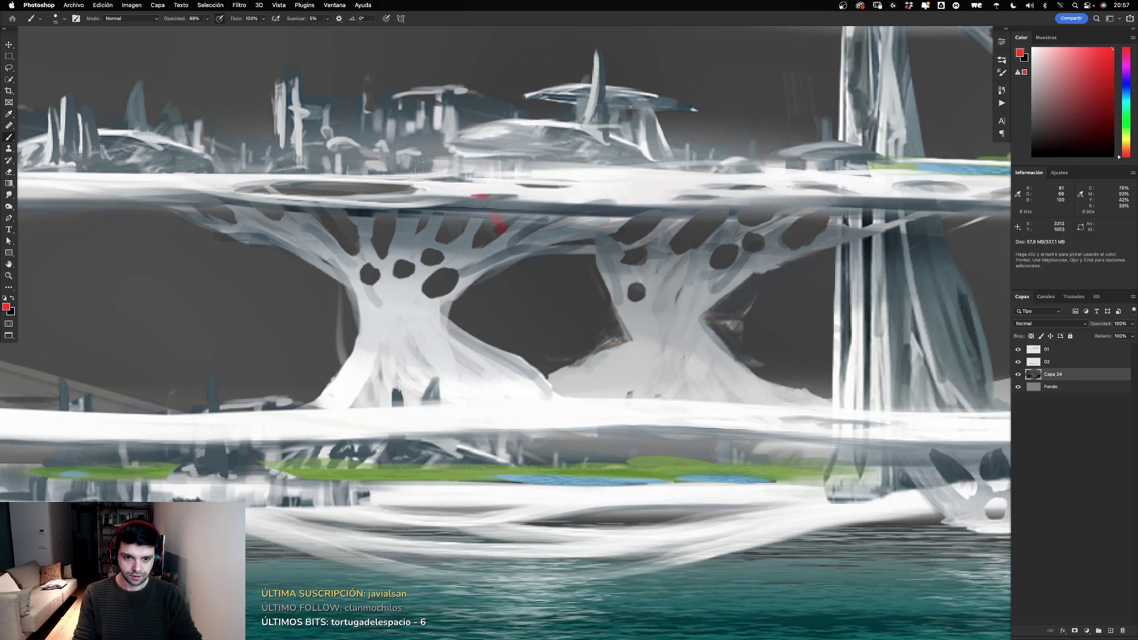
drag(249, 404, 583, 172)
key(ctrl+z)
click(1077, 353)
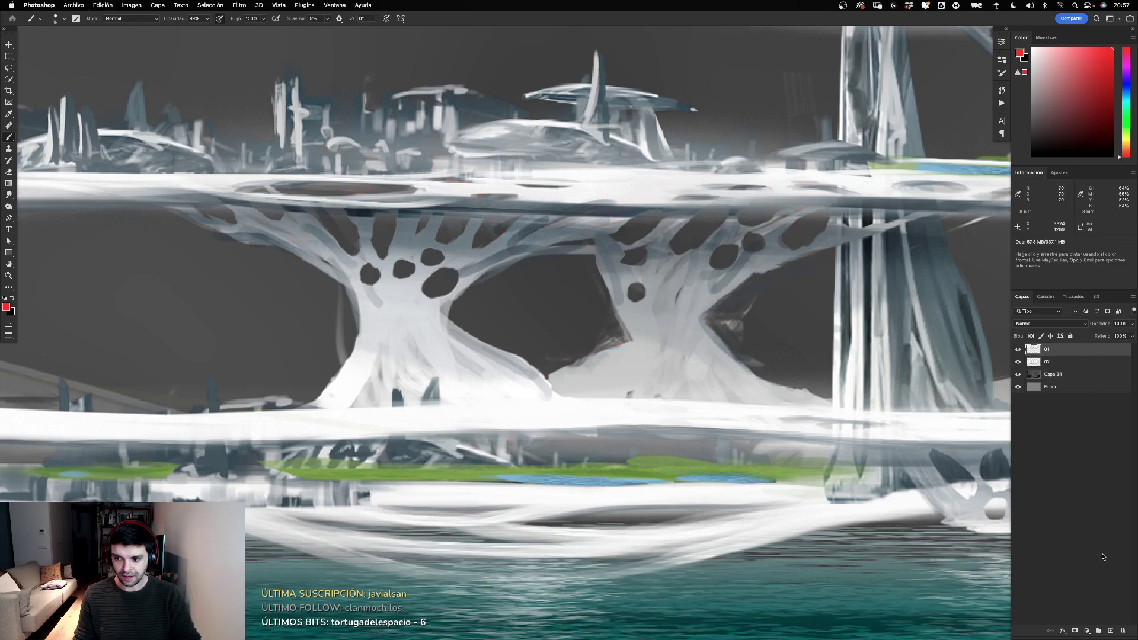
Step: Add new layer Capa 25 and try red loops around the upper deck, undoing each
click(1110, 630)
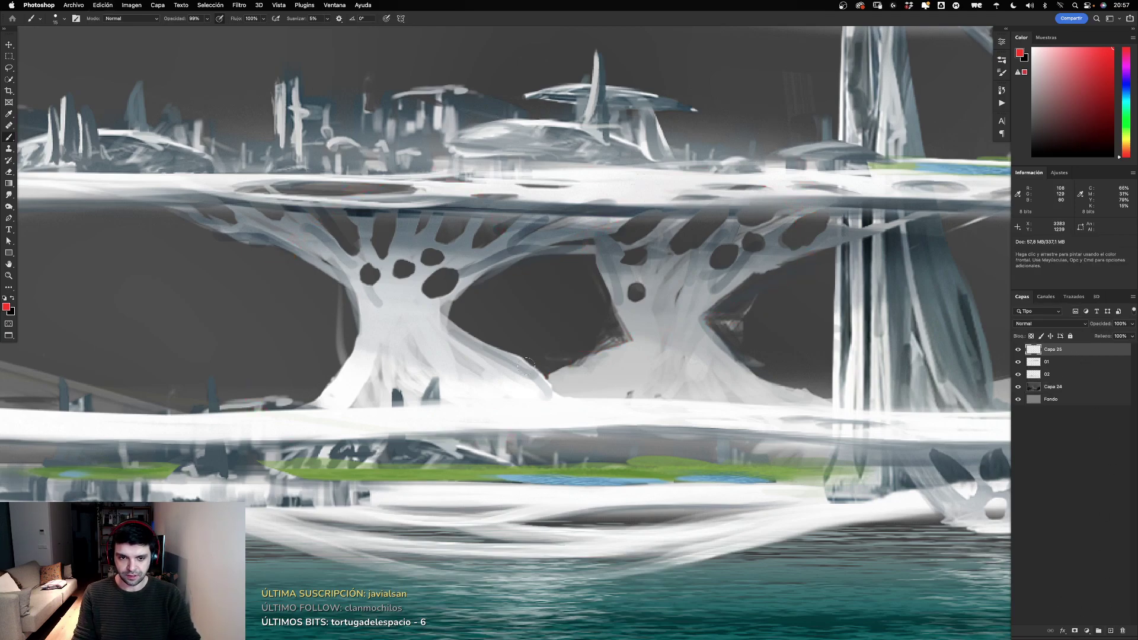
mouse_move(178, 407)
mouse_down()
mouse_move(457, 166)
mouse_move(418, 107)
mouse_move(468, 90)
mouse_up()
key(ctrl+z)
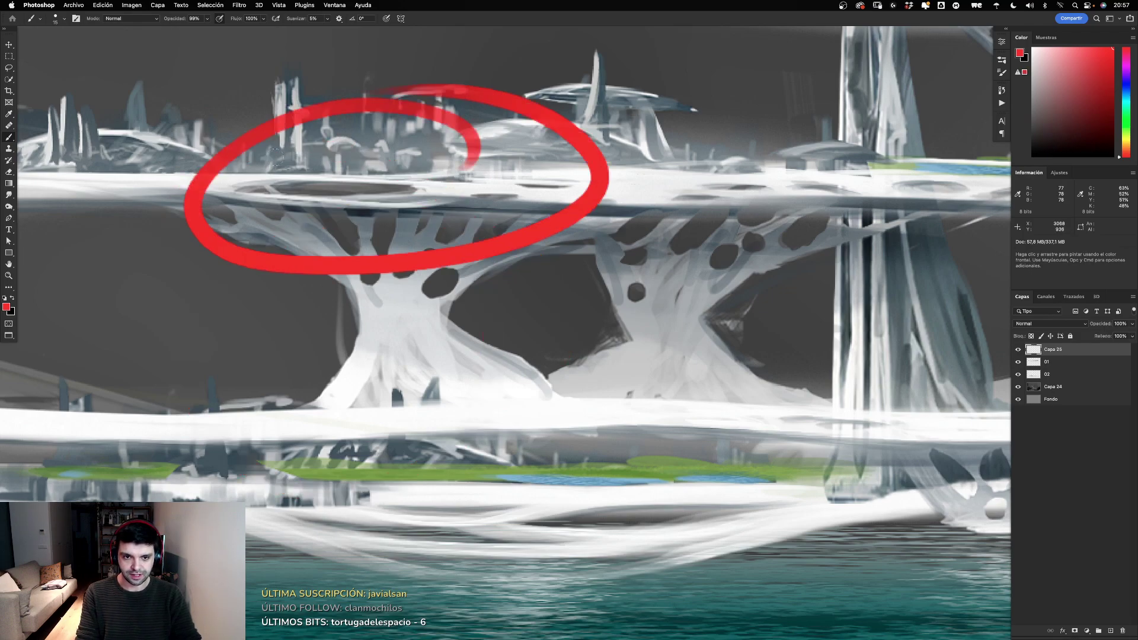
key(ctrl+z)
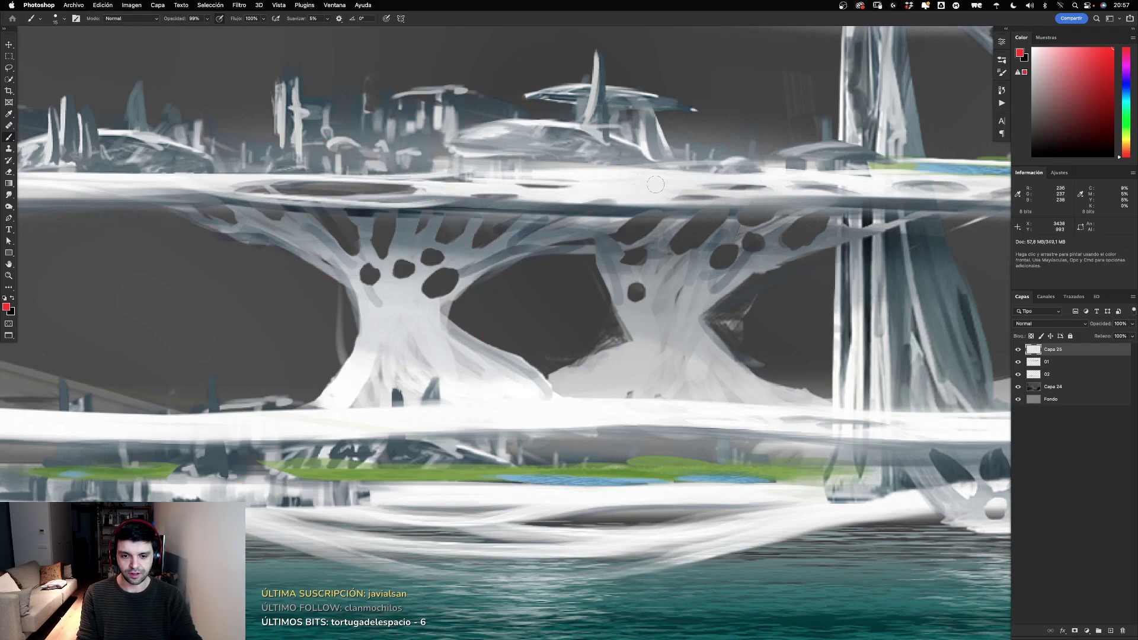
scroll(611, 187, up, 5)
mouse_move(802, 189)
mouse_down()
mouse_move(701, 304)
mouse_move(261, 207)
mouse_up()
key(ctrl+z)
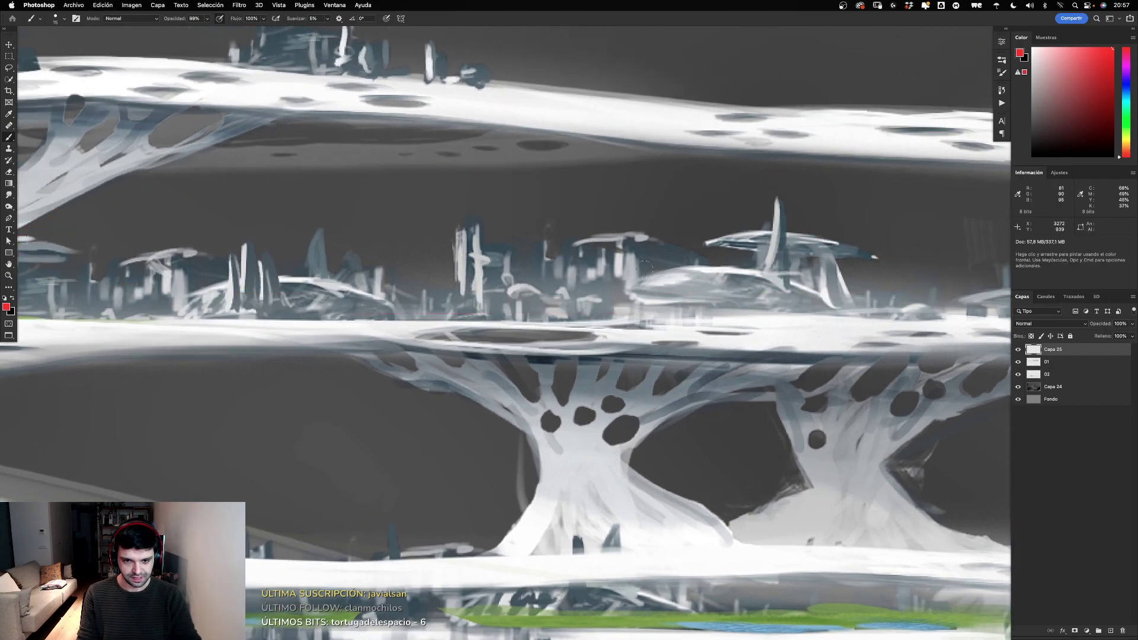
Step: Zoom out and pan across the upper and lower copies of the city
click(9, 277)
scroll(501, 303, down, 5)
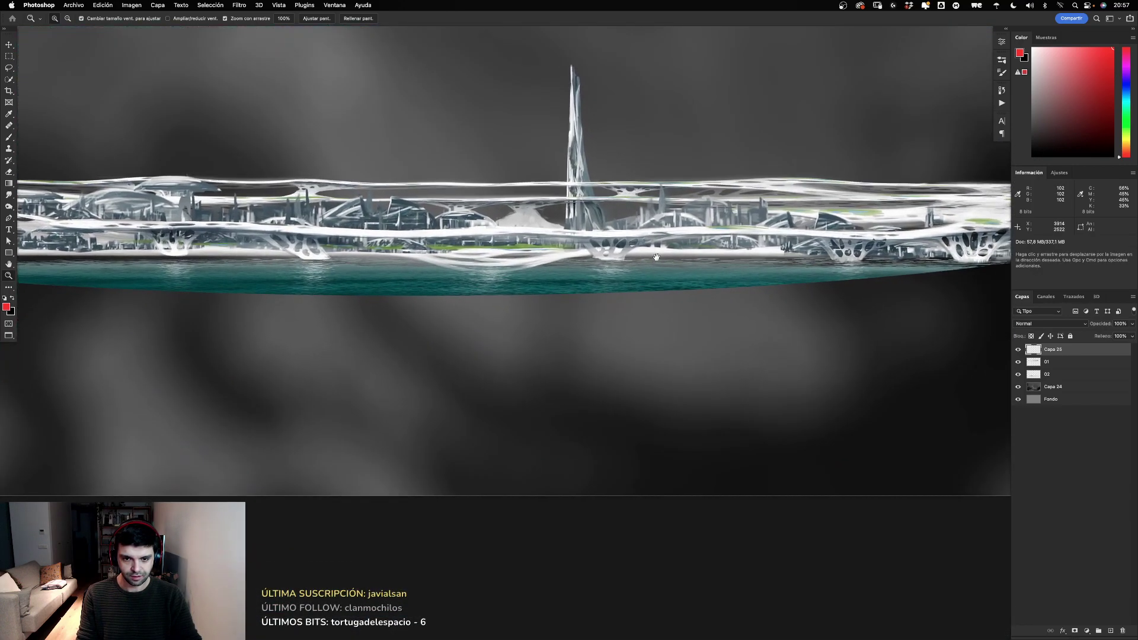
drag(549, 328, 413, 291)
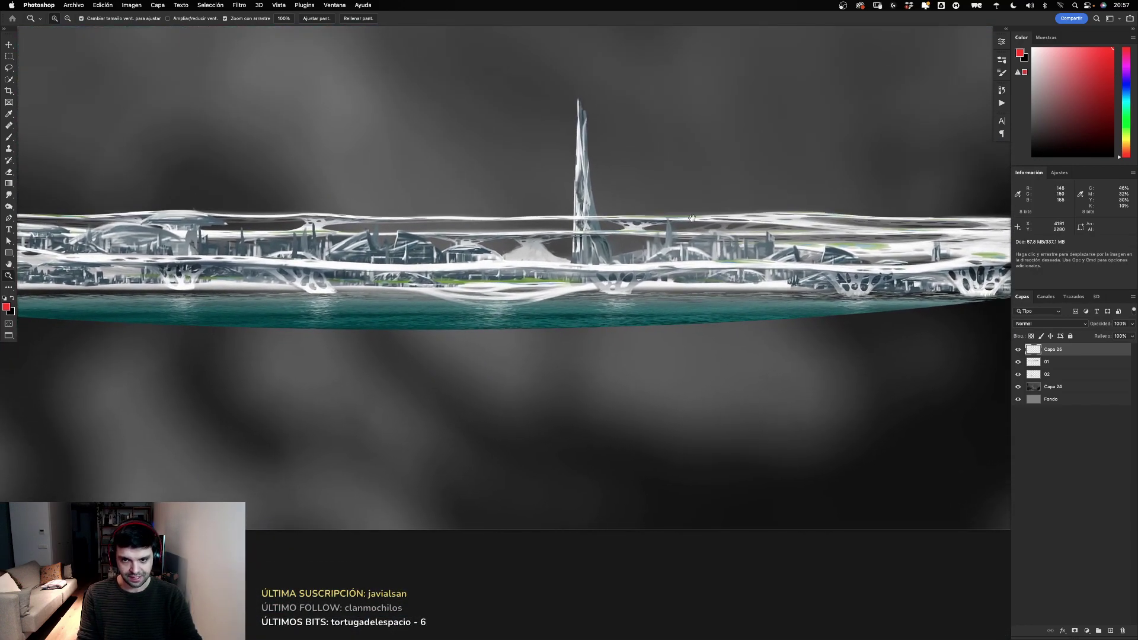
drag(692, 218, 982, 217)
key(b)
mouse_move(722, 137)
mouse_down()
mouse_move(751, 215)
mouse_move(682, 298)
mouse_move(608, 253)
mouse_up()
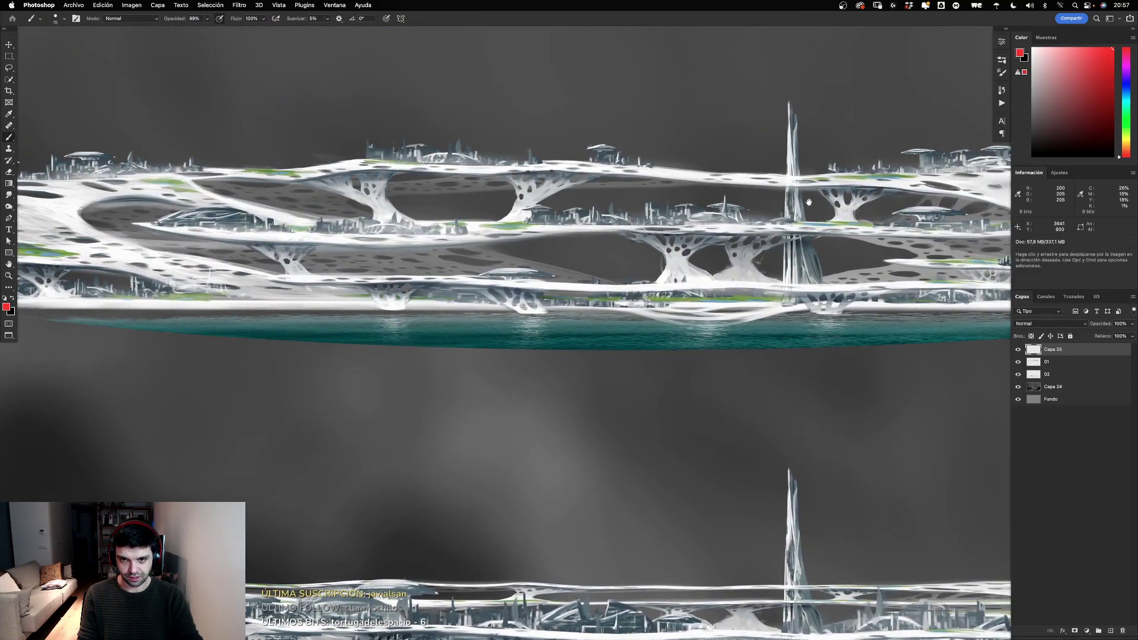
drag(809, 202, 486, 214)
mouse_move(645, 222)
mouse_down()
mouse_move(593, 232)
mouse_move(544, 220)
mouse_up()
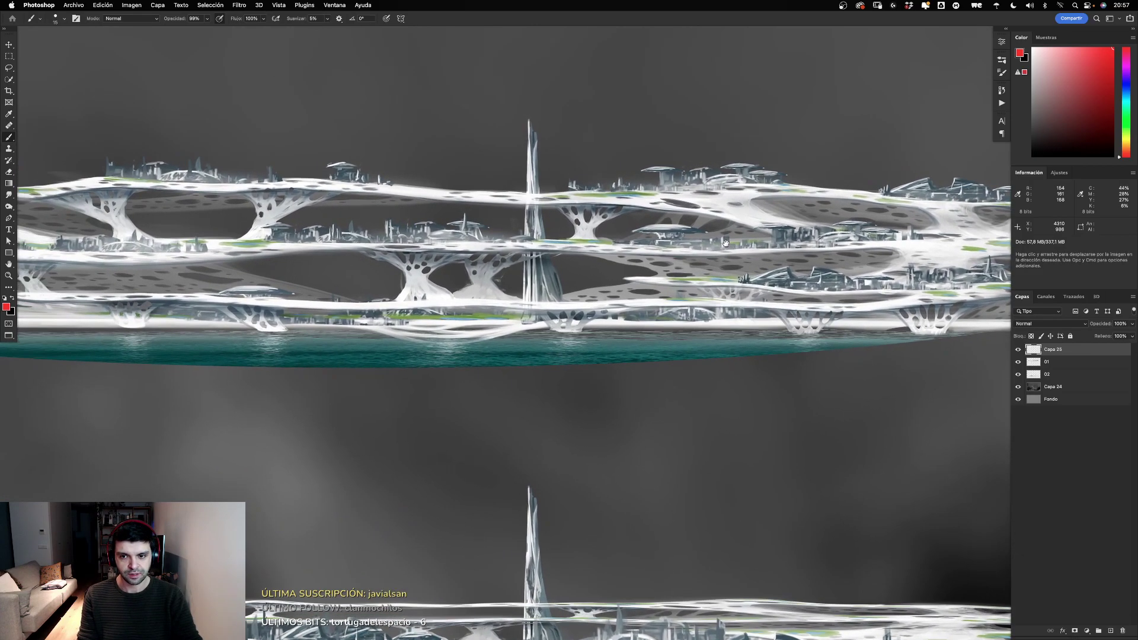
mouse_move(653, 374)
mouse_down()
mouse_move(653, 208)
mouse_move(665, 257)
mouse_move(729, 248)
mouse_up()
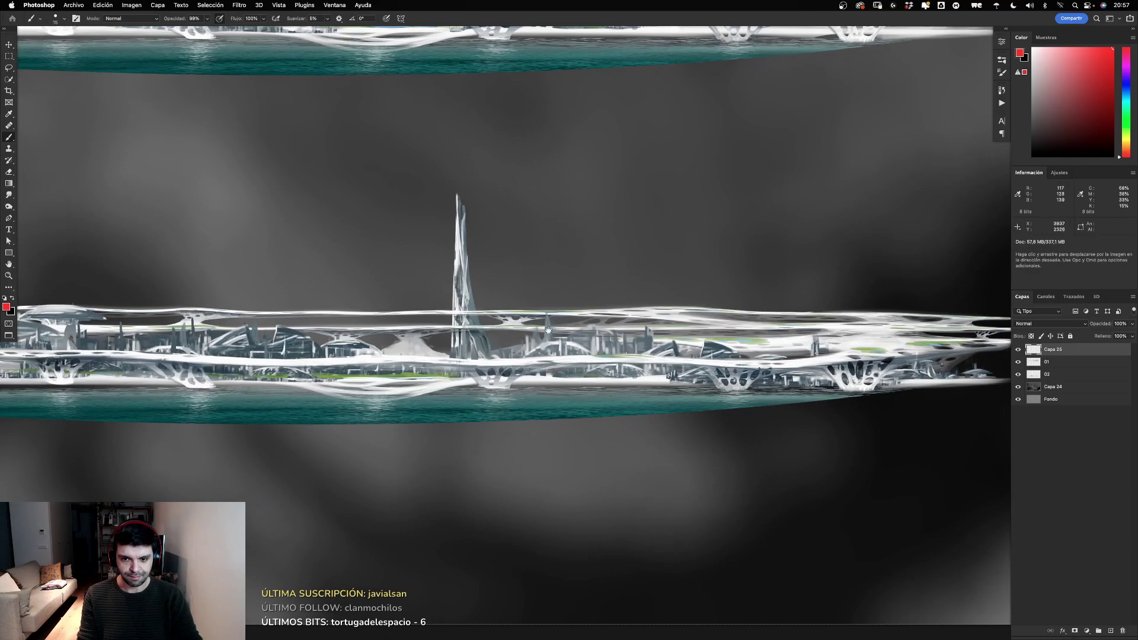
drag(565, 365, 617, 360)
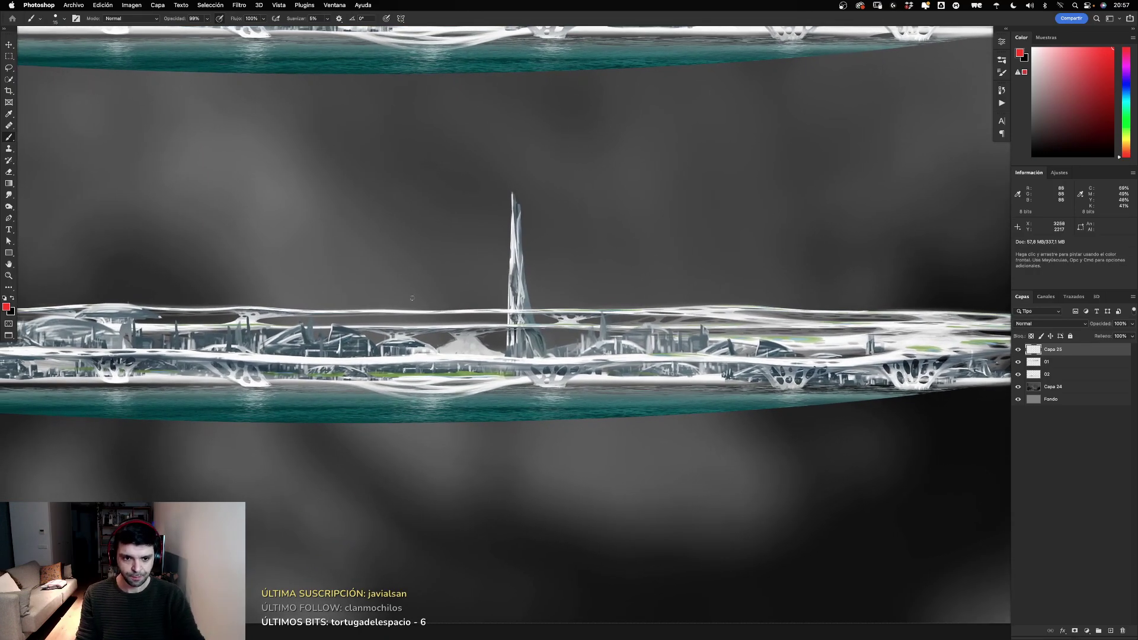
drag(366, 292, 604, 272)
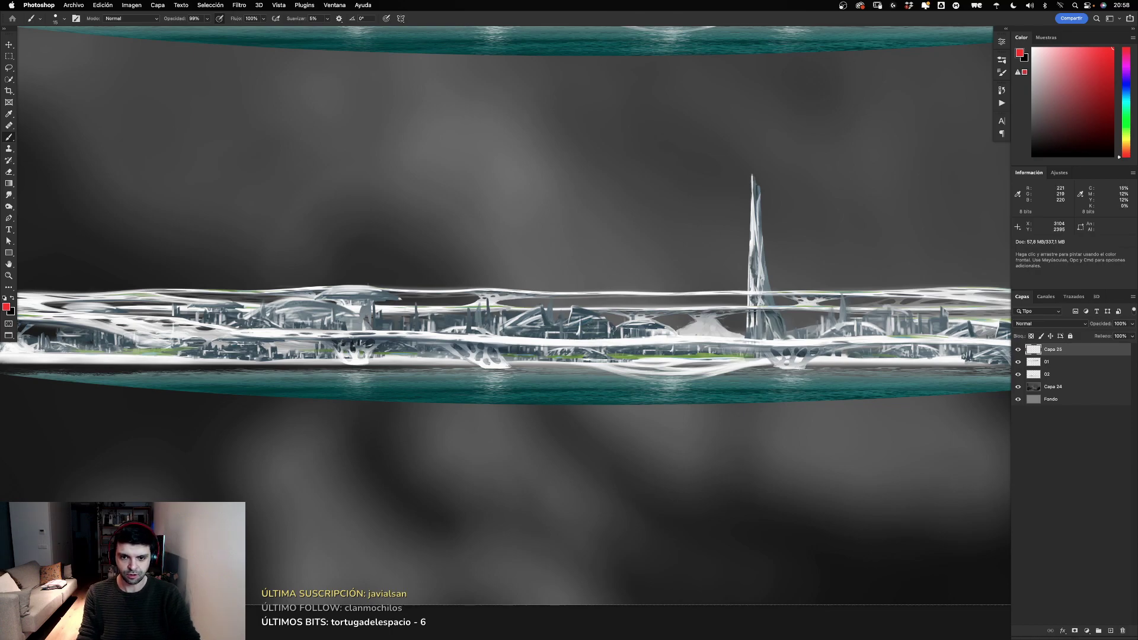
Step: Circle the central buildings, tall tower, right-side and left-end districts in red
drag(617, 285, 619, 329)
drag(380, 261, 418, 302)
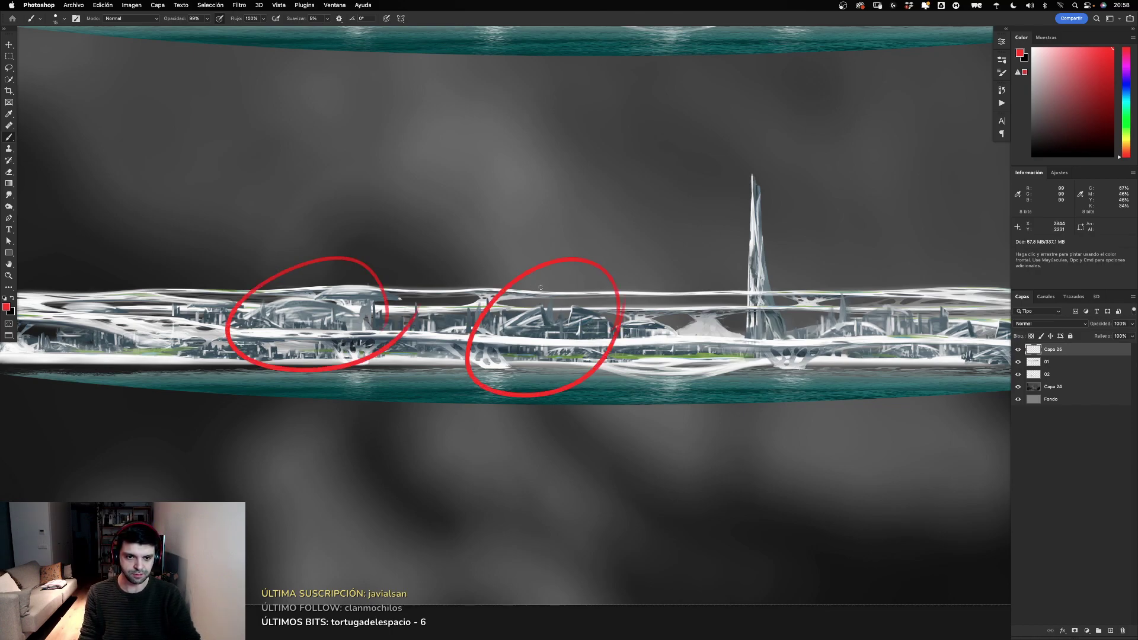
drag(889, 296, 685, 291)
drag(550, 138, 545, 123)
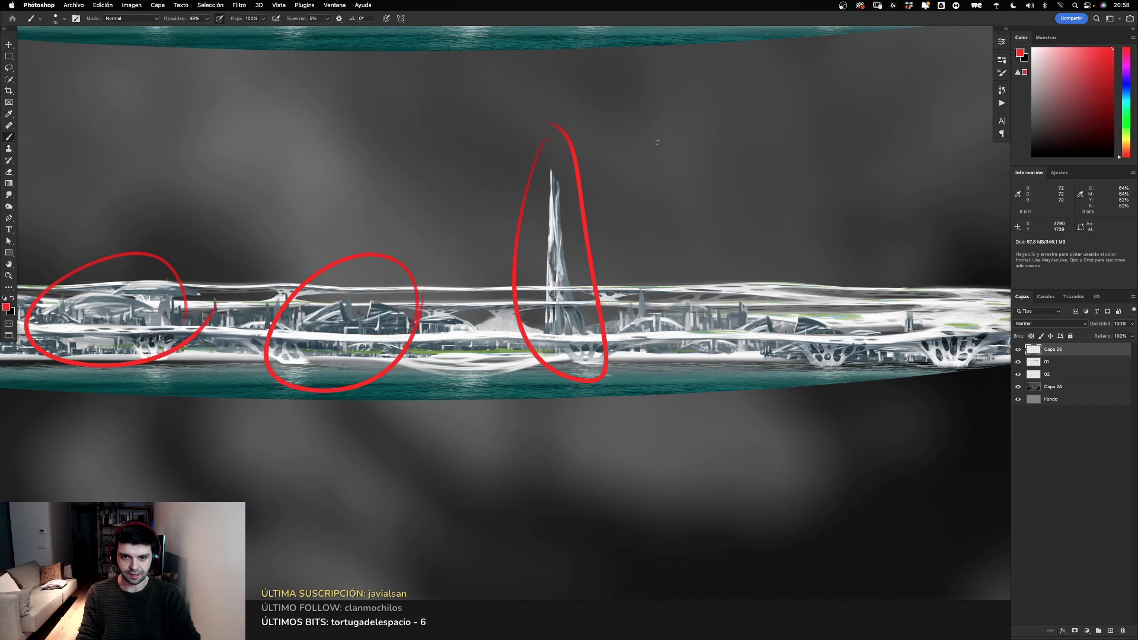
drag(766, 278, 590, 266)
drag(839, 293, 871, 310)
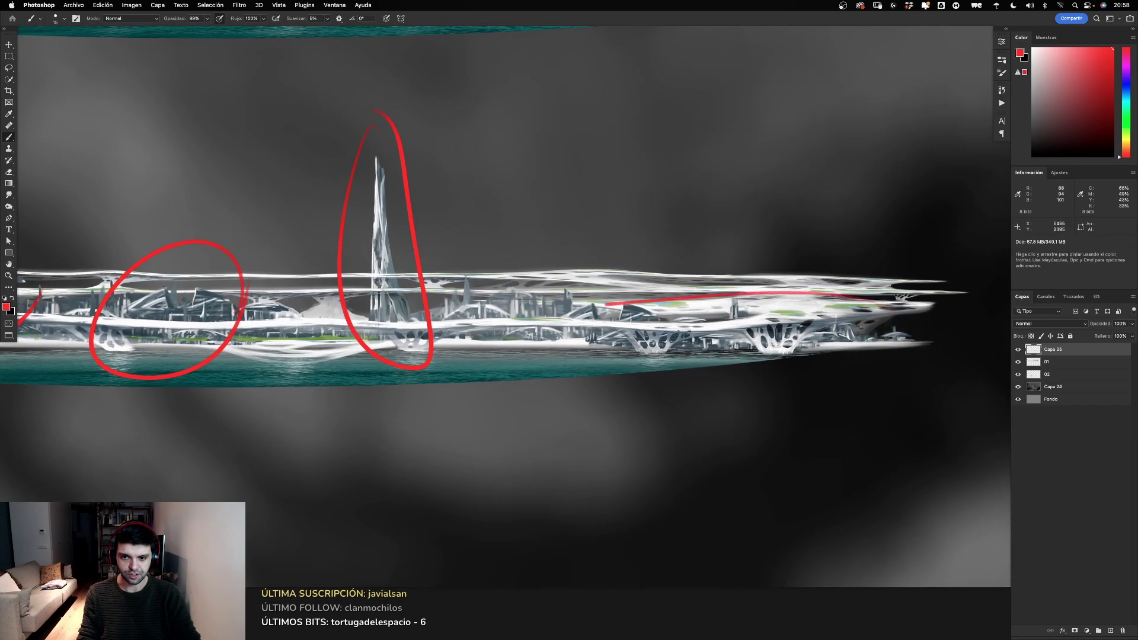
mouse_move(89, 290)
mouse_down()
mouse_move(472, 284)
mouse_move(449, 284)
mouse_up()
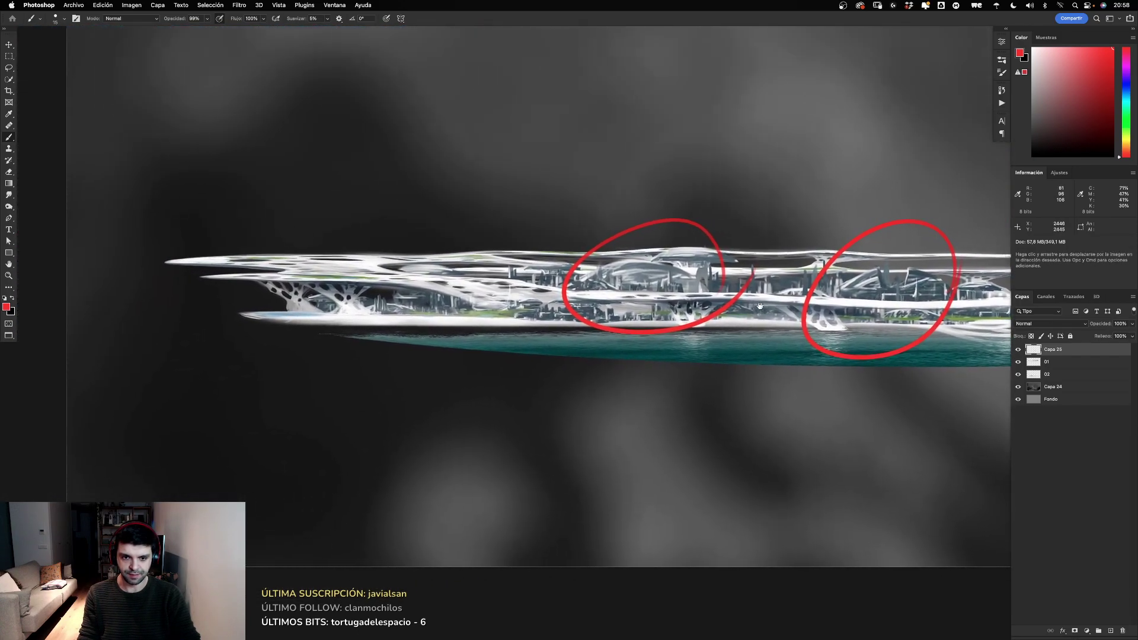
mouse_move(541, 299)
mouse_down()
mouse_move(255, 317)
mouse_move(504, 274)
mouse_up()
mouse_move(876, 262)
mouse_down()
mouse_move(503, 303)
mouse_move(487, 292)
mouse_up()
drag(557, 343, 688, 325)
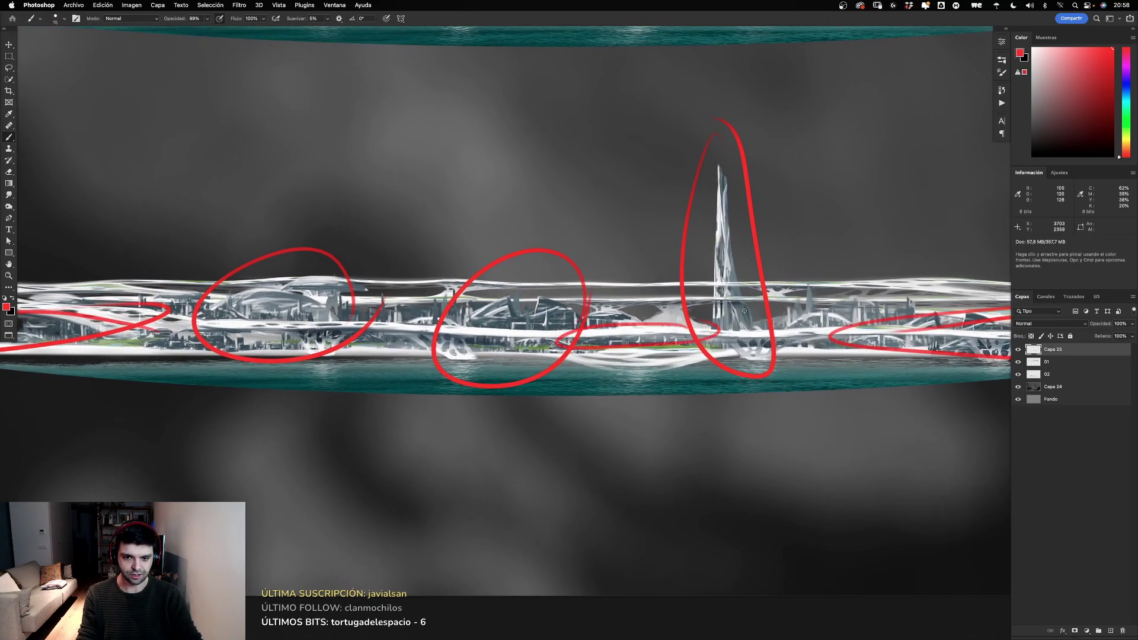
Step: Undo the stray red strokes and delete the layer of red circles
drag(696, 407, 653, 376)
key(ctrl+z)
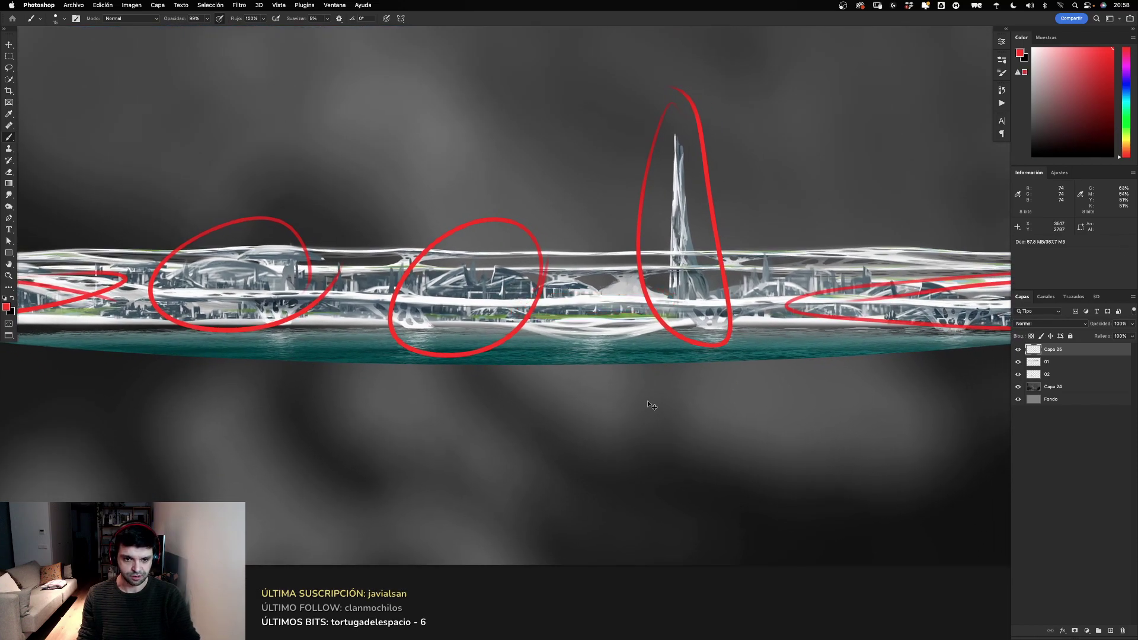
key(ctrl+z)
key(ctrl+z)
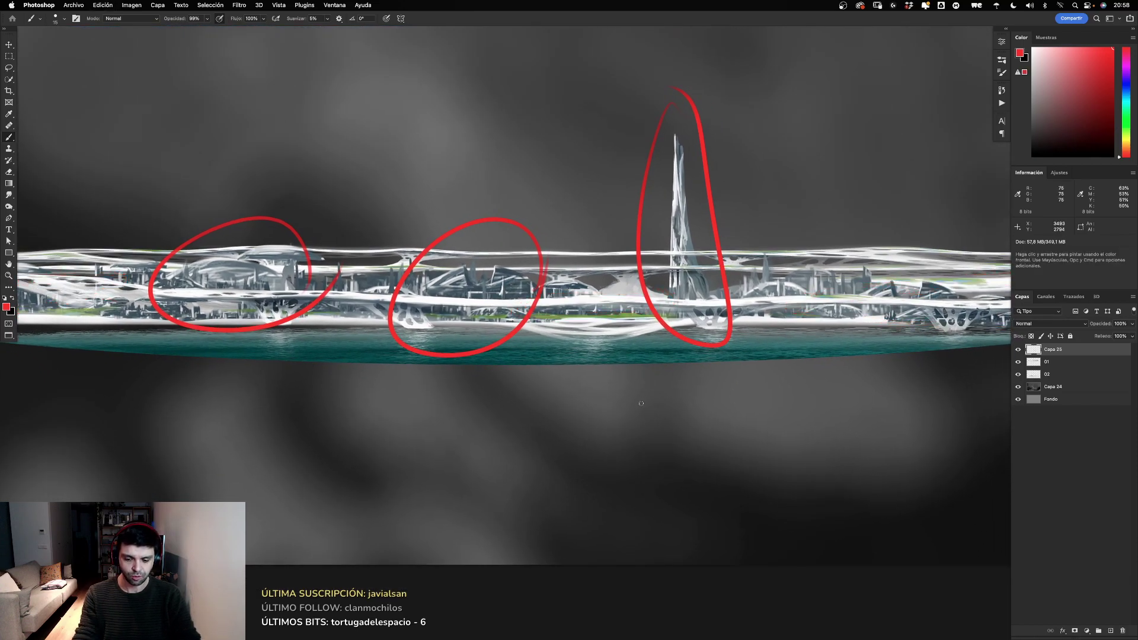
key(Delete)
drag(692, 277, 621, 321)
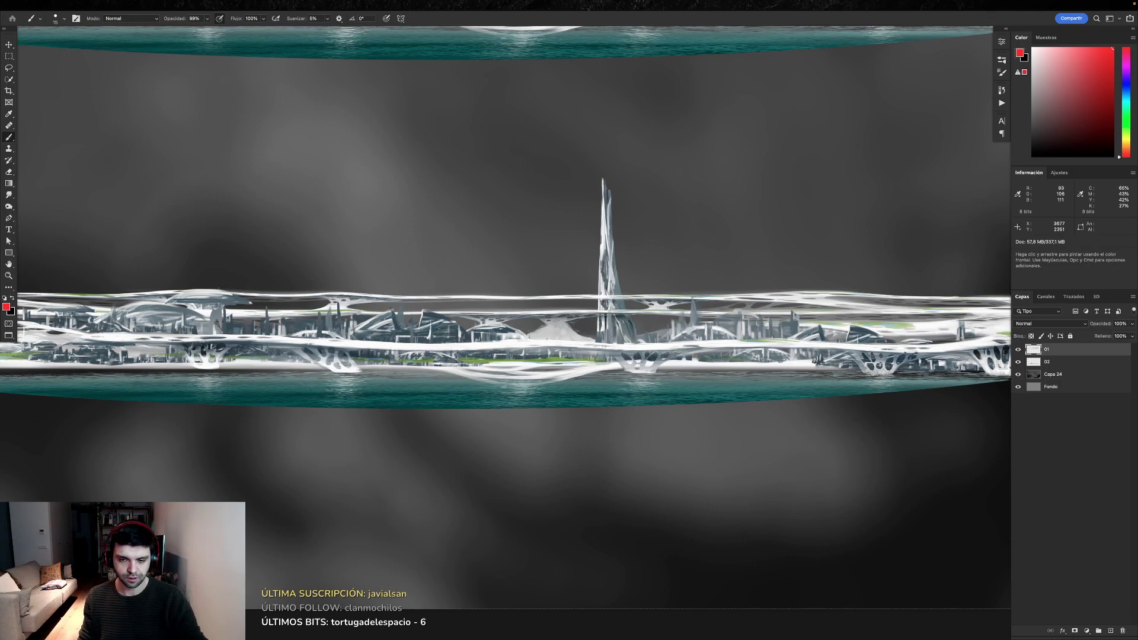
Step: Return to standard screen mode, fit Port Cell Sketch on screen with Cmd+0, then switch to Finder
key(f)
key(f)
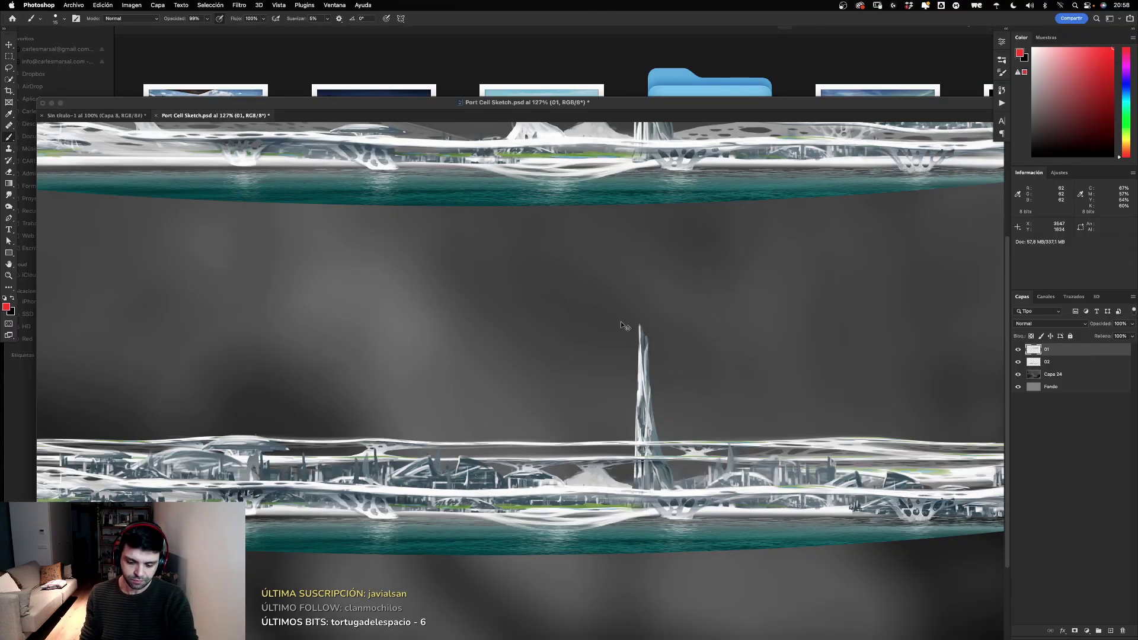
key(super+0)
drag(418, 72, 427, 69)
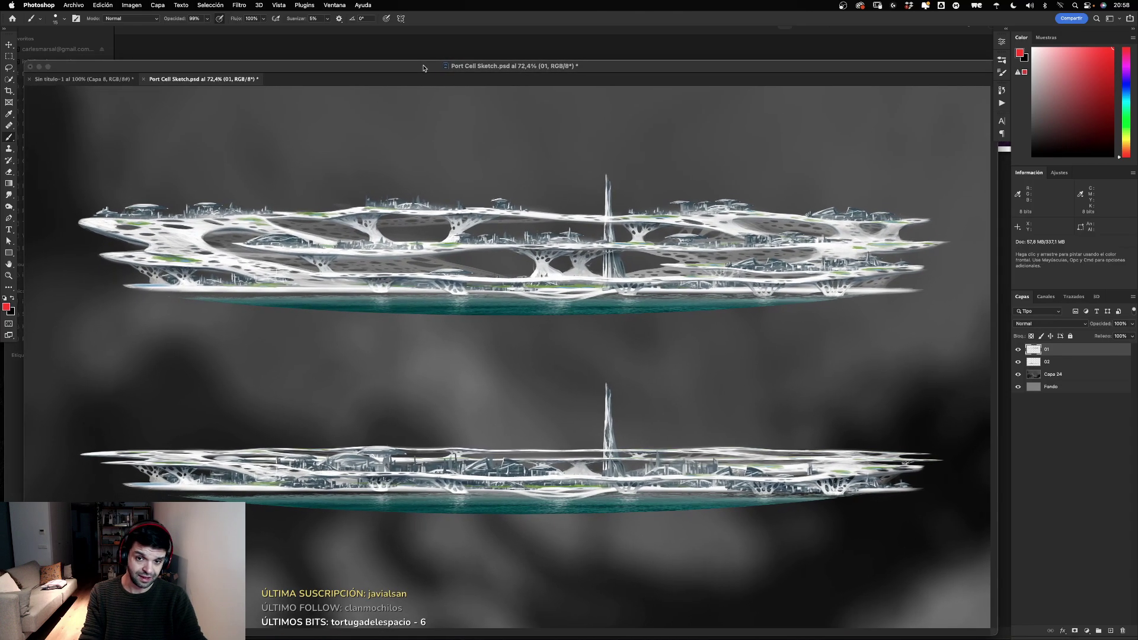
click(330, 48)
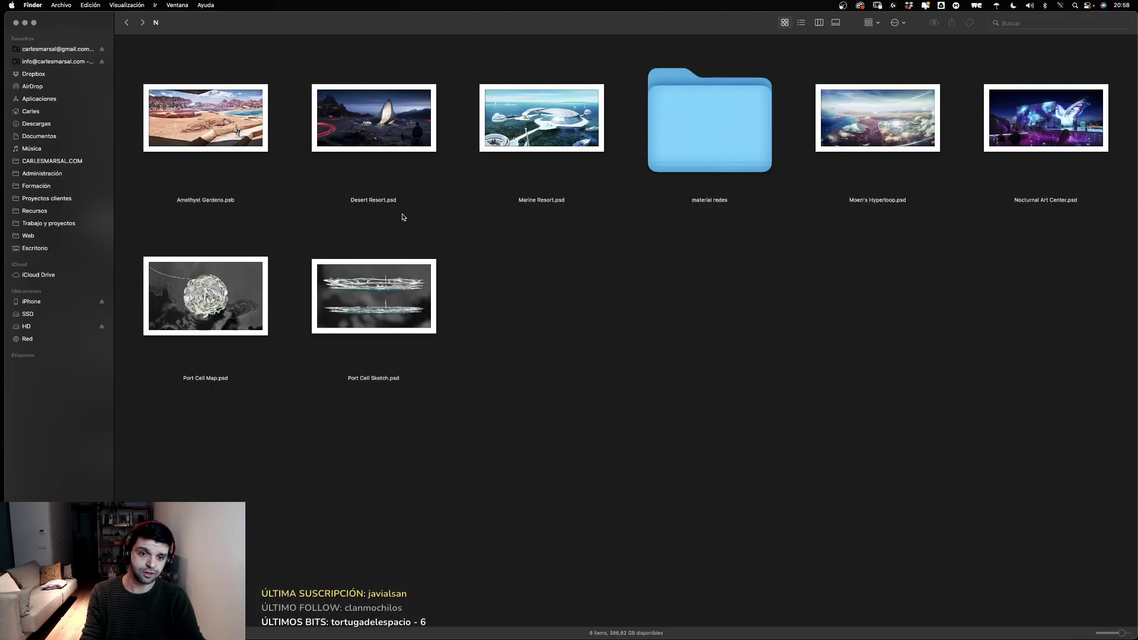
click(236, 290)
key(space)
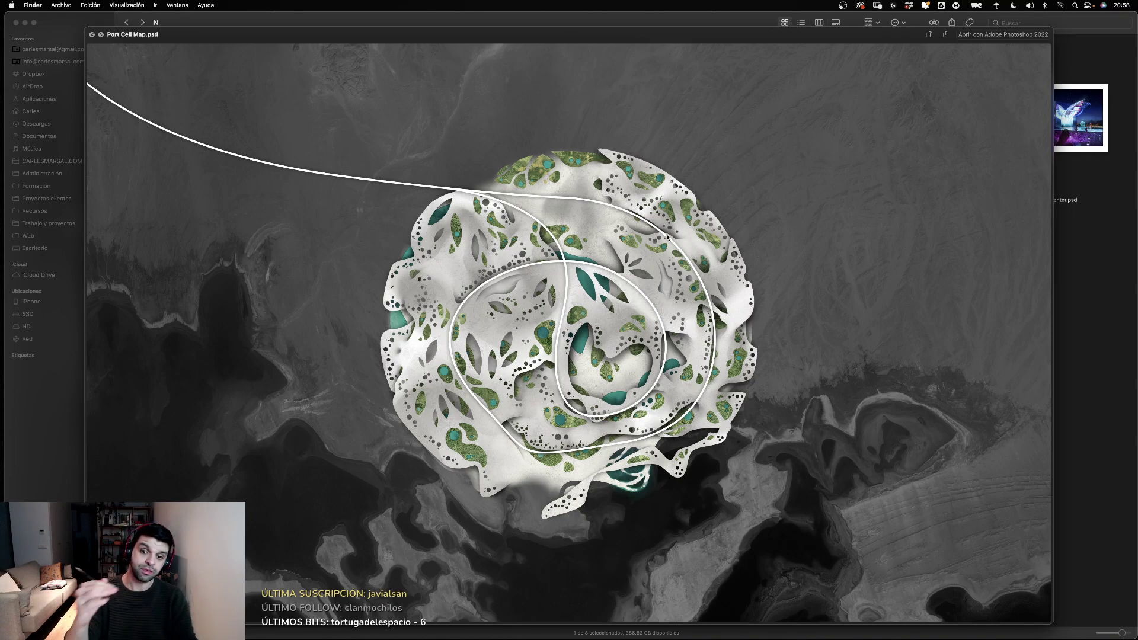
key(space)
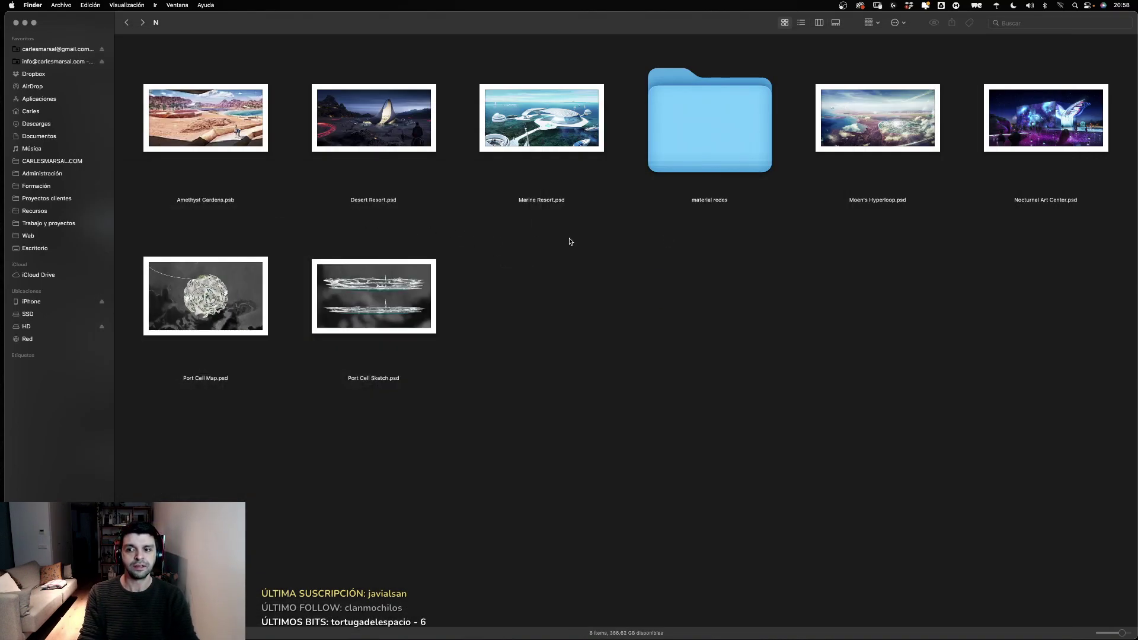
click(878, 119)
key(space)
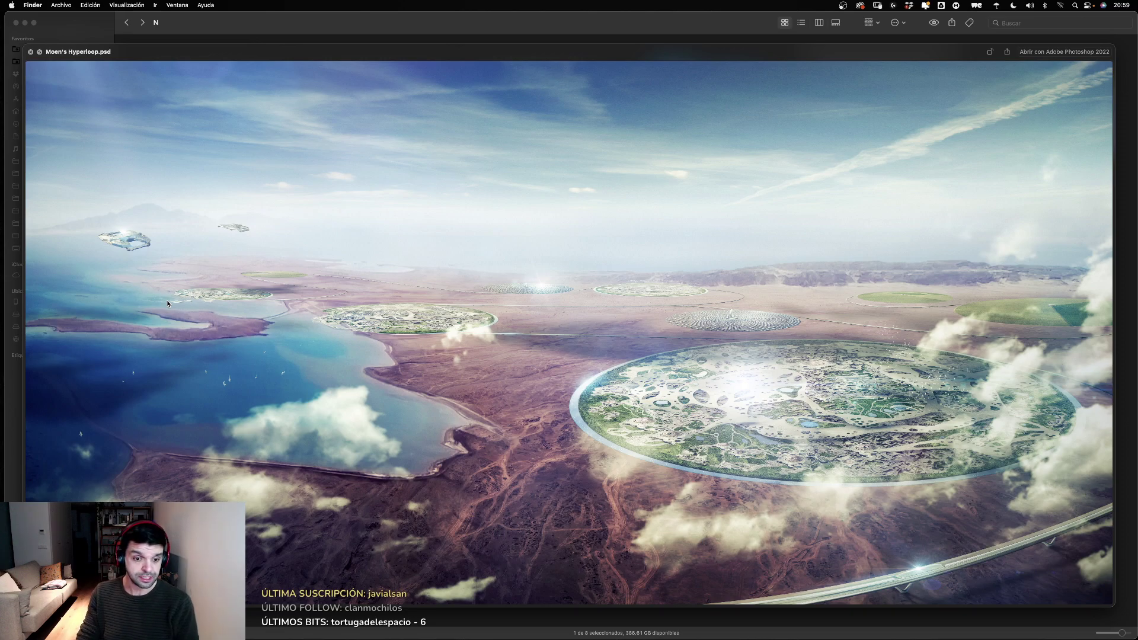
key(space)
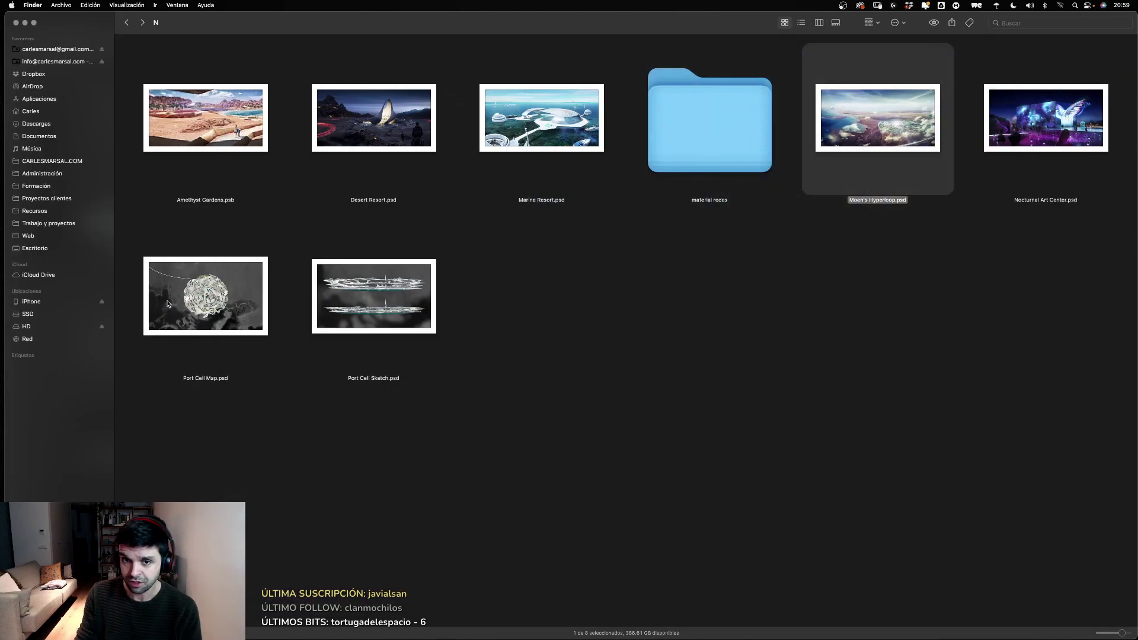
Step: Deselect the files by clicking empty space in the Finder window
click(671, 384)
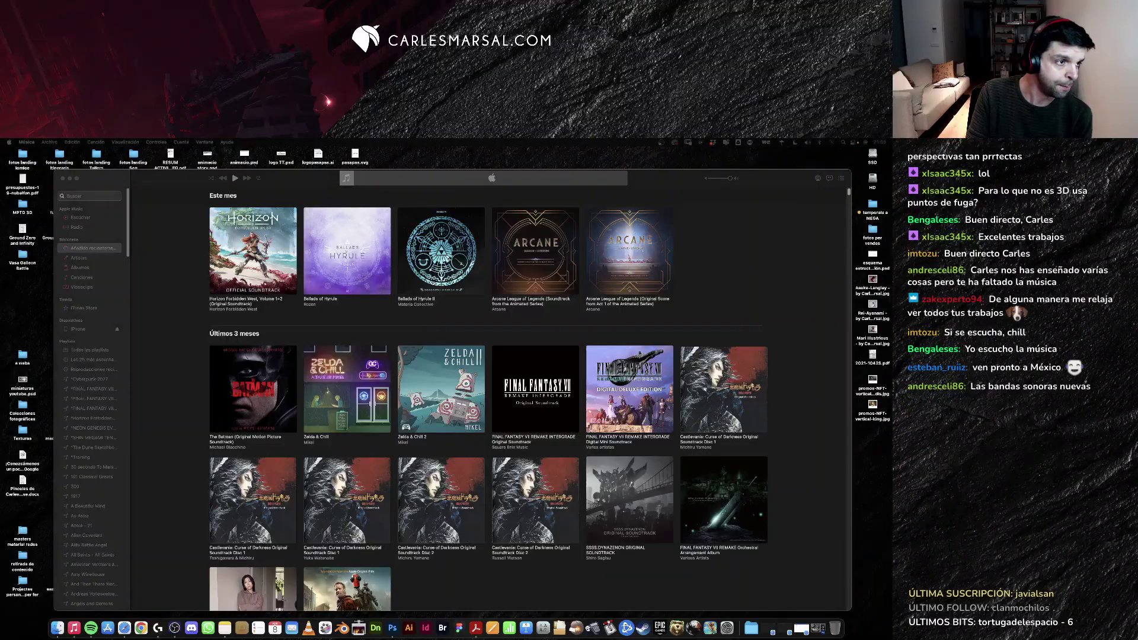
drag(660, 180, 608, 158)
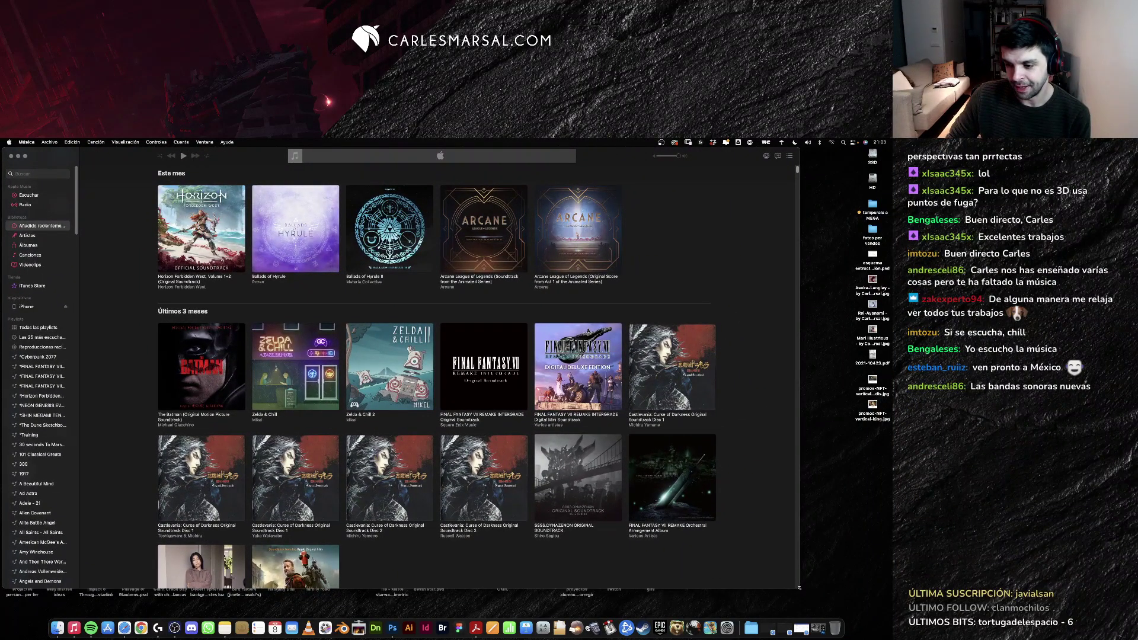
drag(799, 588, 895, 618)
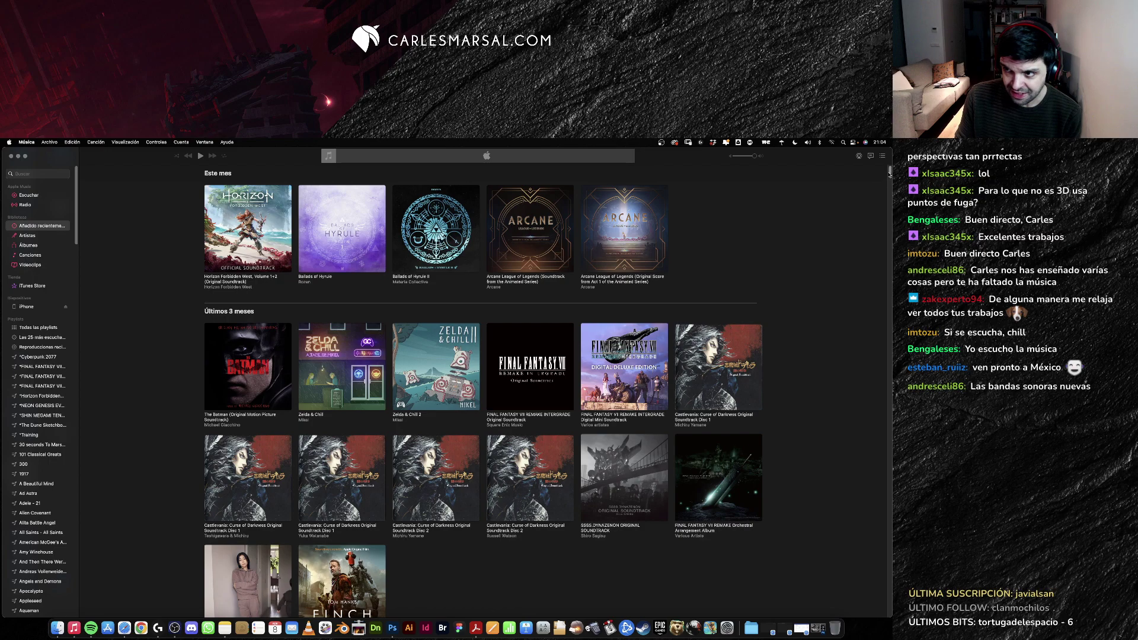
scroll(751, 270, down, 5)
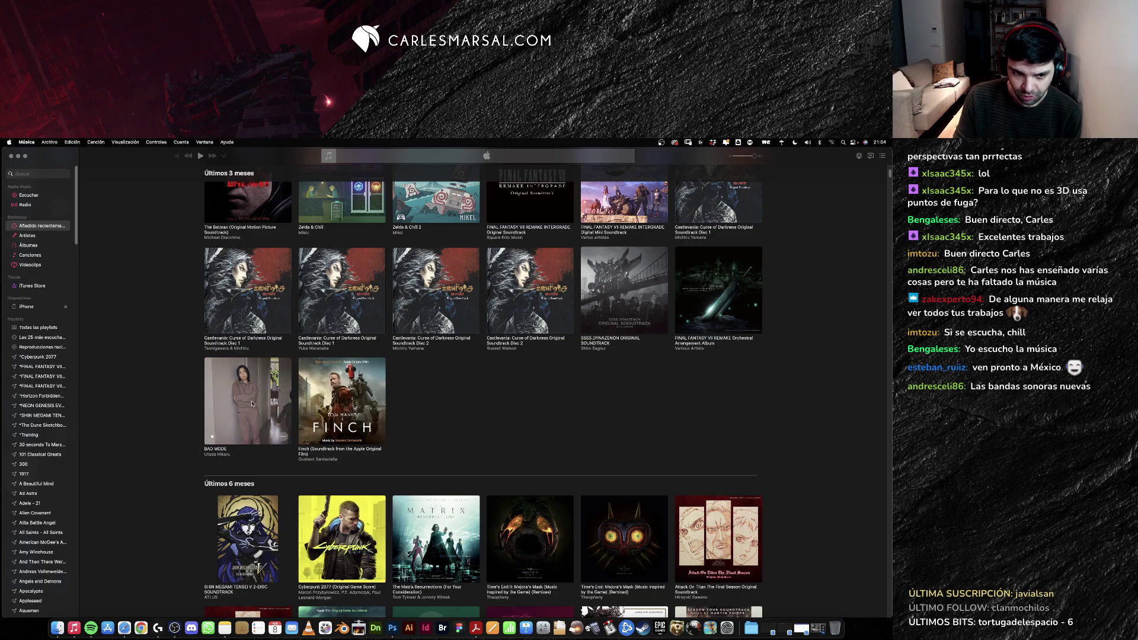
click(274, 384)
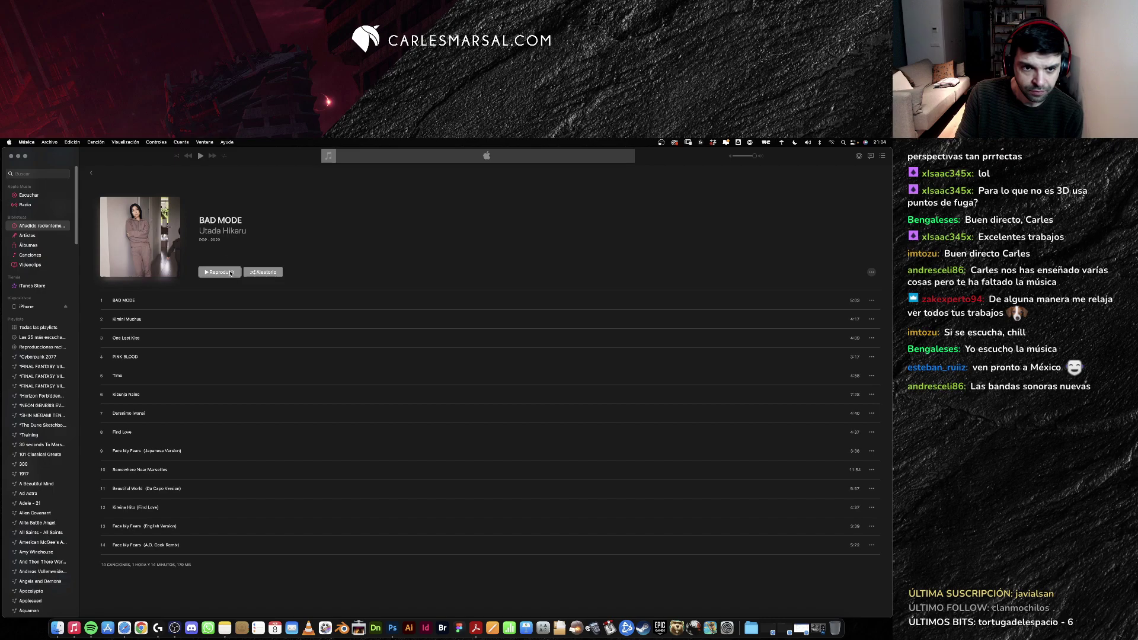
click(91, 173)
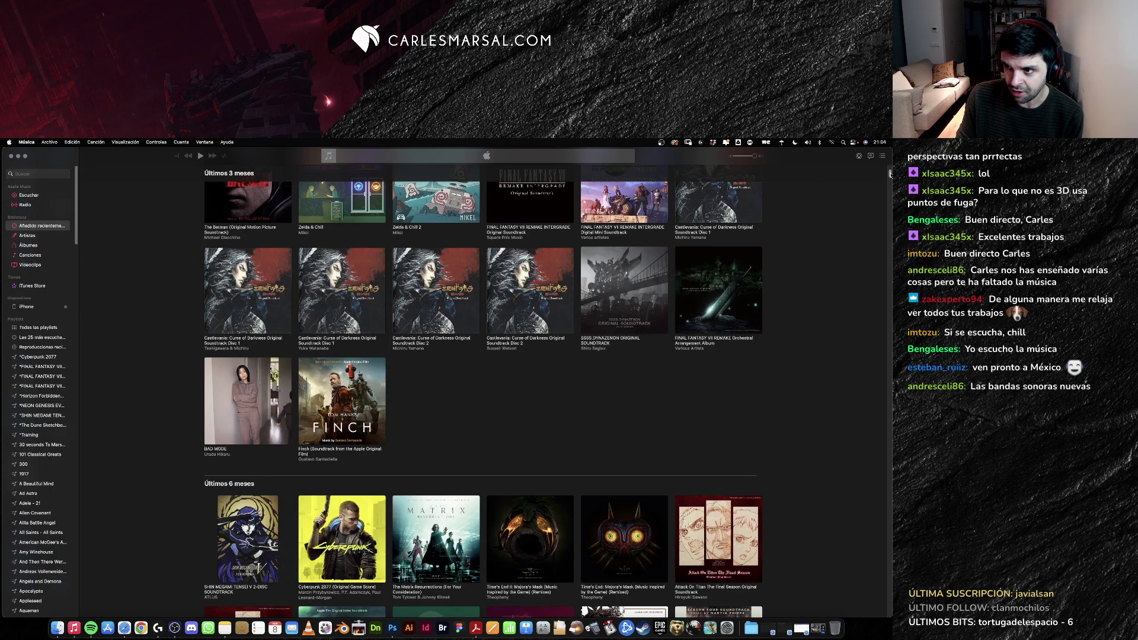
drag(890, 174, 889, 180)
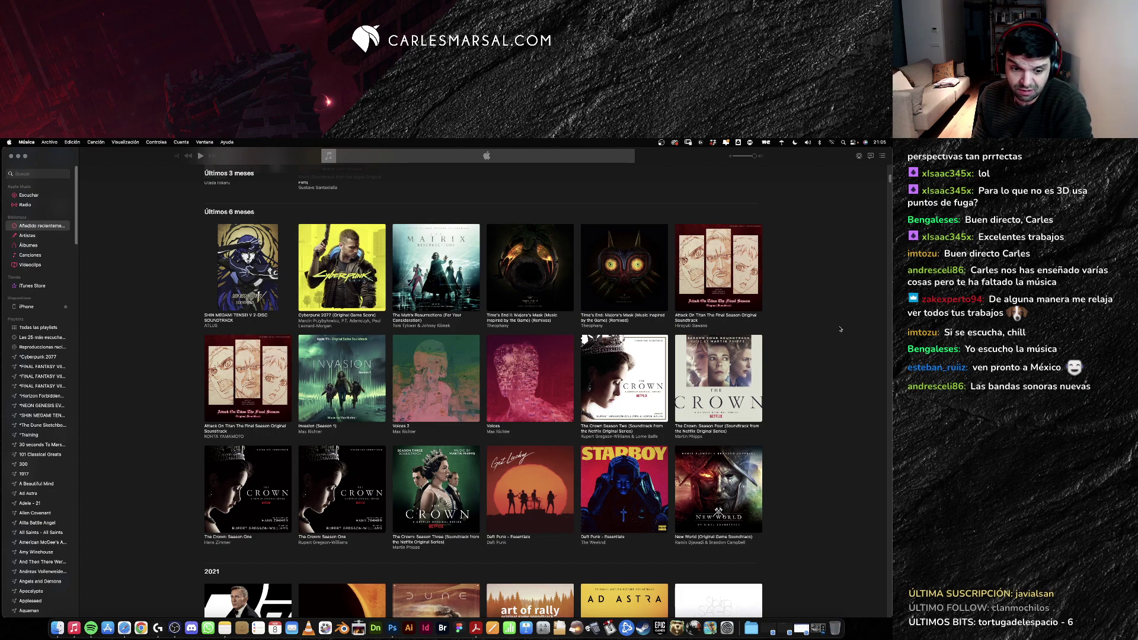
drag(889, 179, 889, 185)
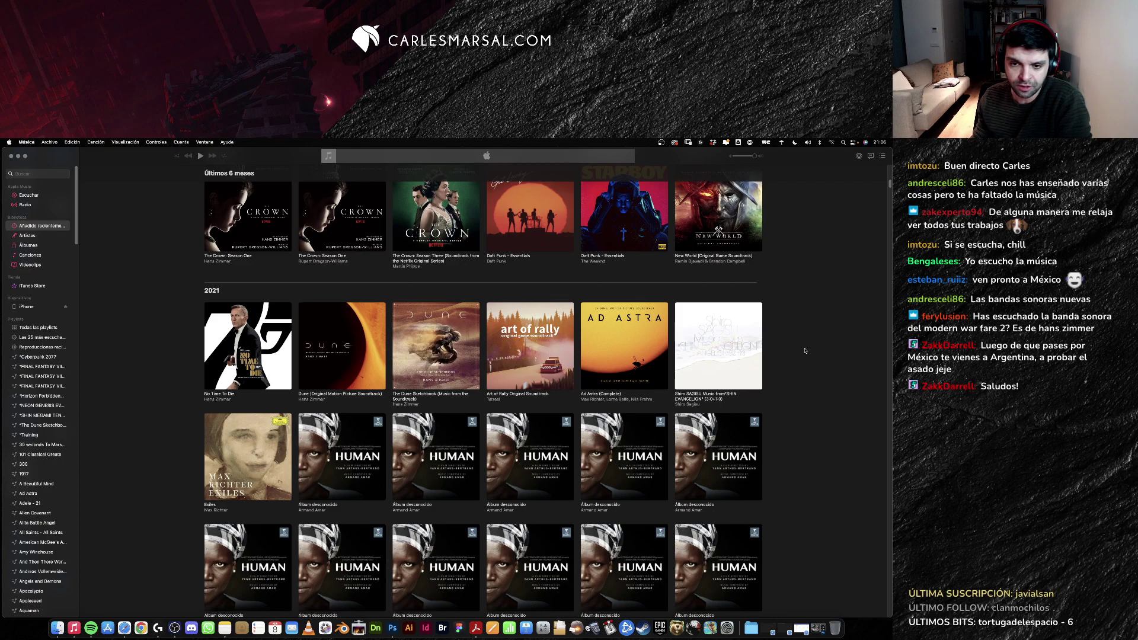
mouse_move(718, 346)
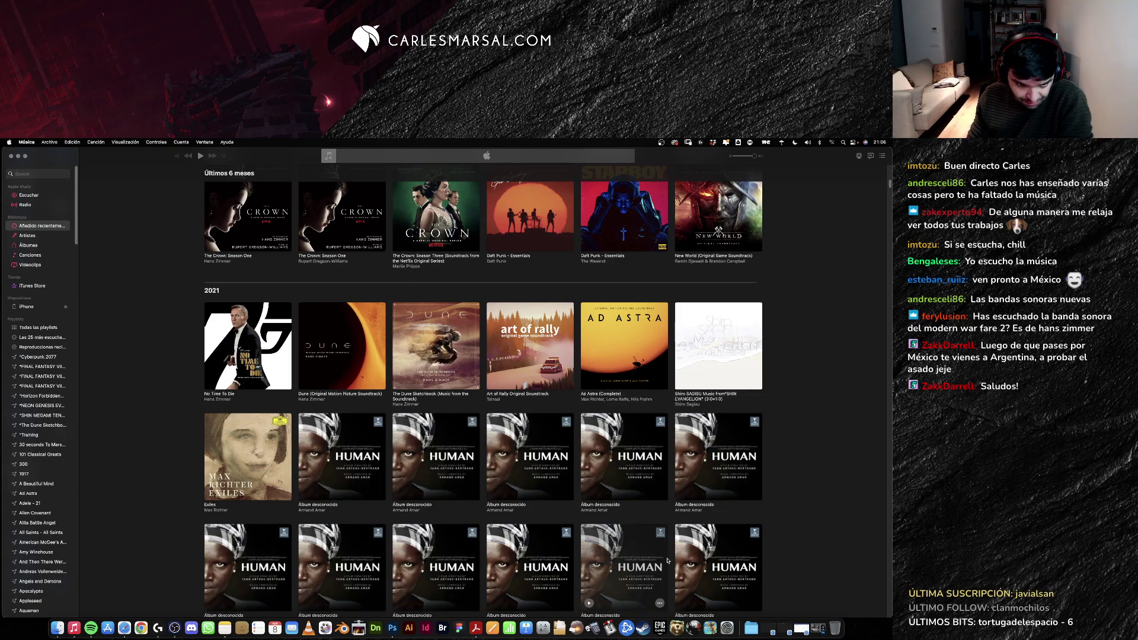
mouse_move(247, 456)
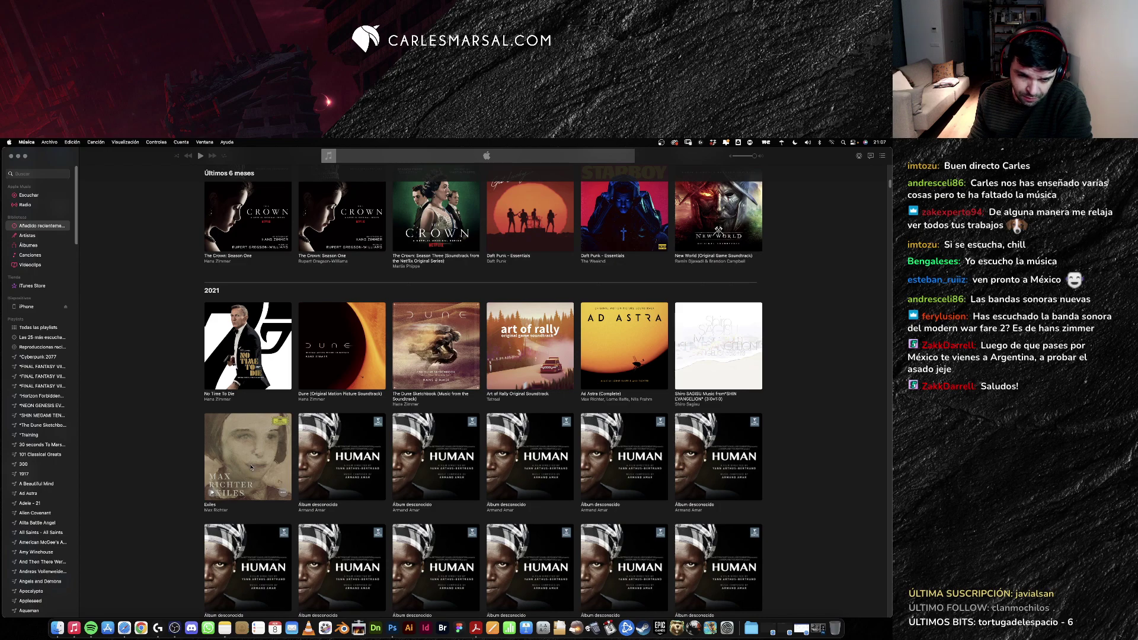
mouse_move(342, 457)
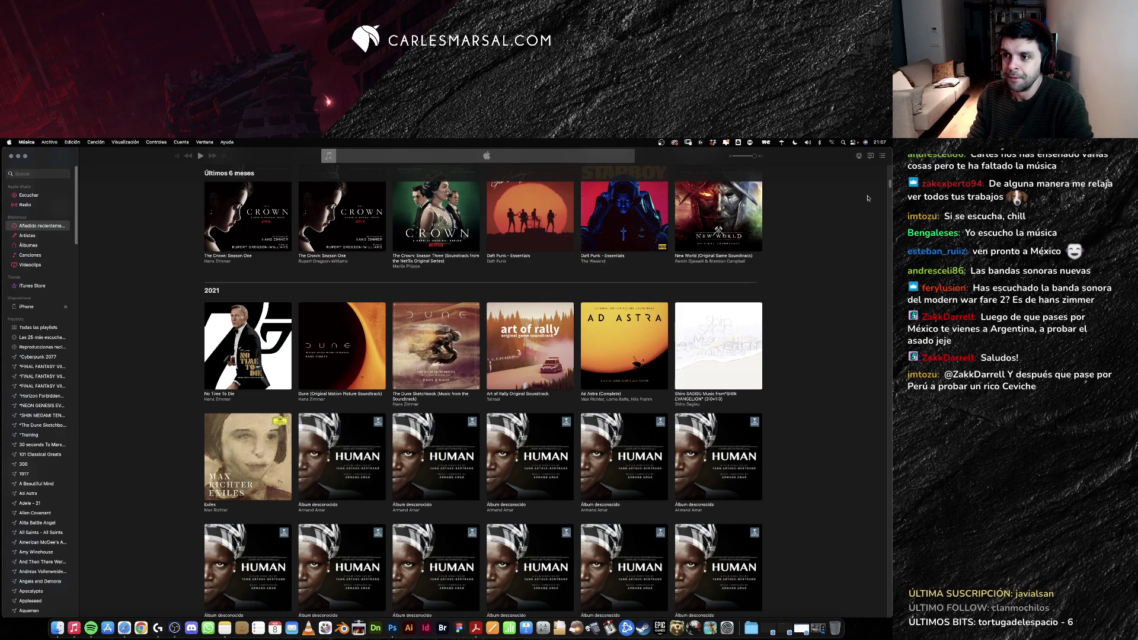
drag(889, 187, 890, 170)
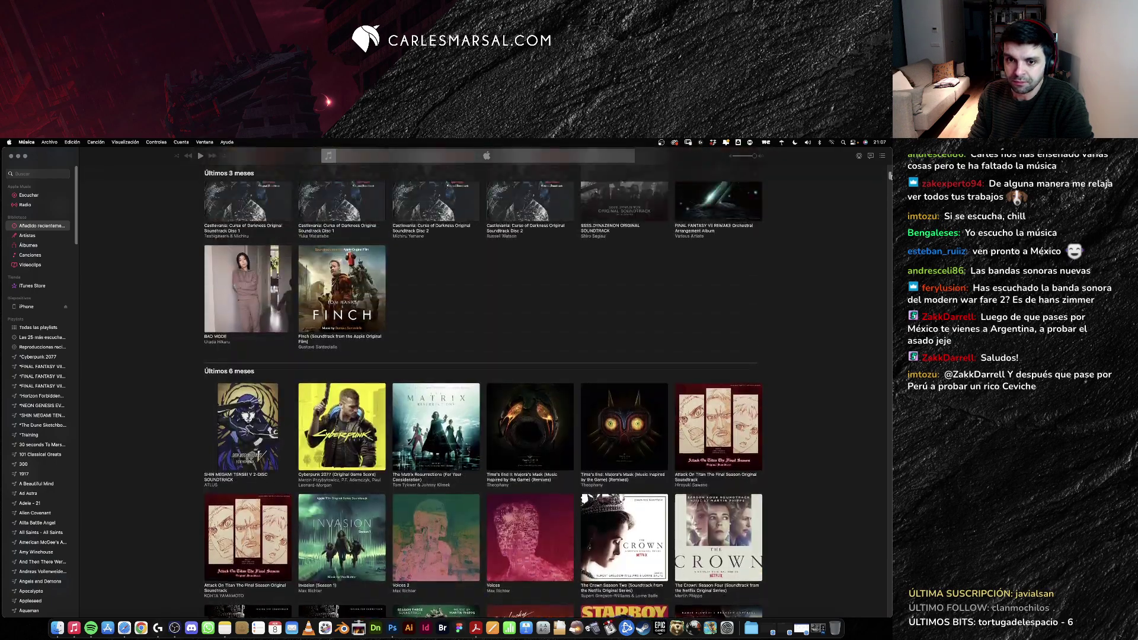